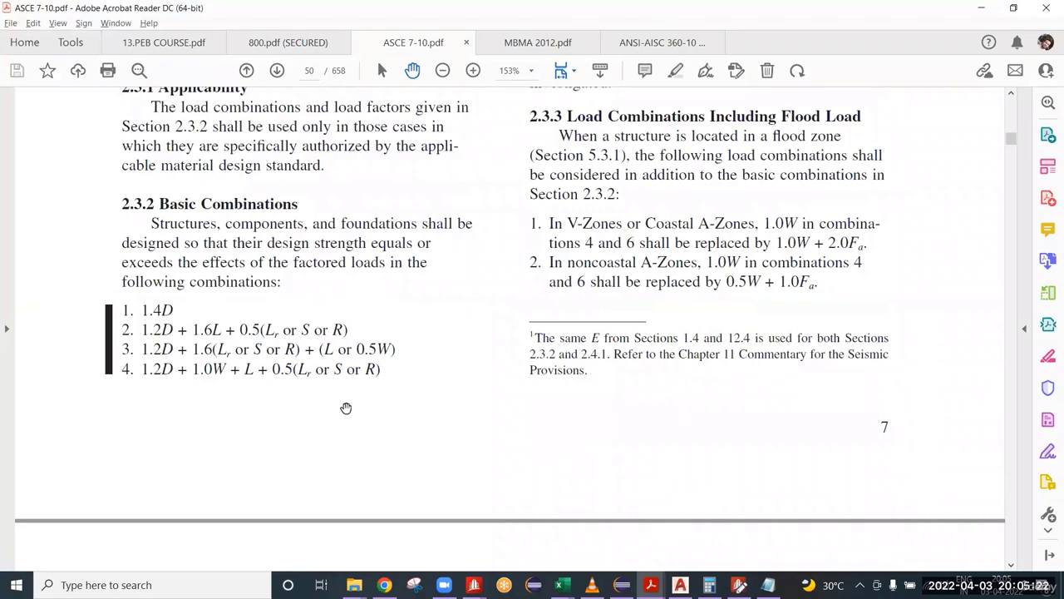
# Step: Show the Notepad load list beside the ASCE 7-10 PDF and locate load combination 100 in the LRFD combinations
pyautogui.click(769, 585)
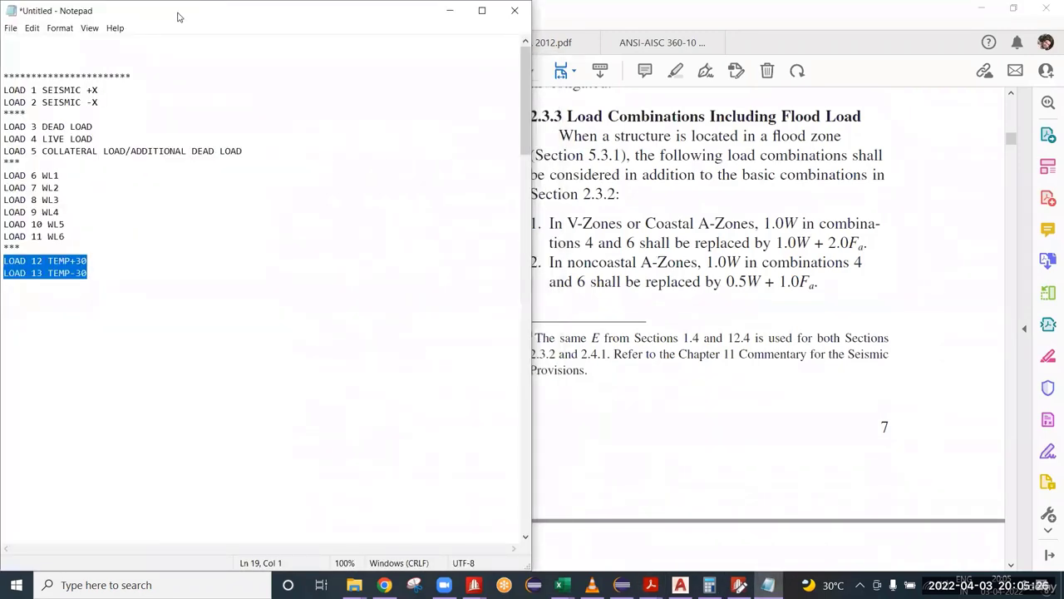
pyautogui.press('super+Right')
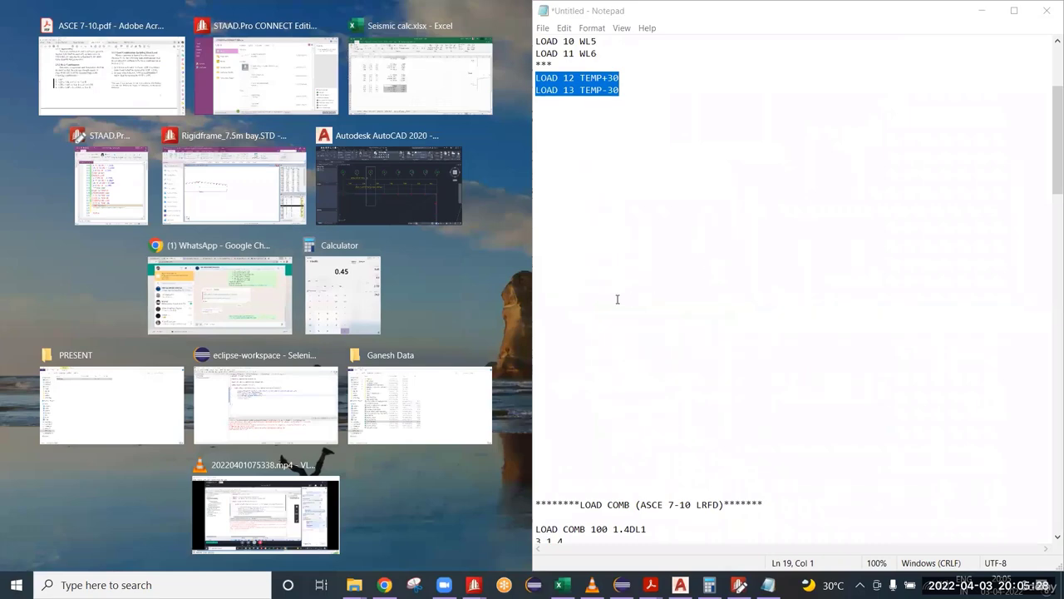
pyautogui.click(718, 253)
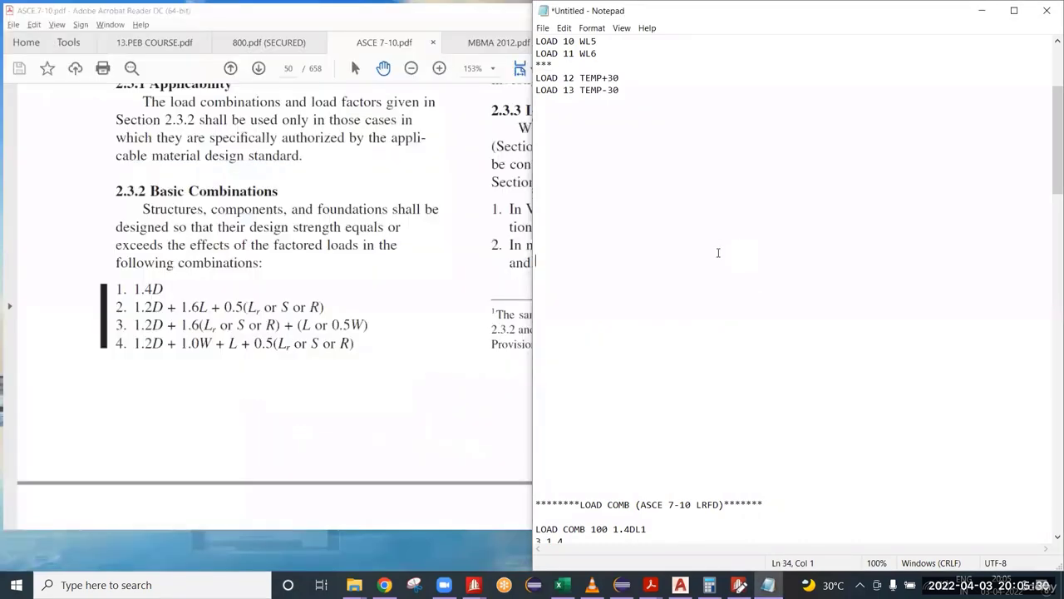
pyautogui.scroll(-12, 718, 256)
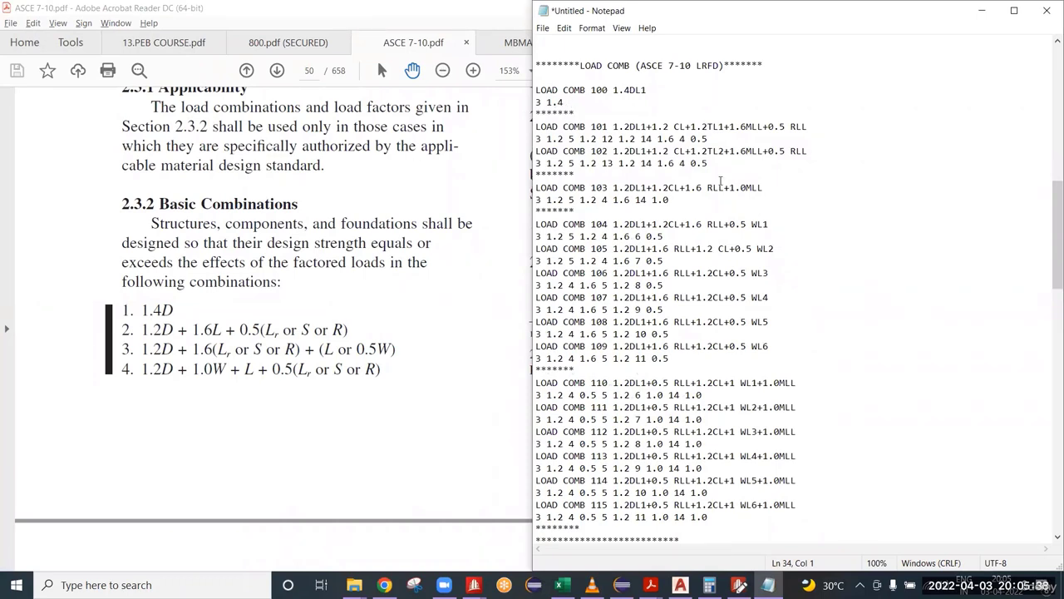
pyautogui.moveTo(613, 90); pyautogui.dragTo(642, 89)
# Step: Look up the meaning of L from basic combination 2 in the ASCE 7-10 symbols list
pyautogui.click(212, 330)
pyautogui.moveTo(212, 330); pyautogui.dragTo(222, 330)
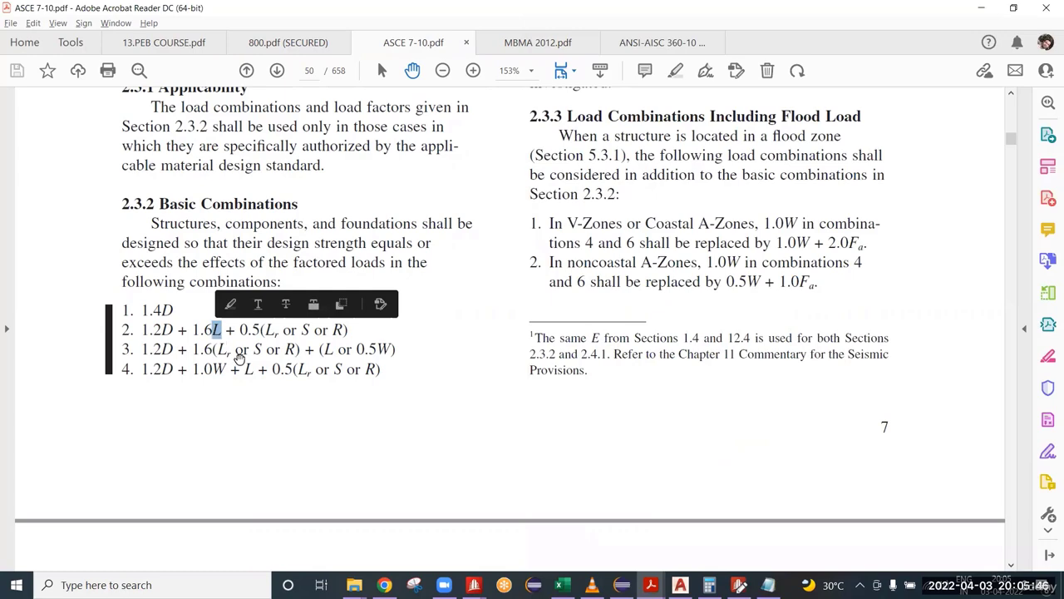
pyautogui.scroll(5, 238, 356)
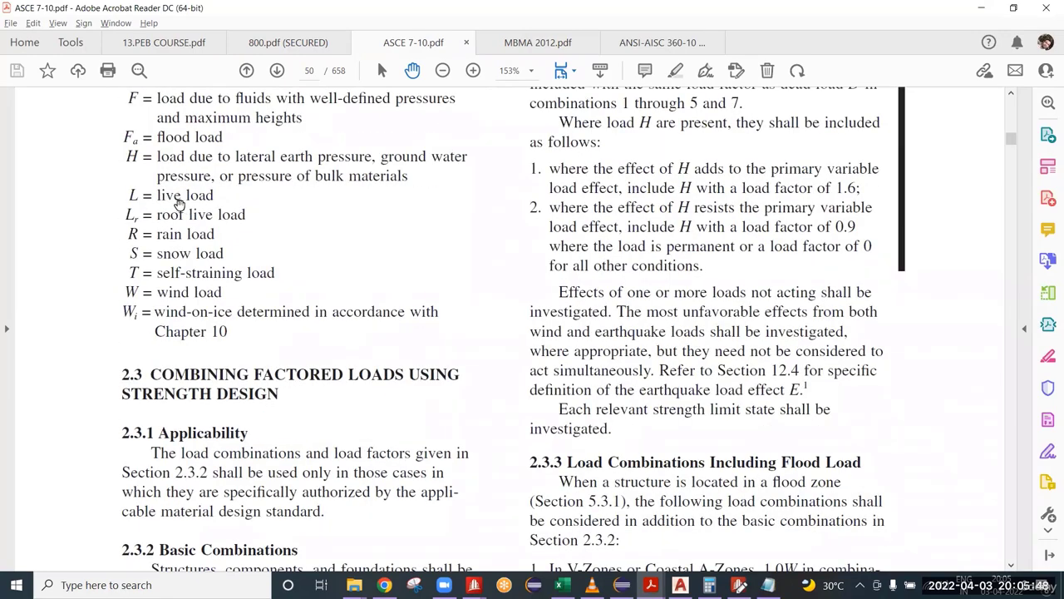
pyautogui.moveTo(157, 195); pyautogui.dragTo(200, 195)
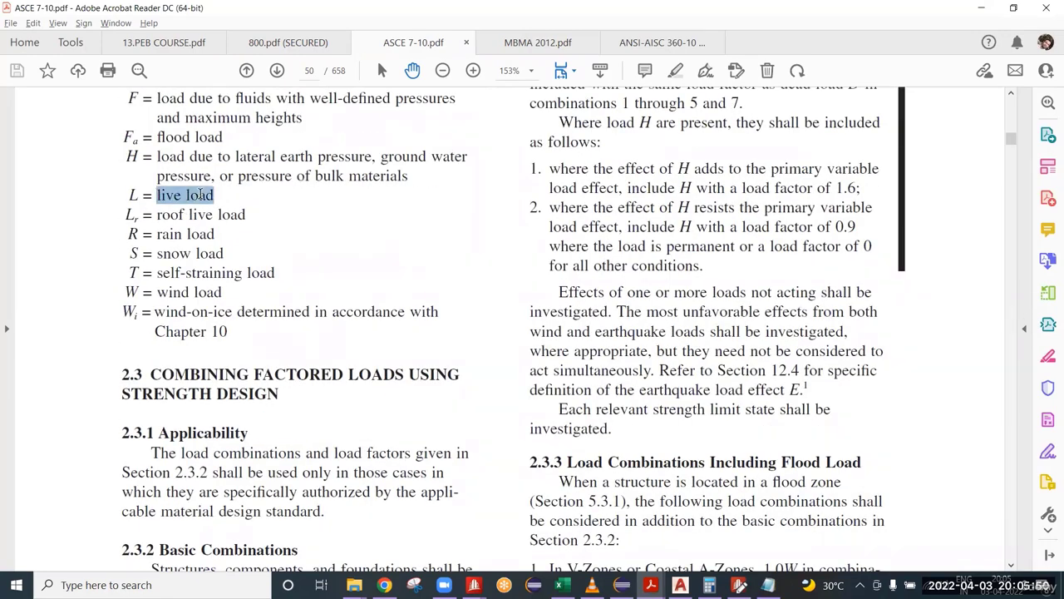
pyautogui.scroll(-6, 224, 274)
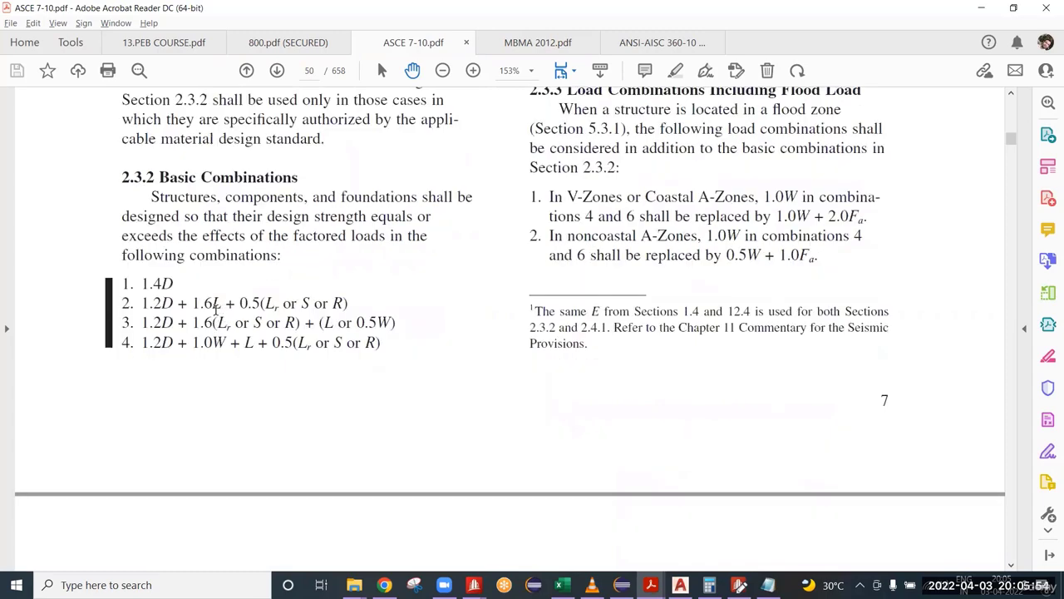
# Step: Examine the live, roof live, snow and rain terms of basic combination 2 and check combinations 5 to 7
pyautogui.moveTo(216, 310); pyautogui.dragTo(223, 309)
pyautogui.click(276, 309)
pyautogui.doubleClick(306, 303)
pyautogui.scroll(10, 677, 349)
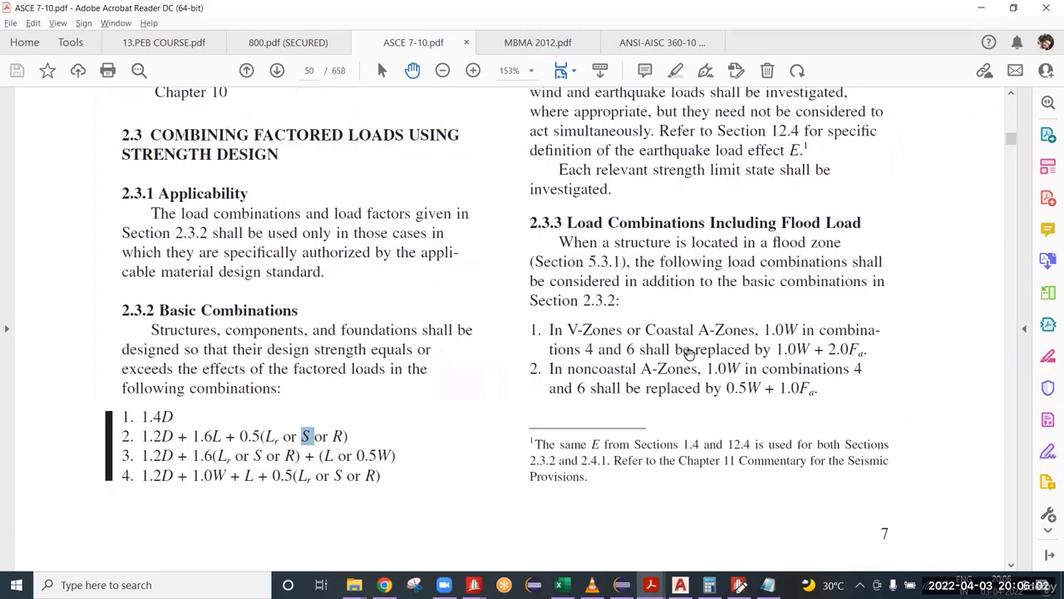
pyautogui.scroll(4, 678, 337)
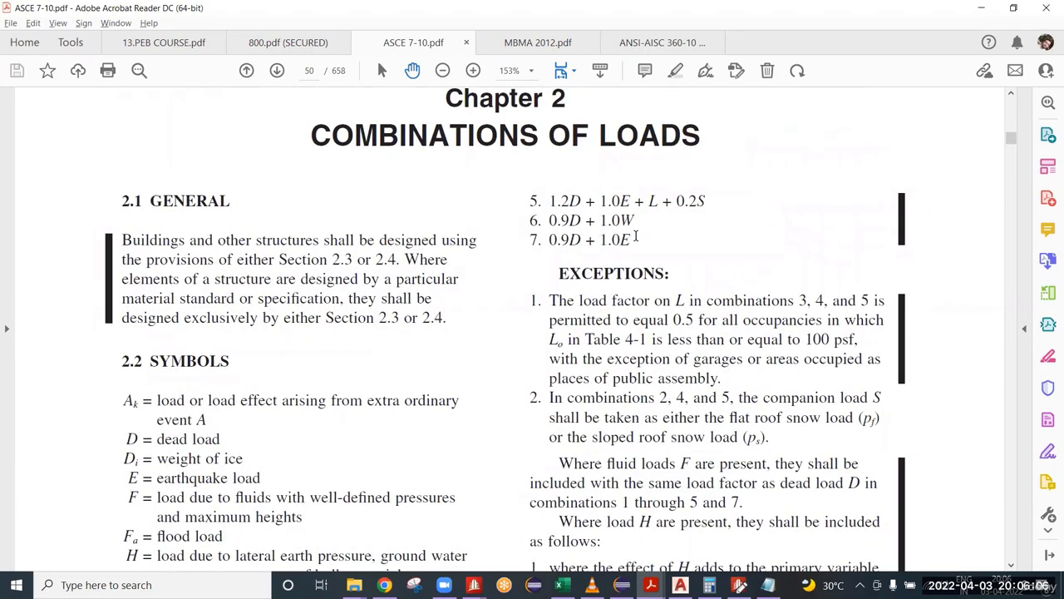
pyautogui.scroll(-6, 589, 259)
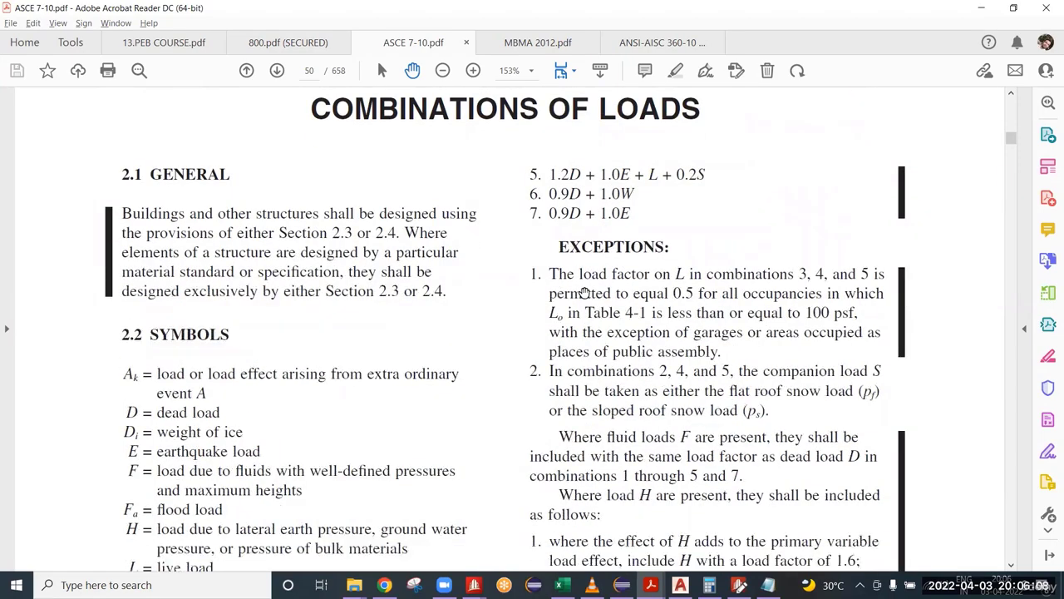
pyautogui.scroll(-5, 540, 341)
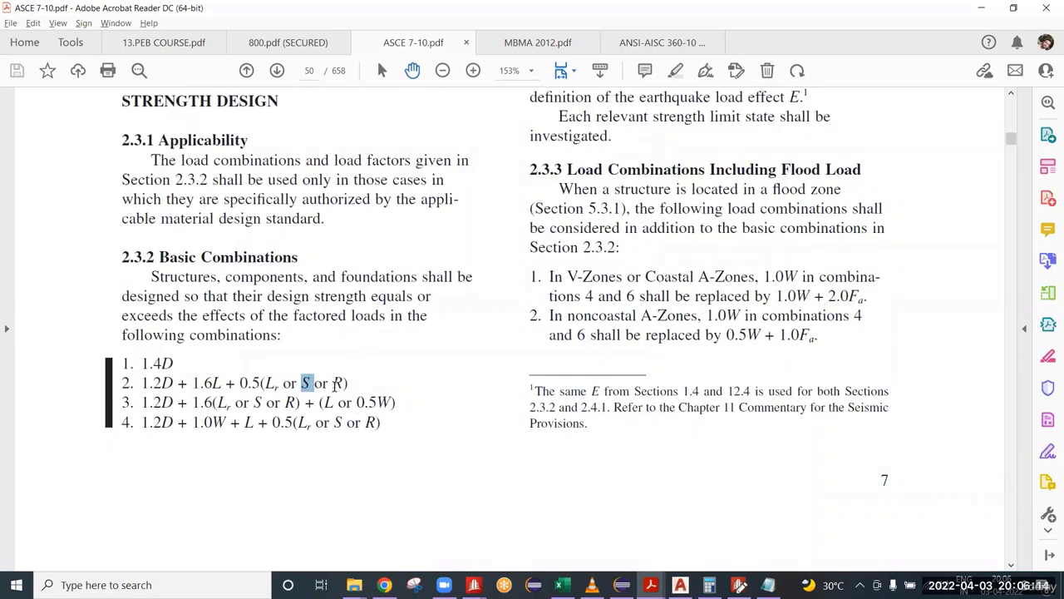
pyautogui.moveTo(347, 384); pyautogui.dragTo(282, 384)
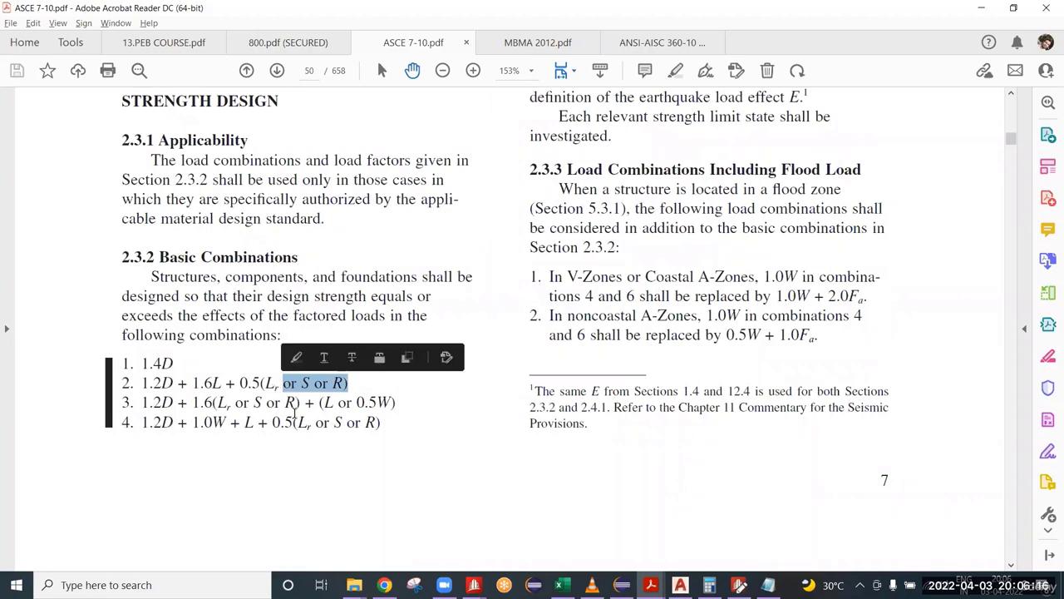
pyautogui.click(358, 392)
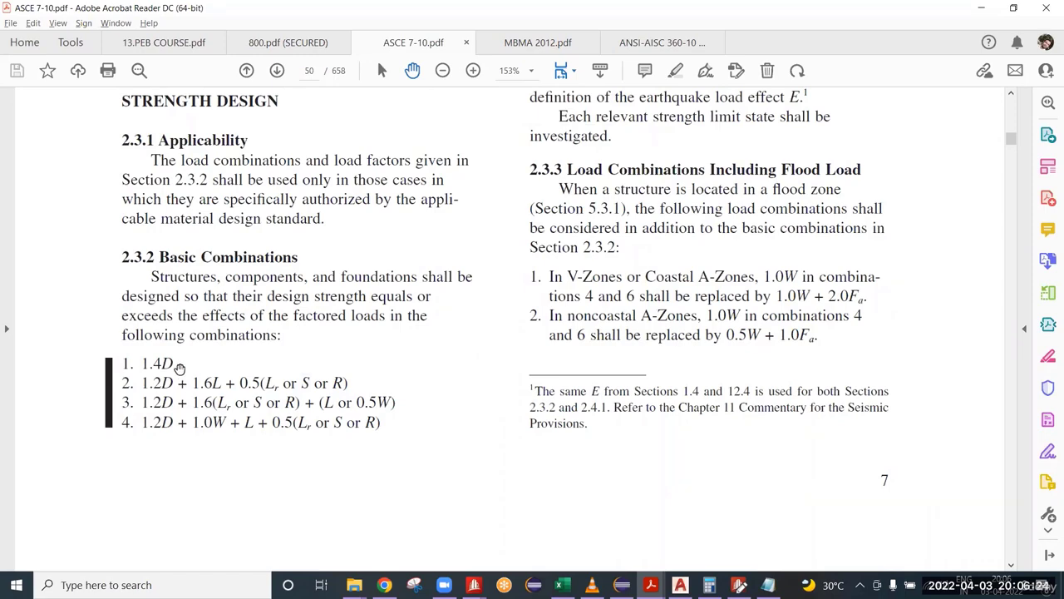
# Step: In Notepad, extend the title of load combination 100 to read 1.4DL1+1.4CL1
pyautogui.click(768, 584)
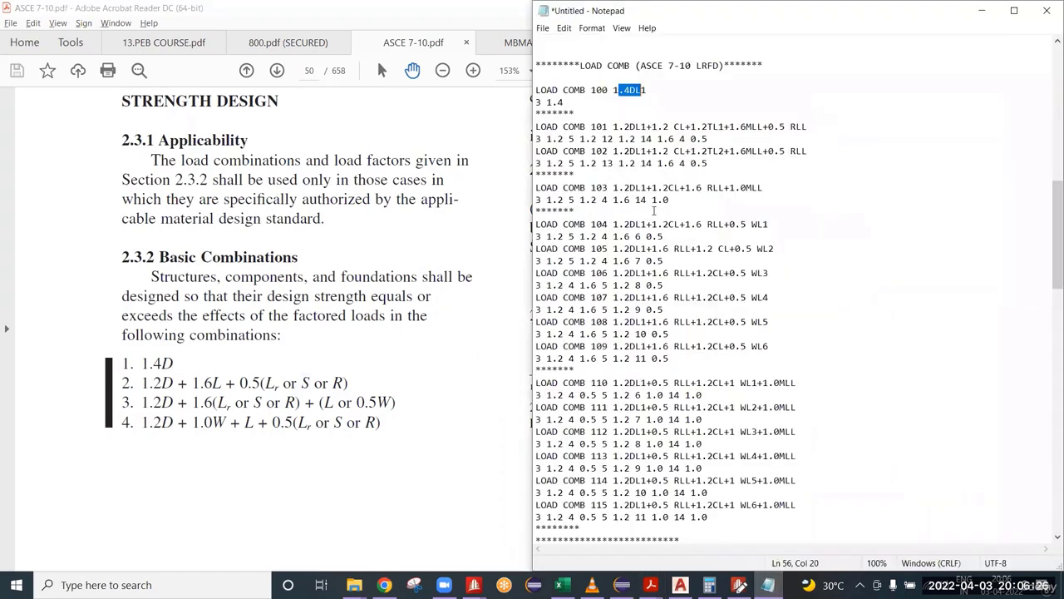
pyautogui.click(649, 91)
pyautogui.write('+')
pyautogui.write('4CL1')
pyautogui.press('Down')
pyautogui.keyDown('shift'); pyautogui.click(645, 92); pyautogui.keyUp('shift')
pyautogui.moveTo(615, 96); pyautogui.dragTo(665, 103)
# Step: Compare the dead load's case number in the load list with the number and factor under load combination 100
pyautogui.scroll(15, 661, 190)
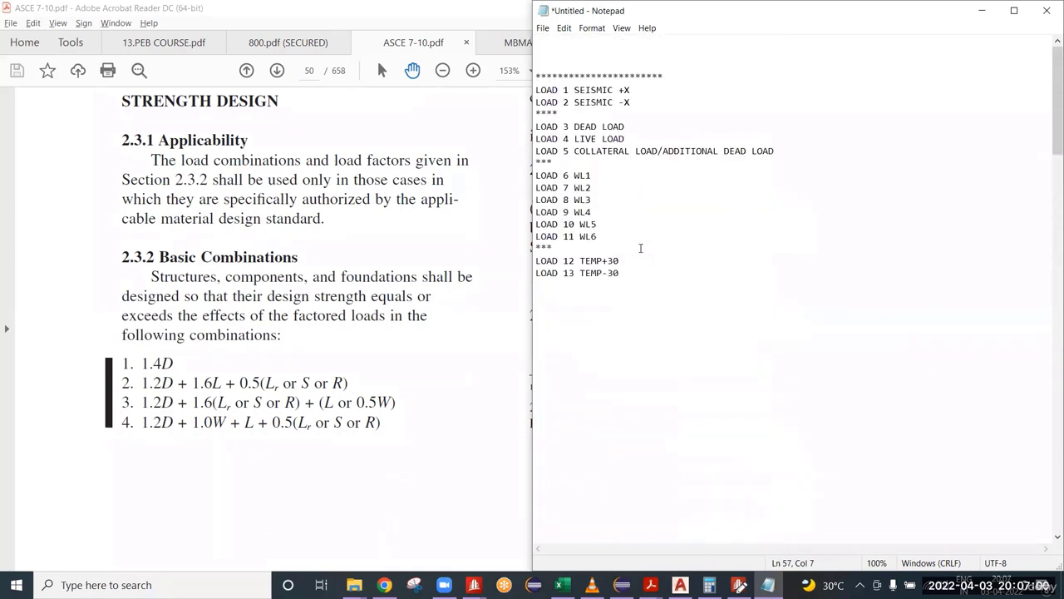
pyautogui.moveTo(567, 128)
pyautogui.mouseDown()
pyautogui.moveTo(562, 135)
pyautogui.moveTo(576, 130)
pyautogui.mouseUp()
pyautogui.click(564, 128)
pyautogui.scroll(-15, 588, 177)
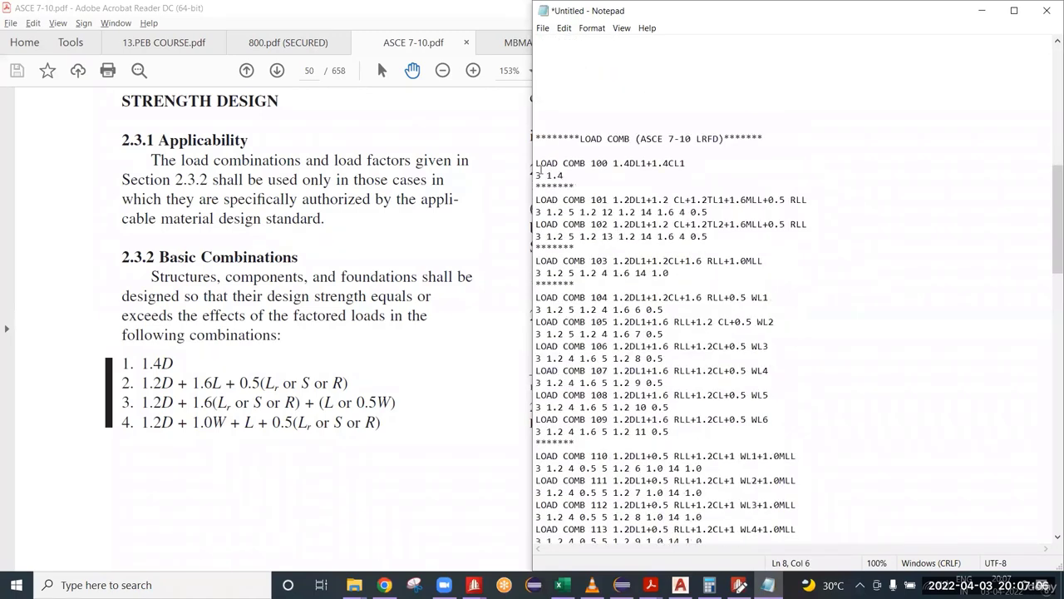
pyautogui.moveTo(542, 174); pyautogui.dragTo(537, 175)
pyautogui.click(547, 175)
pyautogui.doubleClick(561, 175)
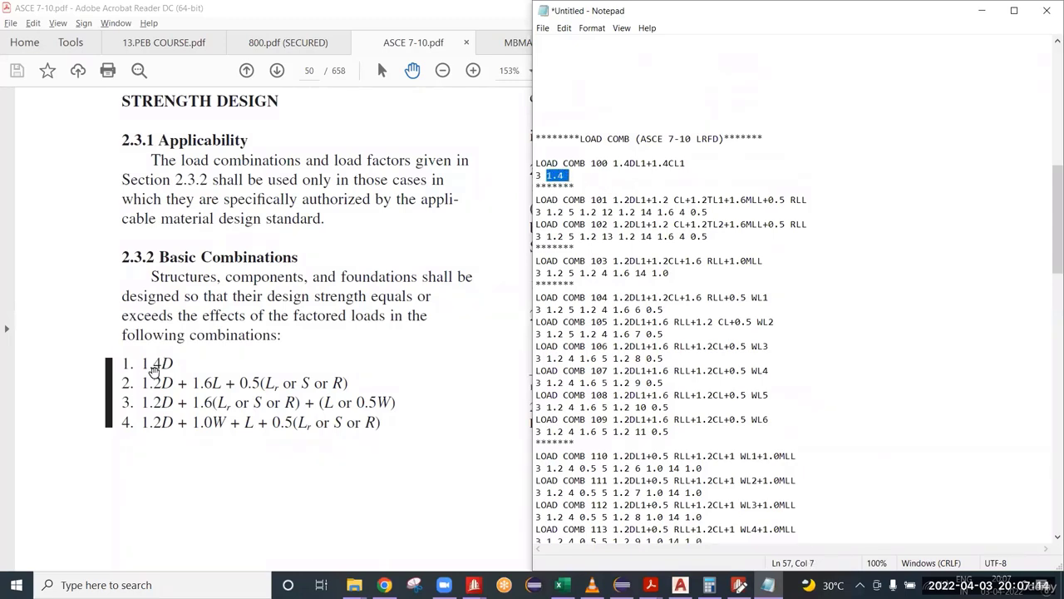
# Step: Add collateral load case 5 with factor 1.4 to the factor line of load combination 100
pyautogui.click(574, 179)
pyautogui.write('5')
pyautogui.scroll(10, 790, 332)
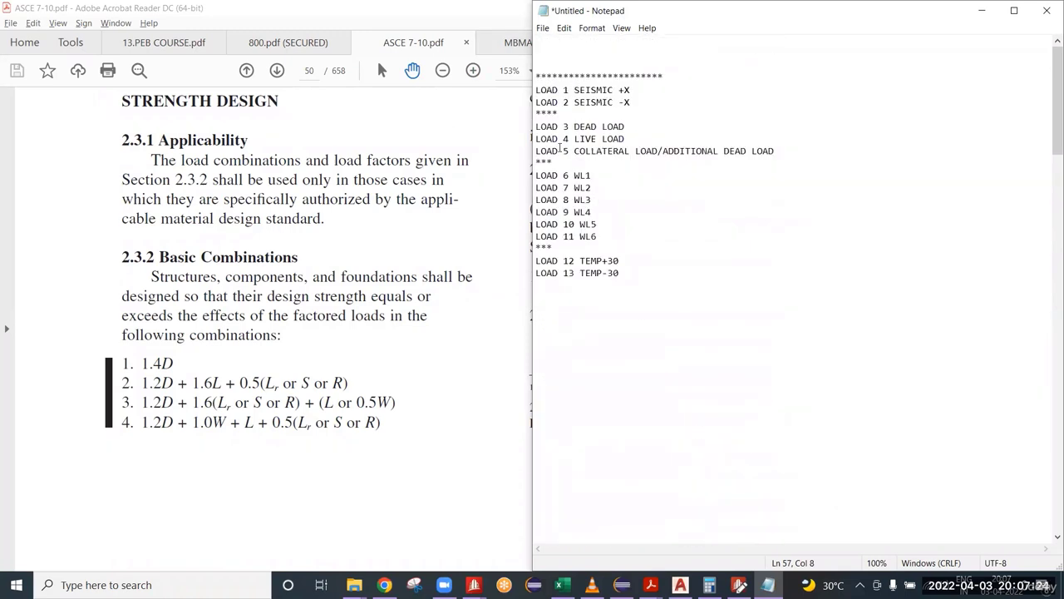
pyautogui.click(563, 150)
pyautogui.moveTo(566, 152); pyautogui.dragTo(570, 152)
pyautogui.scroll(-12, 676, 300)
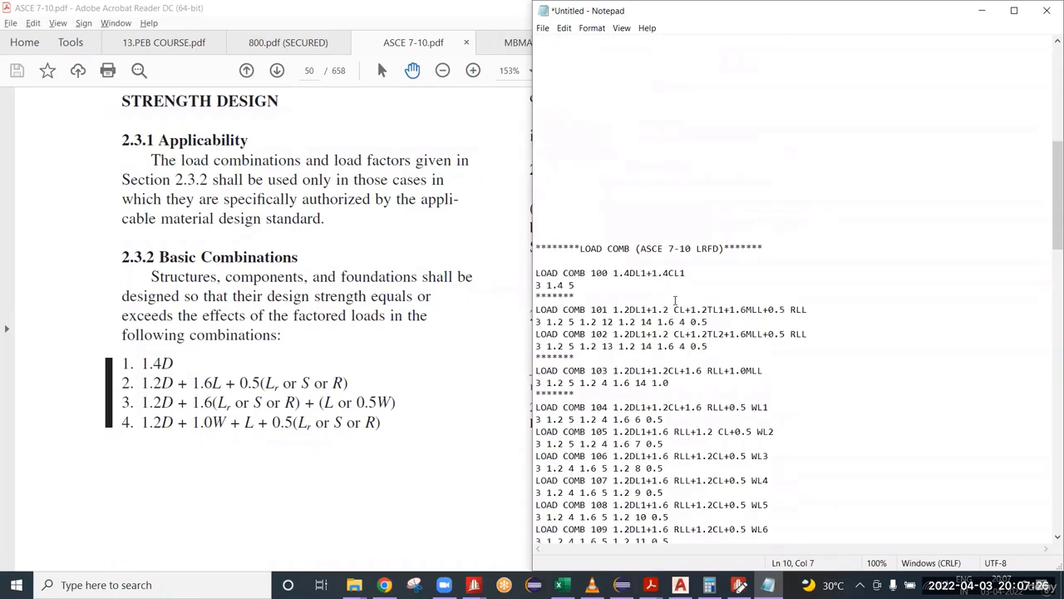
pyautogui.click(579, 287)
pyautogui.write('1.4')
pyautogui.moveTo(598, 285); pyautogui.dragTo(527, 283)
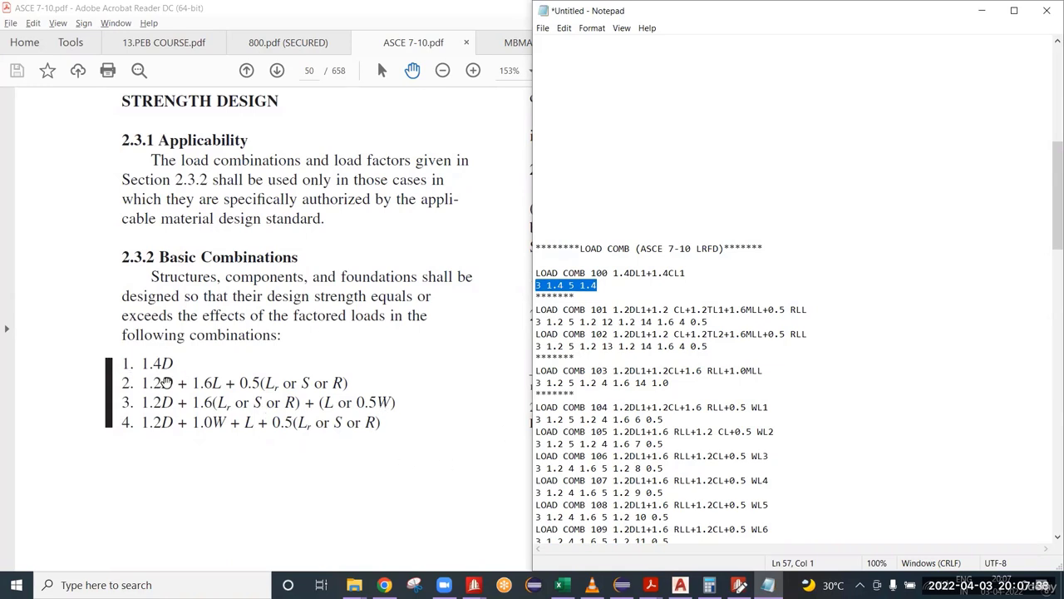
# Step: Review the DL1, CL, TL1, MLL and RLL terms of load combination 101 against basic combination 2
pyautogui.moveTo(612, 310); pyautogui.dragTo(642, 309)
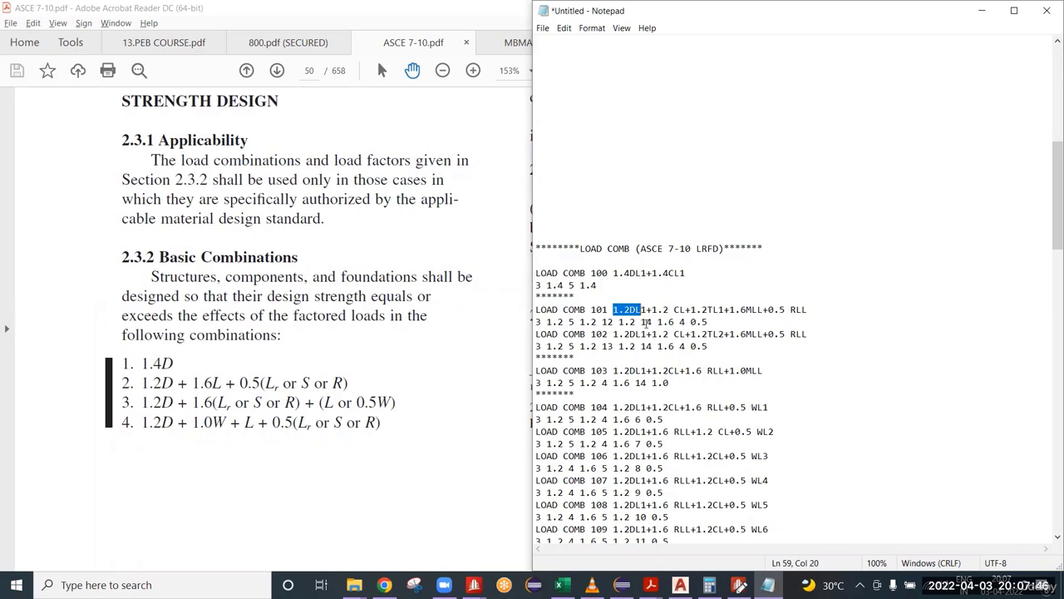
pyautogui.moveTo(614, 310); pyautogui.dragTo(685, 309)
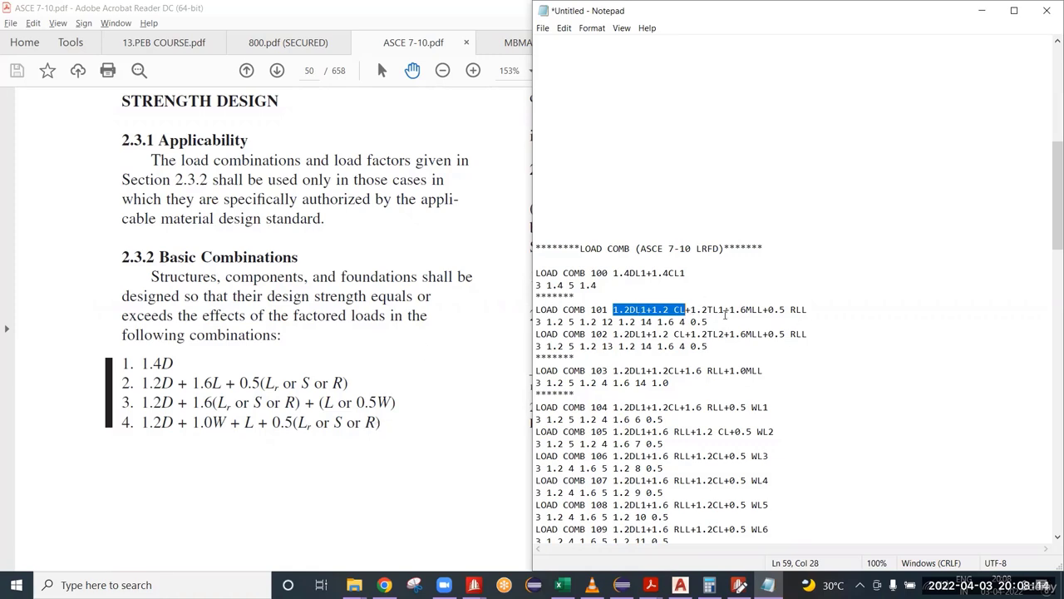
pyautogui.moveTo(725, 312); pyautogui.dragTo(691, 311)
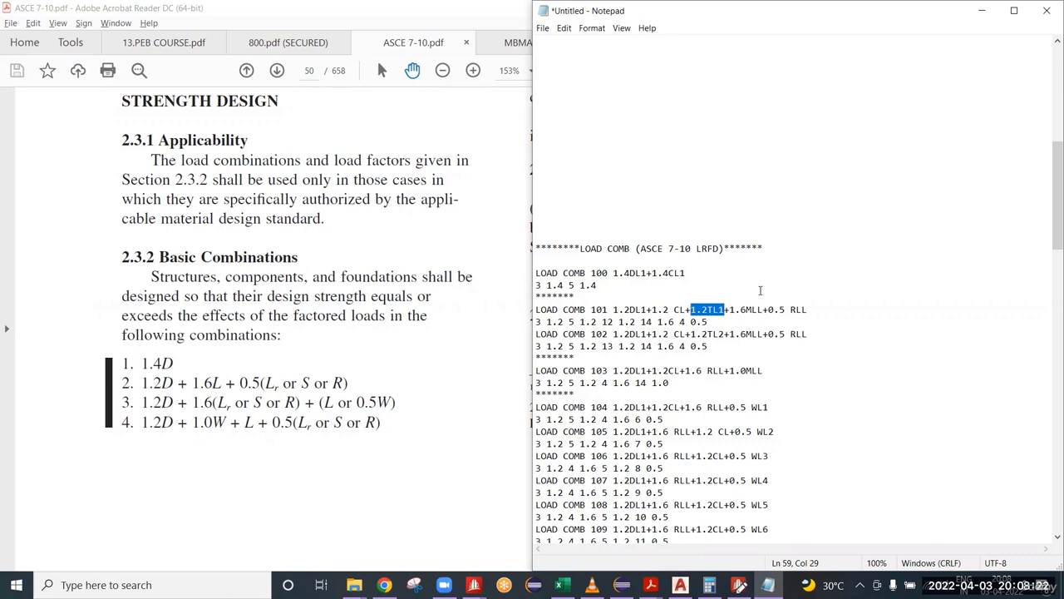
pyautogui.moveTo(731, 309); pyautogui.dragTo(760, 309)
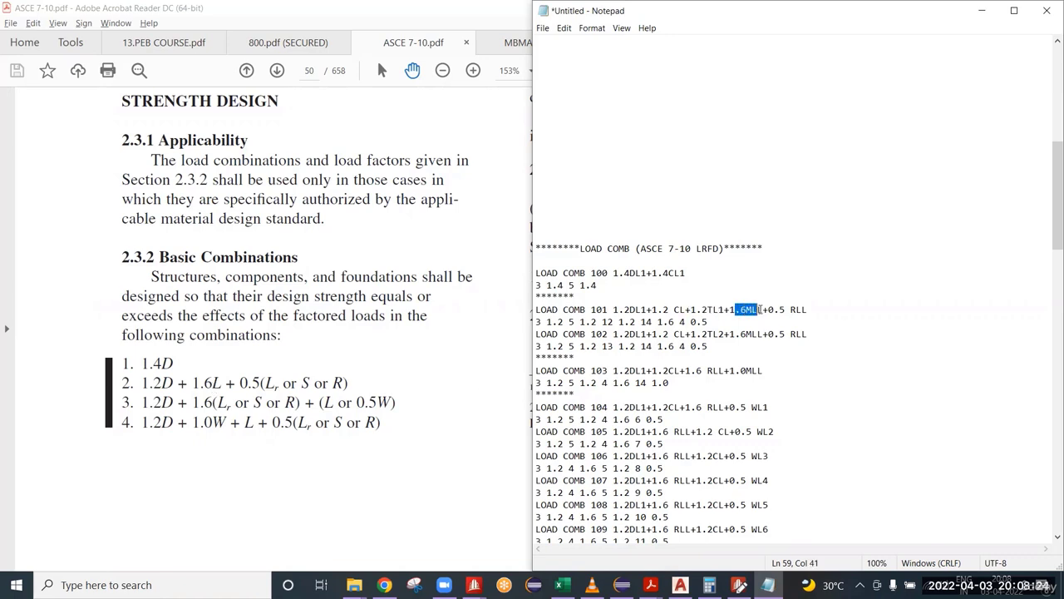
pyautogui.hotkey('shift', 'Left')
pyautogui.moveTo(815, 309); pyautogui.dragTo(773, 309)
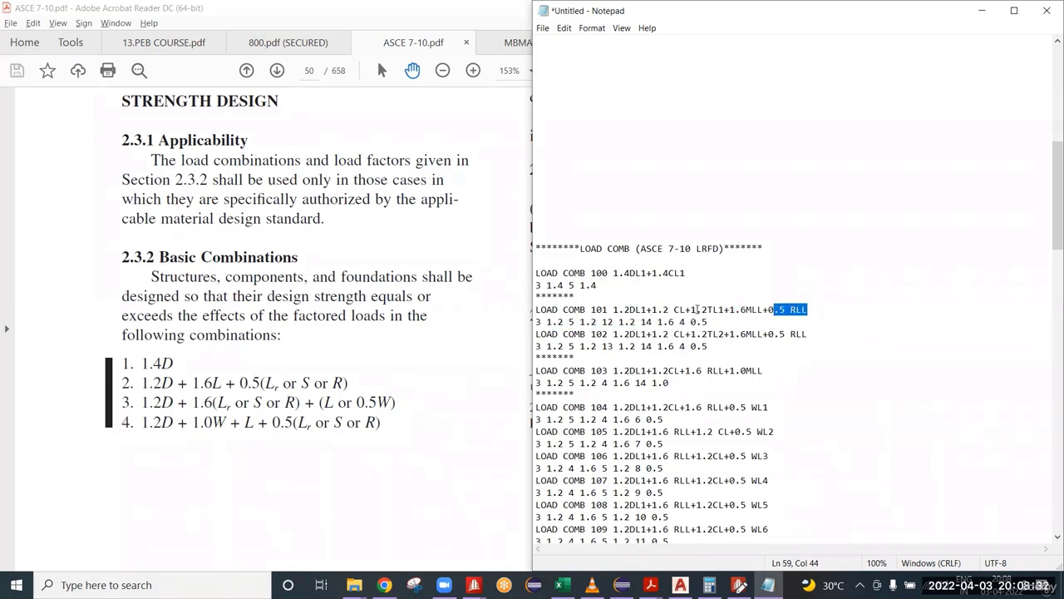
pyautogui.moveTo(691, 309); pyautogui.dragTo(725, 310)
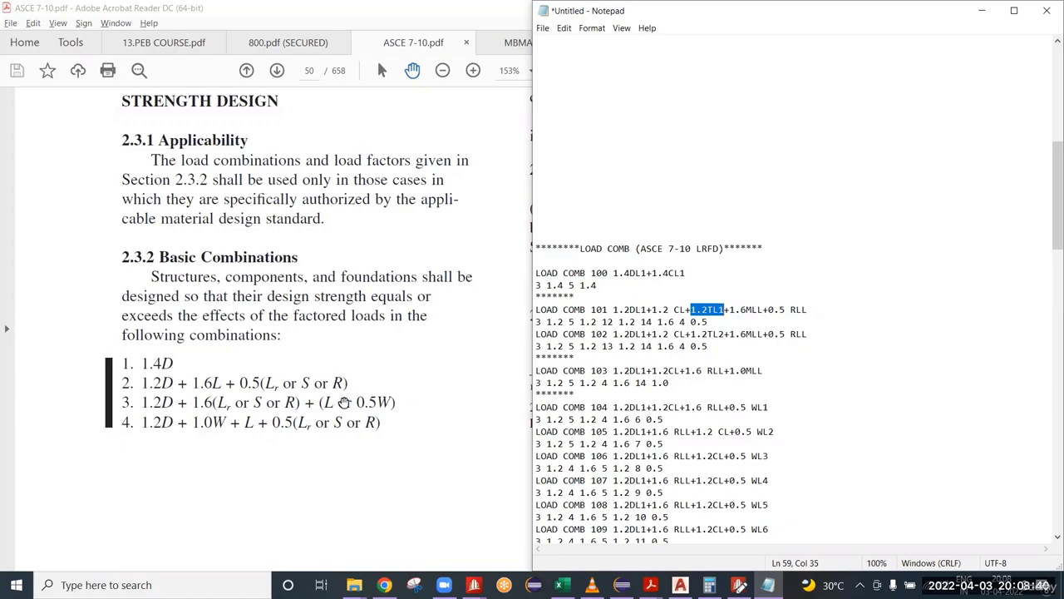
# Step: Find section 2.3.5 on self-straining loads in the ASCE 7-10 PDF and select the sentence on the minimum load factor for T
pyautogui.click(502, 315)
pyautogui.scroll(5, 475, 357)
pyautogui.scroll(5, 577, 247)
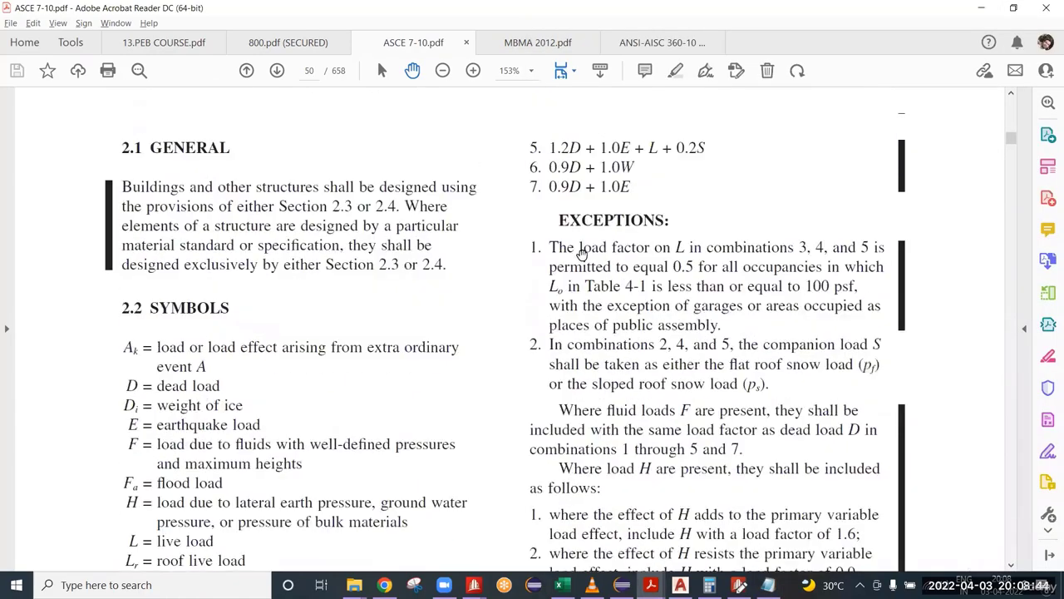
pyautogui.scroll(-6, 345, 530)
pyautogui.scroll(-10, 328, 421)
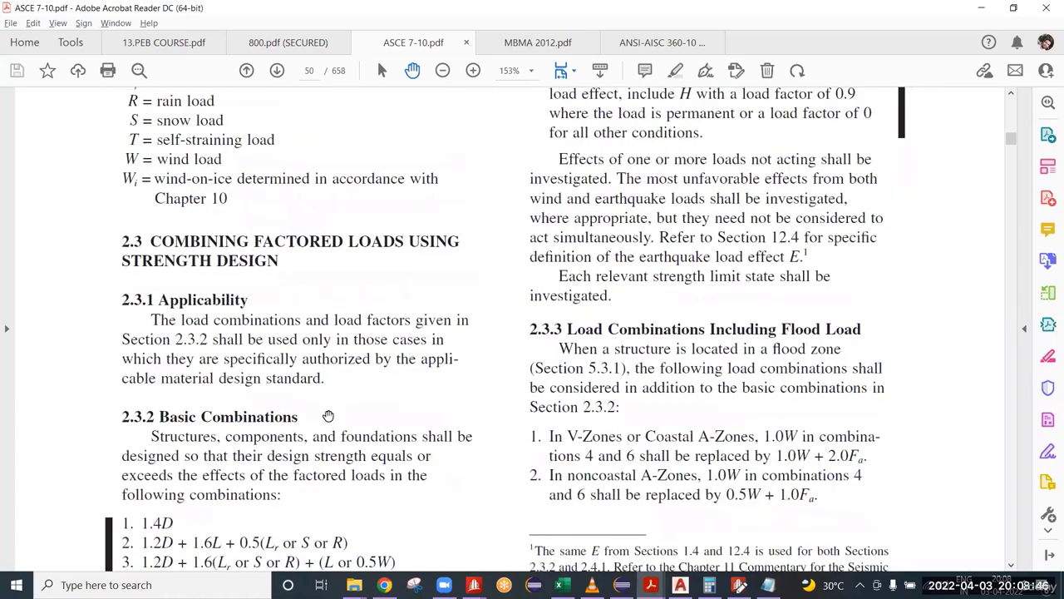
pyautogui.scroll(-3, 369, 398)
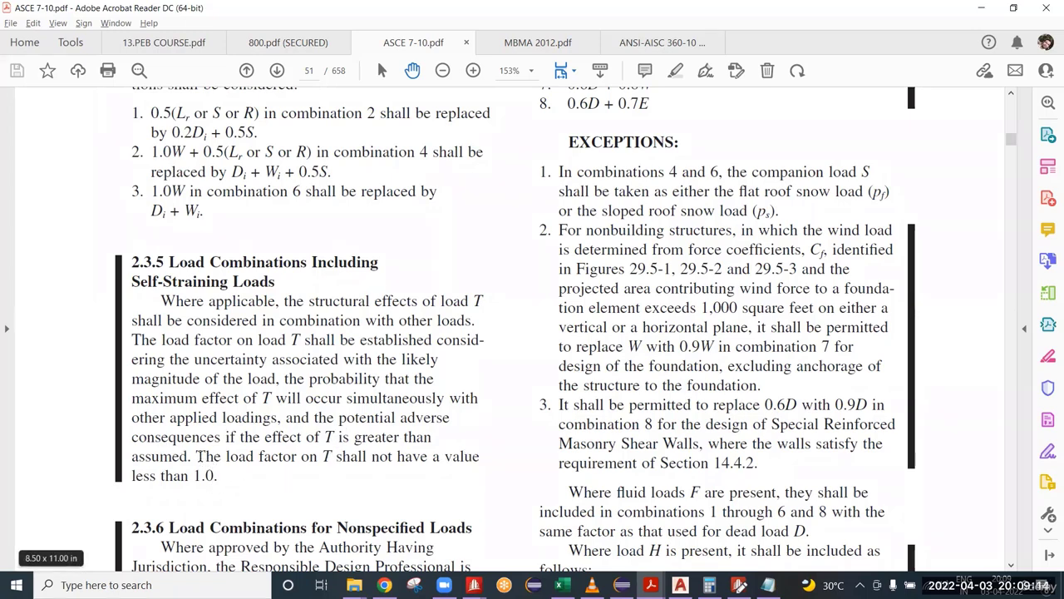
pyautogui.moveTo(201, 455); pyautogui.dragTo(217, 476)
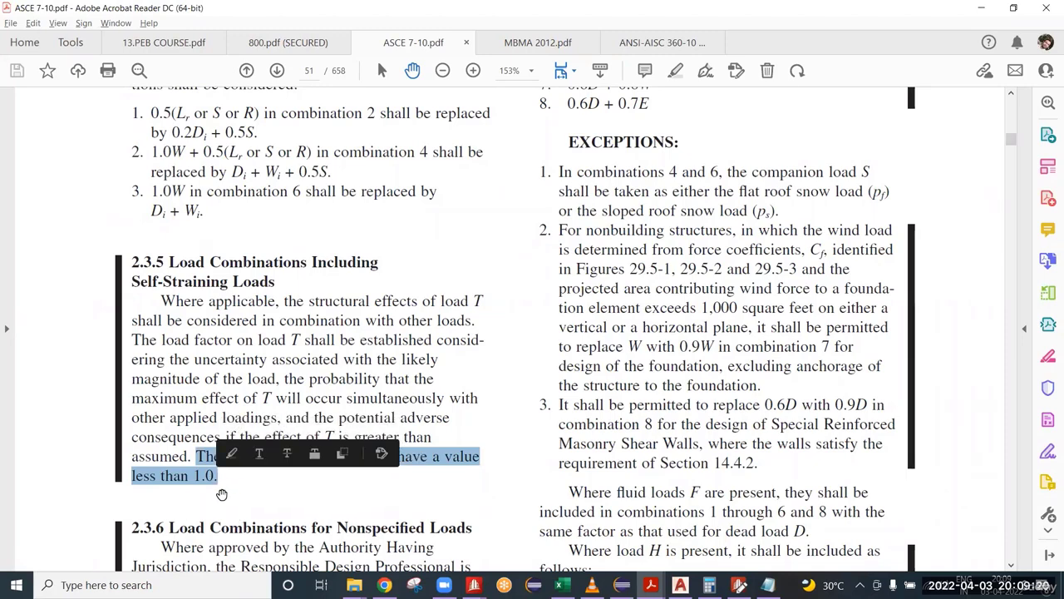
pyautogui.click(213, 481)
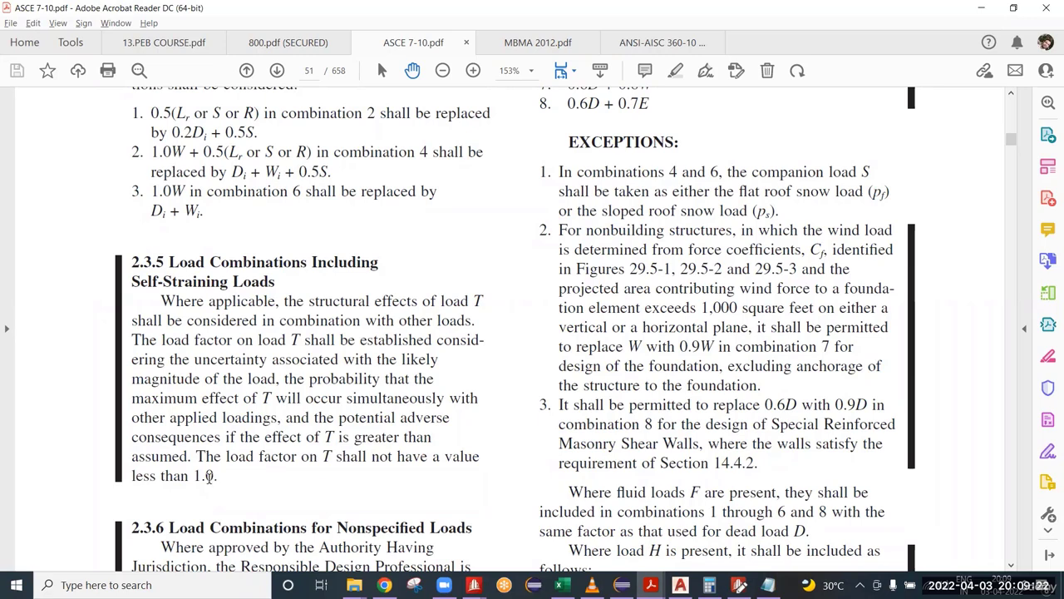
pyautogui.moveTo(217, 479); pyautogui.dragTo(197, 454)
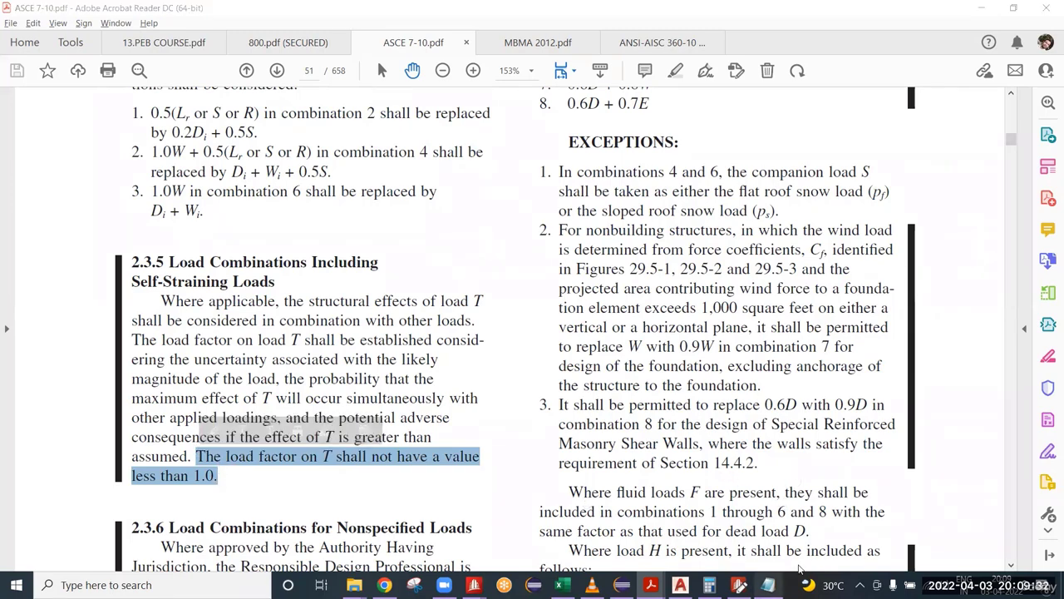
# Step: Back in Notepad, examine the temperature term TL1 and its factor in load combination 101 against section 2.3.5
pyautogui.click(768, 585)
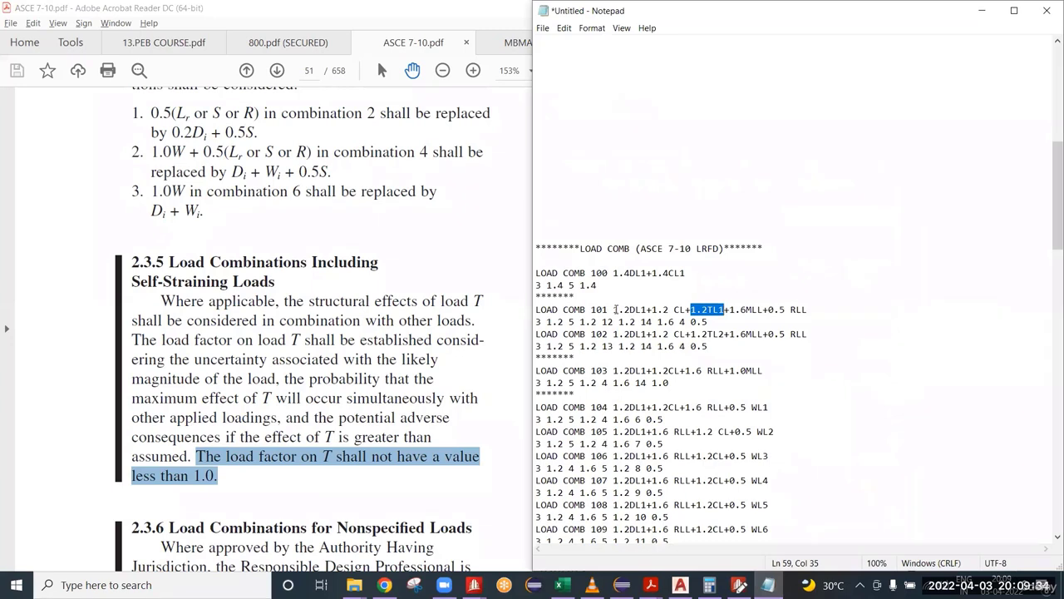
pyautogui.moveTo(616, 309); pyautogui.dragTo(632, 311)
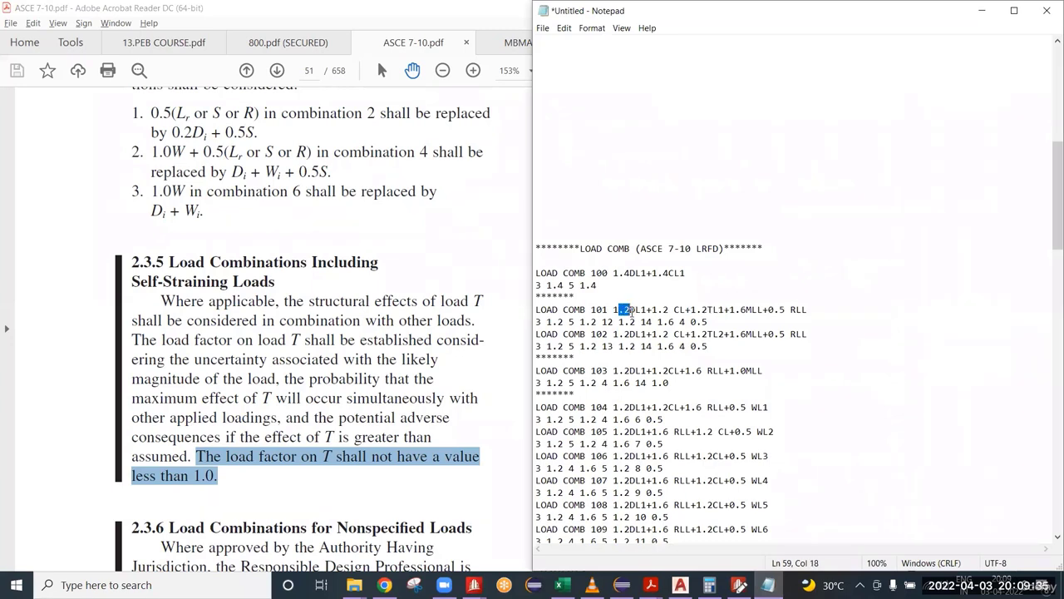
pyautogui.moveTo(707, 310); pyautogui.dragTo(691, 309)
pyautogui.click(708, 310)
pyautogui.keyDown('shift'); pyautogui.click(691, 309); pyautogui.keyUp('shift')
pyautogui.moveTo(708, 310)
pyautogui.mouseDown()
pyautogui.moveTo(691, 317)
pyautogui.moveTo(697, 309)
pyautogui.mouseUp()
pyautogui.moveTo(699, 309)
pyautogui.mouseDown()
pyautogui.moveTo(692, 322)
pyautogui.moveTo(695, 304)
pyautogui.mouseUp()
pyautogui.click(719, 309)
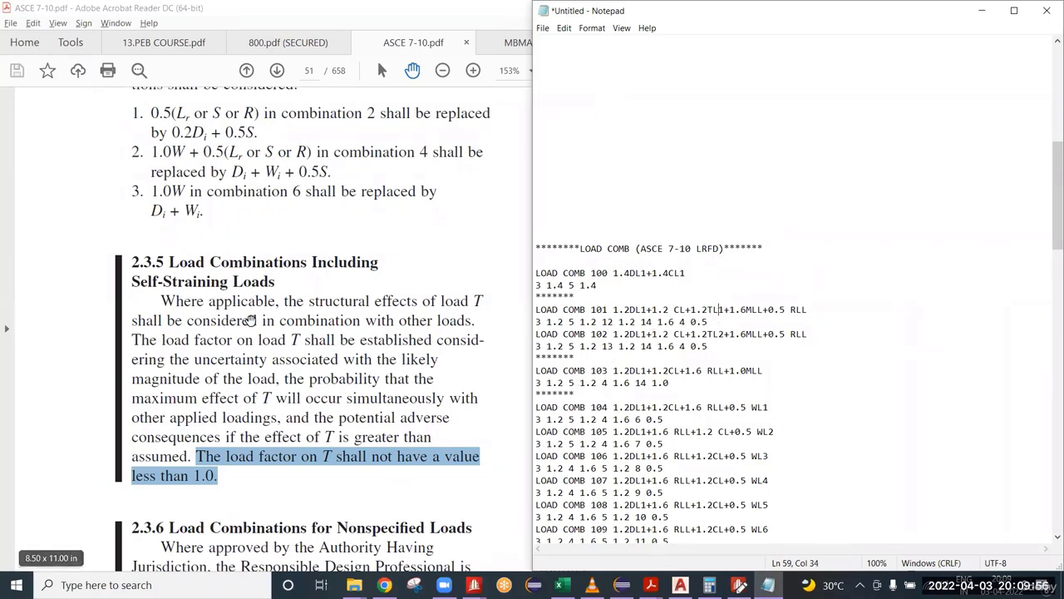
# Step: Review the basic combinations of section 2.3.2 in the ASCE 7-10 PDF together with the section 2.2 load symbols and the exceptions
pyautogui.scroll(10, 268, 316)
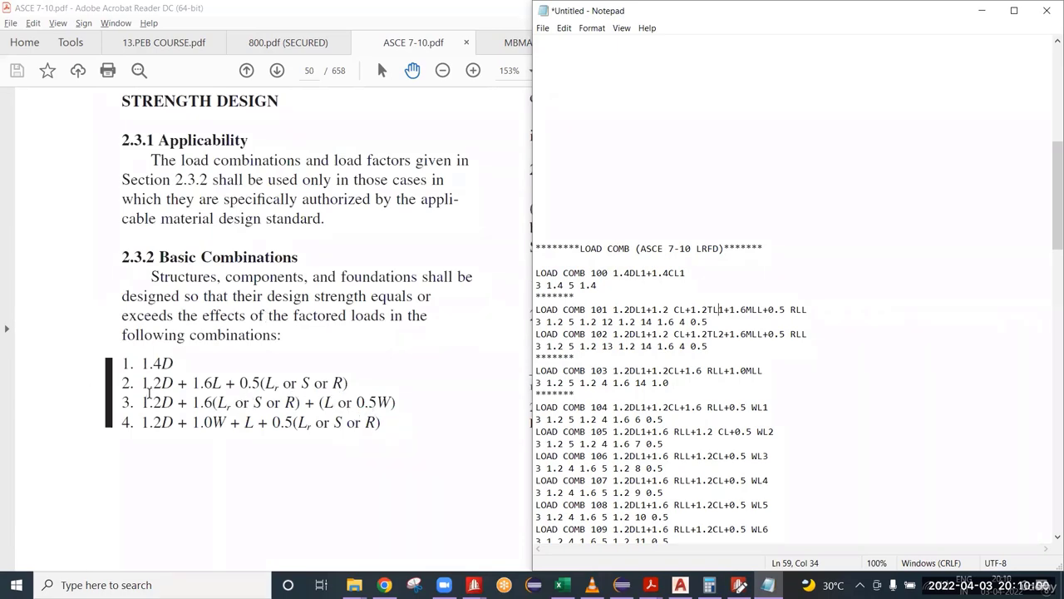
pyautogui.click(983, 20)
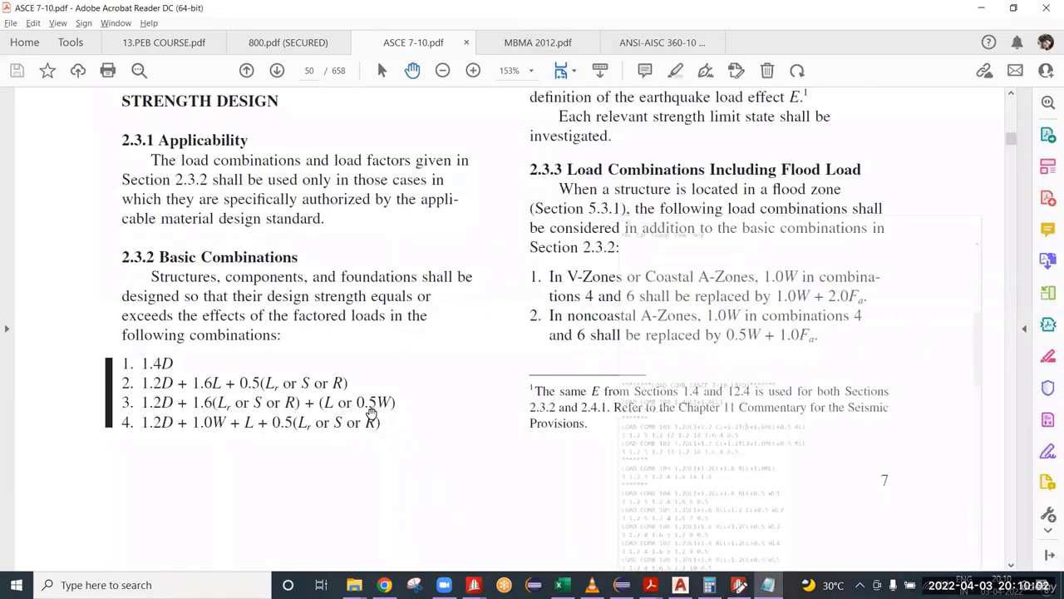
pyautogui.scroll(3, 769, 332)
pyautogui.scroll(4, 765, 335)
pyautogui.scroll(3, 748, 328)
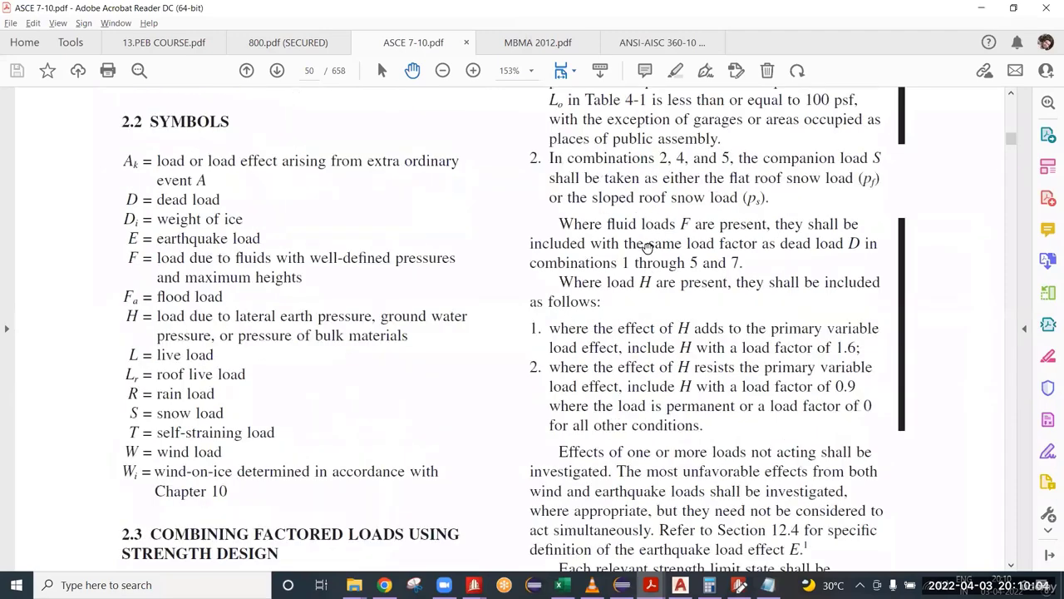
pyautogui.scroll(4, 615, 341)
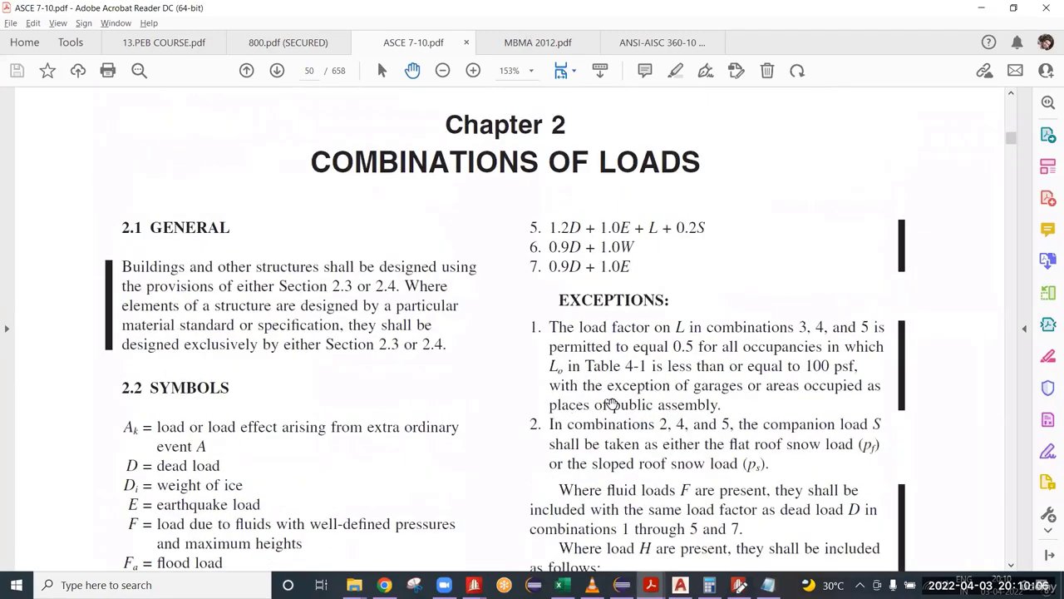
pyautogui.scroll(-6, 345, 364)
pyautogui.scroll(-15, 344, 364)
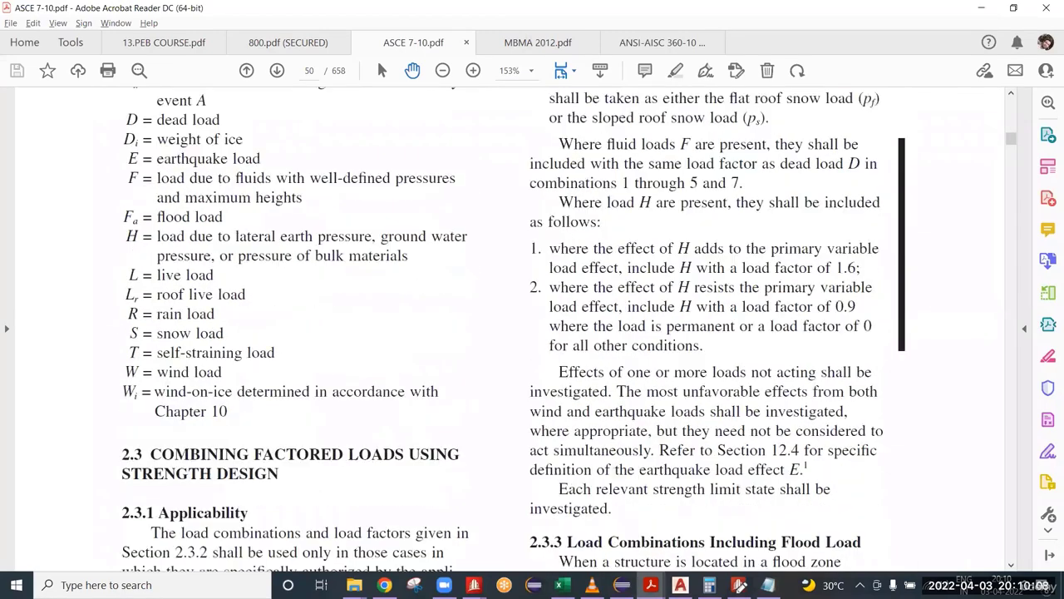
pyautogui.click(768, 584)
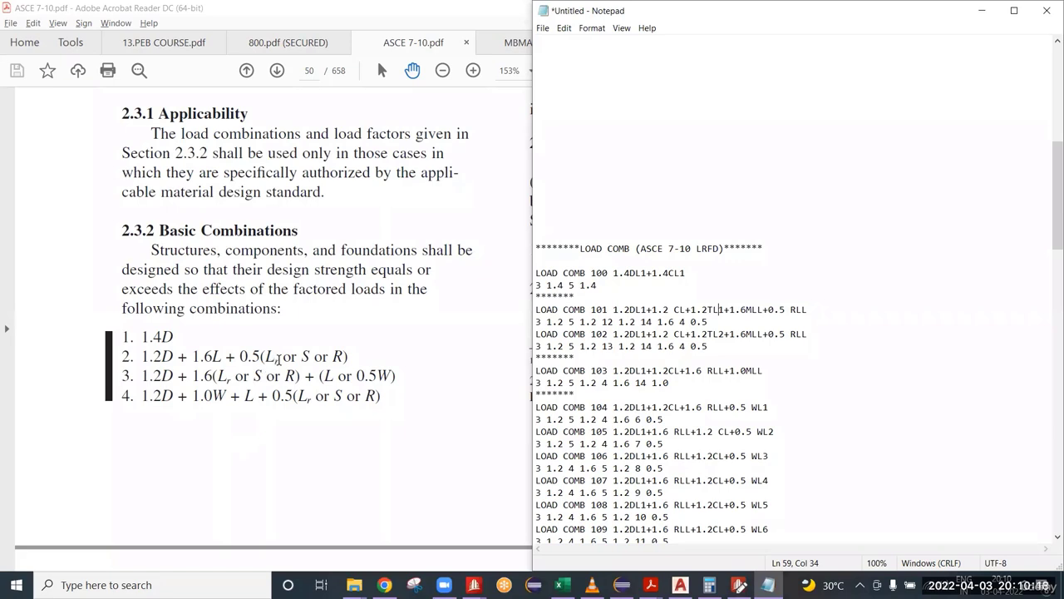
# Step: Examine the roof live load symbol Lr in basic combination 2 of section 2.3.2 in the ASCE 7-10 PDF
pyautogui.moveTo(277, 358); pyautogui.dragTo(263, 358)
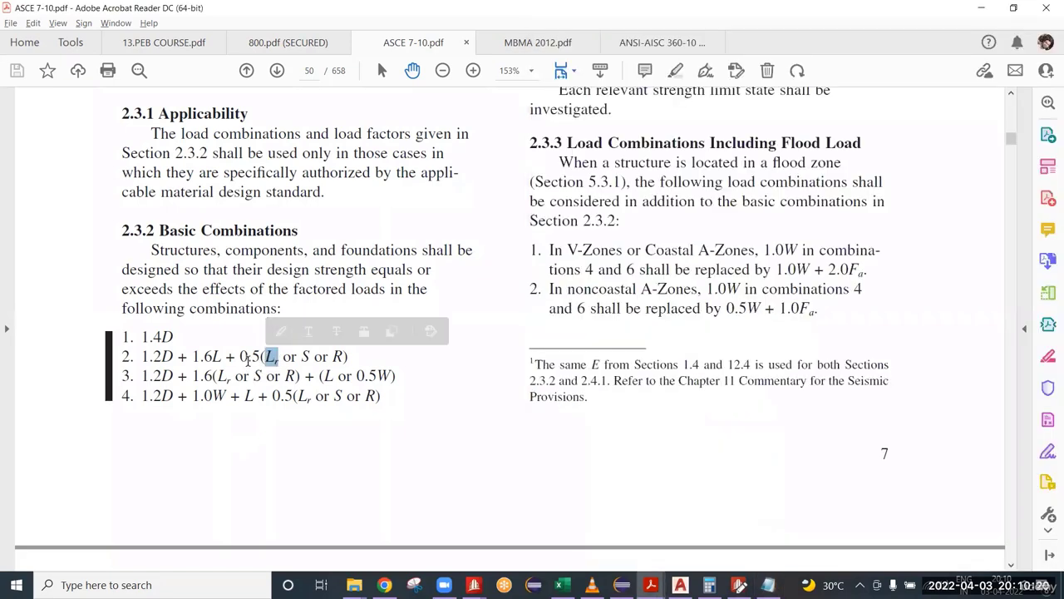
pyautogui.moveTo(283, 359); pyautogui.dragTo(263, 358)
pyautogui.click(279, 358)
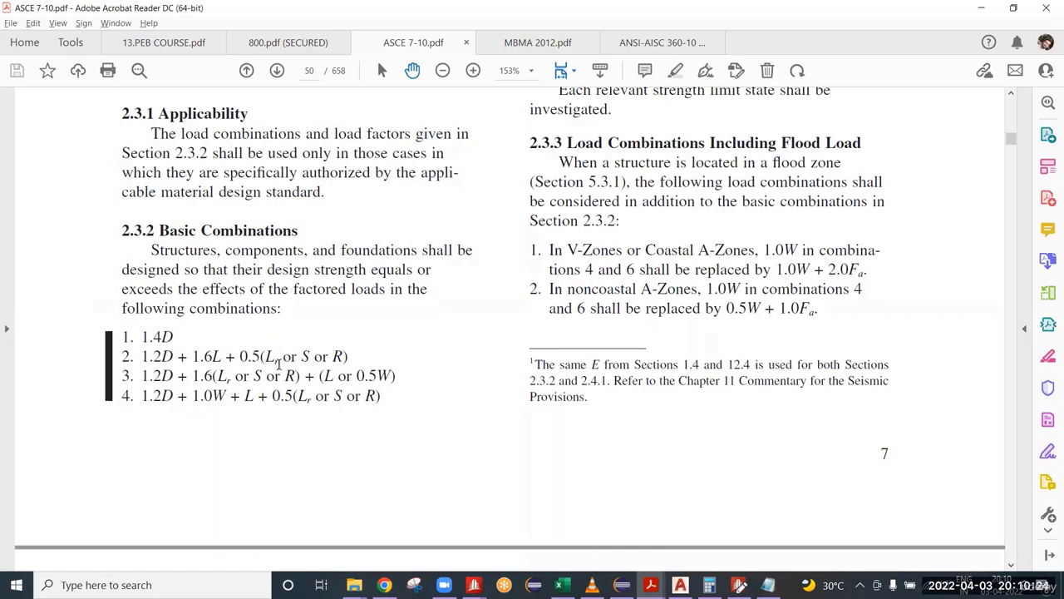
pyautogui.moveTo(280, 357)
pyautogui.mouseDown()
pyautogui.moveTo(228, 376)
pyautogui.moveTo(266, 355)
pyautogui.mouseUp()
pyautogui.moveTo(269, 358)
pyautogui.click(277, 356)
pyautogui.moveTo(276, 355); pyautogui.dragTo(265, 356)
pyautogui.moveTo(279, 356)
pyautogui.mouseDown()
pyautogui.moveTo(265, 370)
pyautogui.moveTo(274, 313)
pyautogui.moveTo(266, 356)
pyautogui.mouseUp()
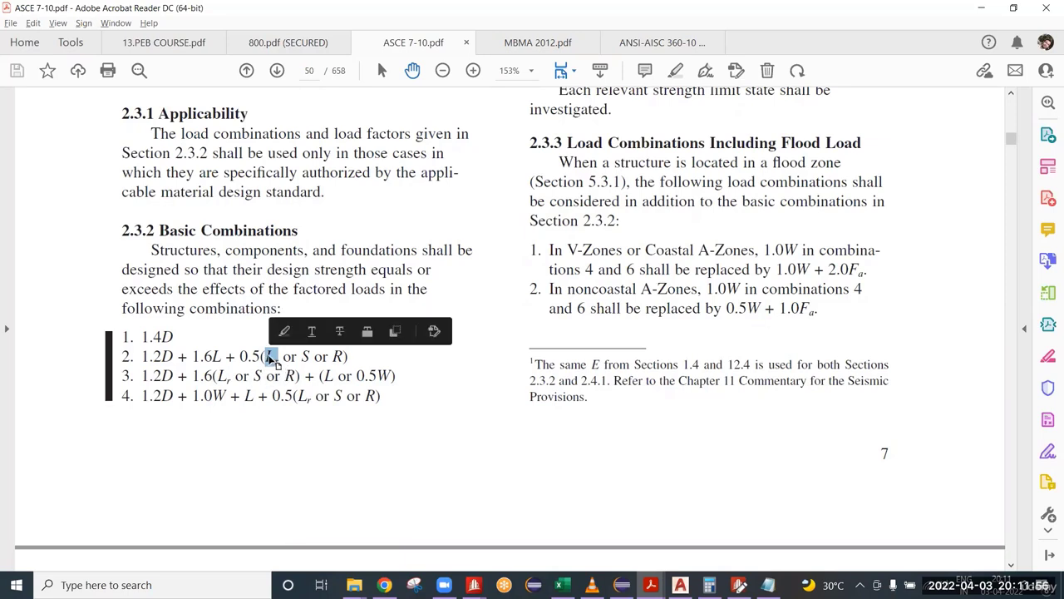
pyautogui.moveTo(264, 355); pyautogui.dragTo(280, 356)
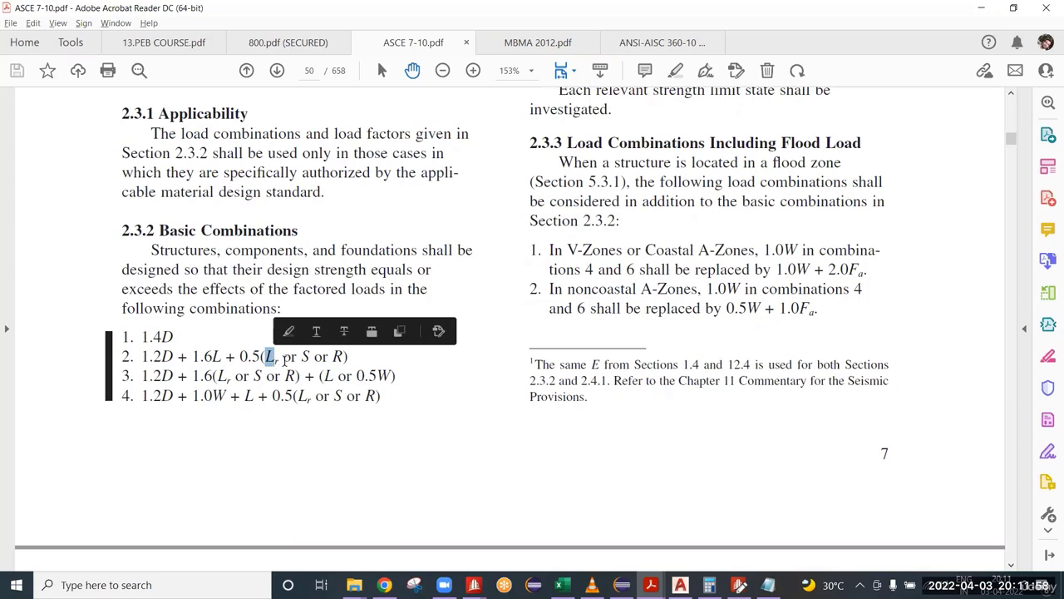
pyautogui.doubleClick(274, 358)
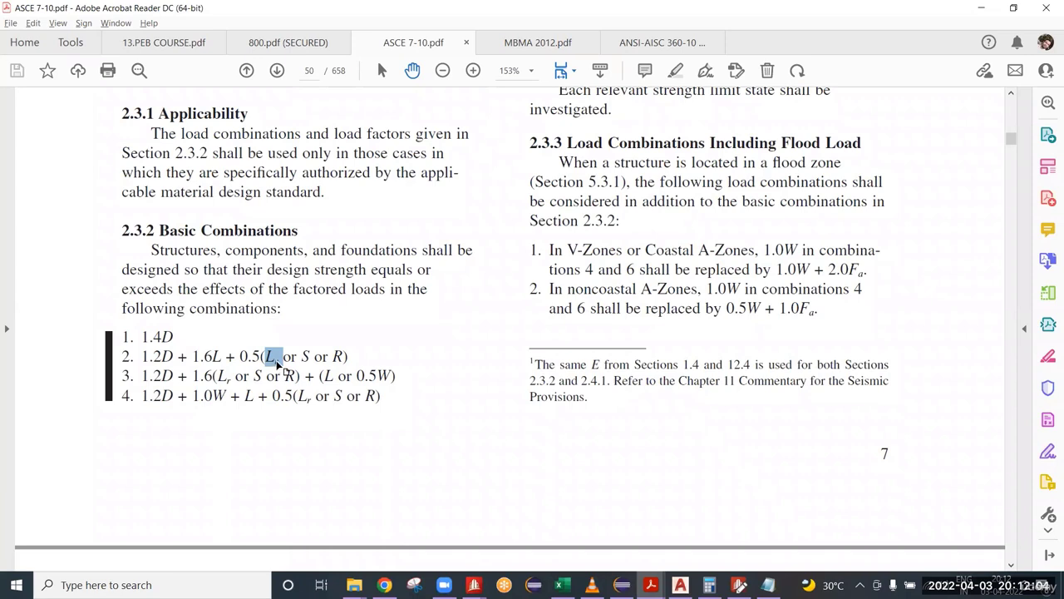
# Step: Examine the 0.5 factor applied to the roof live load Lr in basic combination 2
pyautogui.moveTo(264, 360)
pyautogui.moveTo(262, 357); pyautogui.dragTo(238, 356)
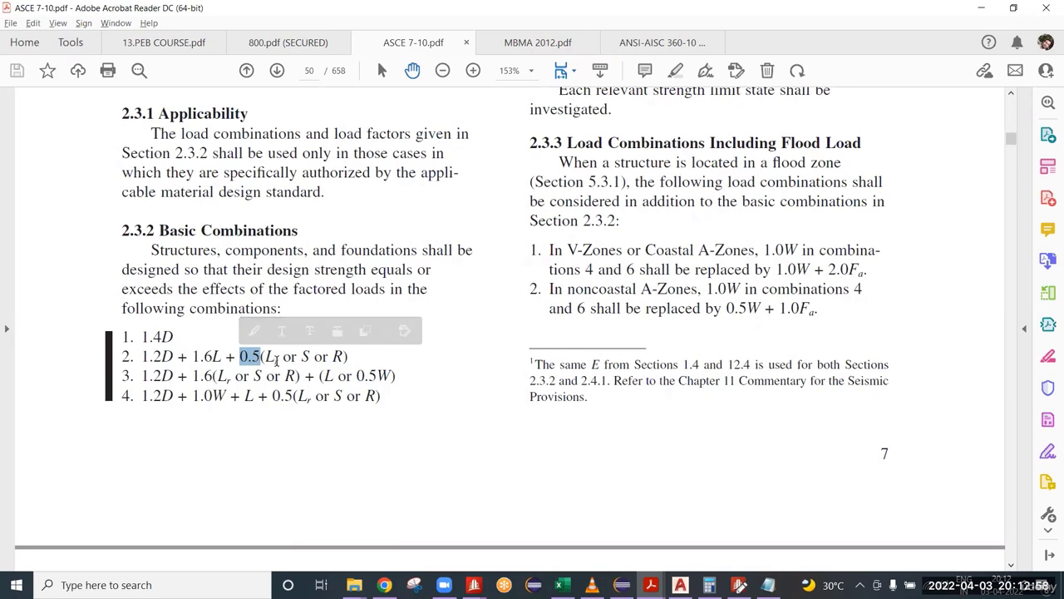
pyautogui.moveTo(278, 357); pyautogui.dragTo(264, 357)
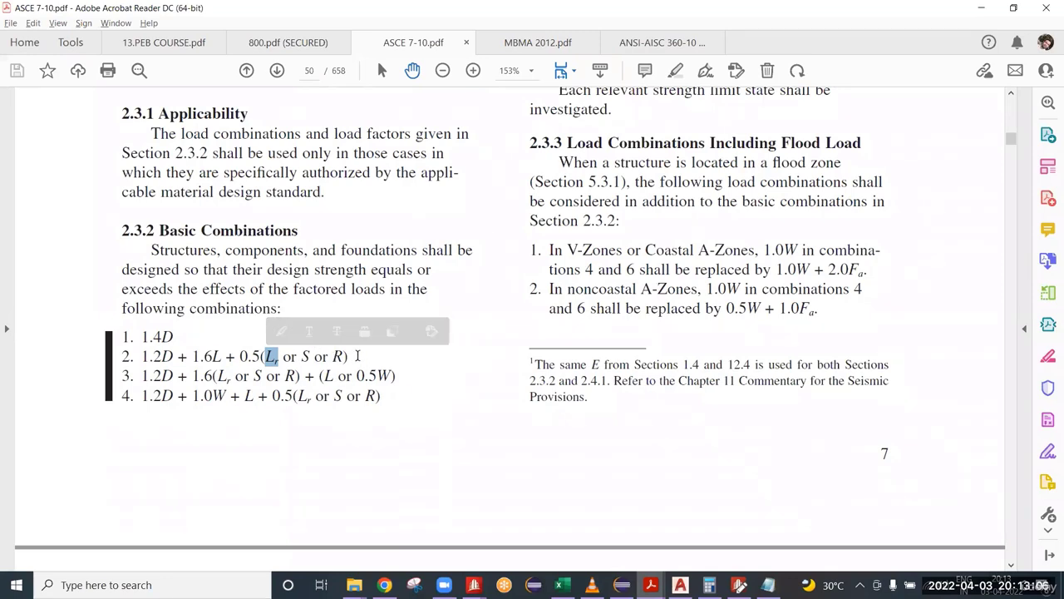
pyautogui.click(358, 356)
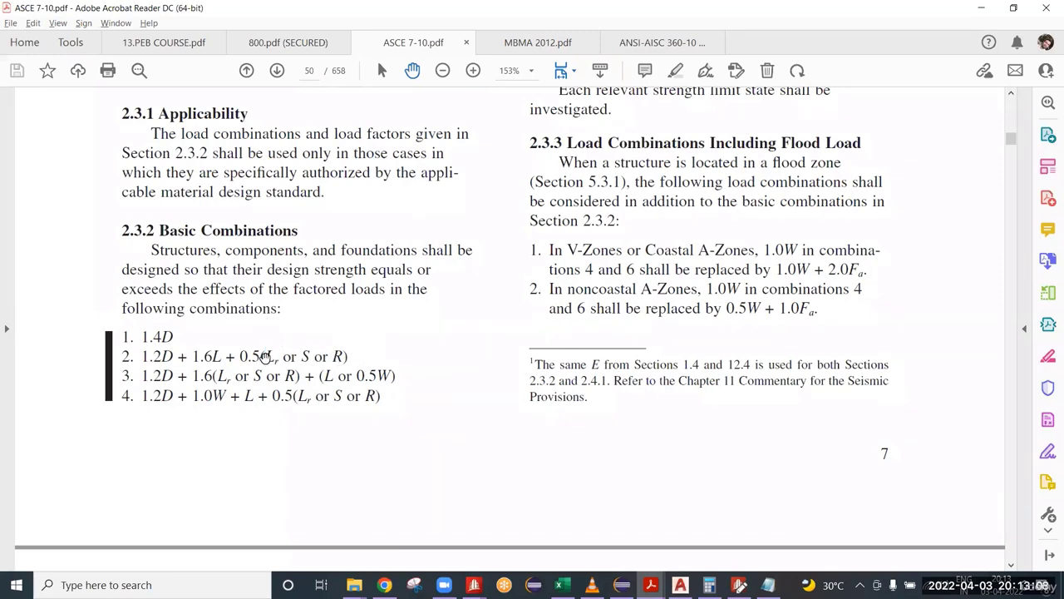
pyautogui.moveTo(241, 356); pyautogui.dragTo(278, 355)
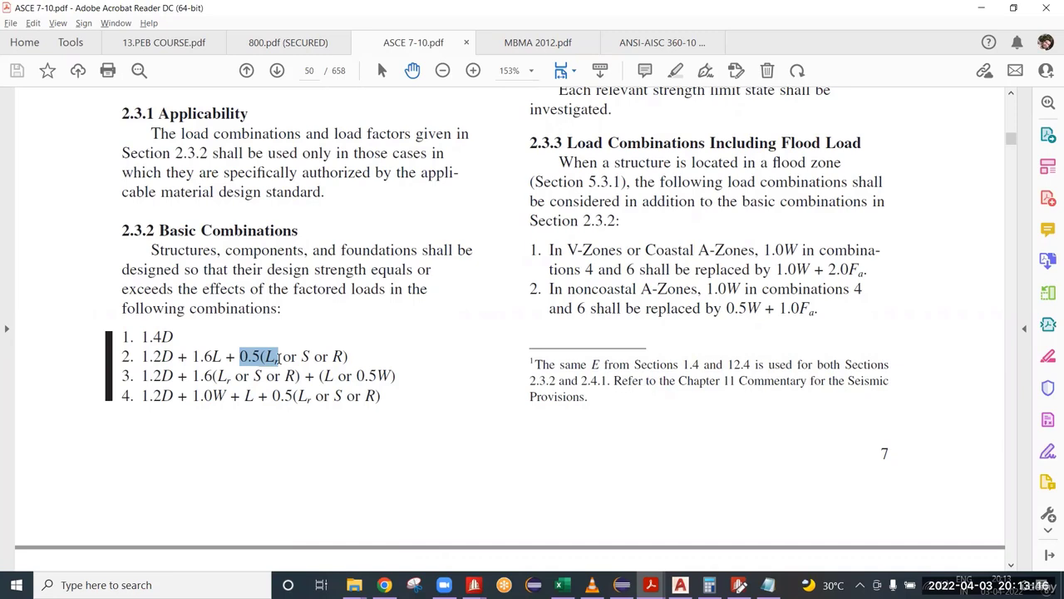
pyautogui.moveTo(279, 355); pyautogui.dragTo(240, 356)
pyautogui.click(350, 356)
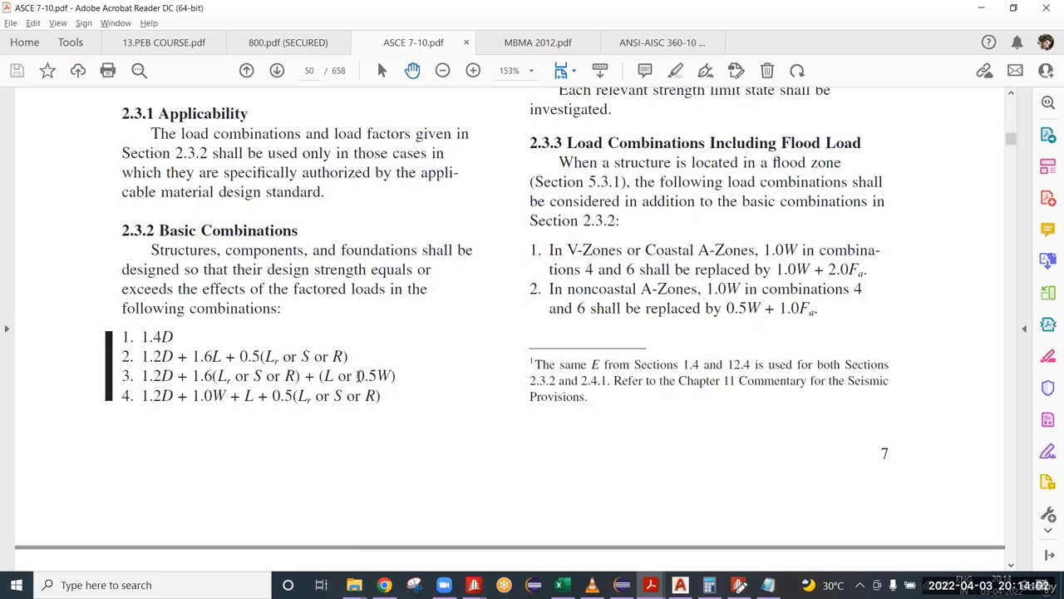
# Step: Compare the 1.6L live load term with the 0.5Lr roof live load term in basic combination 2
pyautogui.doubleClick(253, 359)
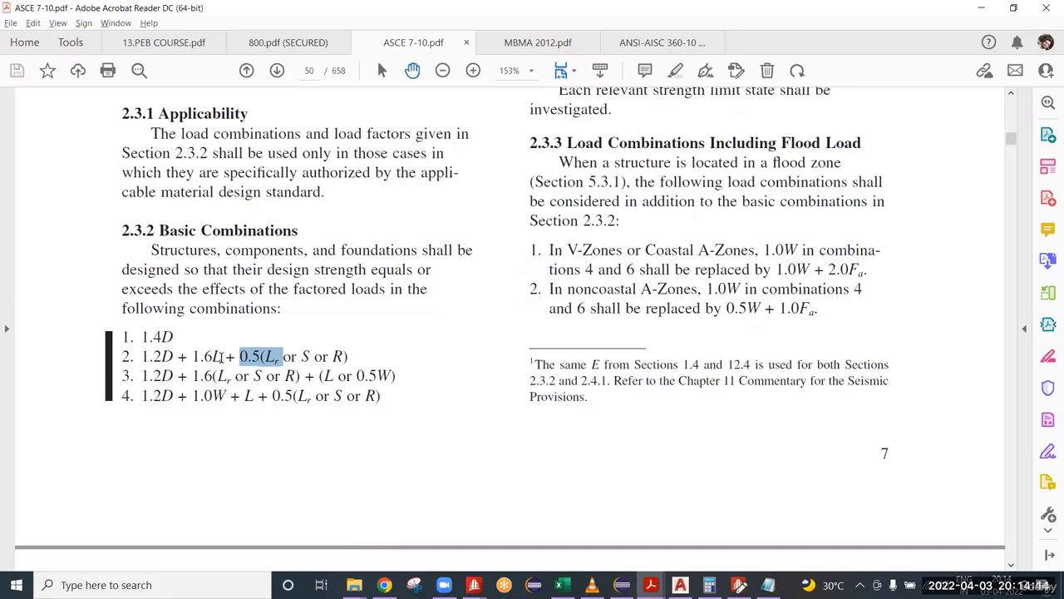
pyautogui.moveTo(220, 356); pyautogui.dragTo(192, 356)
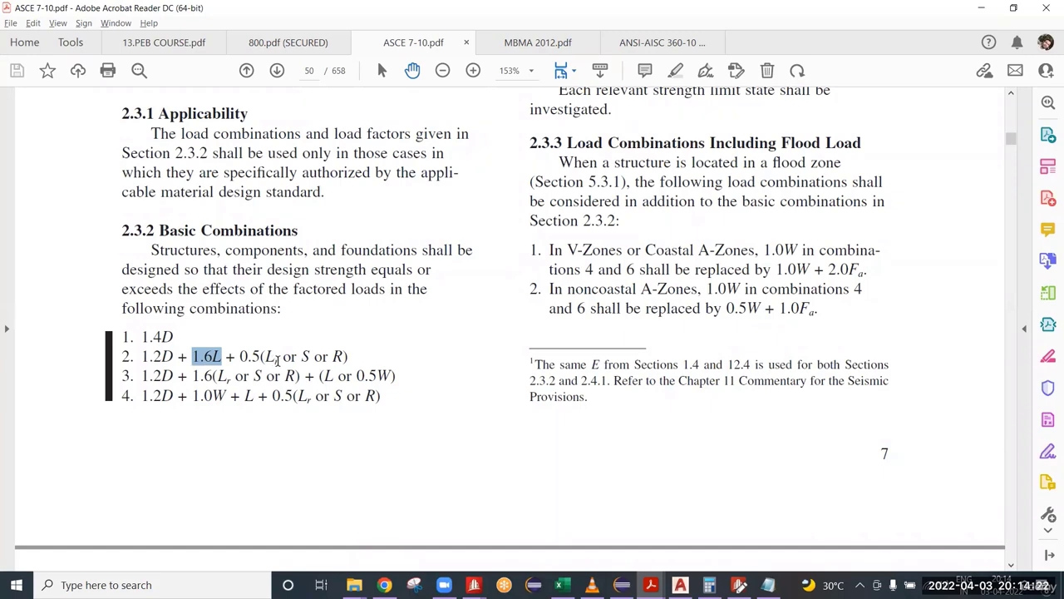
pyautogui.moveTo(277, 358); pyautogui.dragTo(239, 357)
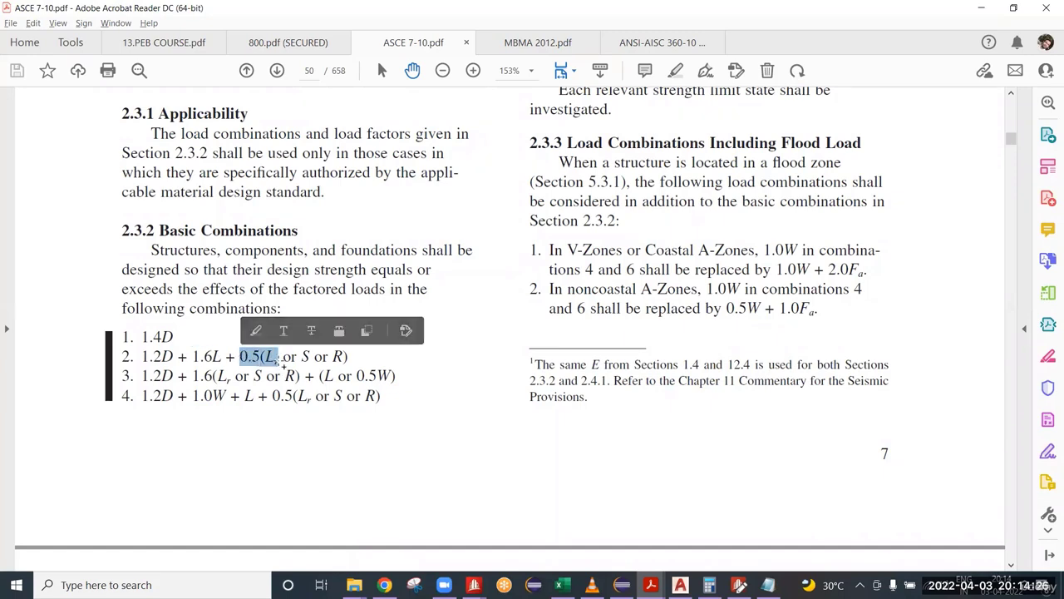
pyautogui.click(195, 356)
pyautogui.moveTo(195, 356); pyautogui.dragTo(221, 357)
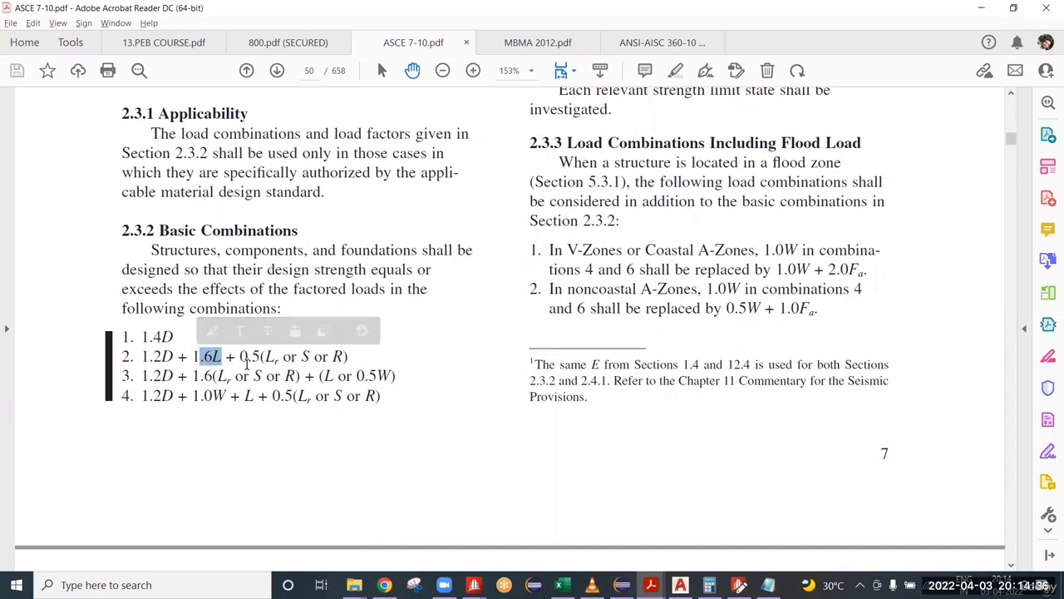
pyautogui.moveTo(227, 358)
pyautogui.mouseDown()
pyautogui.moveTo(259, 359)
pyautogui.moveTo(239, 357)
pyautogui.mouseUp()
pyautogui.click(280, 364)
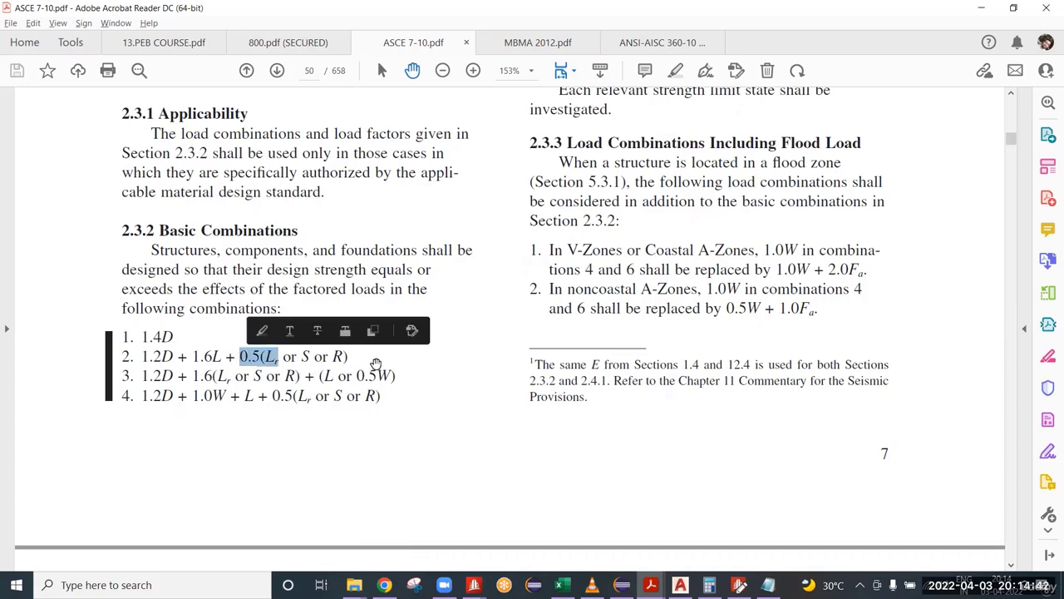
pyautogui.click(355, 358)
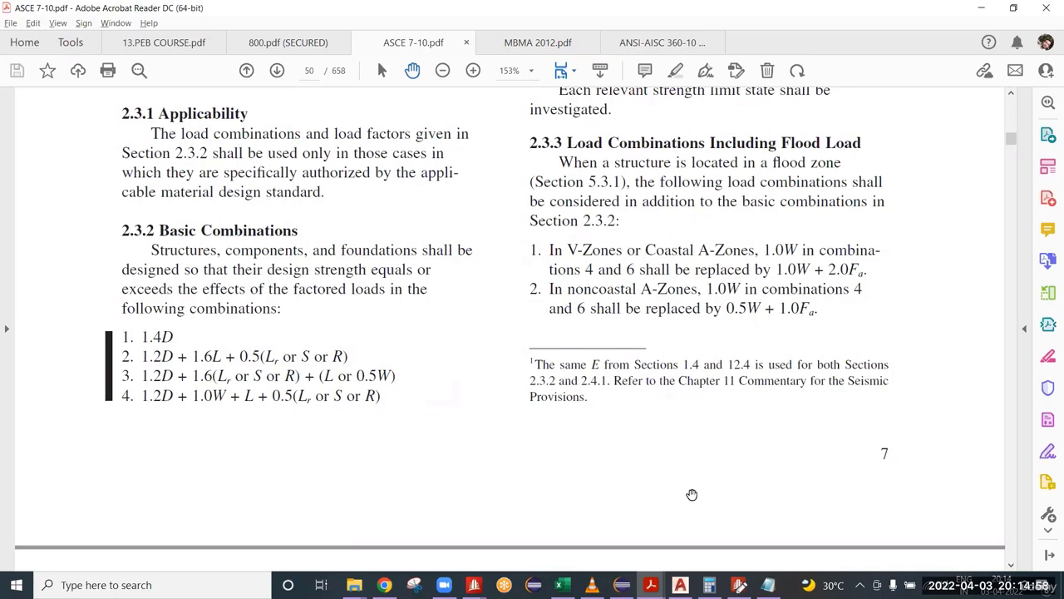
# Step: Back in Notepad, compare the factor on temperature term TL1 with the factor on DL1 in load combination 101
pyautogui.click(767, 584)
pyautogui.press('Right')
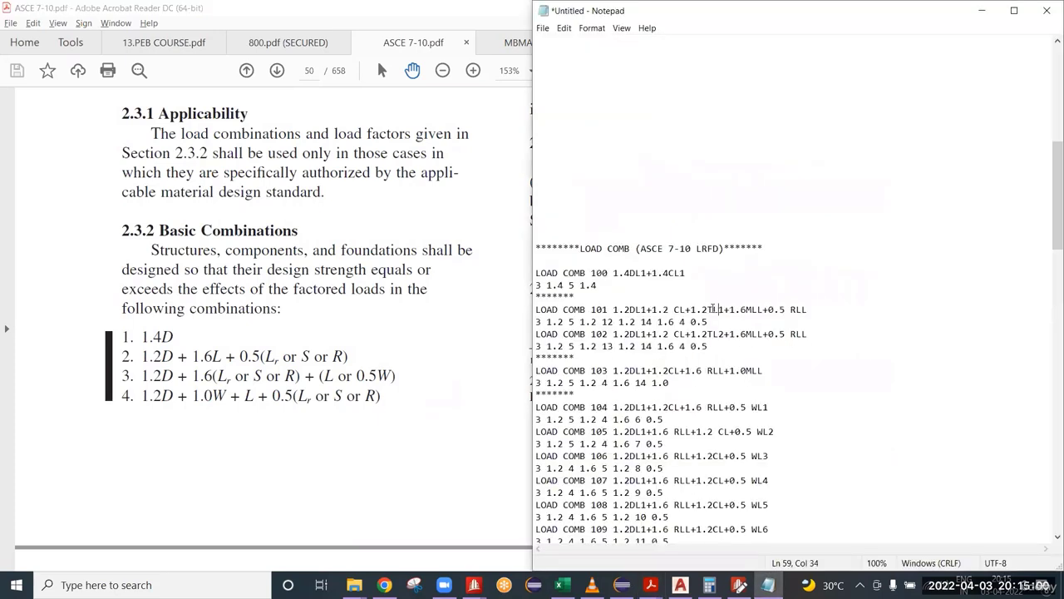
pyautogui.hotkey('shift', 'Left')
pyautogui.hotkey('shift', 'Left')
pyautogui.hotkey('shift', 'Left')
pyautogui.hotkey('shift', 'Left')
pyautogui.hotkey('shift', 'Left')
pyautogui.hotkey('shift', 'Left')
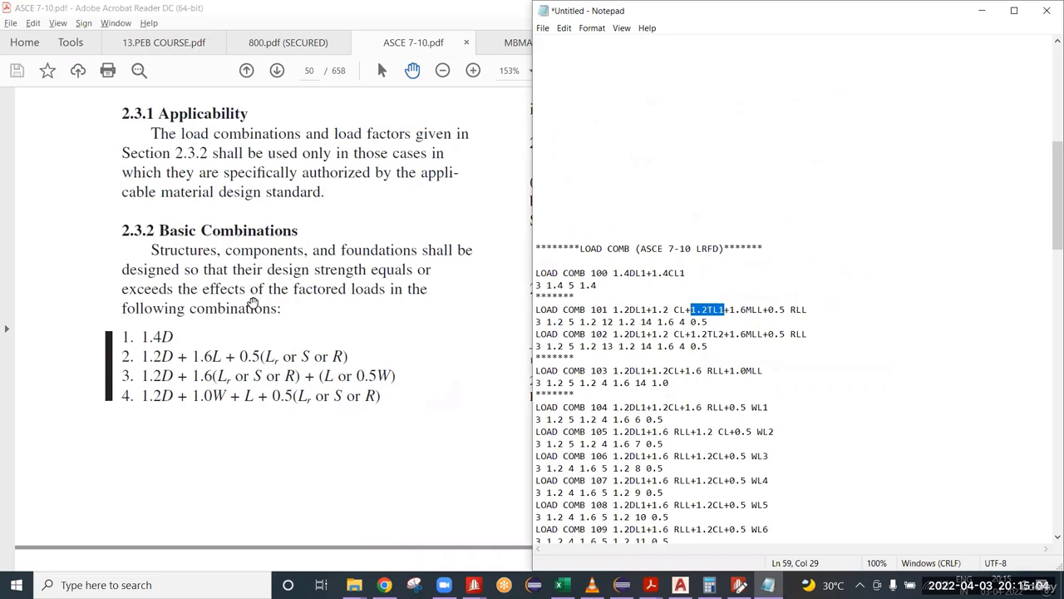
pyautogui.scroll(-1, 209, 495)
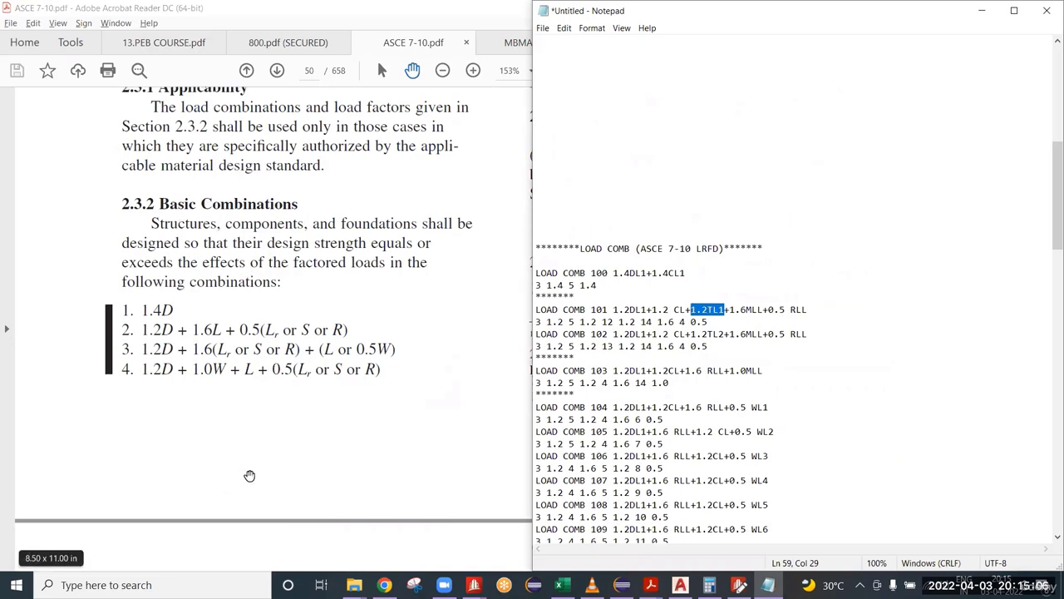
pyautogui.click(629, 308)
pyautogui.hotkey('shift', 'Left')
pyautogui.hotkey('shift', 'Left')
pyautogui.hotkey('shift', 'Left')
pyautogui.hotkey('shift', 'Down')
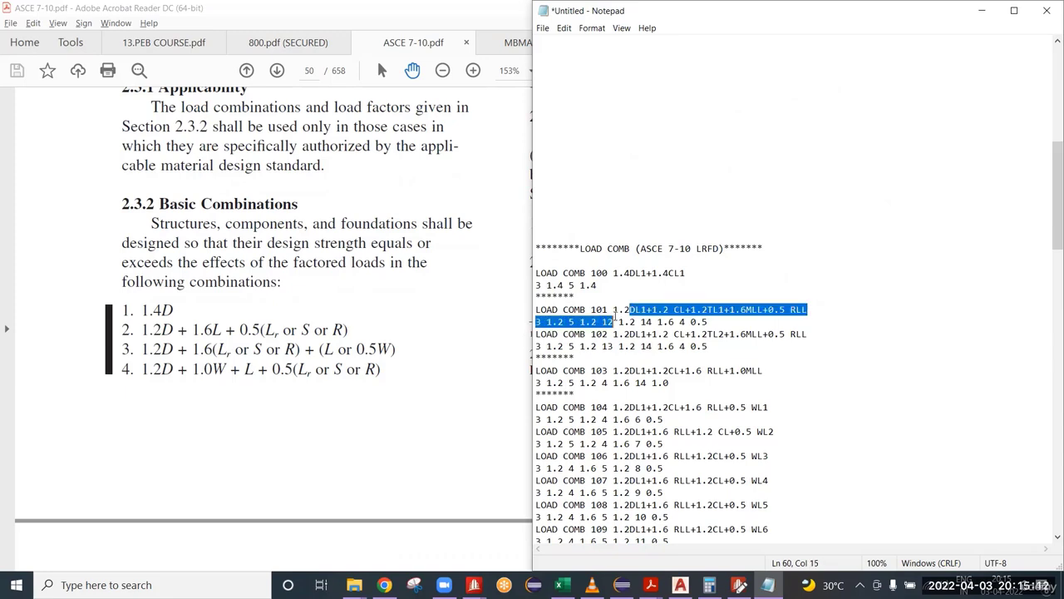
pyautogui.hotkey('shift', 'Up')
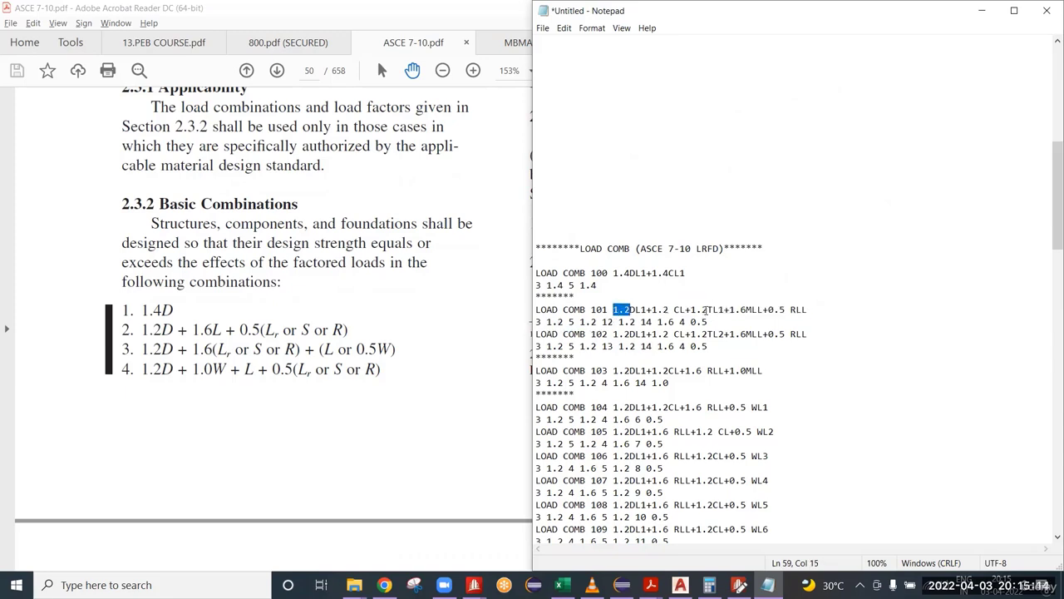
pyautogui.click(707, 310)
pyautogui.hotkey('shift', 'Left')
pyautogui.hotkey('shift', 'Left')
pyautogui.hotkey('shift', 'Left')
# Step: Match the DL1, CL and TL1 terms of load combination 101 to the load case numbers in its factor line and the primary load list
pyautogui.click(714, 346)
pyautogui.moveTo(640, 311); pyautogui.dragTo(620, 320)
pyautogui.moveTo(564, 321); pyautogui.dragTo(536, 322)
pyautogui.moveTo(653, 308); pyautogui.dragTo(686, 310)
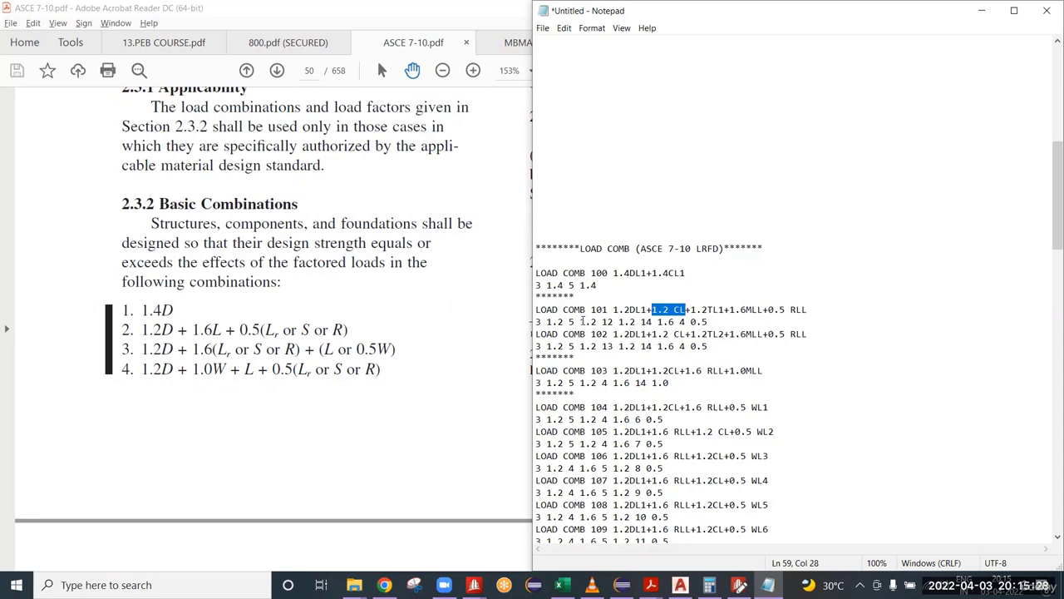
pyautogui.moveTo(581, 322)
pyautogui.mouseDown()
pyautogui.moveTo(596, 322)
pyautogui.moveTo(569, 322)
pyautogui.mouseUp()
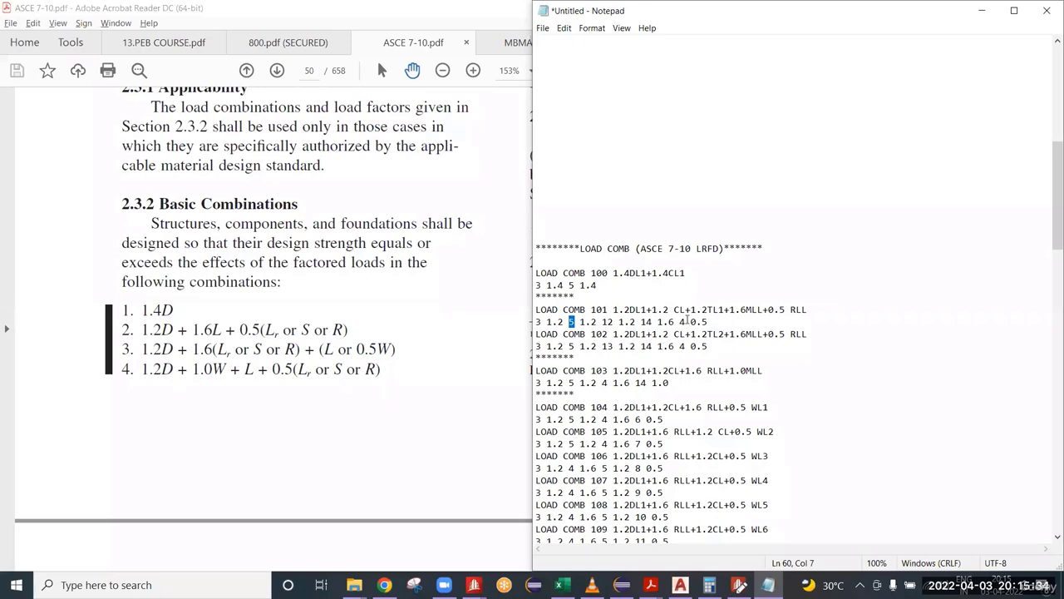
pyautogui.moveTo(695, 309); pyautogui.dragTo(728, 309)
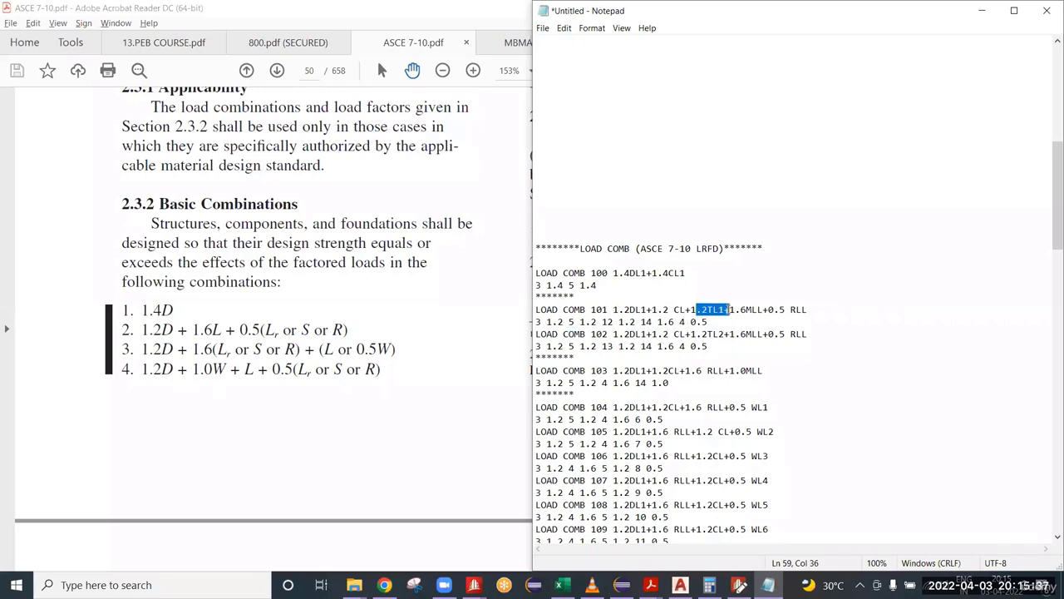
pyautogui.doubleClick(630, 322)
pyautogui.click(610, 321)
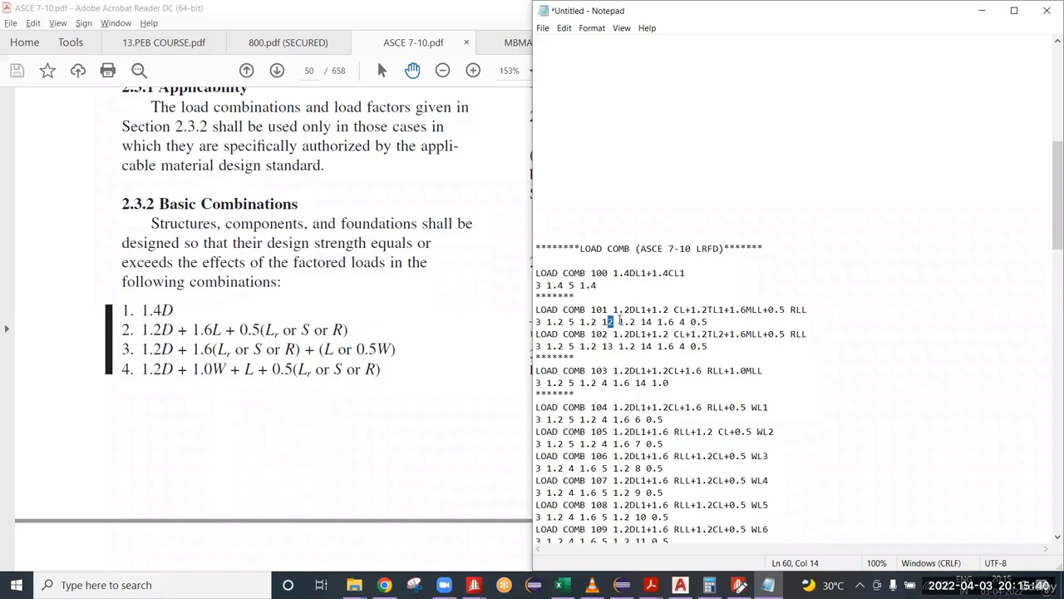
pyautogui.scroll(10, 726, 242)
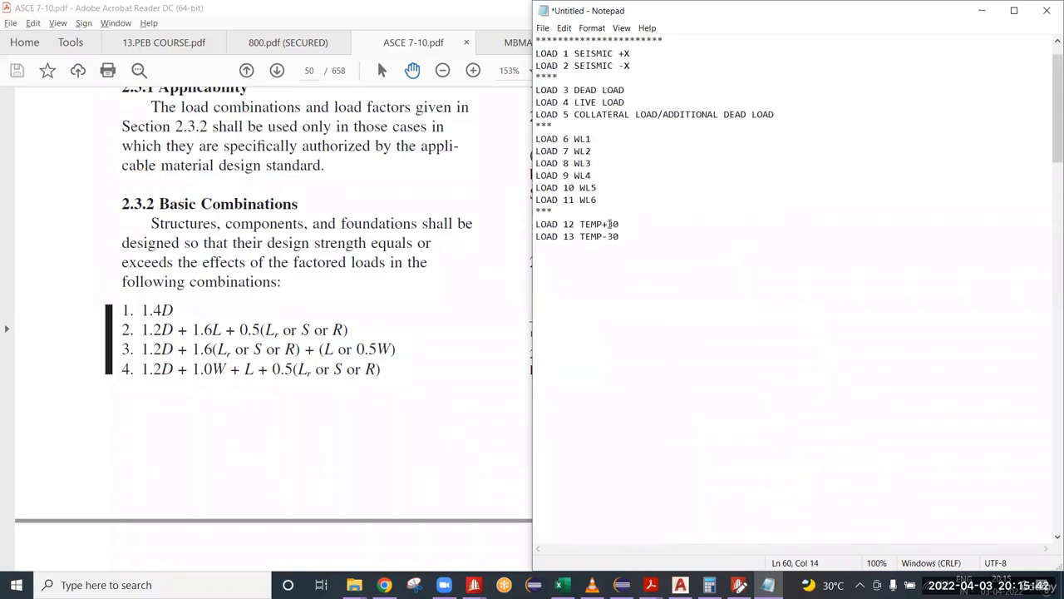
pyautogui.moveTo(619, 224); pyautogui.dragTo(568, 223)
pyautogui.scroll(-9, 643, 295)
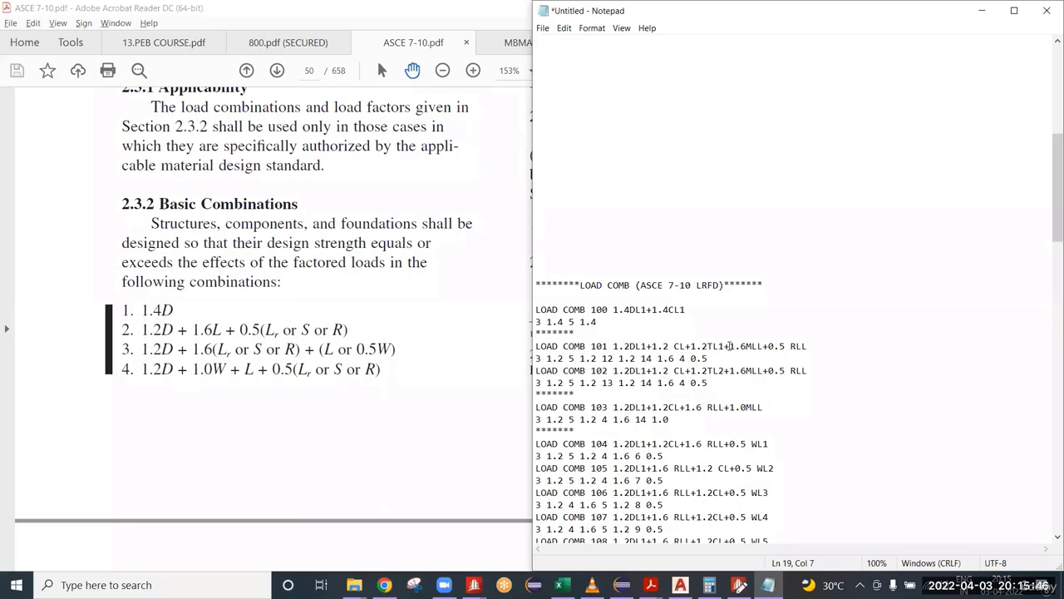
# Step: Check the MLL term of load combination 101 and add the line LOAD 14 MLL below LOAD 13 in the primary load list
pyautogui.moveTo(726, 345); pyautogui.dragTo(753, 346)
pyautogui.scroll(12, 706, 319)
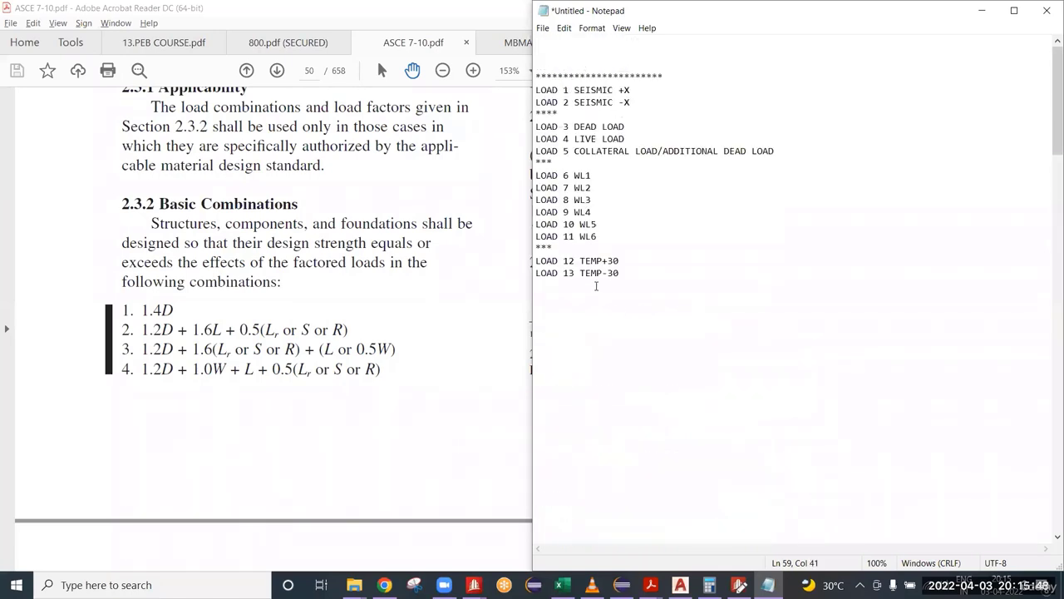
pyautogui.click(633, 277)
pyautogui.press('Return')
pyautogui.write('LOAD 14 MLL')
pyautogui.hotkey('ctrl', 'shift', 'Left')
pyautogui.hotkey('ctrl', 'shift', 'Left')
pyautogui.click(608, 285)
pyautogui.scroll(-2, 608, 285)
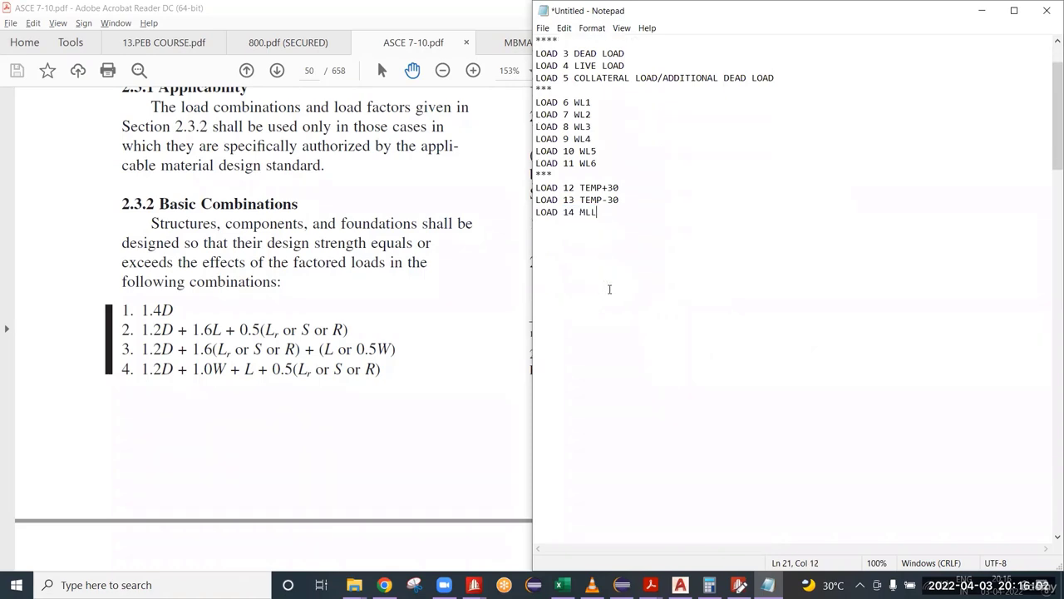
# Step: Match the 0.5 RLL term of load combination 101 to its factor line entry and the live load case in the primary load list
pyautogui.scroll(-6, 642, 296)
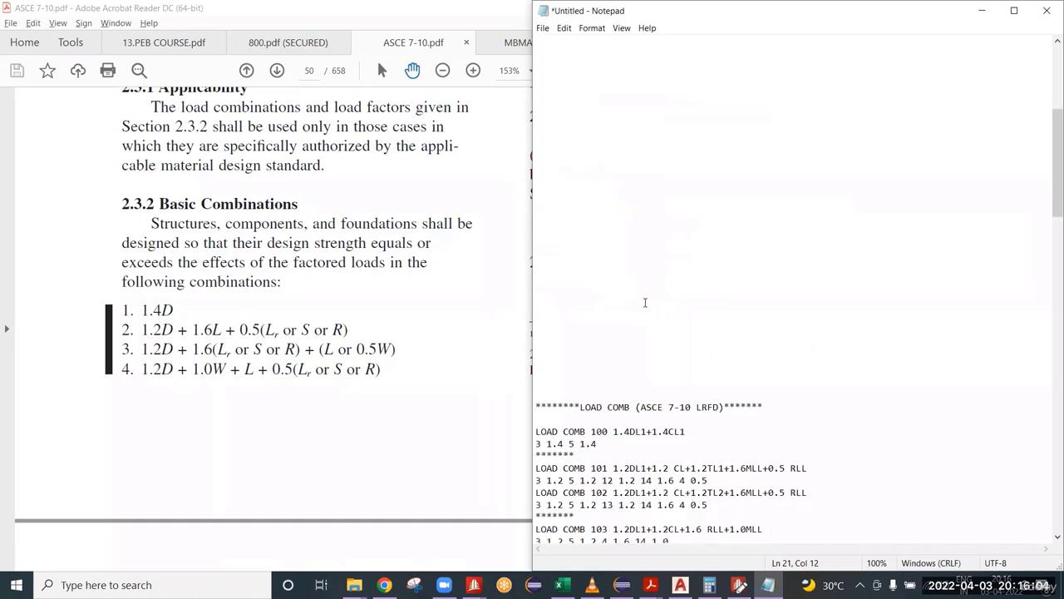
pyautogui.scroll(5, 734, 468)
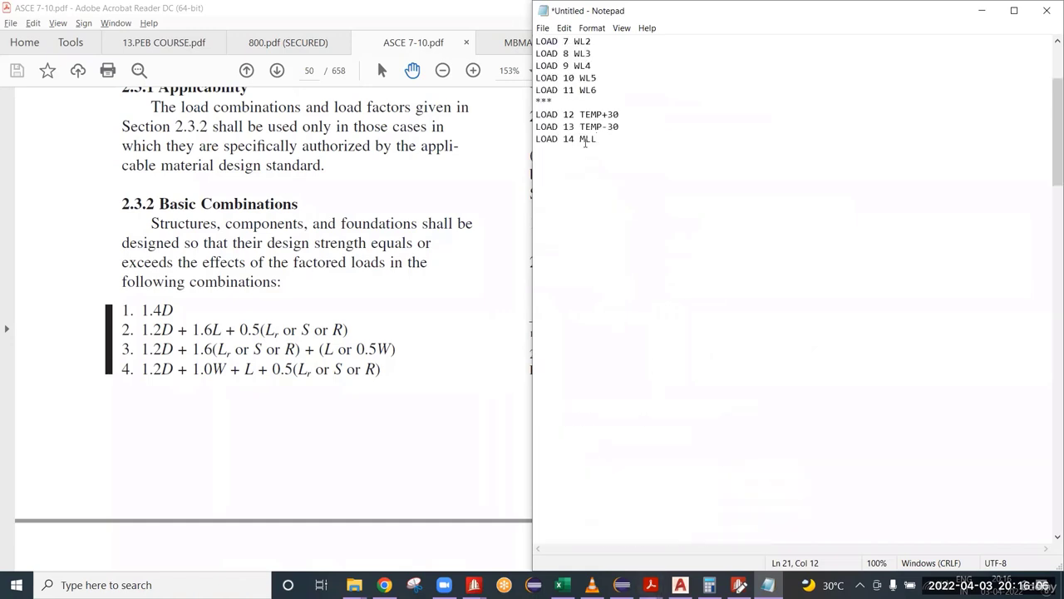
pyautogui.scroll(-5, 716, 392)
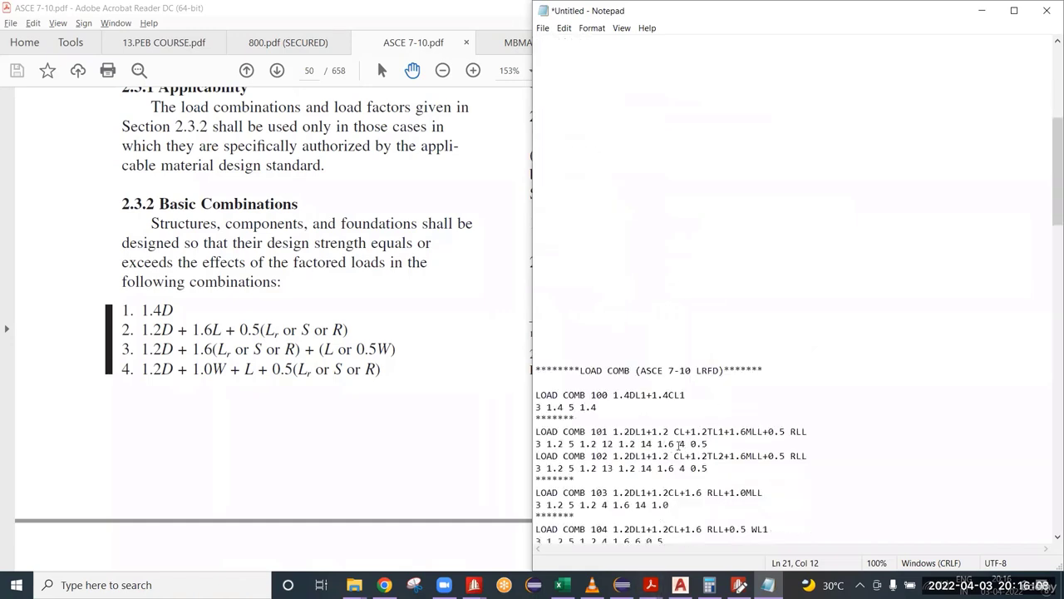
pyautogui.scroll(5, 582, 166)
pyautogui.scroll(-5, 604, 190)
pyautogui.moveTo(768, 431); pyautogui.dragTo(782, 432)
pyautogui.moveTo(709, 444); pyautogui.dragTo(679, 443)
# Step: Check temperature load cases TEMP+30 and TEMP-30 in the primary load list against the temperature term of load combination 101
pyautogui.scroll(8, 687, 440)
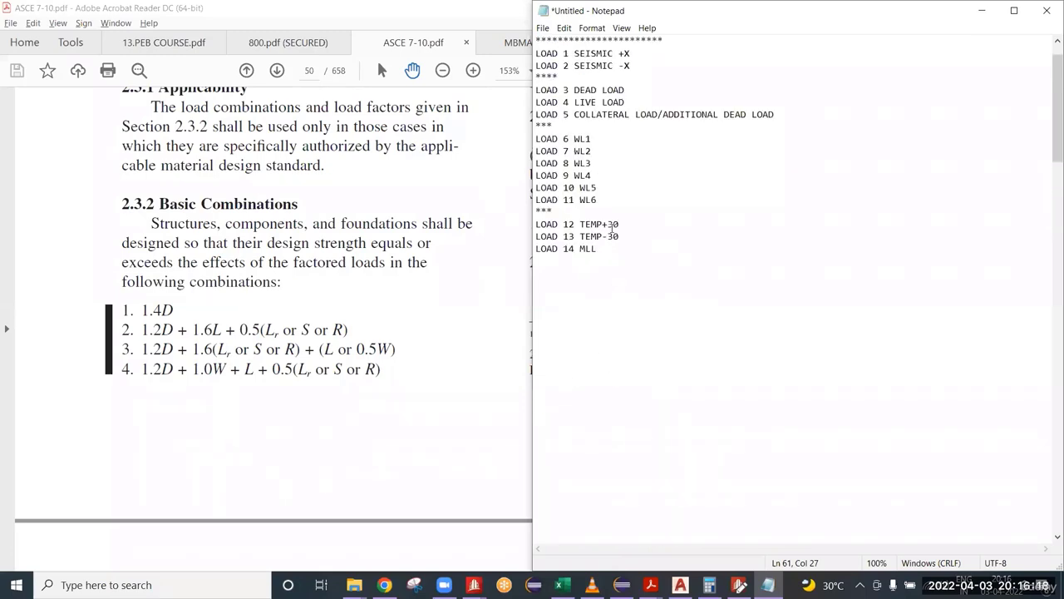
pyautogui.moveTo(613, 226)
pyautogui.mouseDown()
pyautogui.moveTo(613, 236)
pyautogui.moveTo(603, 224)
pyautogui.moveTo(603, 237)
pyautogui.mouseUp()
pyautogui.scroll(-9, 655, 318)
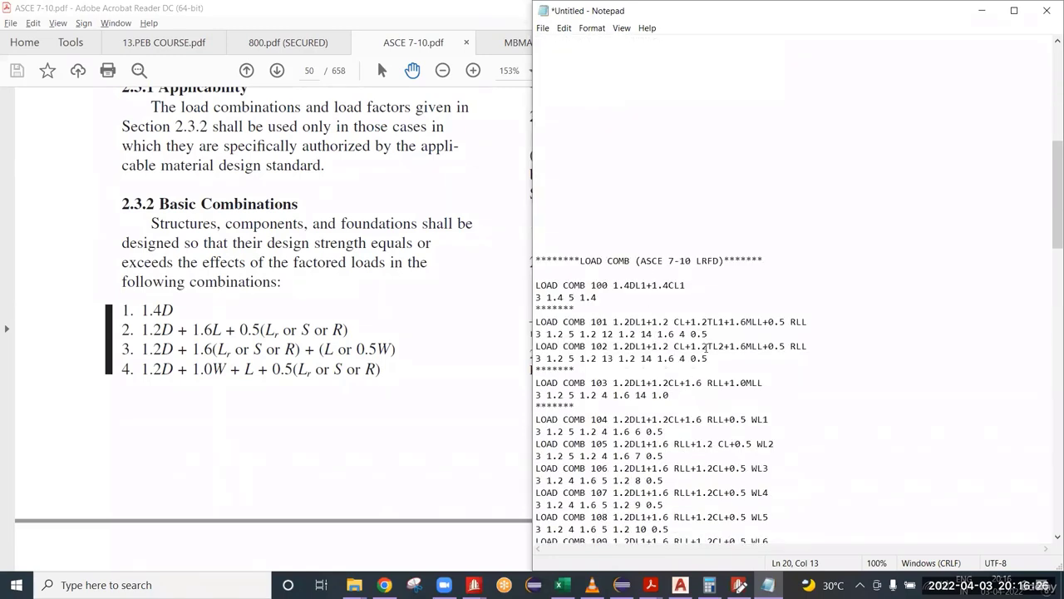
pyautogui.moveTo(708, 323)
pyautogui.mouseDown()
pyautogui.moveTo(720, 323)
pyautogui.moveTo(703, 346)
pyautogui.moveTo(707, 322)
pyautogui.moveTo(712, 334)
pyautogui.mouseUp()
pyautogui.click(716, 312)
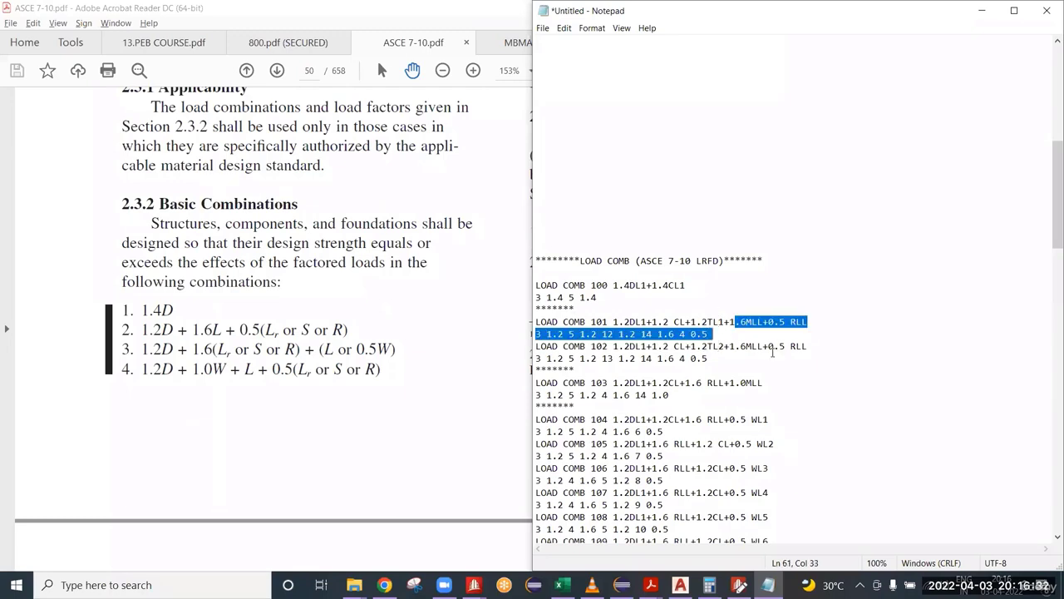
# Step: Compare load combinations 101 and 102, matching TL1 and TL2 to load cases 12 and 13 in their factor lines
pyautogui.moveTo(785, 346); pyautogui.dragTo(709, 359)
pyautogui.click(674, 322)
pyautogui.click(674, 333)
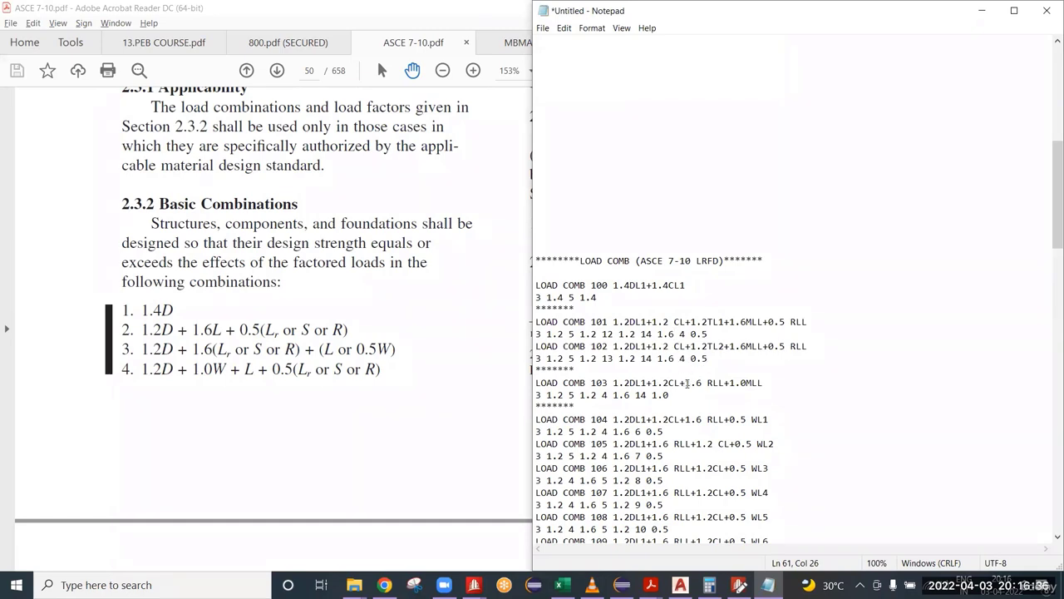
pyautogui.moveTo(695, 322); pyautogui.dragTo(733, 331)
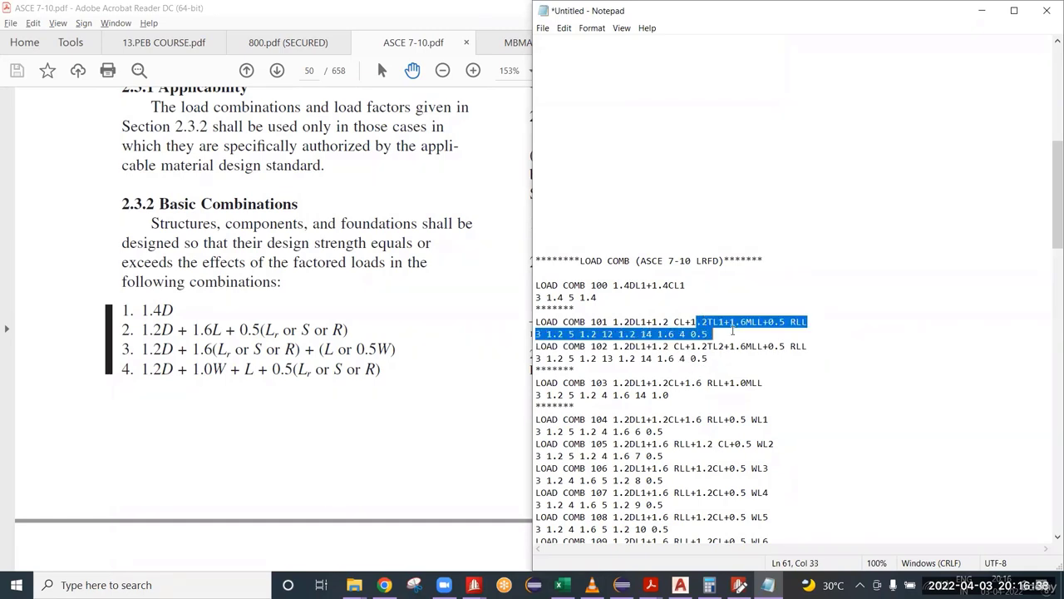
pyautogui.moveTo(615, 333); pyautogui.dragTo(607, 334)
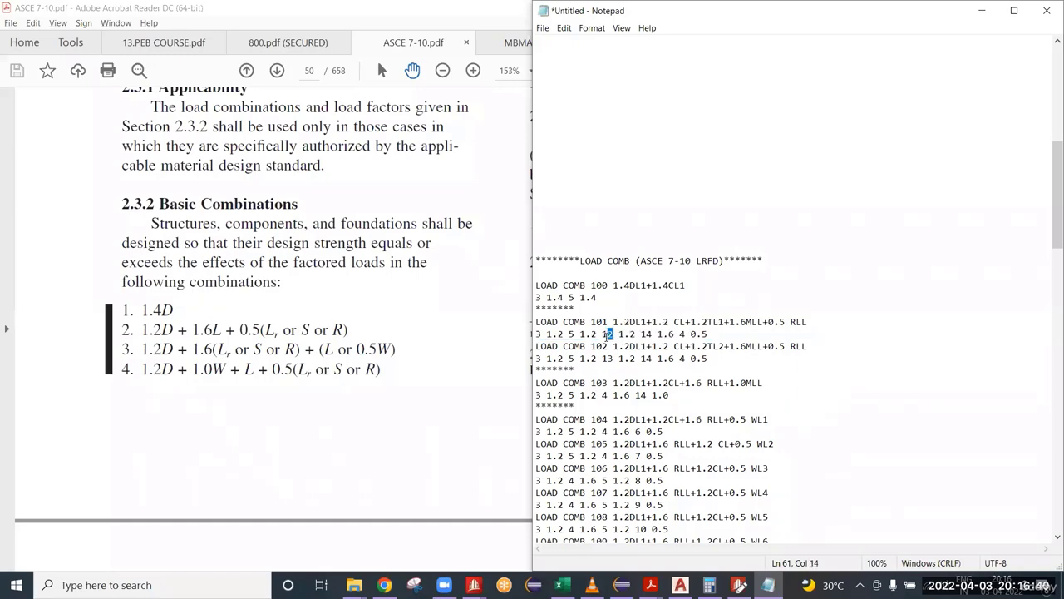
pyautogui.click(612, 357)
pyautogui.scroll(12, 632, 344)
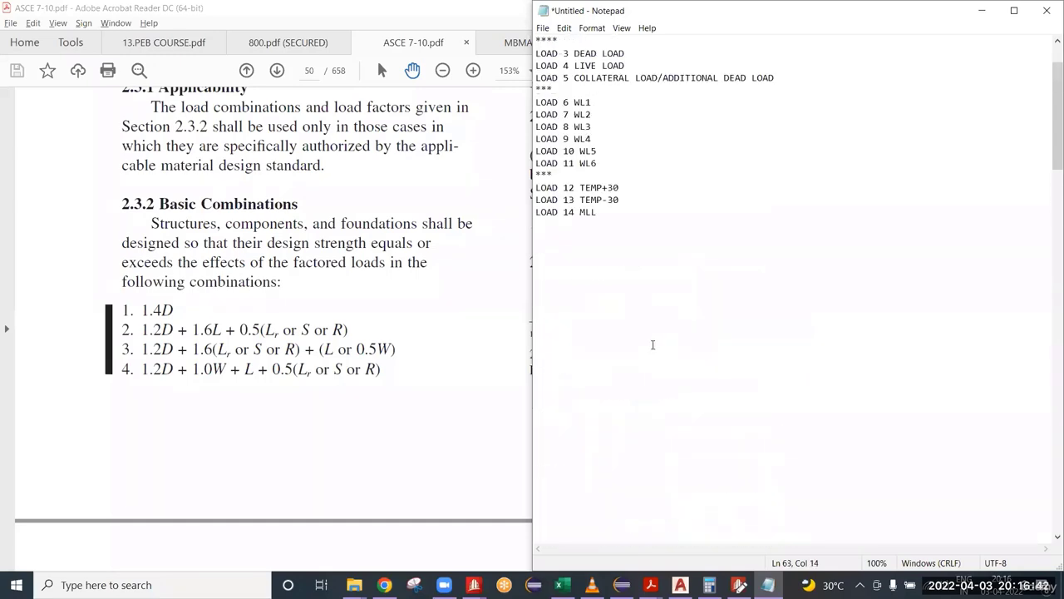
pyautogui.click(641, 287)
pyautogui.scroll(-10, 641, 325)
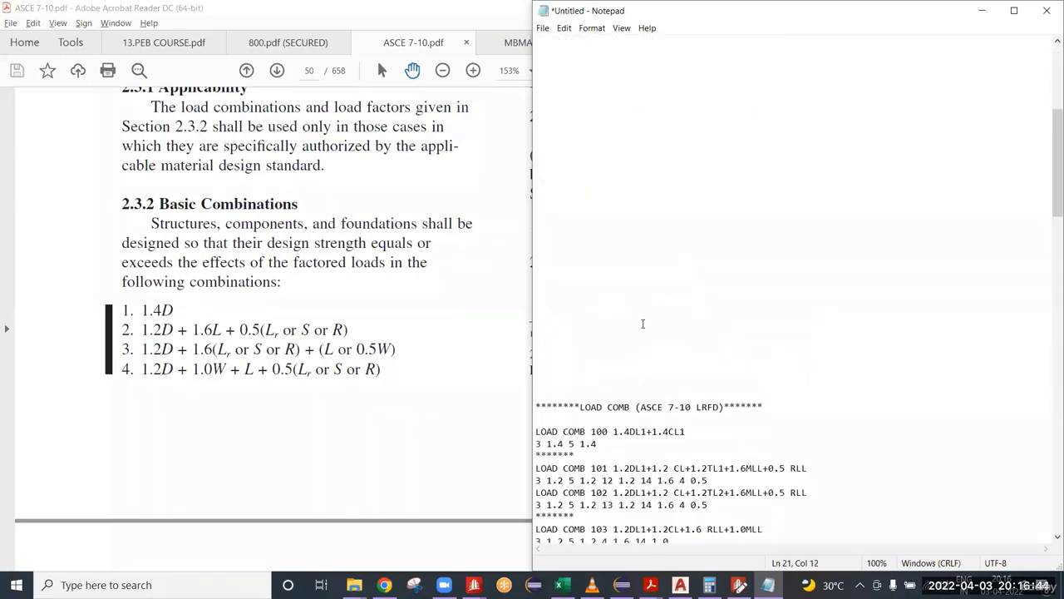
pyautogui.moveTo(723, 320); pyautogui.dragTo(679, 309)
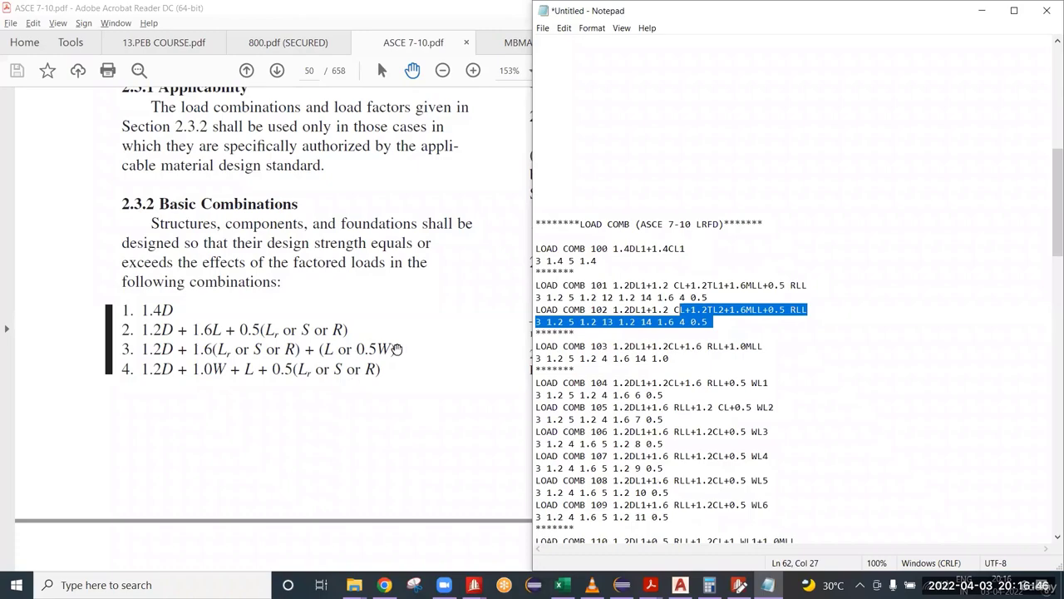
# Step: In the ASCE 7-10 PDF, review the load symbols in section 2.2 and basic combination 3, then return to Notepad
pyautogui.click(376, 372)
pyautogui.scroll(8, 620, 301)
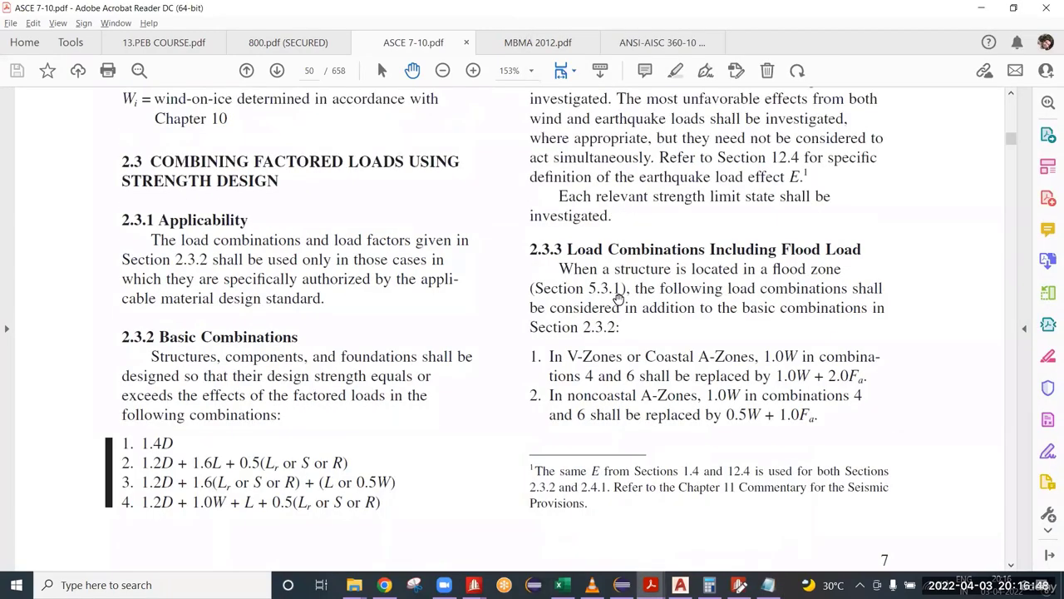
pyautogui.scroll(7, 620, 301)
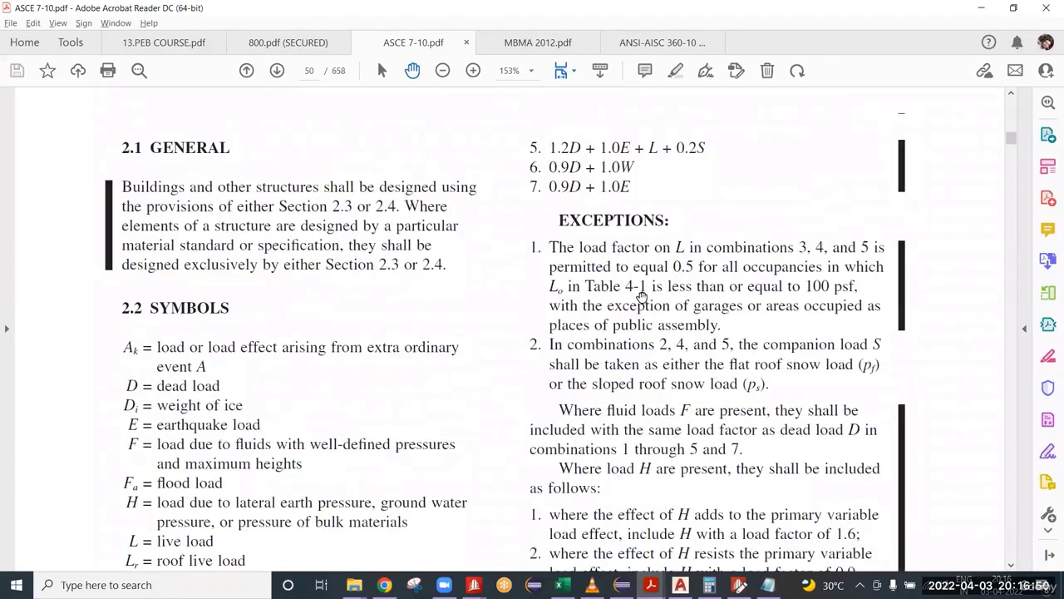
pyautogui.scroll(-5, 166, 444)
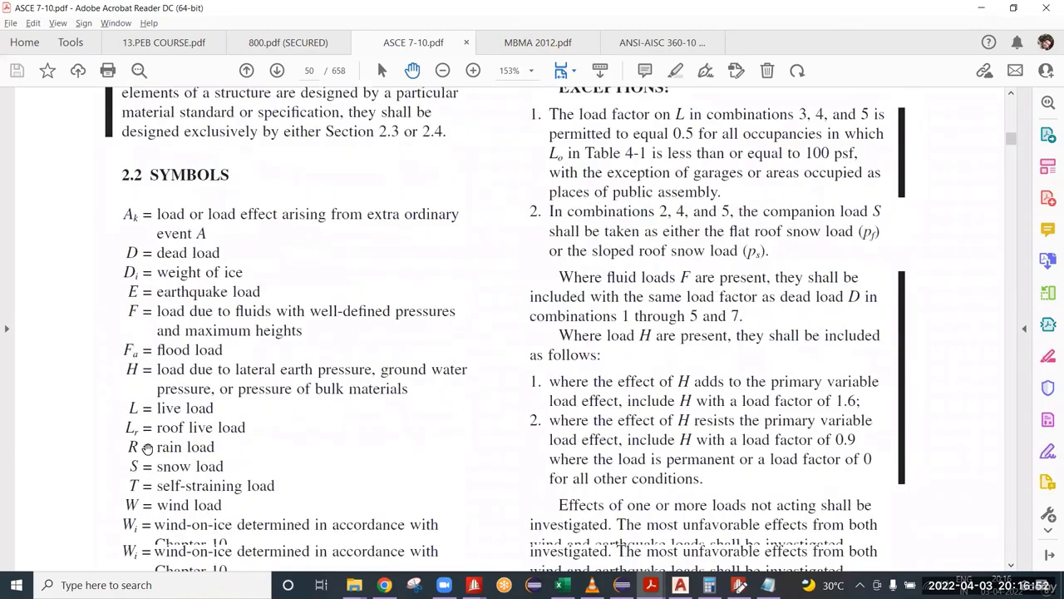
pyautogui.scroll(-5, 441, 478)
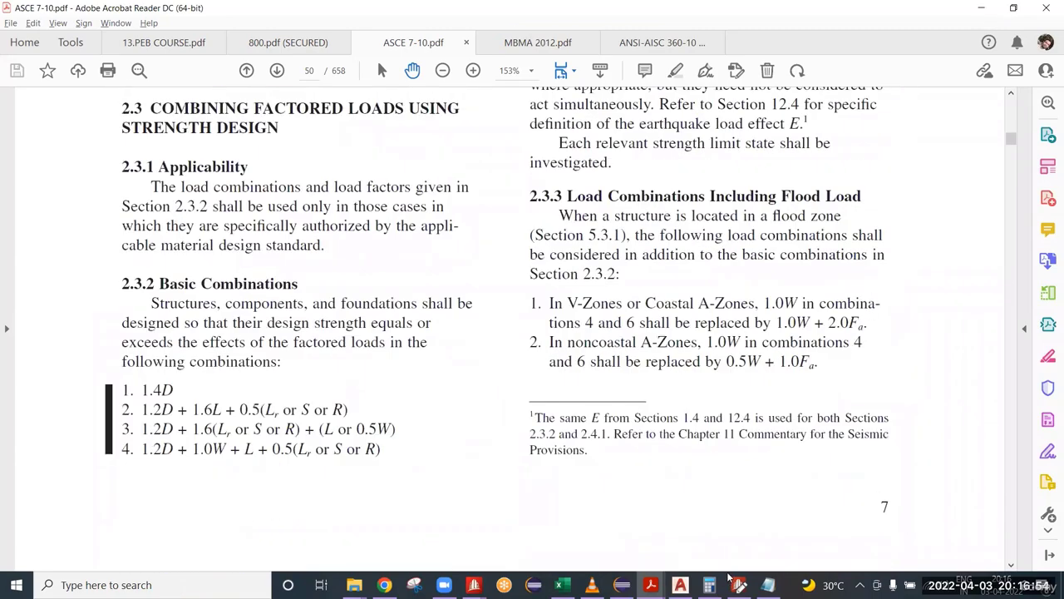
pyautogui.click(768, 585)
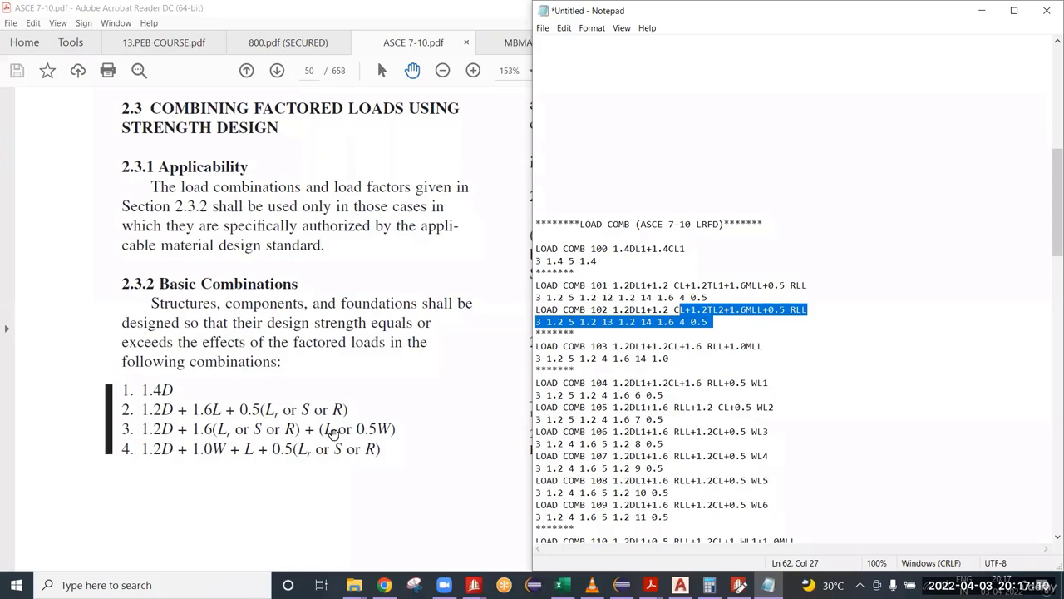
# Step: Check load combination 103 against basic combination 3 and examine the load case 14 entry for its MLL term
pyautogui.moveTo(670, 358); pyautogui.dragTo(536, 346)
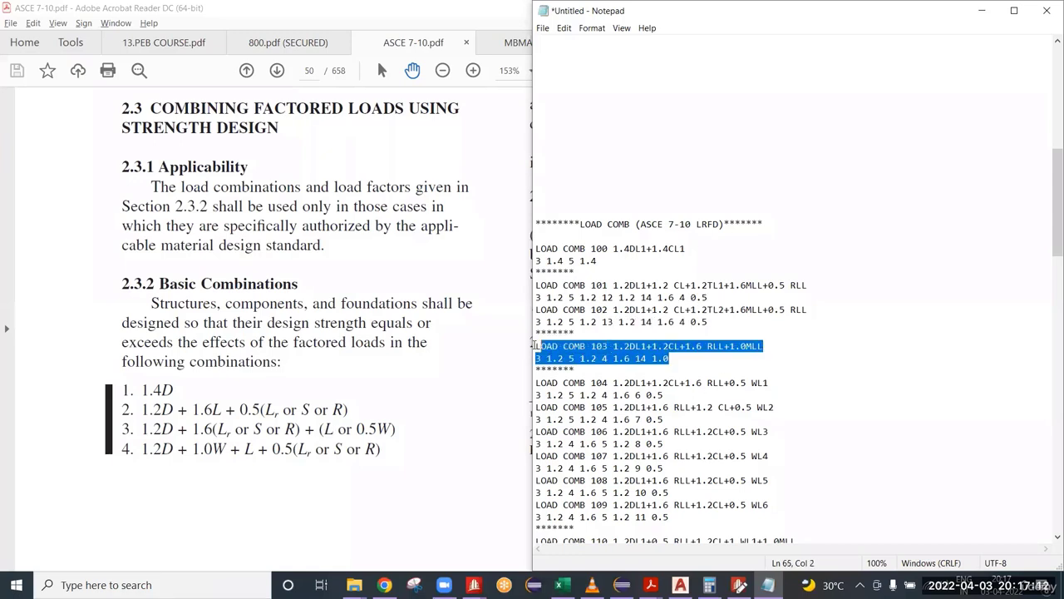
pyautogui.click(686, 358)
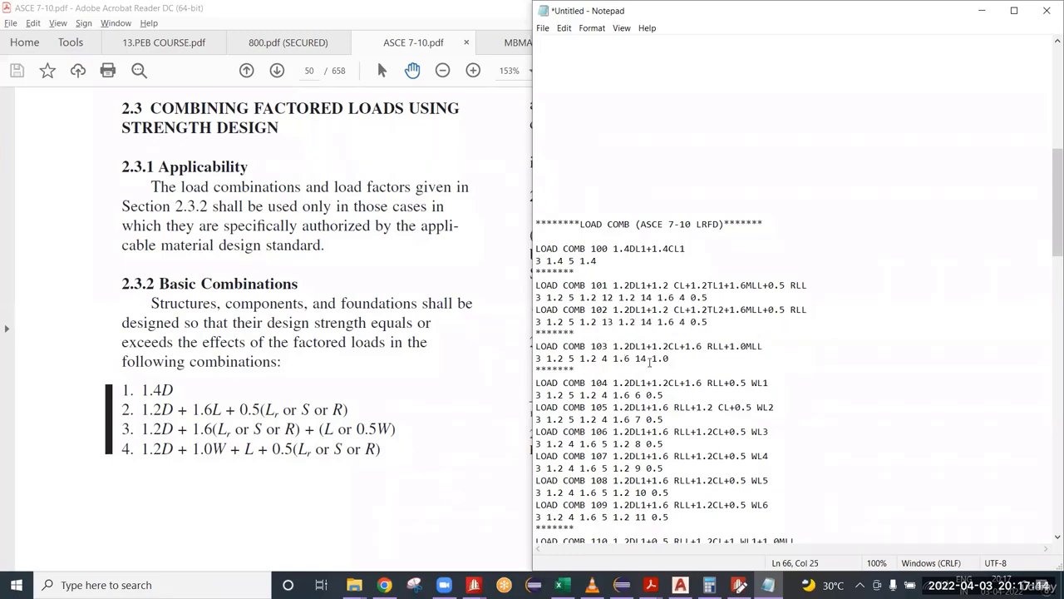
pyautogui.doubleClick(640, 358)
pyautogui.moveTo(647, 359); pyautogui.dragTo(641, 359)
pyautogui.scroll(11, 732, 349)
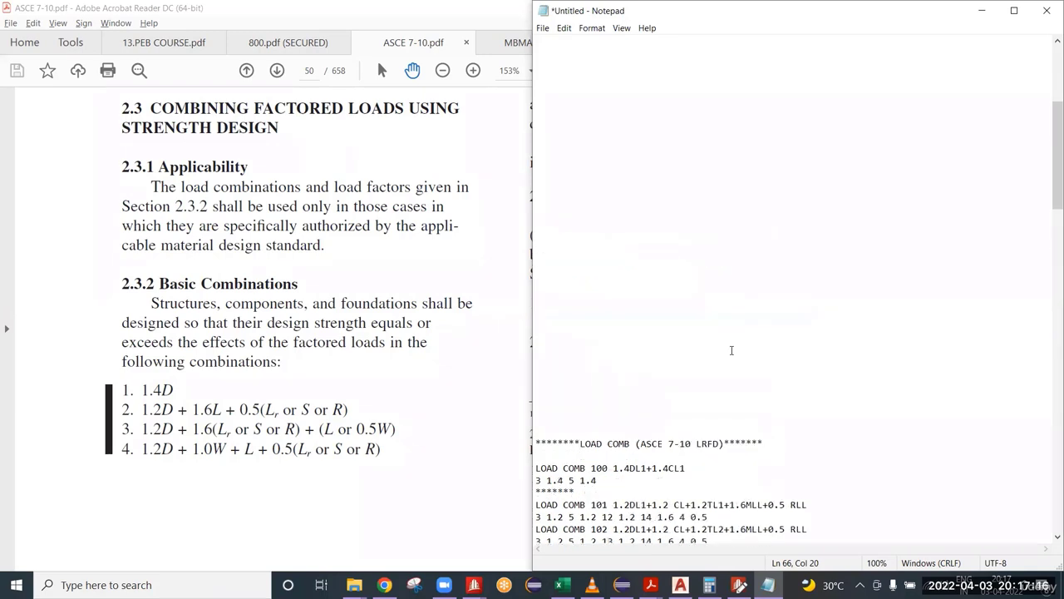
pyautogui.scroll(-5, 675, 379)
pyautogui.scroll(-5, 739, 406)
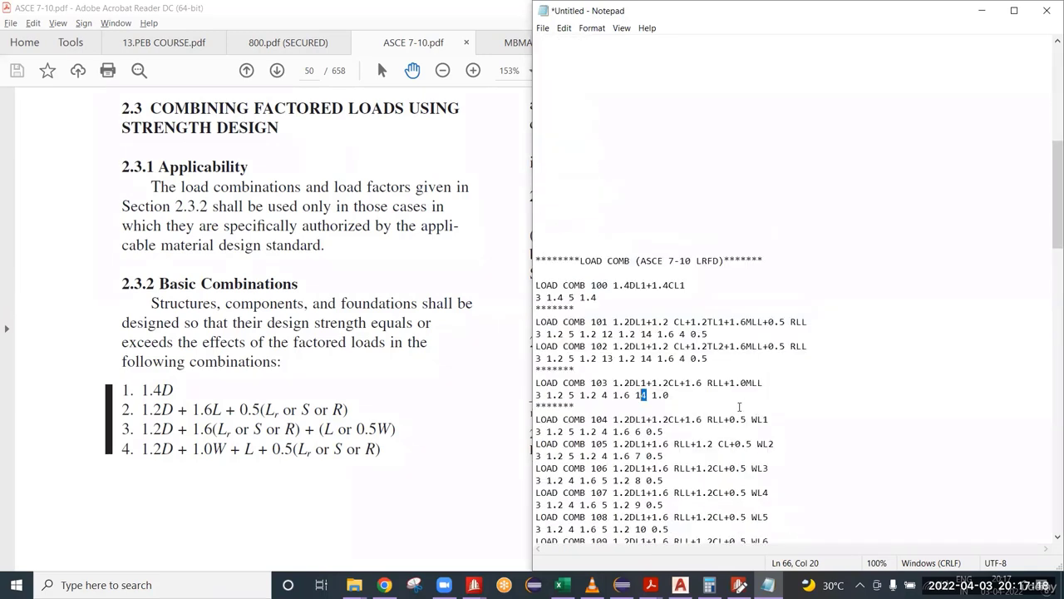
pyautogui.click(685, 399)
pyautogui.scroll(-2, 686, 400)
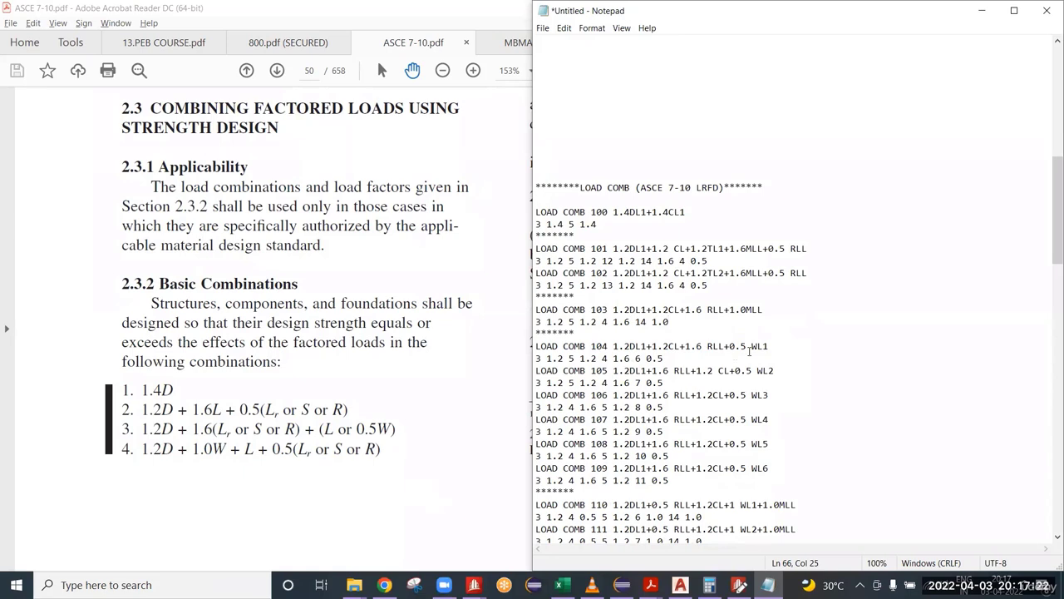
# Step: Match the 0.5 WL1 term of load combination 104 to load case 6 in its factor line and the primary load list
pyautogui.moveTo(746, 345)
pyautogui.mouseDown()
pyautogui.moveTo(730, 346)
pyautogui.moveTo(751, 345)
pyautogui.mouseUp()
pyautogui.moveTo(647, 363); pyautogui.dragTo(635, 360)
pyautogui.scroll(14, 843, 309)
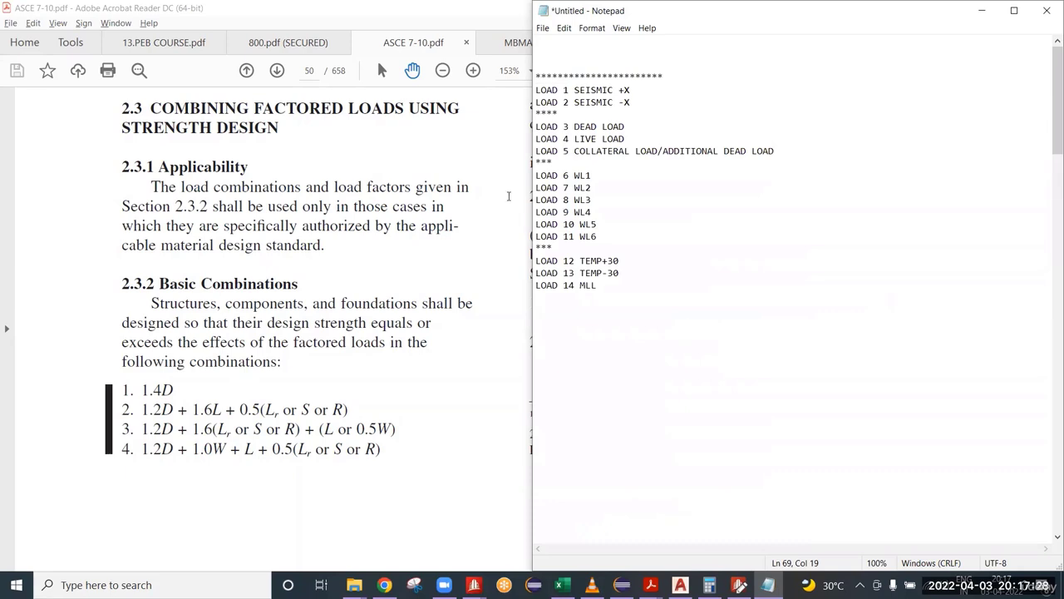
pyautogui.moveTo(569, 176); pyautogui.dragTo(563, 176)
pyautogui.scroll(-15, 630, 233)
pyautogui.moveTo(771, 309); pyautogui.dragTo(735, 309)
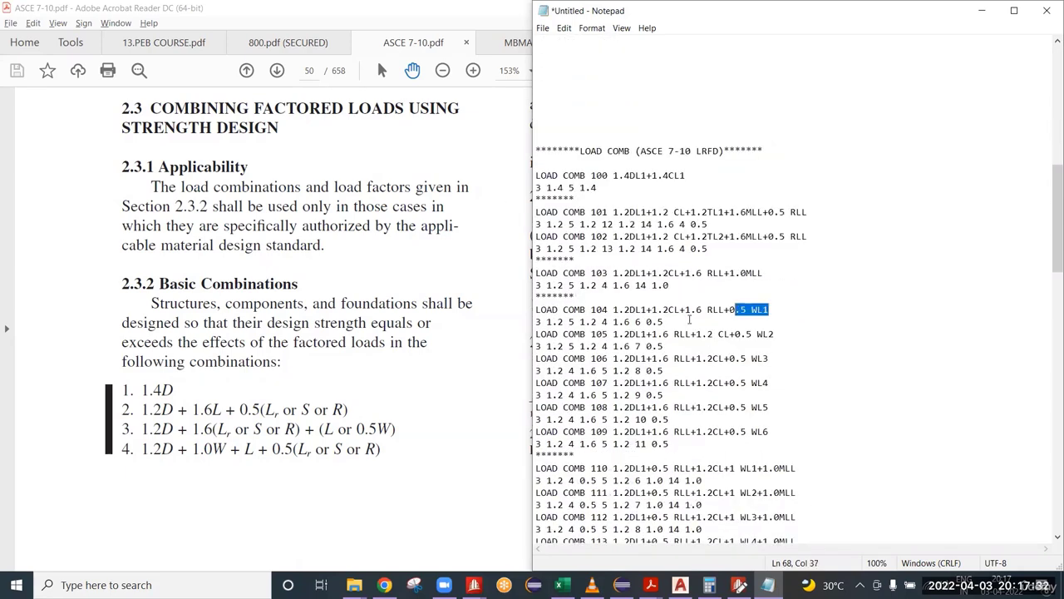
pyautogui.moveTo(641, 323); pyautogui.dragTo(637, 323)
# Step: Match the wind terms WL2 to WL6 of load combinations 105 to 109 to load cases 7 to 11, and review the 104–109 block
pyautogui.click(779, 335)
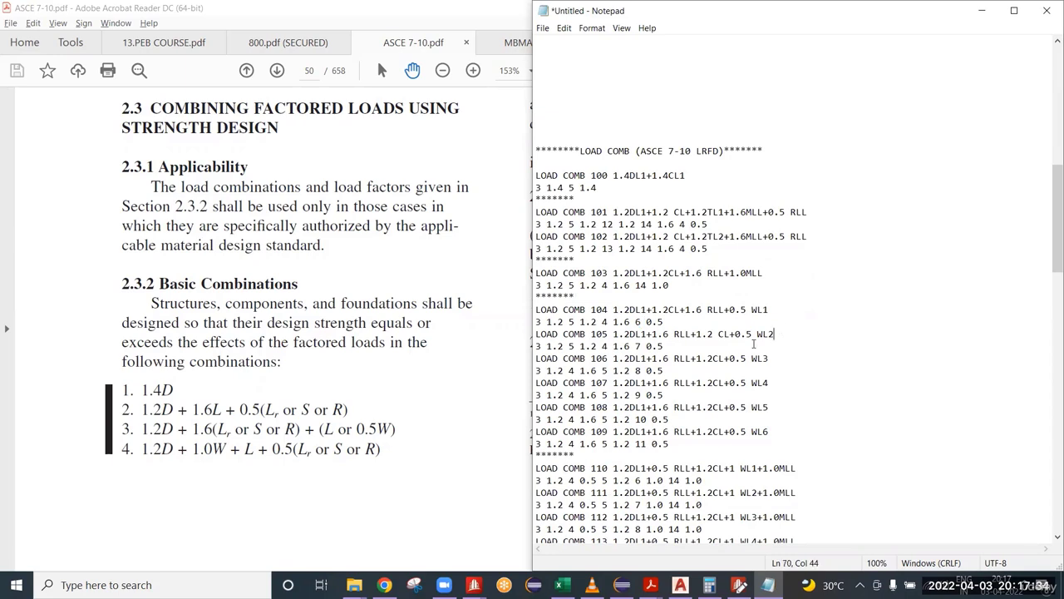
pyautogui.moveTo(754, 344); pyautogui.dragTo(753, 338)
pyautogui.click(645, 346)
pyautogui.click(775, 360)
pyautogui.click(646, 444)
pyautogui.doubleClick(646, 444)
pyautogui.scroll(15, 689, 351)
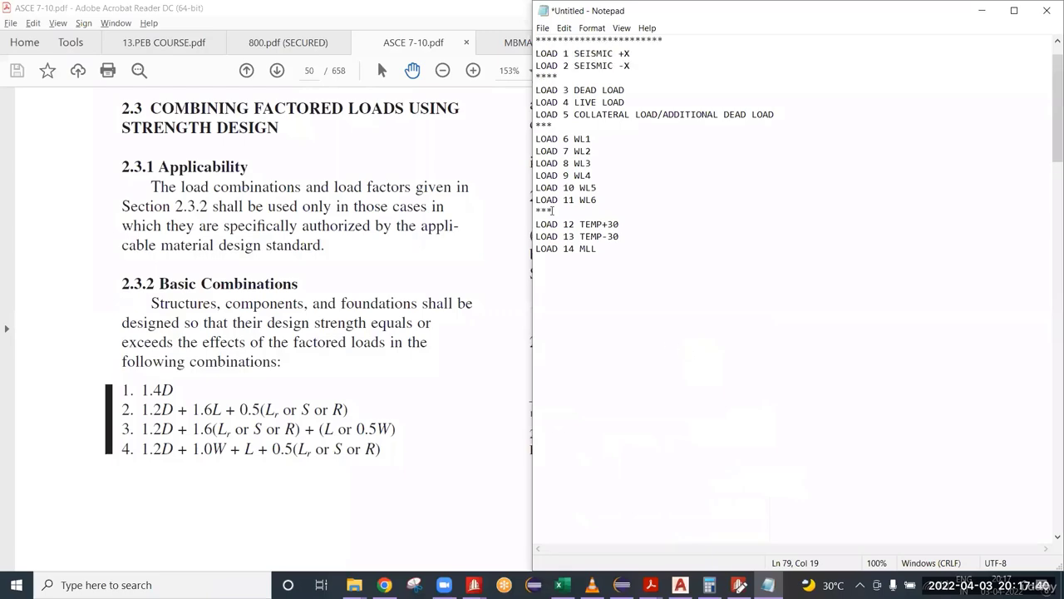
pyautogui.scroll(-17, 654, 311)
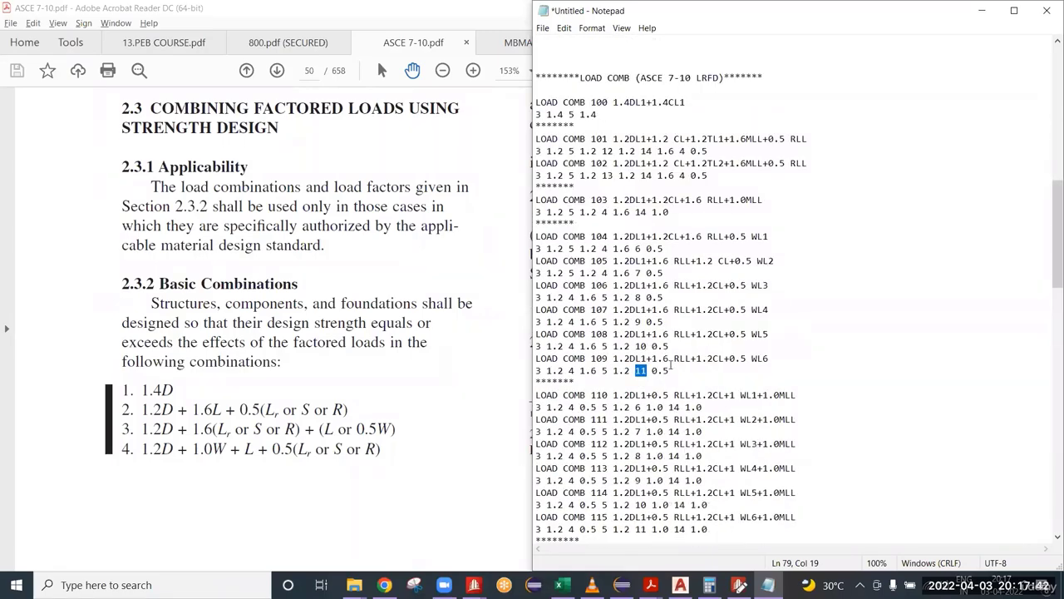
pyautogui.moveTo(676, 371); pyautogui.dragTo(514, 225)
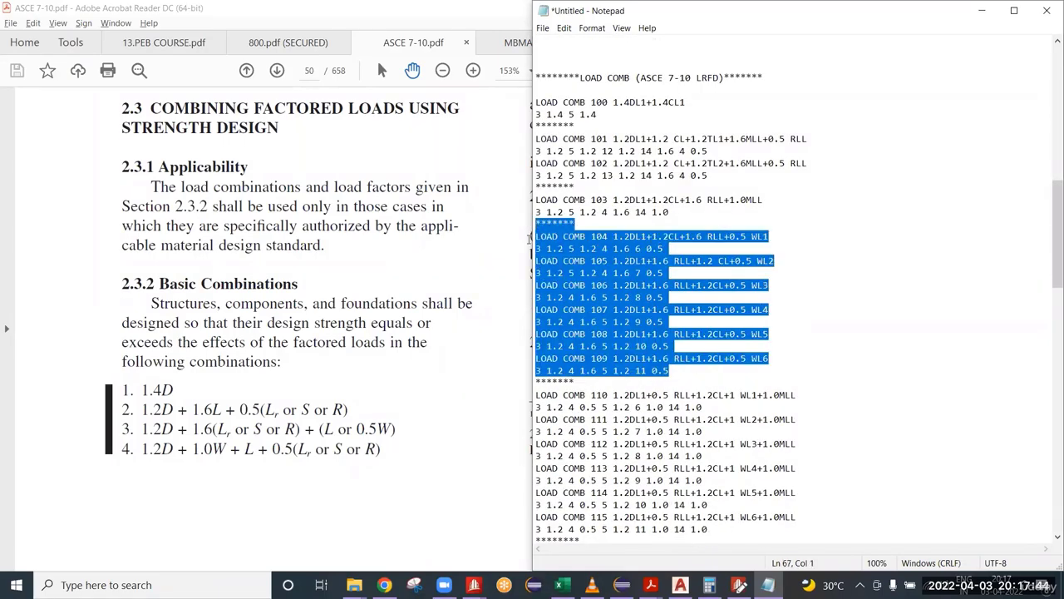
# Step: Look through the remaining LRFD combinations, find the allowable stress basic combinations in section 2.4.1 of the ASCE 7-10 PDF, and return to Notepad
pyautogui.scroll(-4, 660, 337)
pyautogui.scroll(-9, 738, 360)
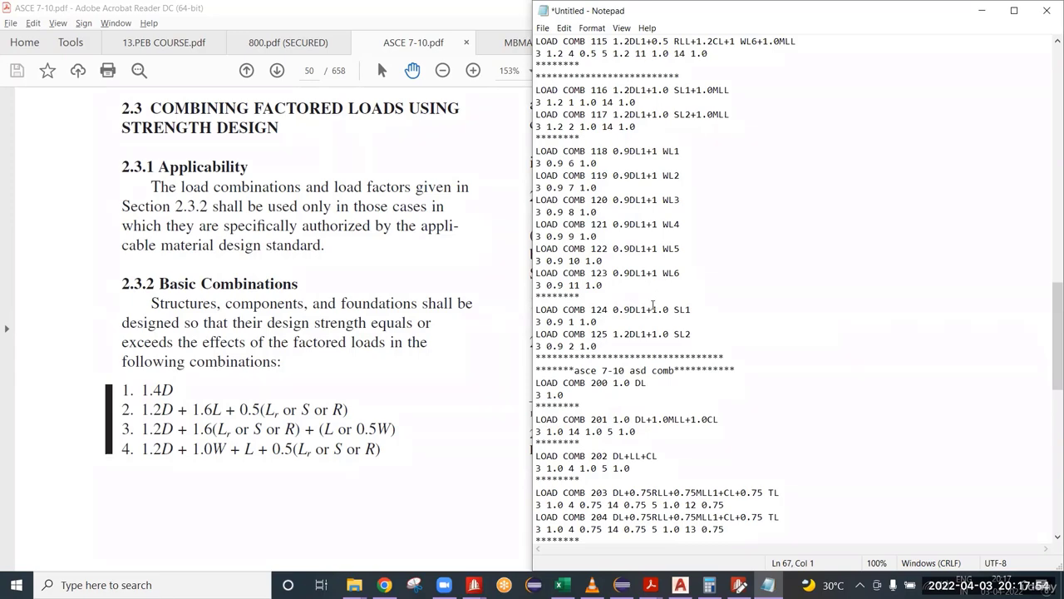
pyautogui.click(371, 367)
pyautogui.scroll(-5, 375, 365)
pyautogui.scroll(-7, 375, 365)
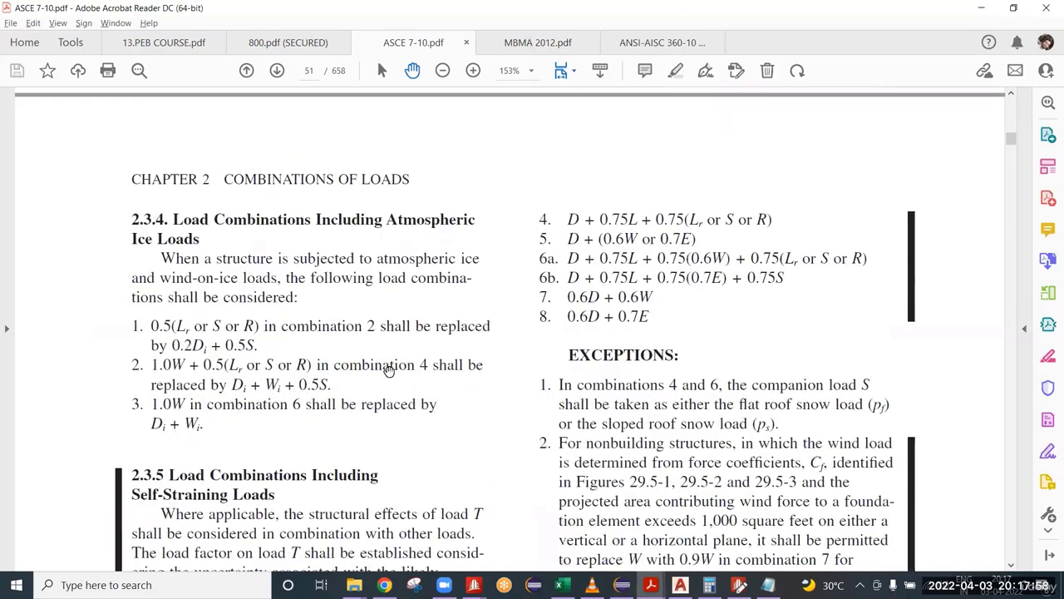
pyautogui.scroll(9, 351, 427)
pyautogui.scroll(-10, 324, 312)
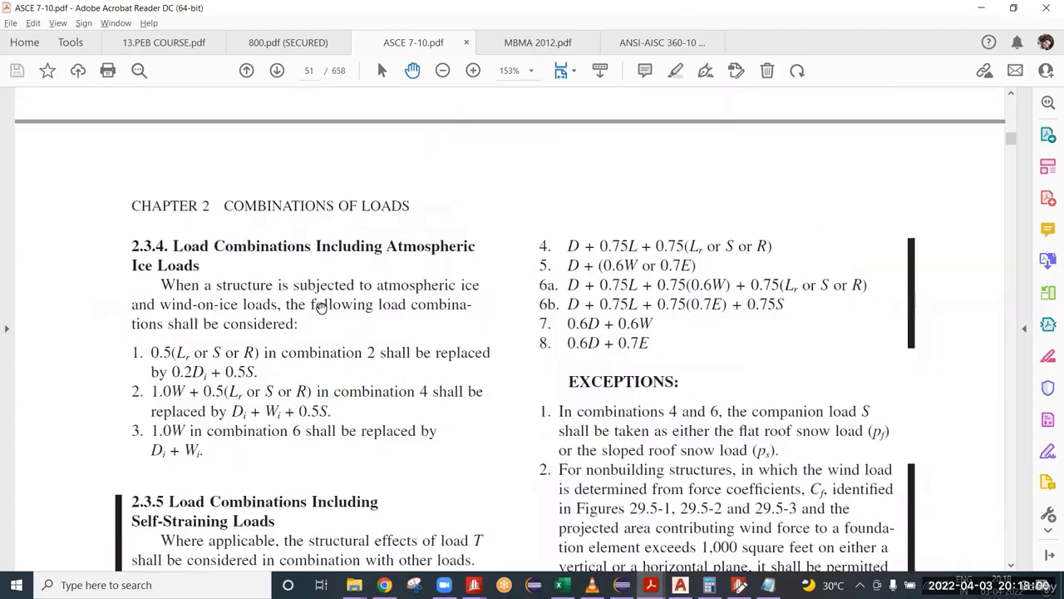
pyautogui.scroll(-8, 329, 342)
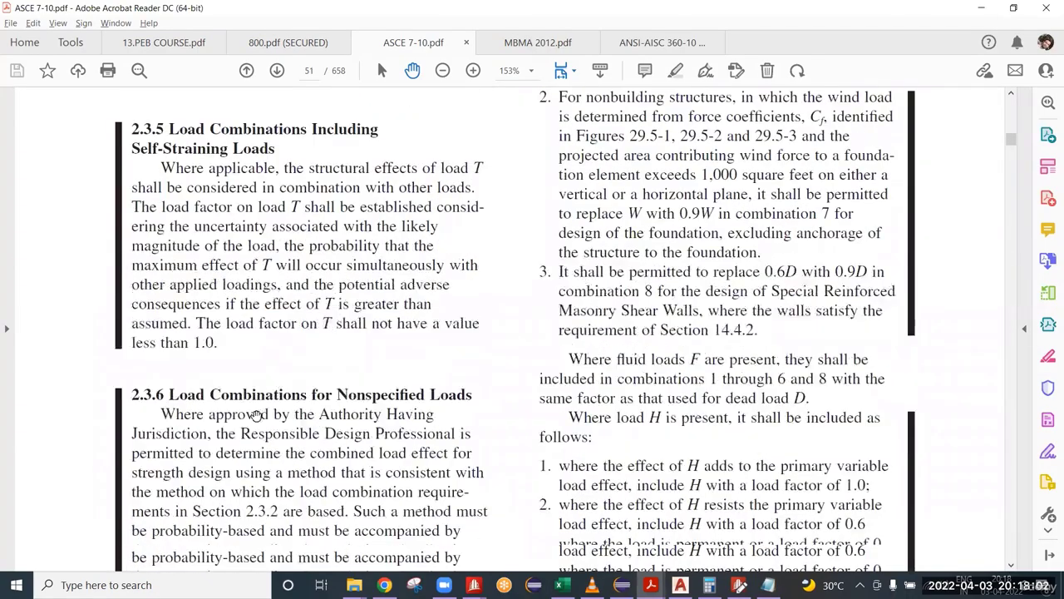
pyautogui.scroll(-4, 183, 245)
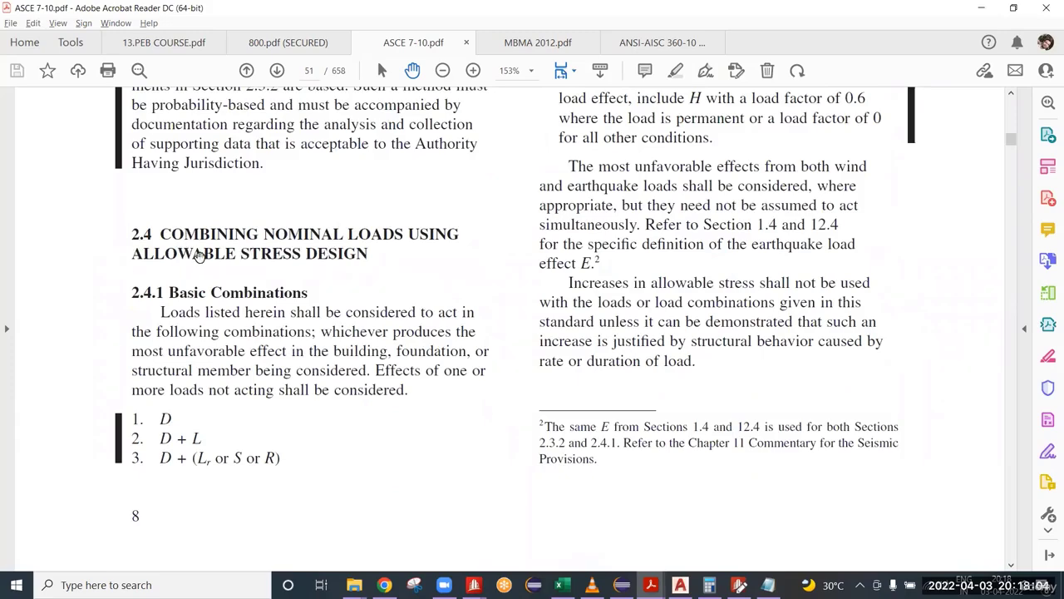
pyautogui.scroll(-2, 225, 380)
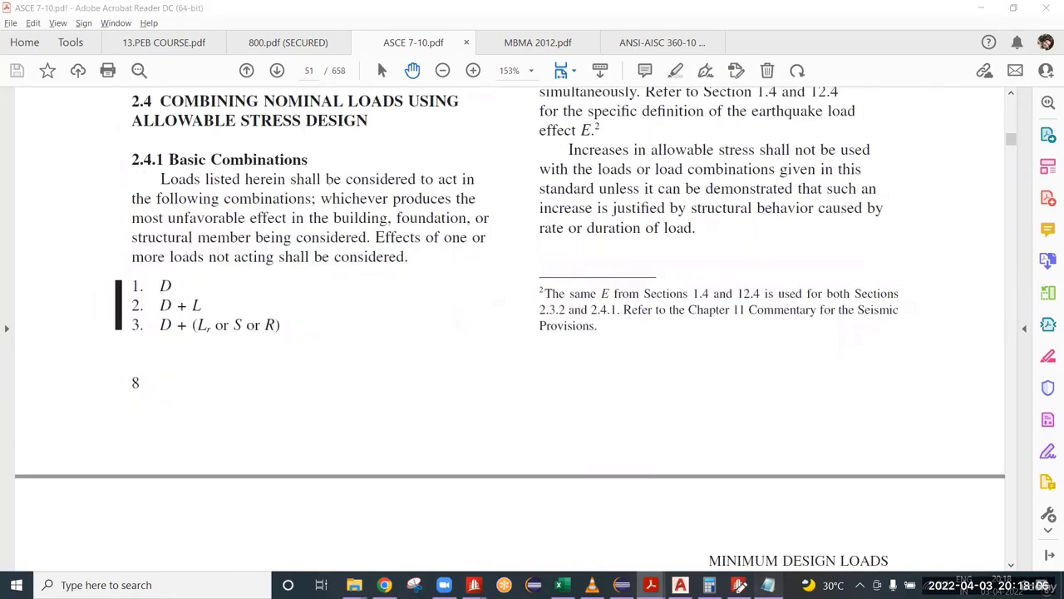
pyautogui.click(769, 584)
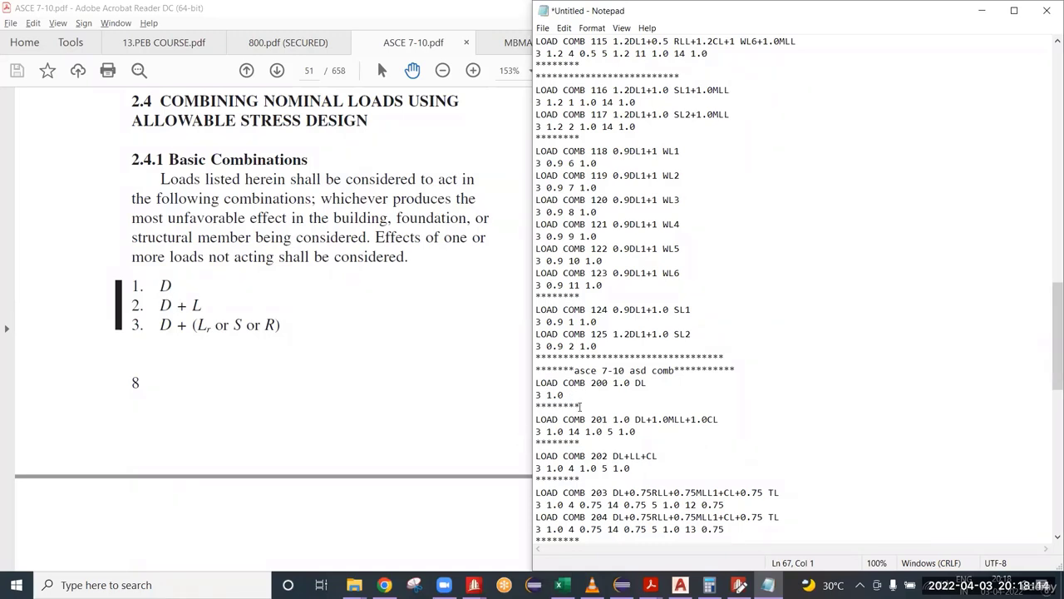
# Step: Add the crane load term +1.0 CL to load combination 200 and append 5 1.0 to its factor line
pyautogui.click(656, 383)
pyautogui.write('+1.0 CL')
pyautogui.press('Down')
pyautogui.write('5 1.0')
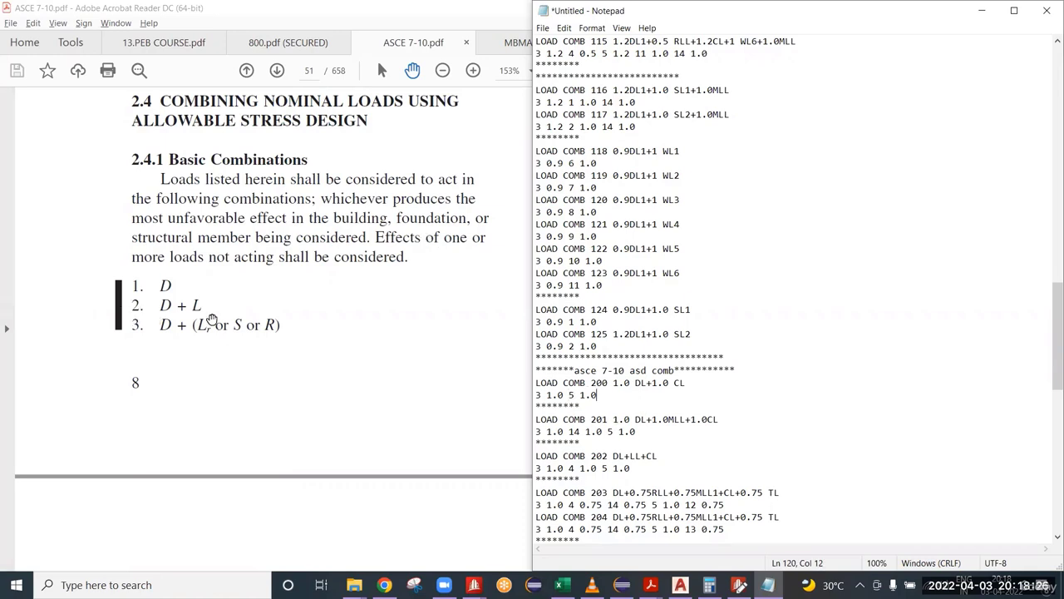
# Step: Check load combinations 201 and 202, including the MLL and CL terms, against ASD basic combinations 2 and 3
pyautogui.moveTo(640, 433); pyautogui.dragTo(527, 427)
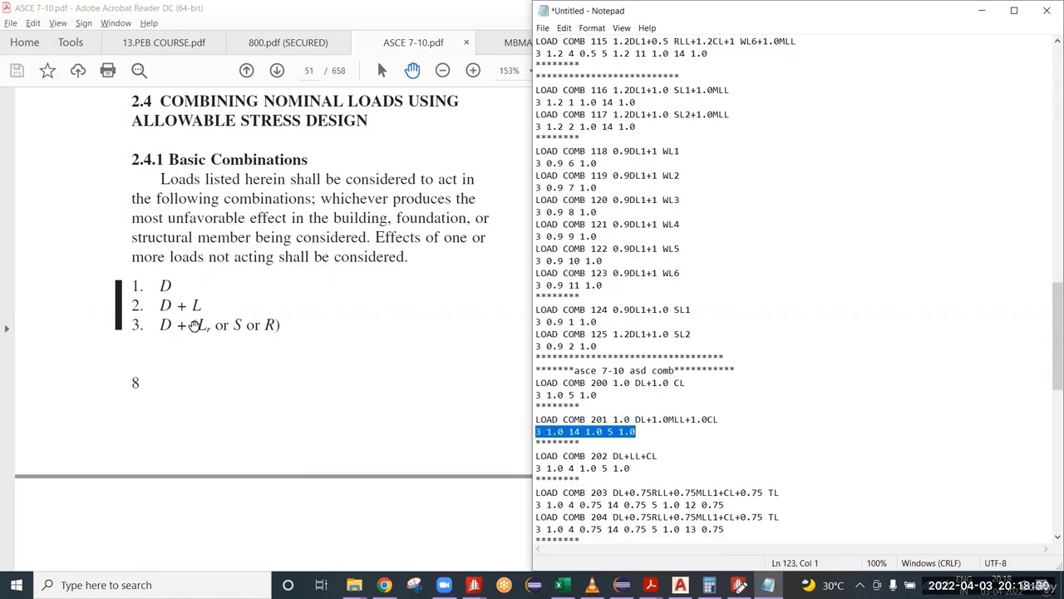
pyautogui.moveTo(666, 419); pyautogui.dragTo(679, 419)
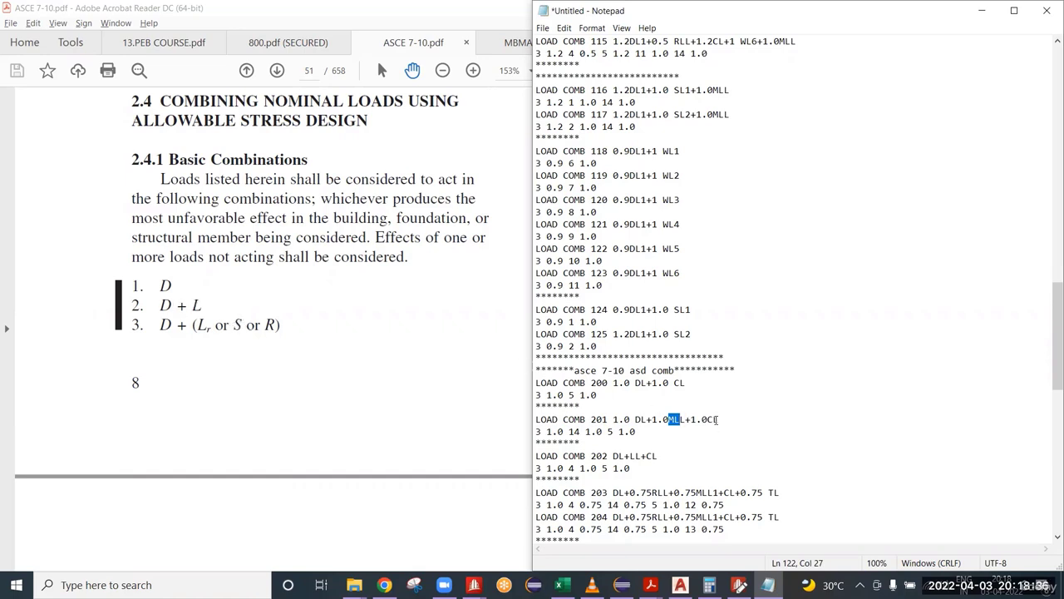
pyautogui.moveTo(718, 419); pyautogui.dragTo(695, 419)
pyautogui.scroll(-2, 667, 422)
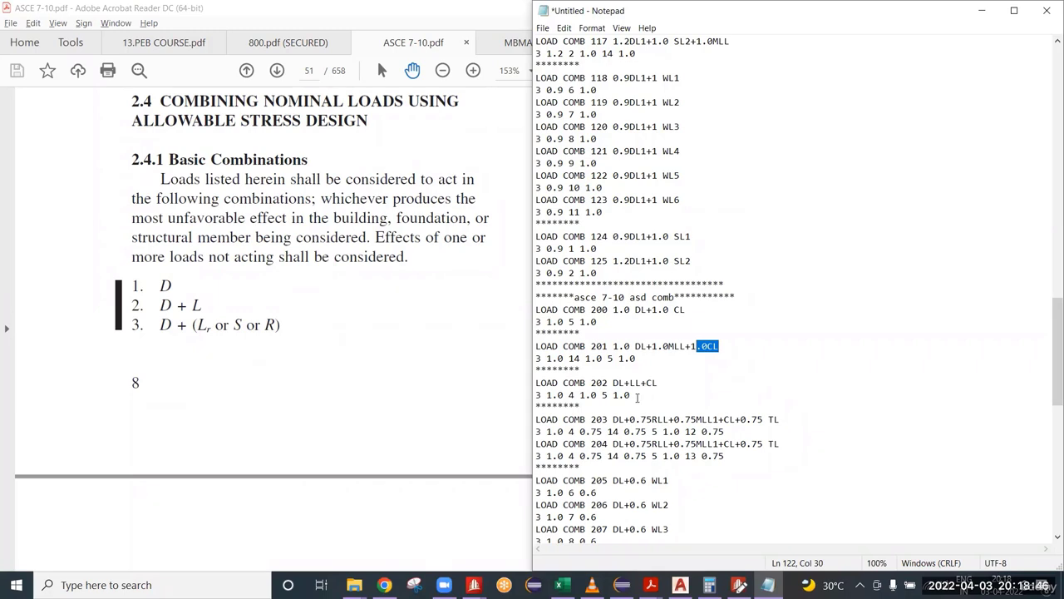
pyautogui.moveTo(638, 399); pyautogui.dragTo(533, 381)
pyautogui.click(677, 398)
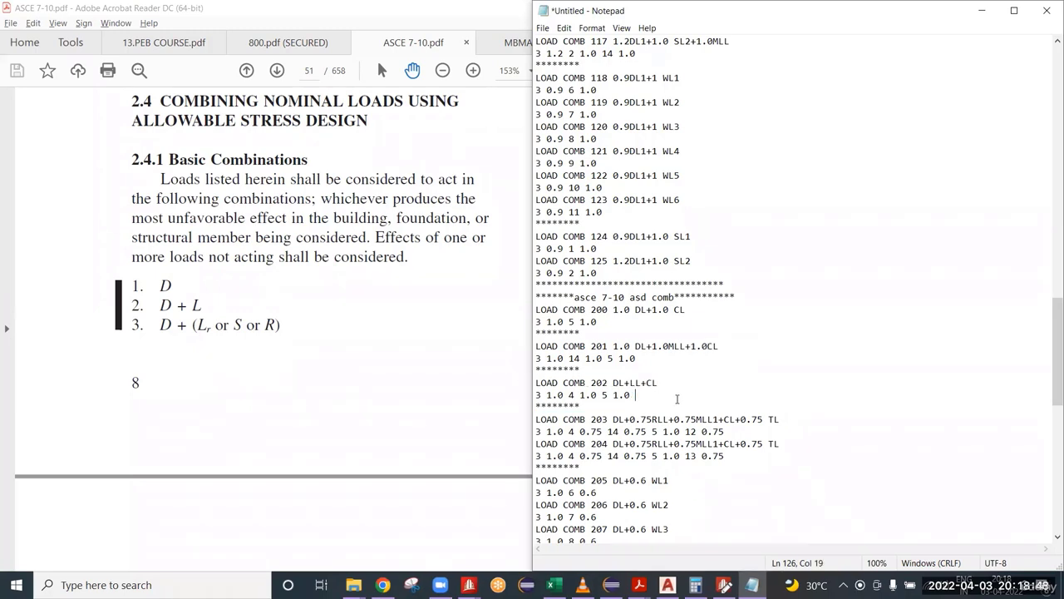
pyautogui.scroll(-2, 666, 394)
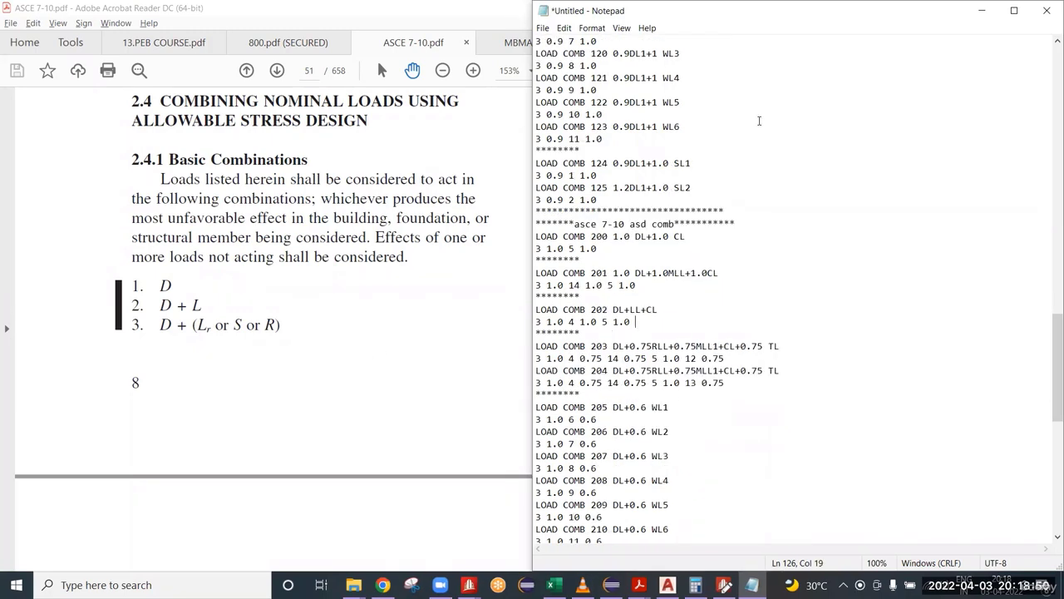
# Step: Arrange Notepad and the ASCE 7-10 PDF side by side and enlarge ASD basic combinations 4 to 8
pyautogui.moveTo(760, 11); pyautogui.dragTo(1, 242)
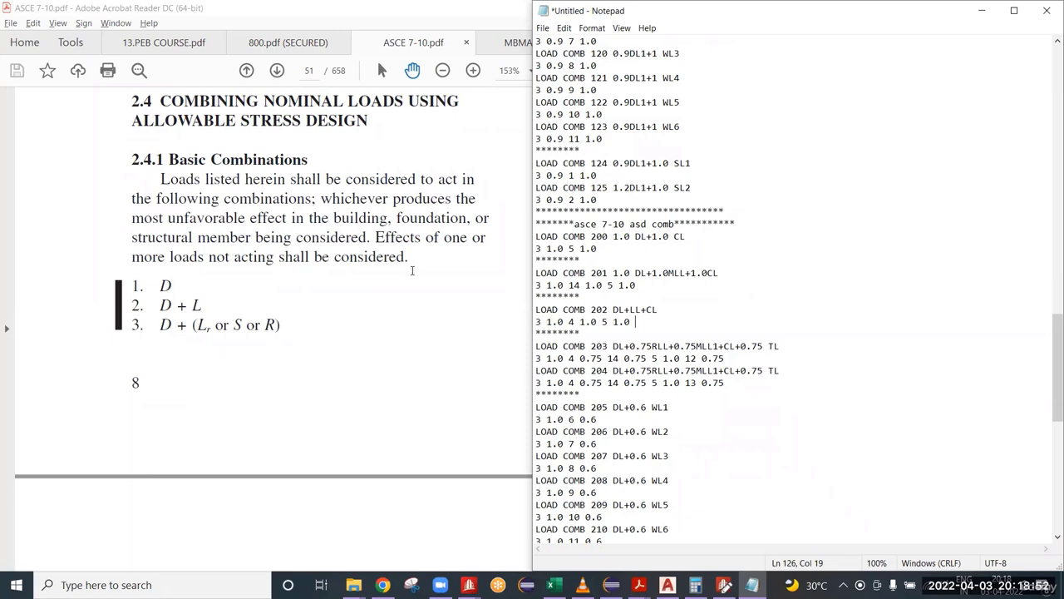
pyautogui.click(654, 122)
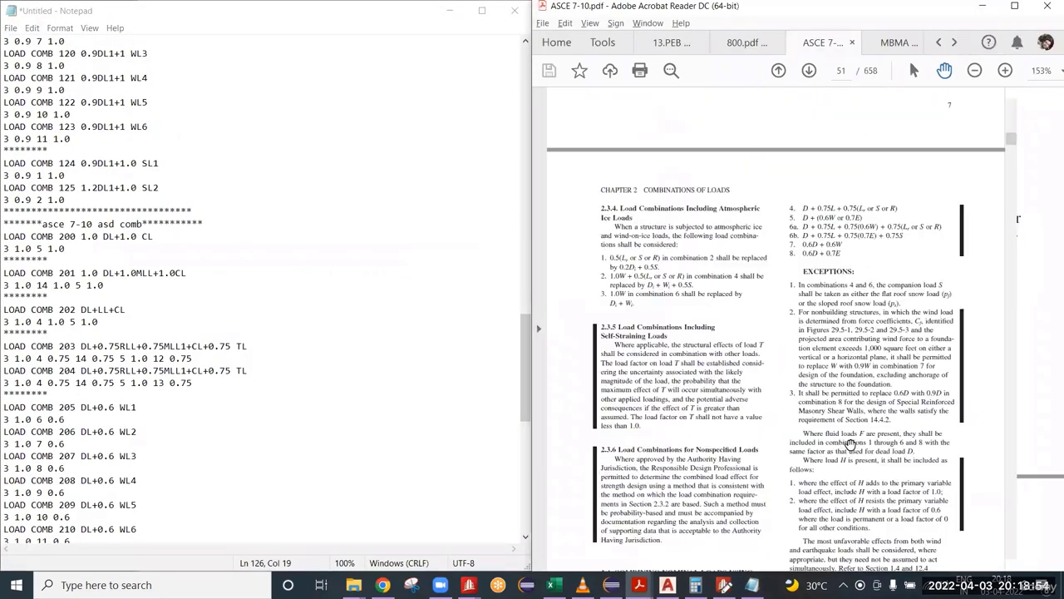
pyautogui.scroll(7, 848, 438)
pyautogui.scroll(-1, 869, 363)
pyautogui.scroll(-3, 869, 362)
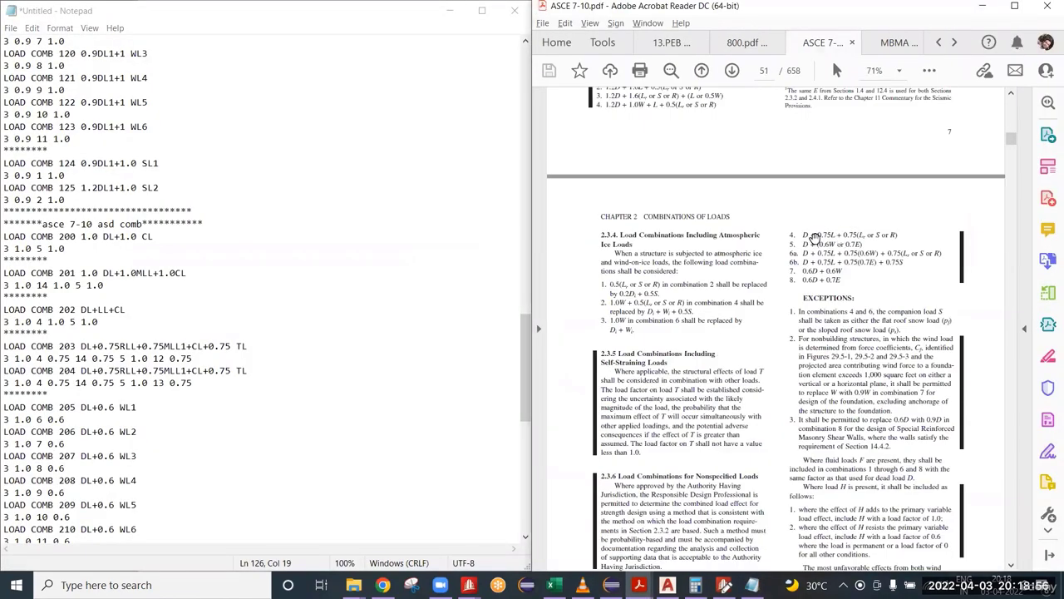
pyautogui.keyDown('ctrl'); pyautogui.scroll(3, 902, 312); pyautogui.keyUp('ctrl')
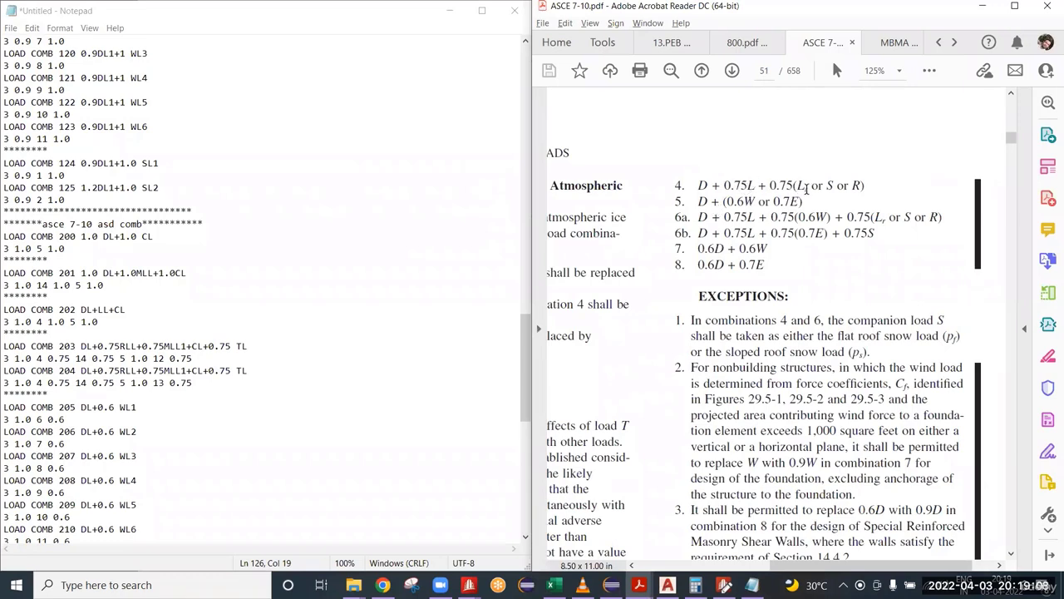
# Step: Examine the 0.75(Lr or S or R) term of ASD basic combination 4 in the PDF
pyautogui.moveTo(808, 186)
pyautogui.mouseDown()
pyautogui.moveTo(778, 185)
pyautogui.moveTo(794, 184)
pyautogui.mouseUp()
pyautogui.click(775, 186)
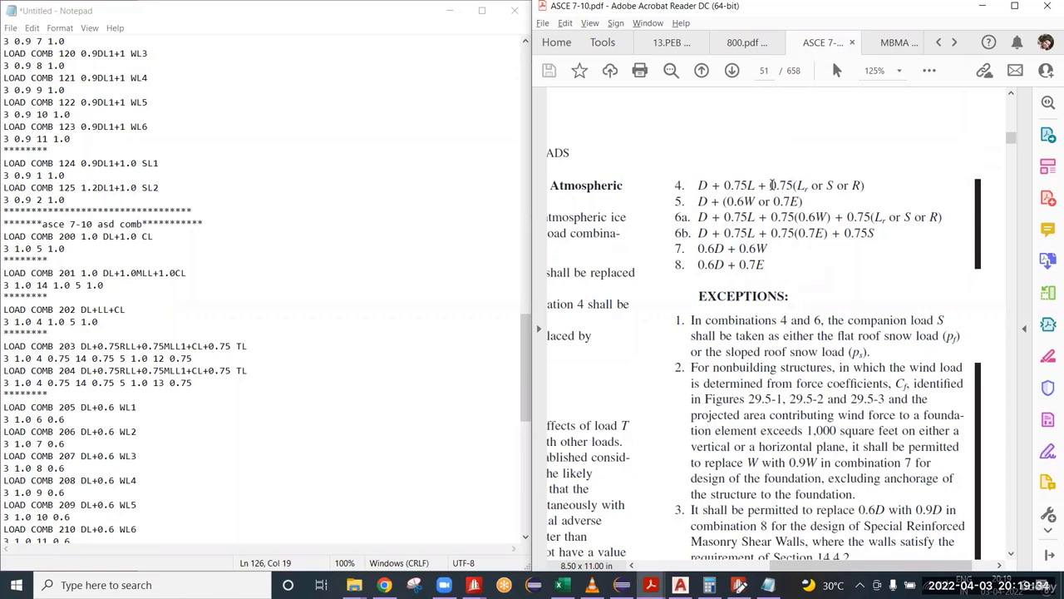
pyautogui.moveTo(772, 185); pyautogui.dragTo(796, 185)
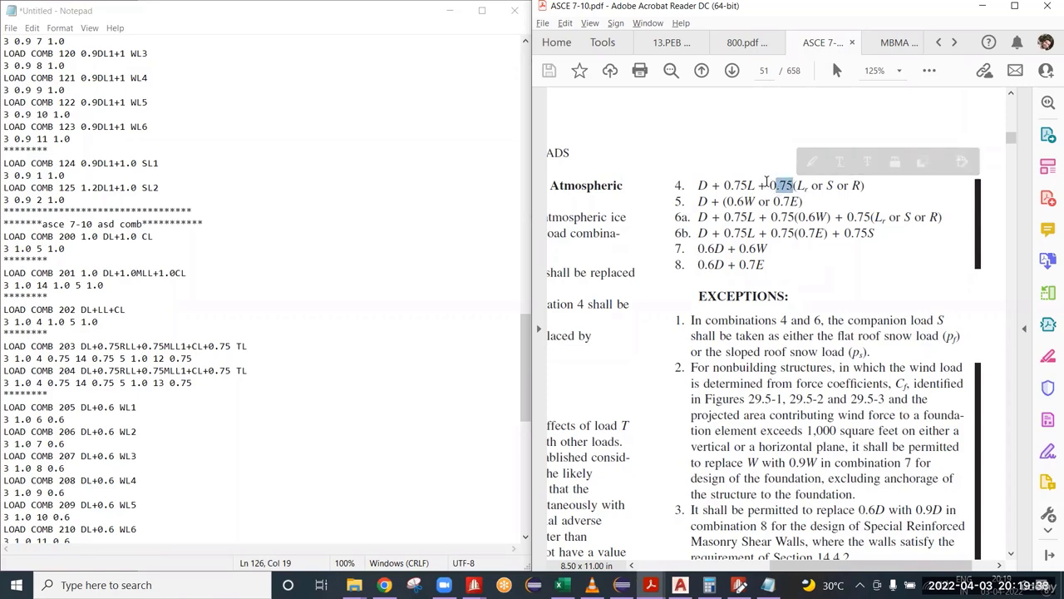
pyautogui.click(781, 184)
pyautogui.doubleClick(782, 184)
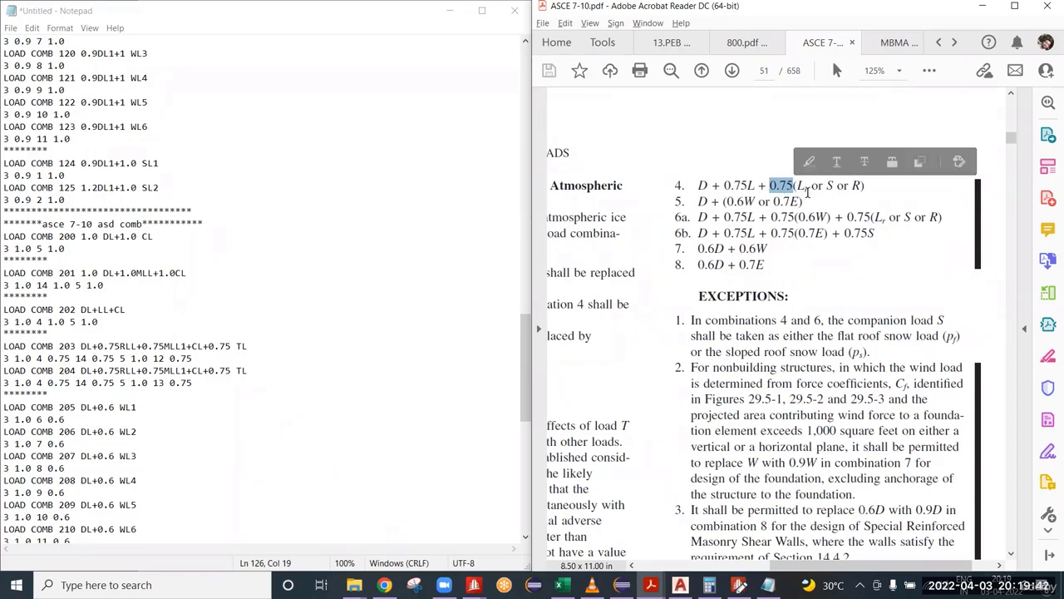
pyautogui.moveTo(810, 189); pyautogui.dragTo(770, 185)
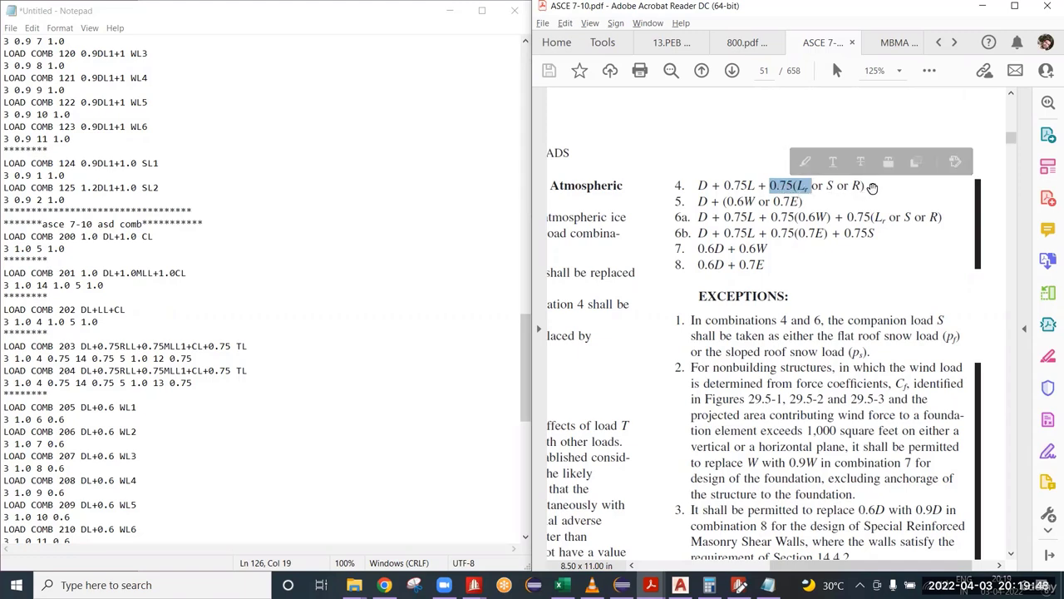
pyautogui.click(873, 189)
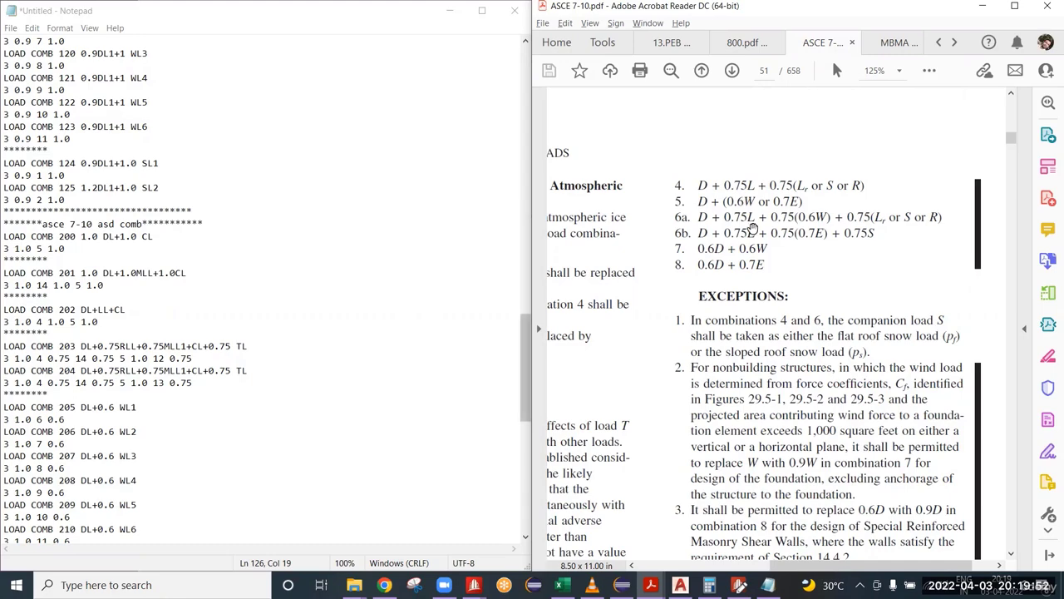
# Step: Check the 0.75 TL factor of load combinations 203 and 204 against section 2.4.4 on self-straining loads
pyautogui.moveTo(232, 345); pyautogui.dragTo(208, 345)
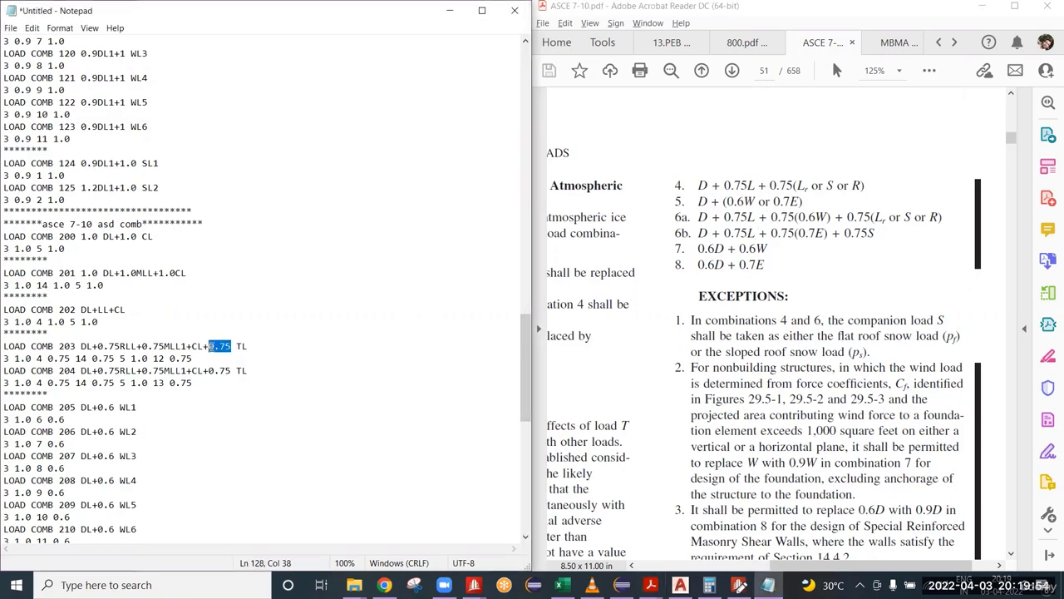
pyautogui.click(777, 266)
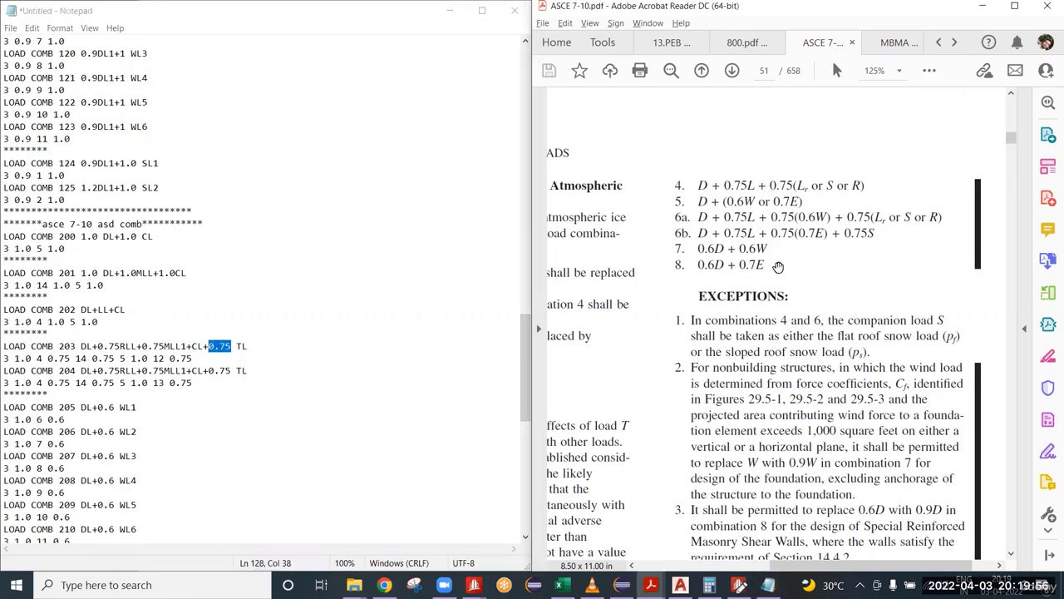
pyautogui.scroll(-5, 779, 264)
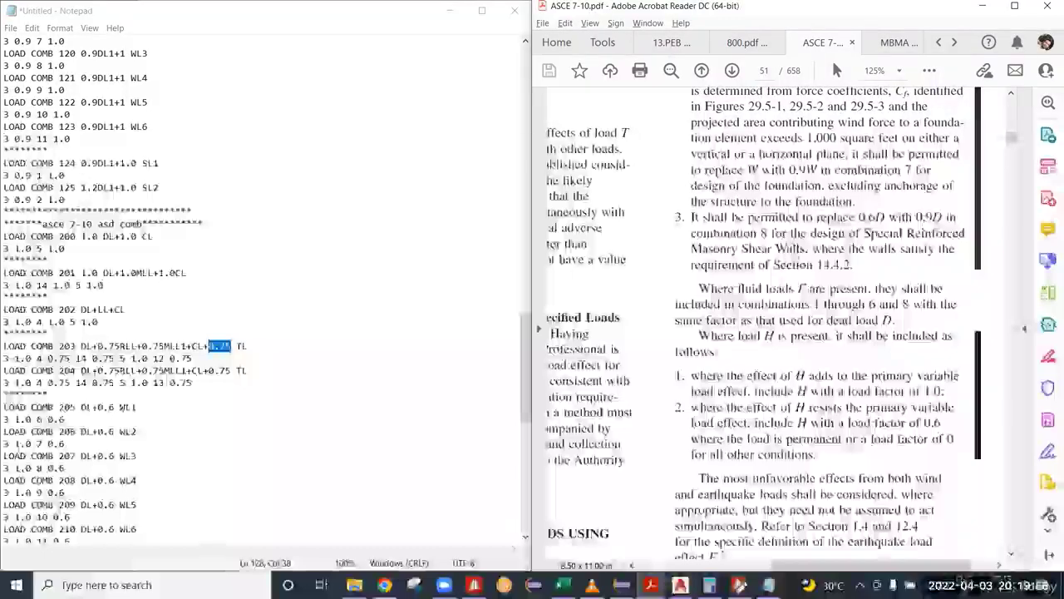
pyautogui.keyDown('ctrl'); pyautogui.scroll(-1, 798, 341); pyautogui.keyUp('ctrl')
pyautogui.keyDown('ctrl'); pyautogui.scroll(-3, 798, 341); pyautogui.keyUp('ctrl')
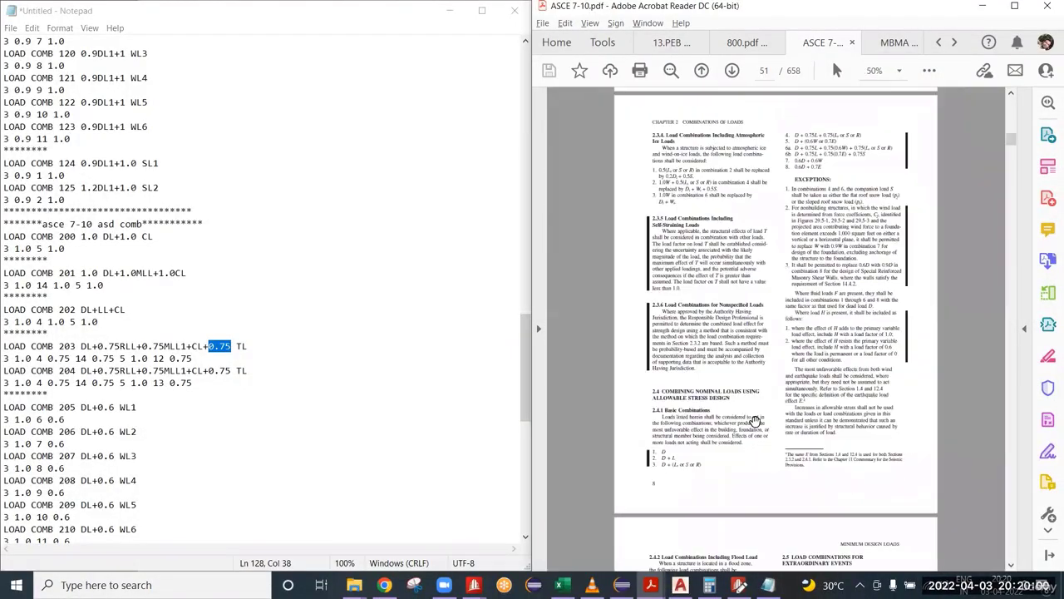
pyautogui.scroll(-3, 753, 425)
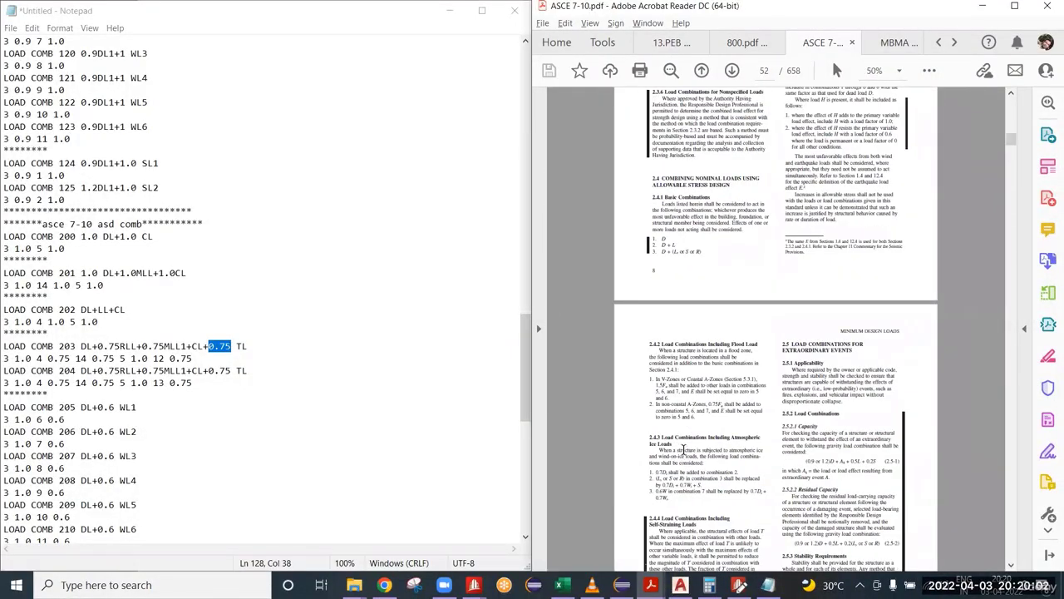
pyautogui.scroll(2, 693, 441)
pyautogui.scroll(-4, 711, 467)
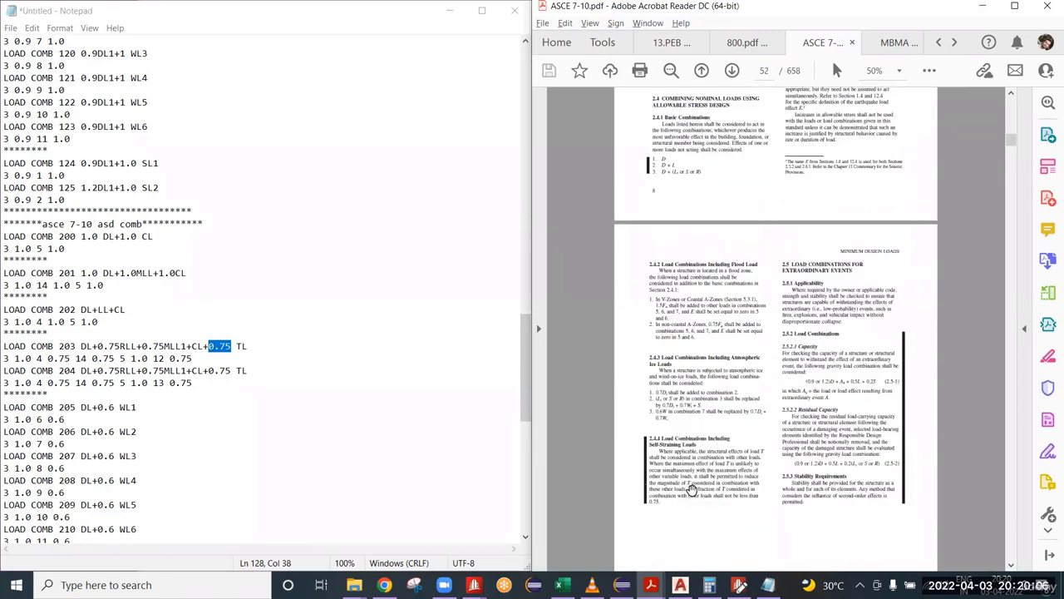
pyautogui.keyDown('ctrl'); pyautogui.scroll(2, 699, 474); pyautogui.keyUp('ctrl')
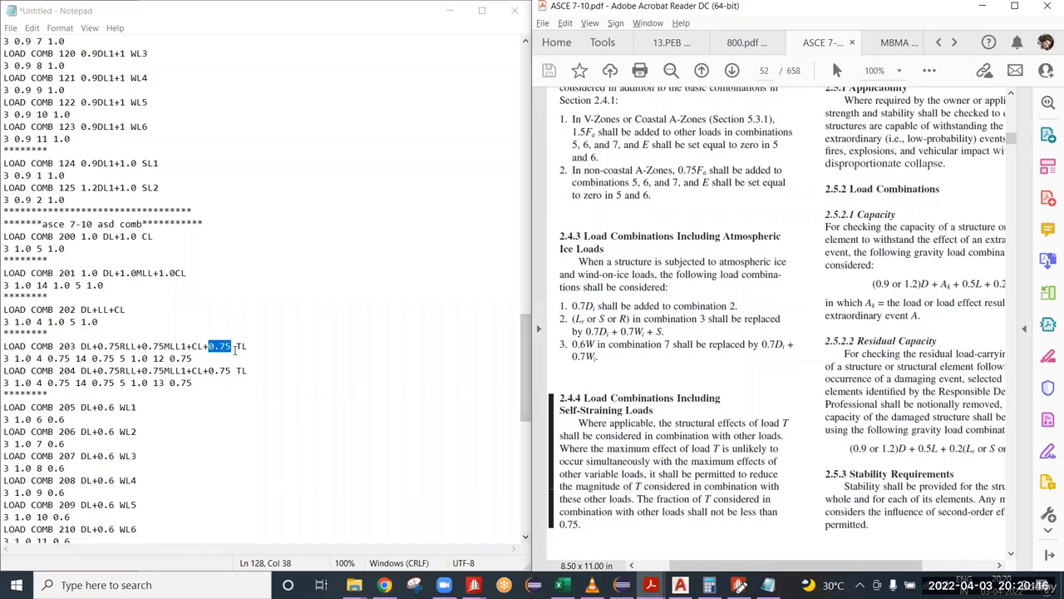
pyautogui.moveTo(234, 350); pyautogui.dragTo(209, 347)
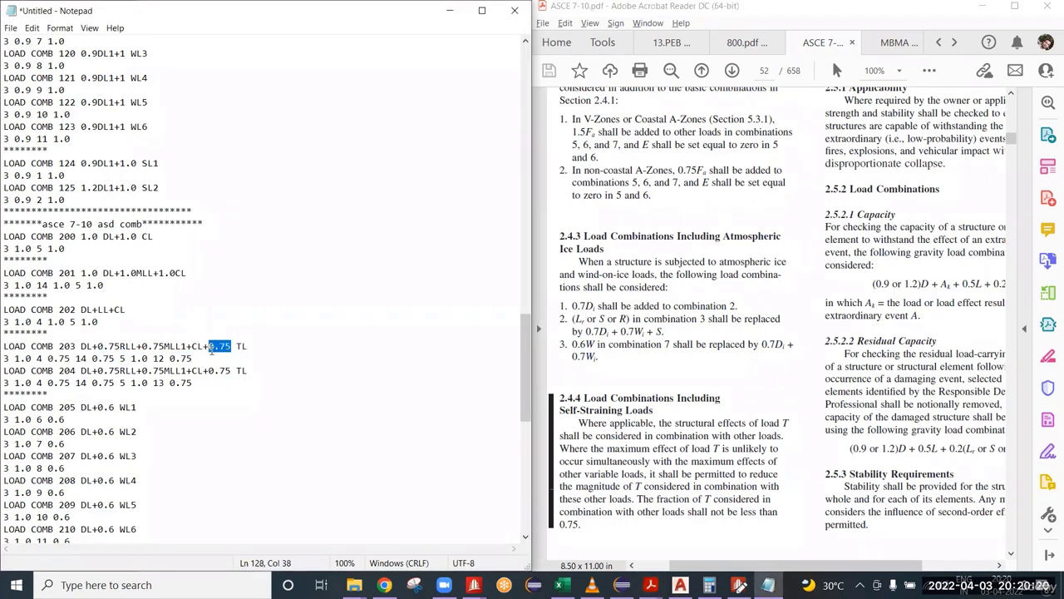
pyautogui.moveTo(231, 371); pyautogui.dragTo(209, 371)
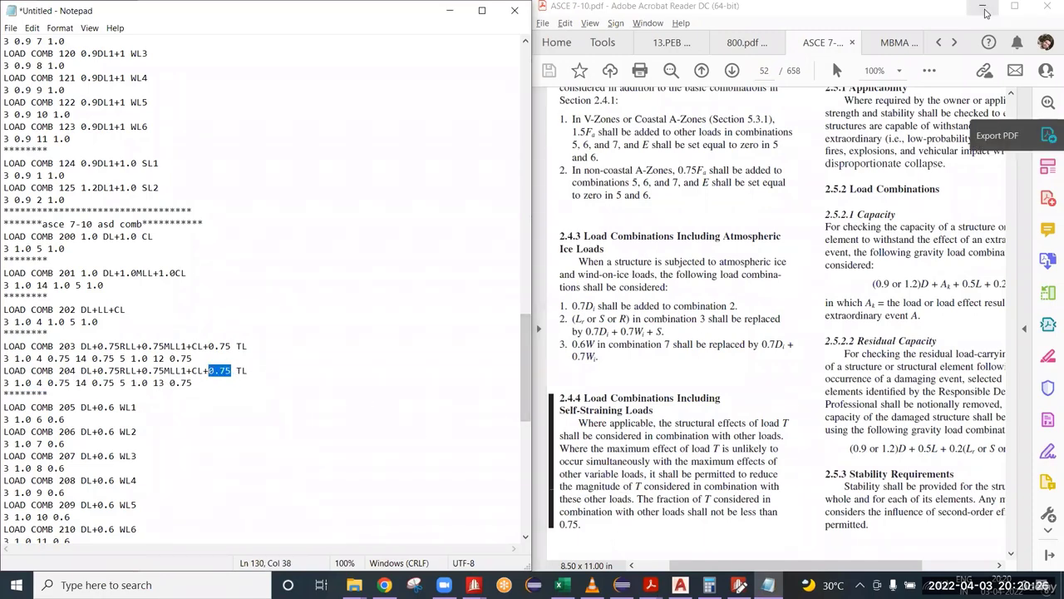
# Step: Reopen the ASCE 7-10 PDF window and return to ASD basic combinations 4 to 8
pyautogui.click(995, 6)
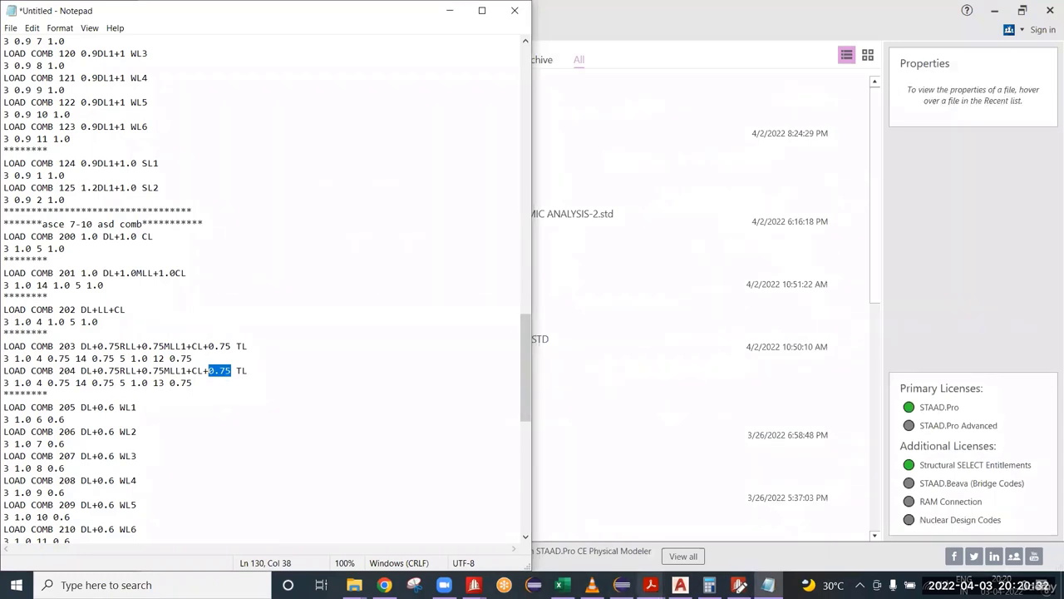
pyautogui.moveTo(651, 584)
pyautogui.click(669, 539)
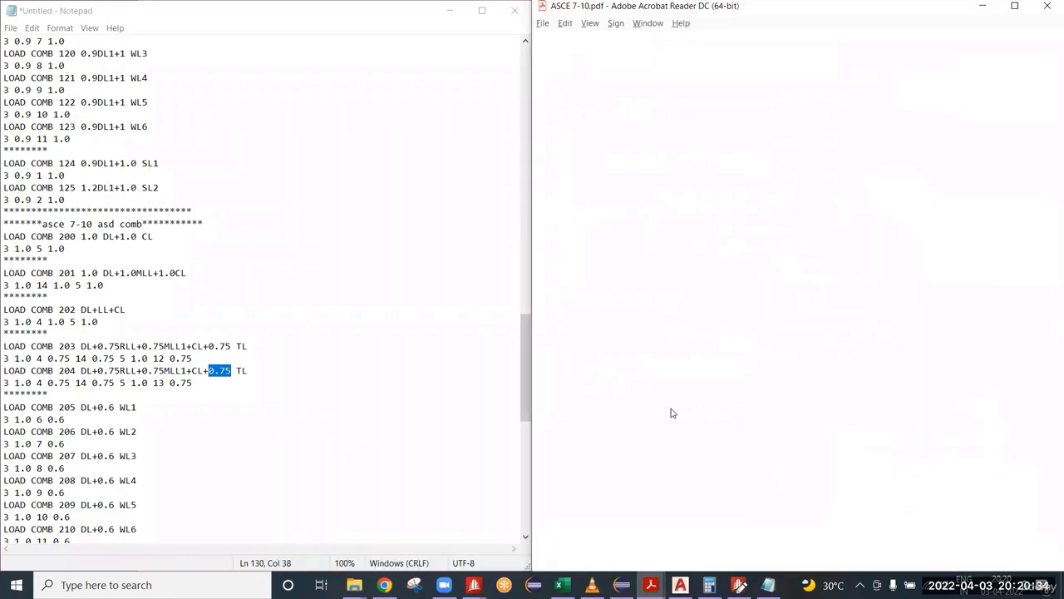
pyautogui.scroll(6, 777, 277)
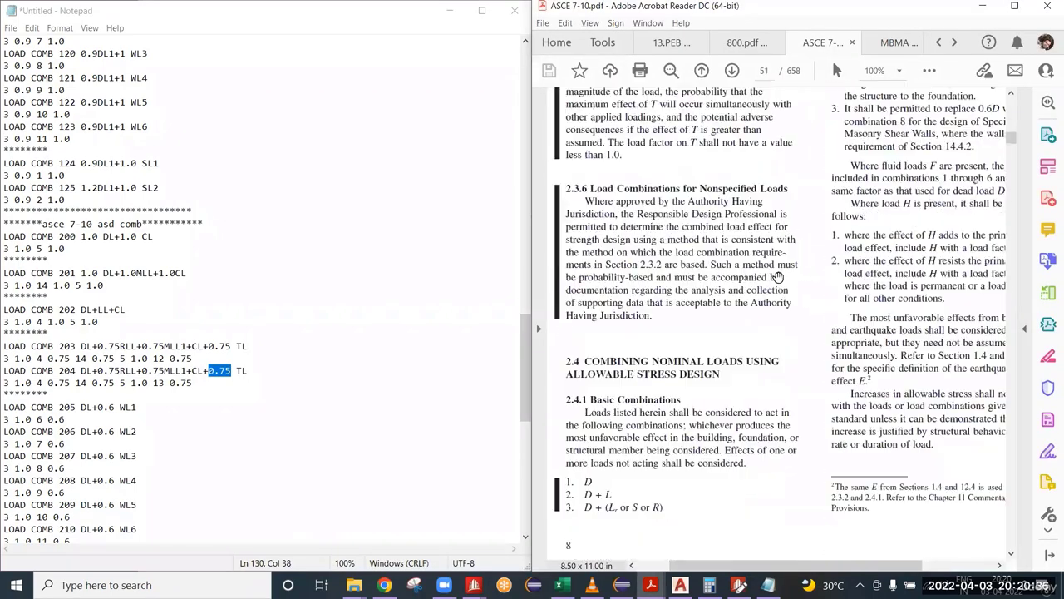
pyautogui.scroll(6, 777, 277)
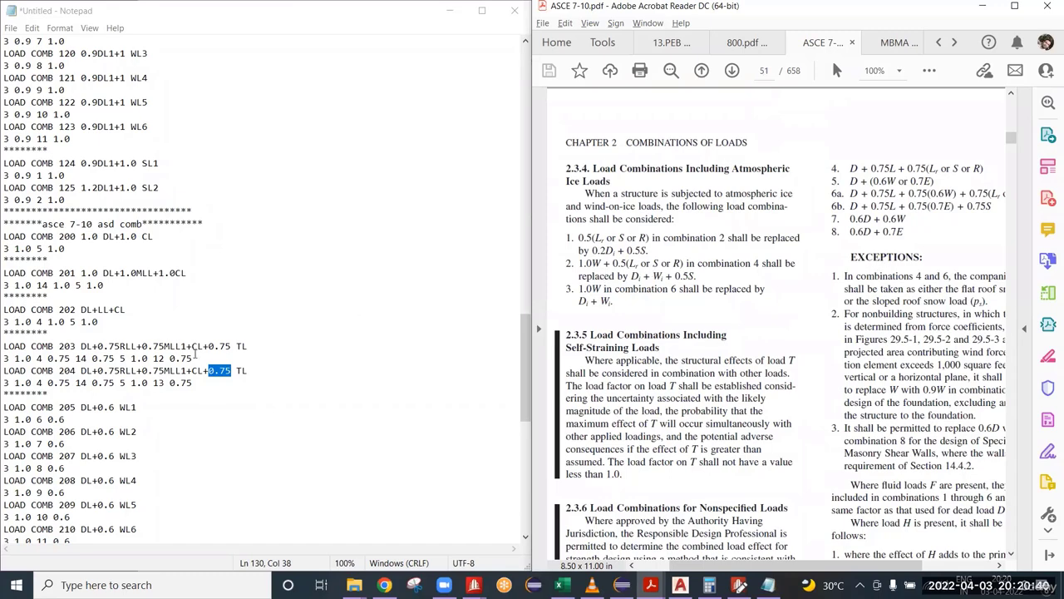
# Step: Compare load combinations 211 to 228 with the wind and seismic terms of ASD basic combinations 5 to 8
pyautogui.scroll(-14, 196, 354)
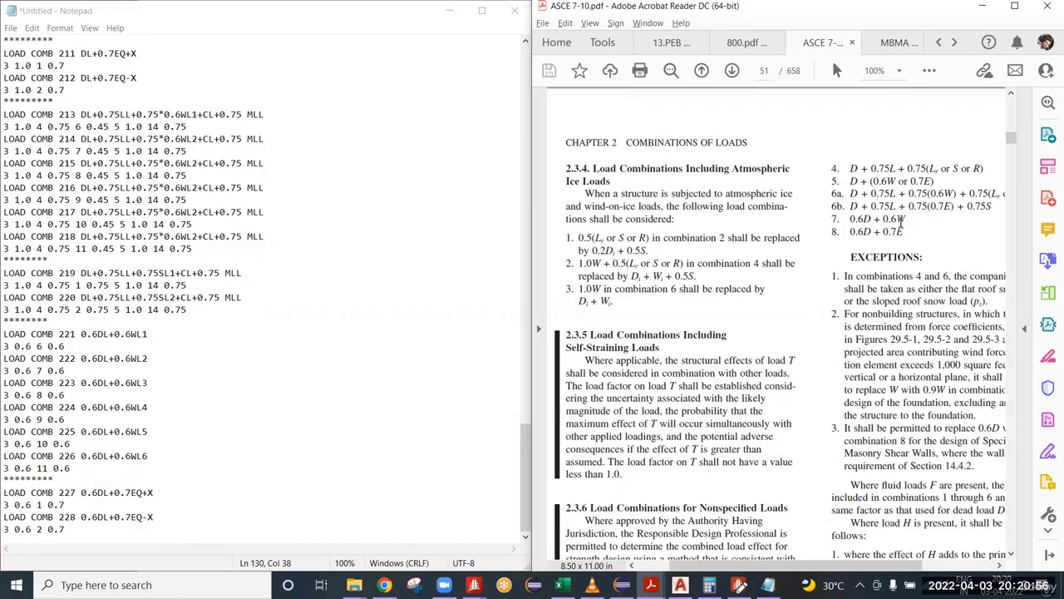
pyautogui.moveTo(906, 217); pyautogui.dragTo(883, 232)
pyautogui.moveTo(897, 180); pyautogui.dragTo(953, 195)
pyautogui.click(913, 233)
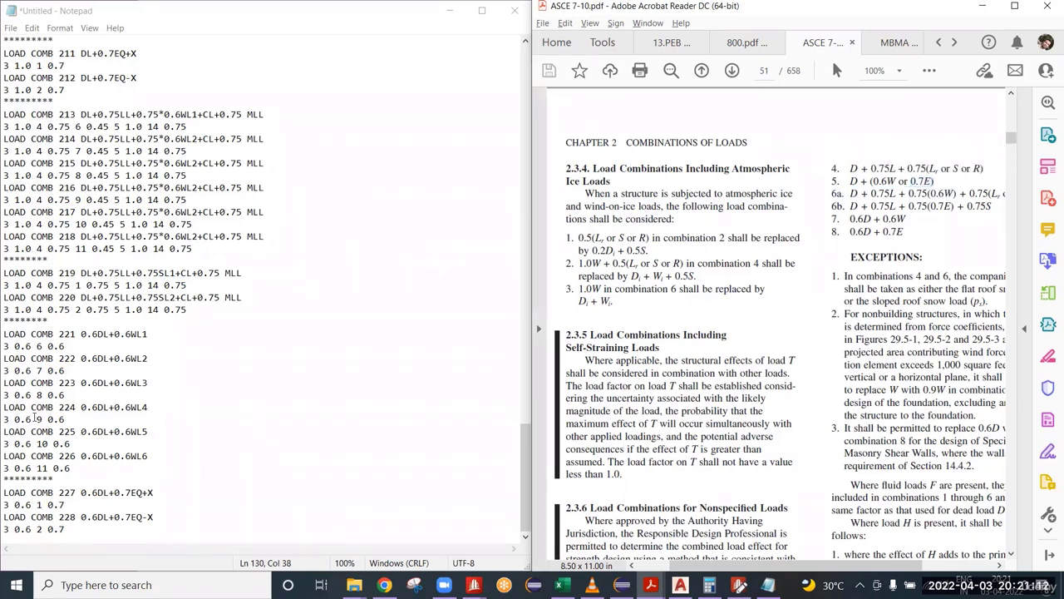
pyautogui.moveTo(73, 533); pyautogui.dragTo(4, 114)
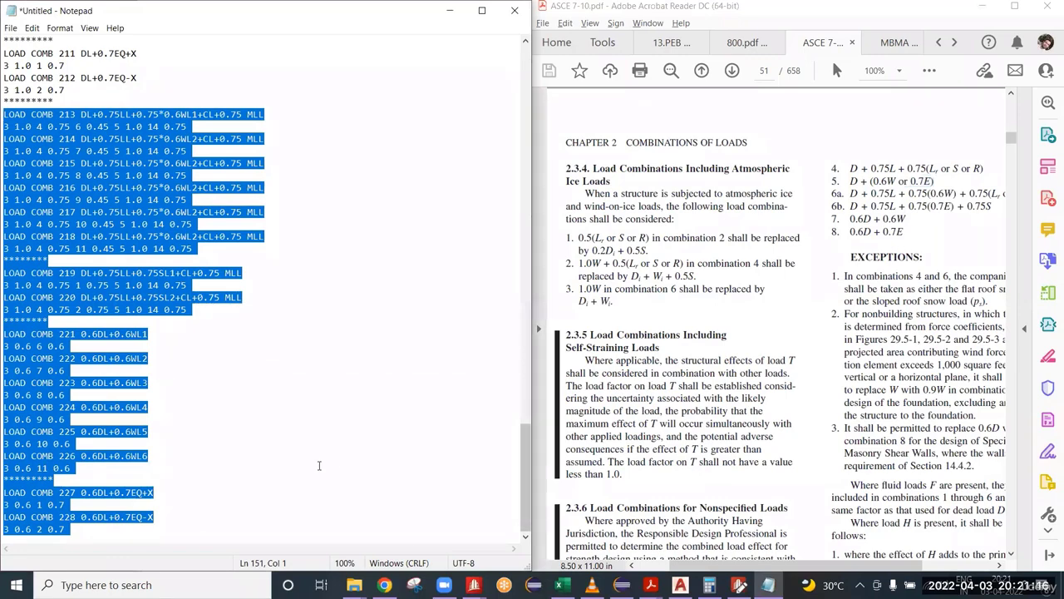
pyautogui.click(95, 530)
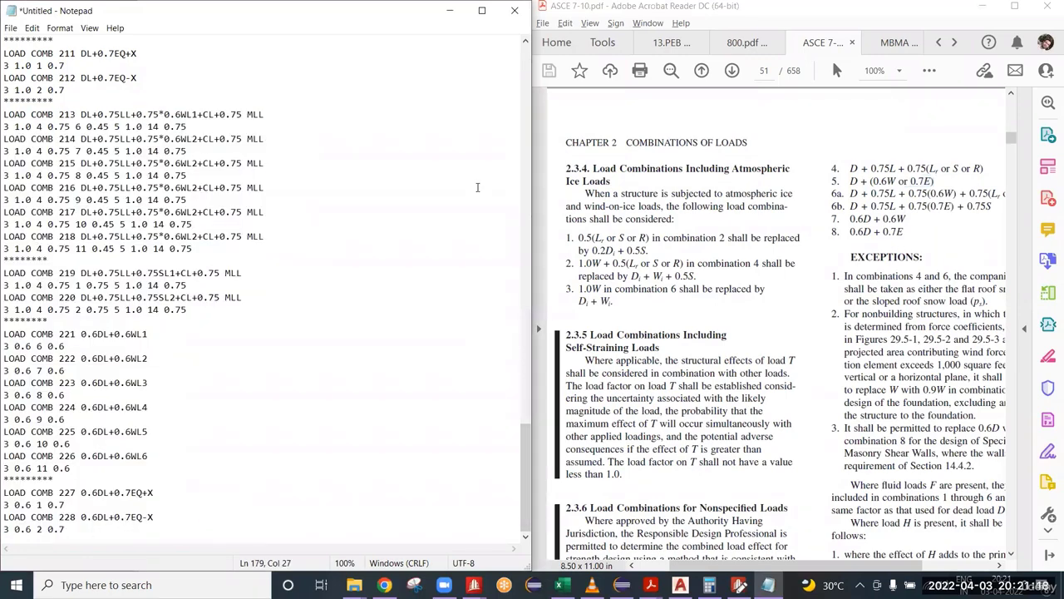
# Step: Maximize Notepad and look through the complete ASD list from load combination 200 to 228
pyautogui.click(481, 10)
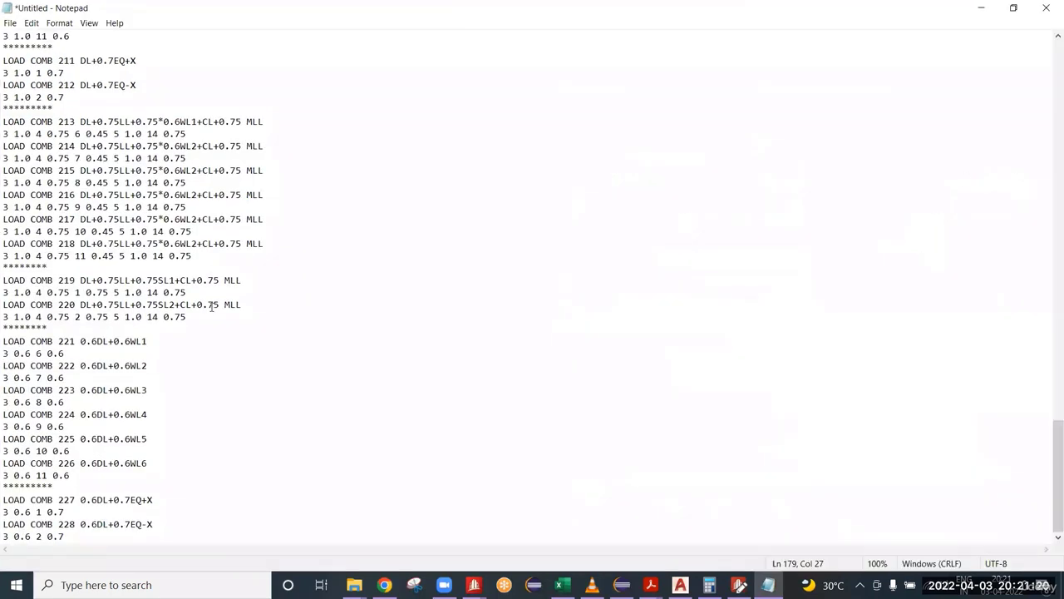
pyautogui.scroll(20, 212, 306)
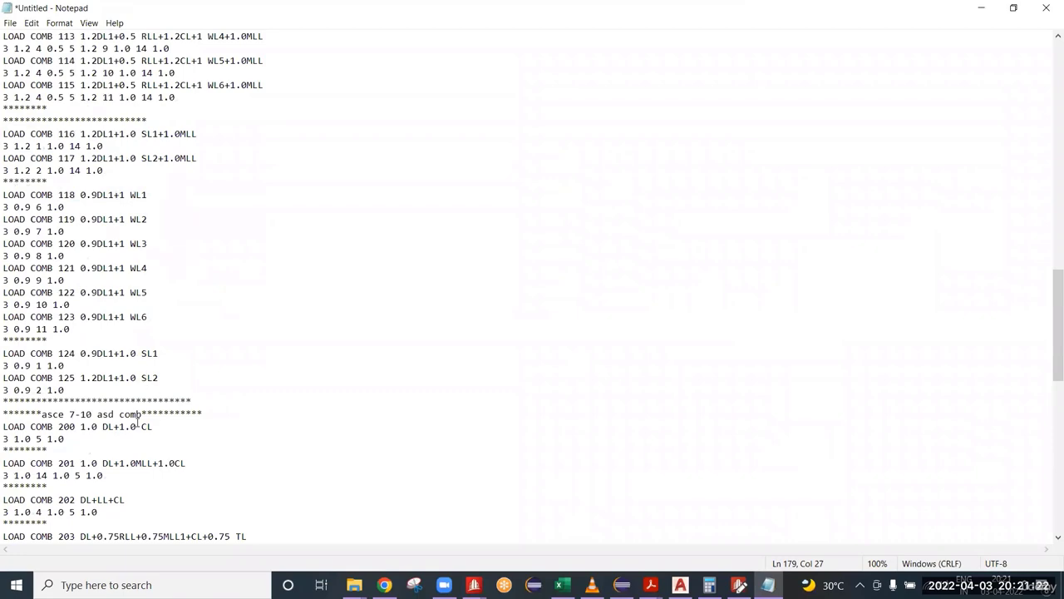
pyautogui.scroll(-2, 137, 423)
pyautogui.scroll(5, 140, 407)
pyautogui.scroll(-7, 143, 380)
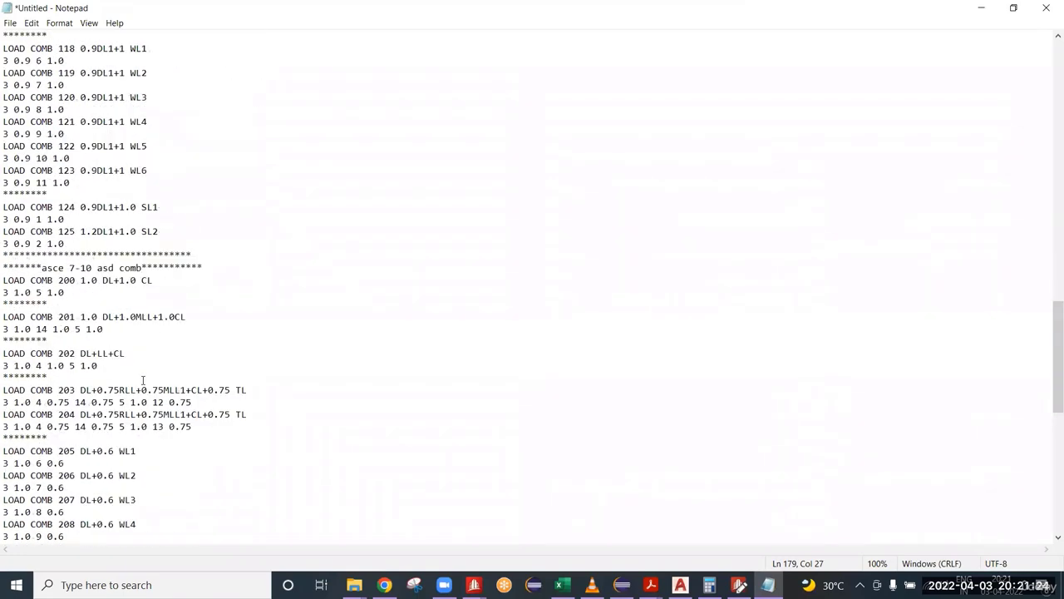
pyautogui.scroll(-15, 143, 380)
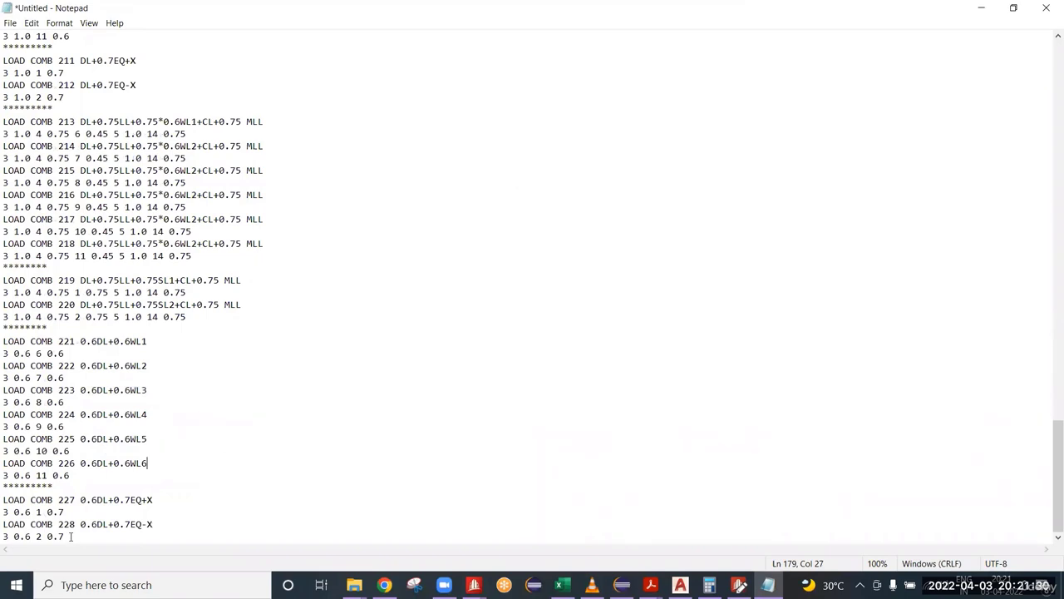
pyautogui.keyDown('shift'); pyautogui.click(4, 500); pyautogui.keyUp('shift')
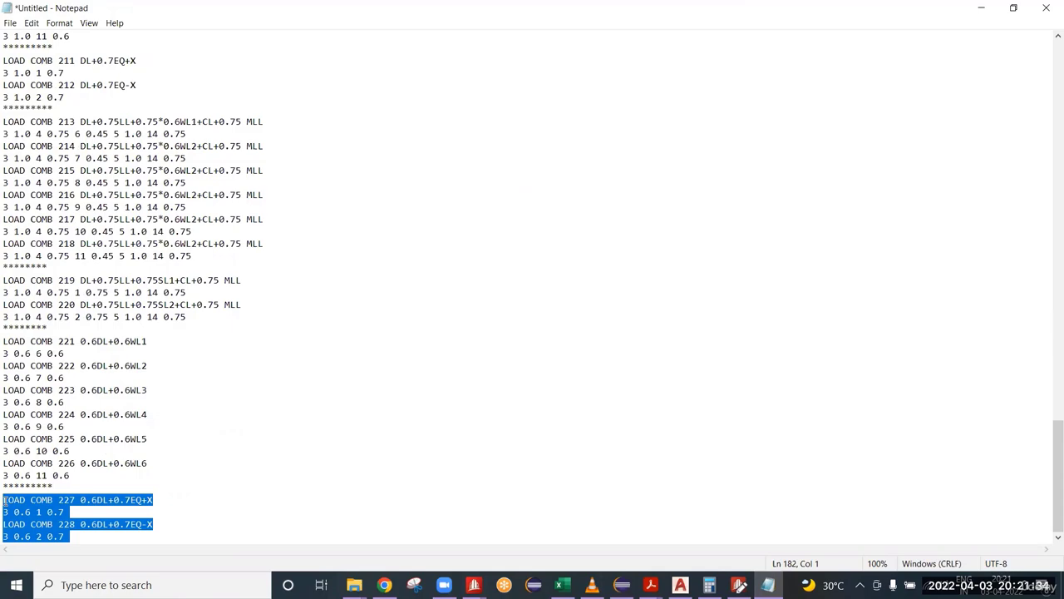
pyautogui.hotkey('shift', 'pageup')
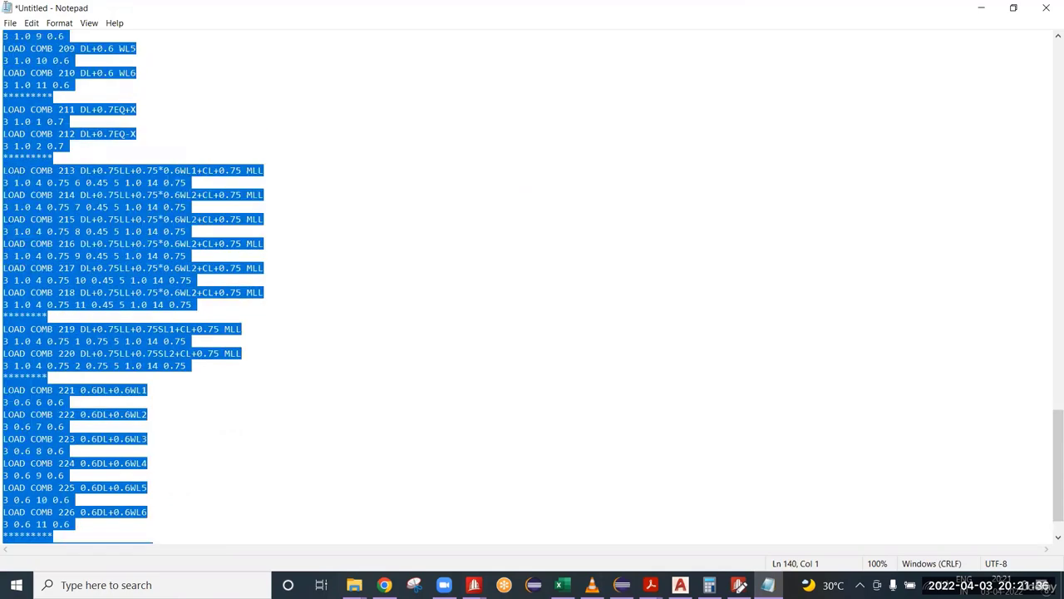
pyautogui.moveTo(5, 7); pyautogui.dragTo(4, 84)
pyautogui.click(232, 162)
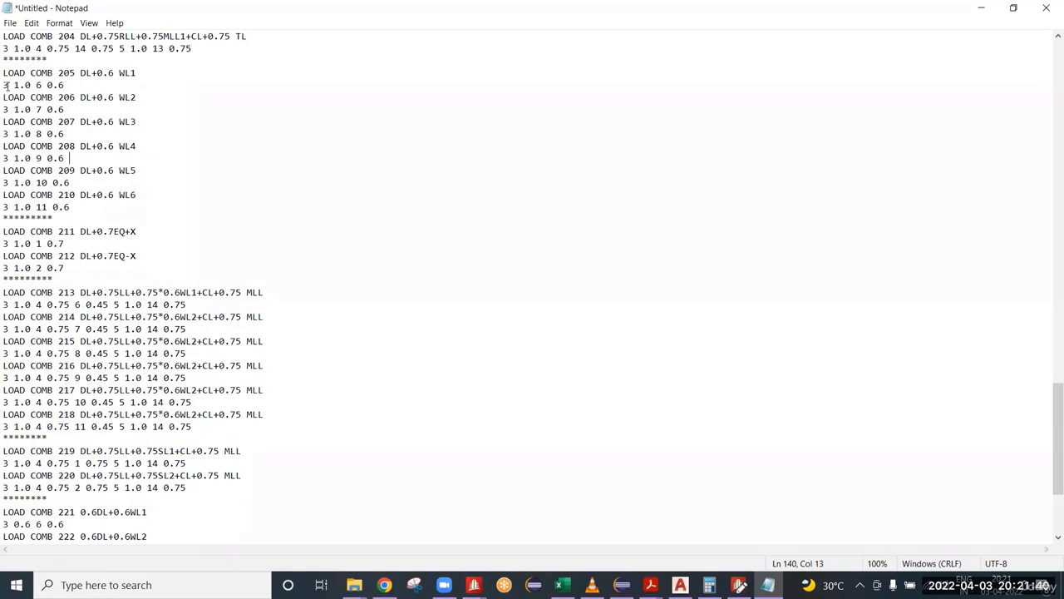
# Step: Check the load case numbers and factors in the definition line of load combination 205
pyautogui.moveTo(6, 85); pyautogui.dragTo(3, 84)
pyautogui.moveTo(14, 85); pyautogui.dragTo(30, 85)
pyautogui.moveTo(35, 85); pyautogui.dragTo(5, 85)
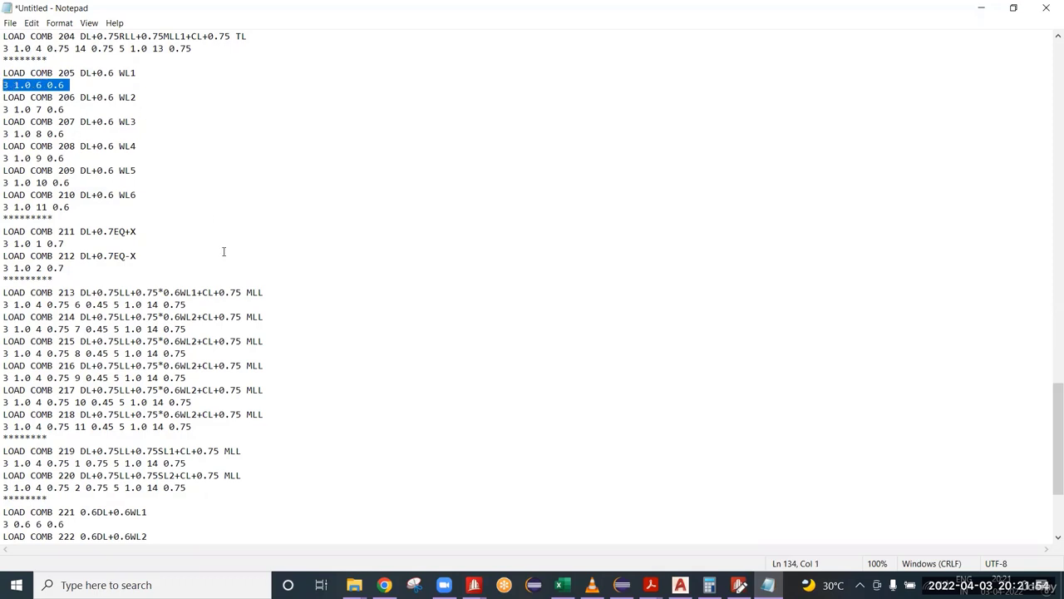
# Step: Copy the full list, from the ASCE 7-10 LRFD heading to load combination 228, into the STAAD editor at line 127, above FINISH
pyautogui.scroll(-5, 276, 334)
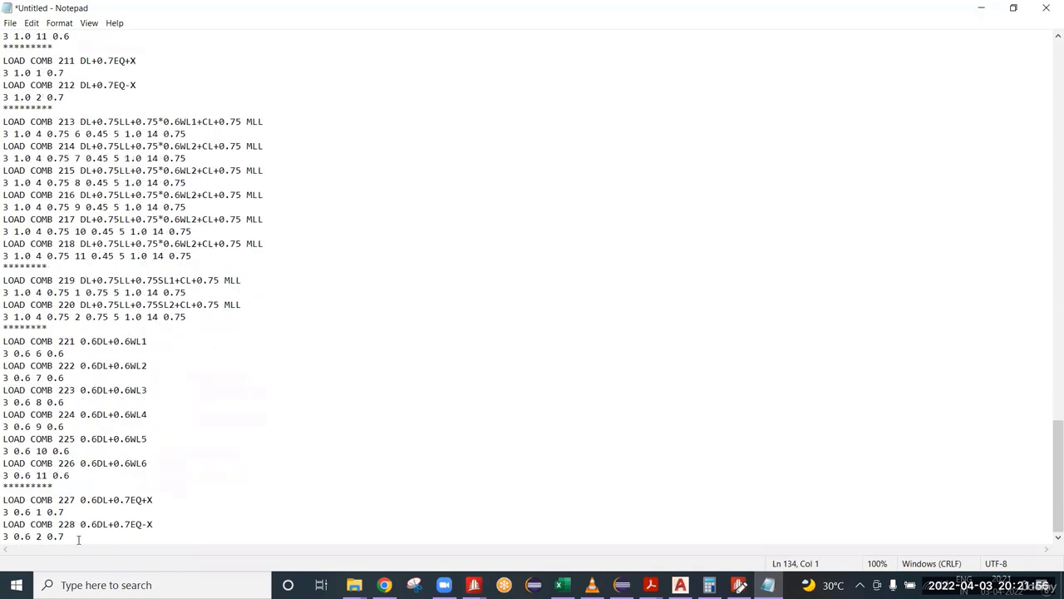
pyautogui.moveTo(71, 536); pyautogui.dragTo(7, 32)
pyautogui.hotkey('shift', 'Up')
pyautogui.hotkey('shift', 'Up')
pyautogui.hotkey('shift', 'Up')
pyautogui.hotkey('shift', 'Up')
pyautogui.hotkey('shift', 'Up')
pyautogui.hotkey('shift', 'Up')
pyautogui.hotkey('shift', 'Up')
pyautogui.hotkey('shift', 'Up')
pyautogui.hotkey('shift', 'Up')
pyautogui.hotkey('shift', 'Up')
pyautogui.hotkey('shift', 'Up')
pyautogui.hotkey('shift', 'Up')
pyautogui.hotkey('shift', 'Up')
pyautogui.hotkey('shift', 'Up')
pyautogui.hotkey('shift', 'Up')
pyautogui.hotkey('shift', 'Up')
pyautogui.hotkey('shift', 'Up')
pyautogui.hotkey('shift', 'Up')
pyautogui.hotkey('shift', 'Up')
pyautogui.hotkey('shift', 'Up')
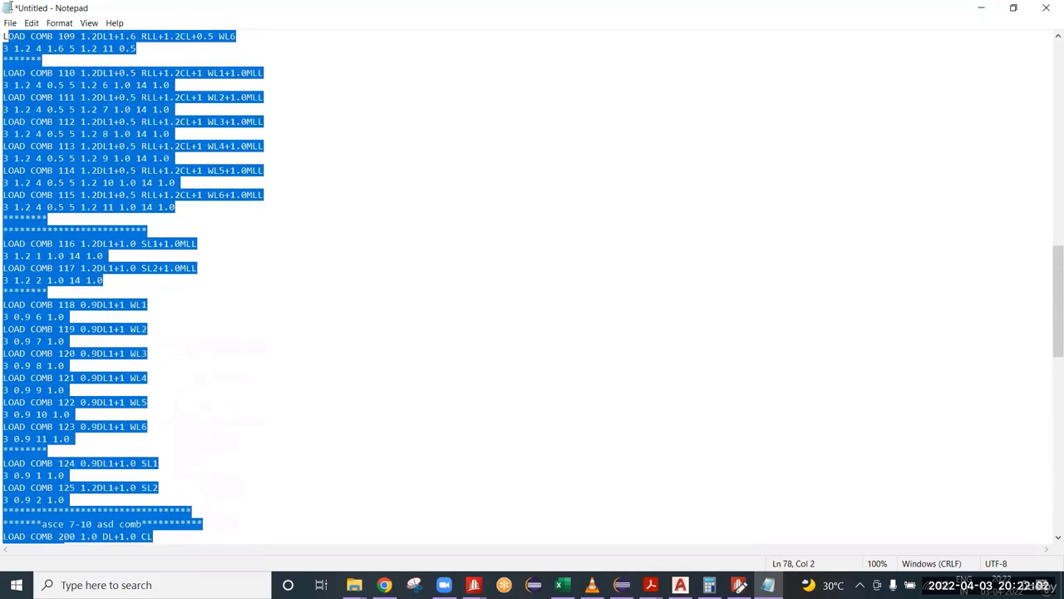
pyautogui.hotkey('shift', 'Up')
pyautogui.hotkey('shift', 'Up')
pyautogui.hotkey('shift', 'Up')
pyautogui.hotkey('shift', 'Up')
pyautogui.hotkey('shift', 'Up')
pyautogui.hotkey('shift', 'Up')
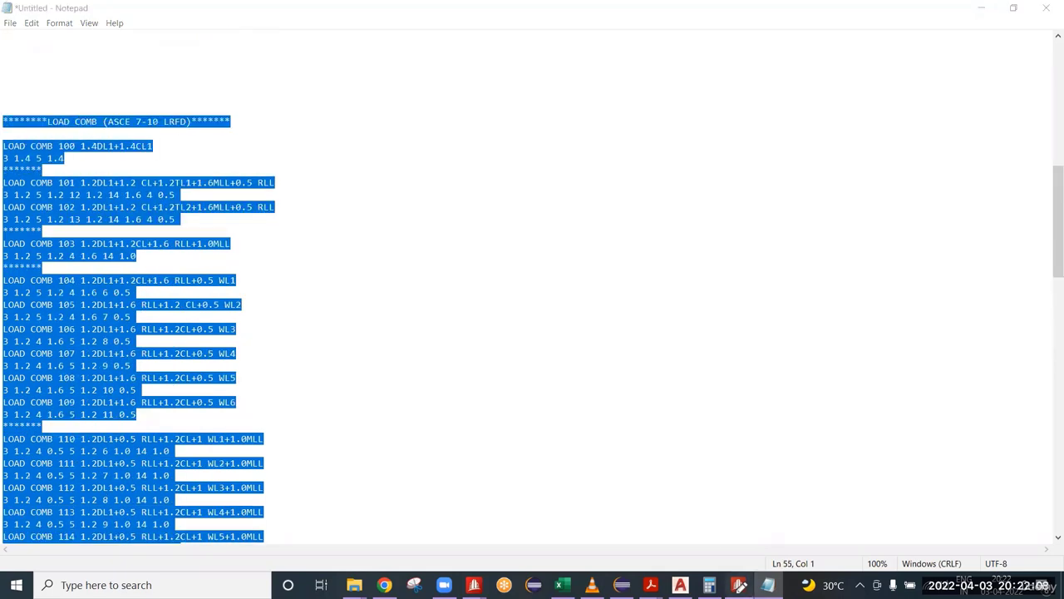
pyautogui.hotkey('alt', 'Tab')
pyautogui.click(698, 462)
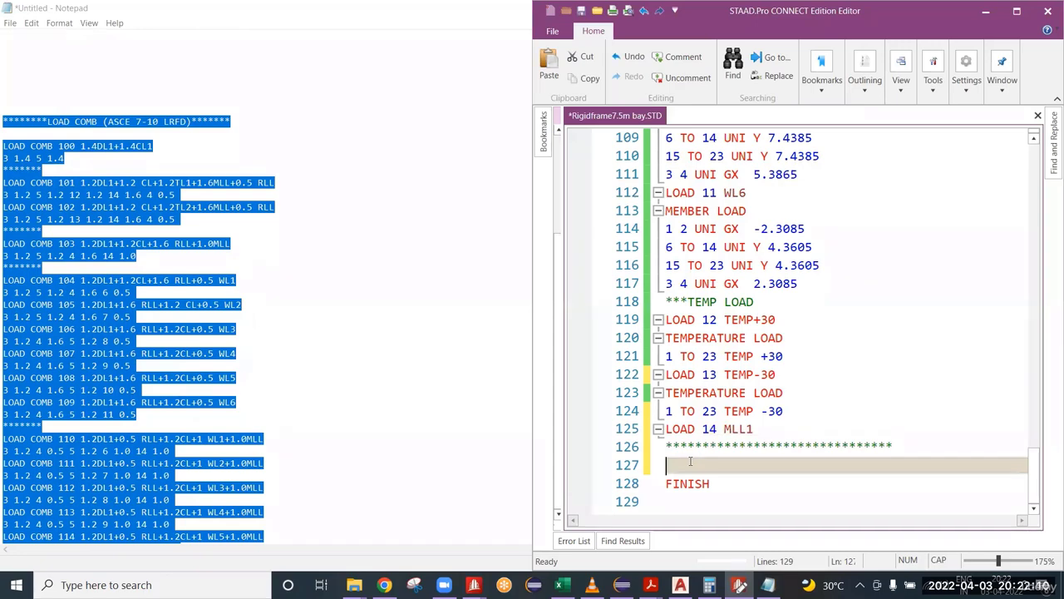
pyautogui.hotkey('ctrl', 'v')
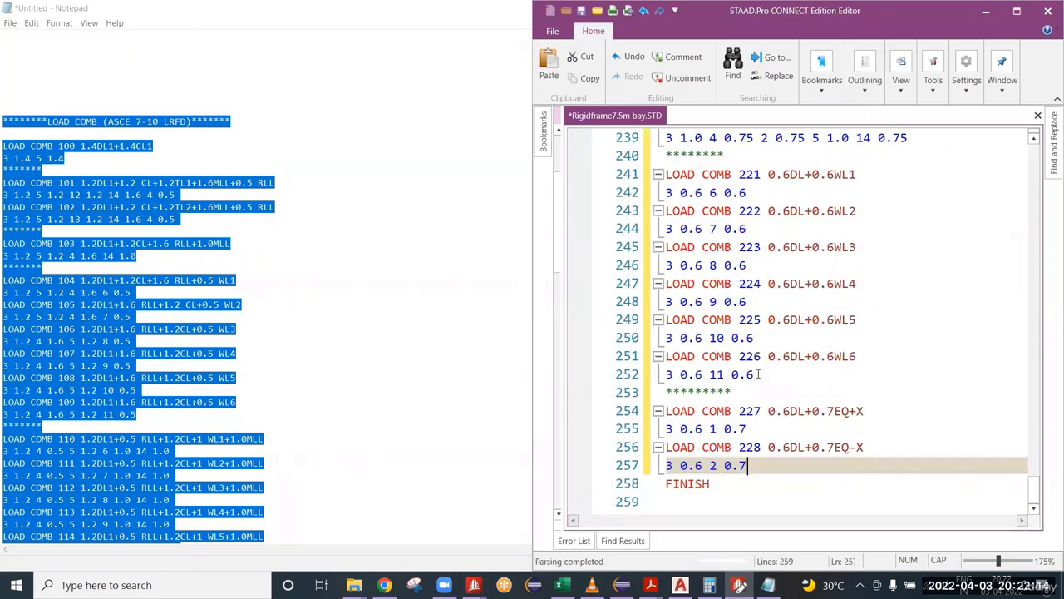
# Step: Review the pasted LRFD block in the STAAD editor, from its heading and load combination 100 to load combination 125
pyautogui.scroll(18, 758, 374)
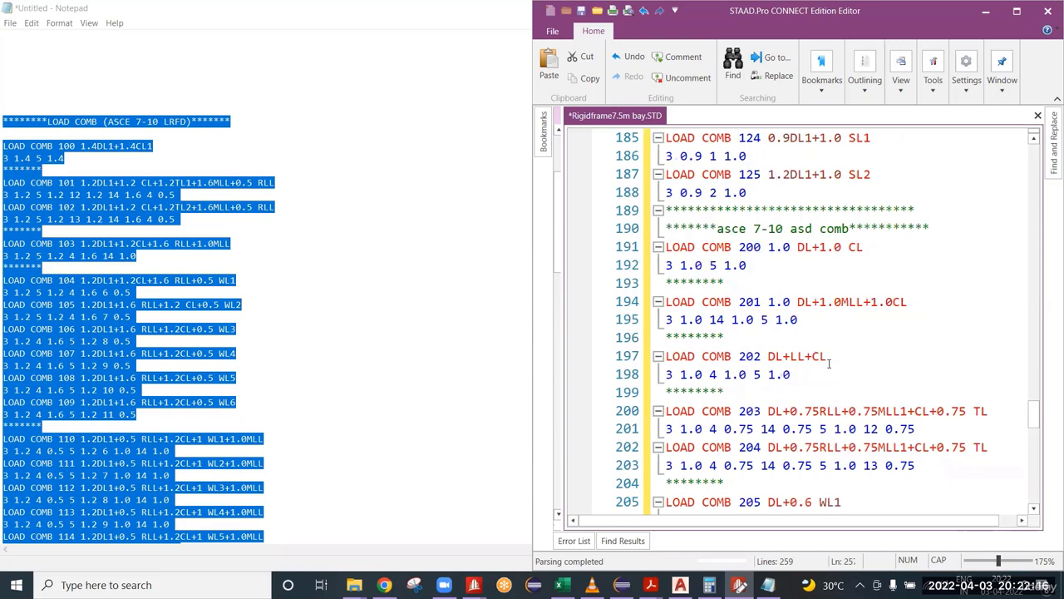
pyautogui.scroll(15, 773, 296)
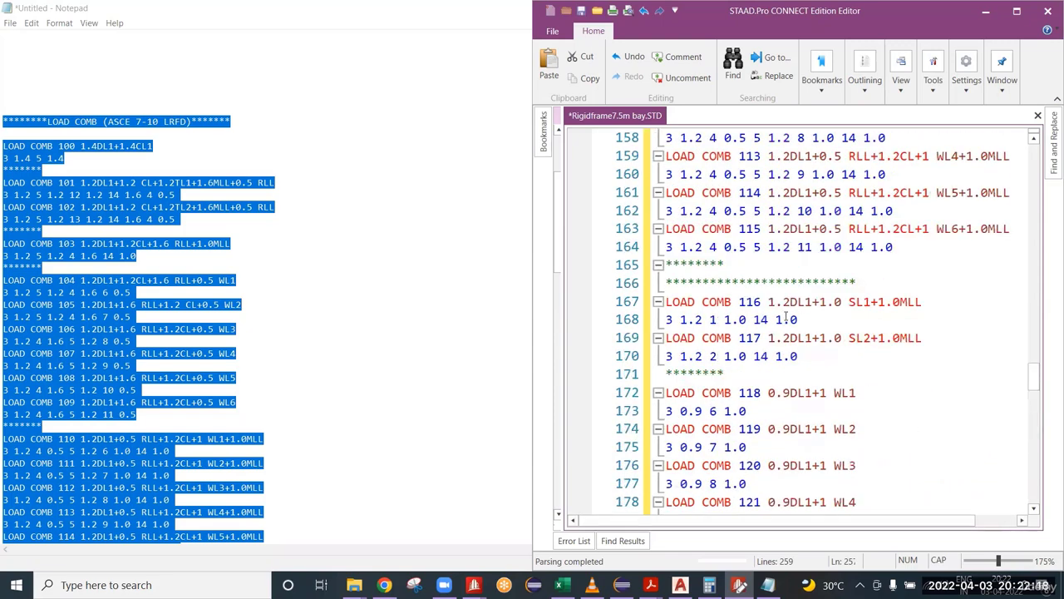
pyautogui.scroll(6, 786, 317)
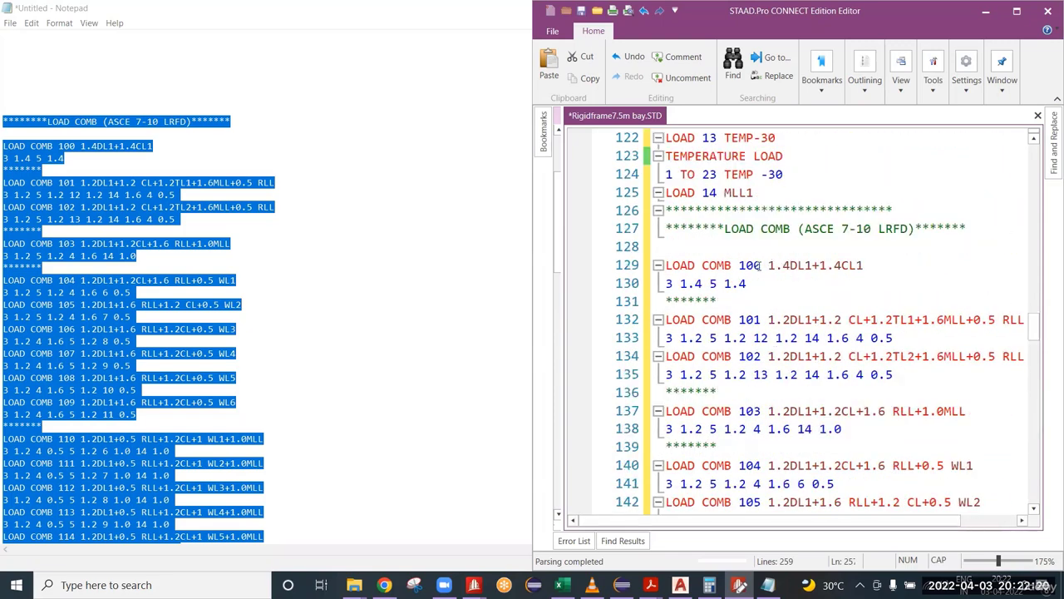
pyautogui.click(758, 266)
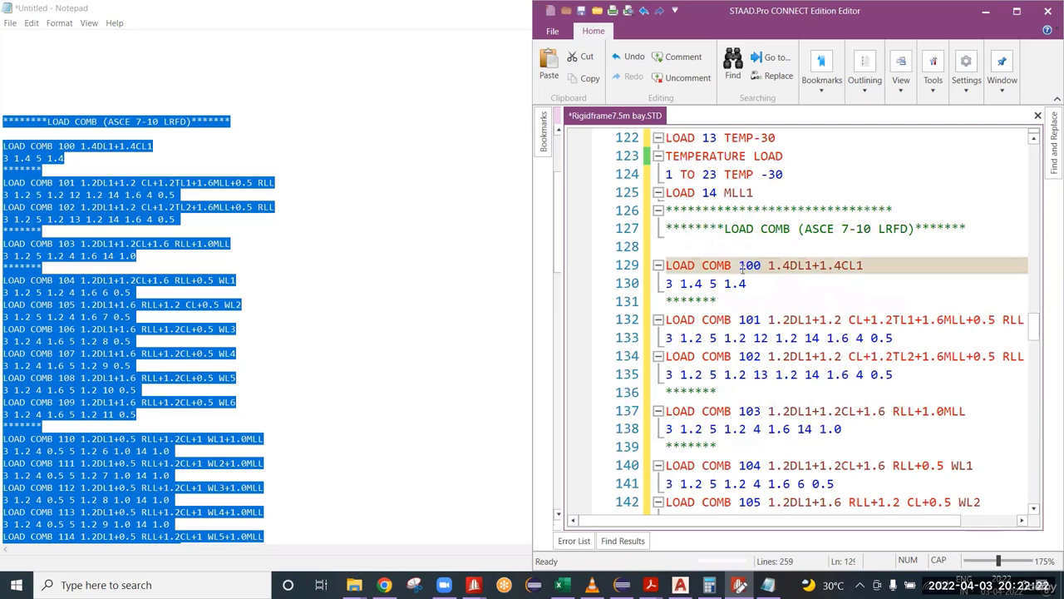
pyautogui.doubleClick(894, 228)
pyautogui.doubleClick(742, 266)
pyautogui.scroll(-10, 753, 329)
pyautogui.scroll(-7, 757, 337)
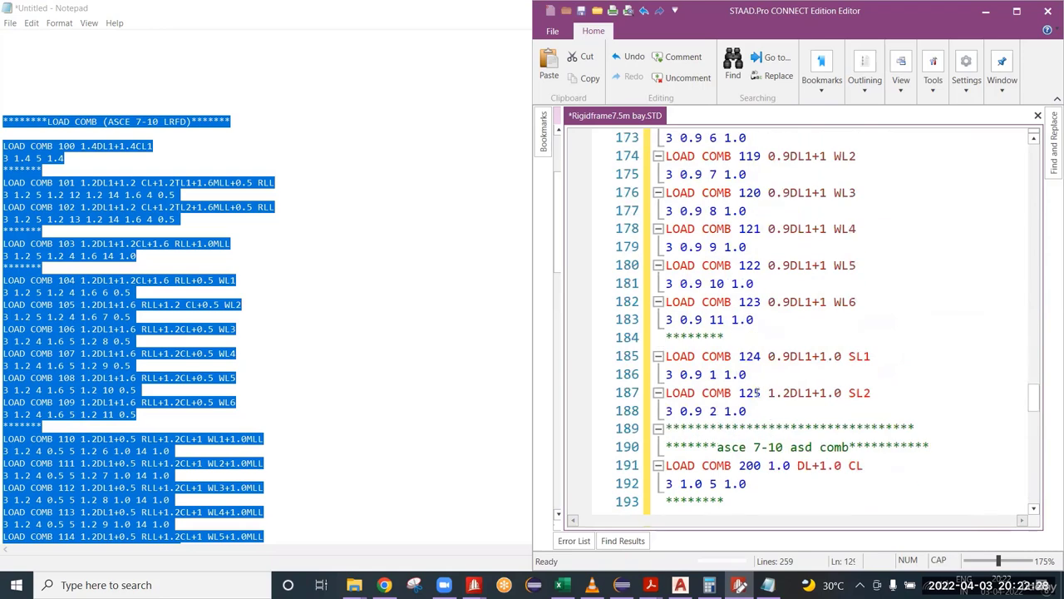
pyautogui.doubleClick(748, 393)
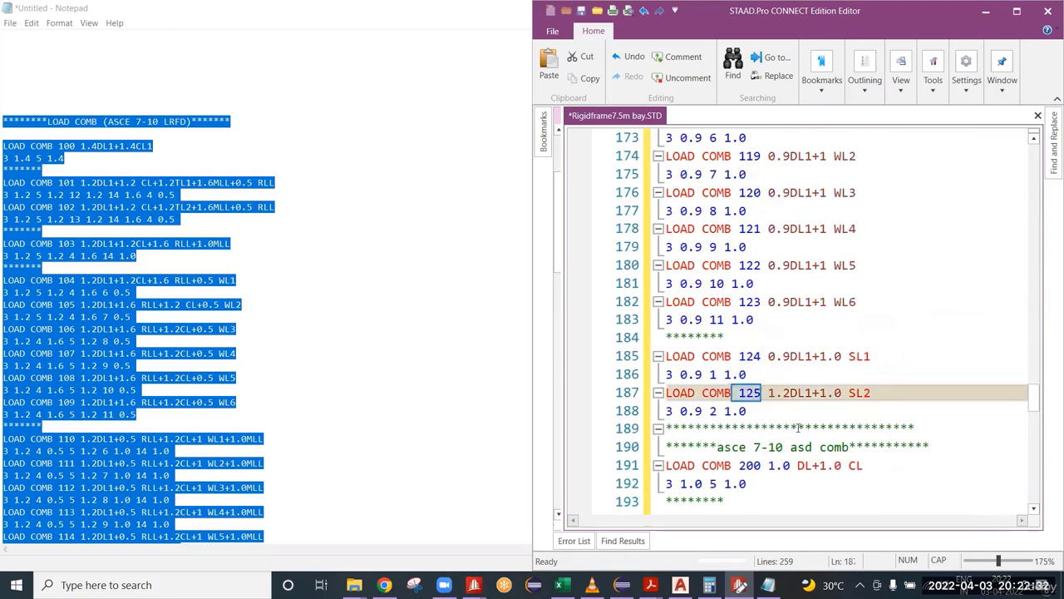
# Step: Review the pasted ASD block in the STAAD editor, from load combination 200 to load combination 228
pyautogui.scroll(-3, 765, 432)
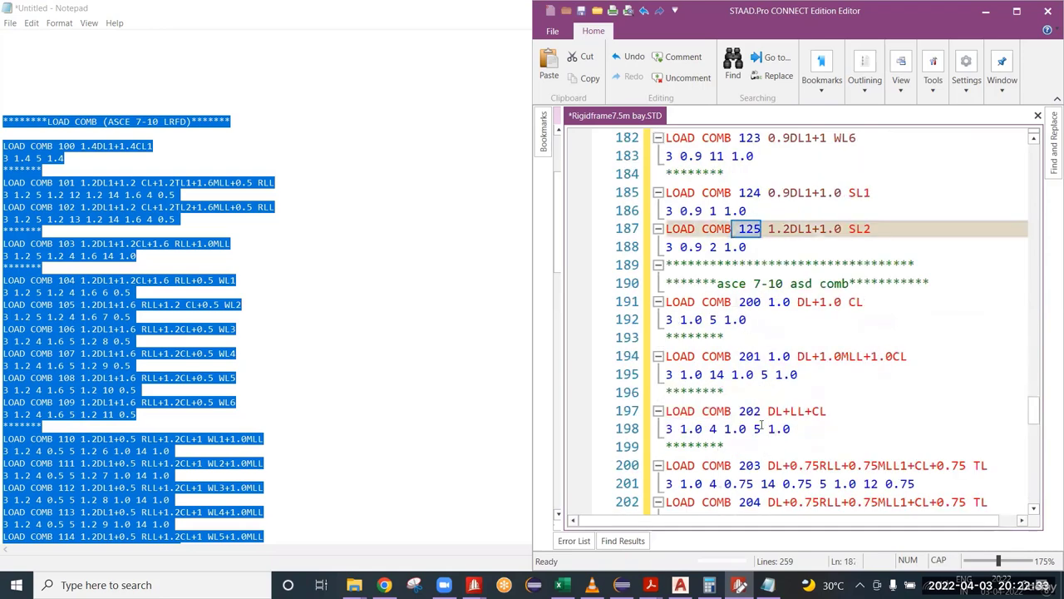
pyautogui.doubleClick(742, 301)
pyautogui.press('Left')
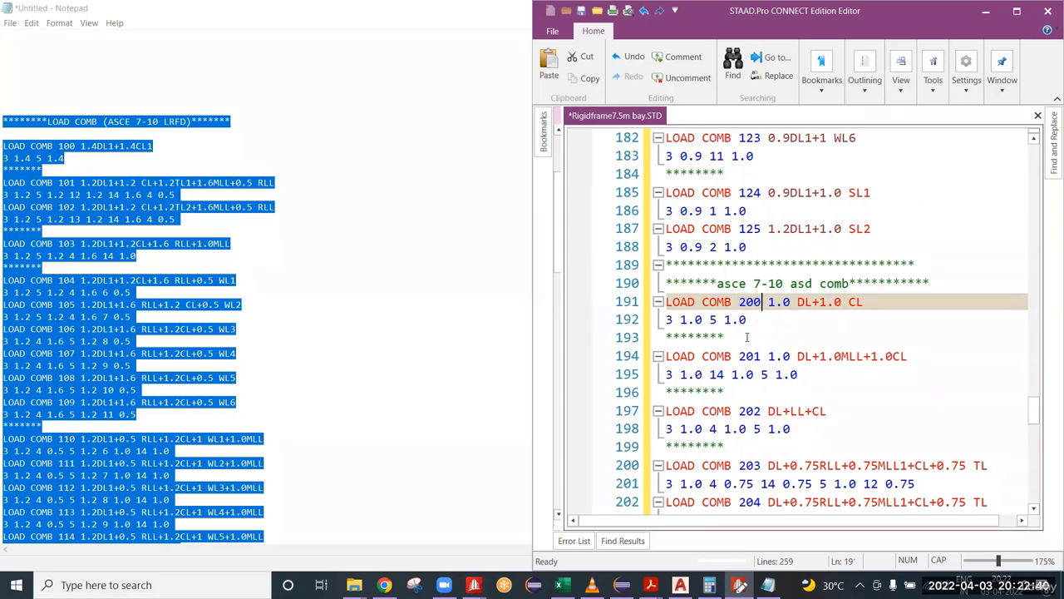
pyautogui.scroll(-12, 728, 354)
pyautogui.scroll(-7, 727, 353)
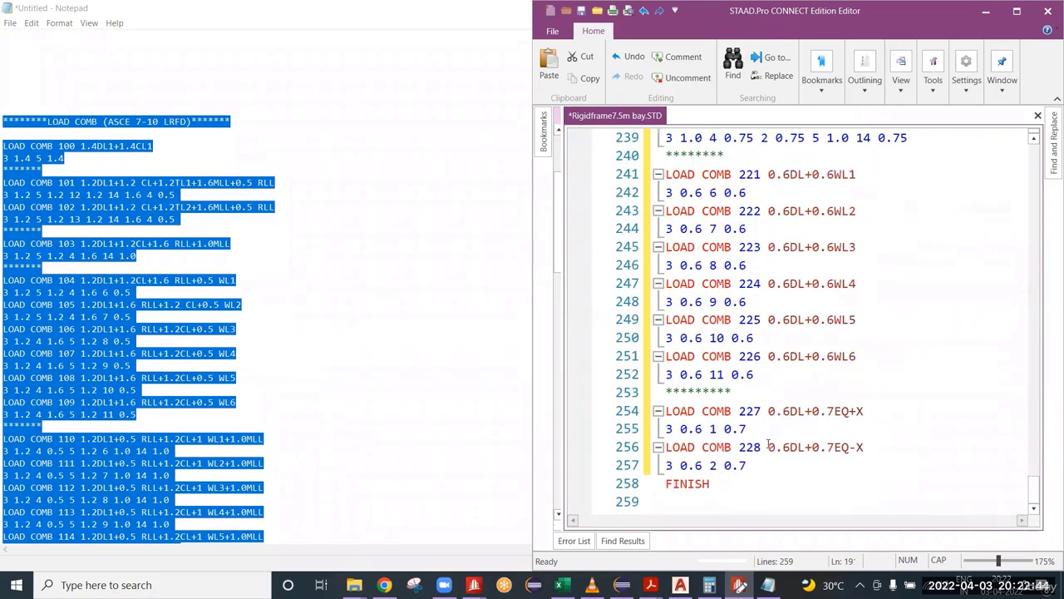
pyautogui.doubleClick(750, 447)
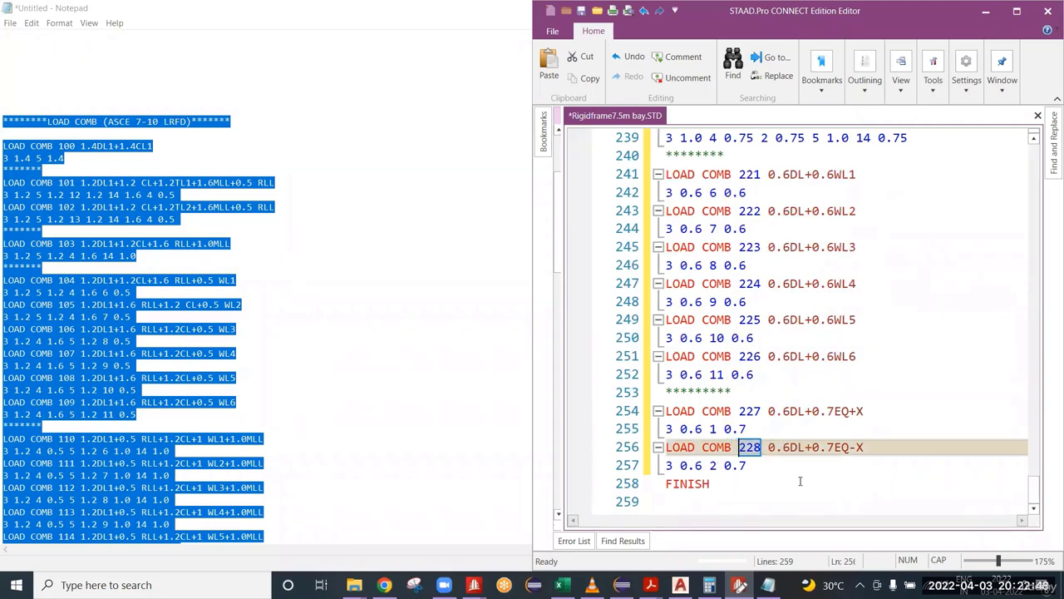
pyautogui.scroll(6, 781, 474)
pyautogui.scroll(15, 782, 430)
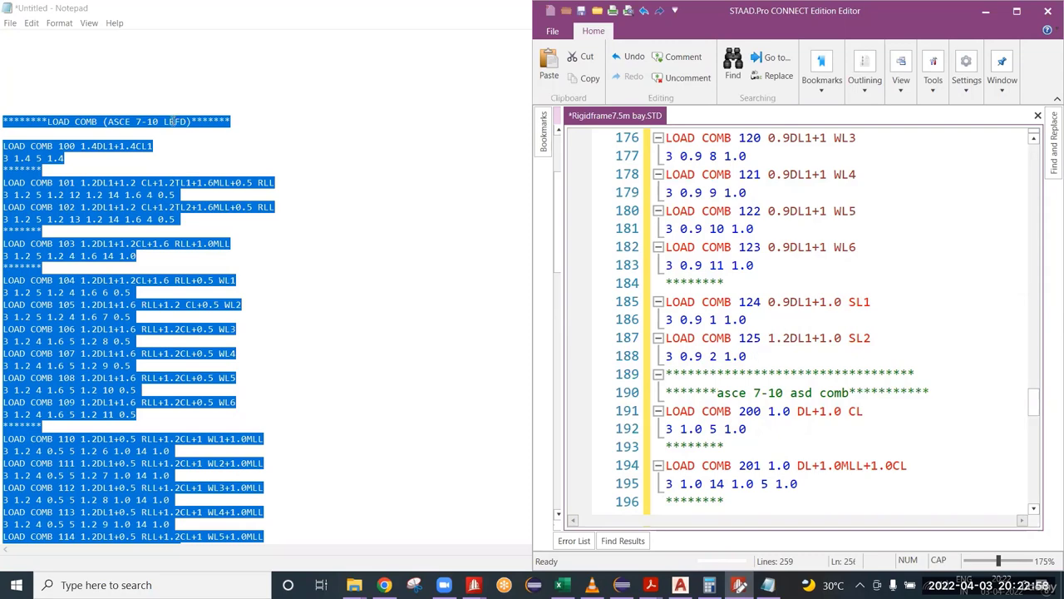
# Step: Minimize Notepad and the STAAD.Pro start window, and bring up the Rigidframe_7.5m bay.STD model beside the editor
pyautogui.rightClick(158, 4)
pyautogui.click(196, 54)
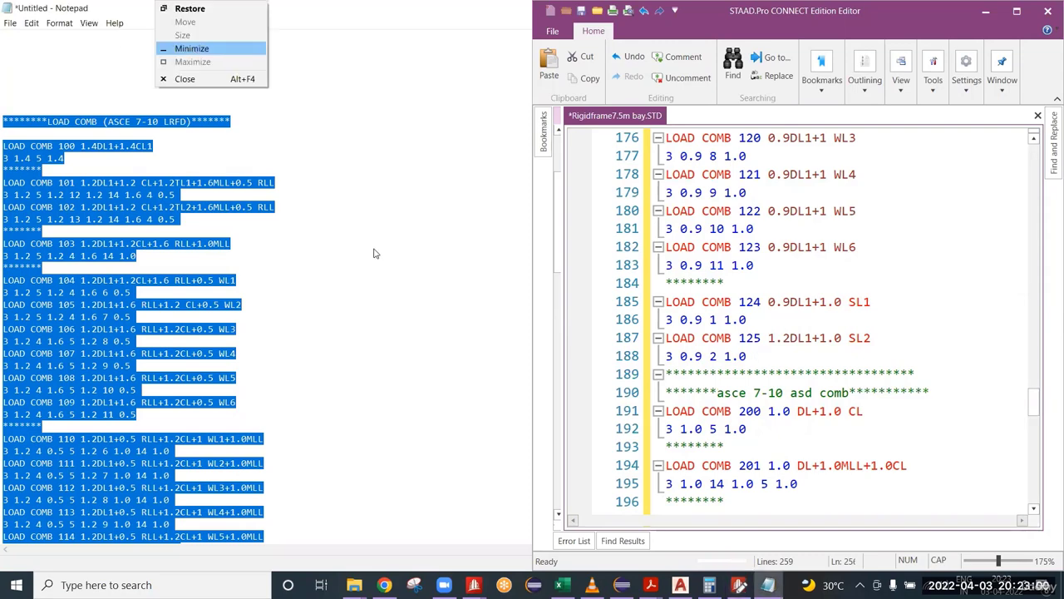
pyautogui.rightClick(307, 4)
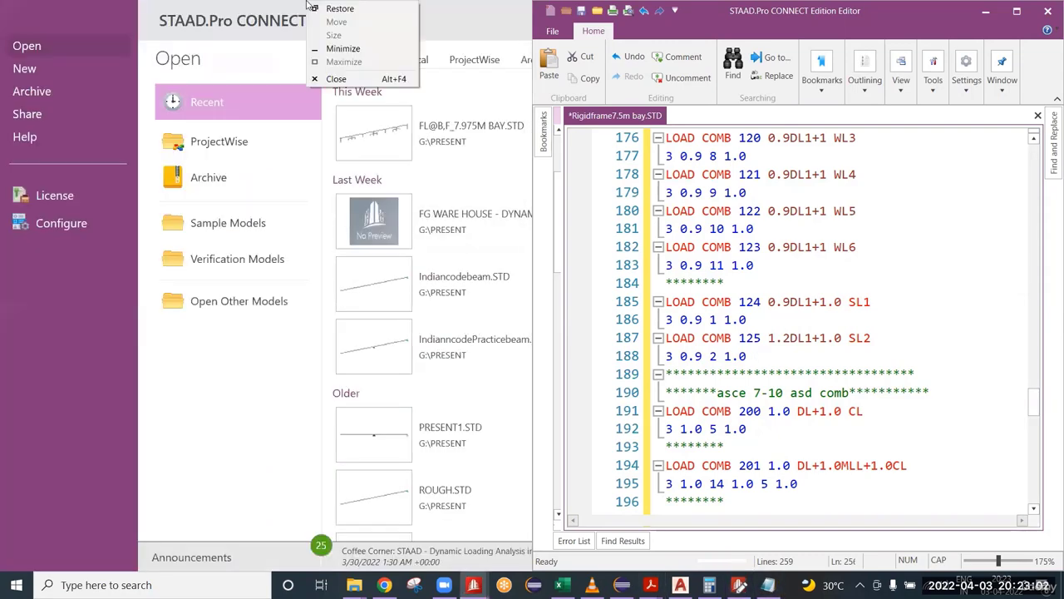
pyautogui.click(343, 49)
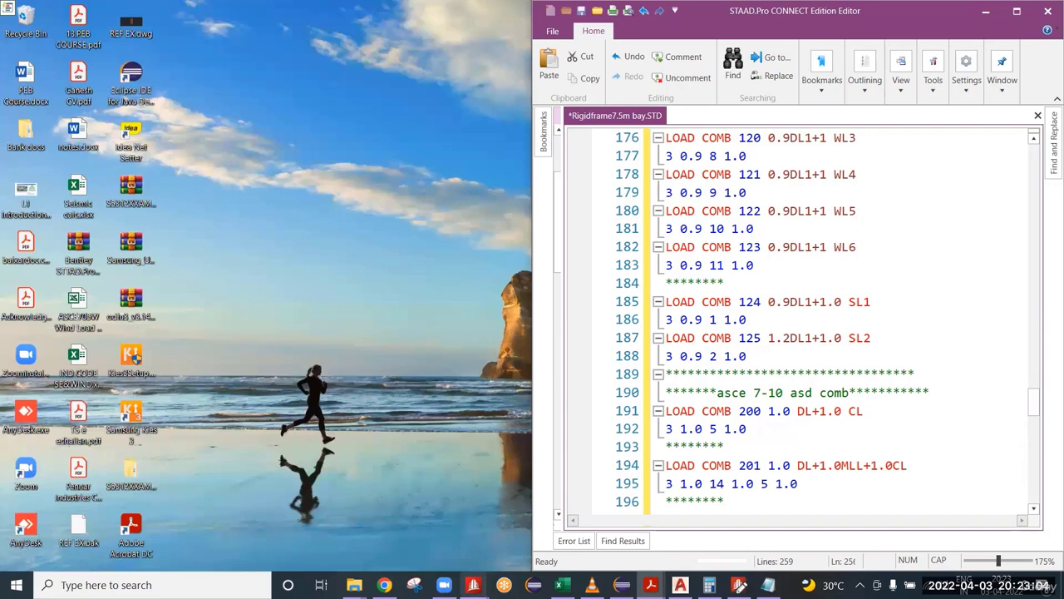
pyautogui.moveTo(473, 584)
pyautogui.click(549, 528)
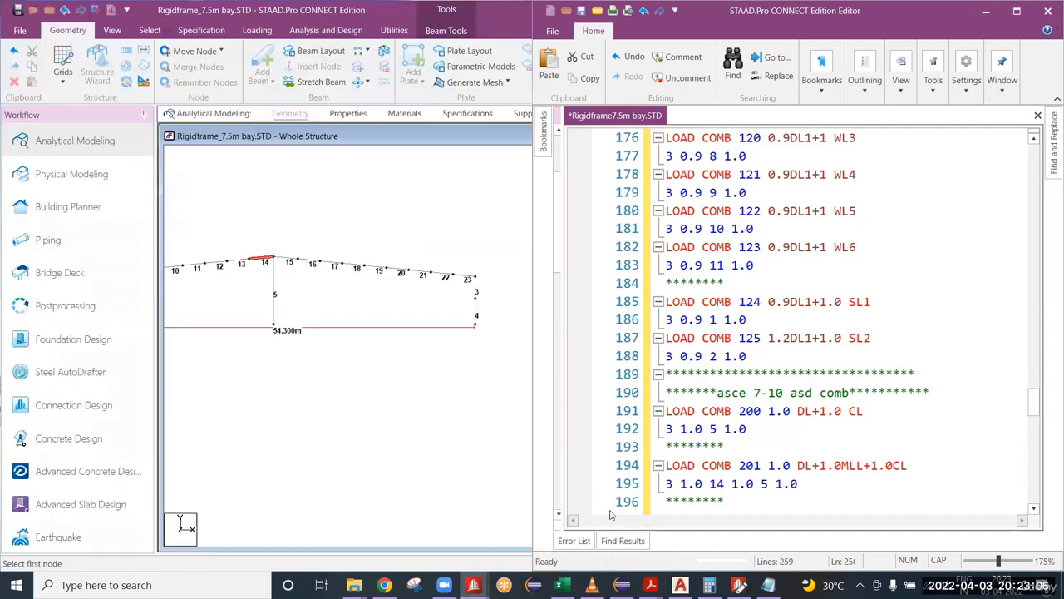
# Step: Add a PERFORM ANALYSIS command on a new line between load combination 228 and FINISH
pyautogui.click(892, 476)
pyautogui.scroll(-20, 892, 476)
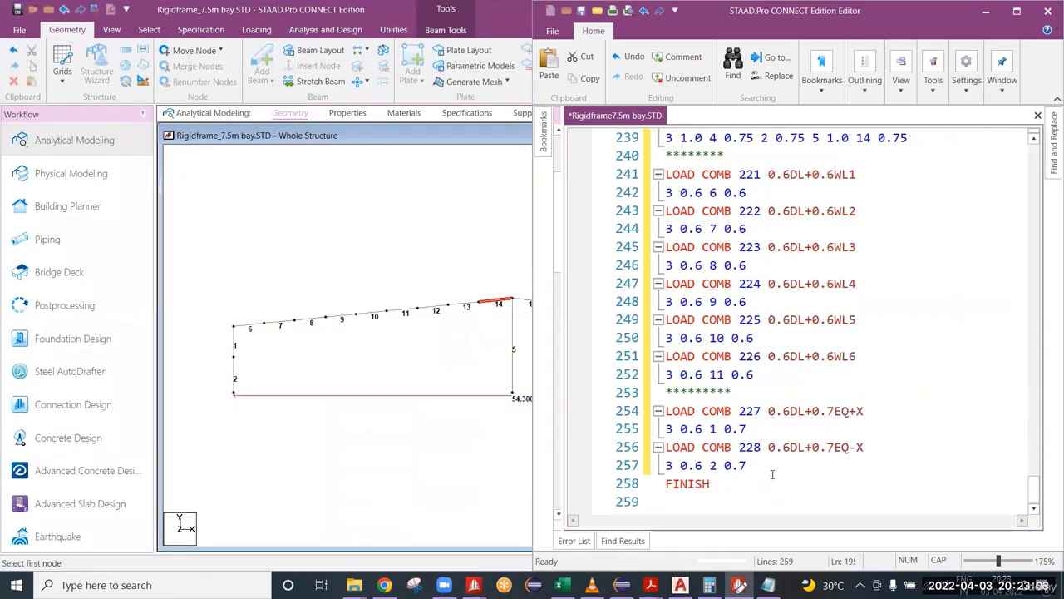
pyautogui.click(784, 465)
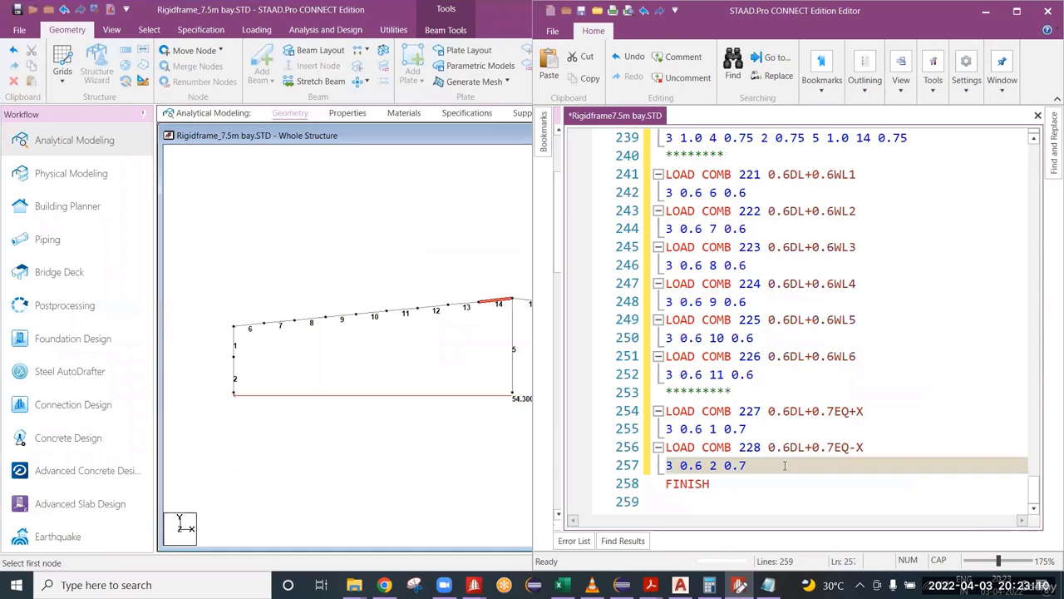
pyautogui.press('Return')
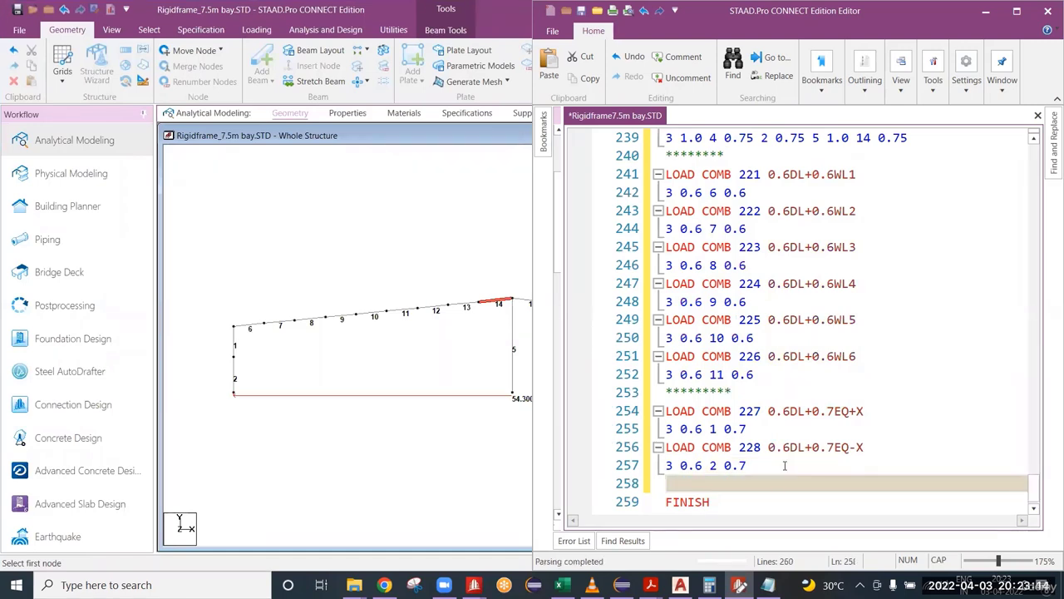
pyautogui.write('PERFO')
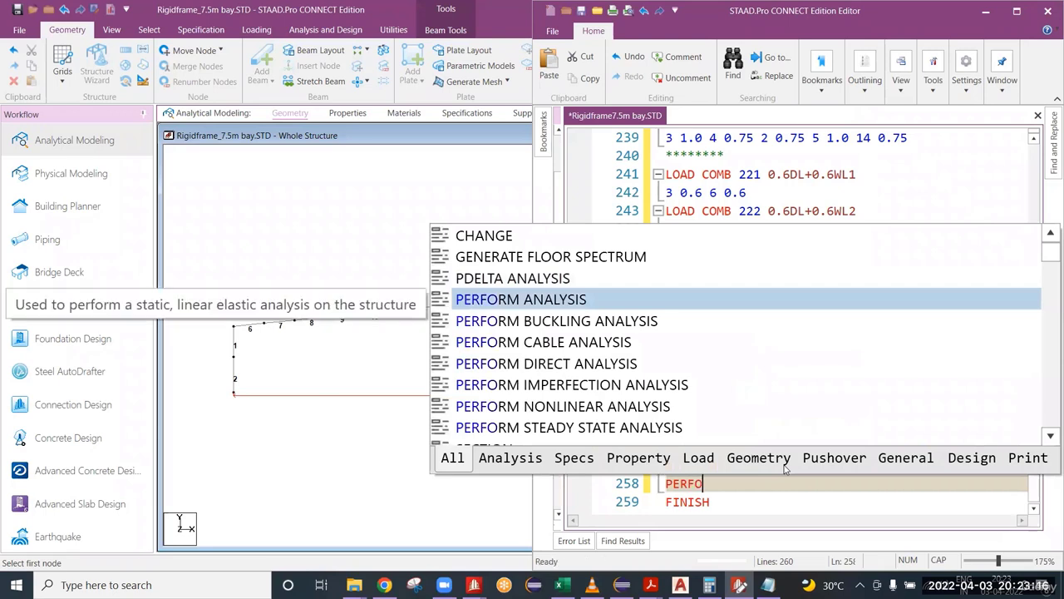
pyautogui.write('RM ANALYSIS')
pyautogui.press('Escape')
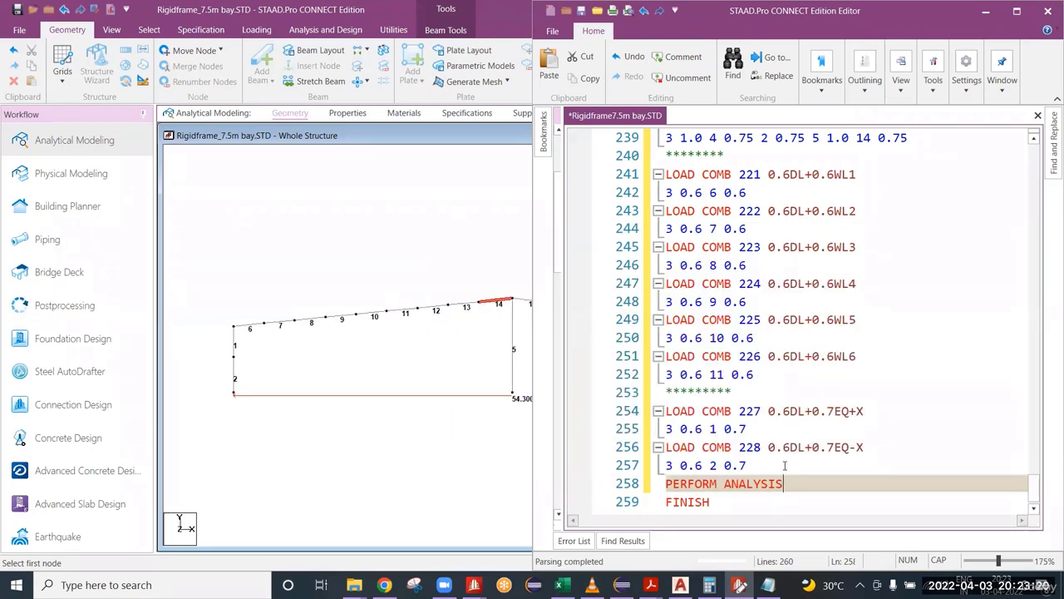
# Step: Go over the LRFD combinations up to 125 and the ASD combinations from 200 down to the PERFORM ANALYSIS line
pyautogui.scroll(17, 751, 461)
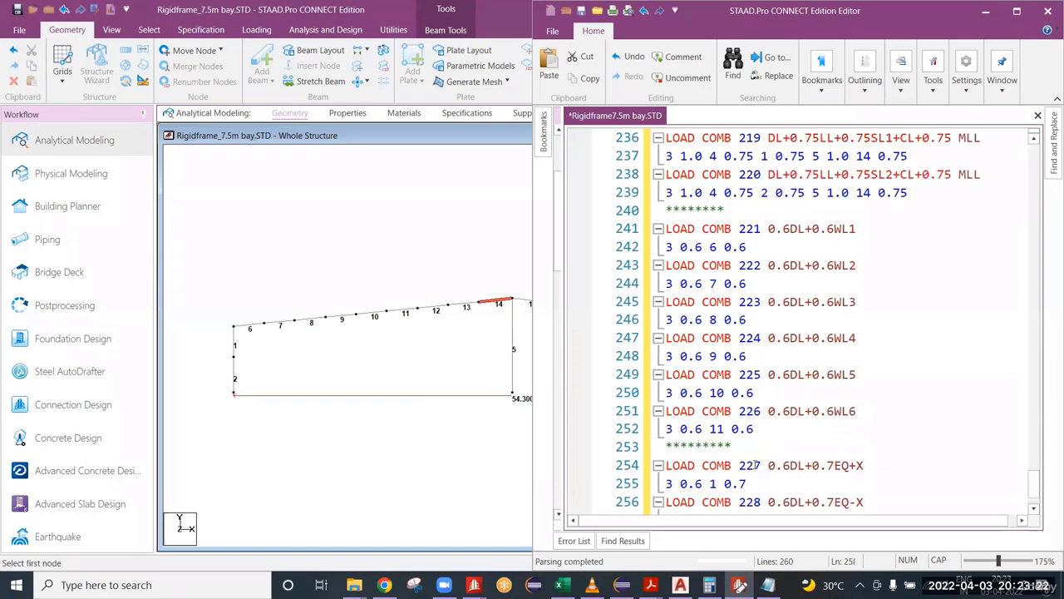
pyautogui.scroll(6, 754, 465)
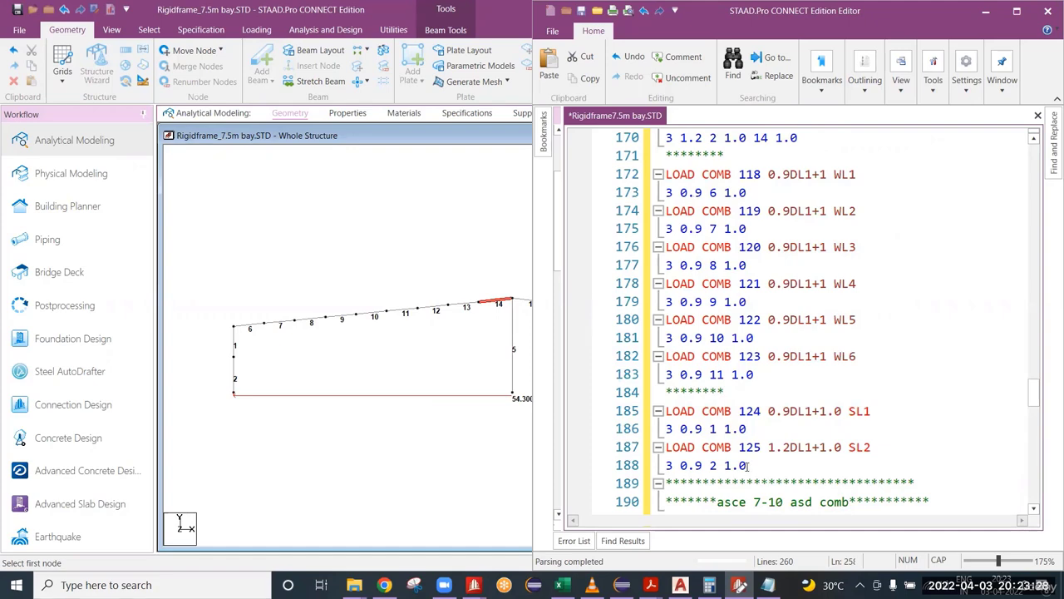
pyautogui.moveTo(749, 465); pyautogui.dragTo(657, 126)
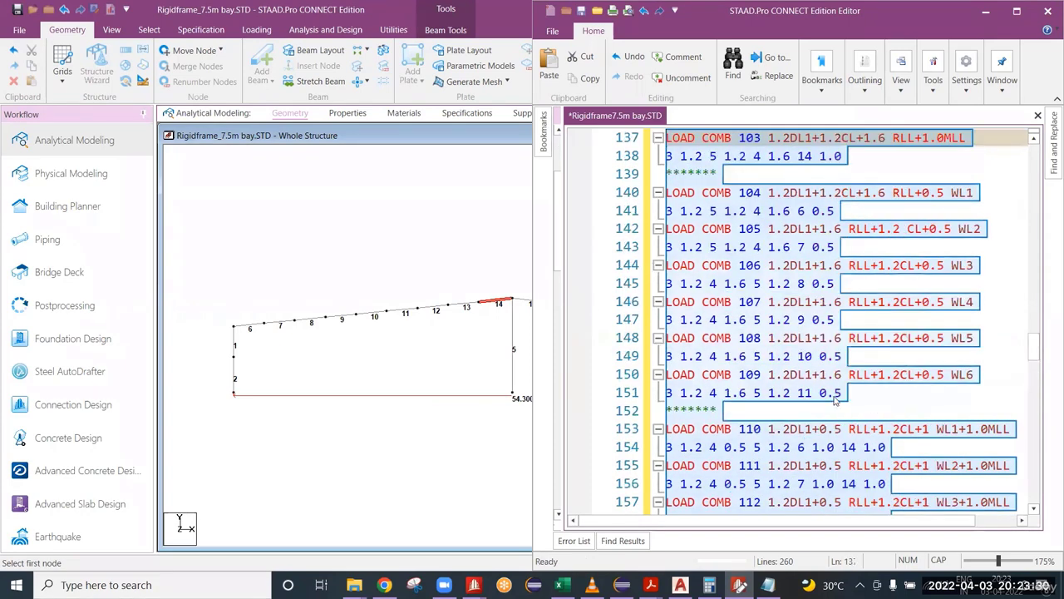
pyautogui.scroll(6, 835, 399)
pyautogui.scroll(-8, 782, 312)
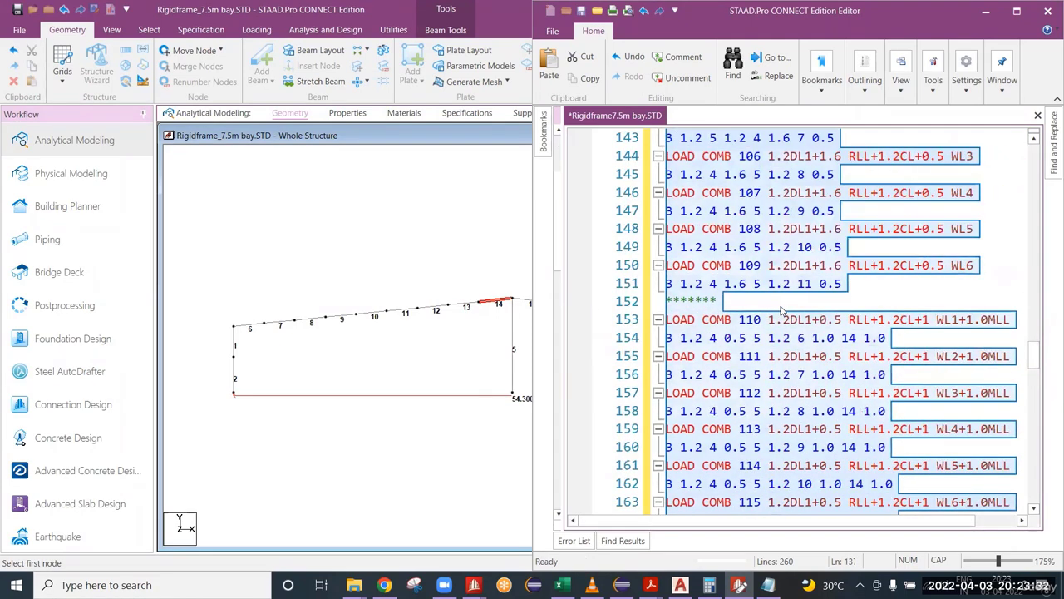
pyautogui.scroll(-17, 782, 310)
pyautogui.scroll(2, 739, 285)
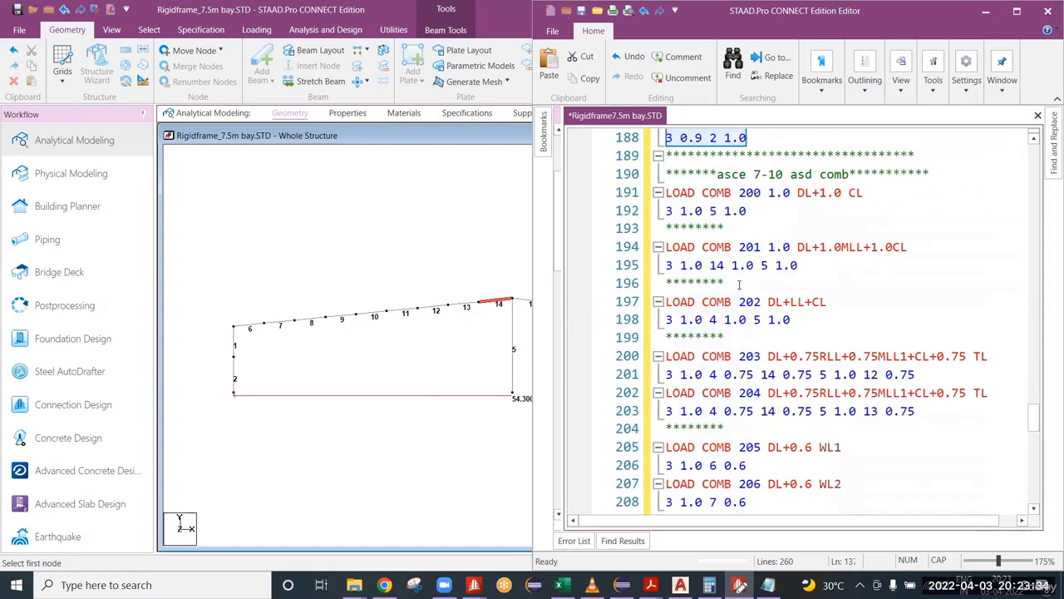
pyautogui.moveTo(666, 192); pyautogui.dragTo(748, 504)
pyautogui.scroll(-5, 782, 466)
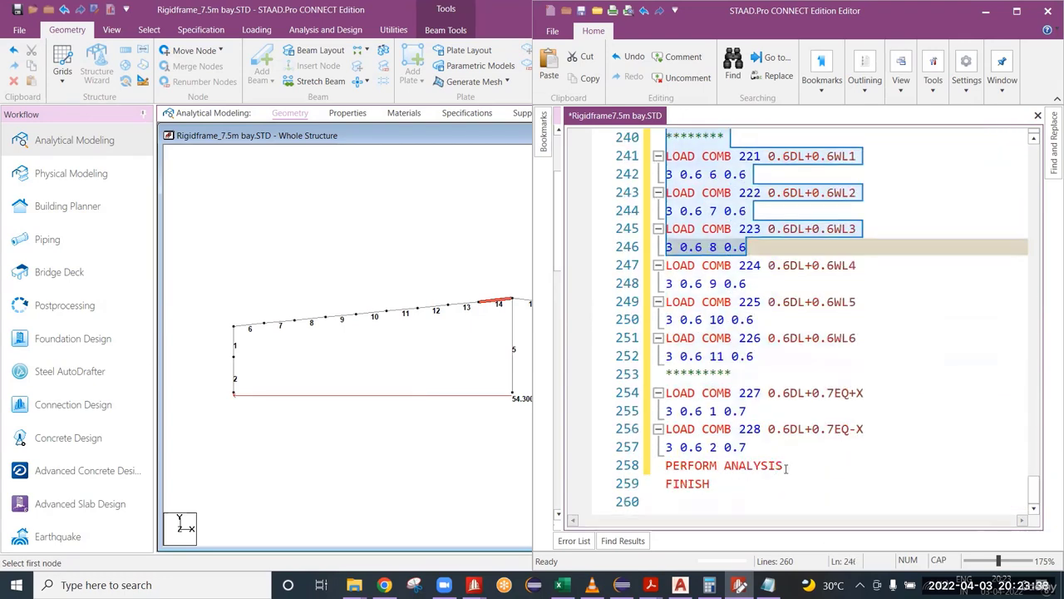
# Step: Insert a row of asterisks as a separator between load combination 228 and the PERFORM ANALYSIS command
pyautogui.click(785, 467)
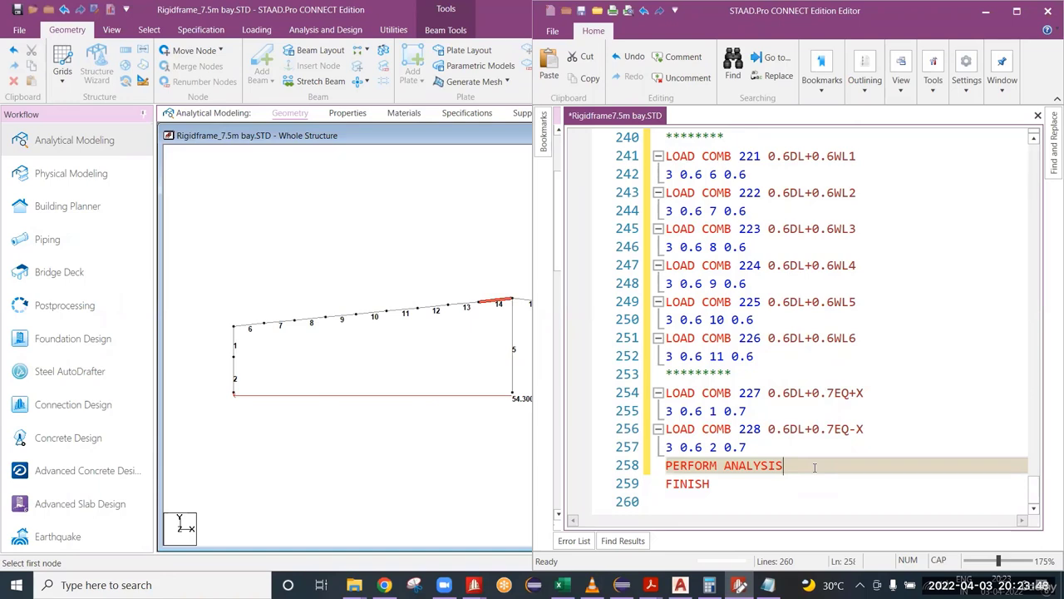
pyautogui.press('Return')
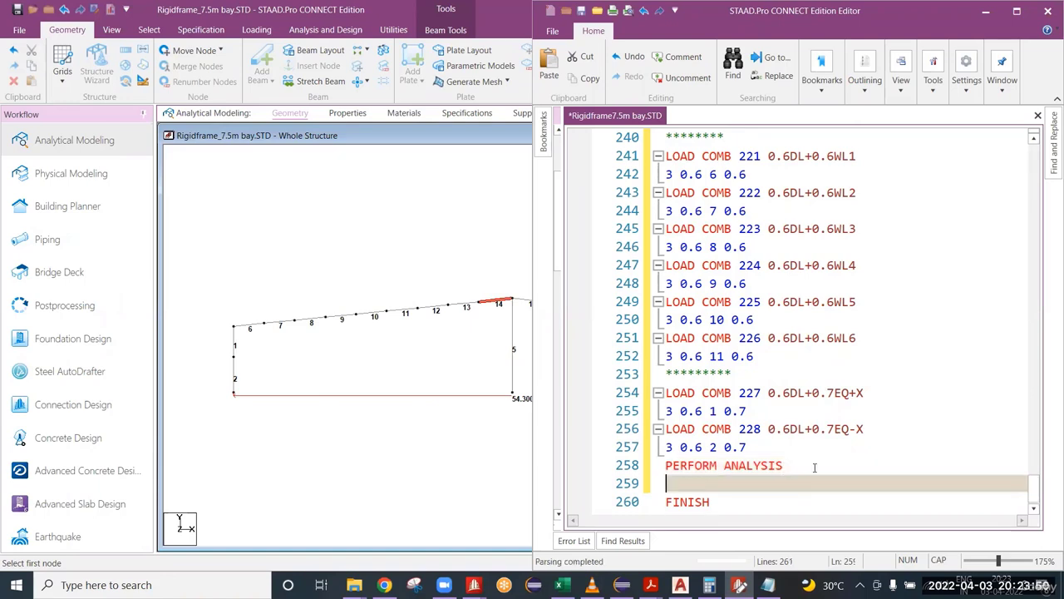
pyautogui.press('Up')
pyautogui.press('Return')
pyautogui.press('Up')
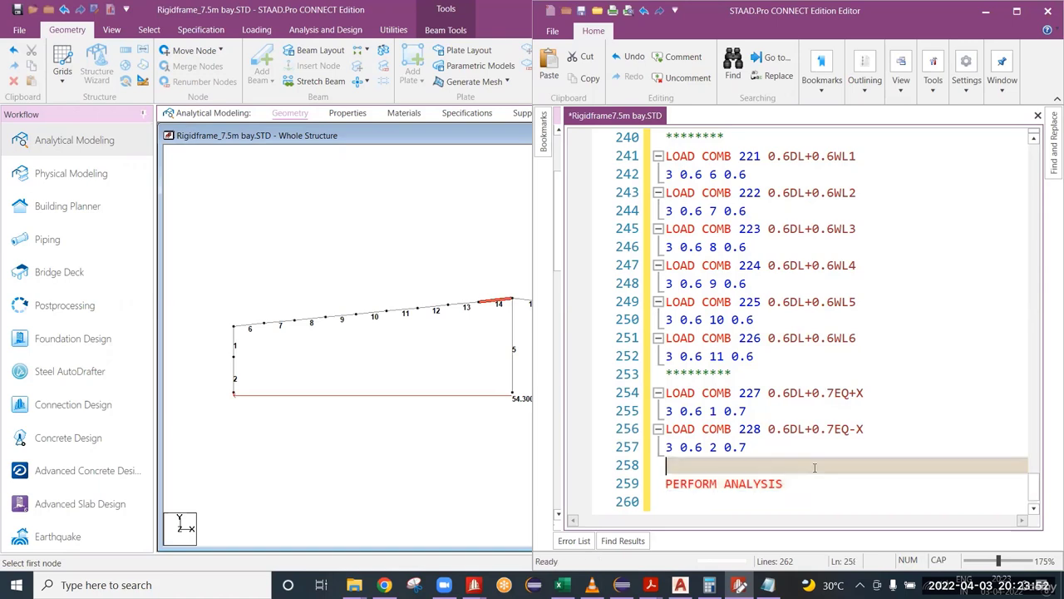
pyautogui.write('***********')
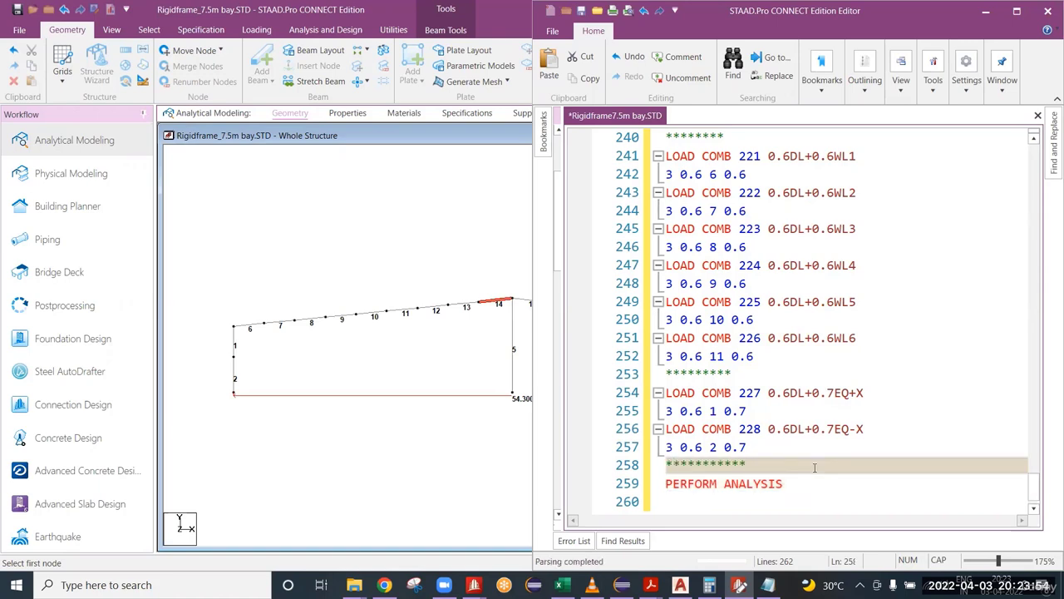
# Step: Add a row of asterisks below PERFORM ANALYSIS and begin a LOAD LIST command on the following line
pyautogui.press('Down')
pyautogui.press('Down')
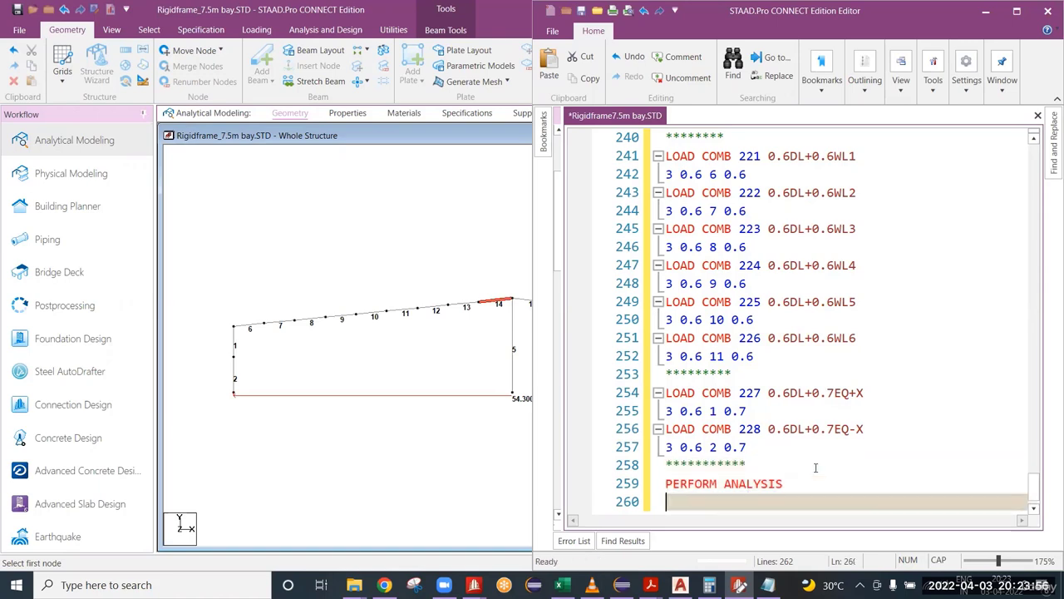
pyautogui.write('**********')
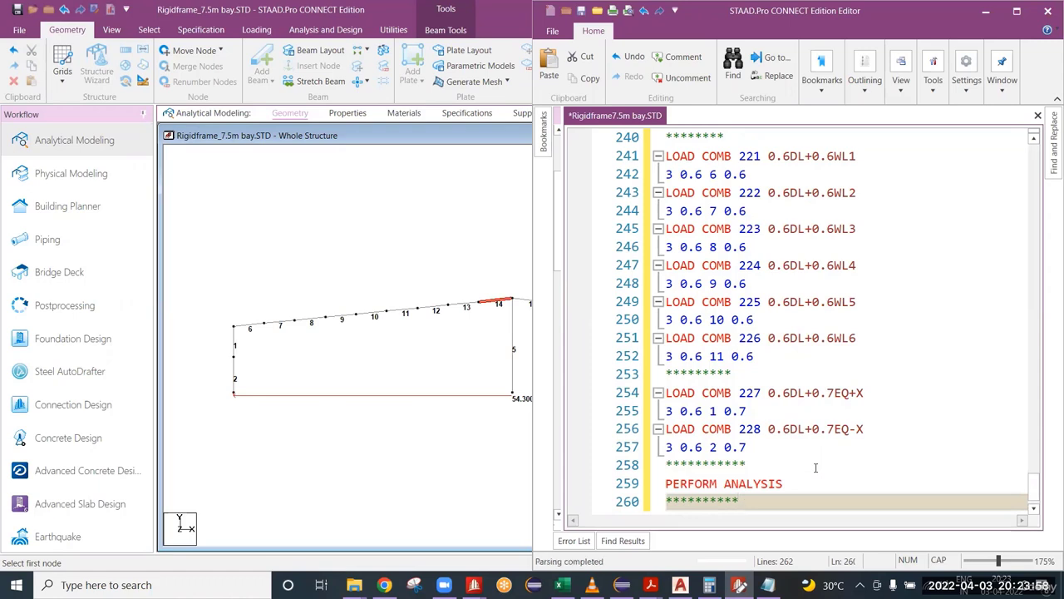
pyautogui.write('*')
pyautogui.press('Return')
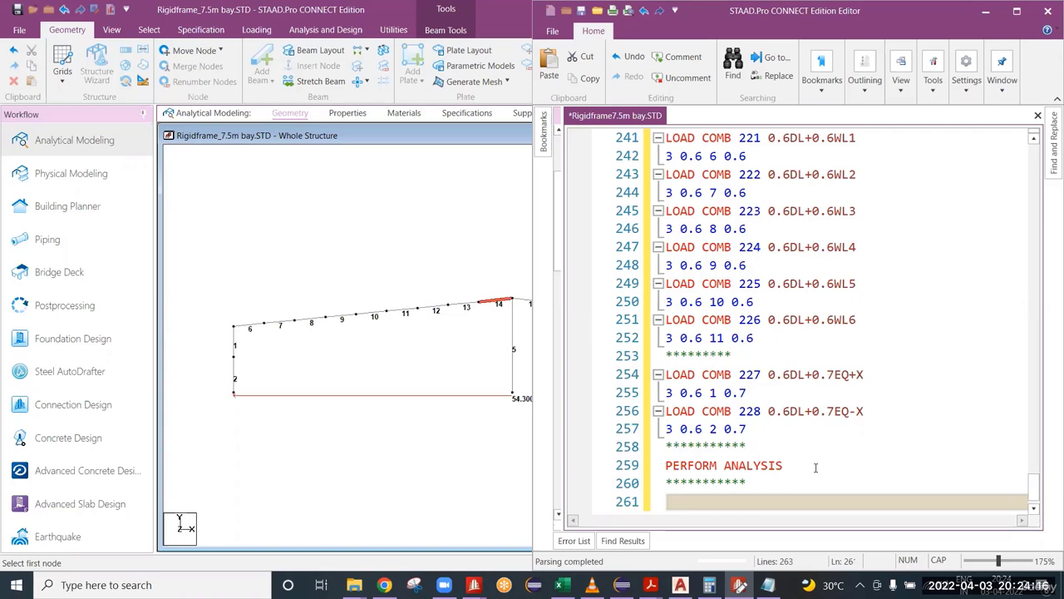
pyautogui.write('LOAD ')
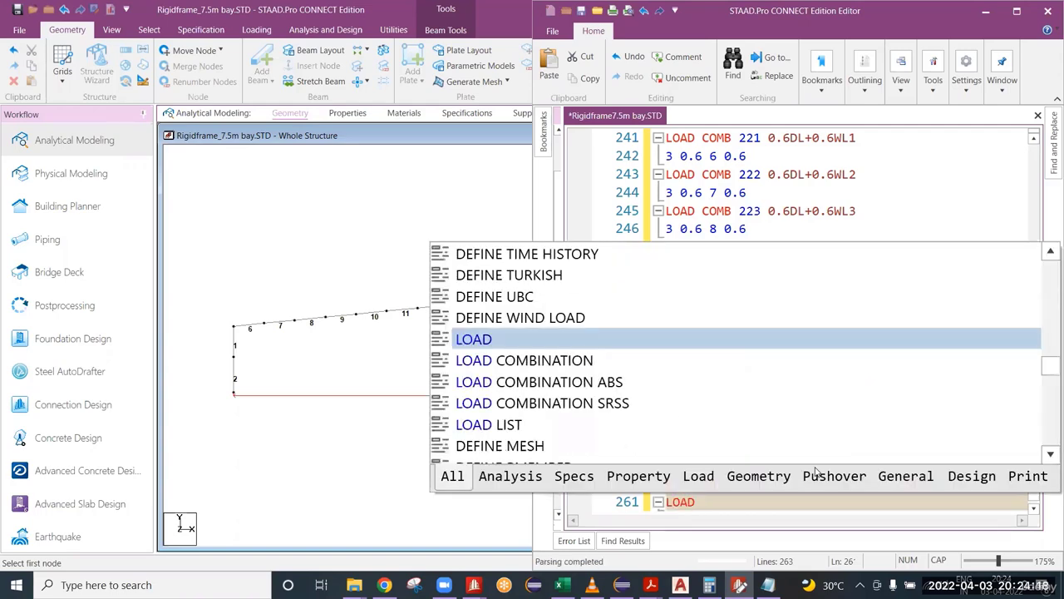
pyautogui.write('LIST')
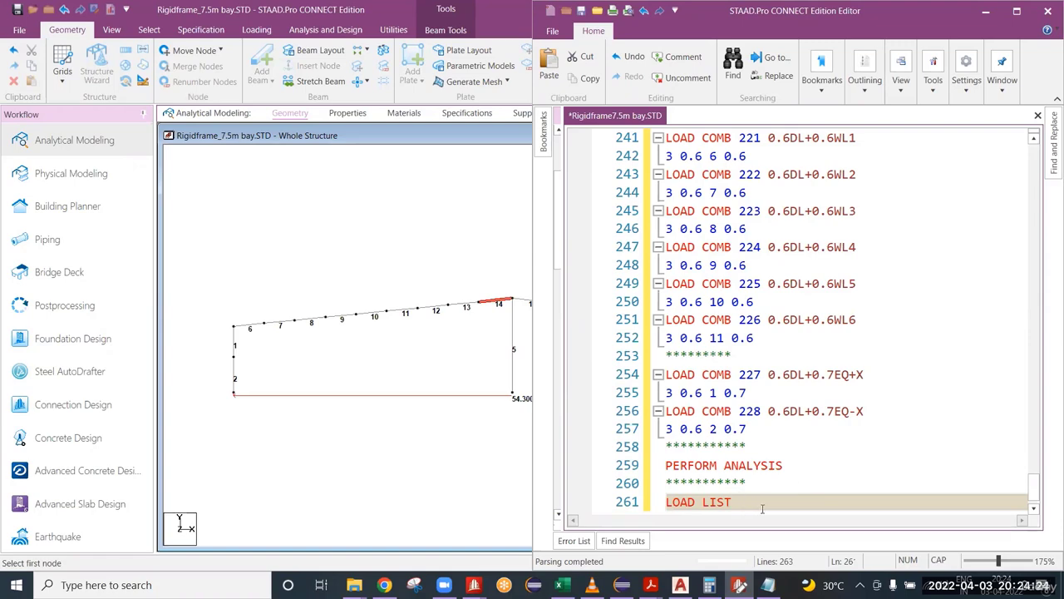
# Step: Look up the first and last load combination numbers of the ASCE 7-10 ASD and LRFD blocks
pyautogui.scroll(9, 761, 508)
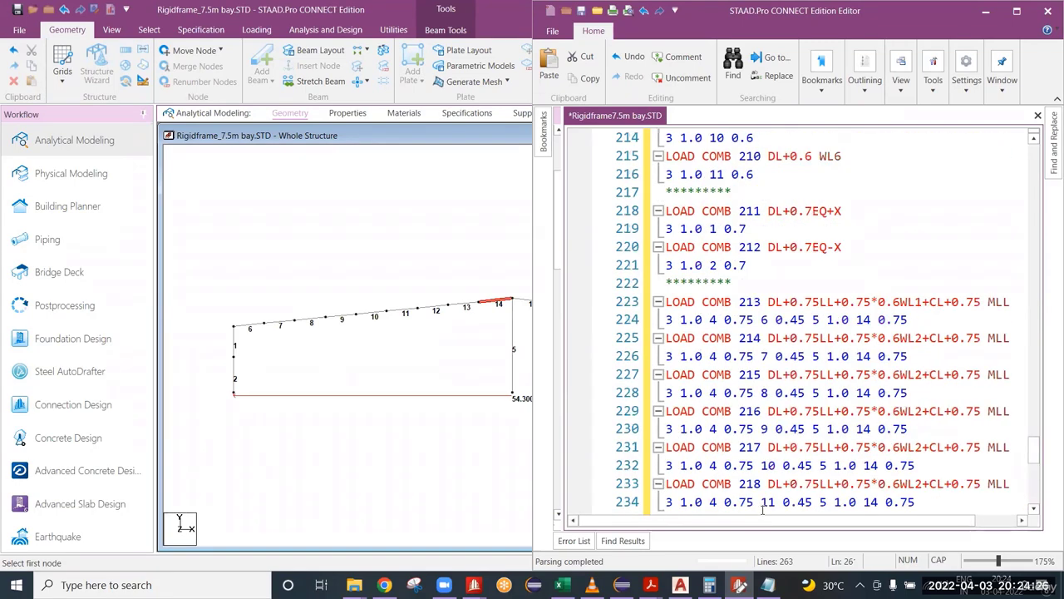
pyautogui.scroll(9, 765, 433)
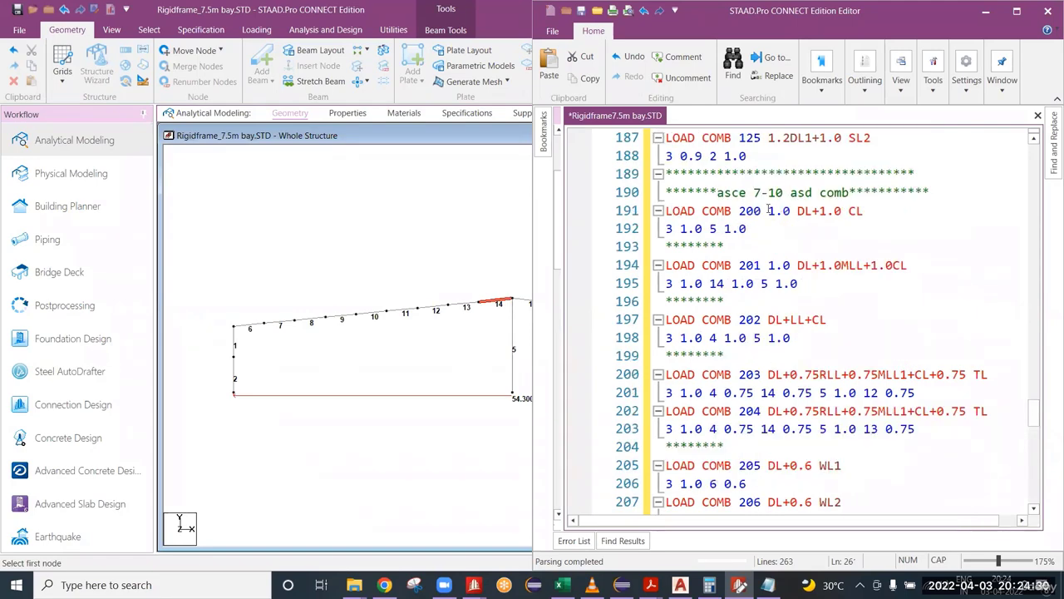
pyautogui.doubleClick(750, 211)
pyautogui.scroll(-11, 760, 264)
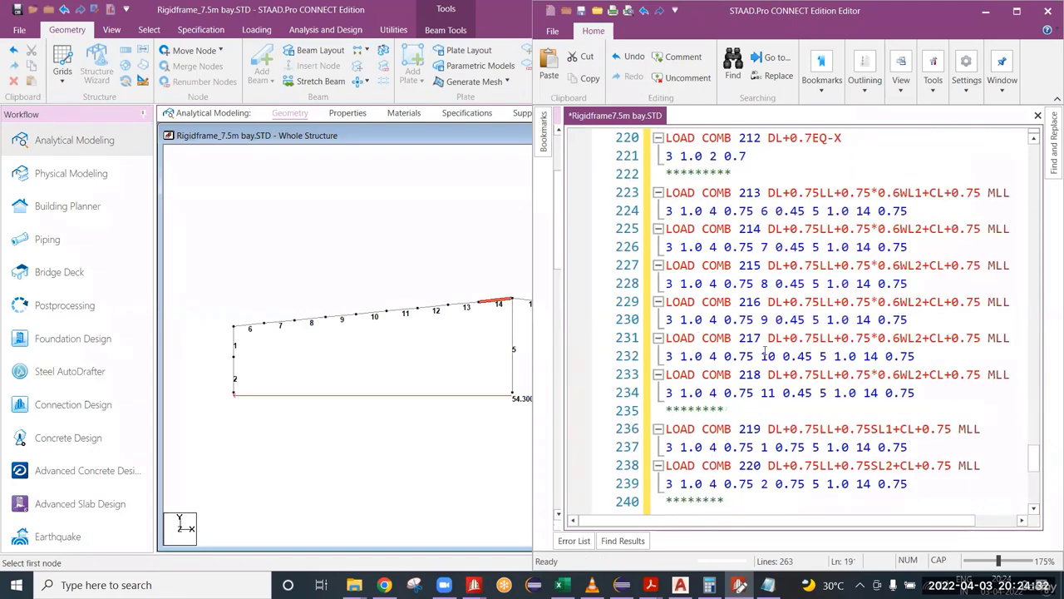
pyautogui.scroll(2, 773, 358)
pyautogui.scroll(-6, 762, 387)
pyautogui.scroll(-4, 762, 387)
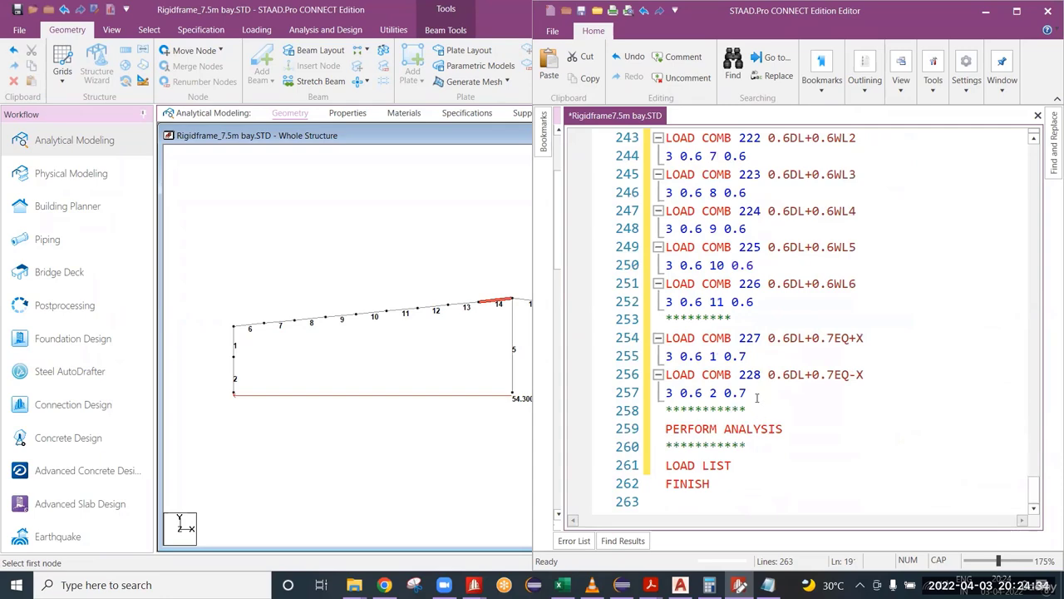
pyautogui.scroll(20, 756, 397)
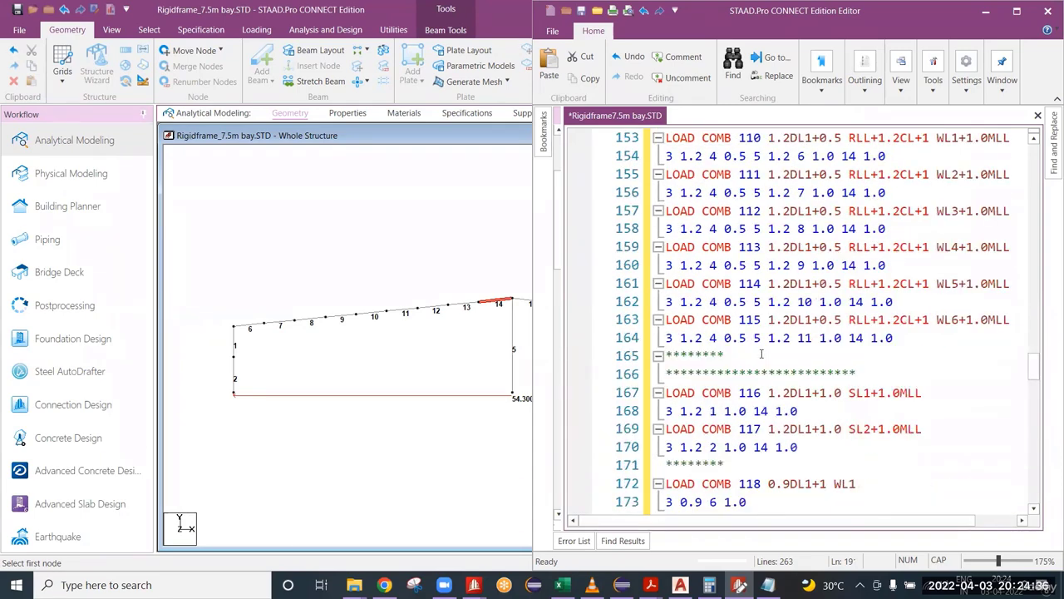
pyautogui.scroll(9, 761, 353)
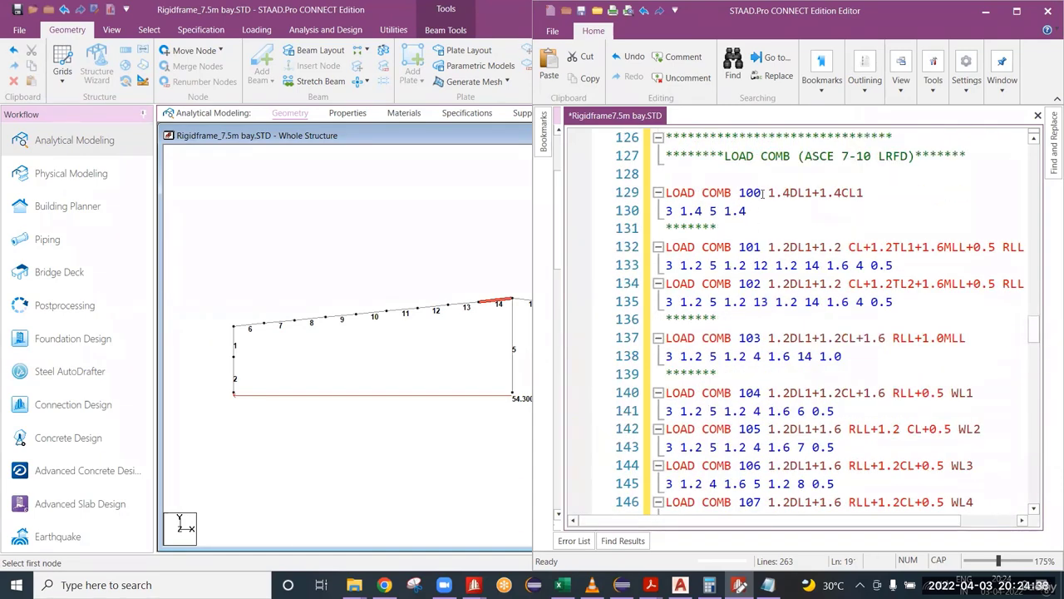
pyautogui.doubleClick(751, 193)
pyautogui.scroll(-19, 756, 349)
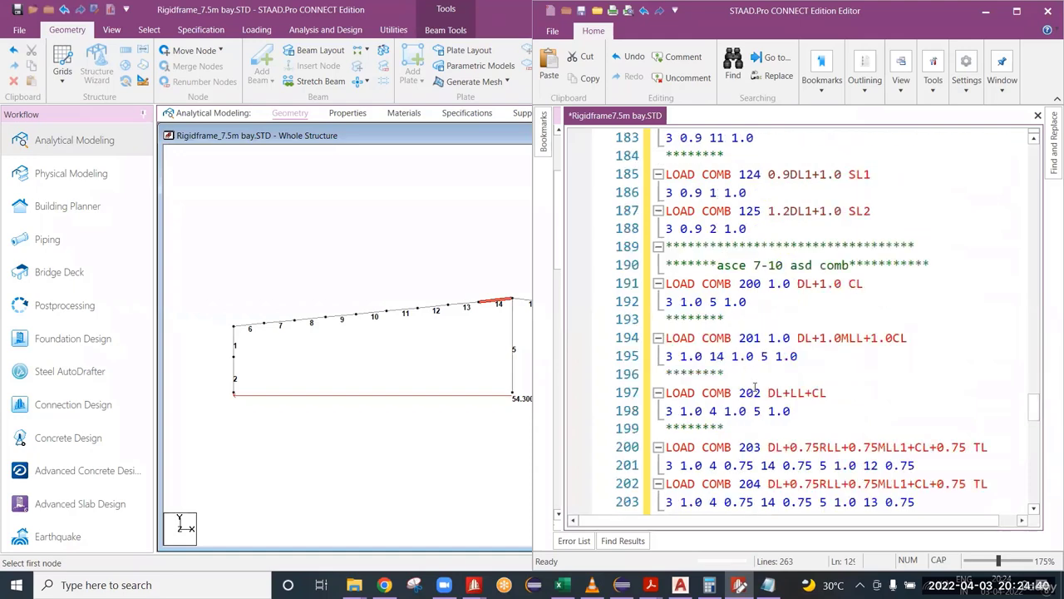
pyautogui.doubleClick(766, 210)
pyautogui.scroll(-20, 763, 333)
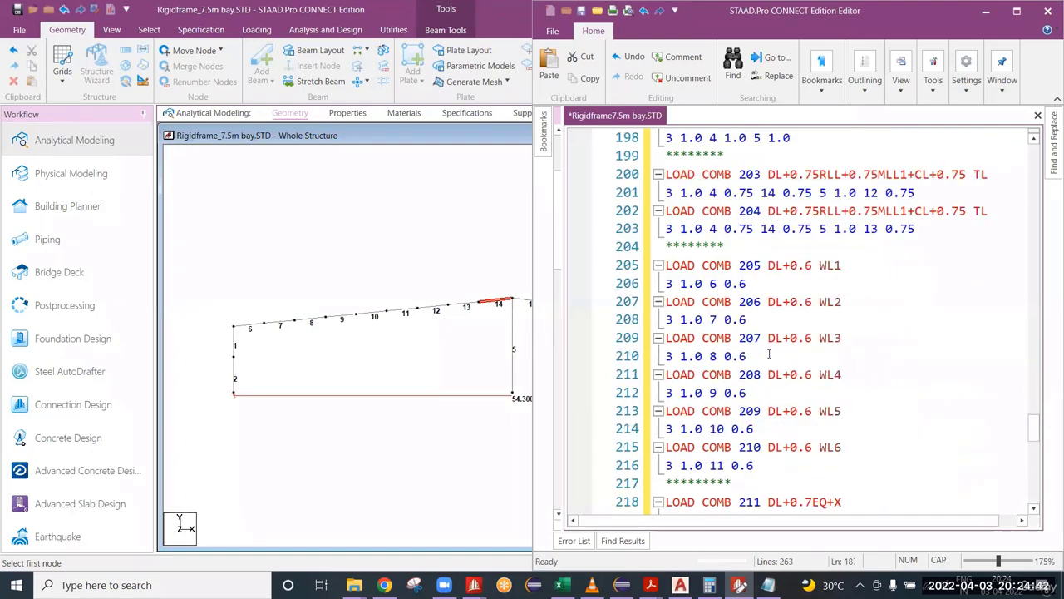
# Step: Complete the LOAD LIST command with the range 100 TO 125 and save the input file
pyautogui.click(747, 467)
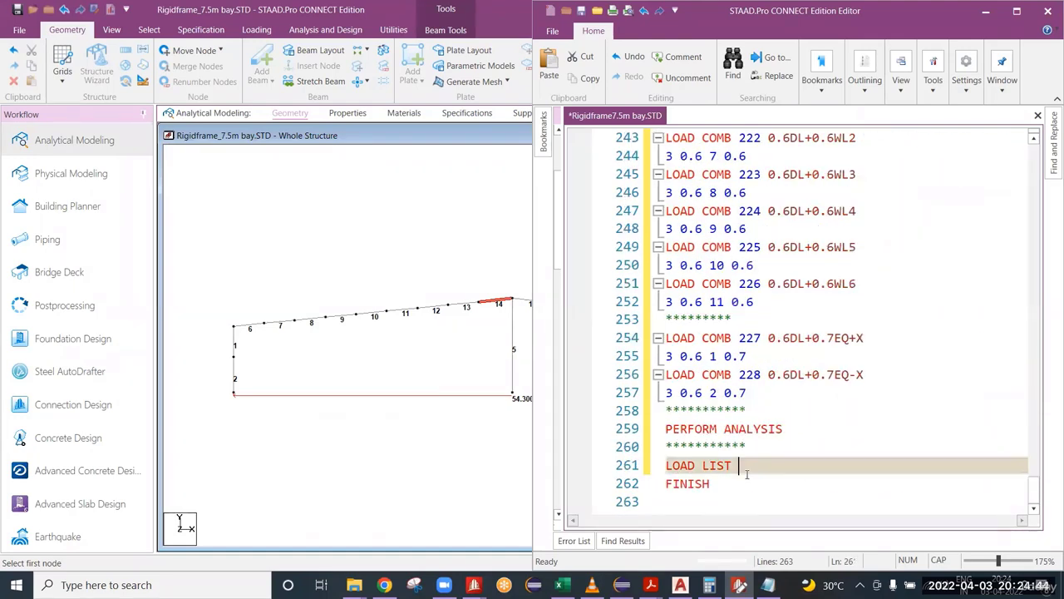
pyautogui.write('100 TO 125')
pyautogui.hotkey('ctrl', 's')
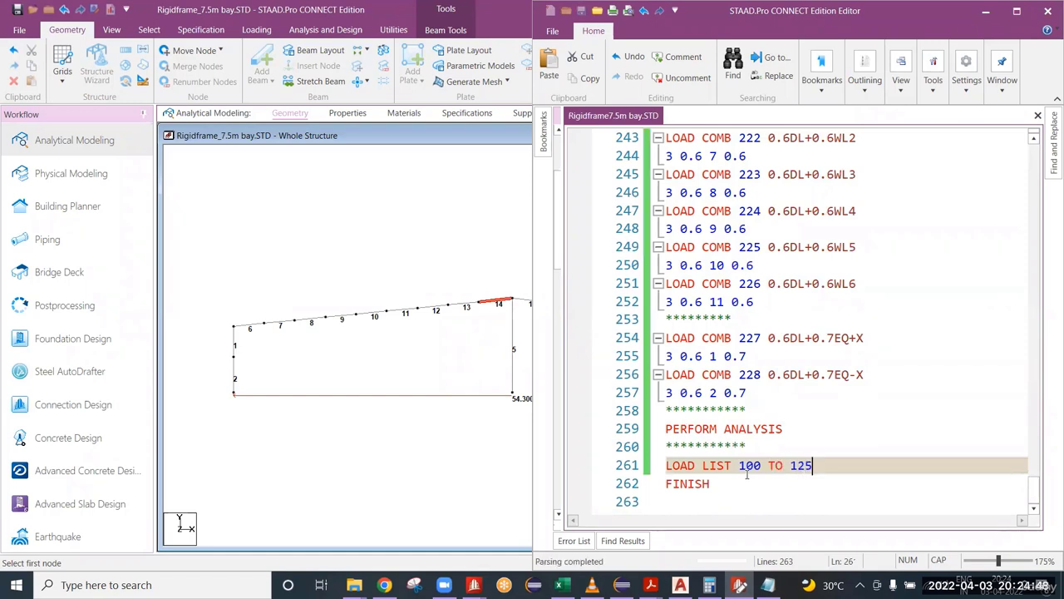
# Step: Add a row of asterisks below the load list, followed by a PARAMETER 1 command
pyautogui.press('Return')
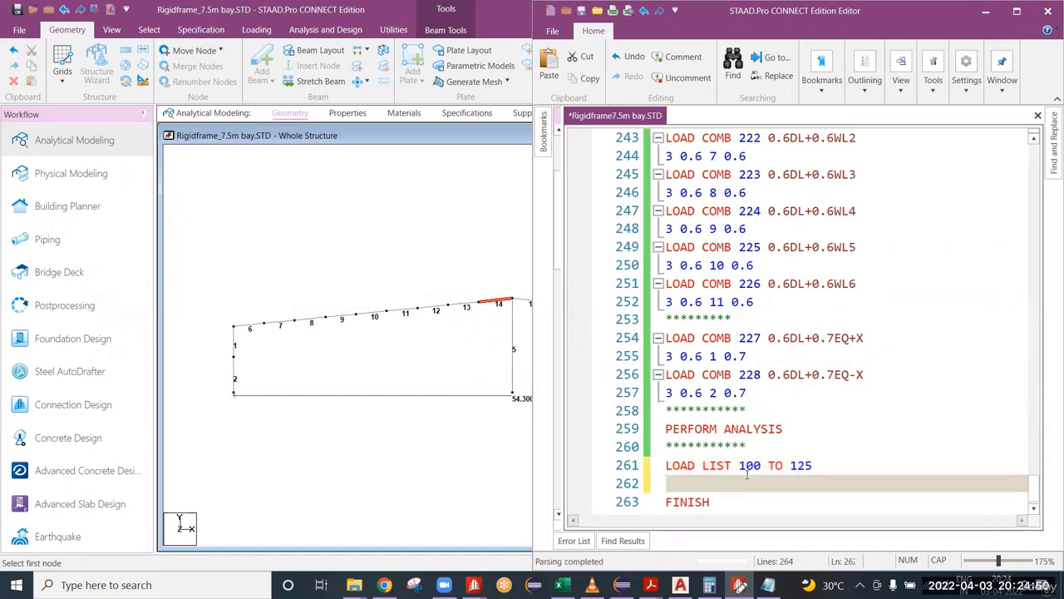
pyautogui.write('***********')
pyautogui.press('Return')
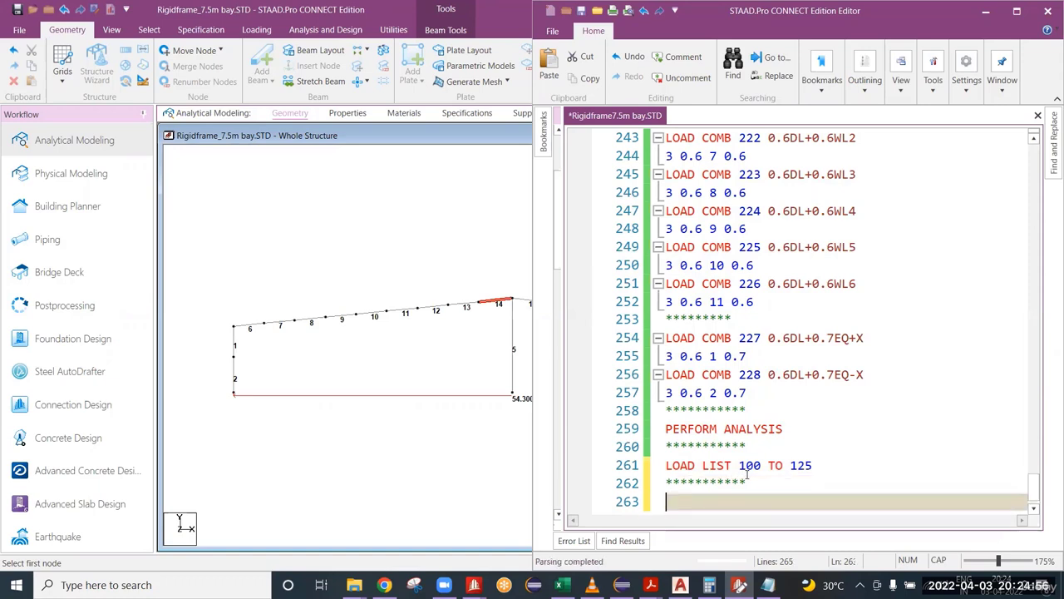
pyautogui.write('PA')
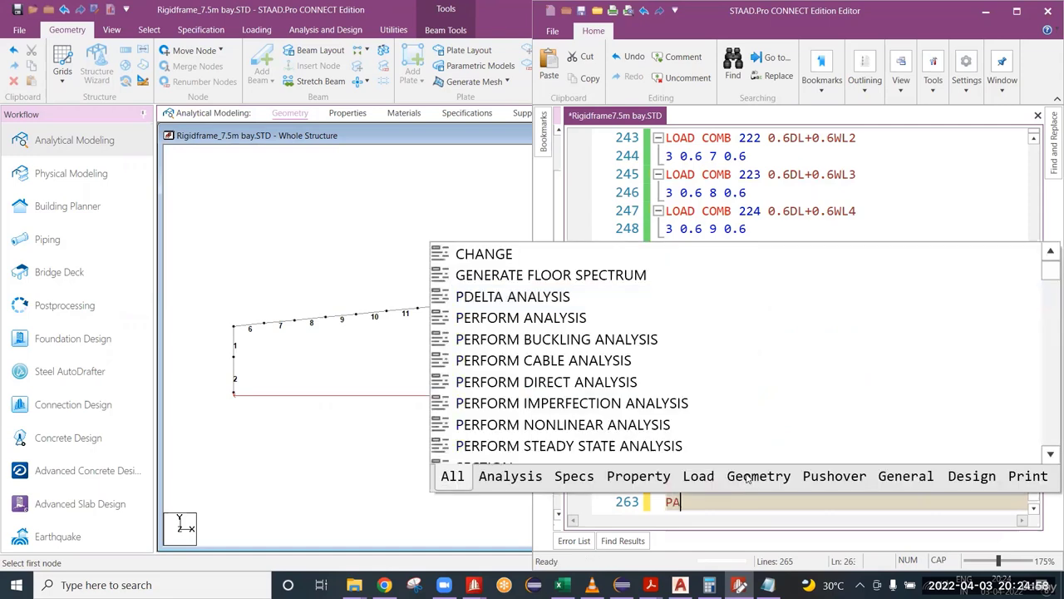
pyautogui.write('RAMETER')
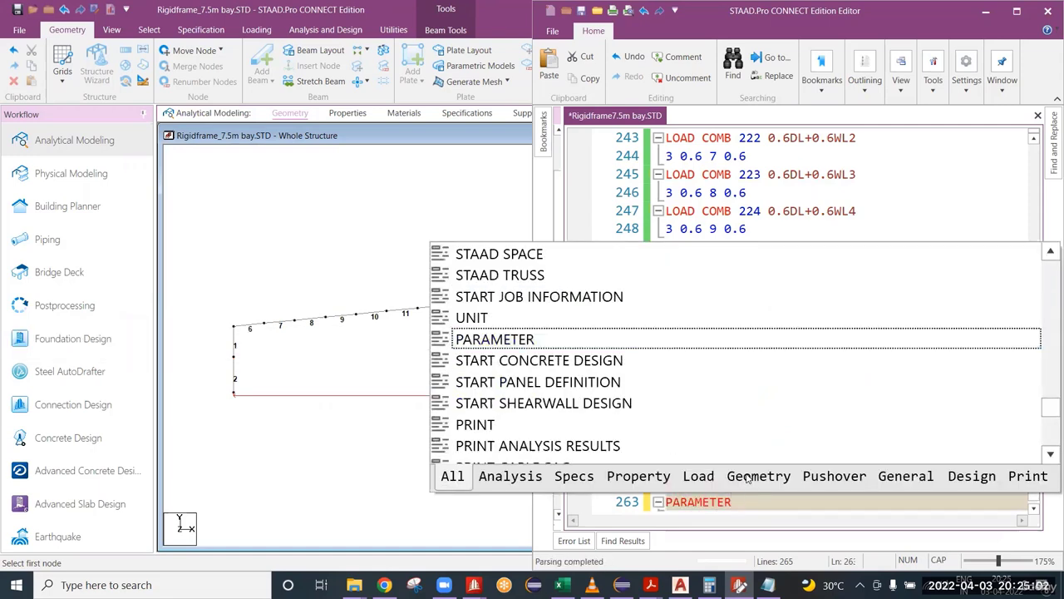
pyautogui.write(' 1')
pyautogui.press('Return')
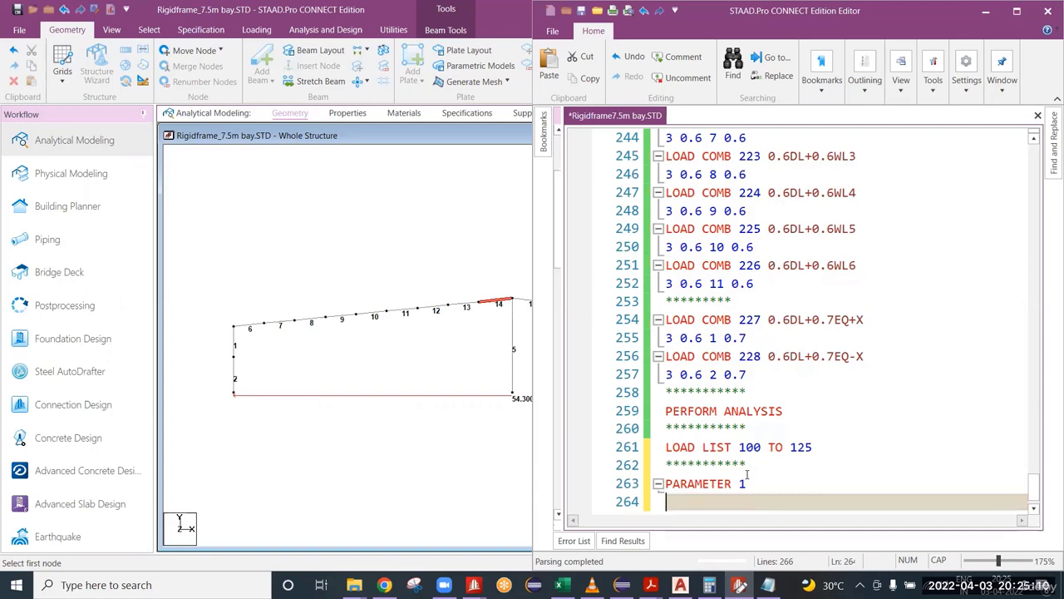
# Step: Specify the design code under PARAMETER 1 as CODE AISC UNIFIED 2010 and start a new line below it
pyautogui.write('CODE ')
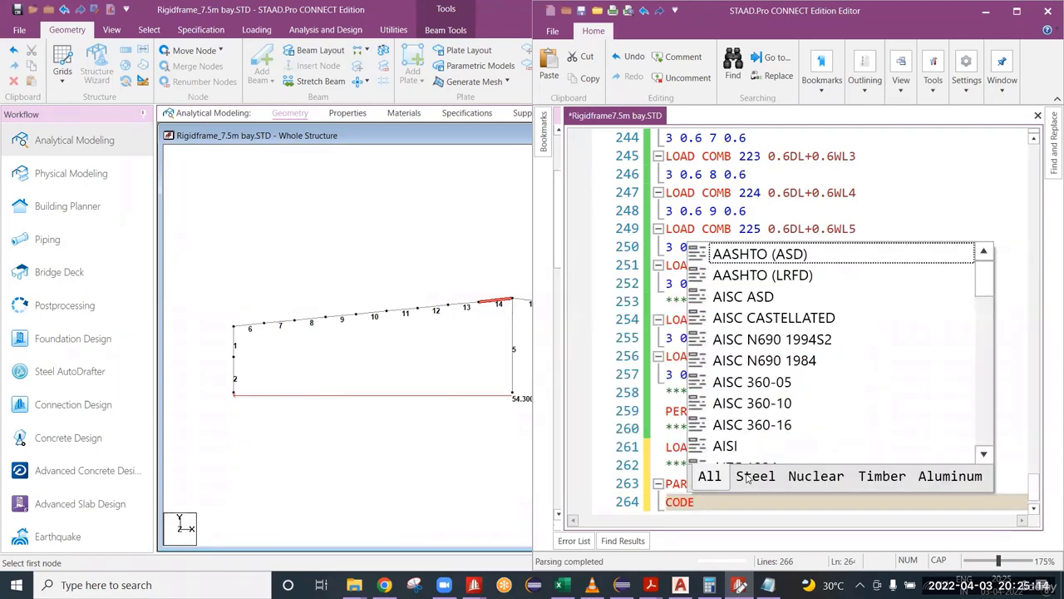
pyautogui.write('A')
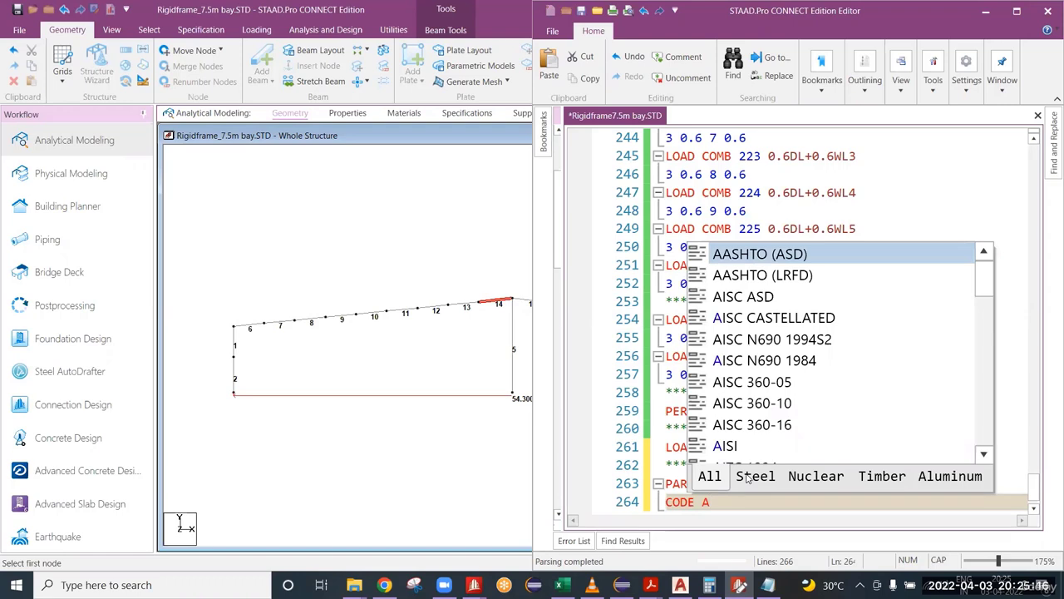
pyautogui.write('ISC')
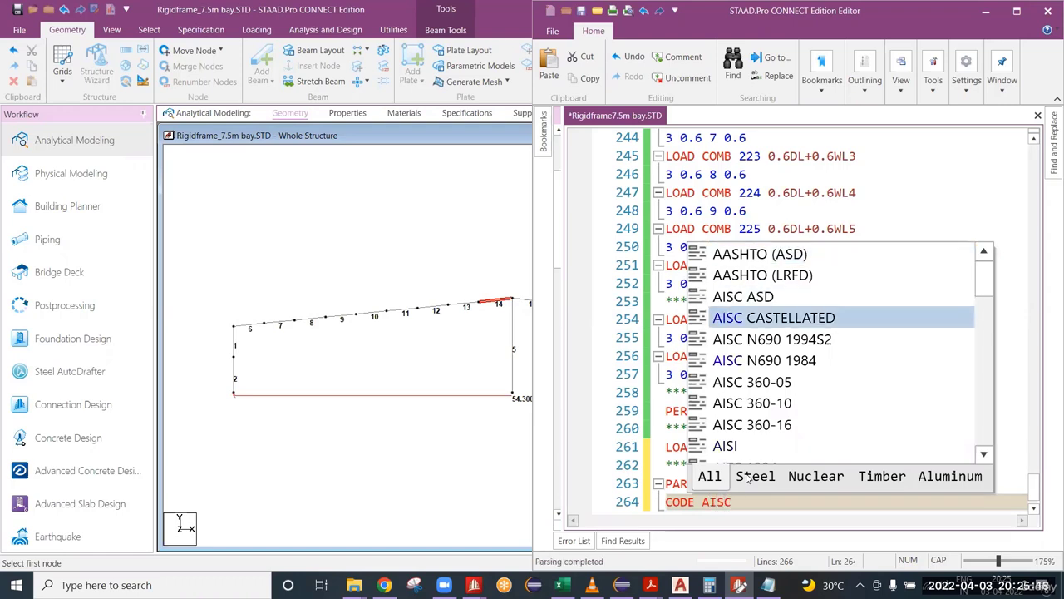
pyautogui.write(' UNI')
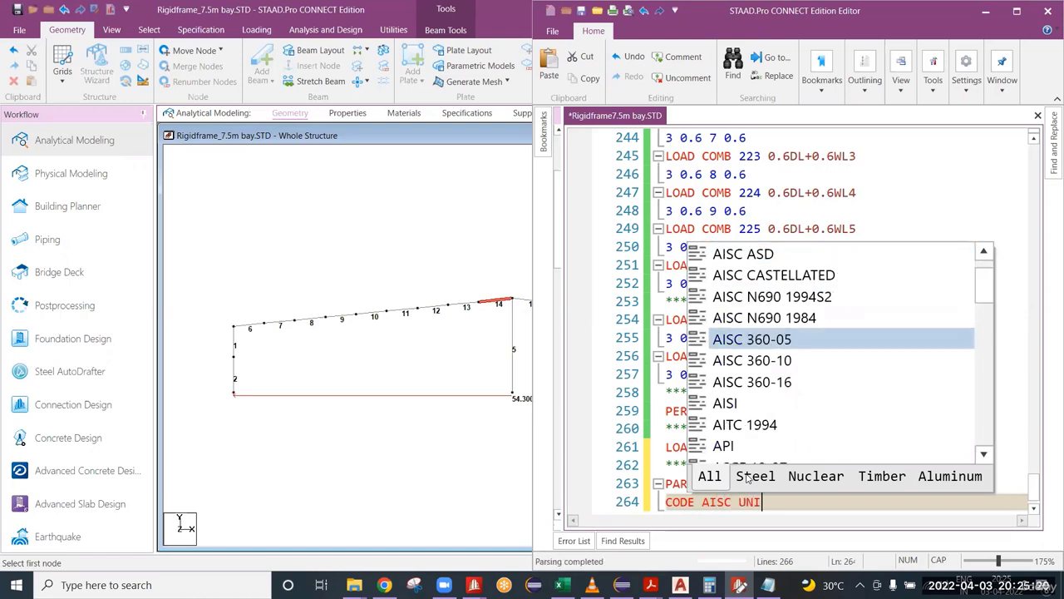
pyautogui.write('FIED')
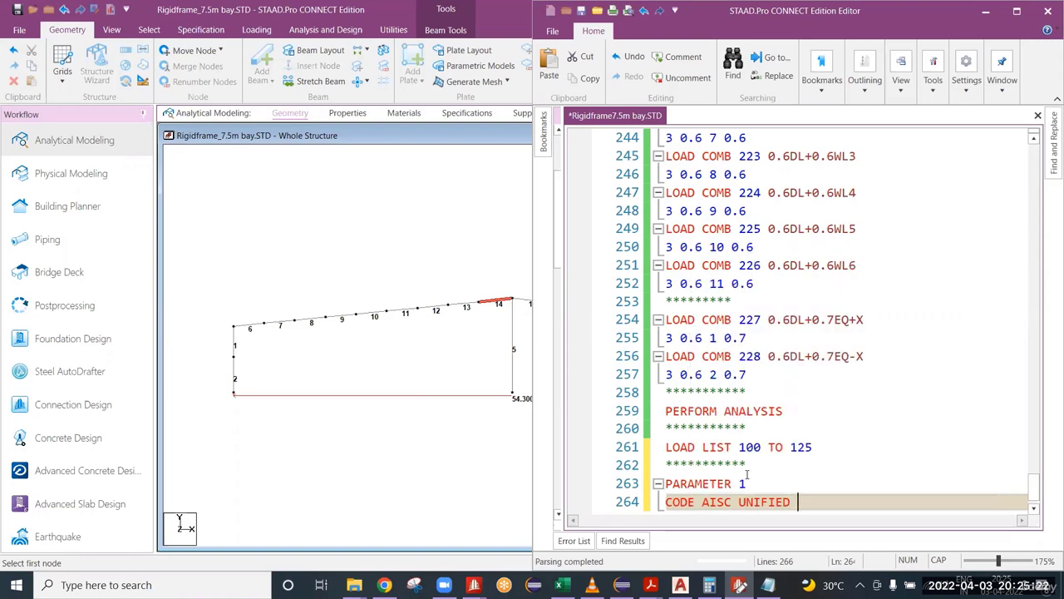
pyautogui.write('2010')
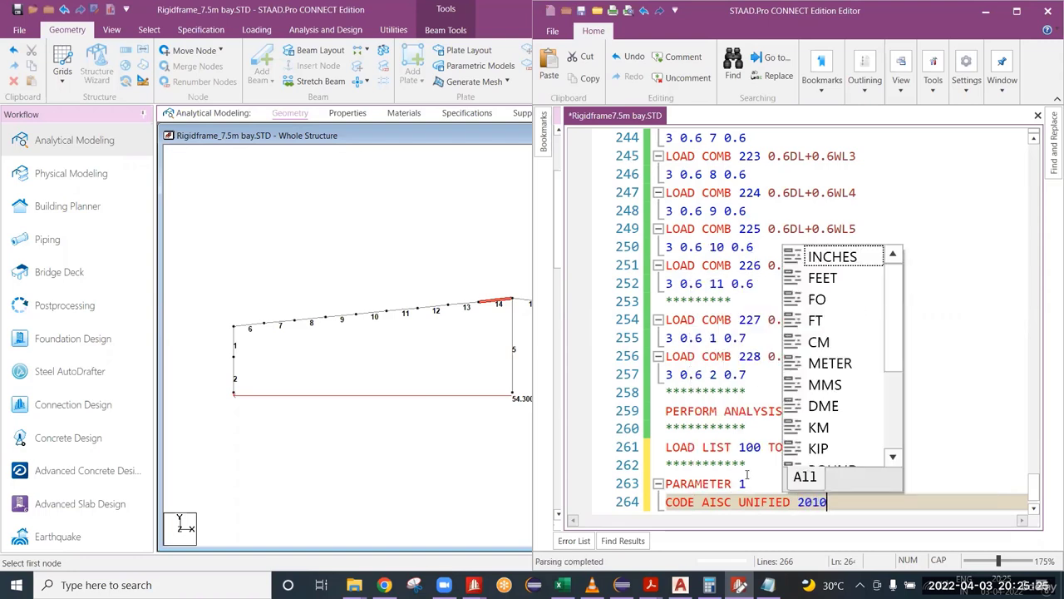
pyautogui.press('Return')
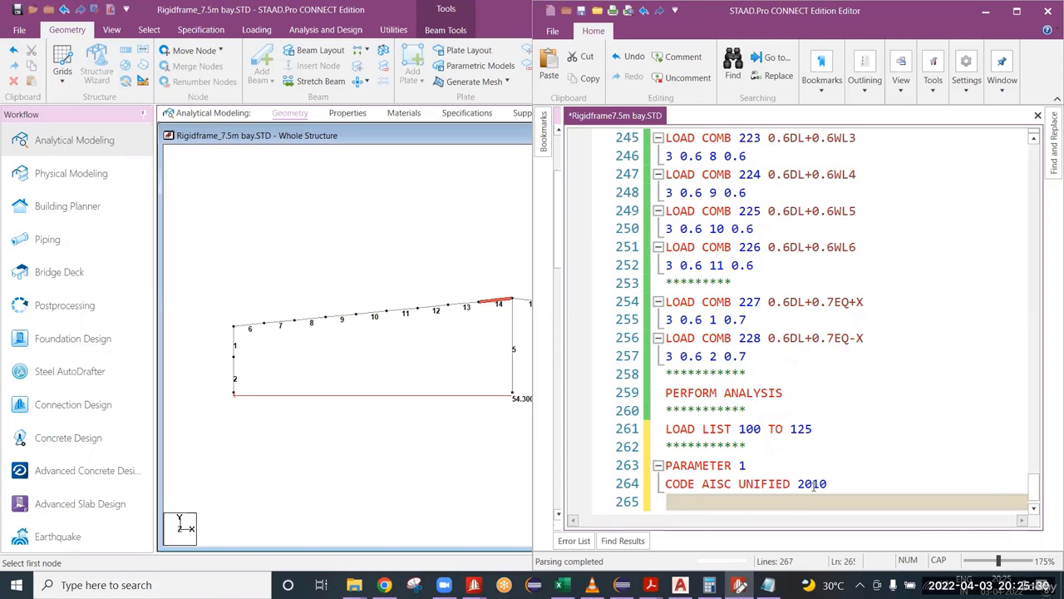
# Step: Highlight the end of the design code line and switch to the ANSI-AISC 360-10 specification PDF in Acrobat Reader
pyautogui.moveTo(827, 483); pyautogui.dragTo(762, 483)
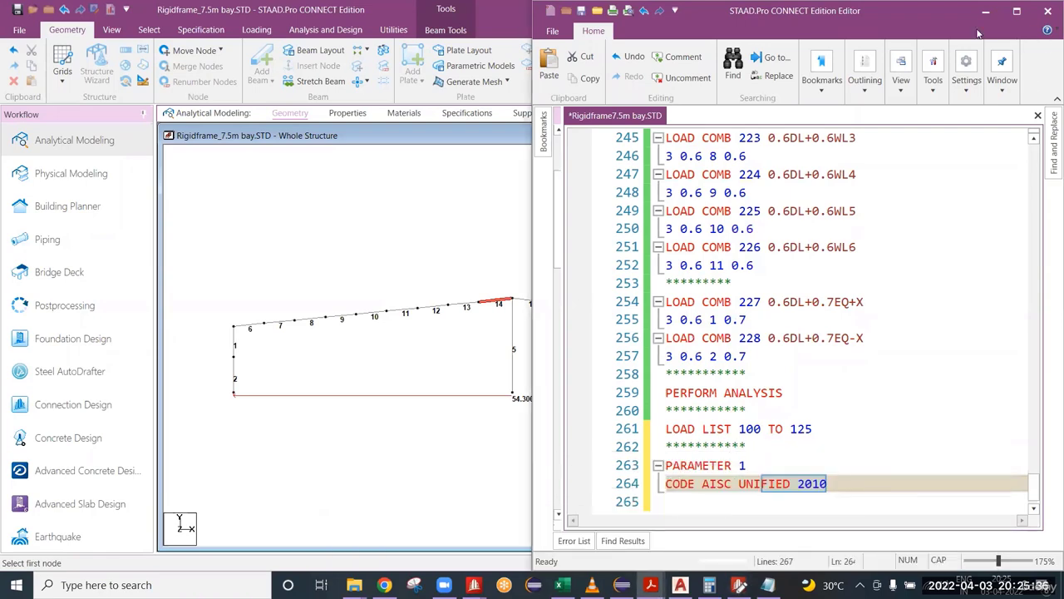
pyautogui.hotkey('alt', 'Tab')
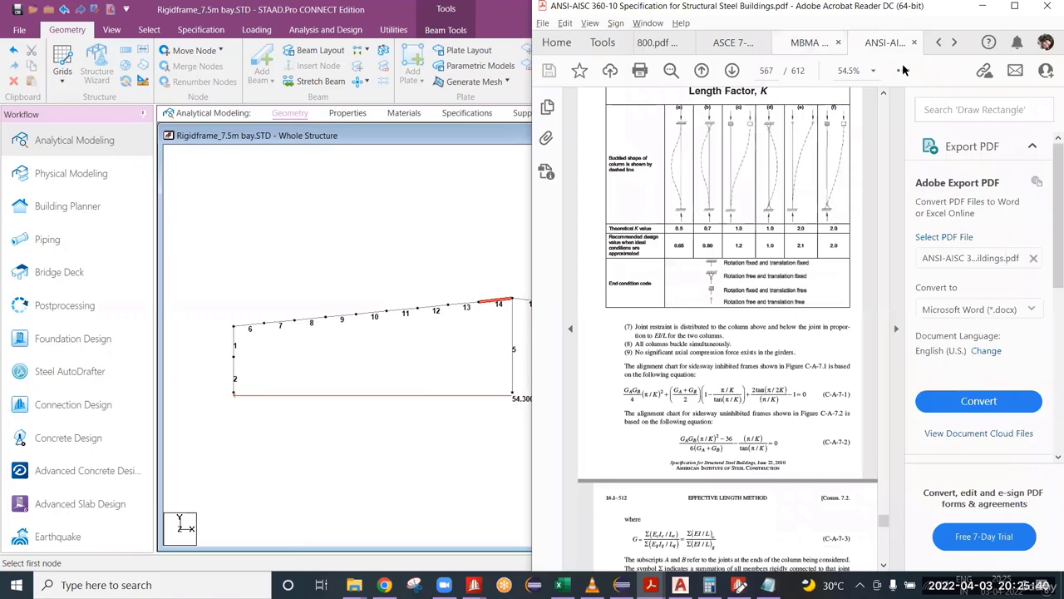
pyautogui.press('alt')
pyautogui.press('Right')
pyautogui.press('Right')
pyautogui.press('Right')
pyautogui.press('Left')
pyautogui.press('Left')
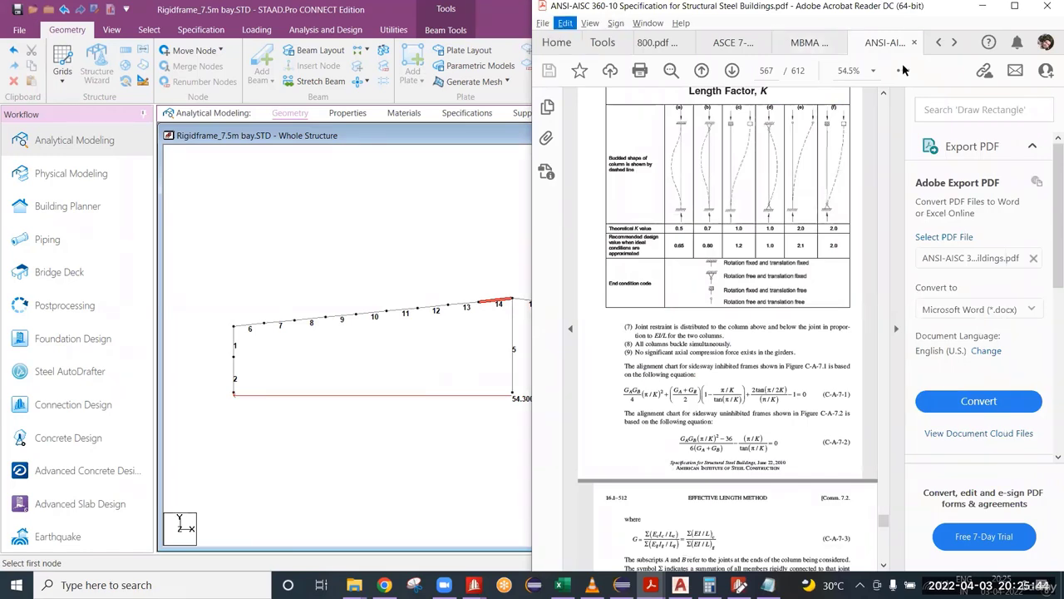
pyautogui.press('Escape')
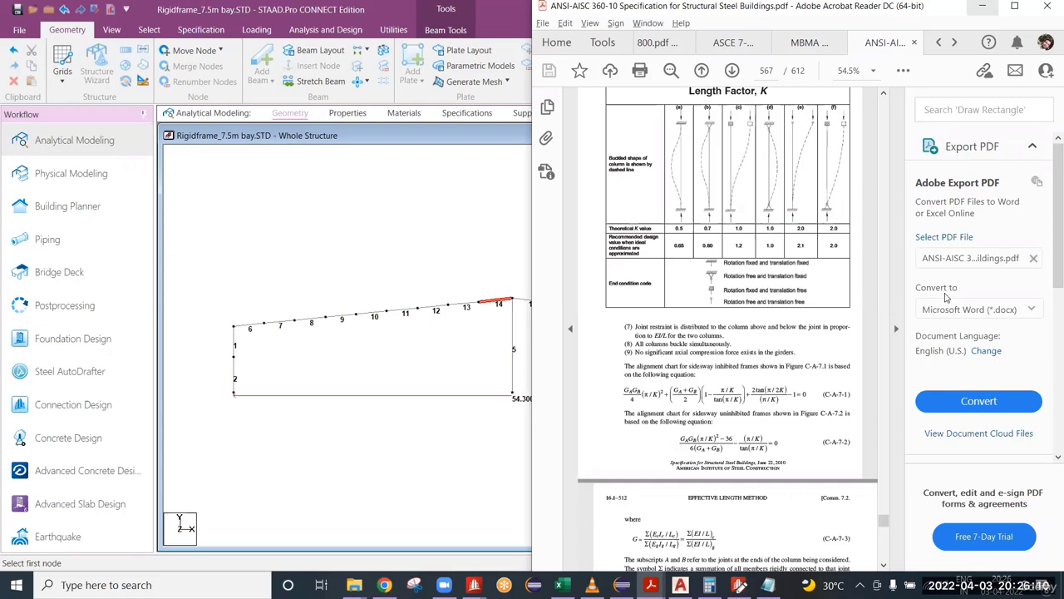
# Step: Switch back to the STAAD editor and add a METHOD LRFD line below CODE AISC UNIFIED 2010, followed by a new line
pyautogui.click(979, 6)
pyautogui.click(739, 584)
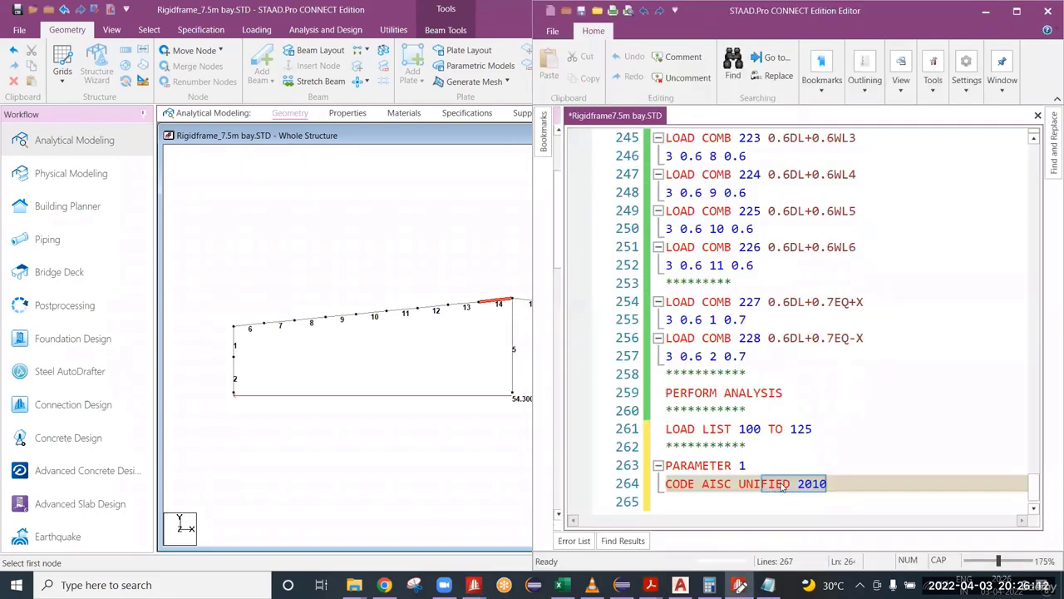
pyautogui.moveTo(827, 489); pyautogui.dragTo(802, 494)
pyautogui.click(834, 484)
pyautogui.scroll(-1, 838, 486)
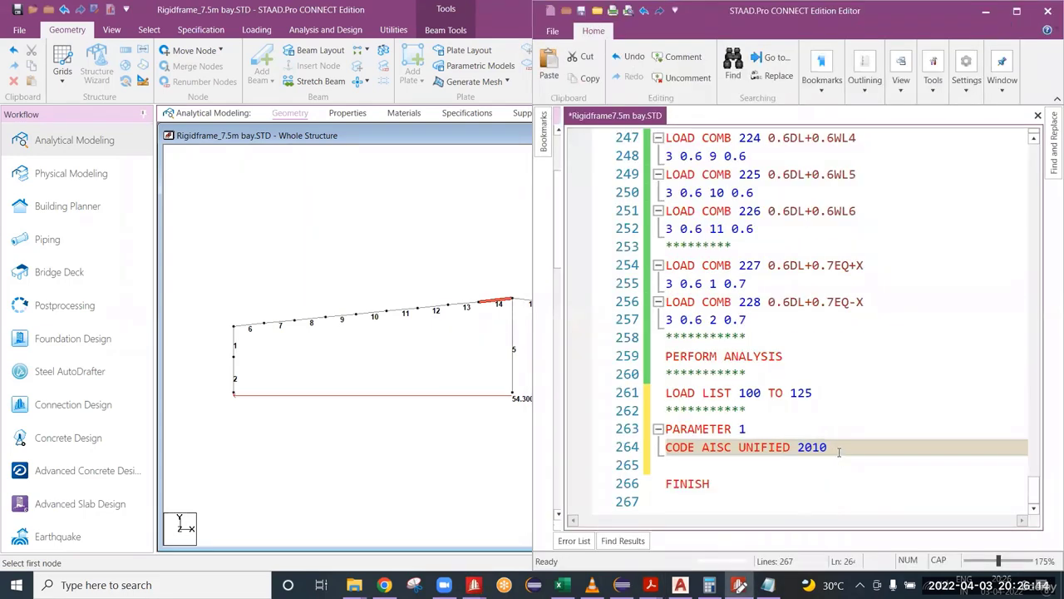
pyautogui.press('Return')
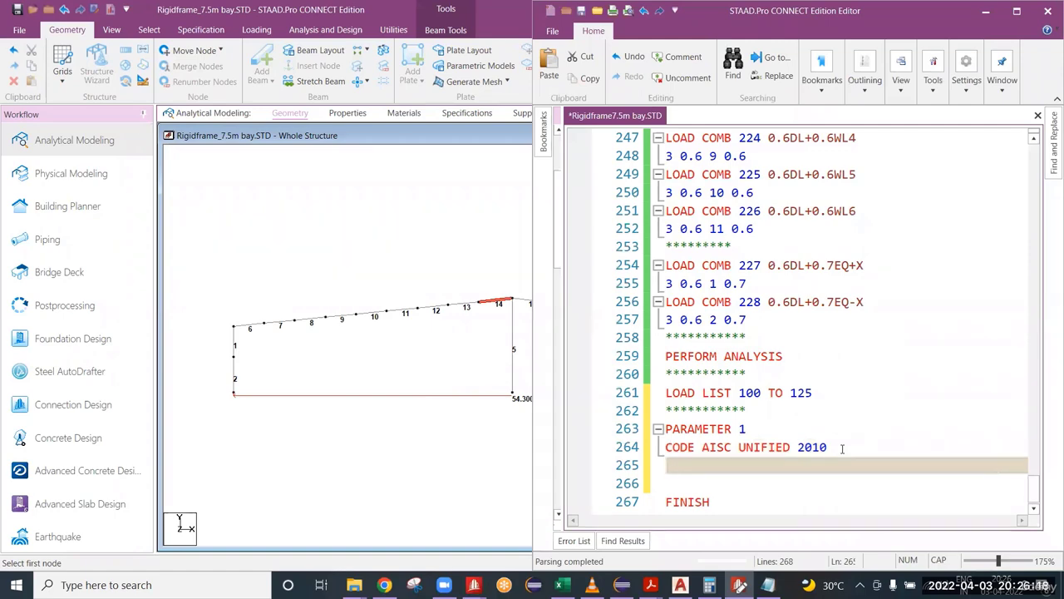
pyautogui.write('METH')
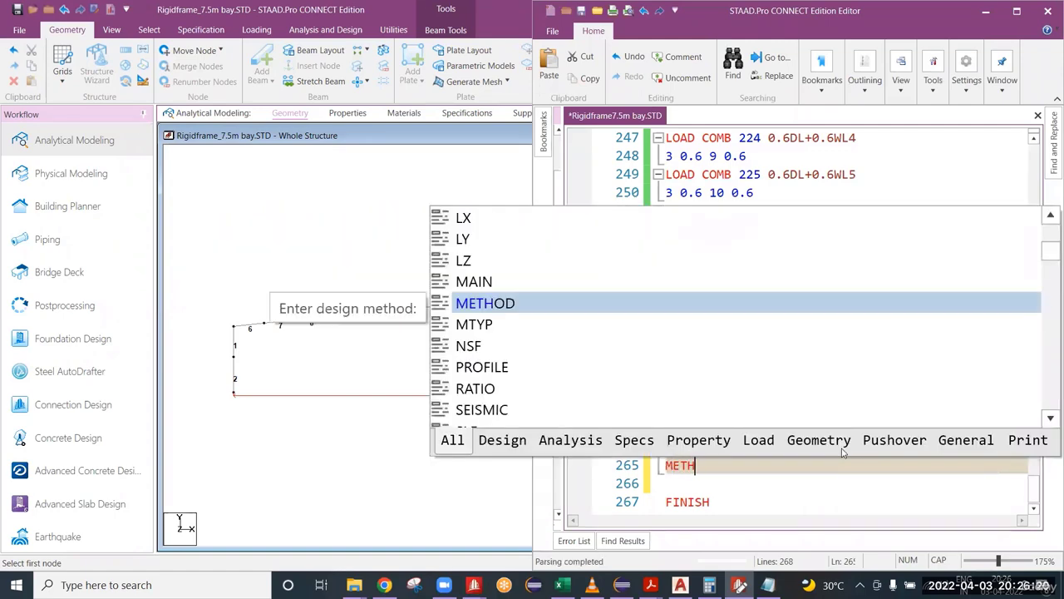
pyautogui.write('OD ')
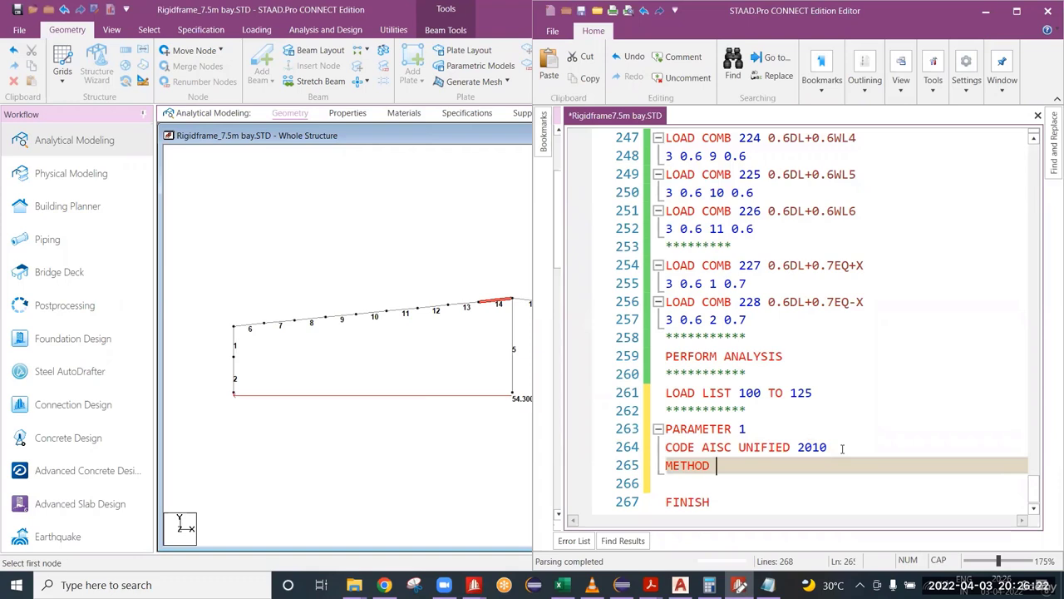
pyautogui.write('LRFD')
pyautogui.press('Return')
# Step: Add the parameter TRACK 0 ALL below the METHOD LRFD line and save the input file
pyautogui.moveTo(817, 393); pyautogui.dragTo(731, 392)
pyautogui.moveTo(747, 466); pyautogui.dragTo(716, 466)
pyautogui.scroll(-1, 706, 488)
pyautogui.click(677, 453)
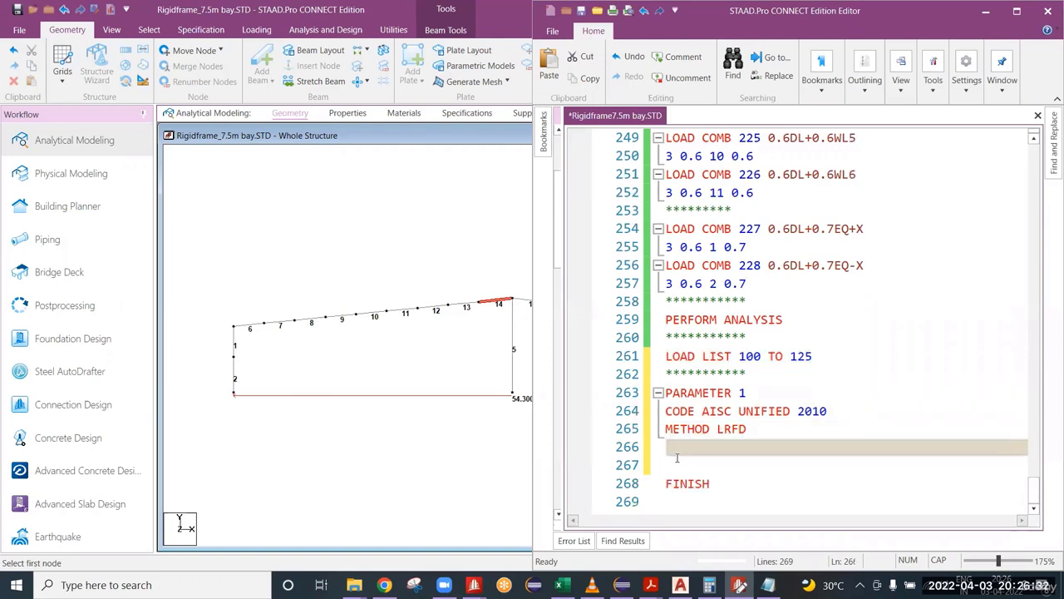
pyautogui.write('TRA')
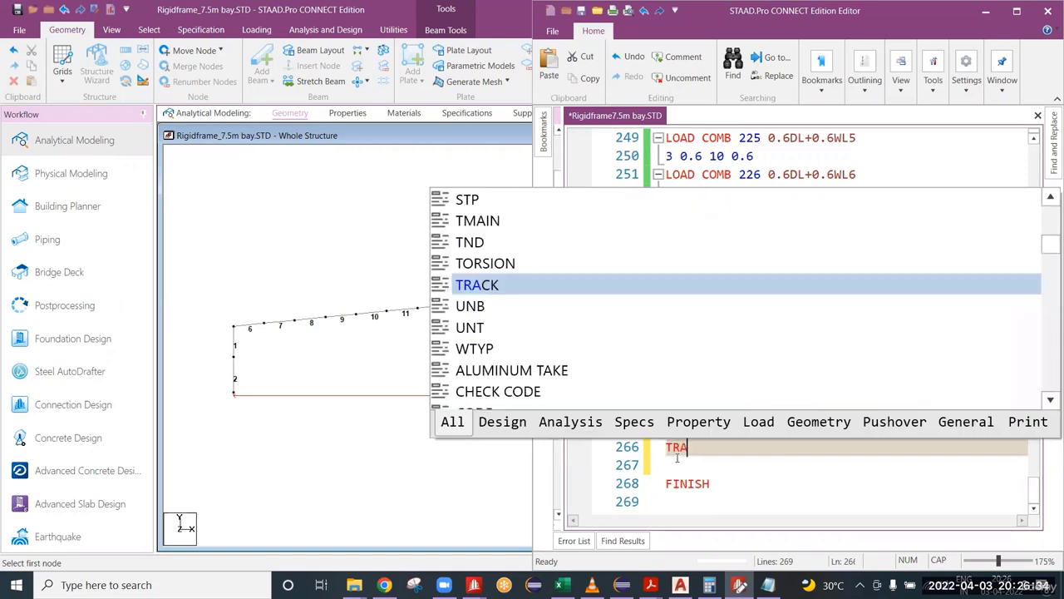
pyautogui.write('CK 0 ALL')
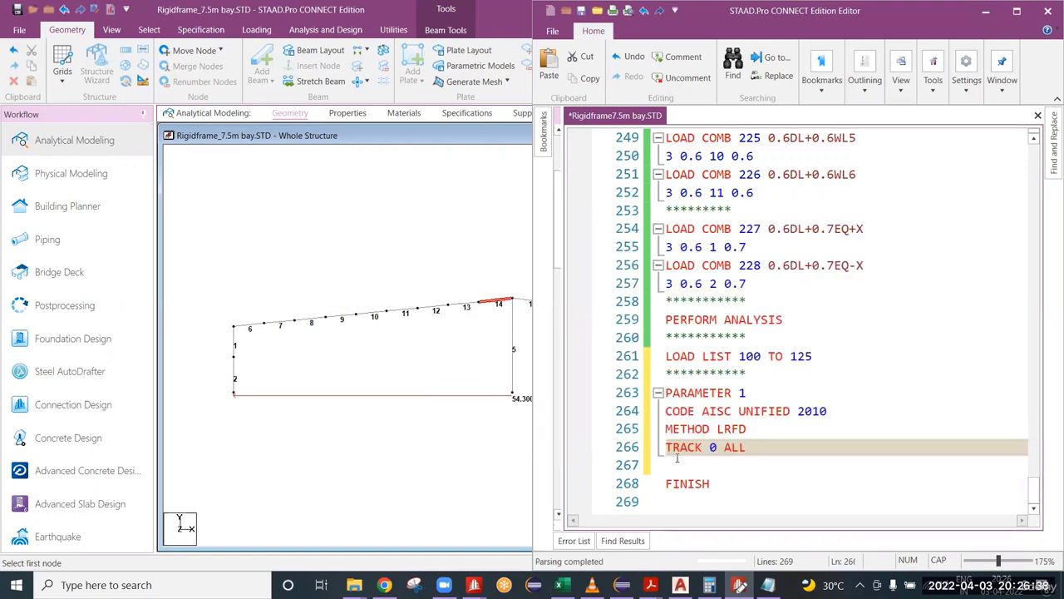
pyautogui.hotkey('ctrl', 's')
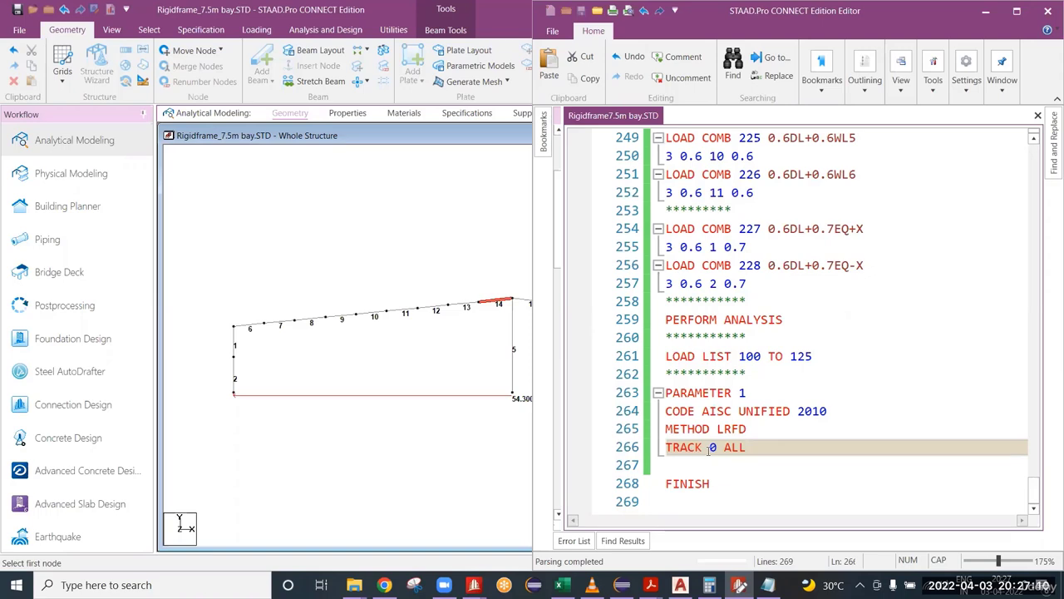
# Step: Add the parameter CB 0 ALL on the line below TRACK 0 ALL and save the input file
pyautogui.doubleClick(714, 450)
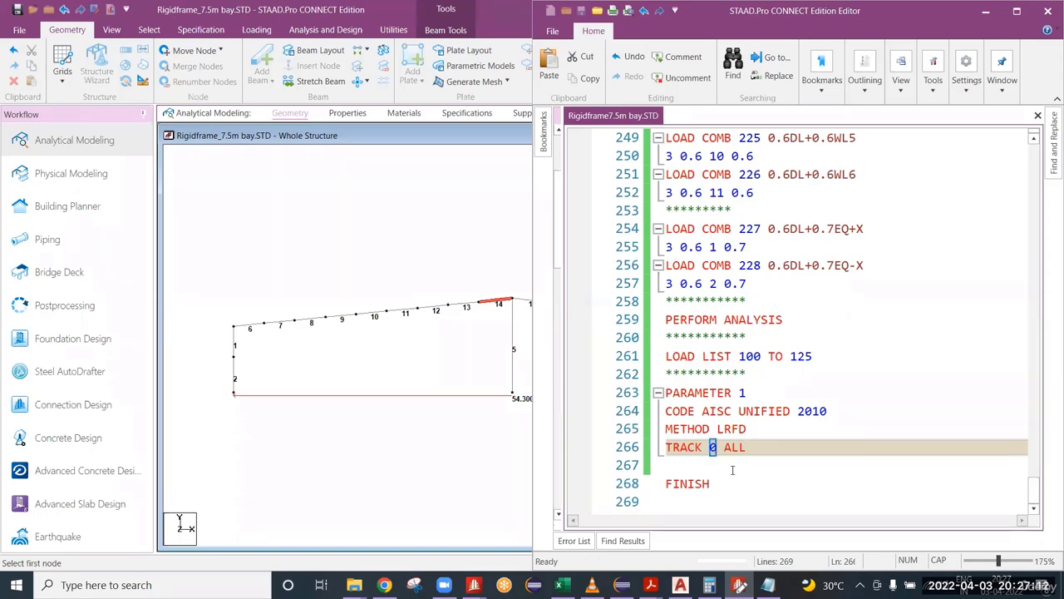
pyautogui.click(686, 463)
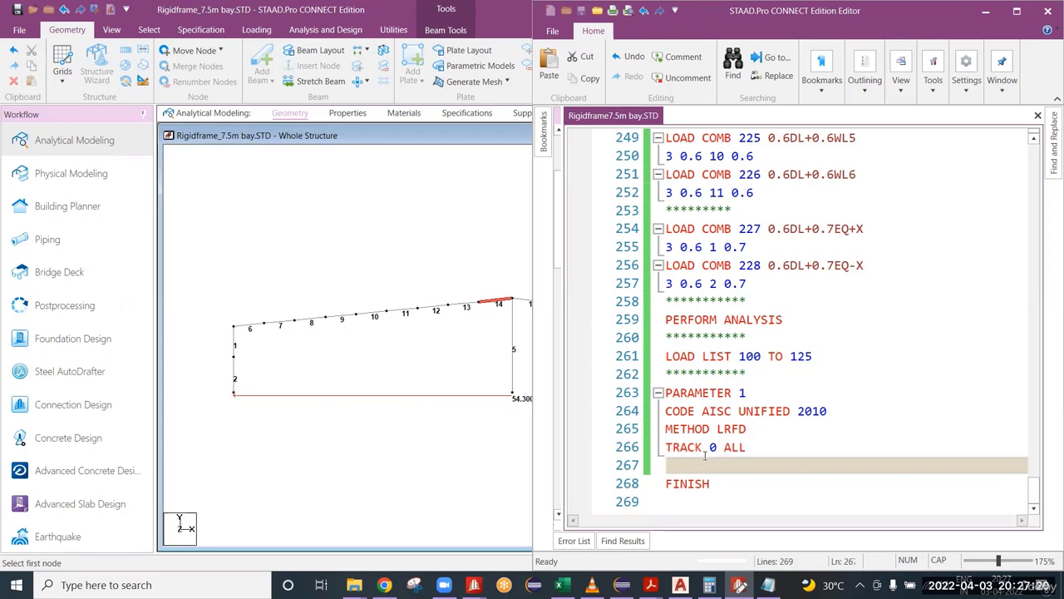
pyautogui.write('CB')
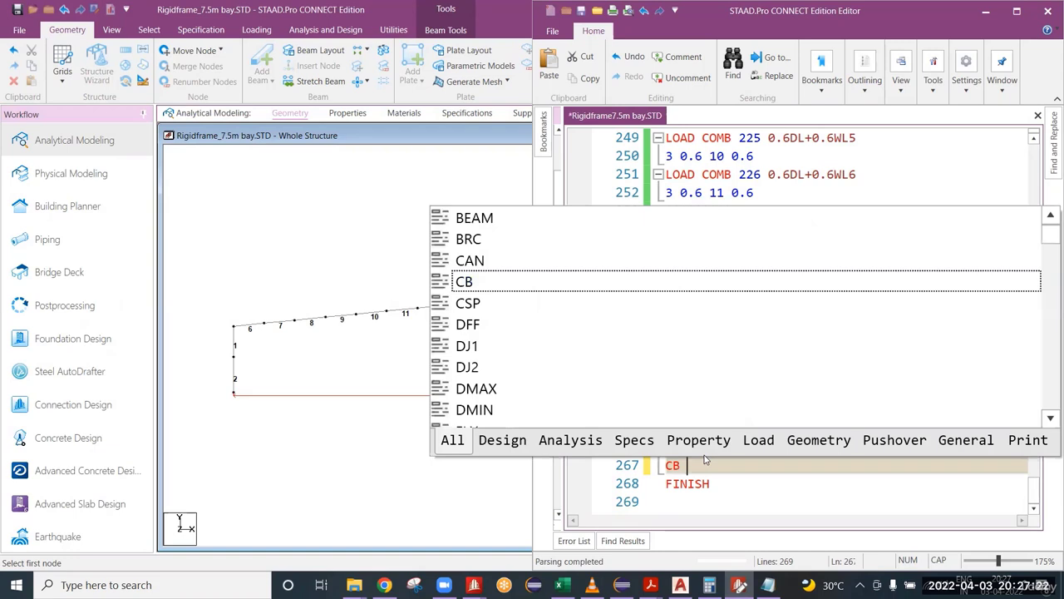
pyautogui.write(' 0 AL')
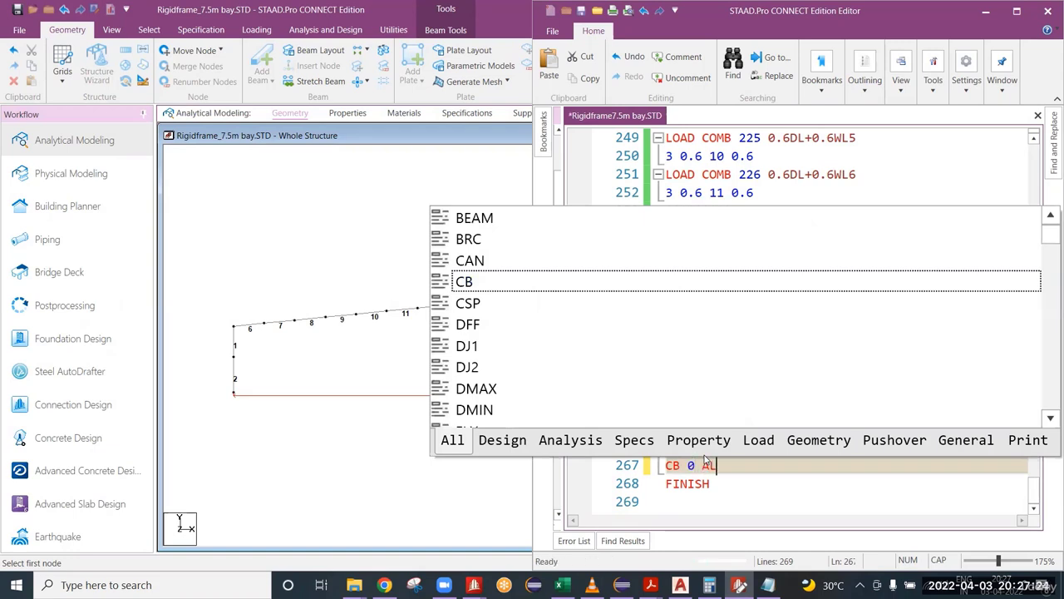
pyautogui.write('L')
pyautogui.hotkey('ctrl', 's')
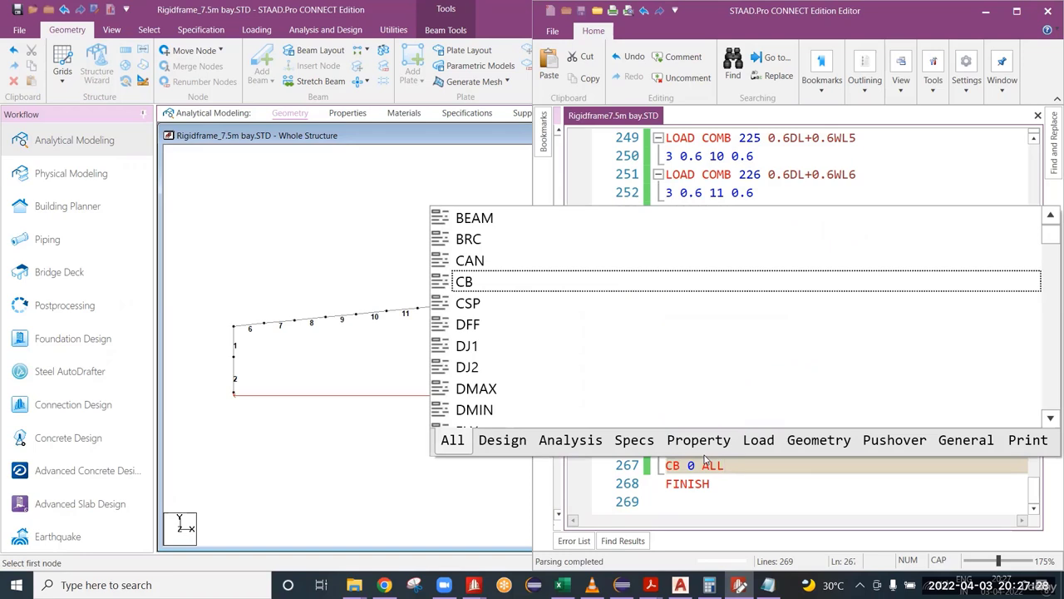
pyautogui.click(732, 470)
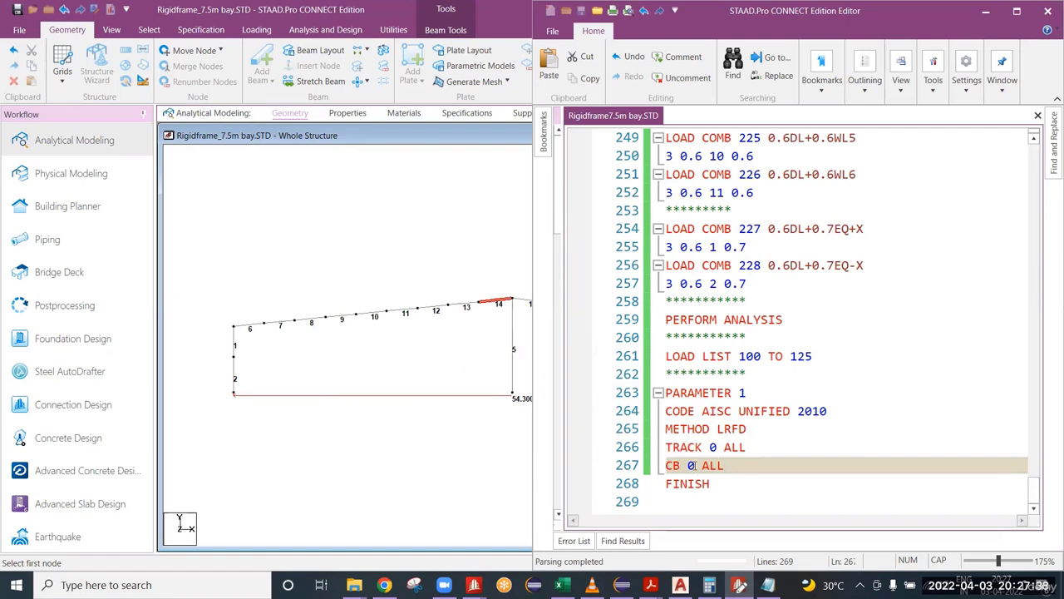
# Step: Highlight the CB parameter name and its value in turn on the CB 0 ALL line
pyautogui.moveTo(694, 466); pyautogui.dragTo(666, 466)
pyautogui.click(697, 470)
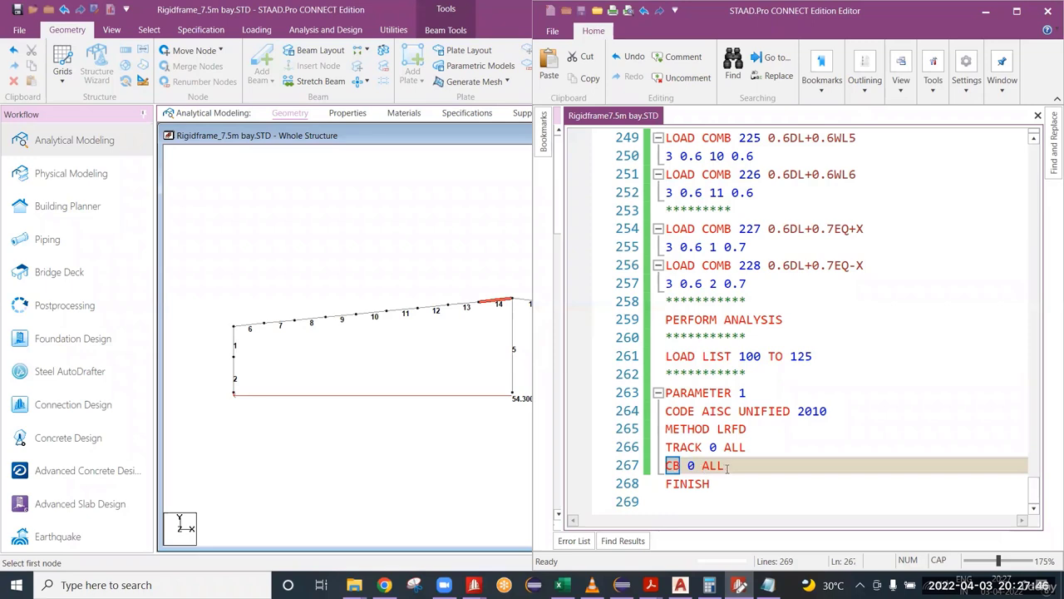
pyautogui.press('End')
pyautogui.doubleClick(690, 466)
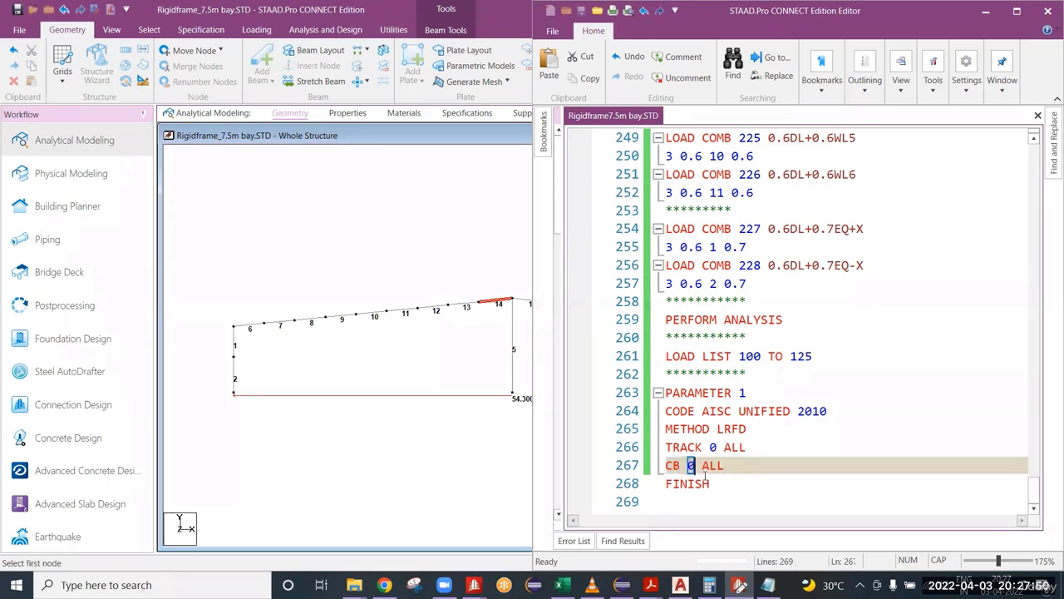
pyautogui.press('End')
pyautogui.doubleClick(692, 467)
pyautogui.click(732, 469)
# Step: Add the parameter BEAM 1 ALL on a new line below CB 0 ALL and save the input file
pyautogui.press('Return')
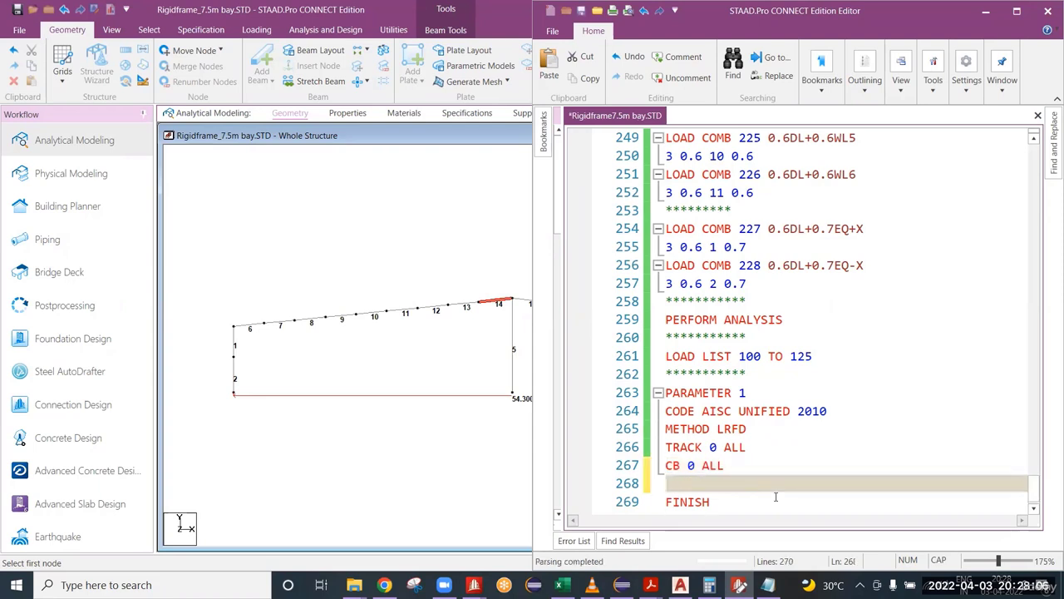
pyautogui.write('BEAM 1 ')
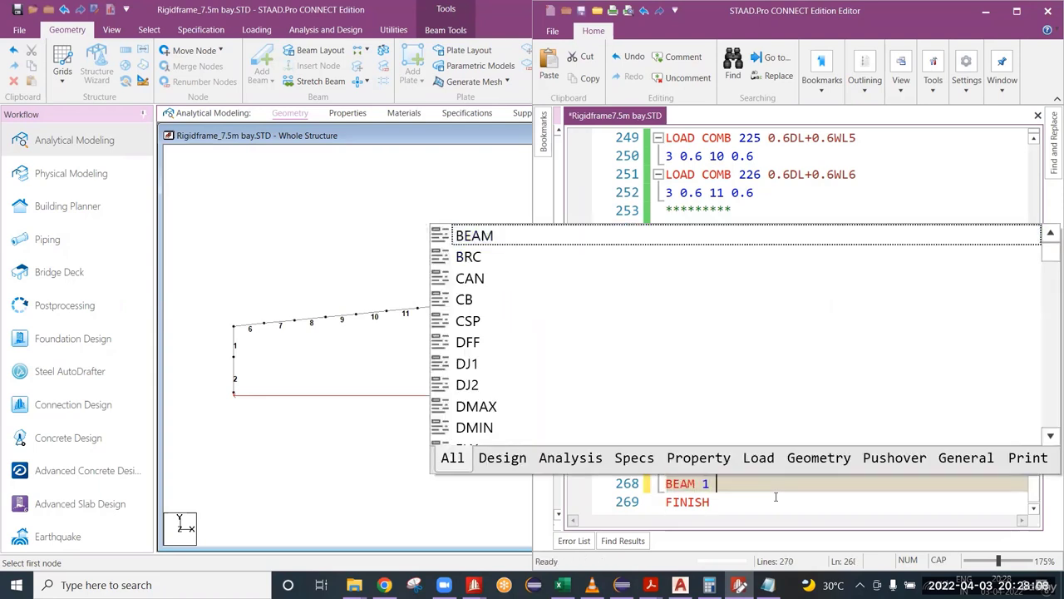
pyautogui.write('ALL')
pyautogui.hotkey('ctrl', 's')
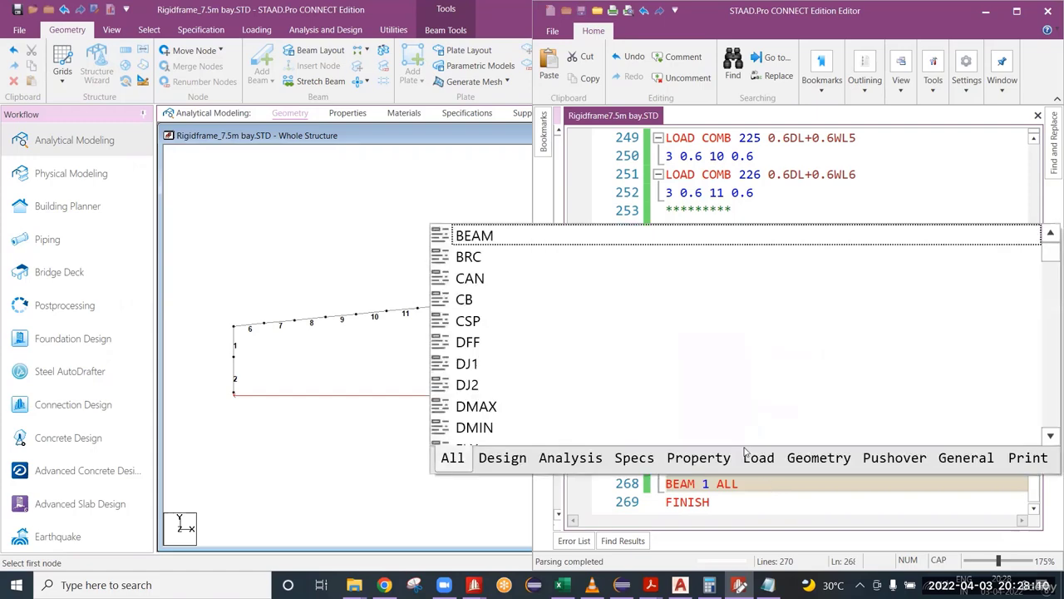
pyautogui.press('Escape')
pyautogui.scroll(-1, 761, 488)
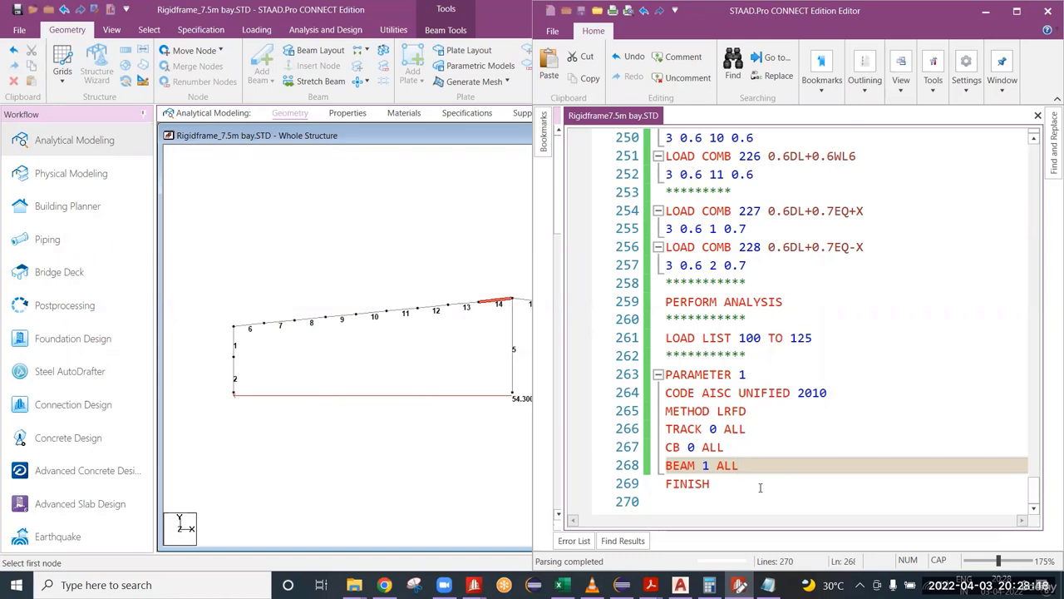
# Step: Examine the length and end nodes of rafter member 8 in its beam details and close them again
pyautogui.click(308, 326)
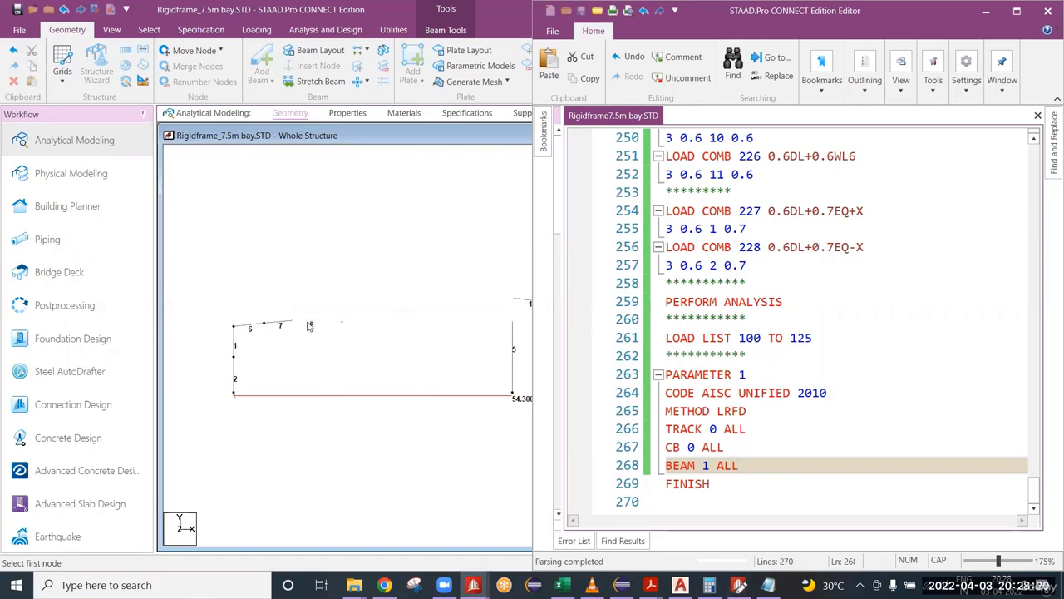
pyautogui.doubleClick(308, 326)
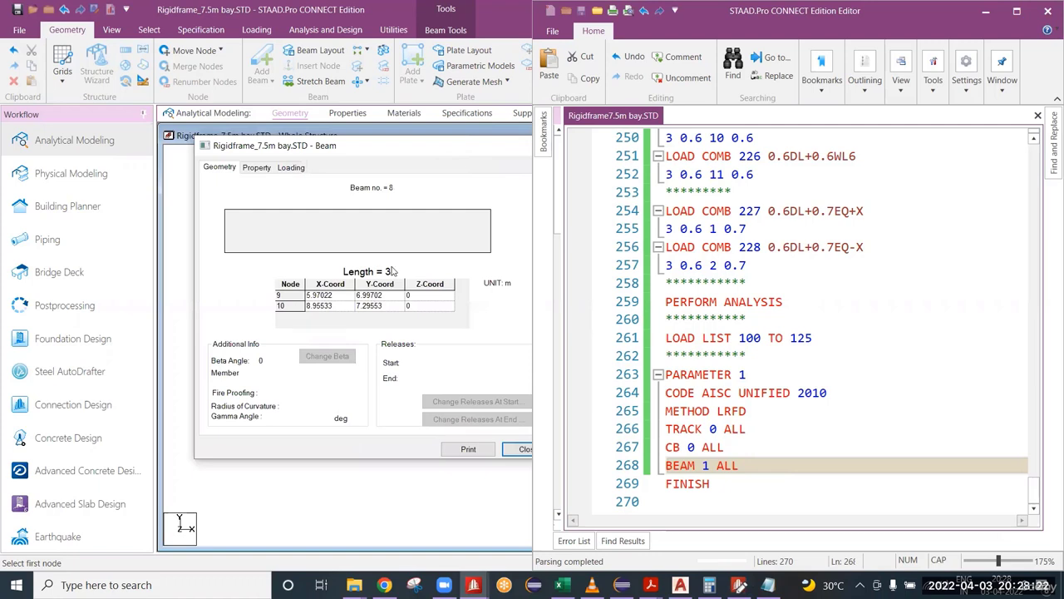
pyautogui.moveTo(451, 153); pyautogui.dragTo(343, 137)
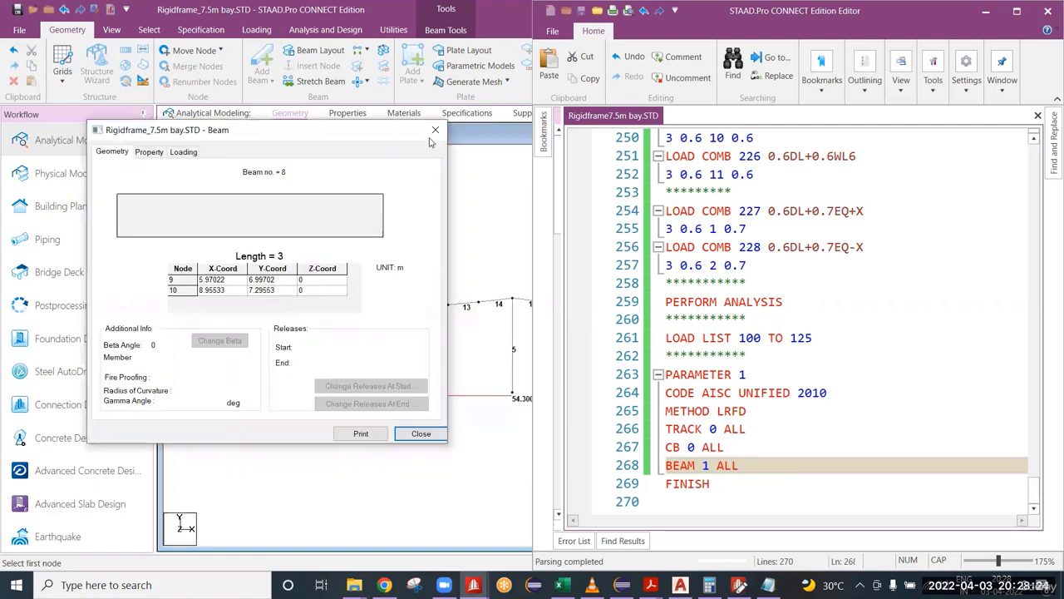
pyautogui.click(435, 129)
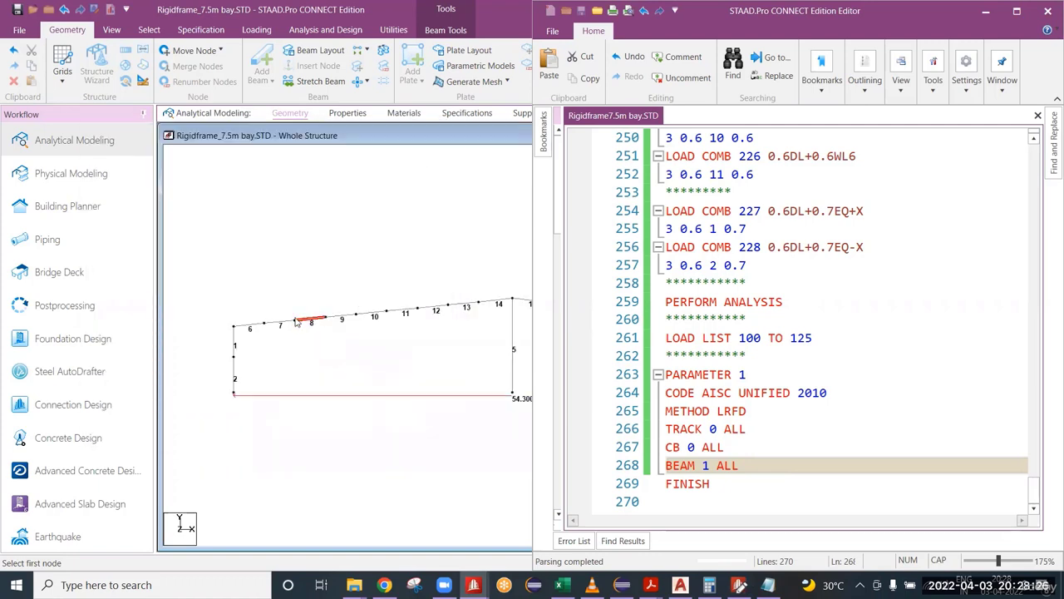
pyautogui.scroll(3, 297, 321)
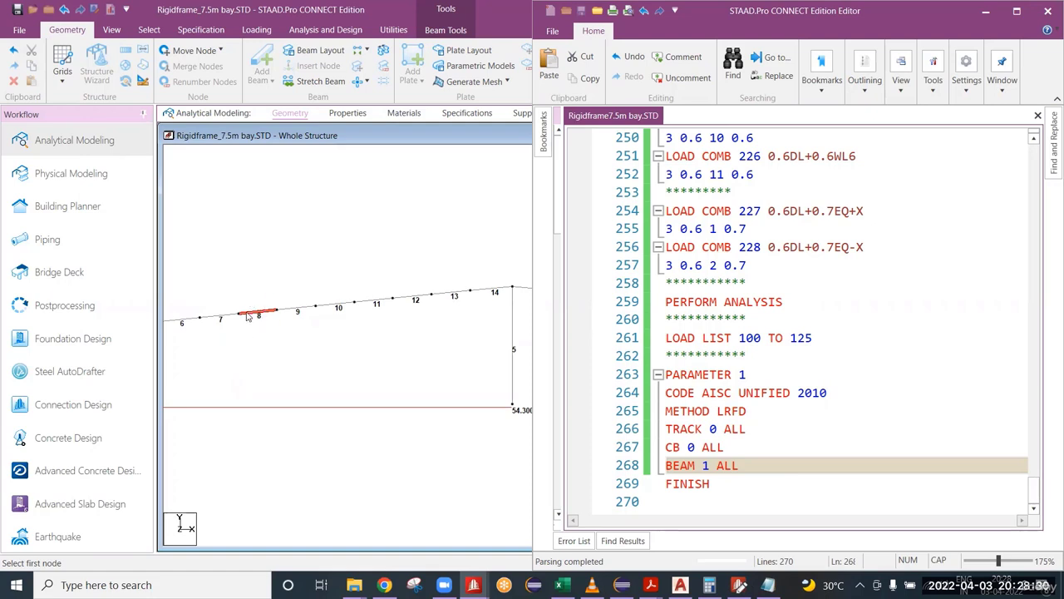
pyautogui.doubleClick(250, 315)
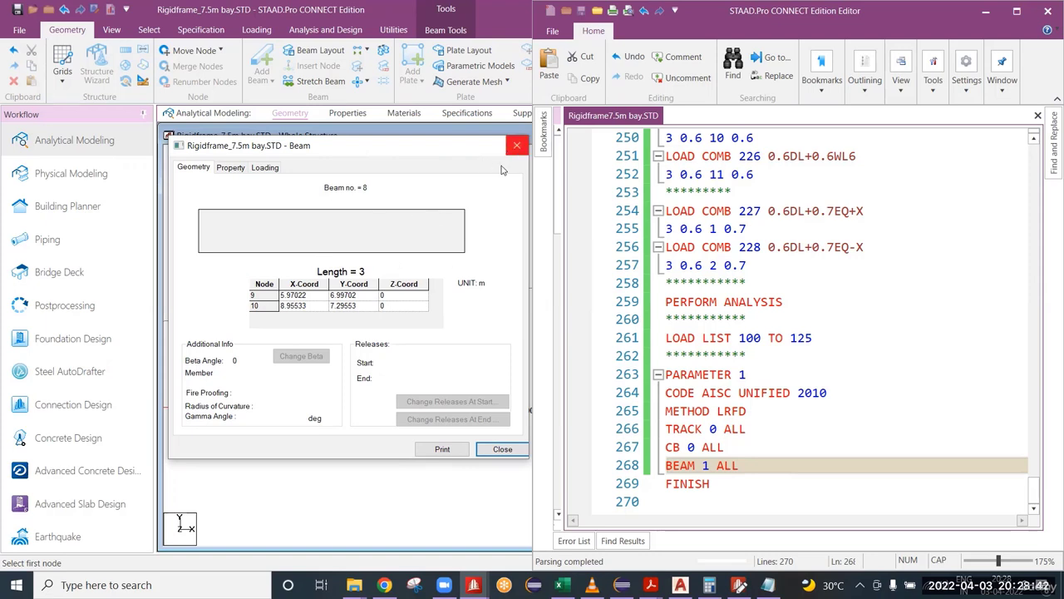
pyautogui.doubleClick(758, 465)
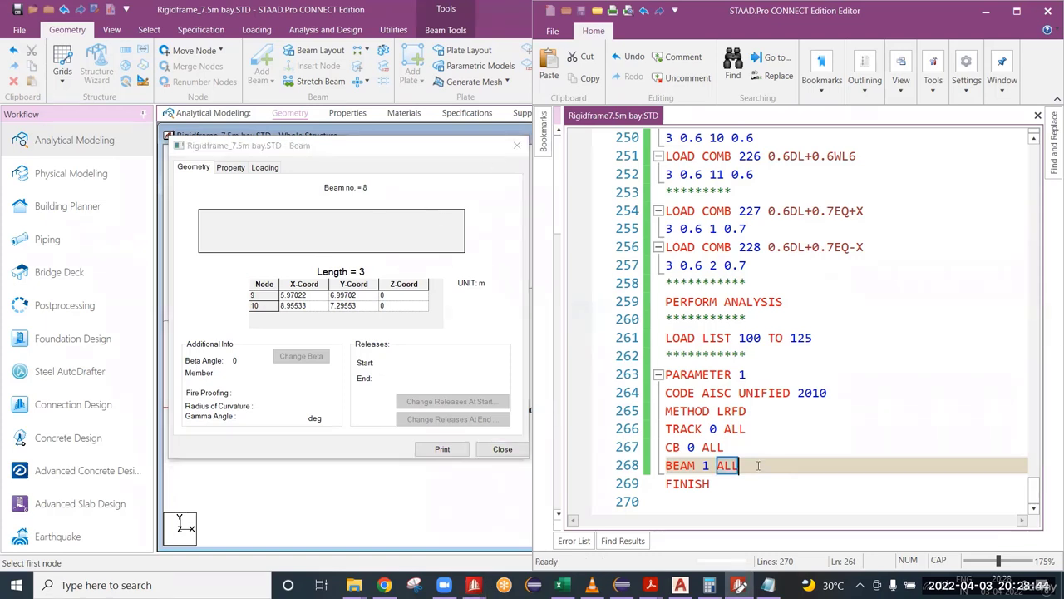
pyautogui.click(758, 465)
pyautogui.click(517, 145)
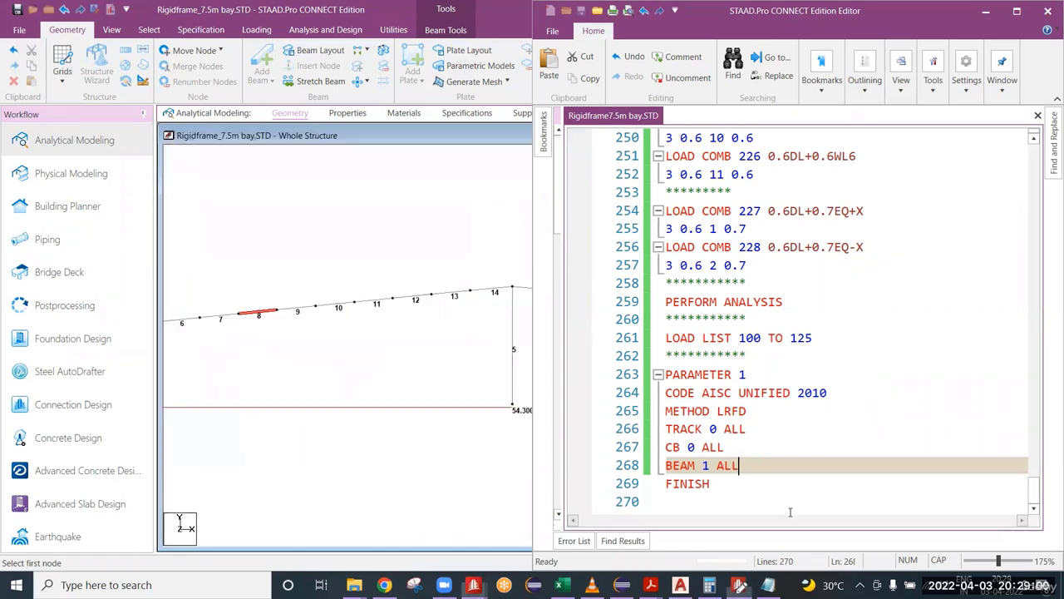
# Step: Insert an empty line below BEAM 1 ALL and place the cursor at the end of the CB 0 ALL line
pyautogui.press('Return')
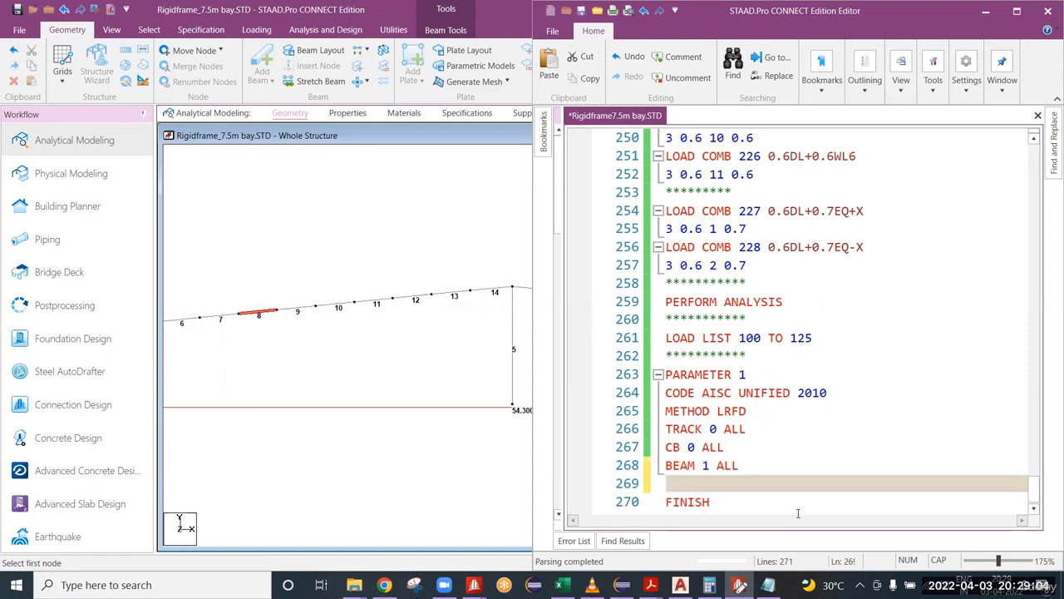
pyautogui.click(673, 447)
pyautogui.press('End')
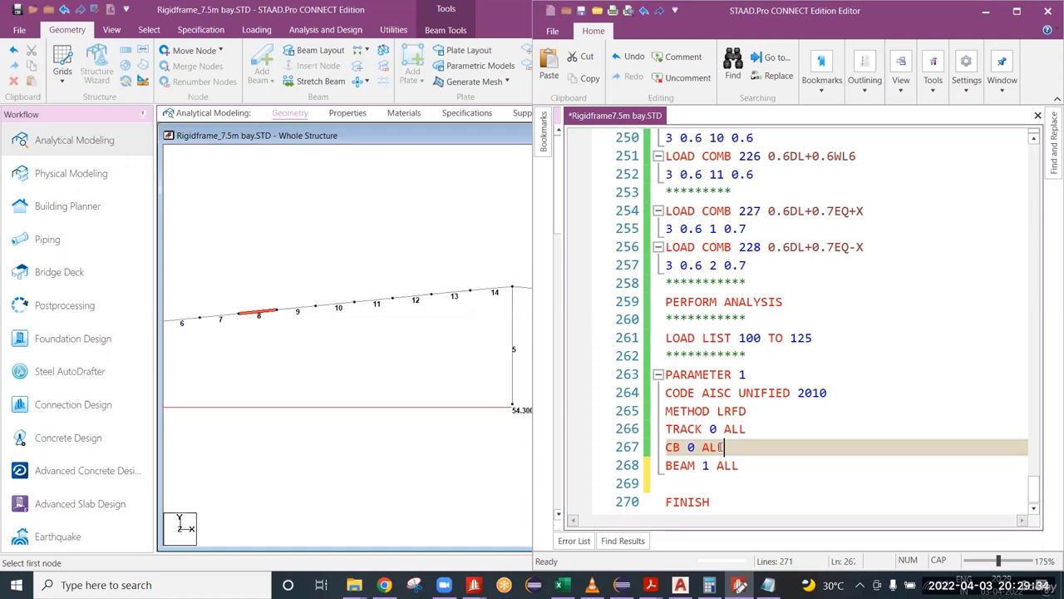
# Step: Examine the section and material properties of rafter member 8 and close its beam details
pyautogui.click(261, 314)
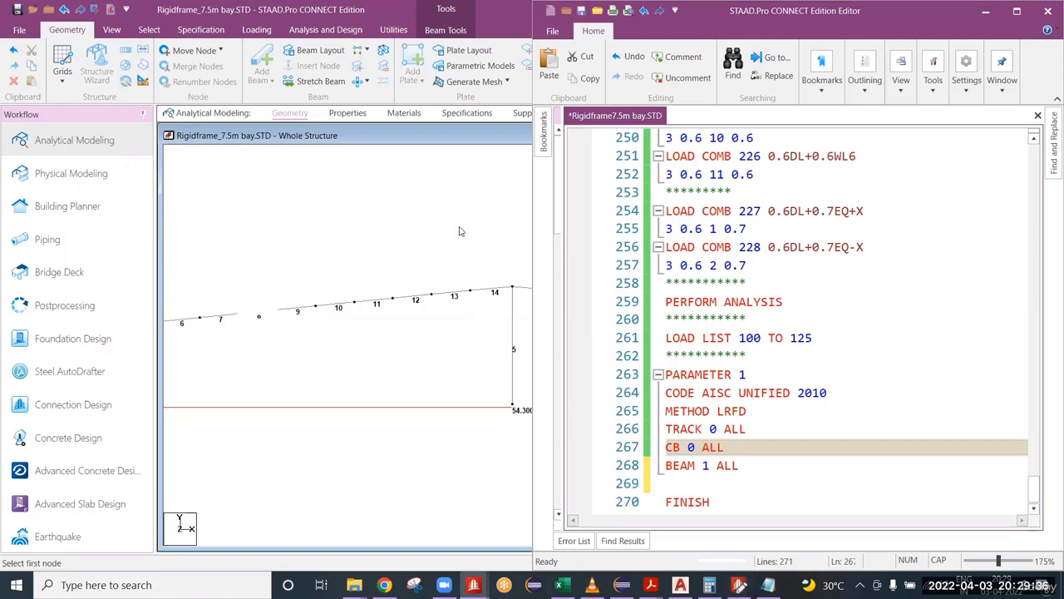
pyautogui.moveTo(468, 147); pyautogui.dragTo(271, 143)
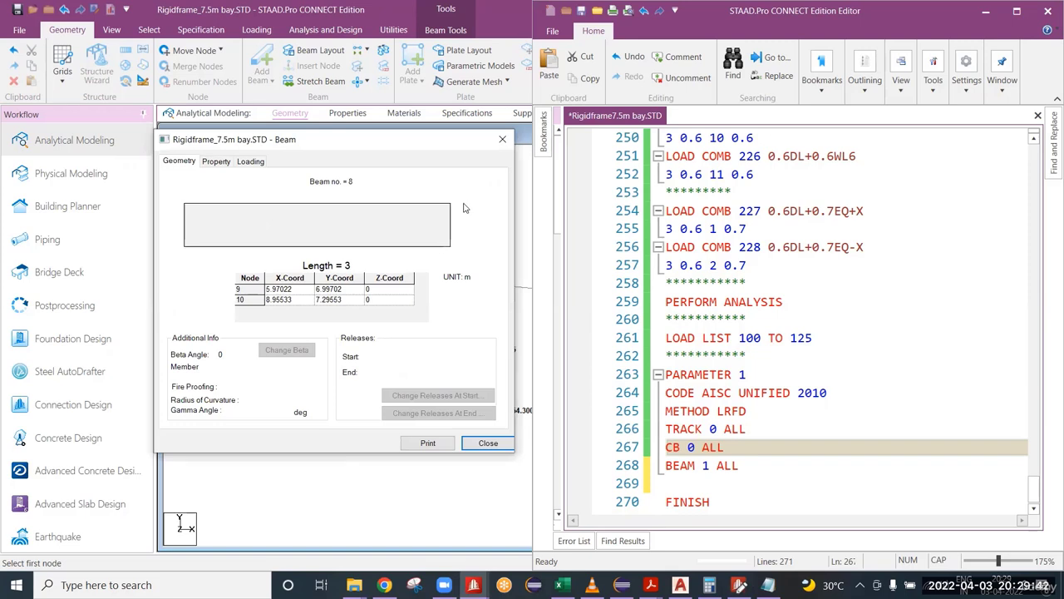
pyautogui.click(218, 162)
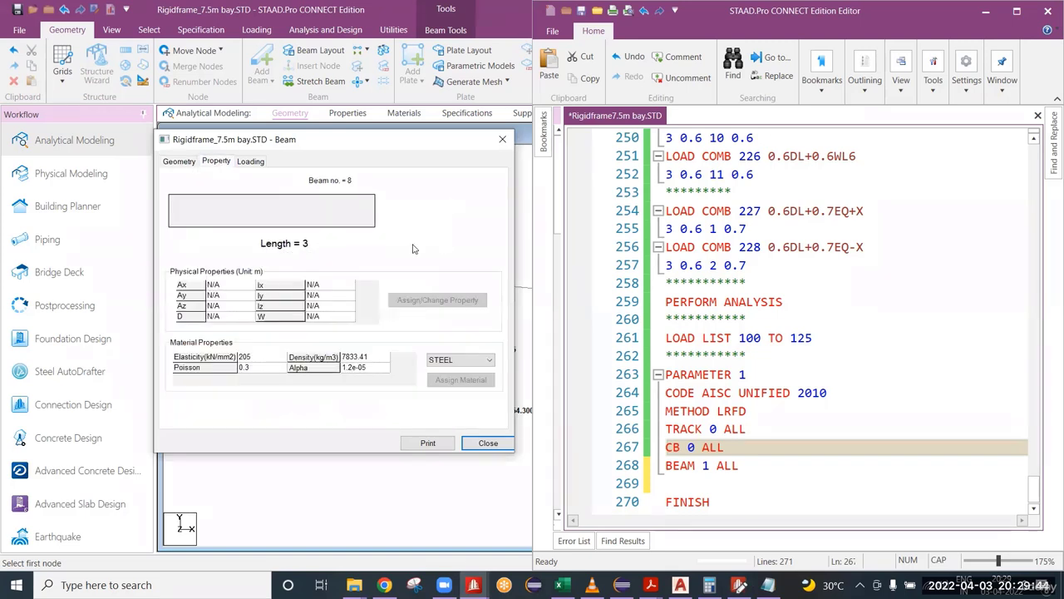
pyautogui.click(502, 140)
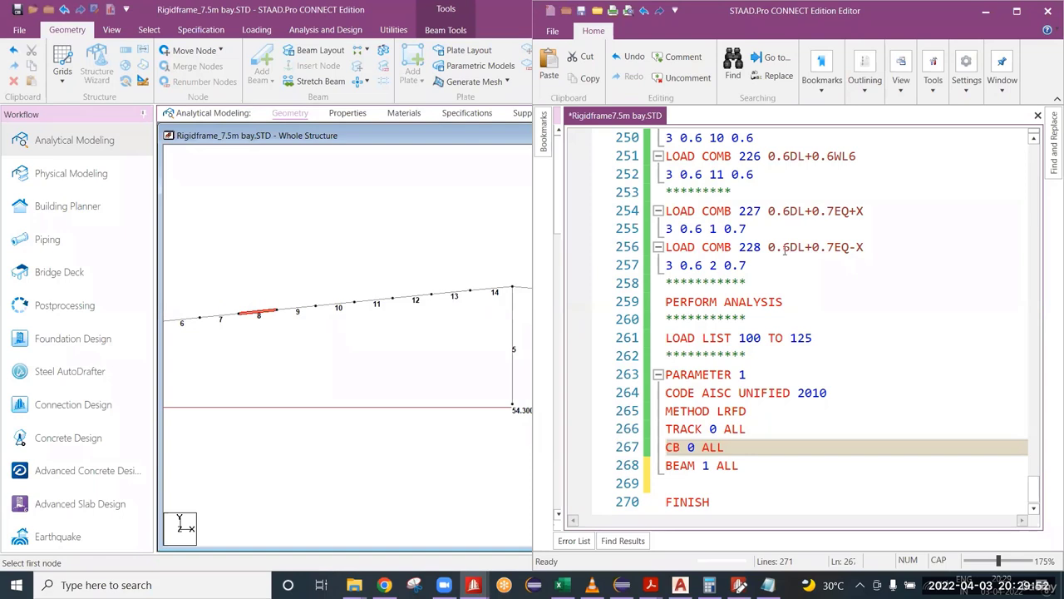
# Step: Minimise the editor, sketch an I-section with a depth arrow and a wavy line as annotations above the frame, and clear them
pyautogui.click(985, 15)
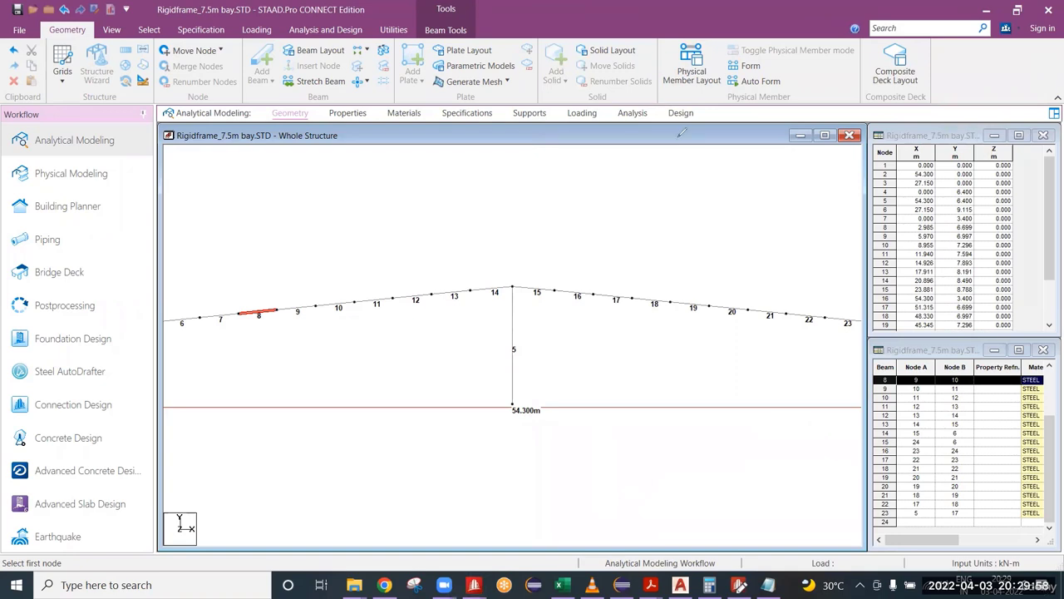
pyautogui.moveTo(732, 209)
pyautogui.mouseDown()
pyautogui.moveTo(732, 246)
pyautogui.moveTo(731, 215)
pyautogui.moveTo(717, 205)
pyautogui.moveTo(732, 206)
pyautogui.mouseUp()
pyautogui.moveTo(716, 249); pyautogui.dragTo(745, 249)
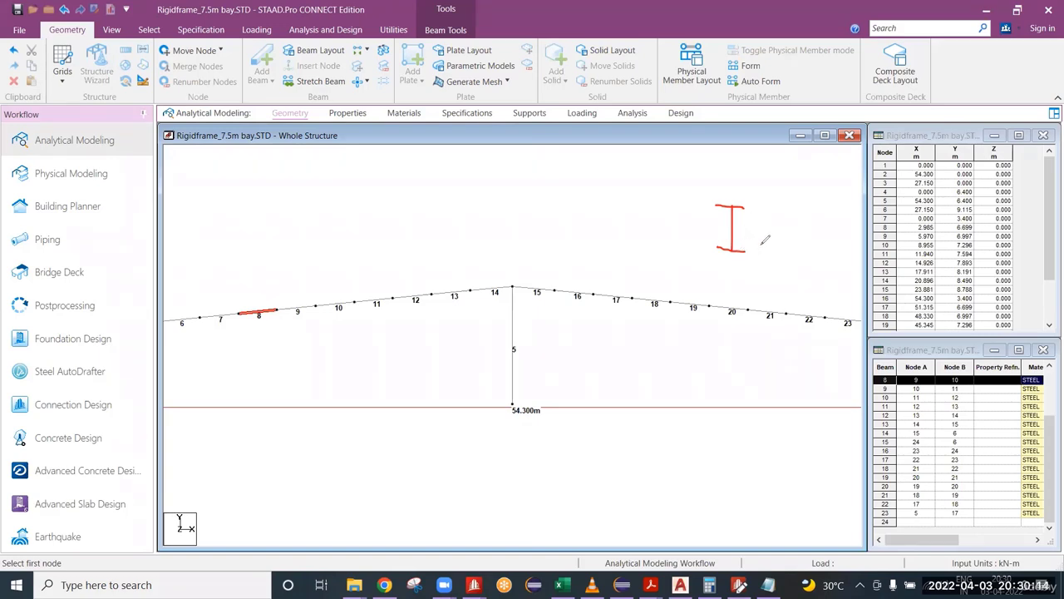
pyautogui.moveTo(760, 247)
pyautogui.mouseDown()
pyautogui.moveTo(768, 205)
pyautogui.moveTo(780, 208)
pyautogui.mouseUp()
pyautogui.moveTo(756, 243); pyautogui.dragTo(768, 247)
pyautogui.moveTo(559, 215); pyautogui.dragTo(679, 215)
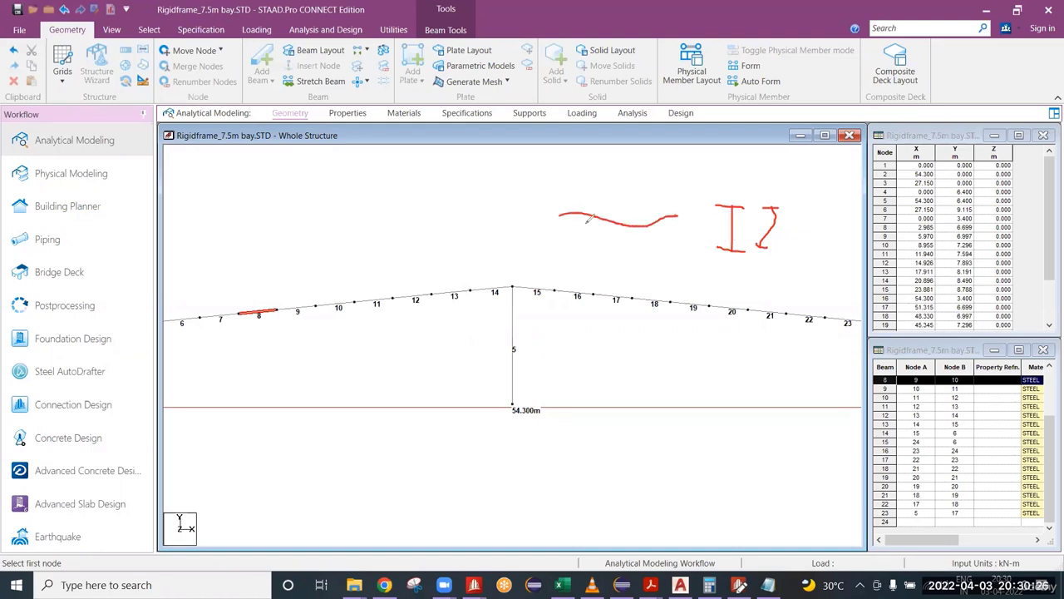
pyautogui.moveTo(773, 207)
pyautogui.mouseDown()
pyautogui.moveTo(758, 241)
pyautogui.moveTo(777, 244)
pyautogui.mouseUp()
pyautogui.moveTo(665, 218)
pyautogui.mouseDown()
pyautogui.moveTo(758, 178)
pyautogui.moveTo(777, 206)
pyautogui.mouseUp()
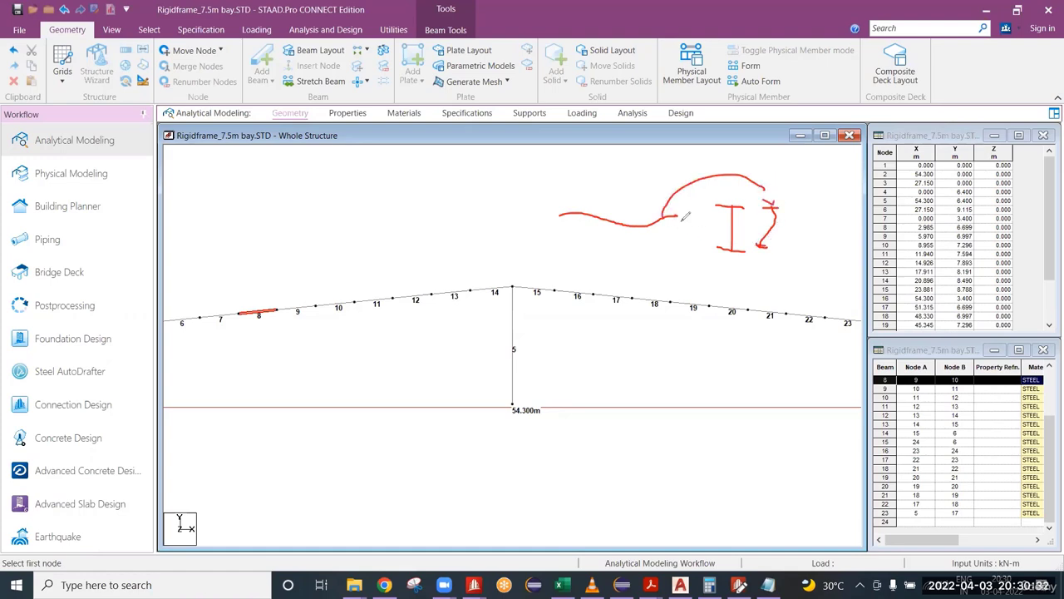
pyautogui.moveTo(666, 199); pyautogui.dragTo(705, 210)
pyautogui.moveTo(683, 160)
pyautogui.mouseDown()
pyautogui.moveTo(692, 177)
pyautogui.moveTo(714, 159)
pyautogui.moveTo(729, 177)
pyautogui.moveTo(735, 160)
pyautogui.moveTo(744, 175)
pyautogui.moveTo(754, 164)
pyautogui.mouseUp()
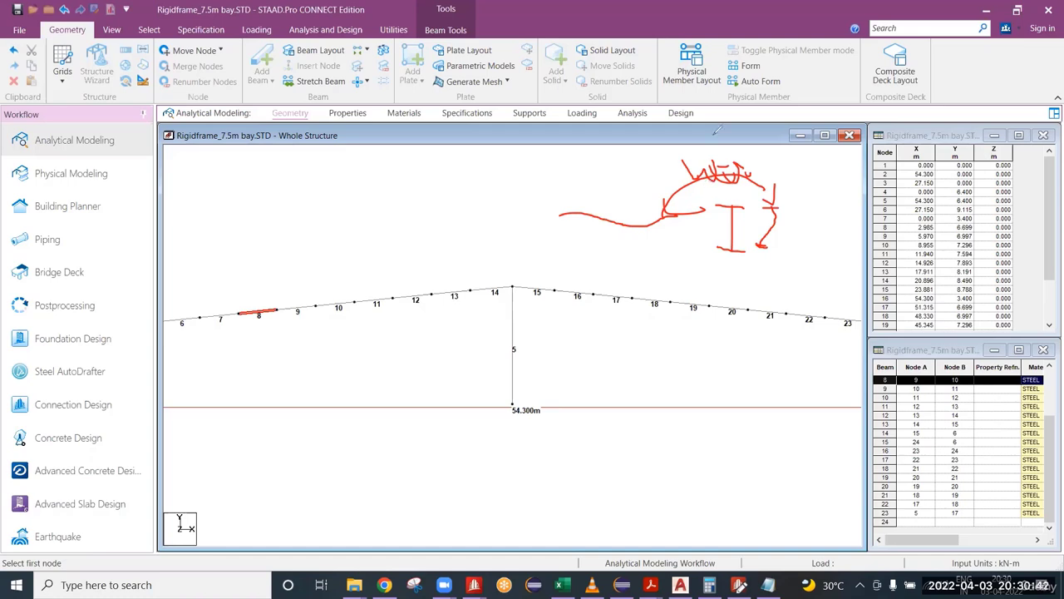
pyautogui.click(729, 228)
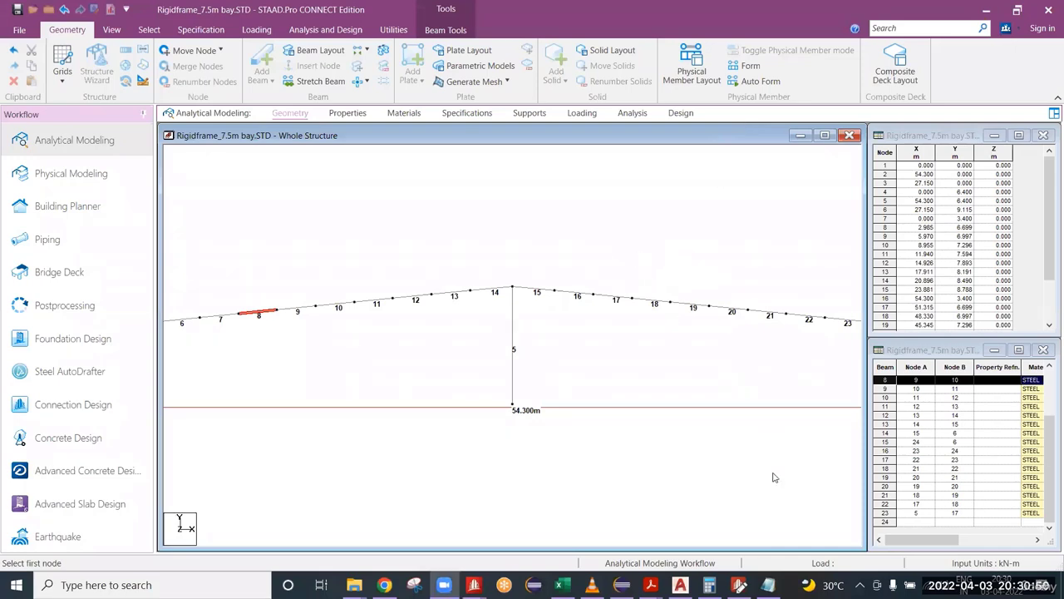
# Step: Return to the STAAD editor, highlight the CB value and place the cursor on the empty line below BEAM 1 ALL
pyautogui.click(770, 586)
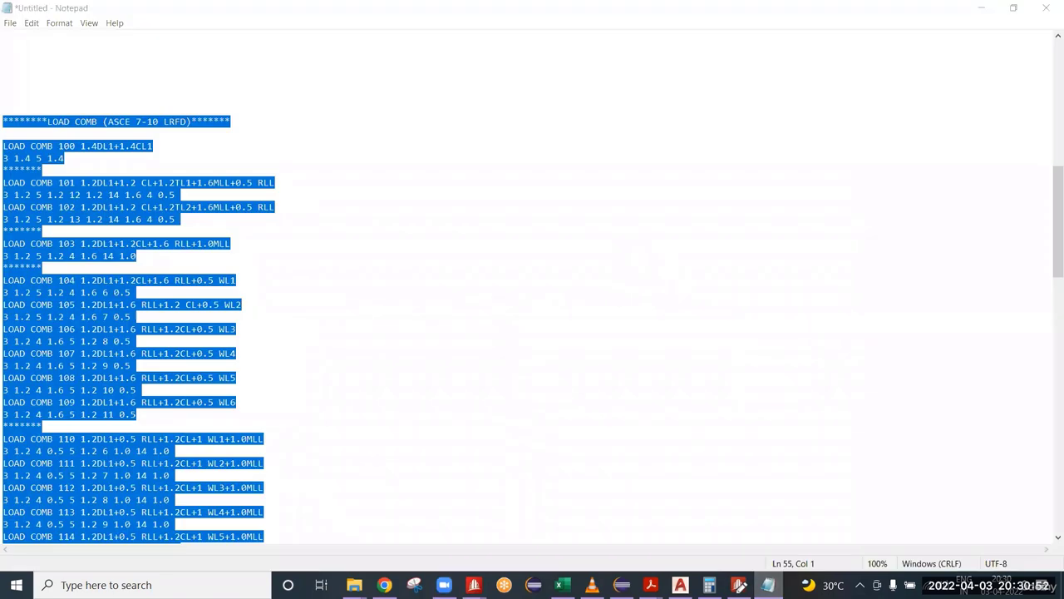
pyautogui.click(770, 587)
pyautogui.click(738, 586)
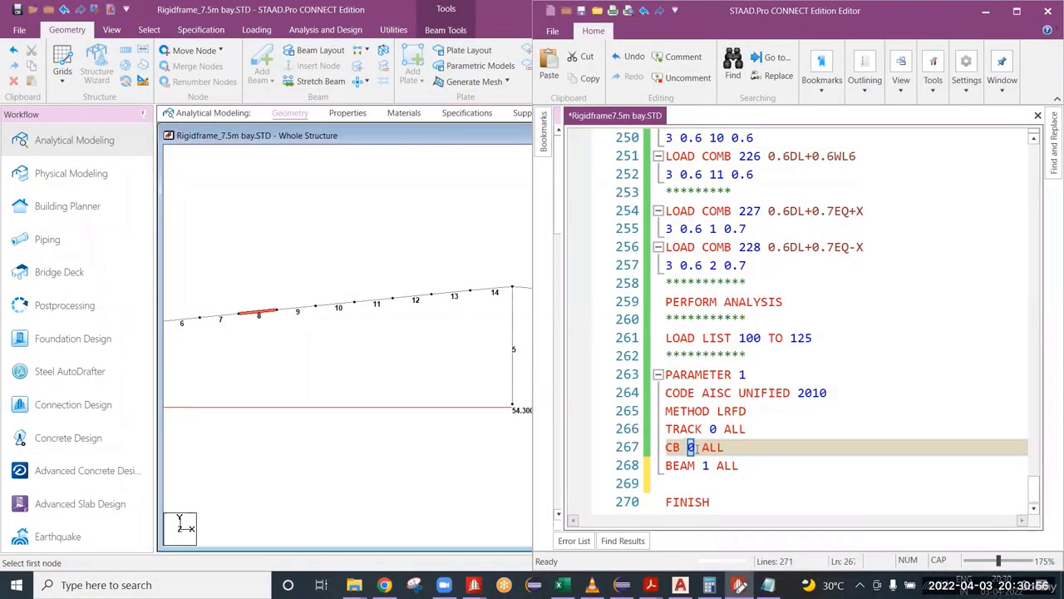
pyautogui.click(691, 446)
pyautogui.doubleClick(690, 448)
pyautogui.click(723, 448)
pyautogui.click(672, 483)
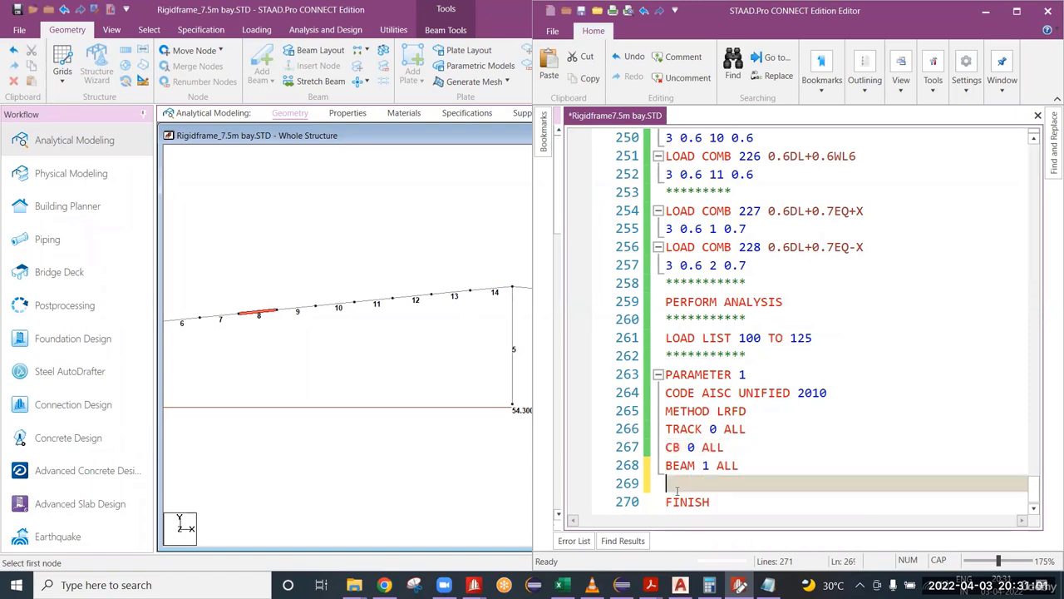
# Step: Highlight the CB value and add the yield strength parameter FYLD 345000 ALL on the empty line below BEAM 1 ALL
pyautogui.click(689, 447)
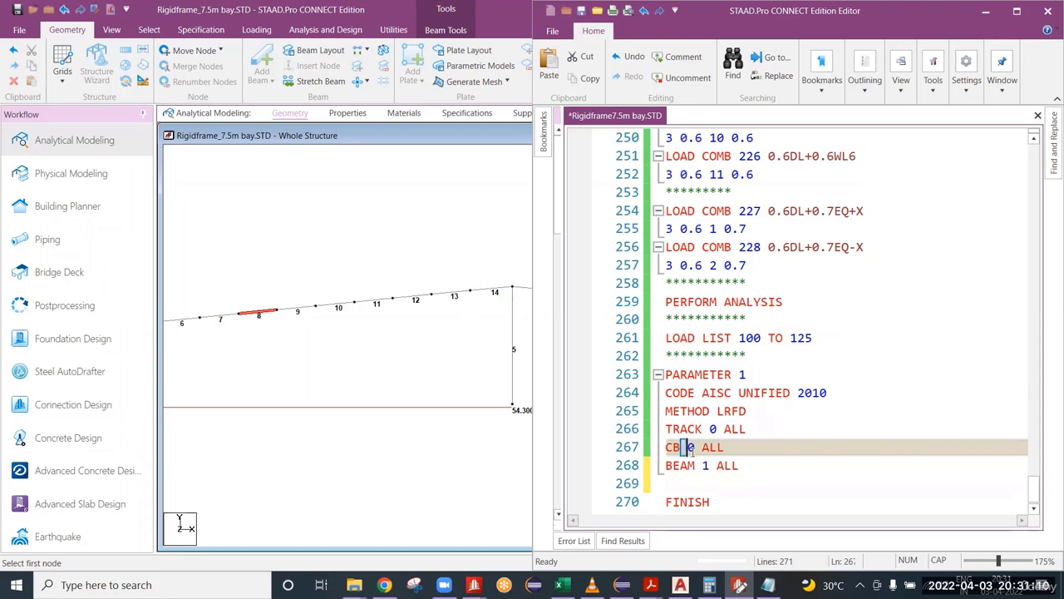
pyautogui.doubleClick(690, 447)
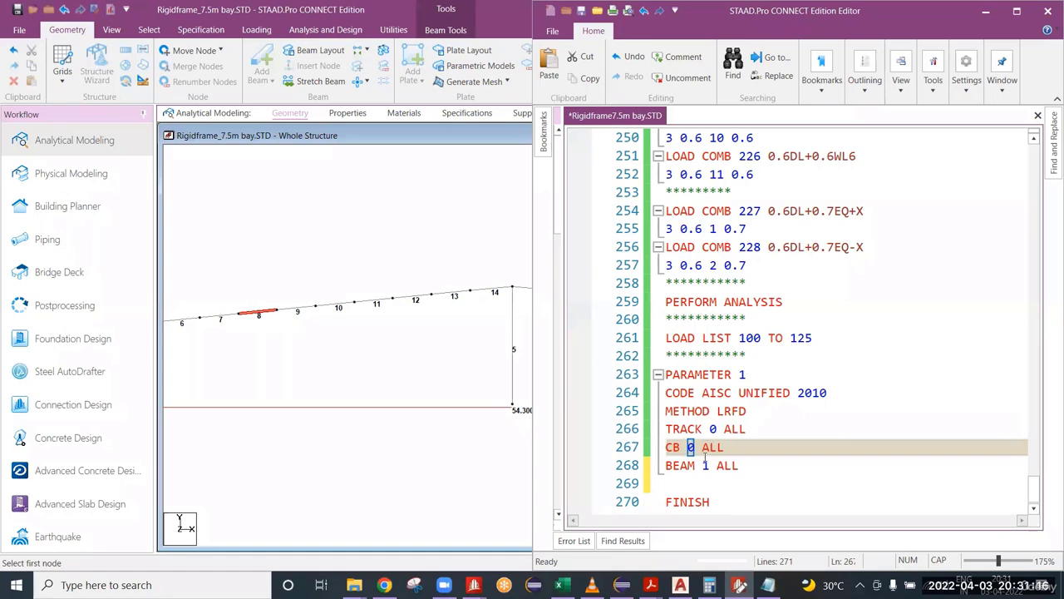
pyautogui.click(705, 469)
pyautogui.click(708, 483)
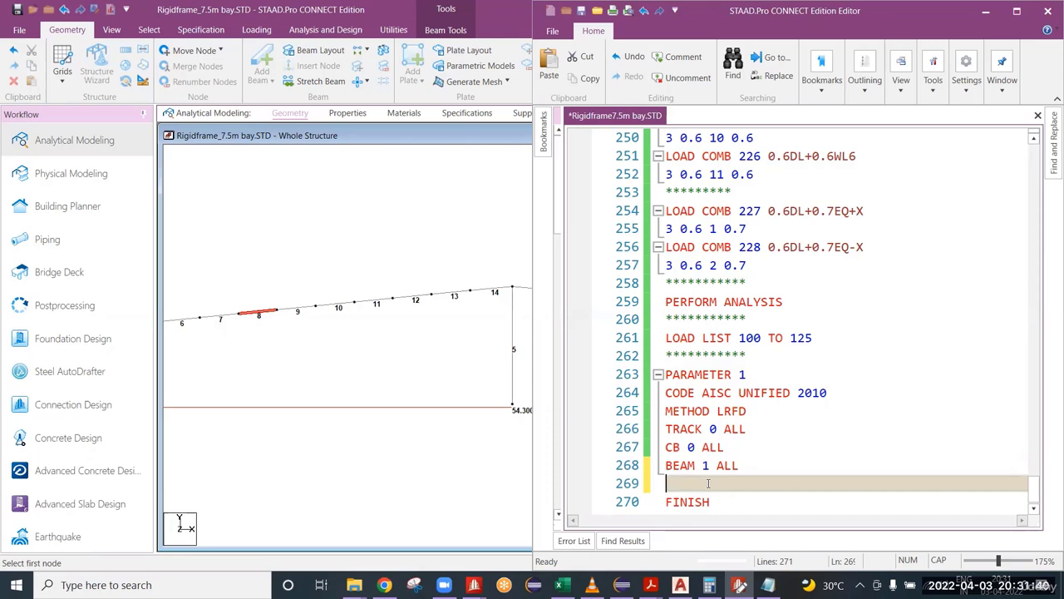
pyautogui.write('FYLD')
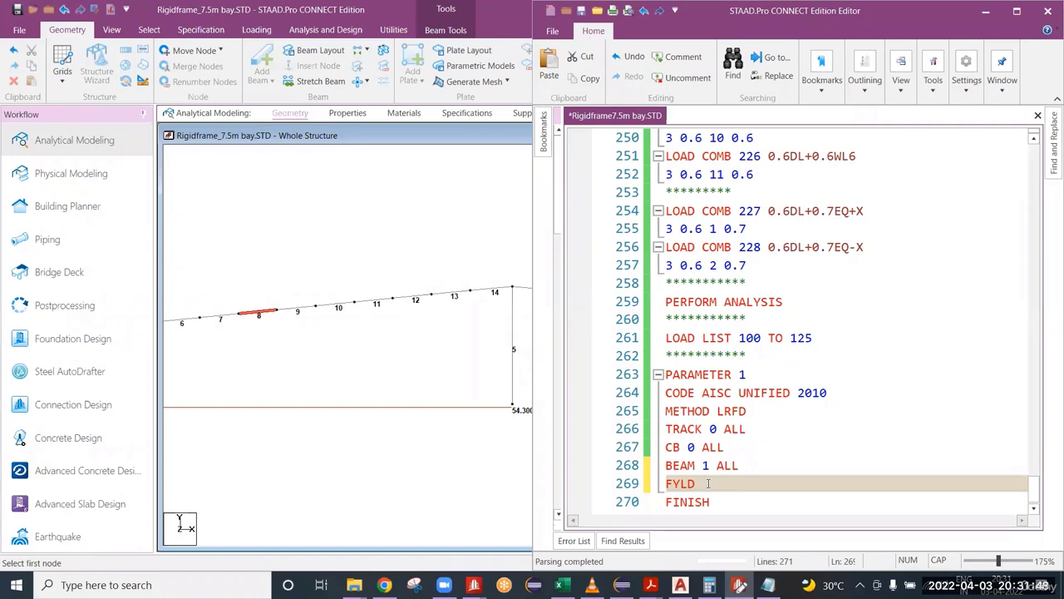
pyautogui.write('345000')
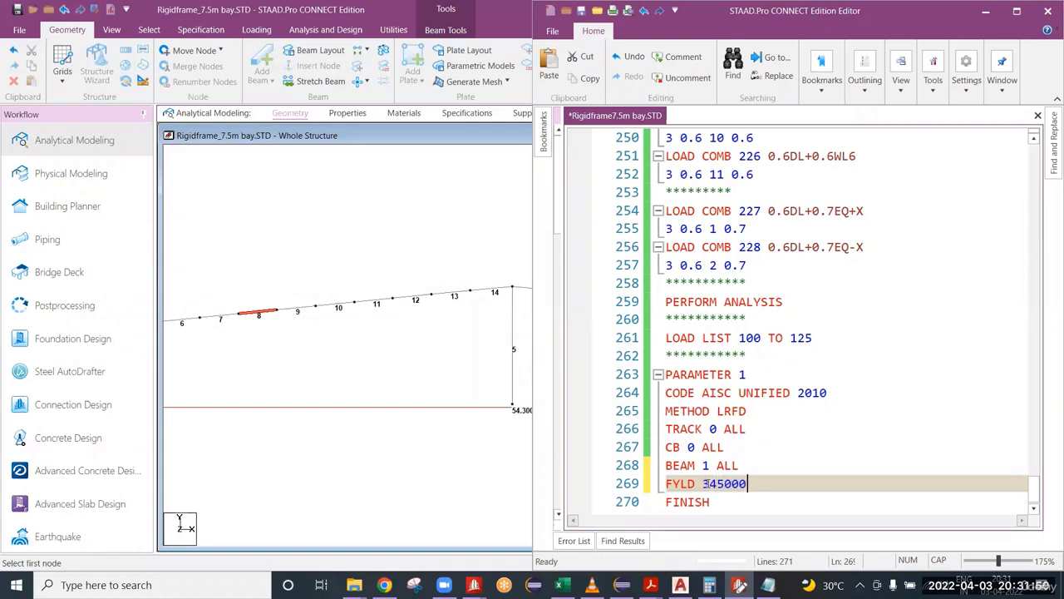
pyautogui.write(' ALL')
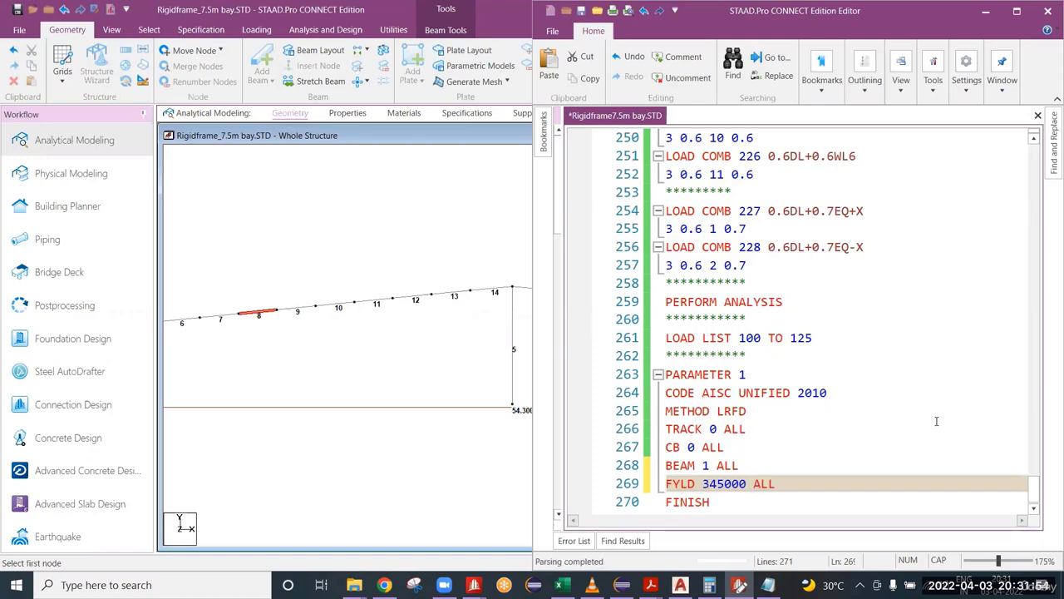
# Step: Review the ALL assignments on the TRACK, CB and BEAM lines against the members of the whole frame
pyautogui.moveTo(746, 429); pyautogui.dragTo(709, 429)
pyautogui.scroll(-2, 248, 331)
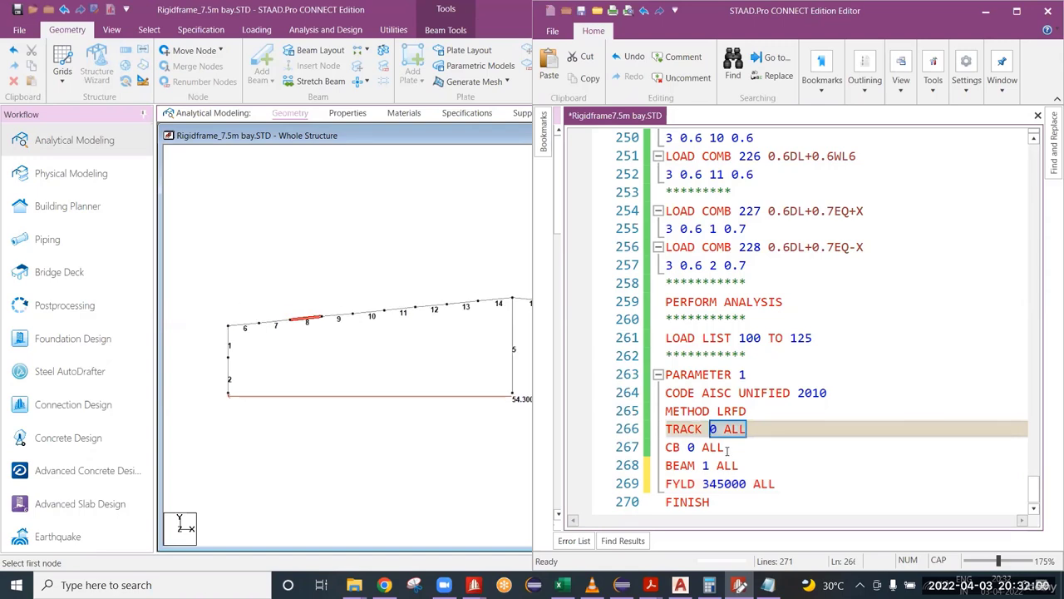
pyautogui.moveTo(725, 448); pyautogui.dragTo(703, 447)
pyautogui.moveTo(743, 463); pyautogui.dragTo(712, 465)
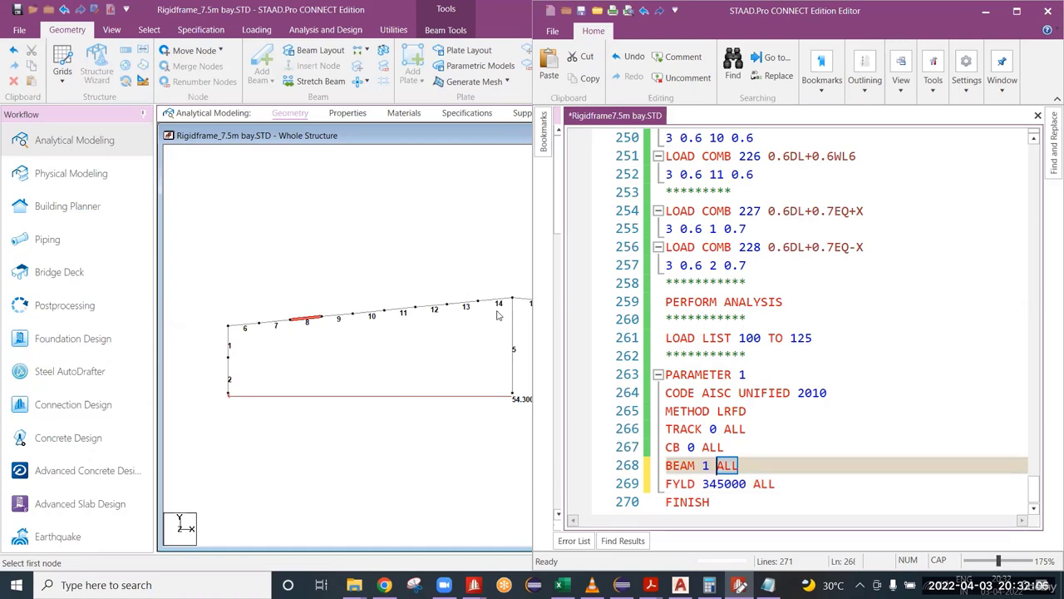
pyautogui.scroll(-2, 392, 294)
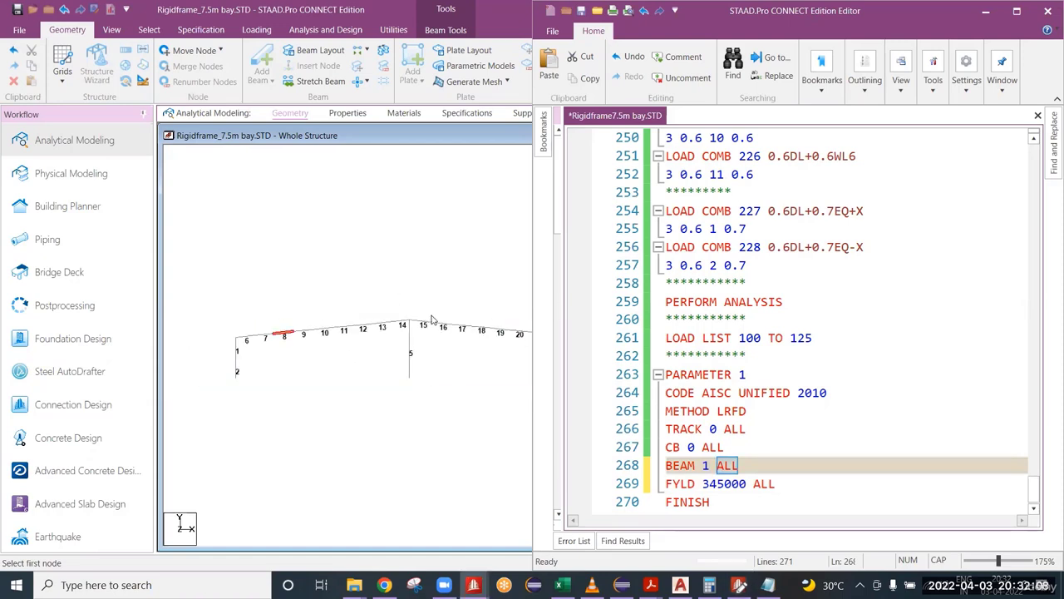
pyautogui.moveTo(461, 348); pyautogui.dragTo(374, 325, button='middle')
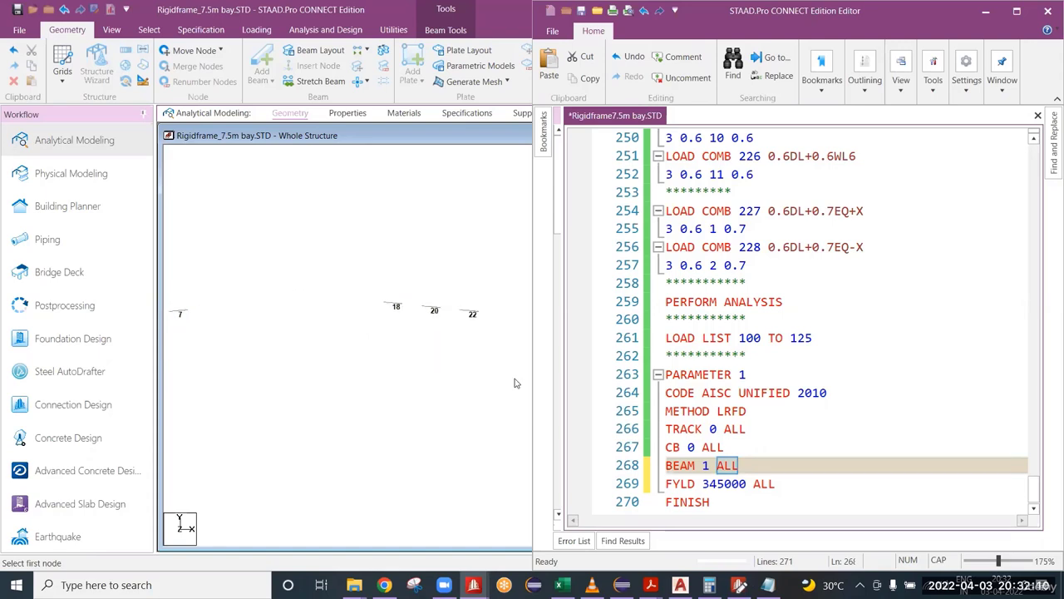
pyautogui.scroll(-1, 744, 466)
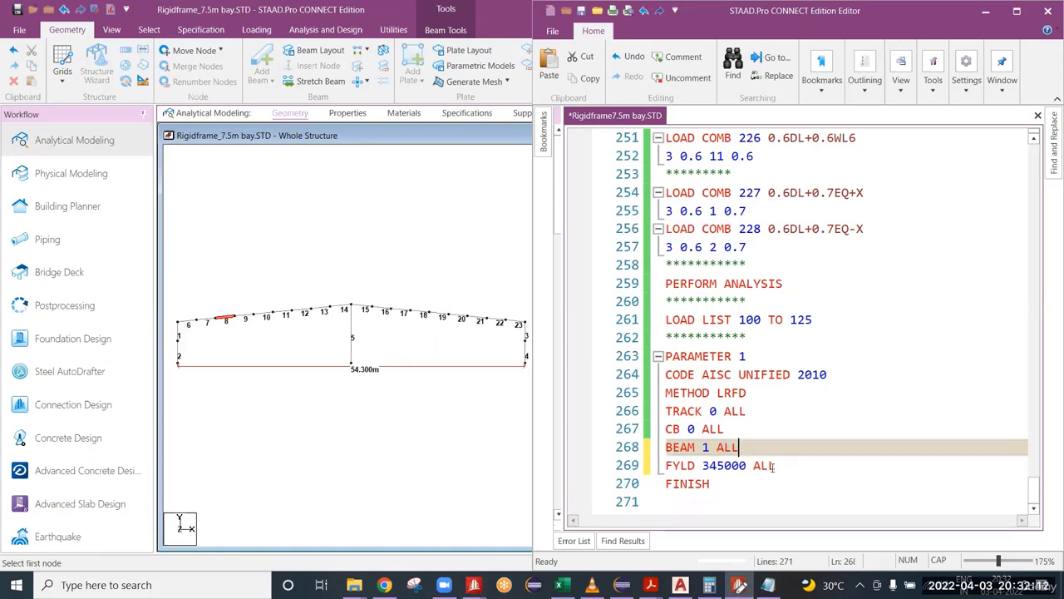
# Step: Add the comment line ******RAFTER UNSUPP**** below FYLD 345000 ALL, followed by an empty line
pyautogui.click(774, 466)
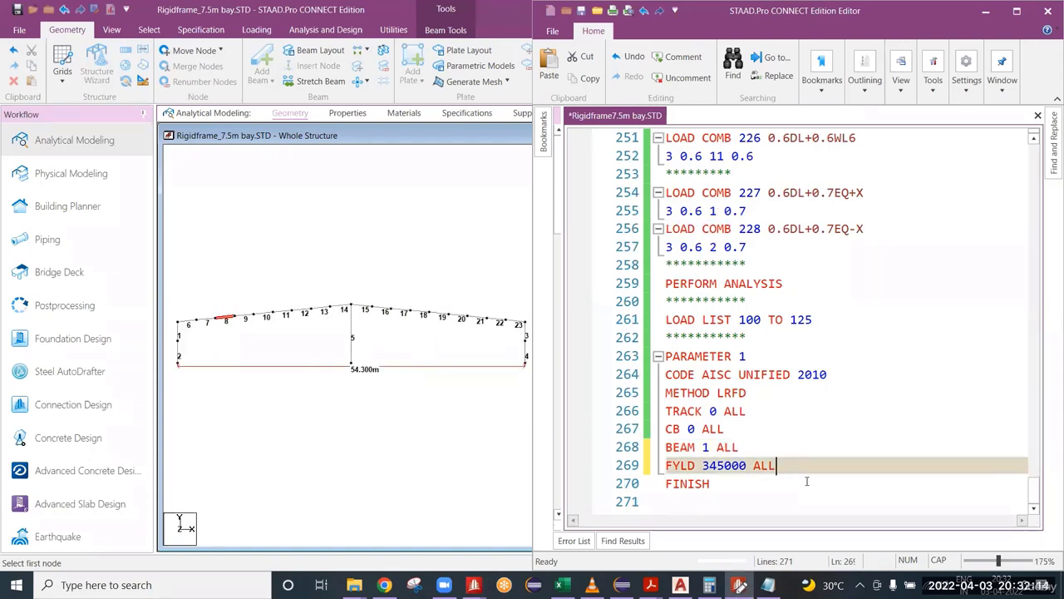
pyautogui.press('Return')
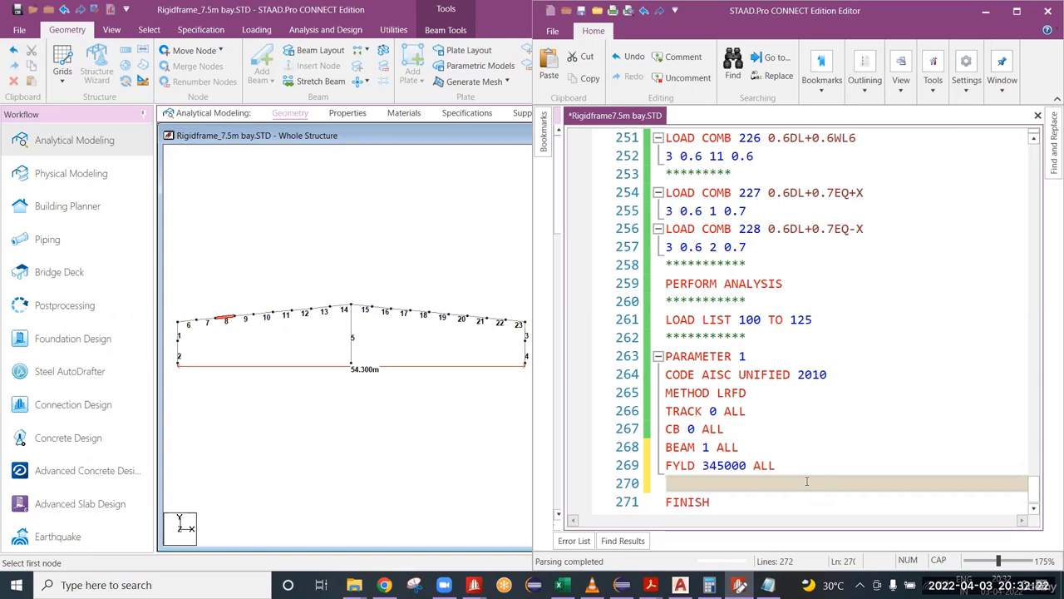
pyautogui.scroll(-1, 763, 425)
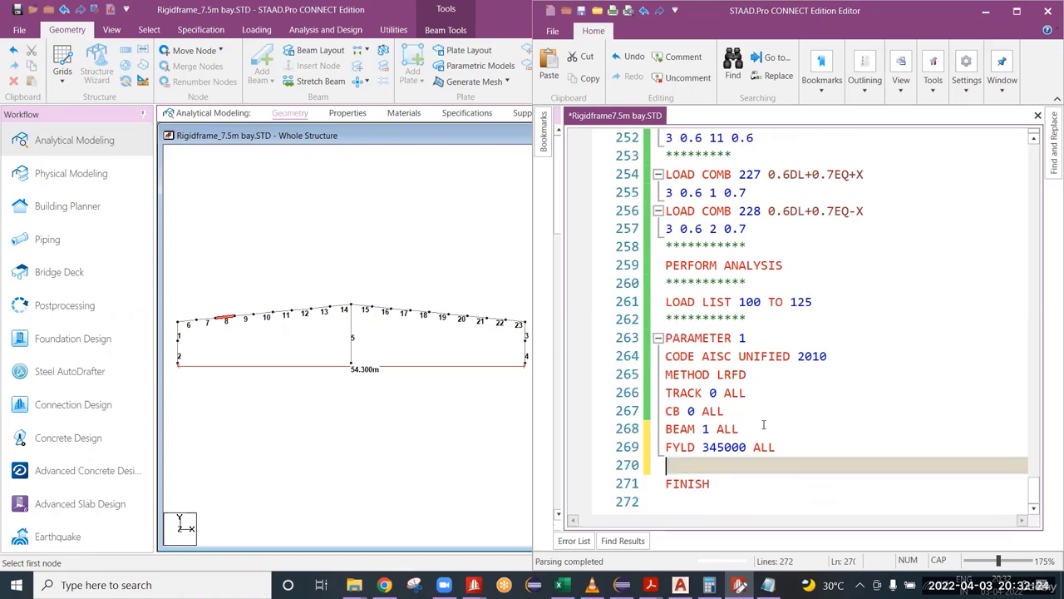
pyautogui.write('******')
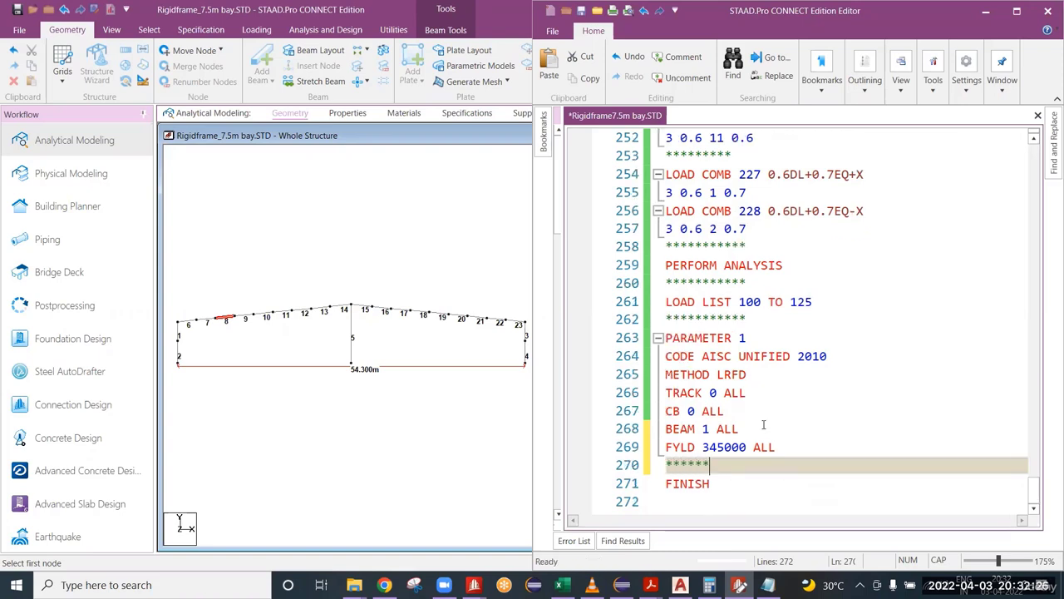
pyautogui.write('BEA')
pyautogui.press('BackSpace')
pyautogui.press('BackSpace')
pyautogui.write('RAFTE')
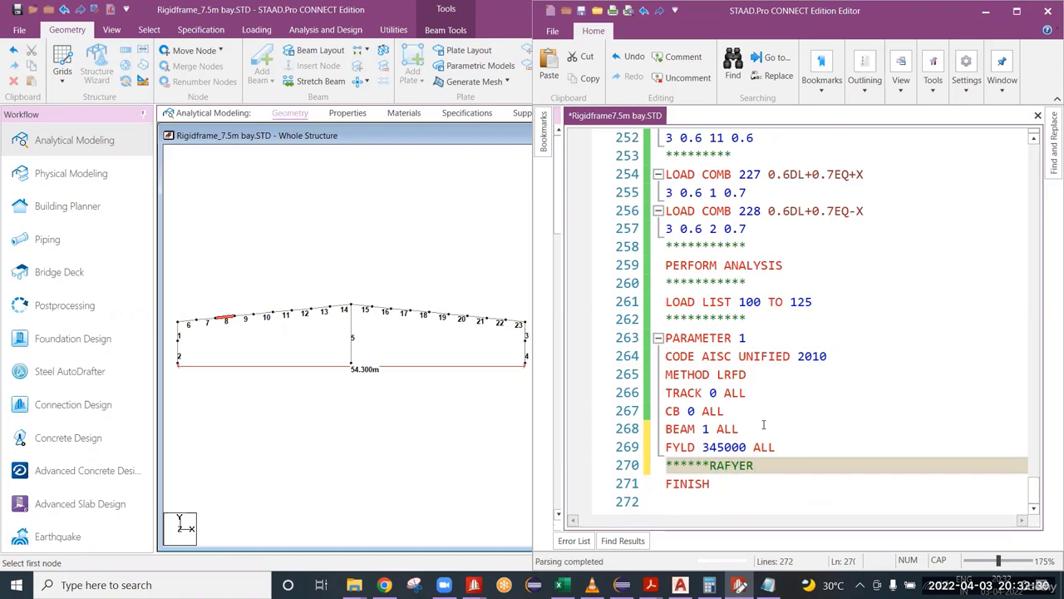
pyautogui.press('BackSpace')
pyautogui.press('BackSpace')
pyautogui.write('TER UNSI')
pyautogui.press('BackSpace')
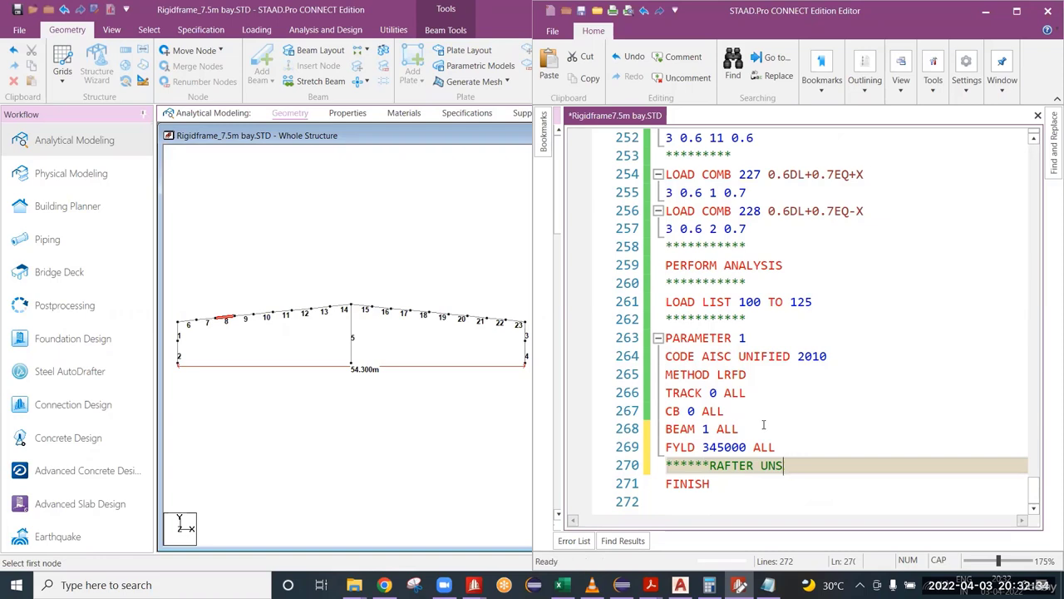
pyautogui.write('UPP****')
pyautogui.press('Return')
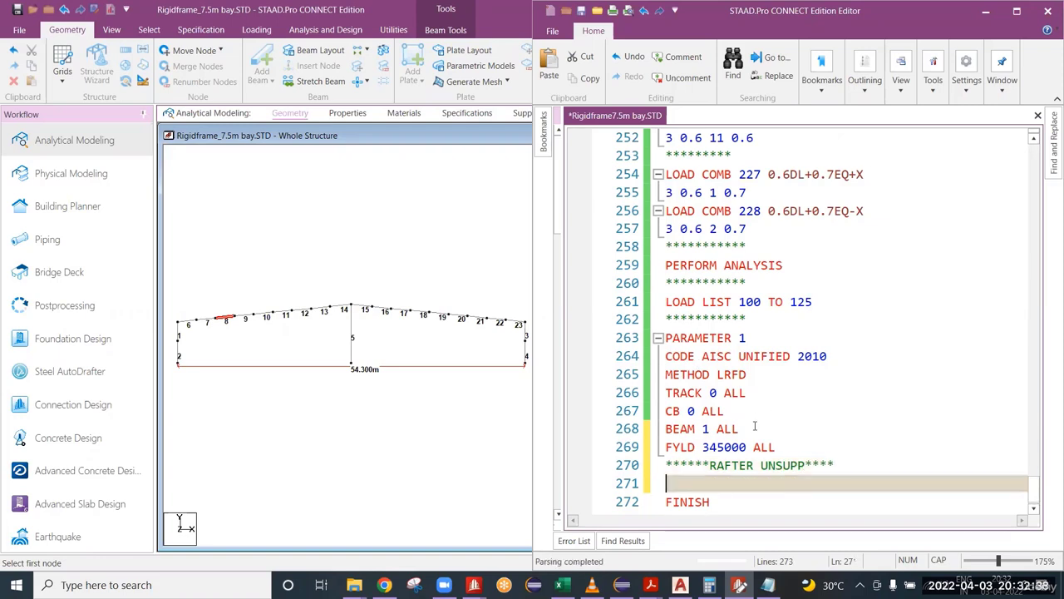
# Step: Review the parameter lines from METHOD LRFD to FYLD, inspect the frame in the model window and return to the editor
pyautogui.moveTo(782, 446); pyautogui.dragTo(667, 373)
pyautogui.scroll(-1, 667, 466)
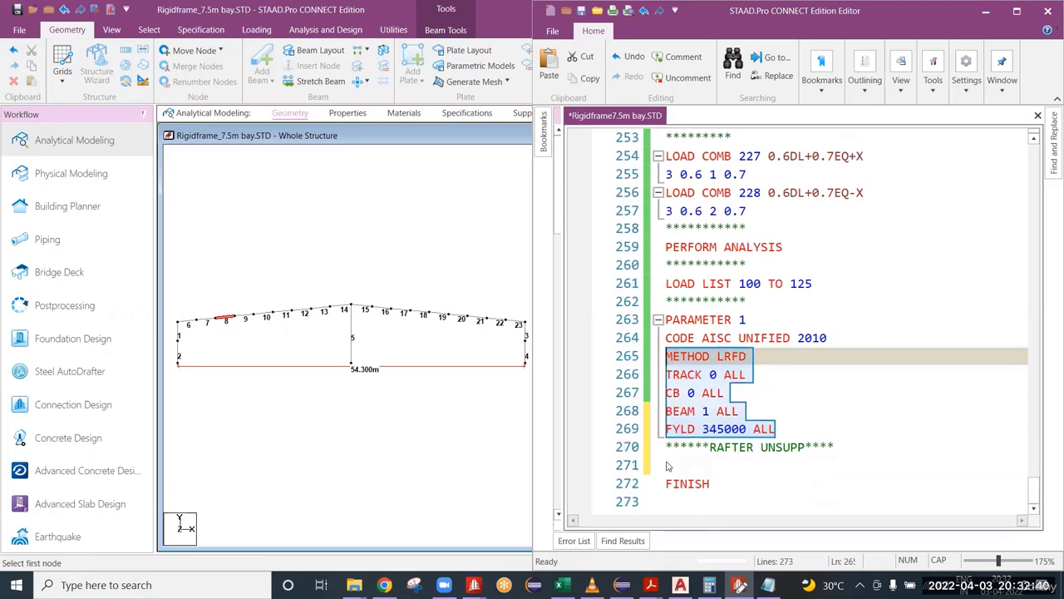
pyautogui.click(680, 452)
pyautogui.click(699, 465)
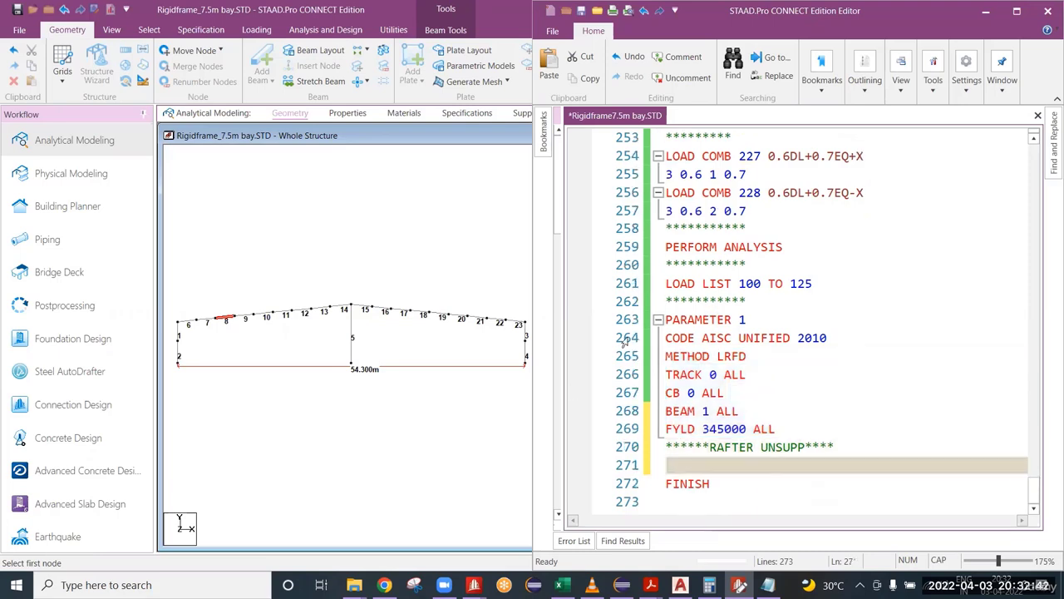
pyautogui.scroll(1, 326, 367)
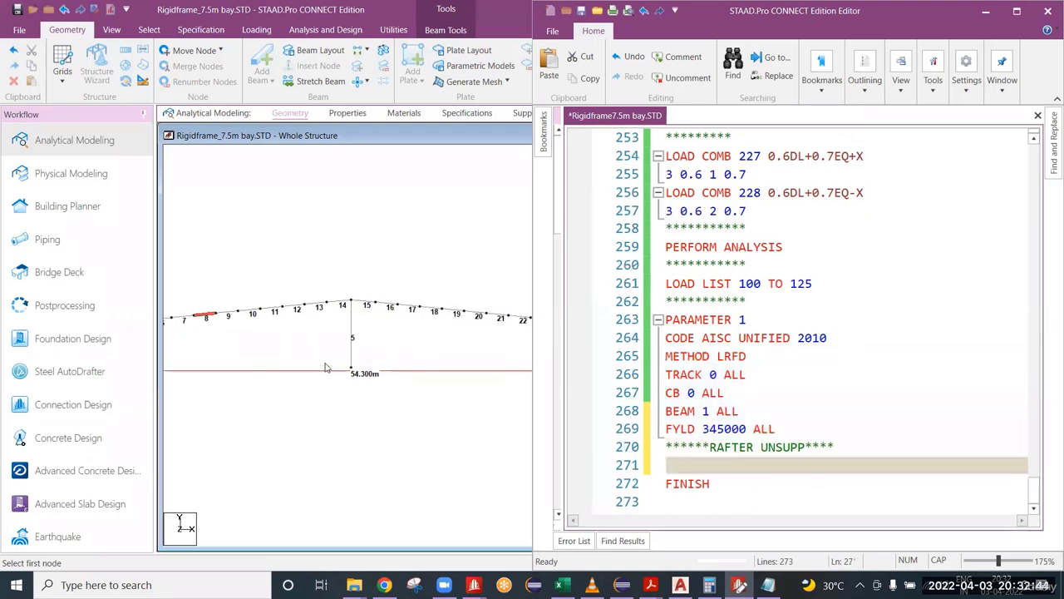
pyautogui.click(735, 582)
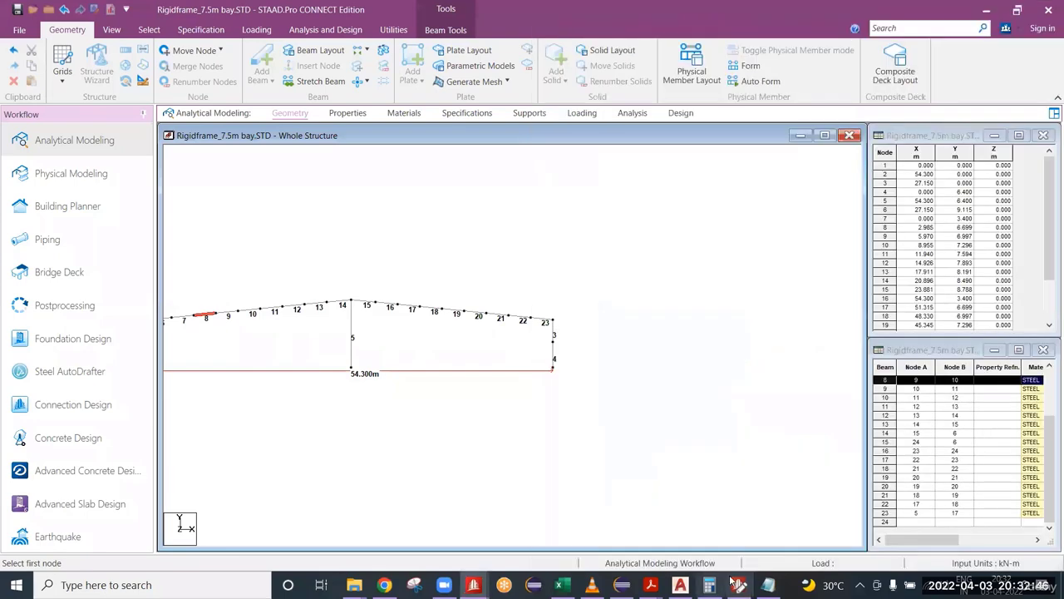
pyautogui.moveTo(737, 584)
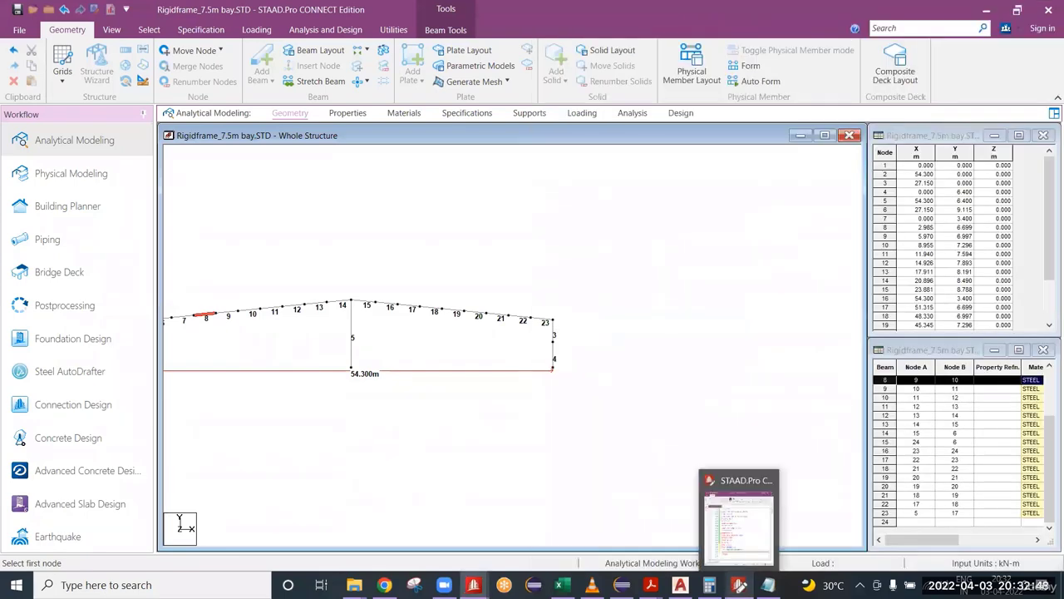
pyautogui.click(740, 528)
# Step: Insert the tensile strength parameter FU 490000 ALL below the FYLD line and save the input file
pyautogui.click(787, 426)
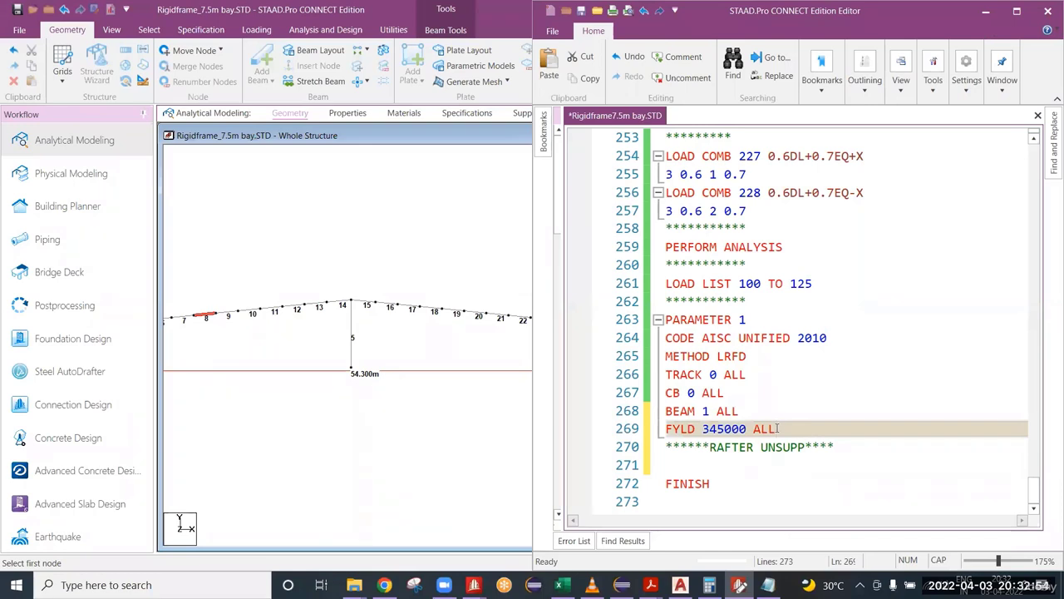
pyautogui.press('Return')
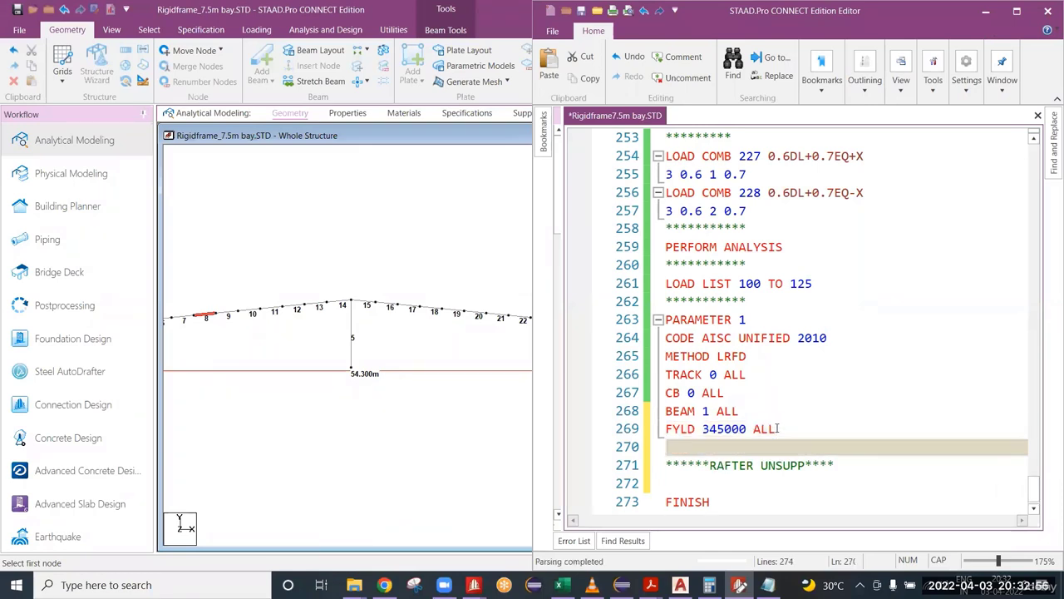
pyautogui.write('FU 49000')
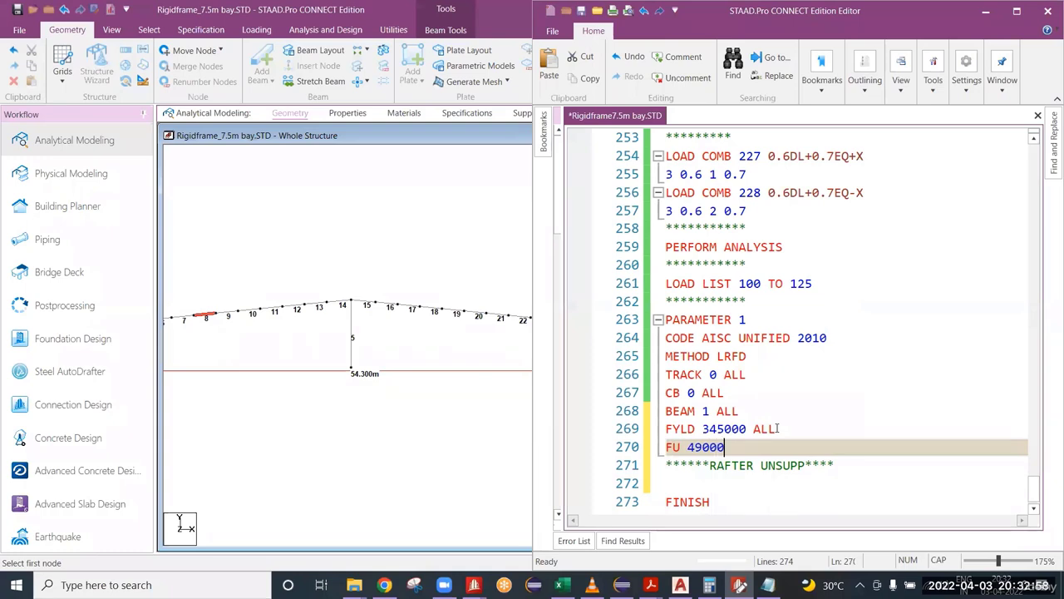
pyautogui.write('0')
pyautogui.press('BackSpace')
pyautogui.press('BackSpace')
pyautogui.write('00 ALL')
pyautogui.hotkey('ctrl', 's')
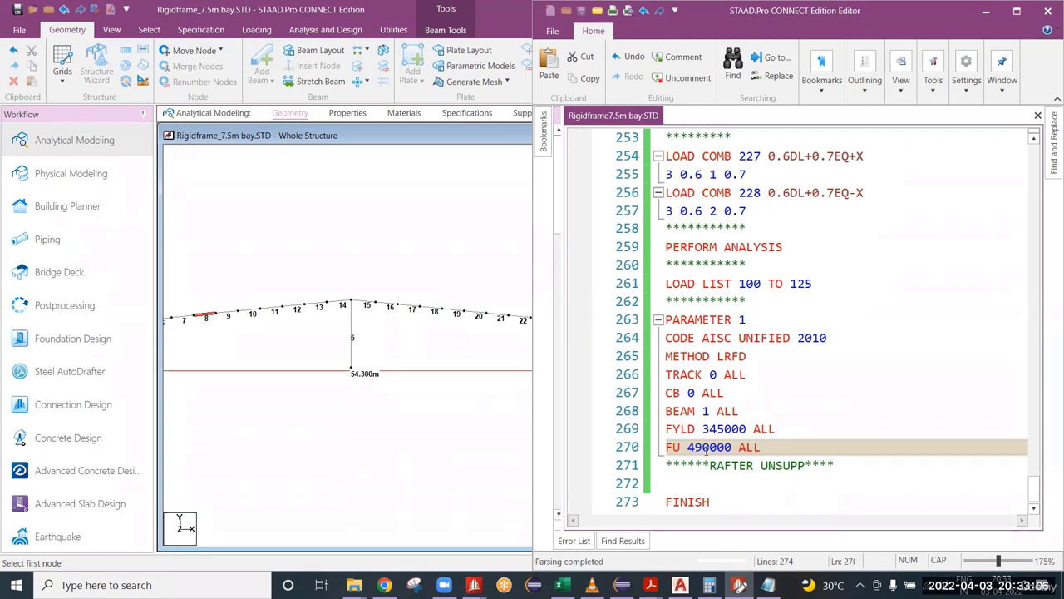
# Step: Review the FU and FYLD parameter lines and place the cursor on the empty line below the RAFTER UNSUPP comment
pyautogui.moveTo(760, 446); pyautogui.dragTo(670, 447)
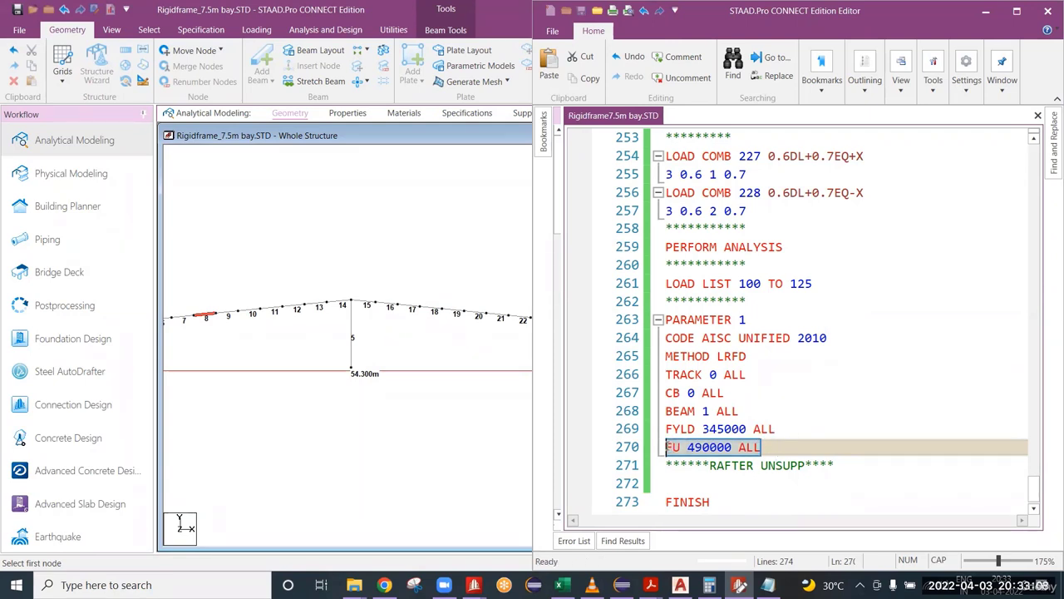
pyautogui.moveTo(779, 429); pyautogui.dragTo(650, 434)
pyautogui.click(762, 446)
pyautogui.scroll(-1, 688, 475)
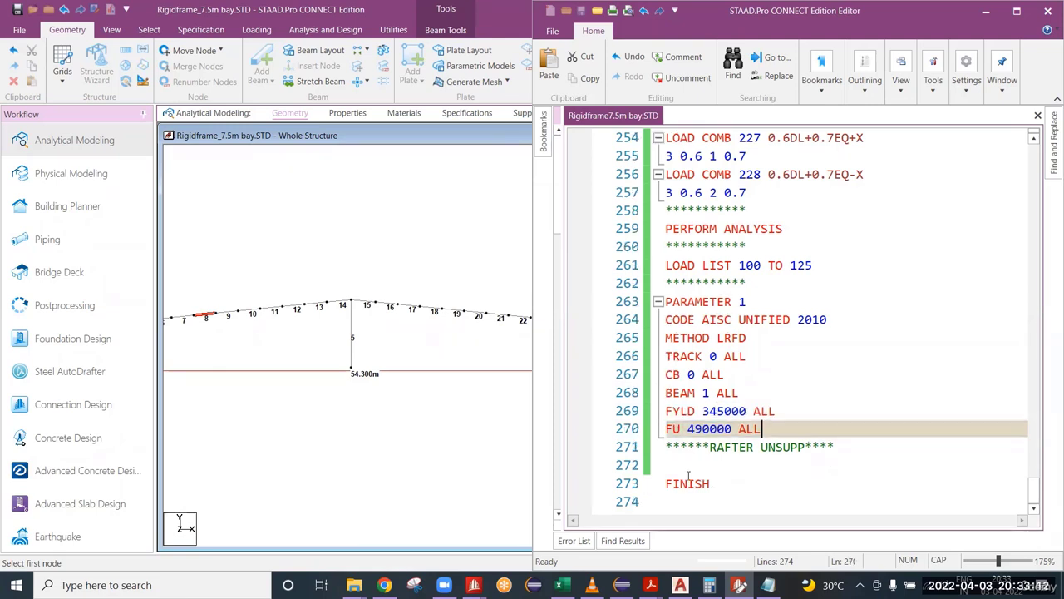
pyautogui.click(689, 465)
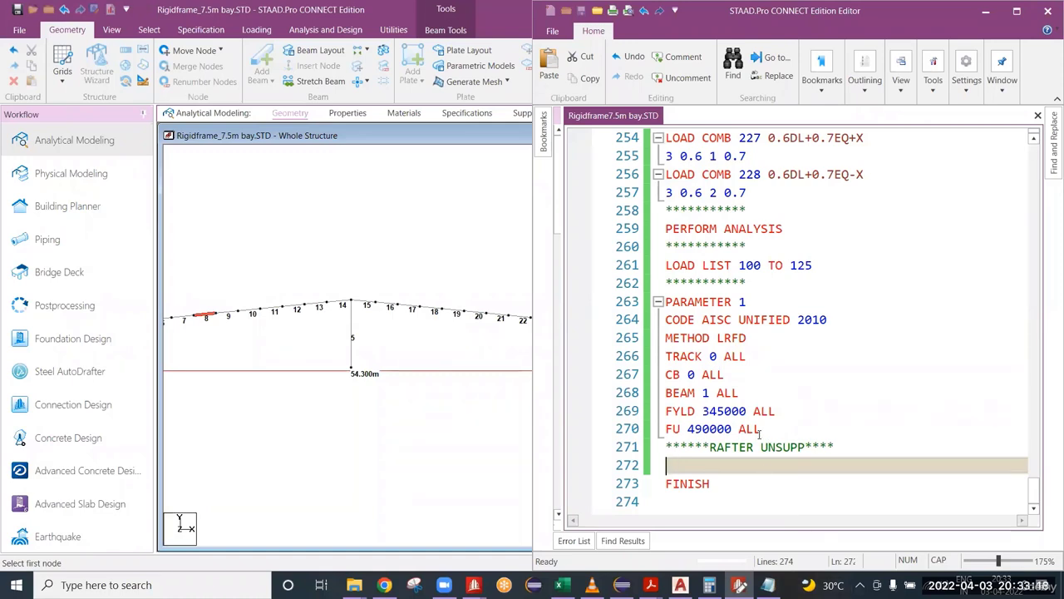
pyautogui.moveTo(765, 429); pyautogui.dragTo(666, 429)
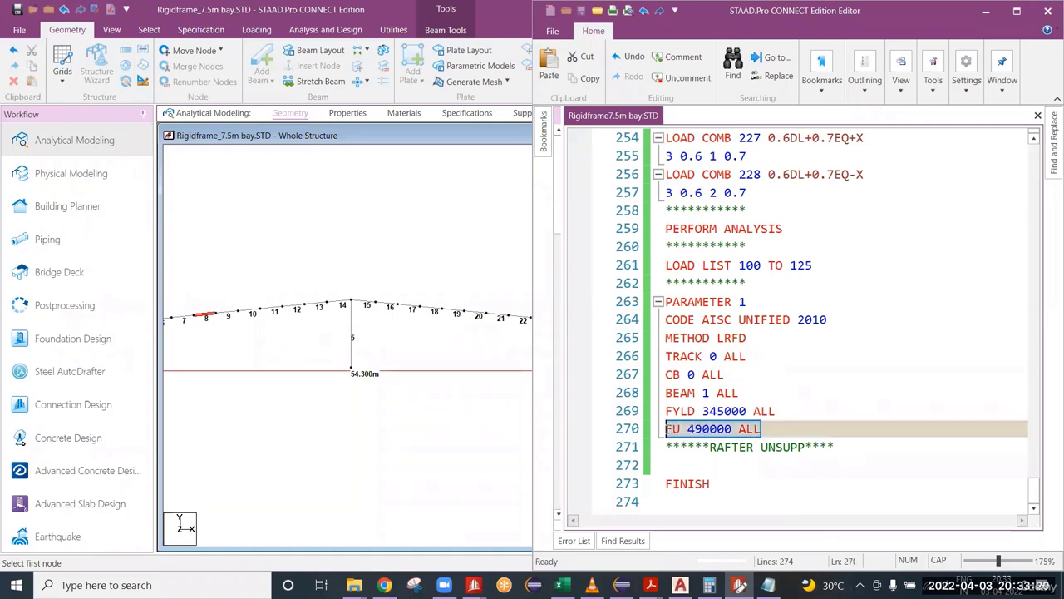
pyautogui.click(725, 458)
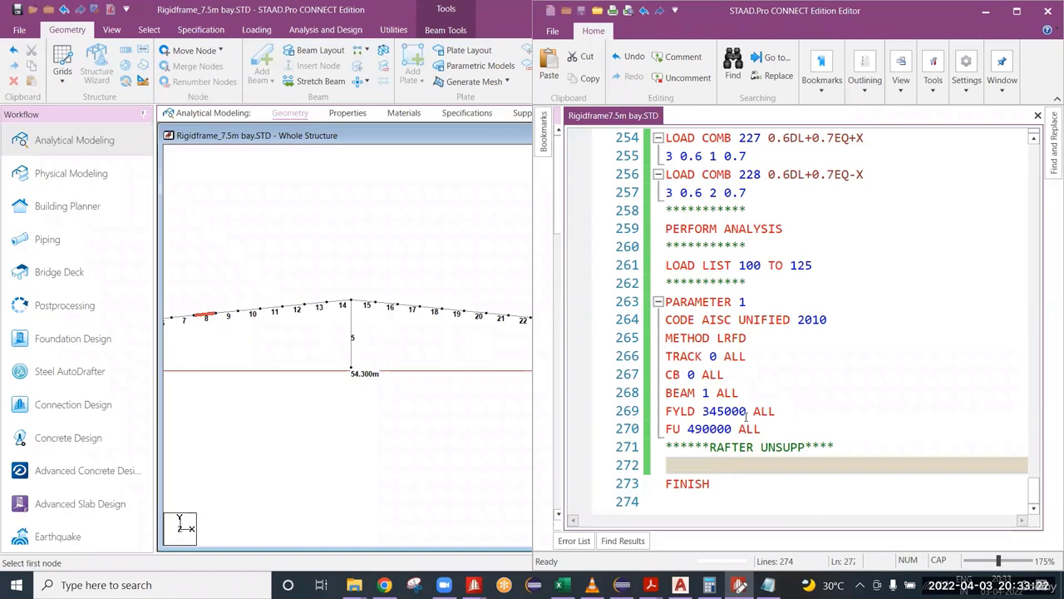
# Step: Measure the distance along the rafter from the eave node at member 6 to the ridge node at member 14
pyautogui.scroll(3, 283, 325)
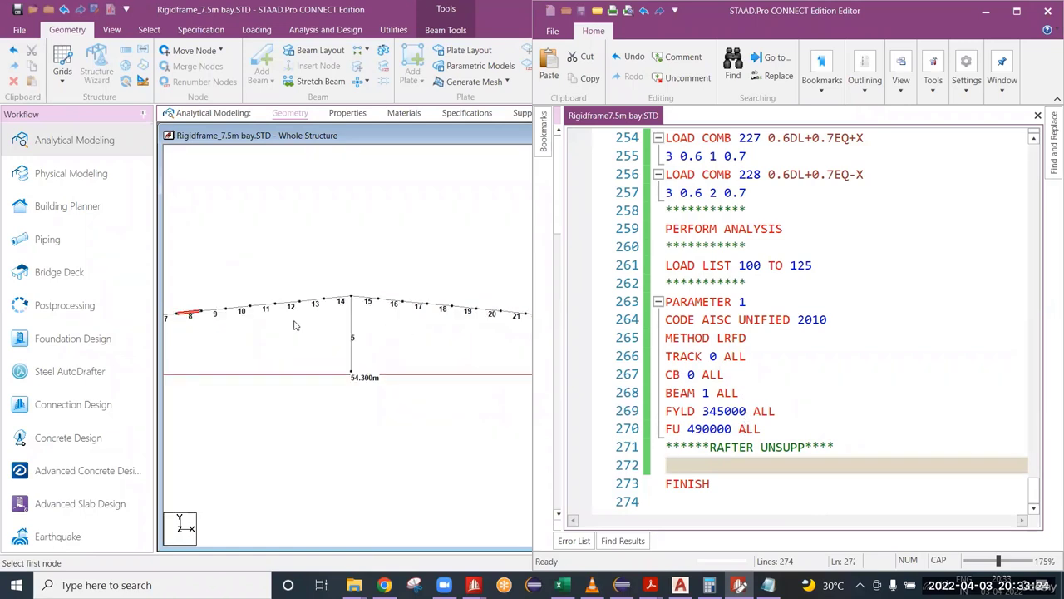
pyautogui.scroll(-3, 286, 332)
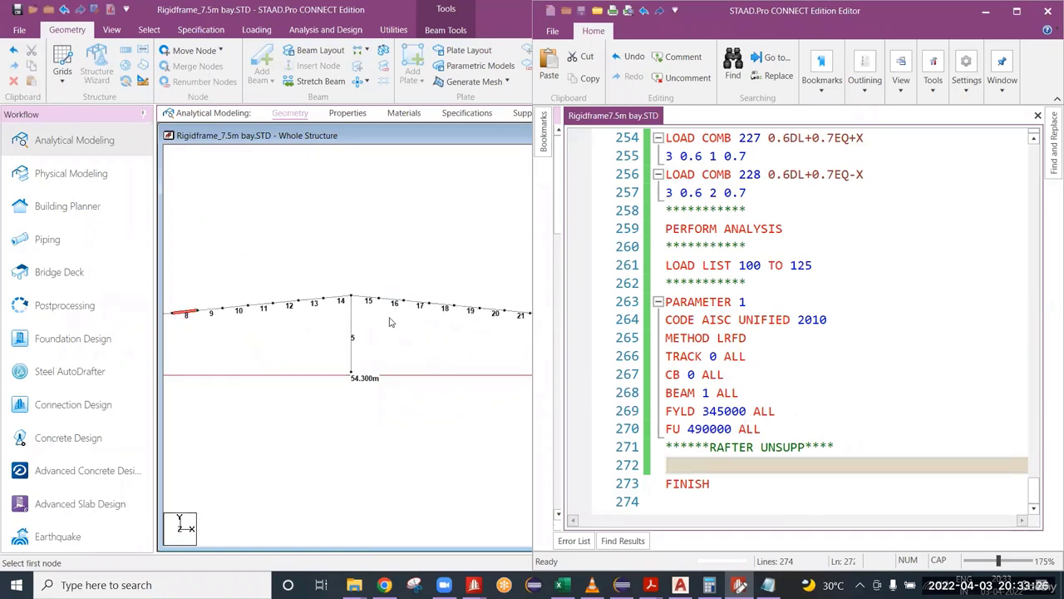
pyautogui.press('space')
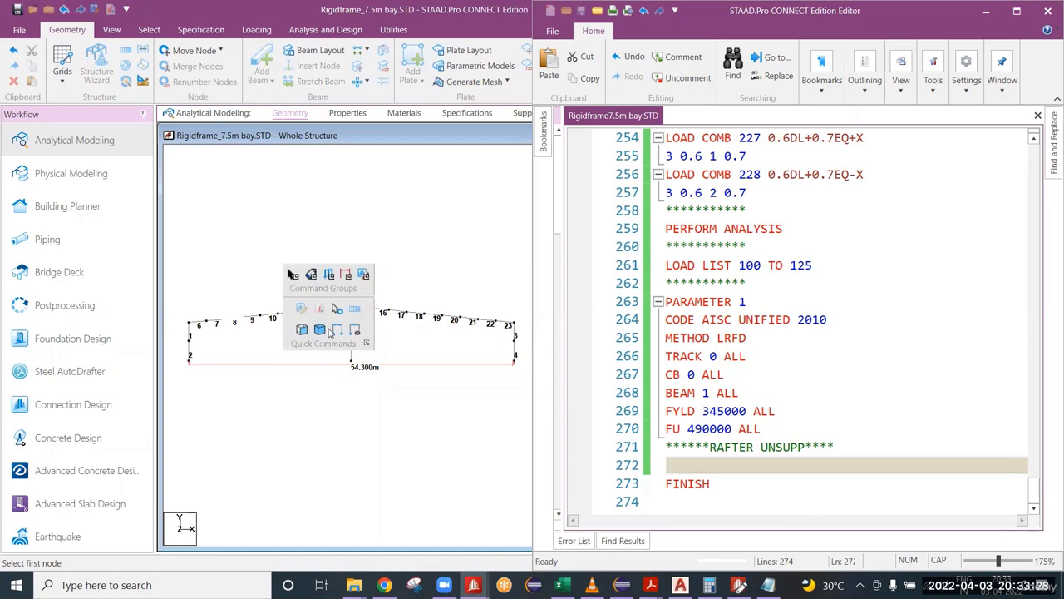
pyautogui.click(337, 330)
pyautogui.scroll(1, 192, 342)
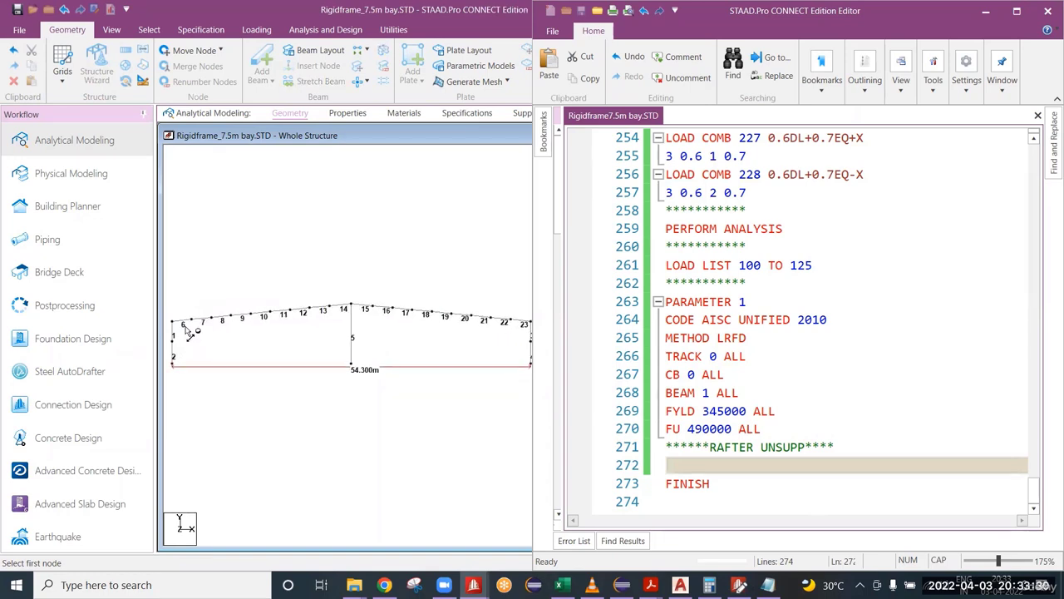
pyautogui.click(173, 336)
pyautogui.click(351, 308)
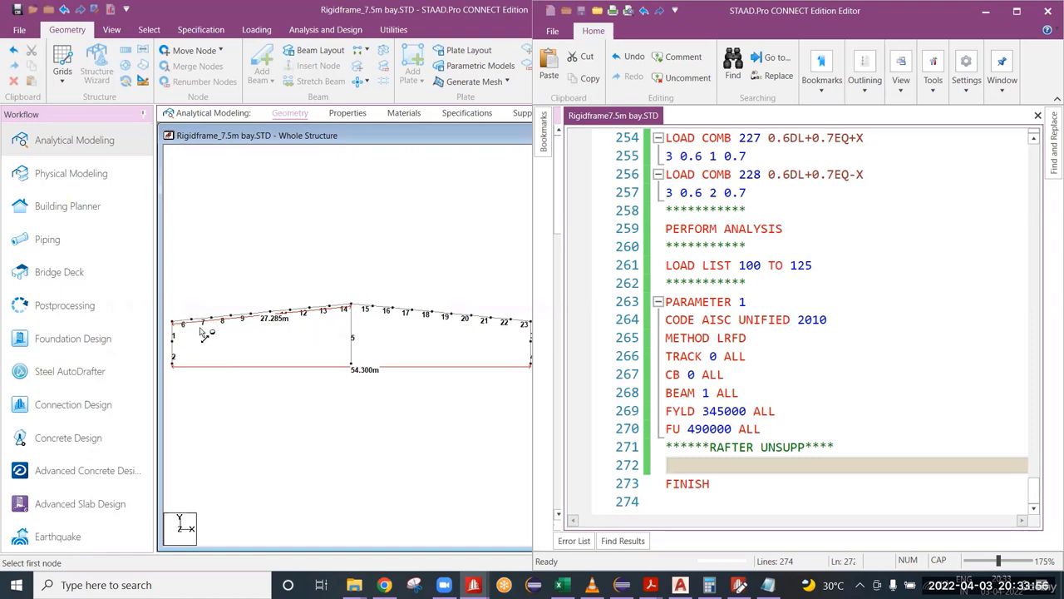
# Step: Examine the measured rafter and its members 6 to 14 between the eave and the ridge in the model view
pyautogui.scroll(2, 233, 329)
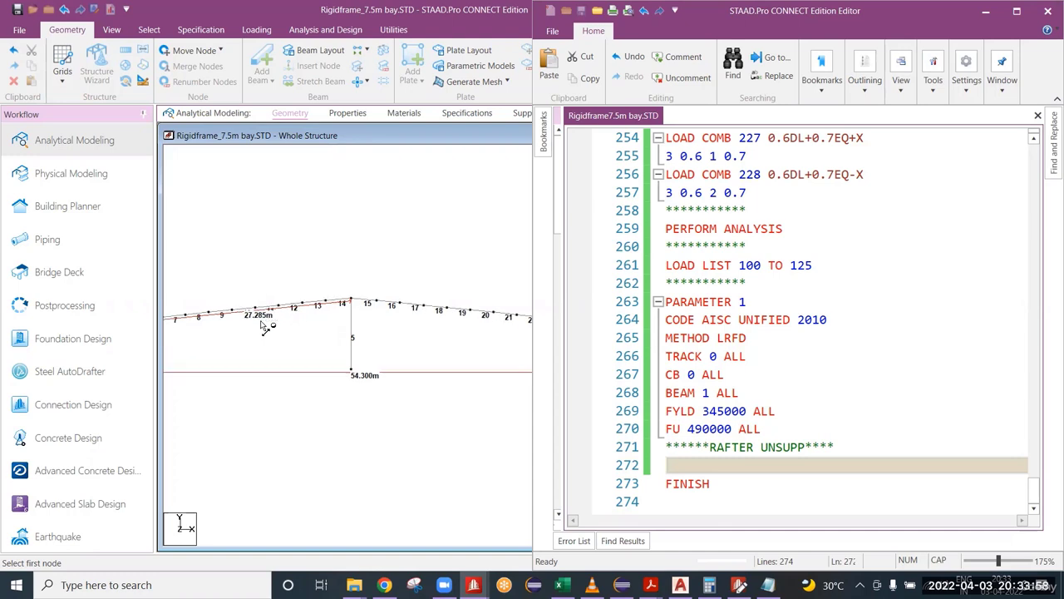
pyautogui.moveTo(271, 315); pyautogui.dragTo(365, 313, button='middle')
pyautogui.scroll(4, 350, 309)
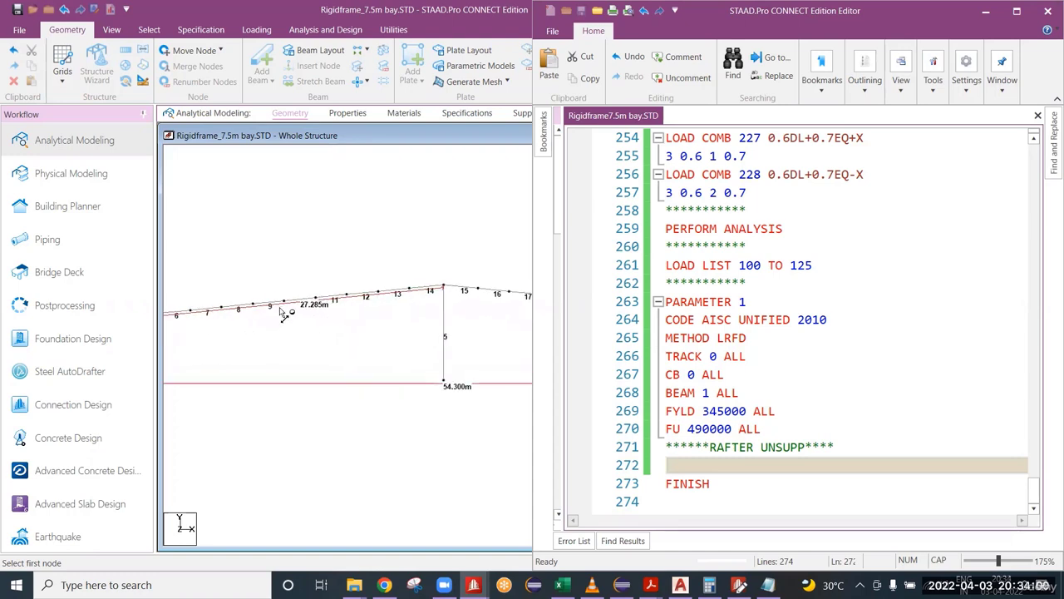
pyautogui.scroll(-2, 384, 324)
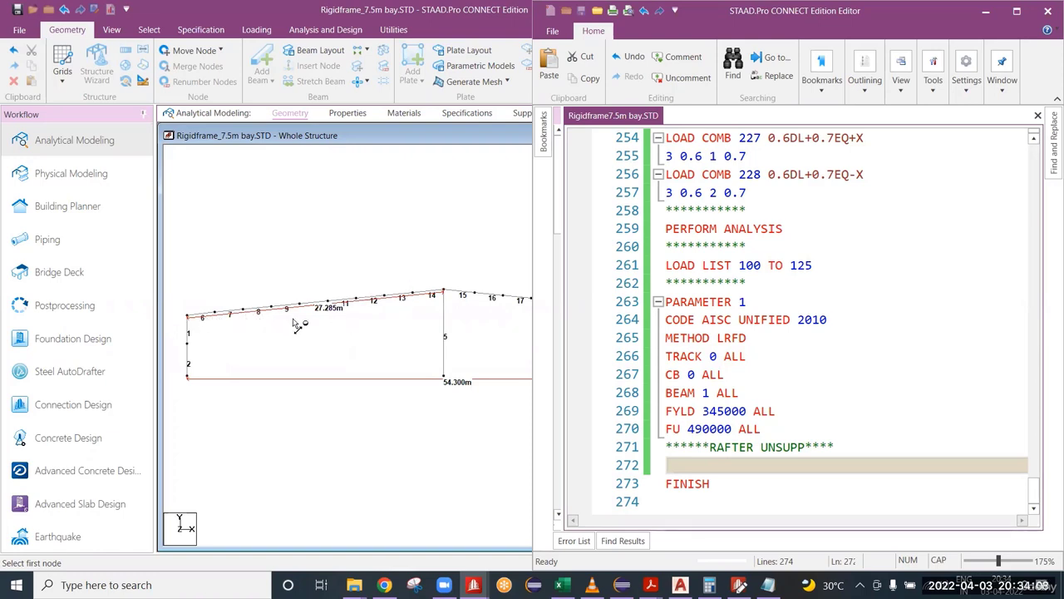
pyautogui.scroll(1, 332, 318)
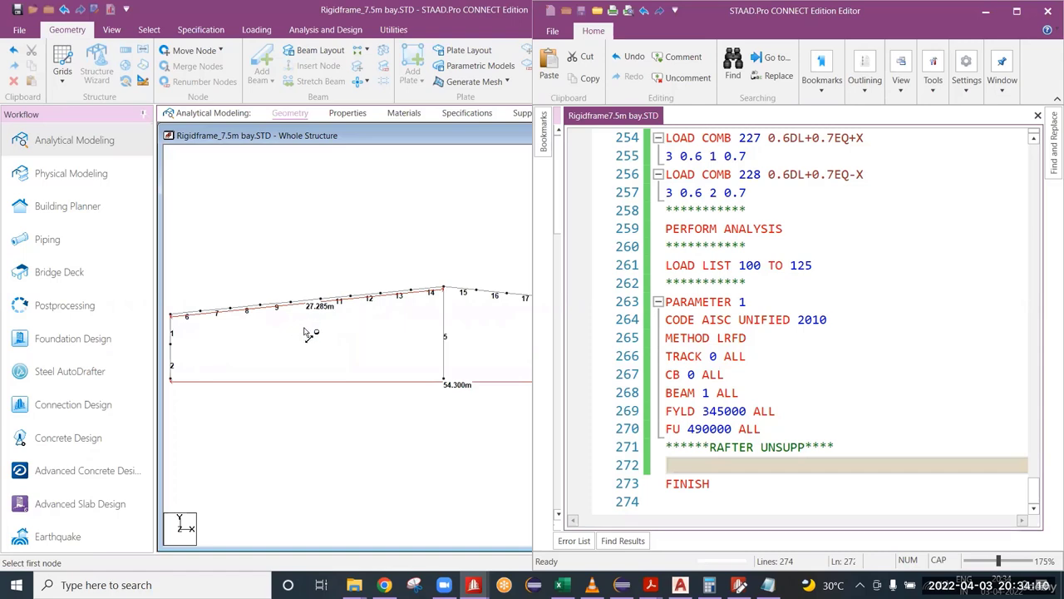
pyautogui.scroll(1, 231, 339)
pyautogui.moveTo(268, 314); pyautogui.dragTo(321, 320, button='middle')
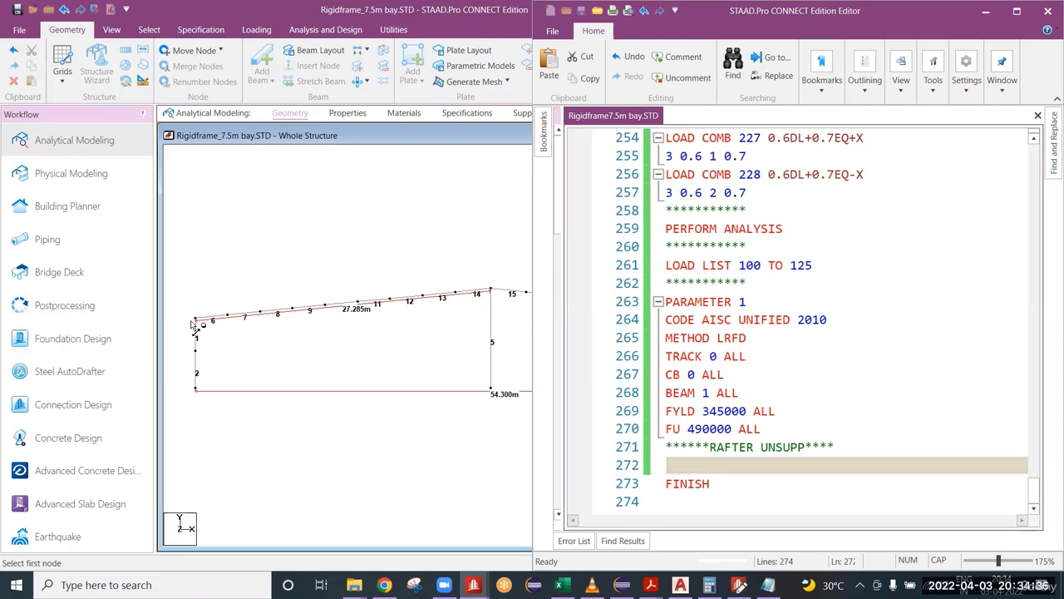
# Step: Enter the parameter line LZ 27.285 MEMB 6 TO 23 below the RAFTER UNSUPP comment and save the input file
pyautogui.click(683, 463)
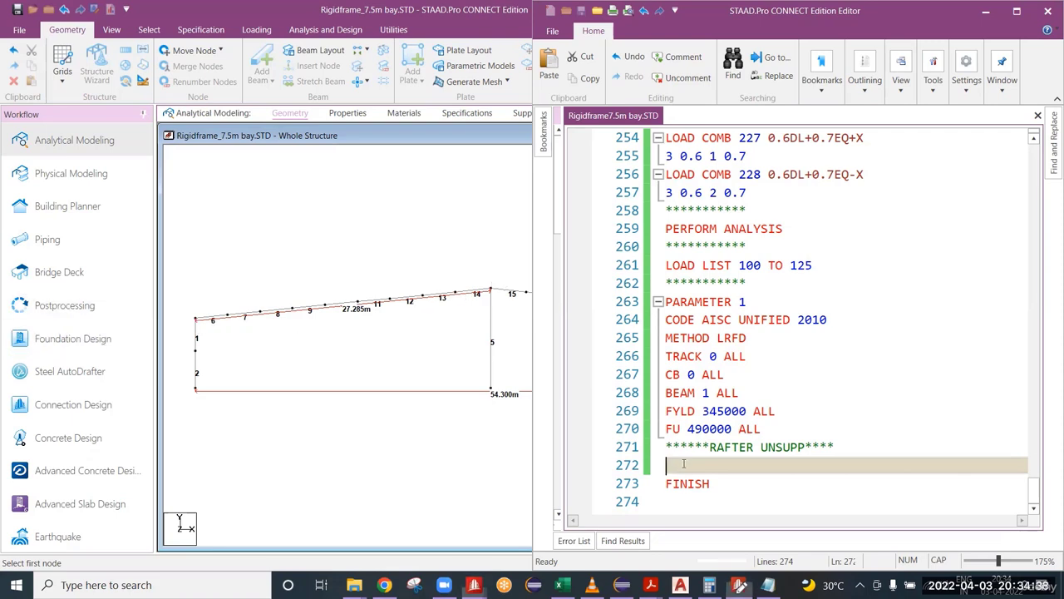
pyautogui.write('LZ ')
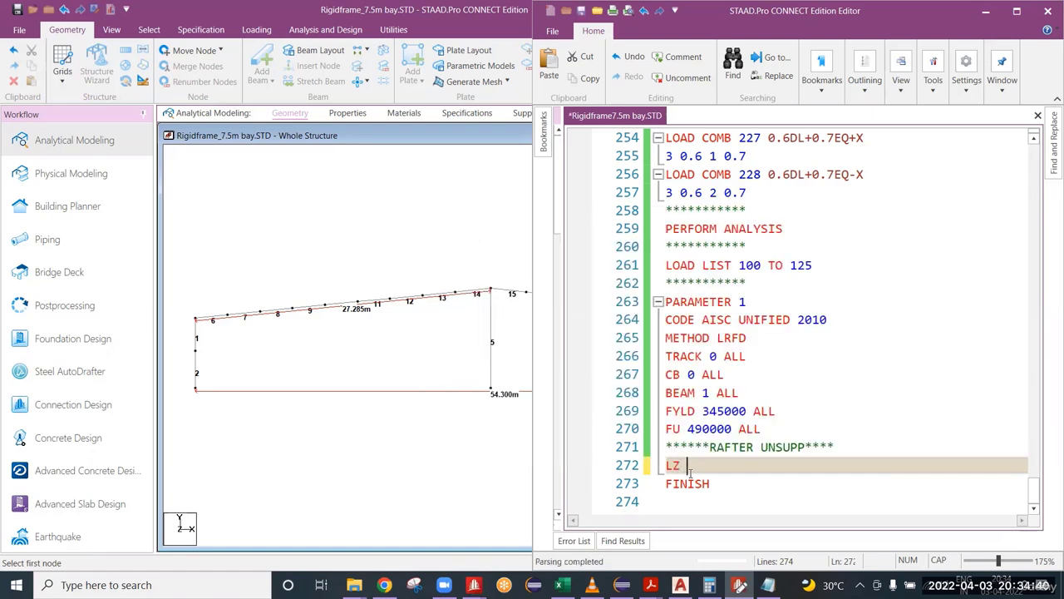
pyautogui.write('27.28')
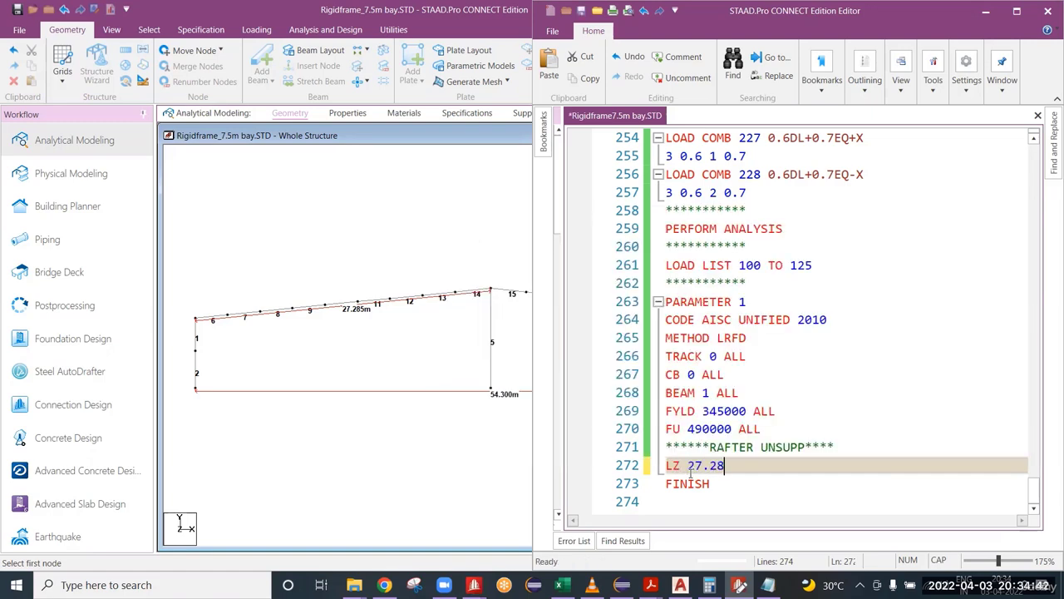
pyautogui.write('5 MEMB')
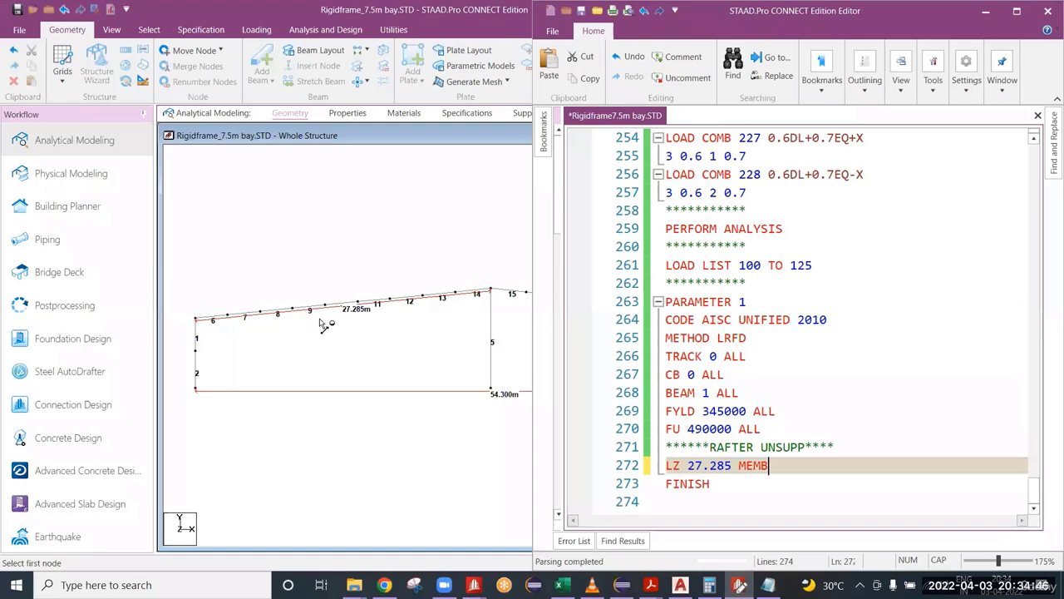
pyautogui.moveTo(474, 306); pyautogui.dragTo(270, 312, button='middle')
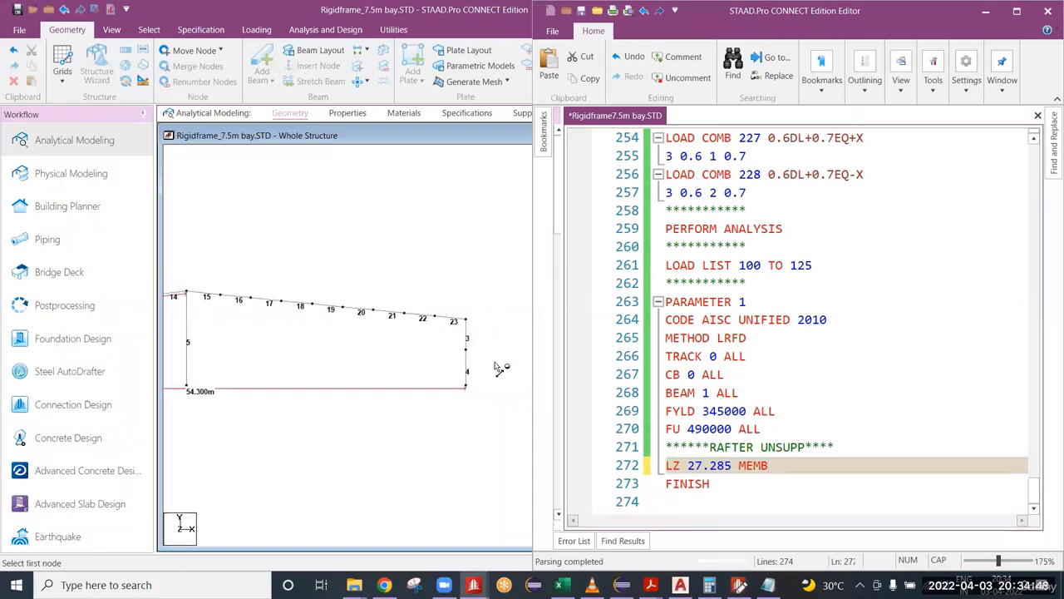
pyautogui.click(787, 466)
pyautogui.write('STO ')
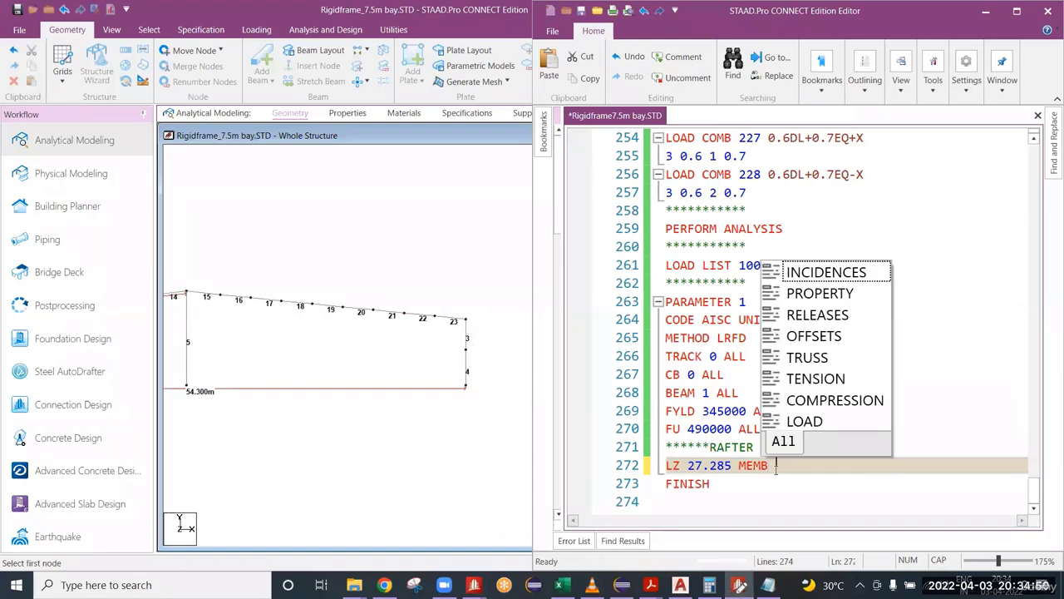
pyautogui.write('23')
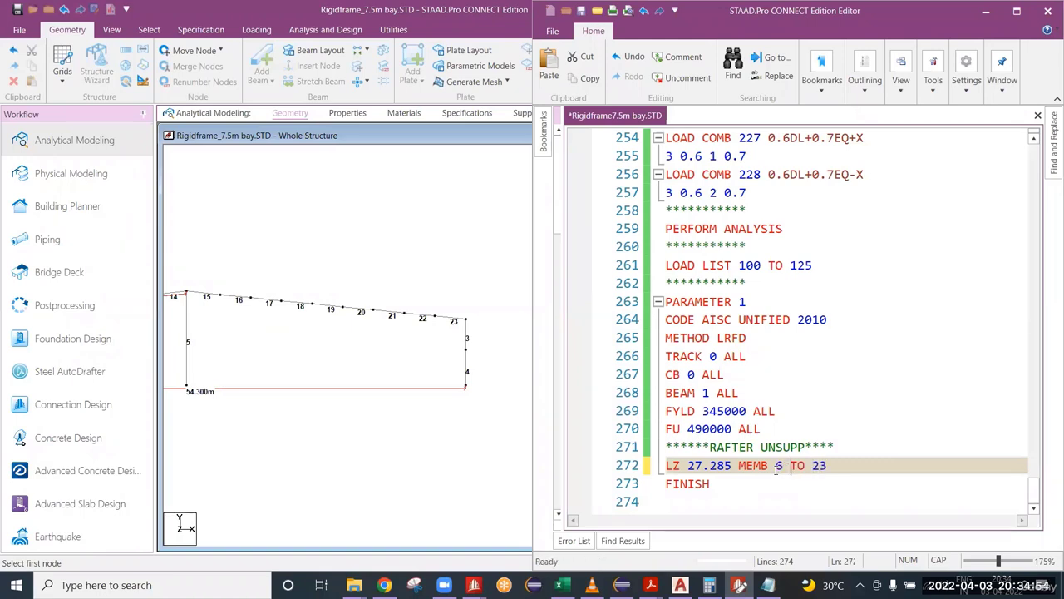
pyautogui.hotkey('ctrl', 's')
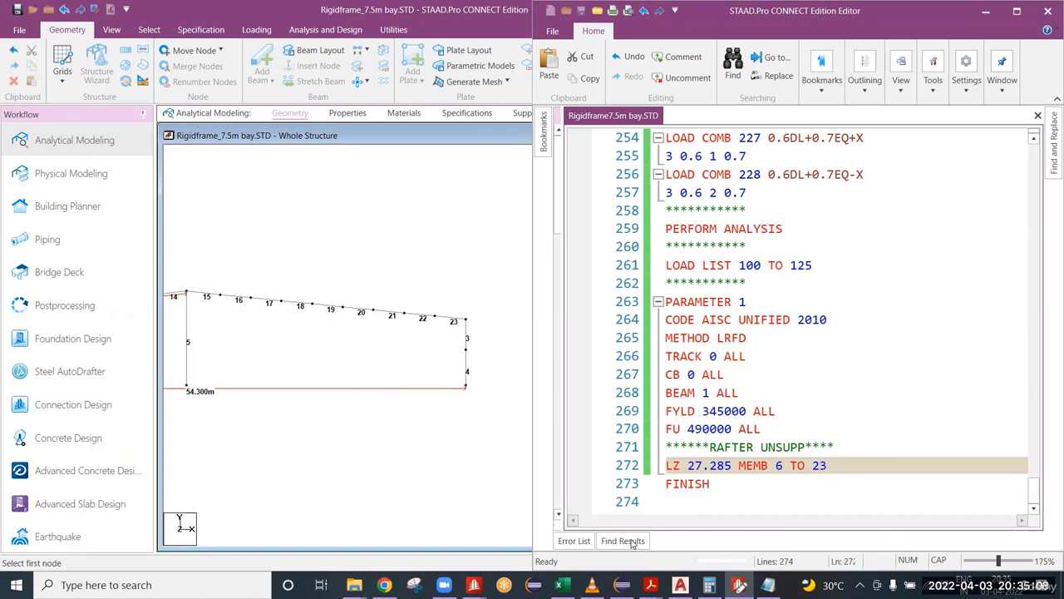
# Step: Check rafter members 6 to 23 across the whole frame and return to the end of the LZ line in the editor
pyautogui.scroll(-4, 366, 357)
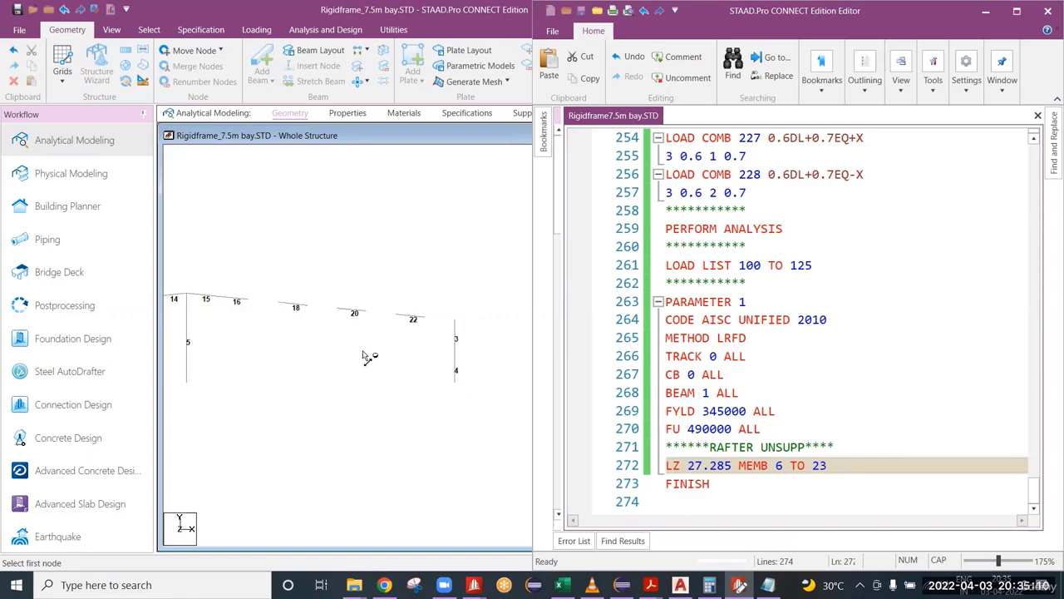
pyautogui.moveTo(208, 352); pyautogui.dragTo(409, 346, button='middle')
pyautogui.scroll(-3, 412, 350)
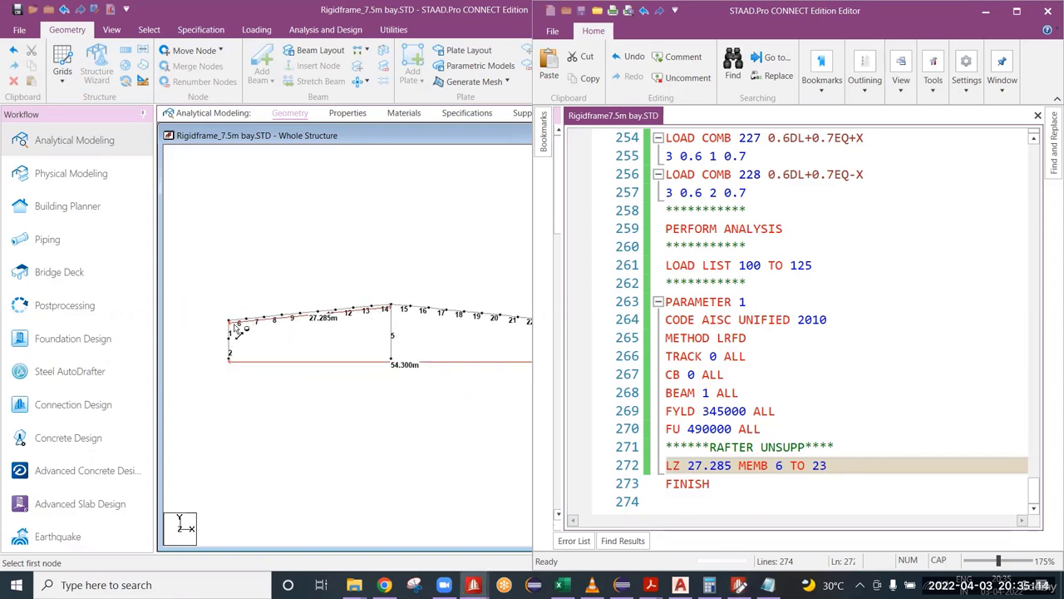
pyautogui.scroll(-1, 426, 329)
pyautogui.moveTo(465, 366); pyautogui.dragTo(431, 358, button='middle')
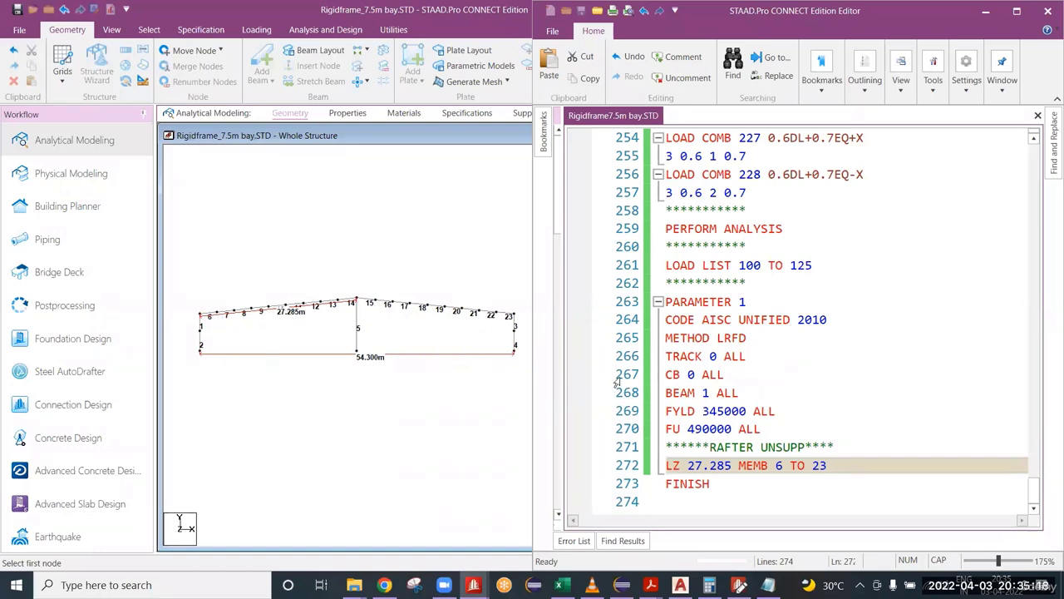
pyautogui.click(851, 470)
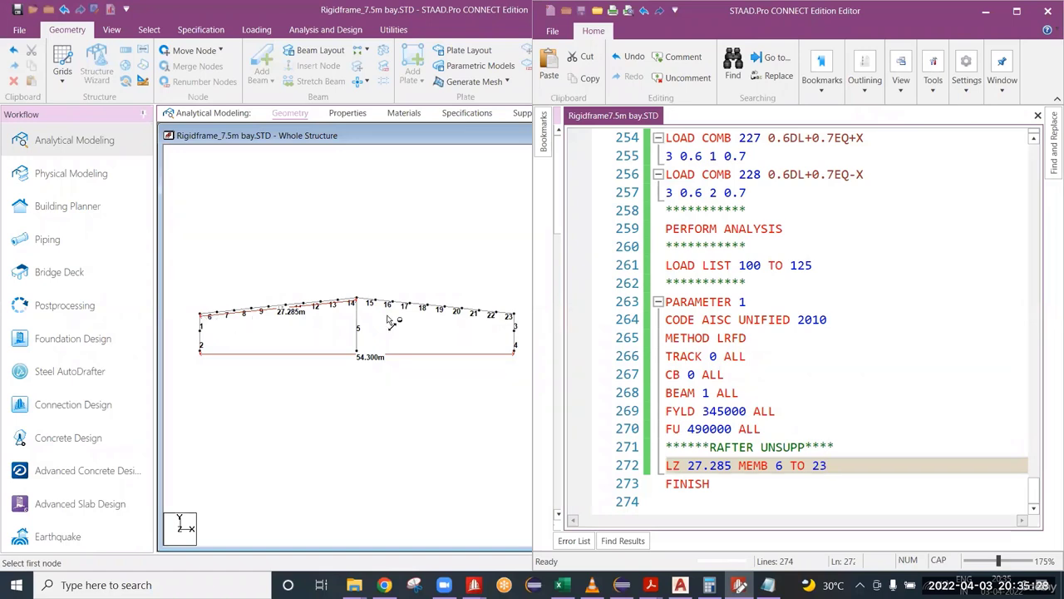
pyautogui.scroll(1, 464, 336)
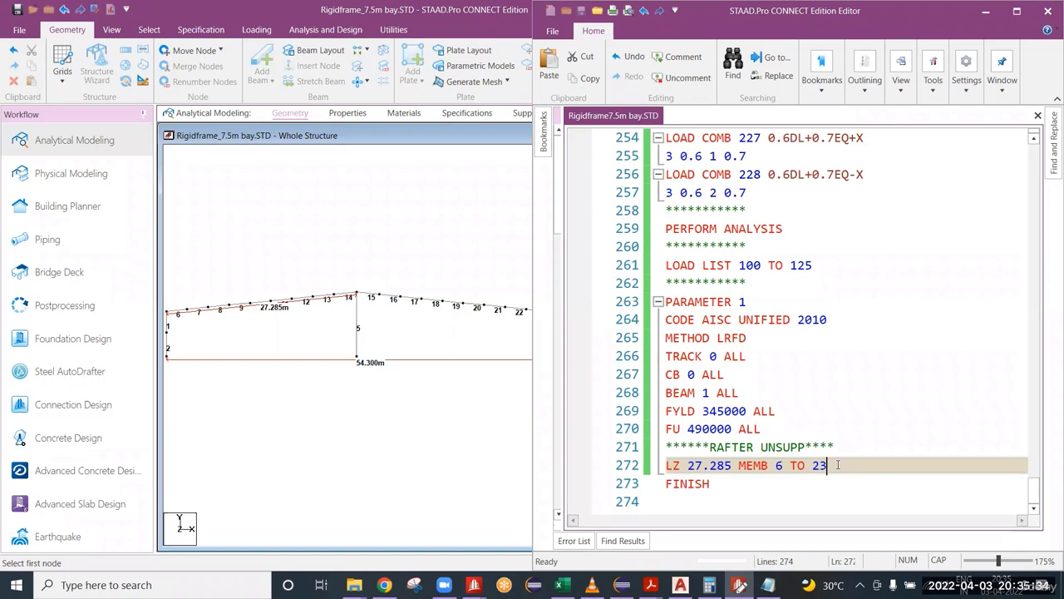
# Step: Begin a new LY parameter on its own line below the LZ line
pyautogui.press('Return')
pyautogui.write('LY')
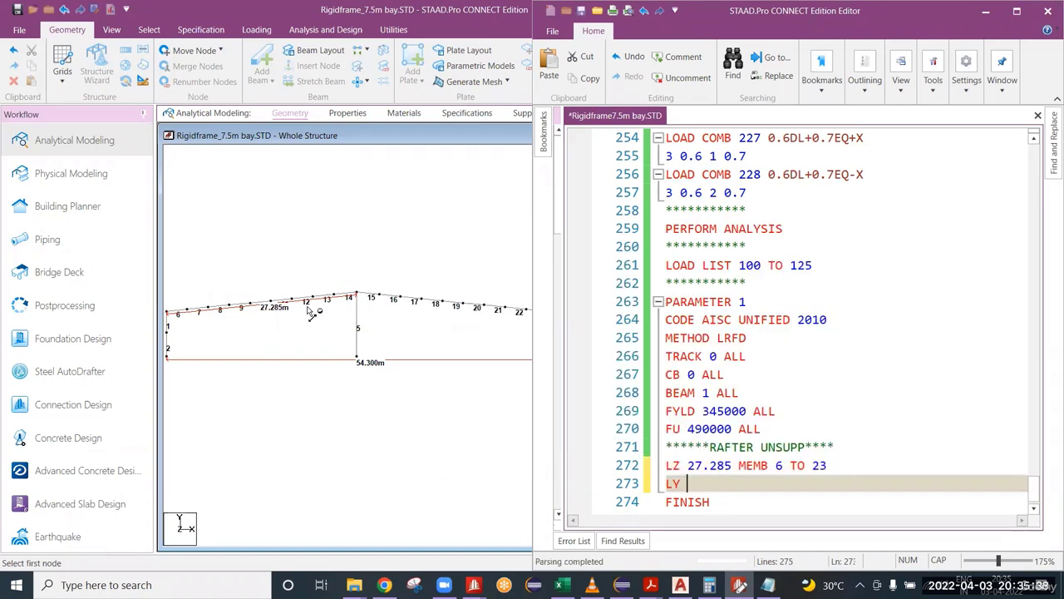
pyautogui.scroll(-4, 306, 319)
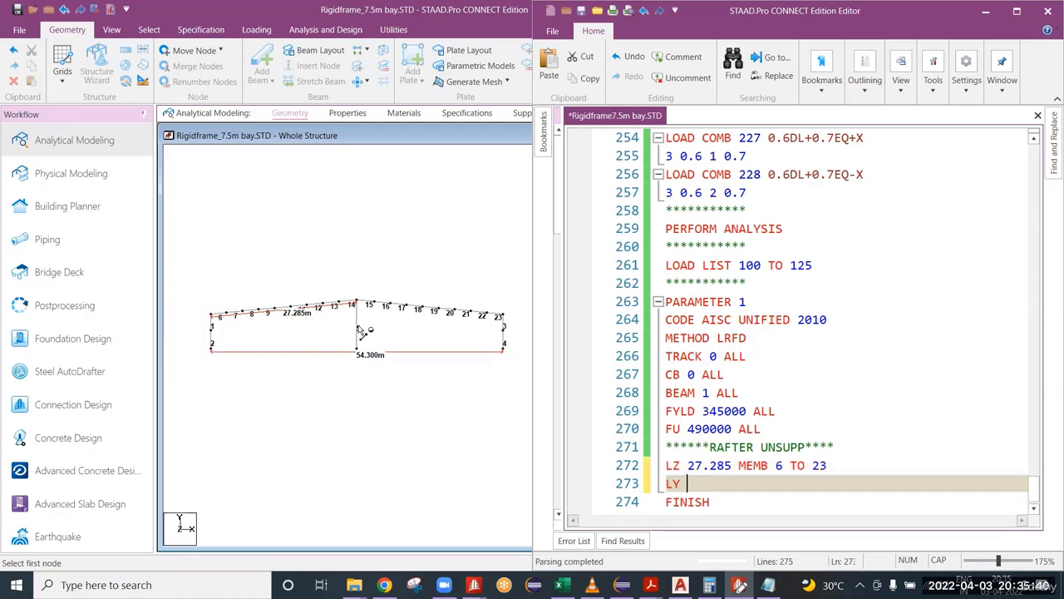
# Step: Minimize the editor and annotate the model view with two parallel sloping rafter lines and two Z-shaped purlins standing on the upper line
pyautogui.click(987, 13)
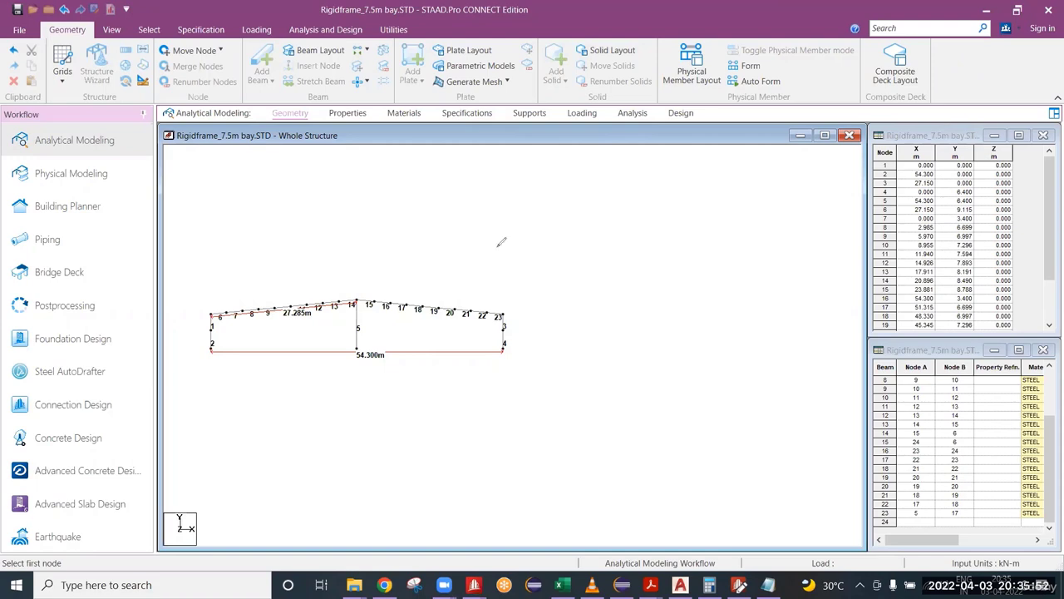
pyautogui.moveTo(520, 243); pyautogui.dragTo(702, 200)
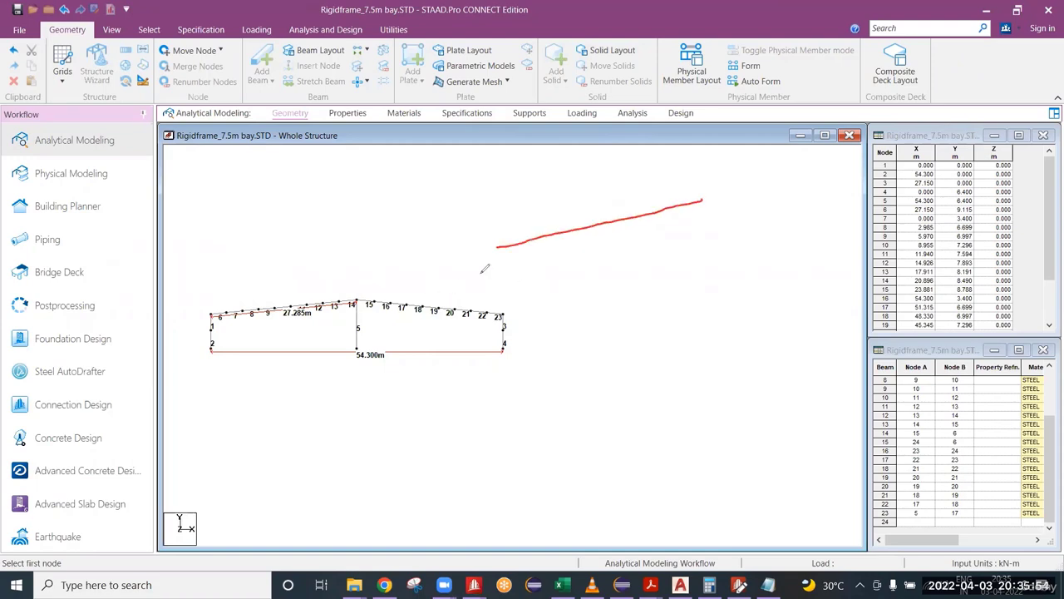
pyautogui.moveTo(498, 273); pyautogui.dragTo(695, 229)
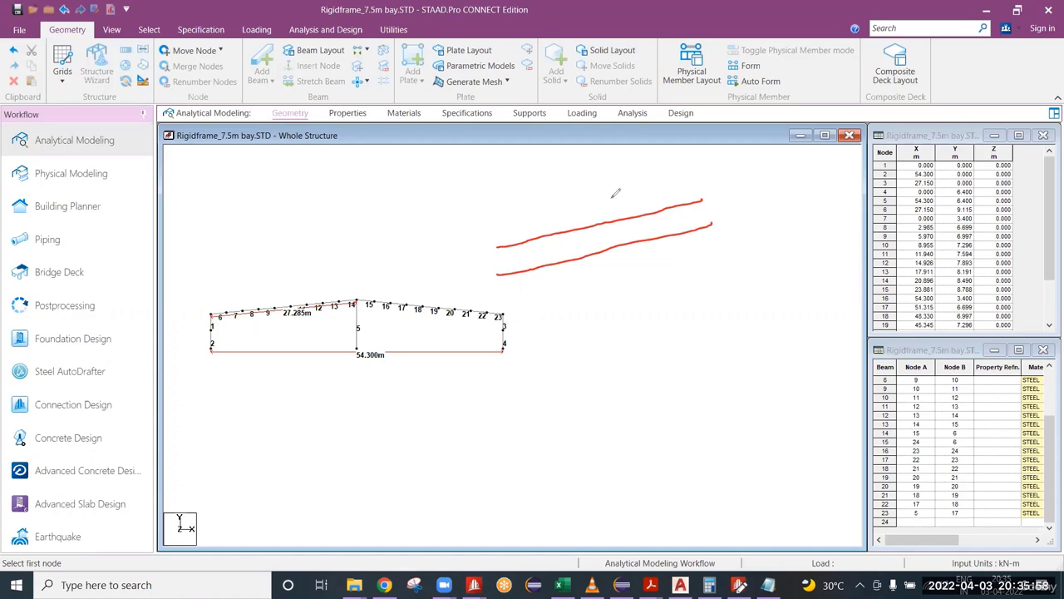
pyautogui.moveTo(580, 216)
pyautogui.mouseDown()
pyautogui.moveTo(622, 214)
pyautogui.moveTo(615, 156)
pyautogui.moveTo(643, 153)
pyautogui.mouseUp()
pyautogui.moveTo(499, 240)
pyautogui.mouseDown()
pyautogui.moveTo(526, 241)
pyautogui.moveTo(515, 178)
pyautogui.moveTo(538, 173)
pyautogui.mouseUp()
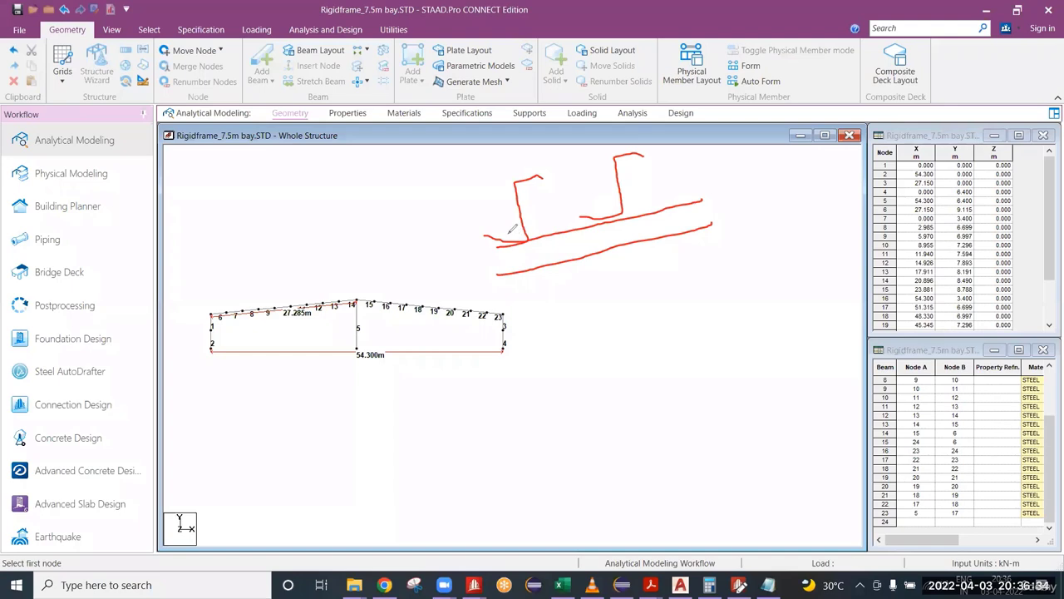
# Step: Add a sloping roof sheeting line over the sketched purlins, with fastener marks at the sheeting and at the purlin-to-rafter connections
pyautogui.moveTo(606, 211); pyautogui.dragTo(607, 229)
pyautogui.moveTo(436, 196); pyautogui.dragTo(696, 132)
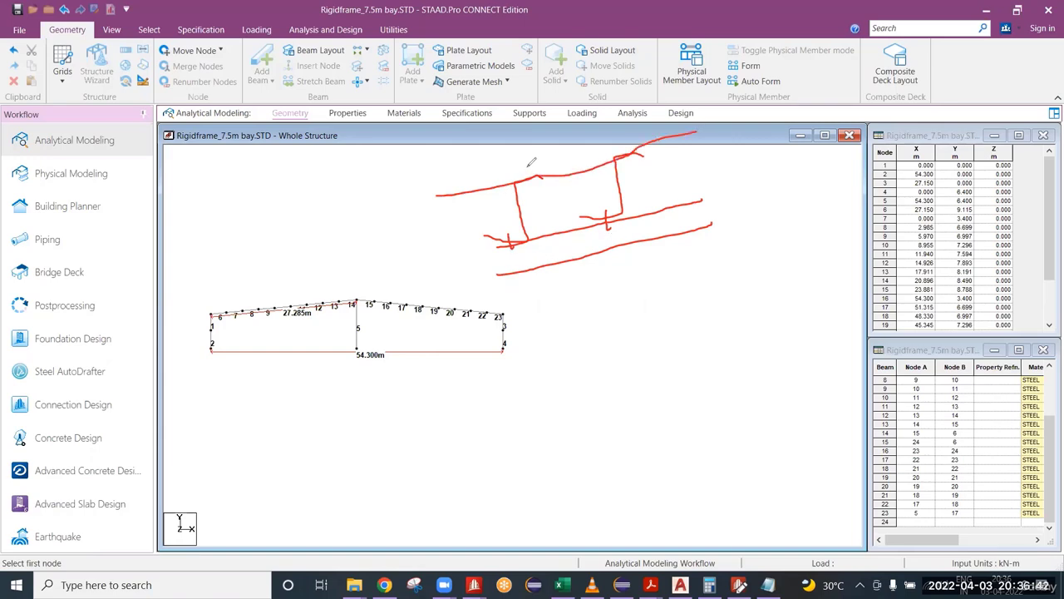
pyautogui.moveTo(527, 167); pyautogui.dragTo(527, 189)
pyautogui.moveTo(623, 142); pyautogui.dragTo(631, 163)
pyautogui.moveTo(513, 243)
pyautogui.mouseDown()
pyautogui.moveTo(509, 252)
pyautogui.moveTo(514, 231)
pyautogui.mouseUp()
pyautogui.moveTo(605, 212)
pyautogui.mouseDown()
pyautogui.moveTo(612, 229)
pyautogui.moveTo(607, 208)
pyautogui.mouseUp()
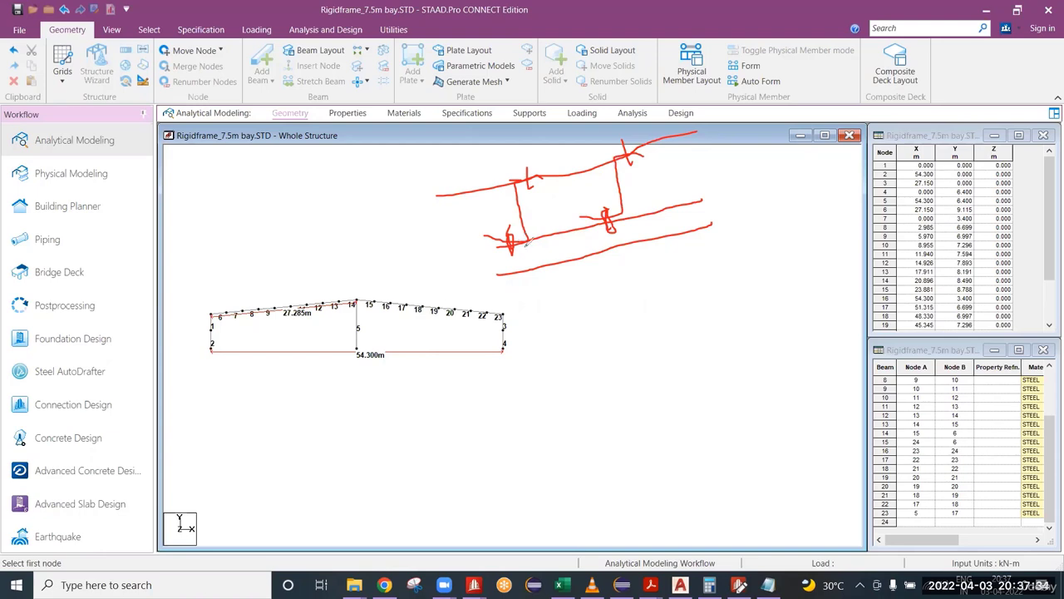
# Step: Sketch diagonal flange braces from the two purlin connections to the lower rafter line and mark their lower ends
pyautogui.moveTo(612, 210); pyautogui.dragTo(627, 245)
pyautogui.moveTo(538, 258)
pyautogui.mouseDown()
pyautogui.moveTo(532, 249)
pyautogui.moveTo(542, 276)
pyautogui.moveTo(522, 255)
pyautogui.mouseUp()
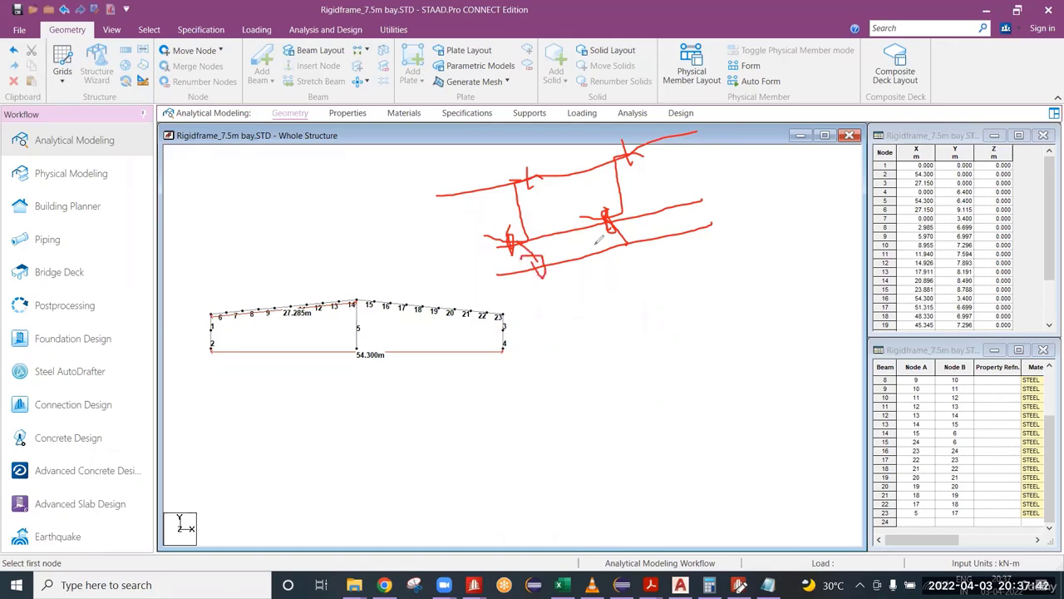
pyautogui.moveTo(622, 224)
pyautogui.mouseDown()
pyautogui.moveTo(617, 241)
pyautogui.moveTo(635, 251)
pyautogui.moveTo(613, 238)
pyautogui.mouseUp()
# Step: Draw extension lines through both purlins down past the rafter and mark the spacing between them with an arrow labelled 1500
pyautogui.moveTo(500, 169); pyautogui.dragTo(509, 215)
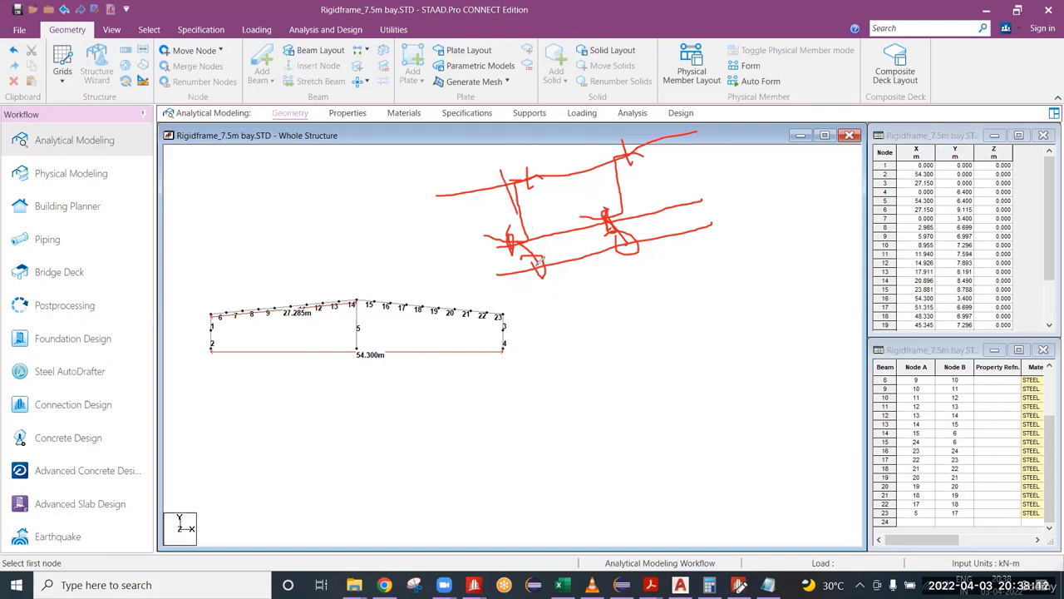
pyautogui.moveTo(601, 143); pyautogui.dragTo(639, 280)
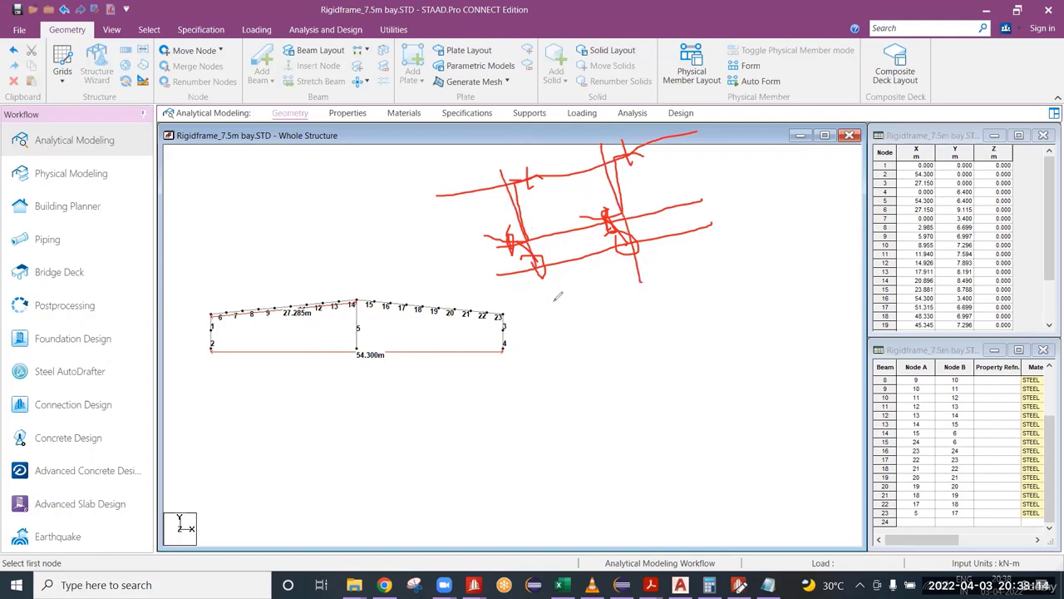
pyautogui.moveTo(556, 298)
pyautogui.mouseDown()
pyautogui.moveTo(639, 273)
pyautogui.moveTo(629, 281)
pyautogui.mouseUp()
pyautogui.moveTo(556, 300)
pyautogui.mouseDown()
pyautogui.moveTo(598, 308)
pyautogui.moveTo(613, 294)
pyautogui.mouseUp()
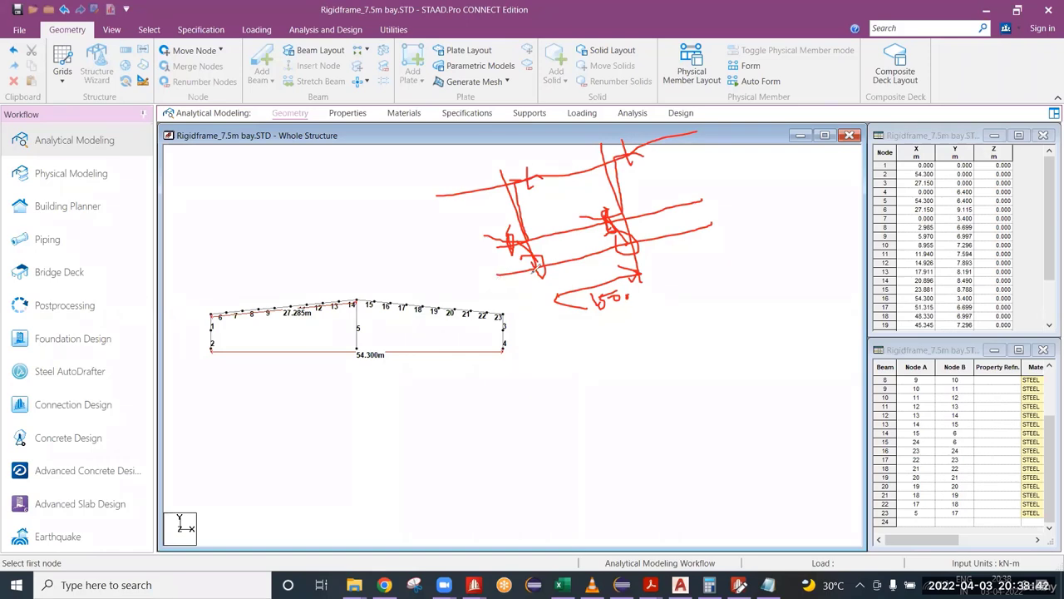
# Step: Finish the 1500 purlin spacing label, write 1.5M beneath it, and clear the whole annotation sketch from the model view
pyautogui.moveTo(534, 263); pyautogui.dragTo(535, 251)
pyautogui.moveTo(626, 295); pyautogui.dragTo(628, 296)
pyautogui.moveTo(601, 314)
pyautogui.mouseDown()
pyautogui.moveTo(602, 326)
pyautogui.moveTo(620, 321)
pyautogui.moveTo(611, 328)
pyautogui.mouseUp()
pyautogui.moveTo(613, 314); pyautogui.dragTo(647, 322)
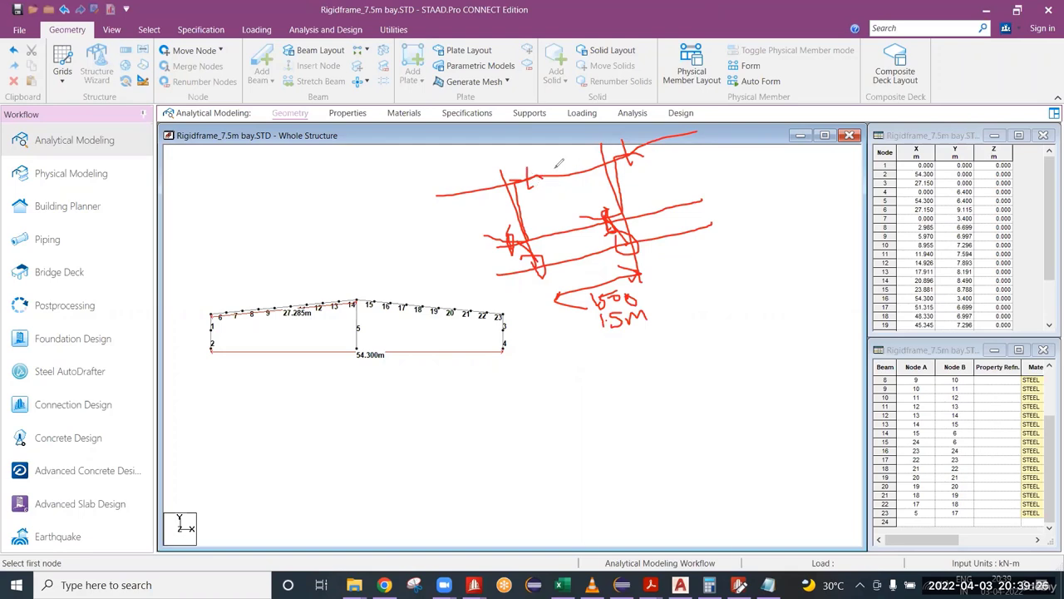
pyautogui.moveTo(546, 171); pyautogui.dragTo(558, 240)
pyautogui.press('e')
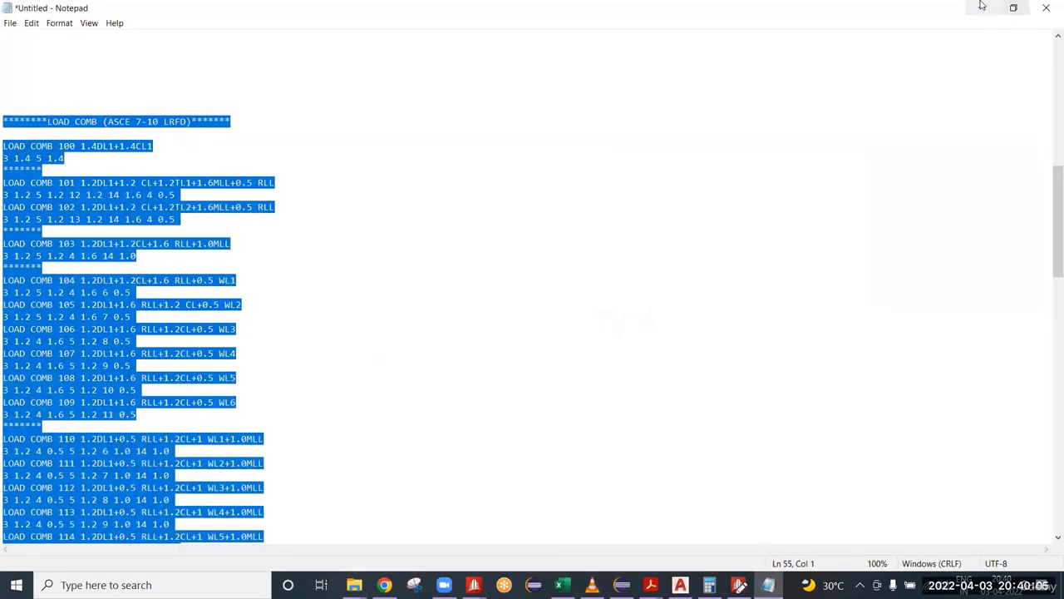
# Step: Bring back the input file editor and complete the rafter LY line as LY 1.5 MEMB 6 TO 23
pyautogui.click(982, 6)
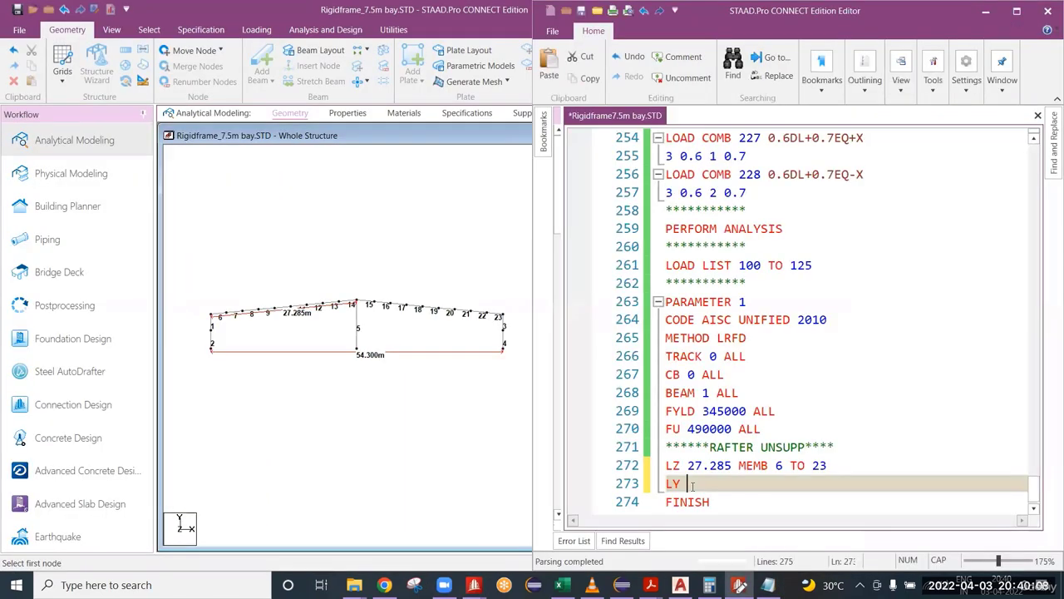
pyautogui.write('1.5 MEM')
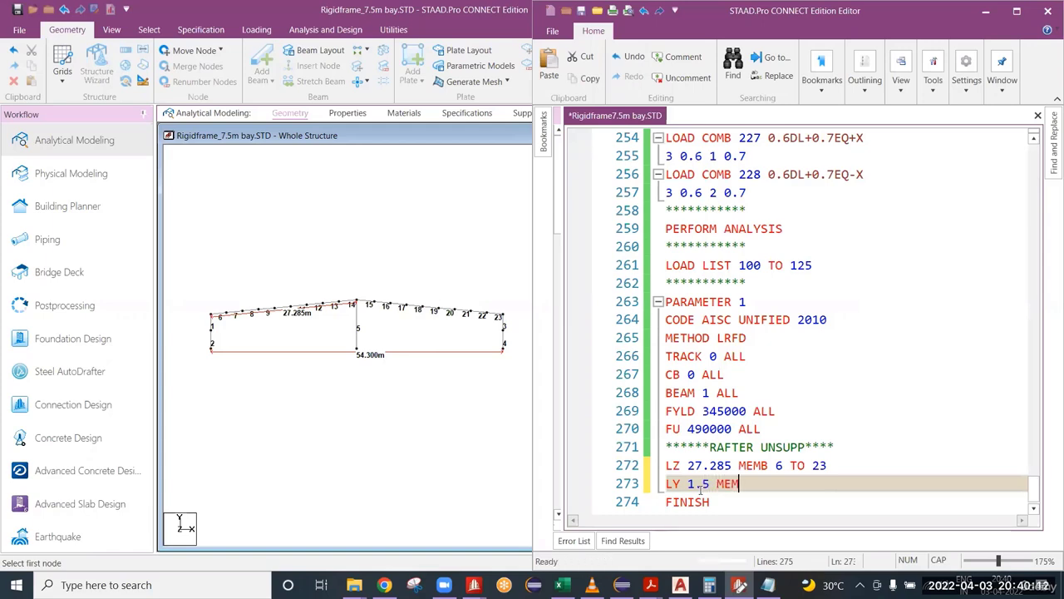
pyautogui.write('B 6 TO 23')
pyautogui.press('Return')
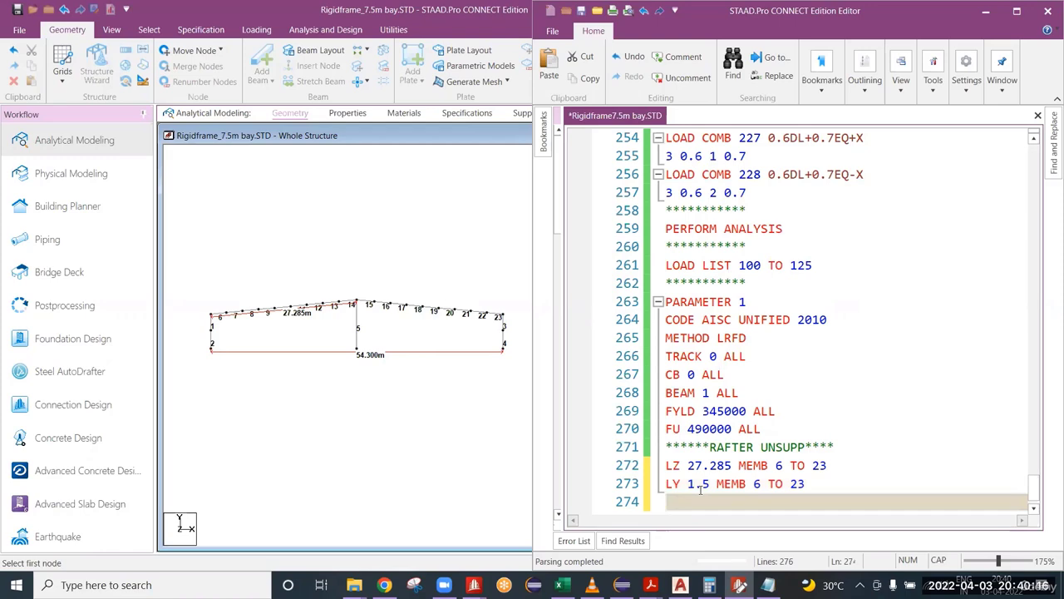
# Step: Begin a UNT parameter line directly below the rafter's LY line
pyautogui.doubleClick(674, 483)
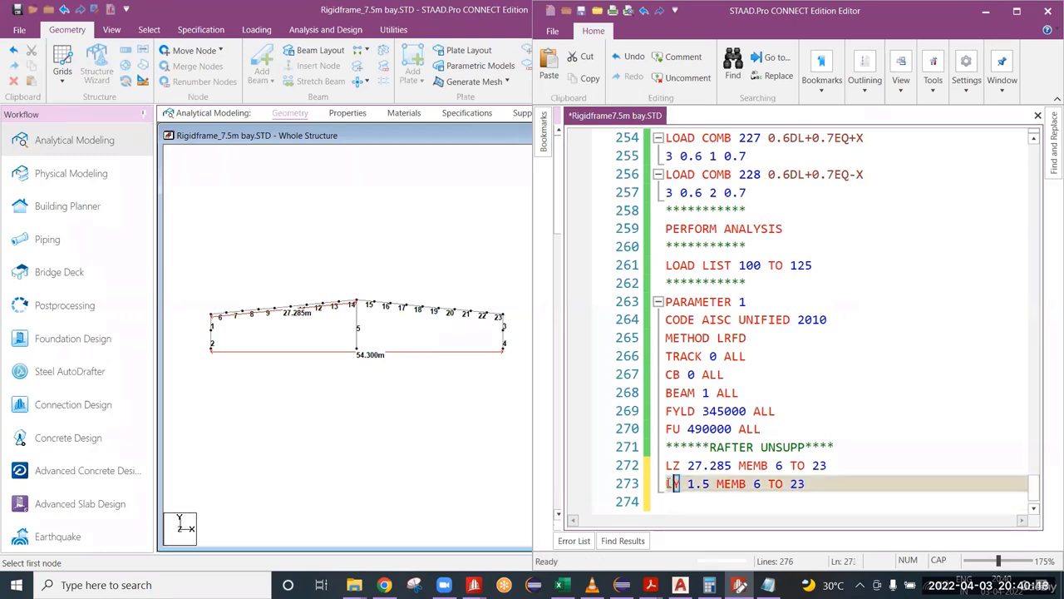
pyautogui.click(679, 499)
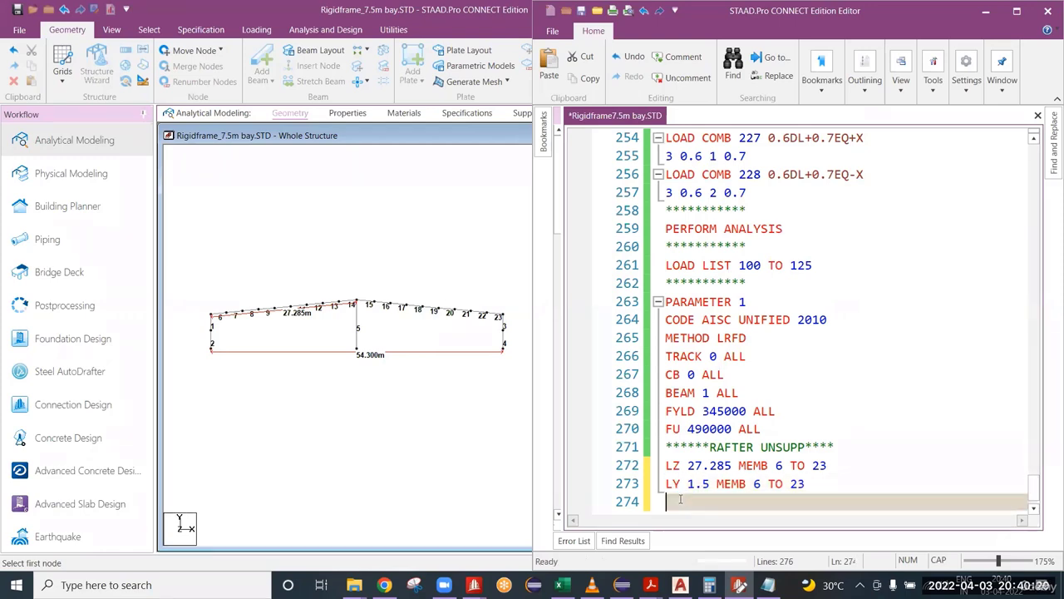
pyautogui.write('UNT')
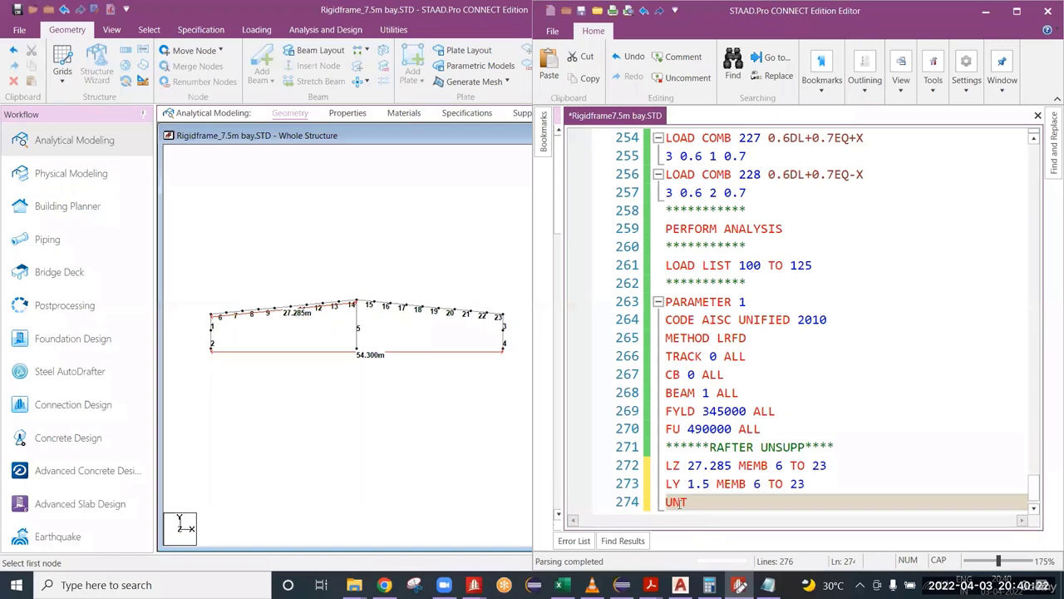
pyautogui.scroll(-1, 680, 502)
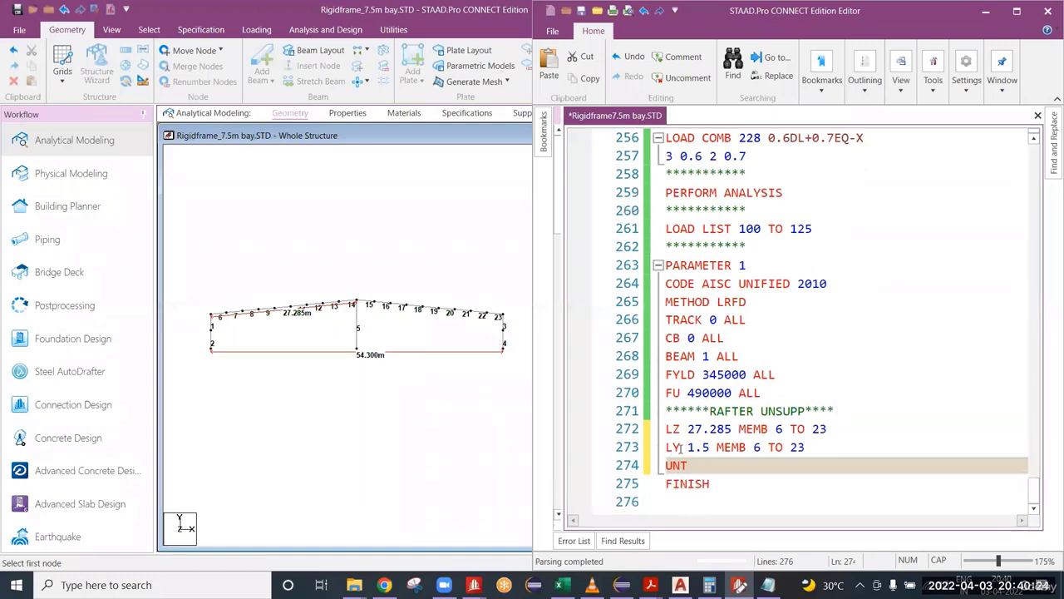
pyautogui.doubleClick(675, 448)
pyautogui.click(694, 463)
# Step: Examine the rafter segments between supports in the model, selecting members 8 to 14 and members 15 to 21 in turn
pyautogui.click(305, 349)
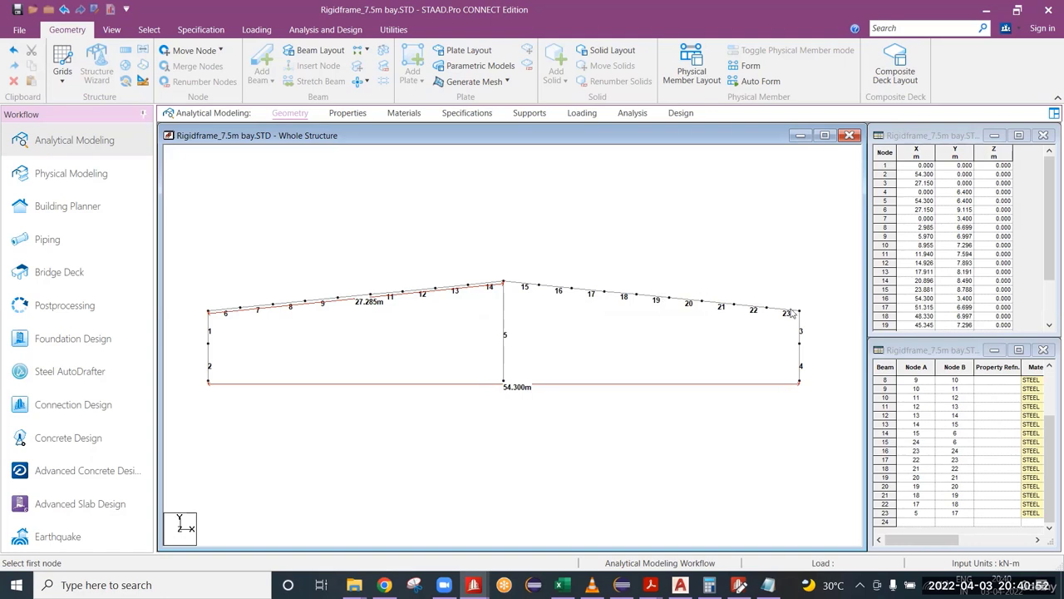
pyautogui.scroll(1, 219, 322)
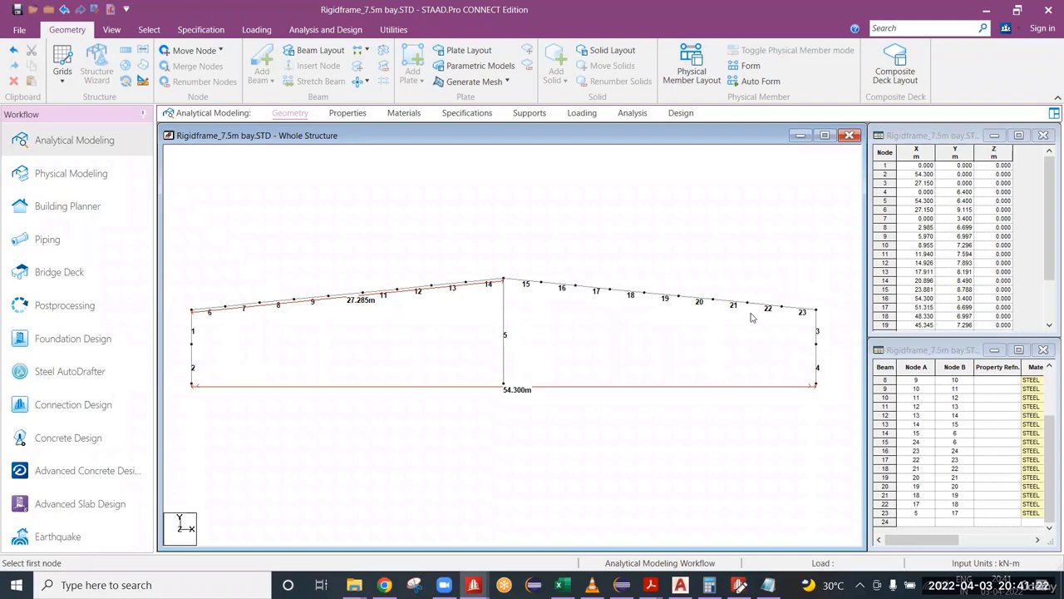
pyautogui.click(745, 579)
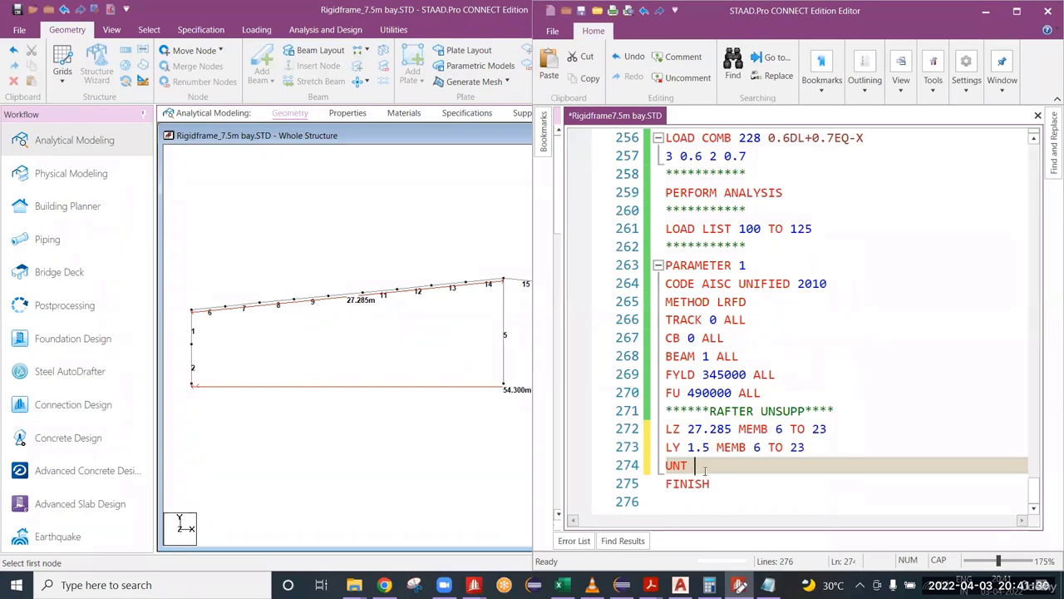
pyautogui.moveTo(711, 448); pyautogui.dragTo(689, 449)
pyautogui.click(703, 465)
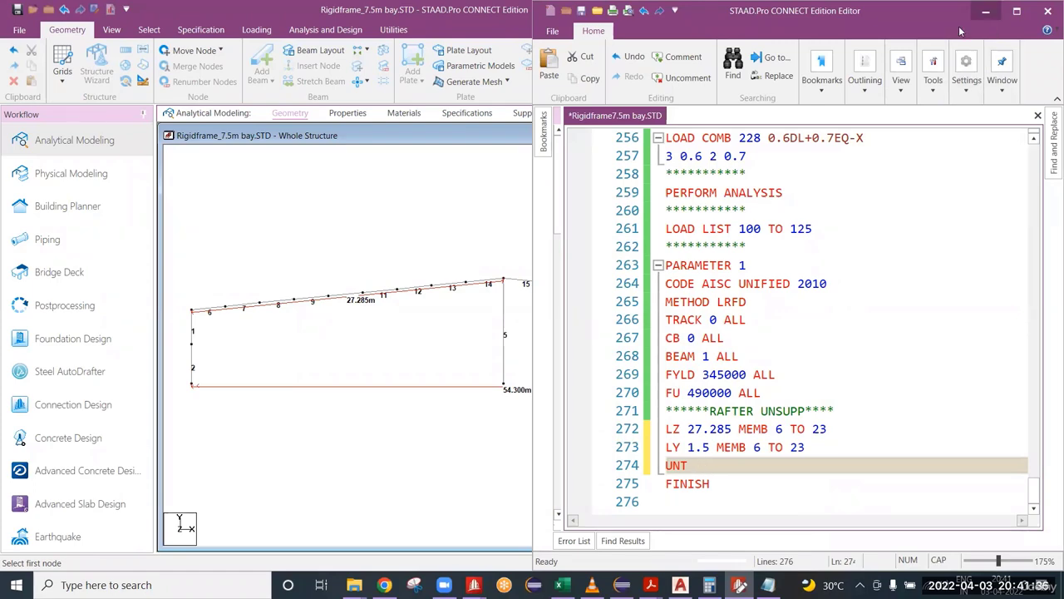
pyautogui.click(218, 318)
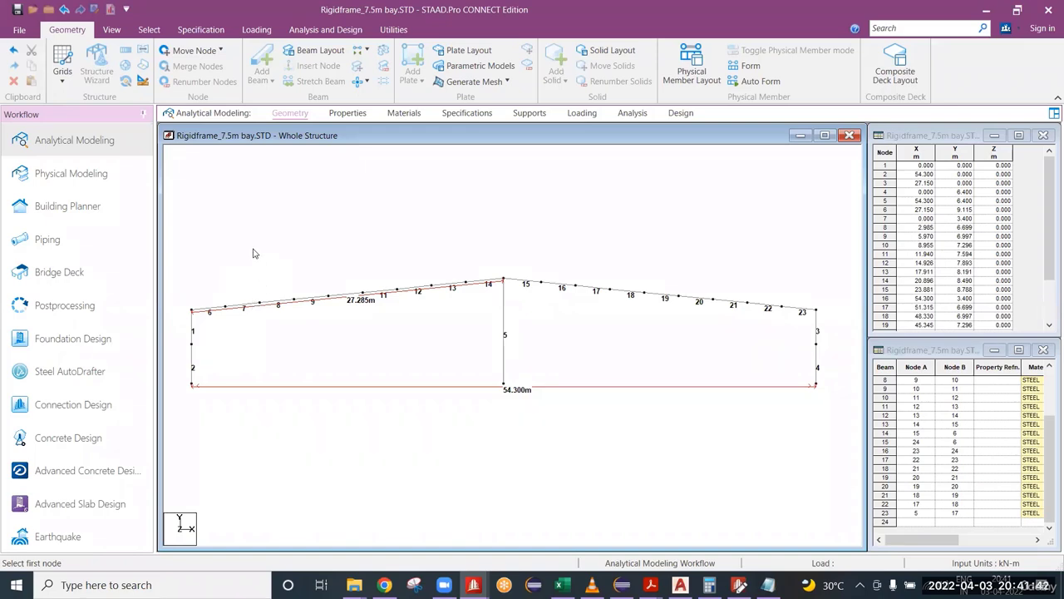
pyautogui.moveTo(261, 255); pyautogui.dragTo(496, 351)
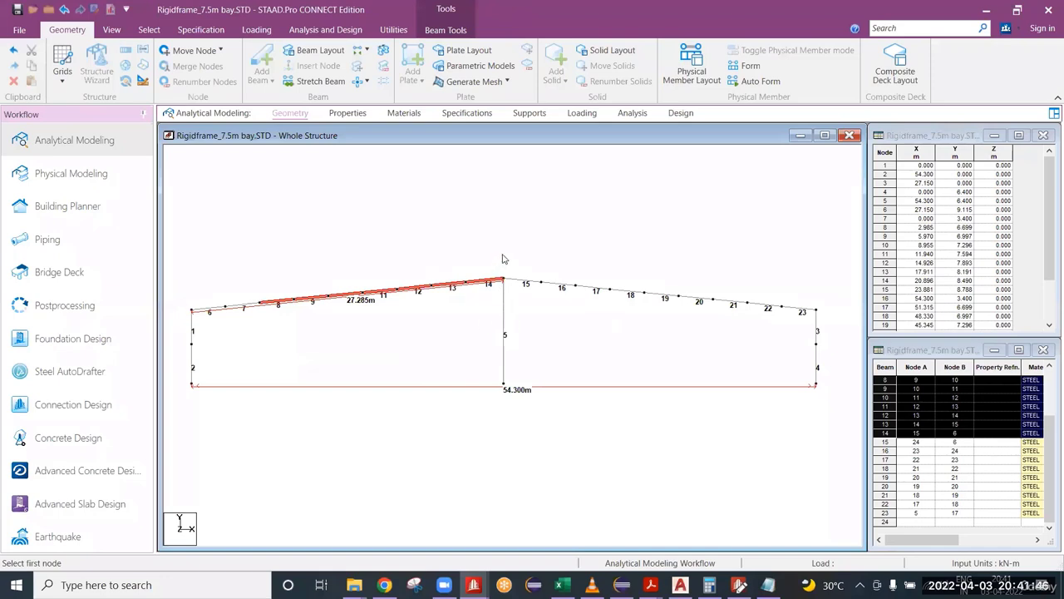
pyautogui.moveTo(510, 248); pyautogui.dragTo(747, 339)
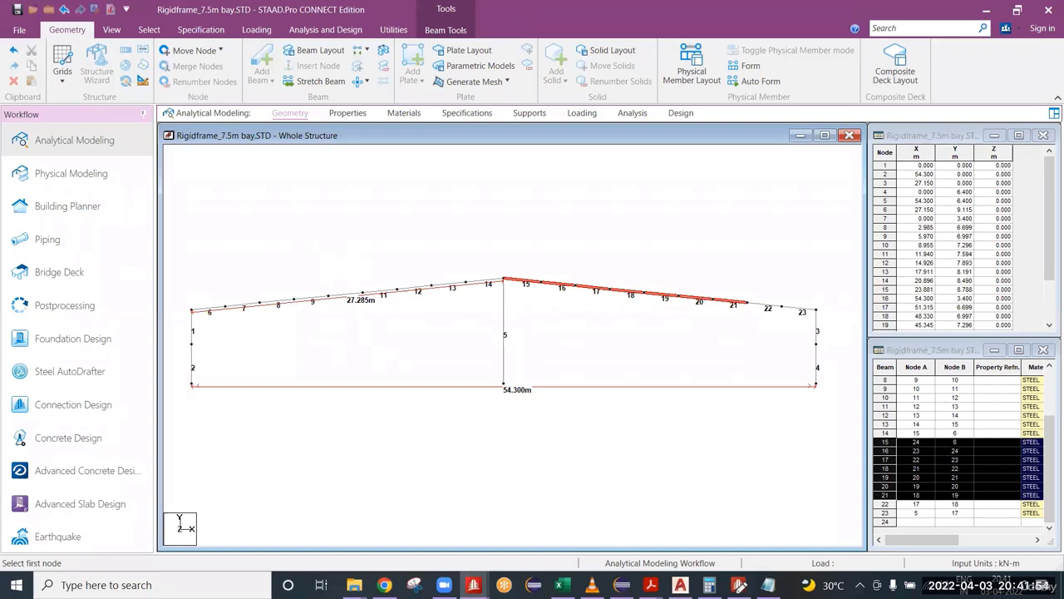
# Step: Return to the input file and complete the UNT line with 1.5 for members 6 to 23
pyautogui.click(740, 585)
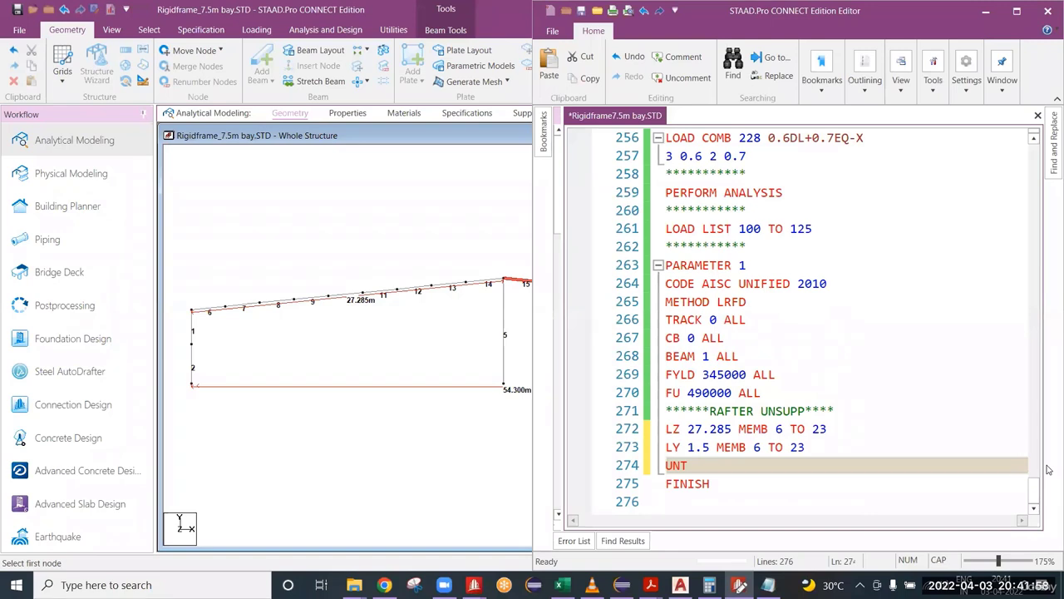
pyautogui.write('1.5 MEMB 6 TO')
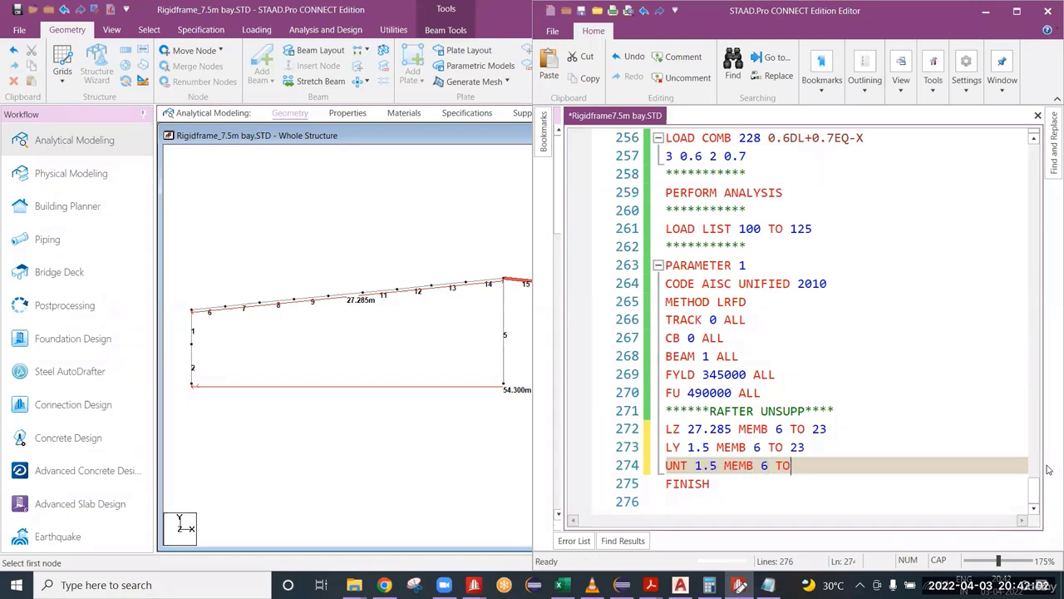
pyautogui.write('23')
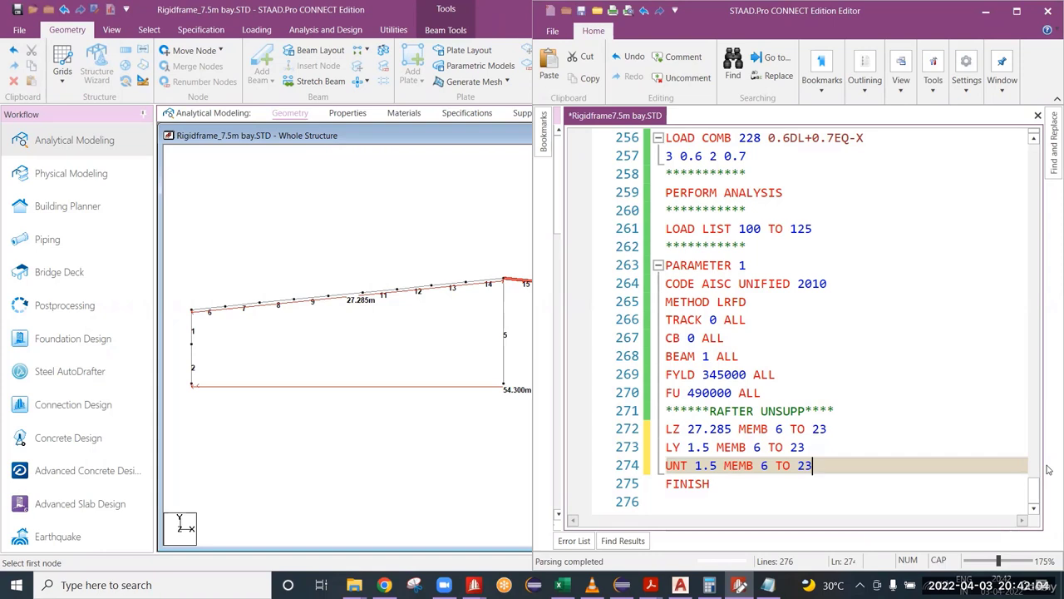
pyautogui.press('Return')
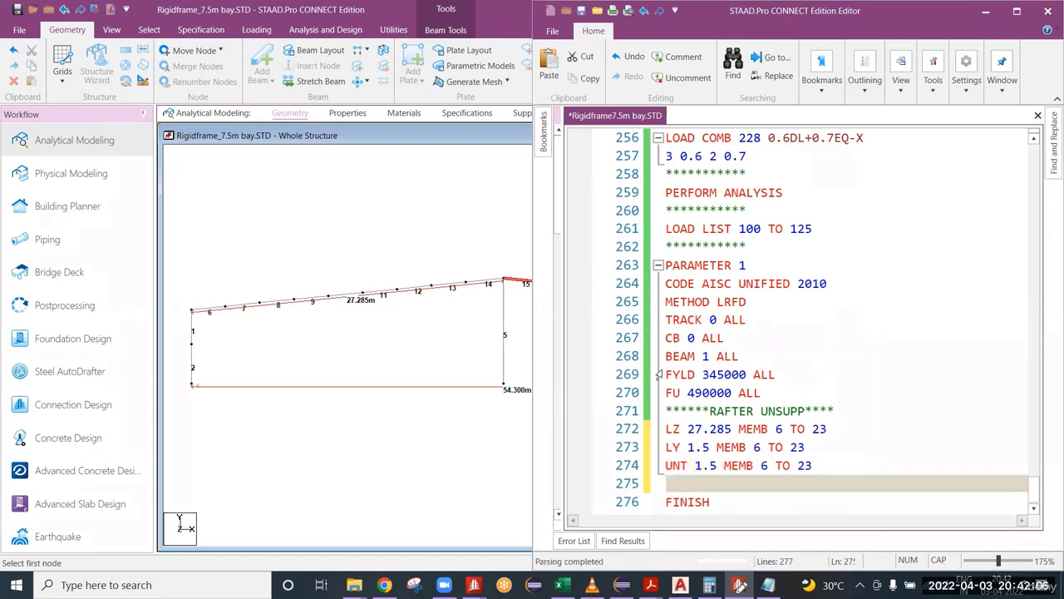
# Step: Add the line UNB 1.5 MEMB 6 TO 23 below the UNT line and save the input file
pyautogui.doubleClick(682, 446)
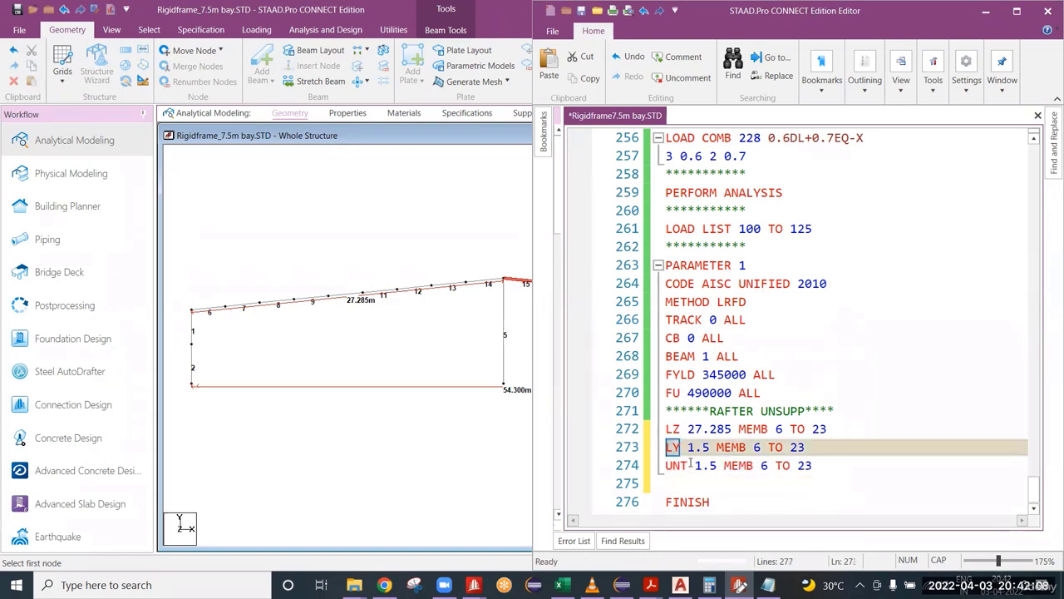
pyautogui.doubleClick(676, 465)
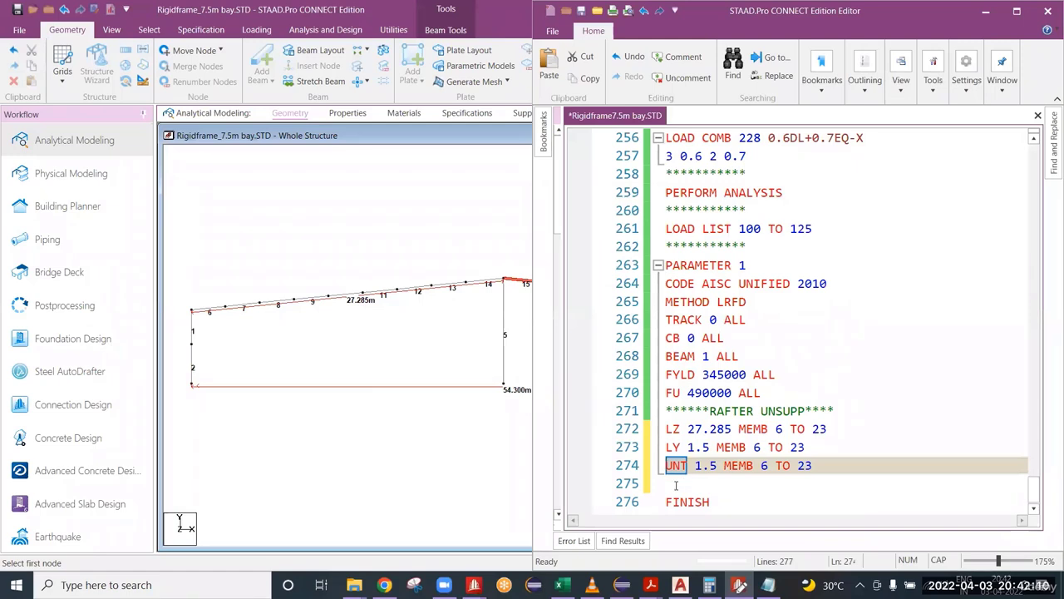
pyautogui.click(676, 484)
pyautogui.write('UNB ')
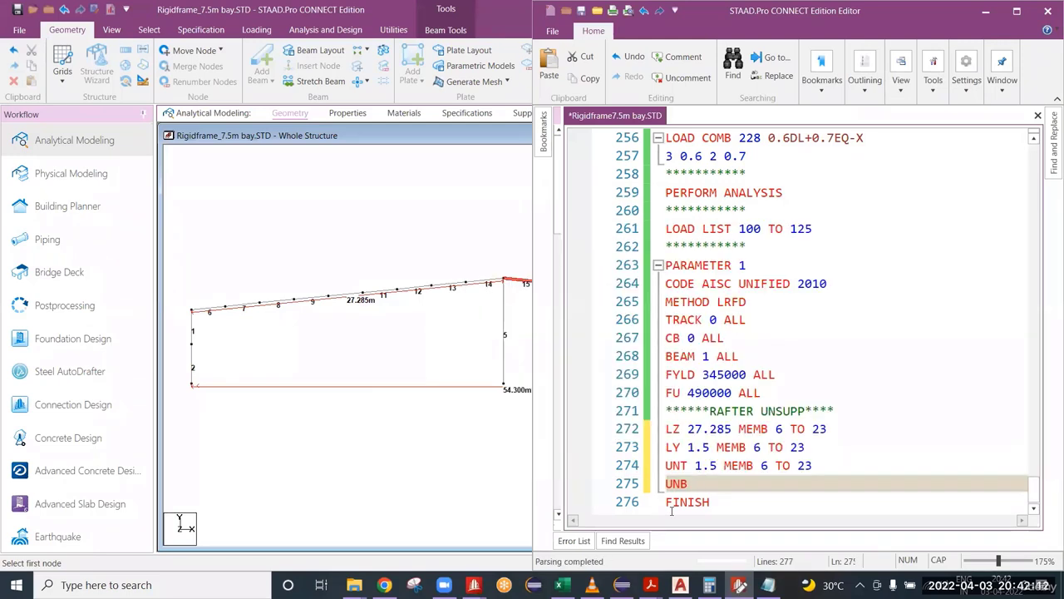
pyautogui.write('1')
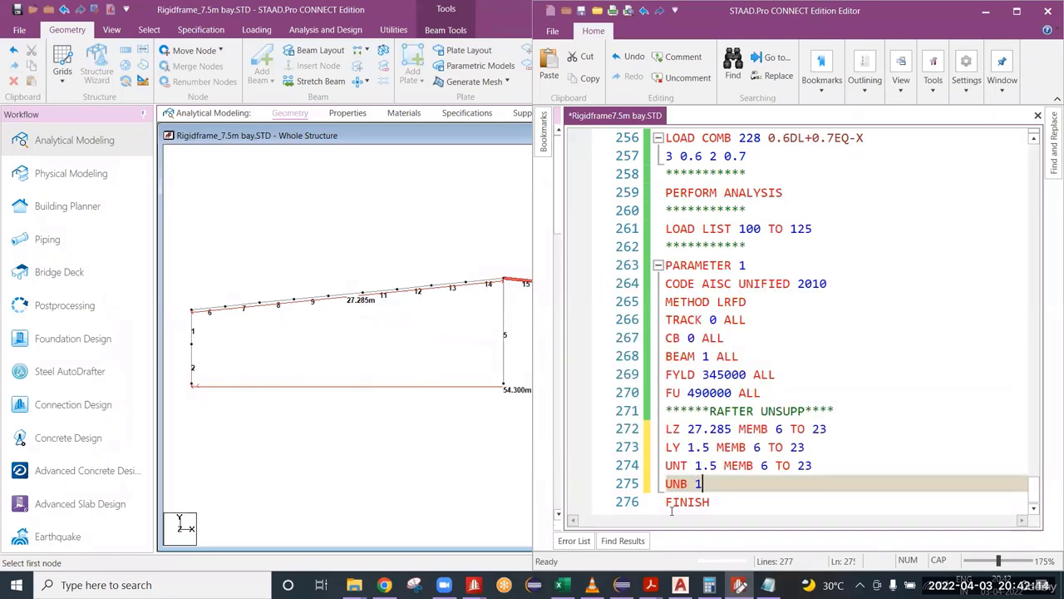
pyautogui.write('.5 MEM')
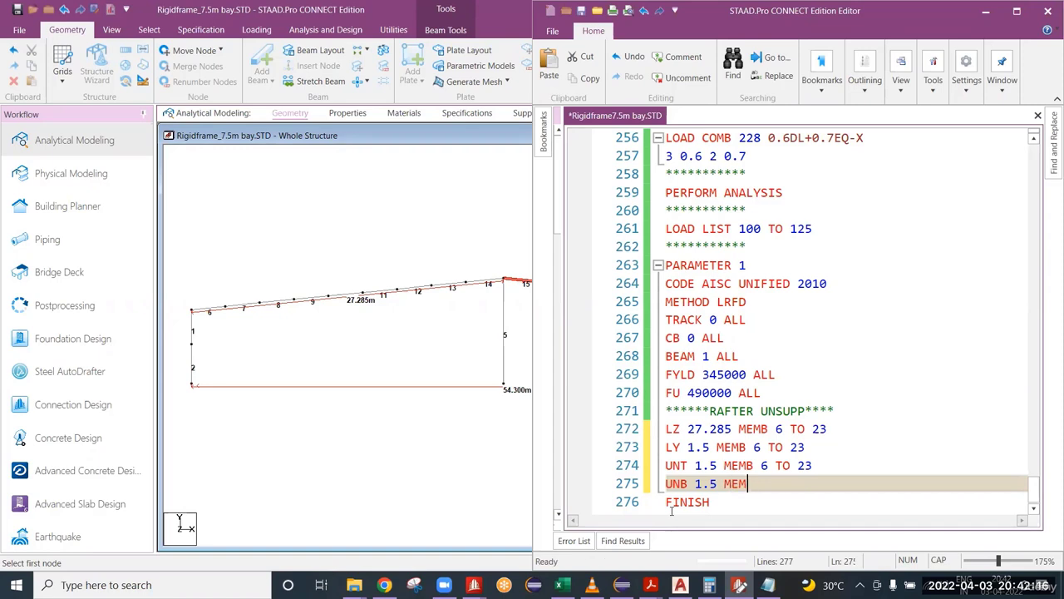
pyautogui.write('B 6 TO 23')
pyautogui.hotkey('ctrl', 's')
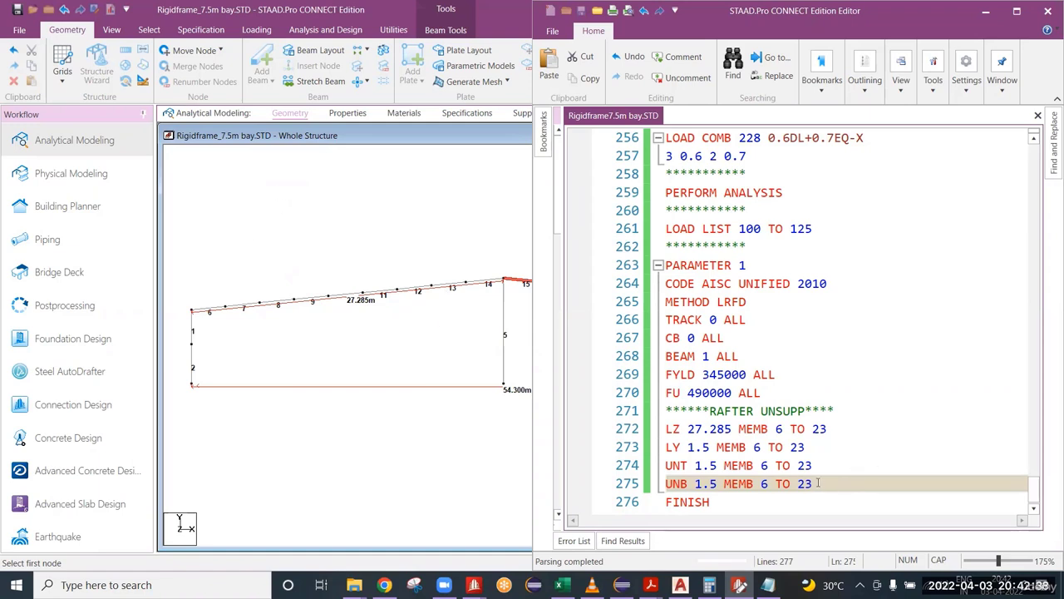
# Step: Add a *COLUMNS comment line after the rafter's UNB line and start a new line below it
pyautogui.hotkey('shift', 'Home')
pyautogui.hotkey('shift', 'Up')
pyautogui.hotkey('shift', 'Up')
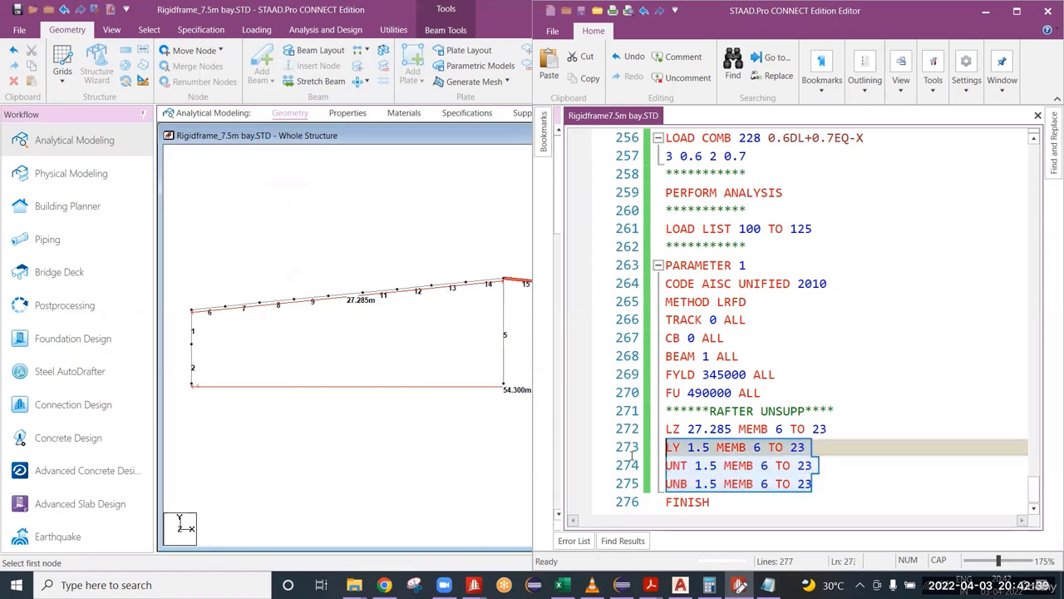
pyautogui.click(827, 483)
pyautogui.press('Return')
pyautogui.write('*')
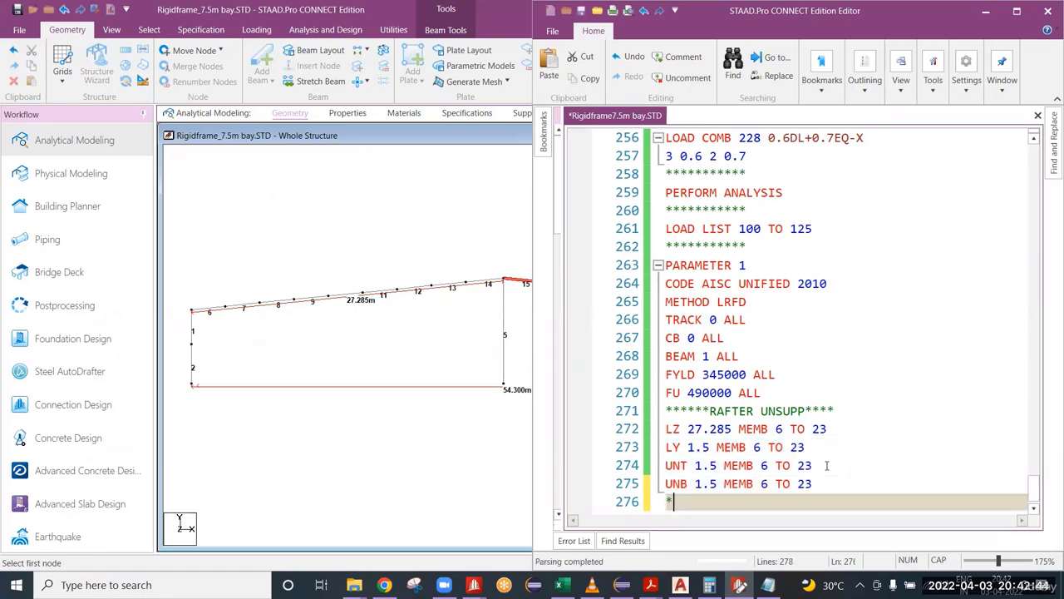
pyautogui.write('COLUMNS')
pyautogui.press('Return')
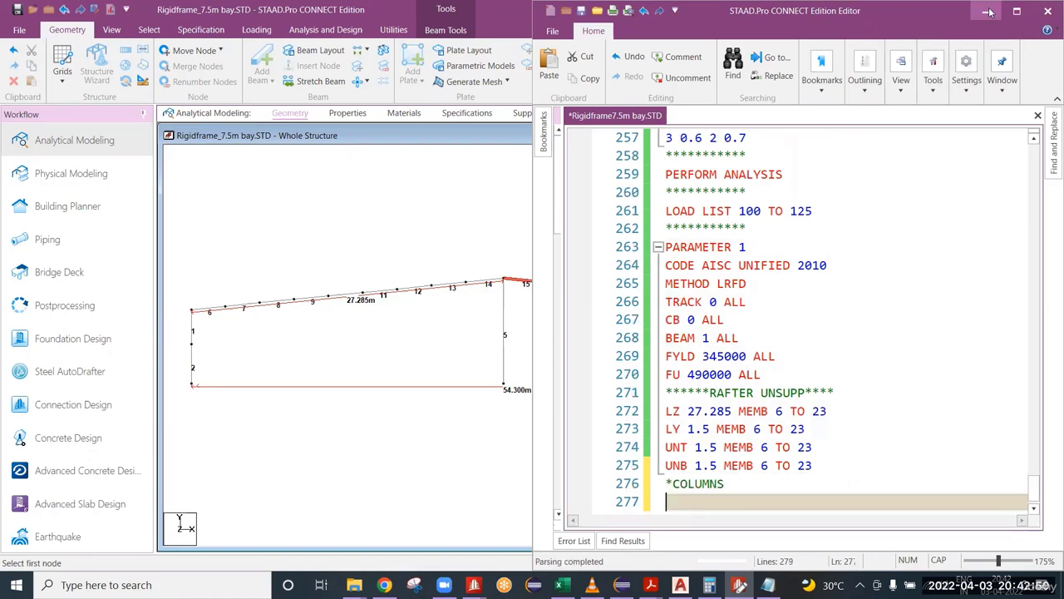
# Step: Inspect the frame's columns, then switch to the ANSI-AISC 360-10 PDF in Adobe Acrobat Reader and enlarge Table C-A-7.1 of effective length factors K
pyautogui.click(191, 386)
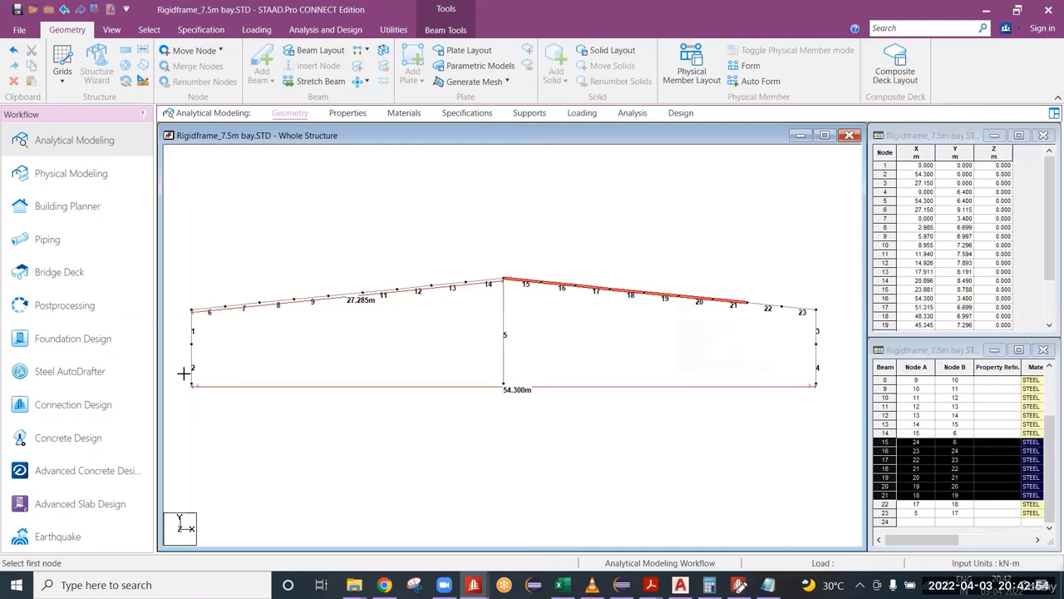
pyautogui.moveTo(183, 374); pyautogui.dragTo(819, 445)
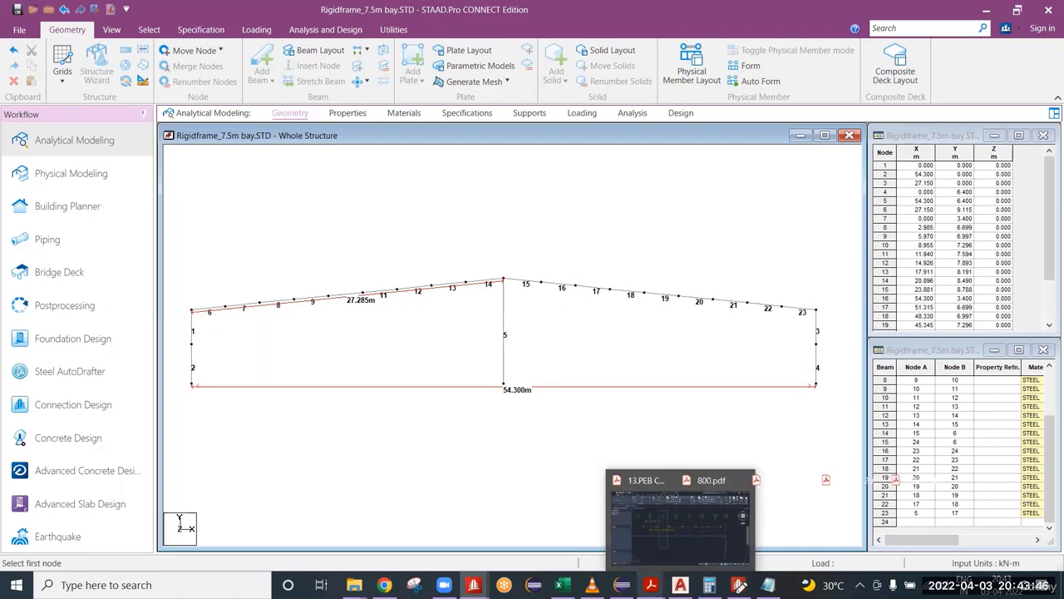
pyautogui.moveTo(651, 584)
pyautogui.click(1002, 519)
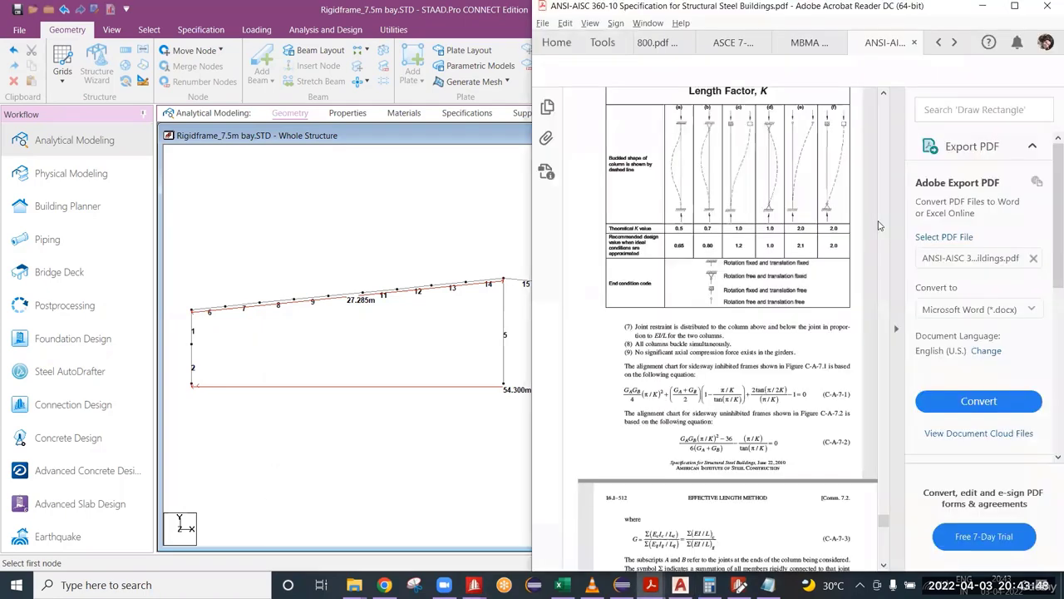
pyautogui.click(1016, 7)
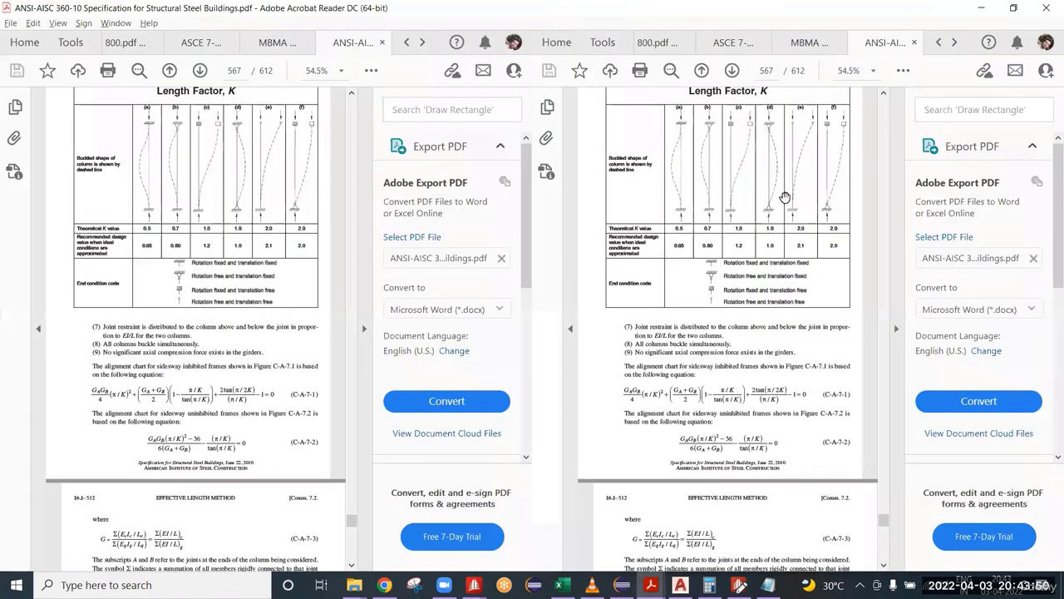
pyautogui.scroll(-1, 686, 309)
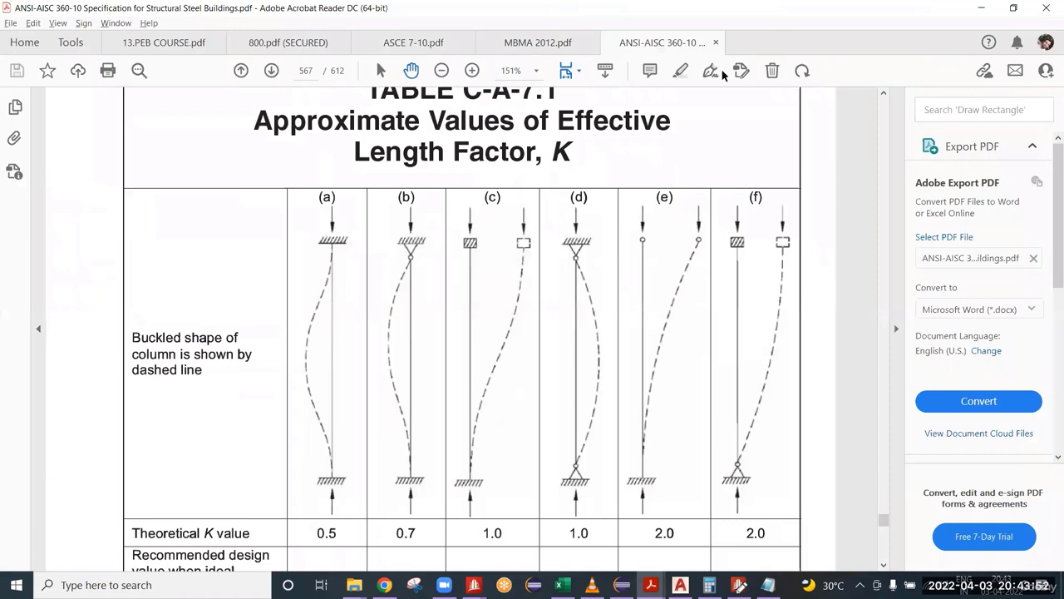
# Step: Examine the theoretical and recommended K values in Table C-A-7.1, then switch to the rigid frame model in STAAD.Pro
pyautogui.scroll(-1, 630, 274)
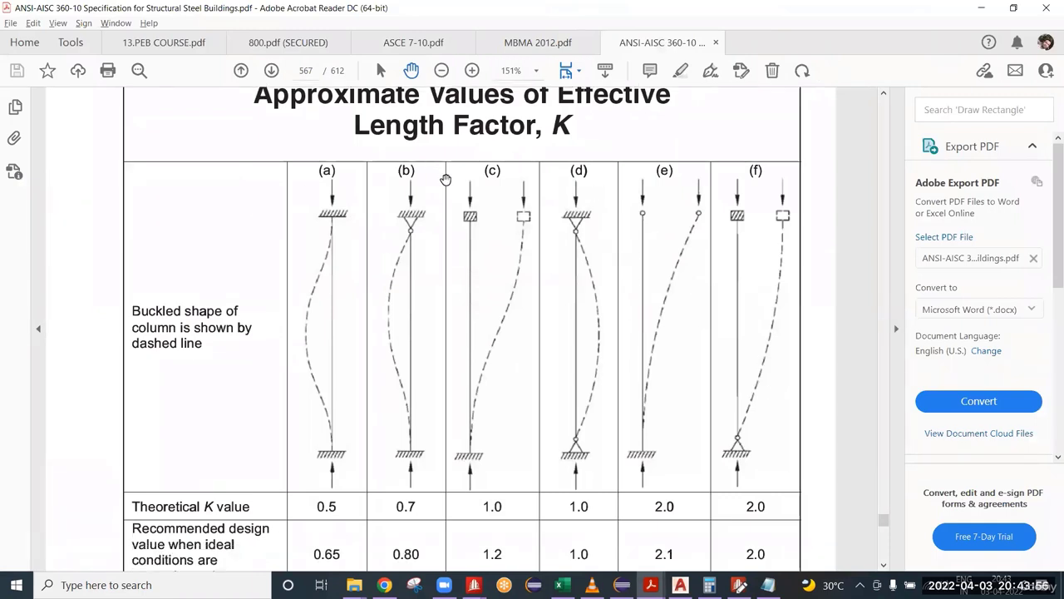
pyautogui.scroll(-1, 585, 340)
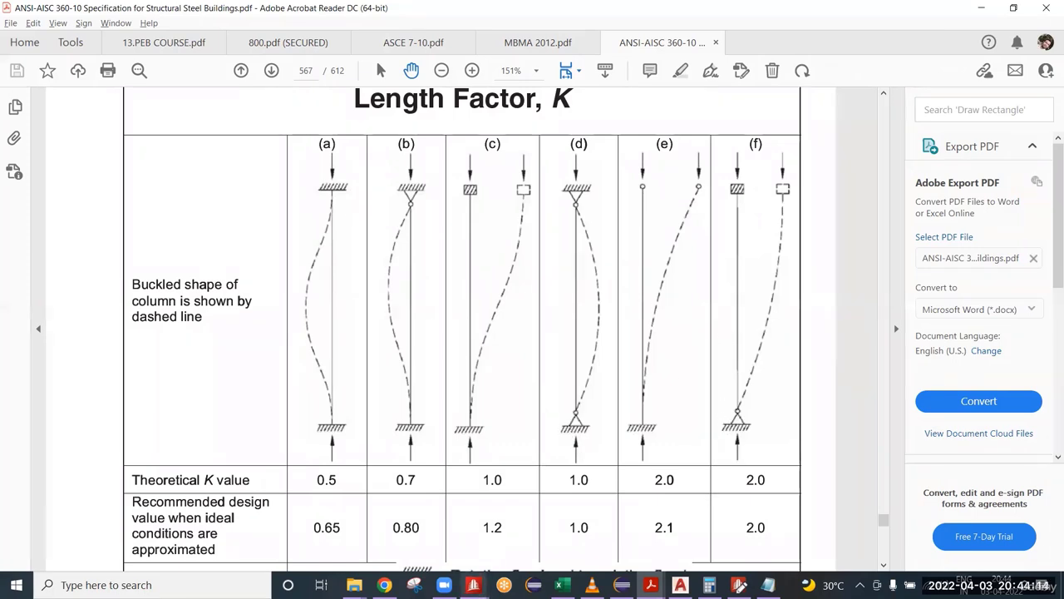
pyautogui.click(473, 584)
pyautogui.click(543, 535)
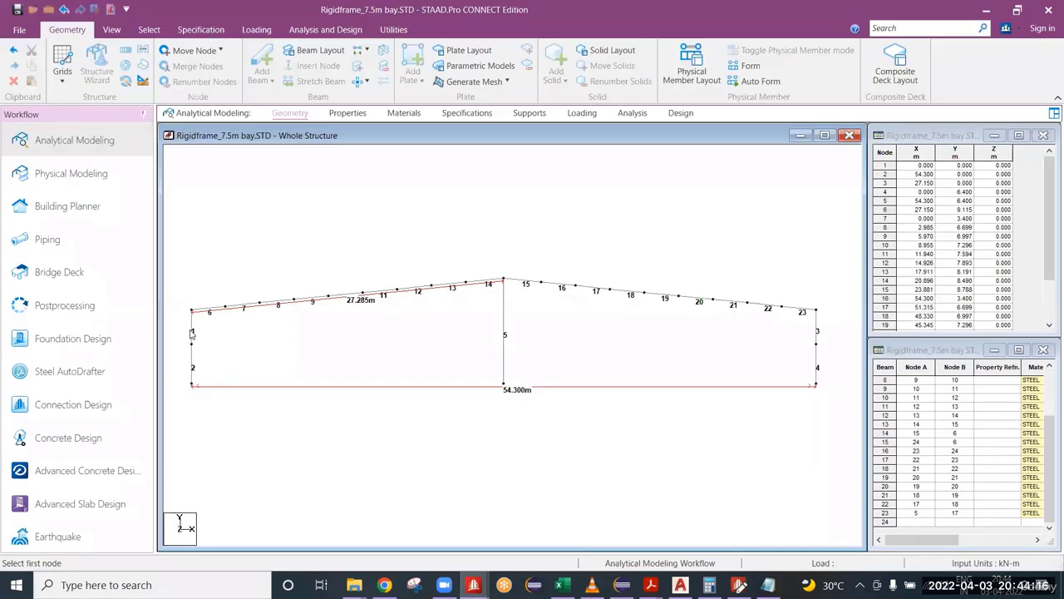
# Step: Select column member 1 and rafter member 6 at the eave corner to examine the column's top end condition
pyautogui.scroll(3, 188, 334)
pyautogui.moveTo(179, 334); pyautogui.dragTo(376, 327, button='middle')
pyautogui.scroll(1, 259, 315)
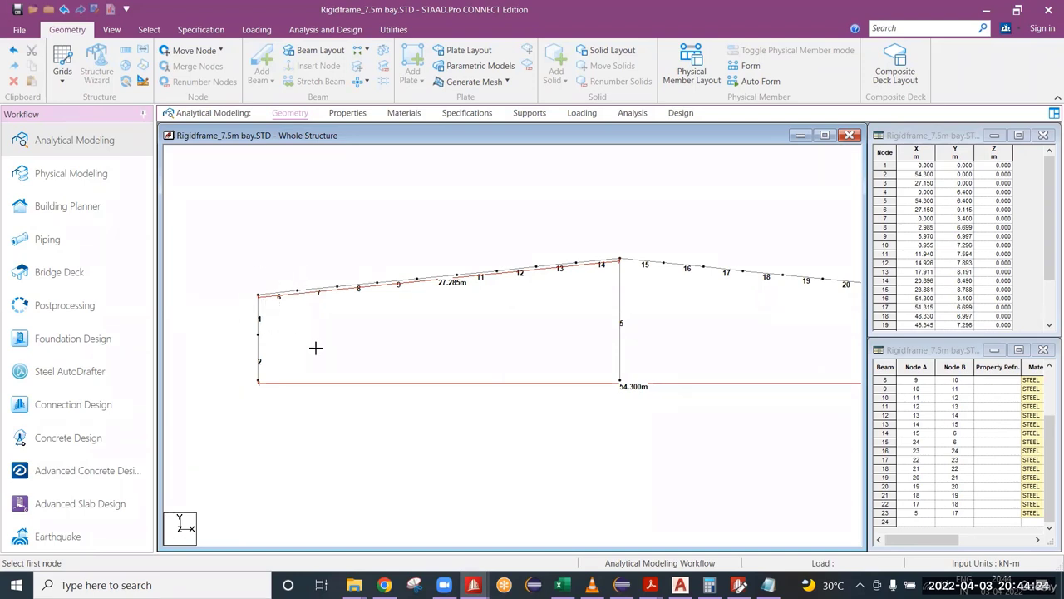
pyautogui.moveTo(315, 347); pyautogui.dragTo(320, 353)
pyautogui.moveTo(244, 263); pyautogui.dragTo(305, 349)
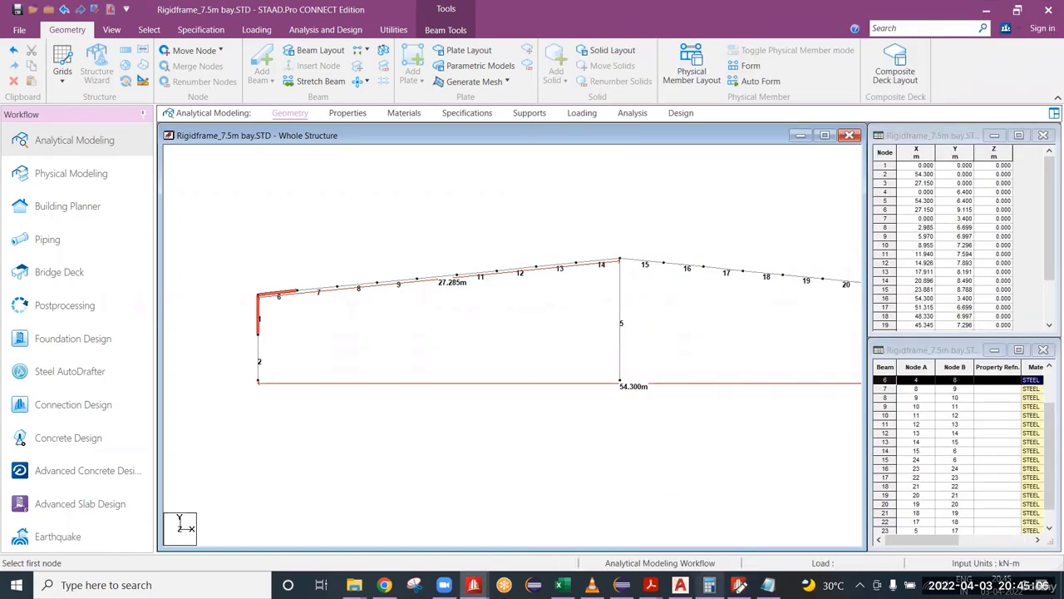
# Step: Switch back to Table C-A-7.1 in the ANSI-AISC 360-10 PDF in Adobe Acrobat Reader
pyautogui.click(680, 584)
pyautogui.click(680, 585)
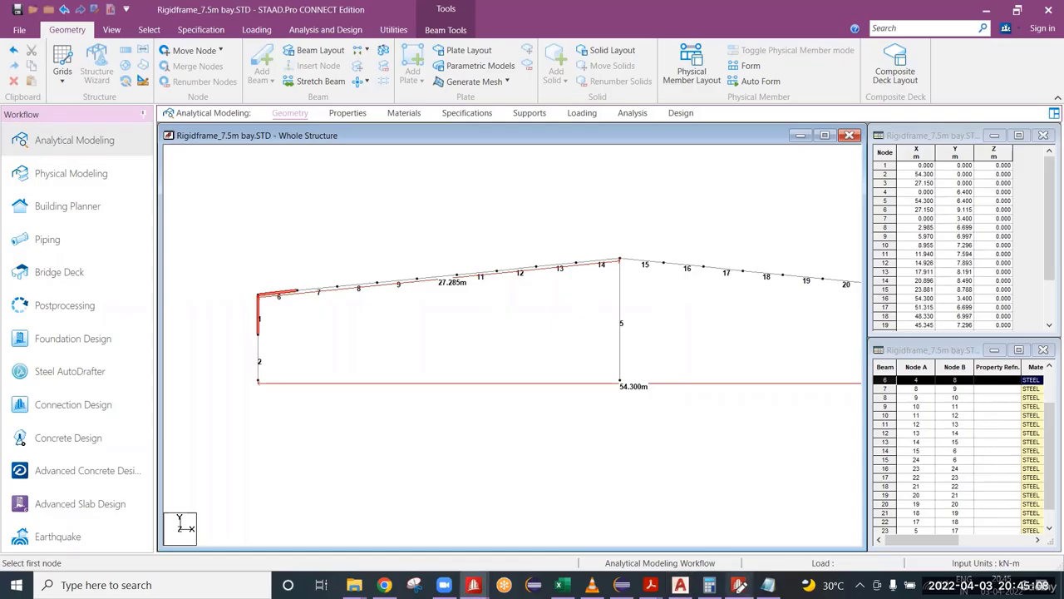
pyautogui.moveTo(651, 585)
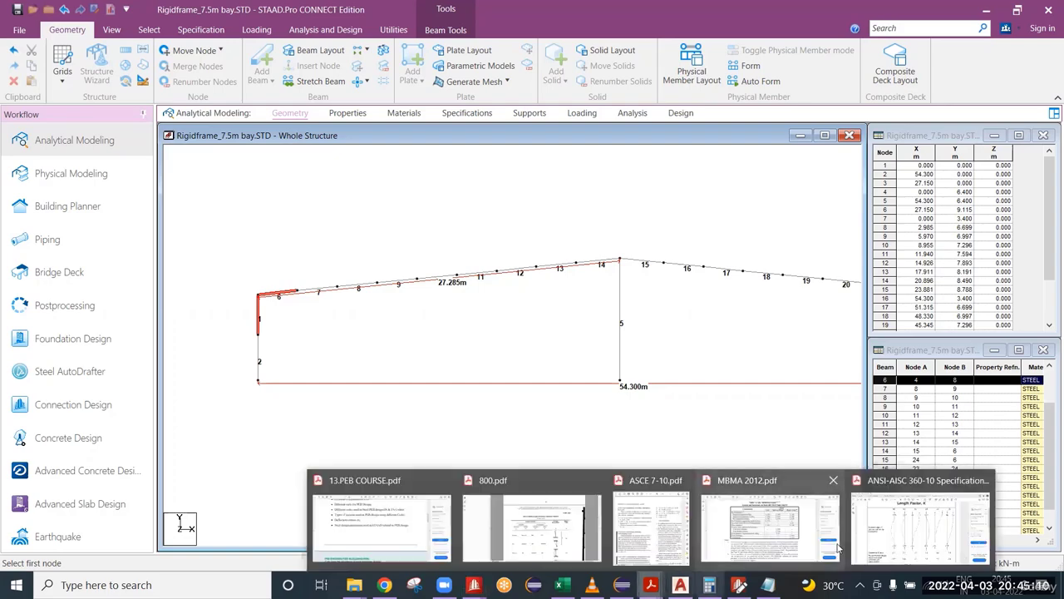
pyautogui.click(883, 539)
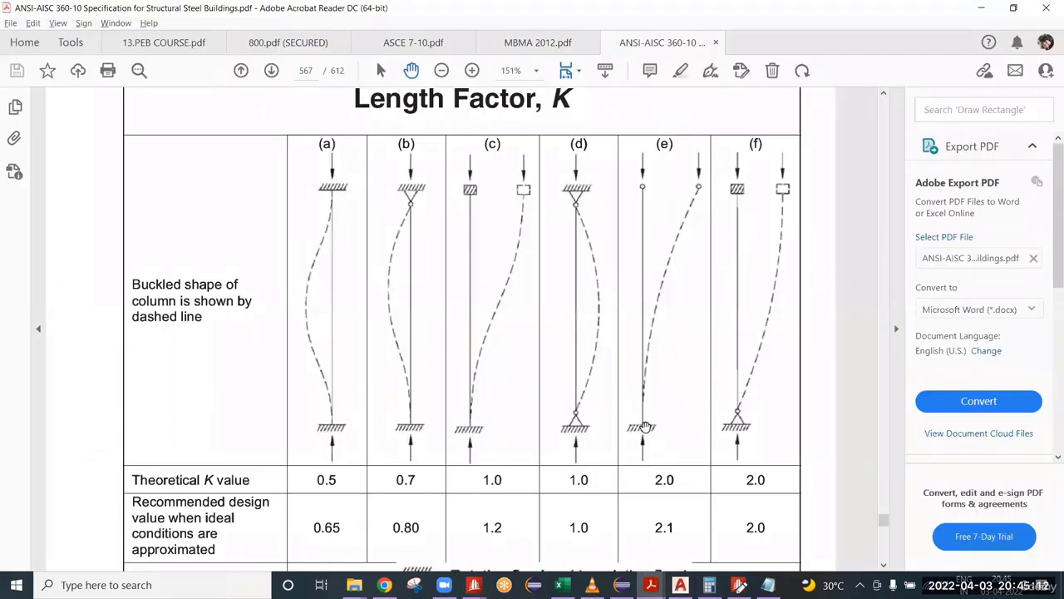
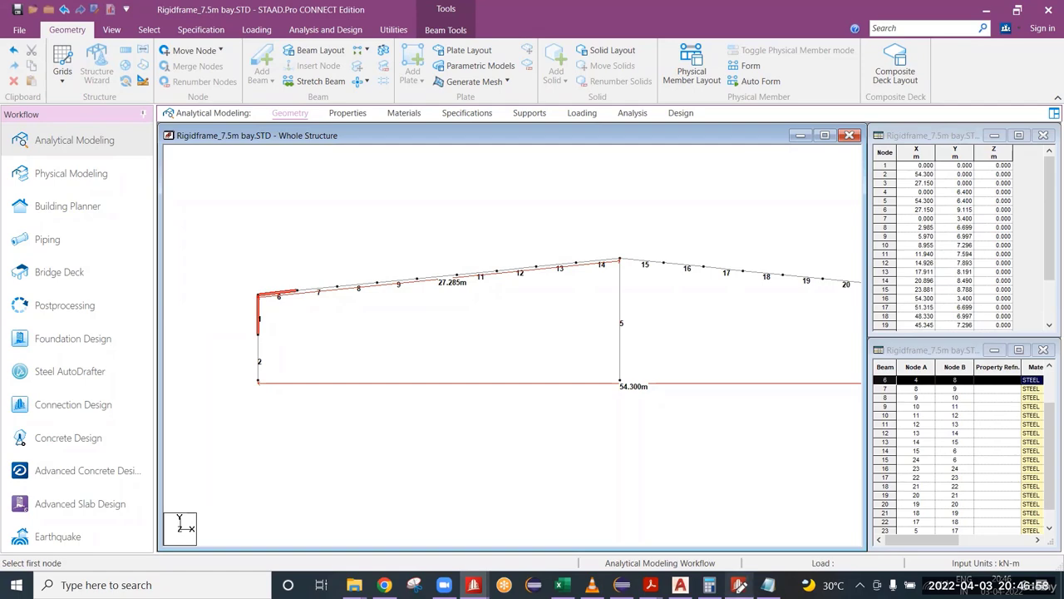
# Step: Switch to the ANSI-AISC 360-10 PDF in Adobe Acrobat Reader and examine the theoretical and recommended K values for case (f) in Table C-A-7.1
pyautogui.moveTo(651, 584)
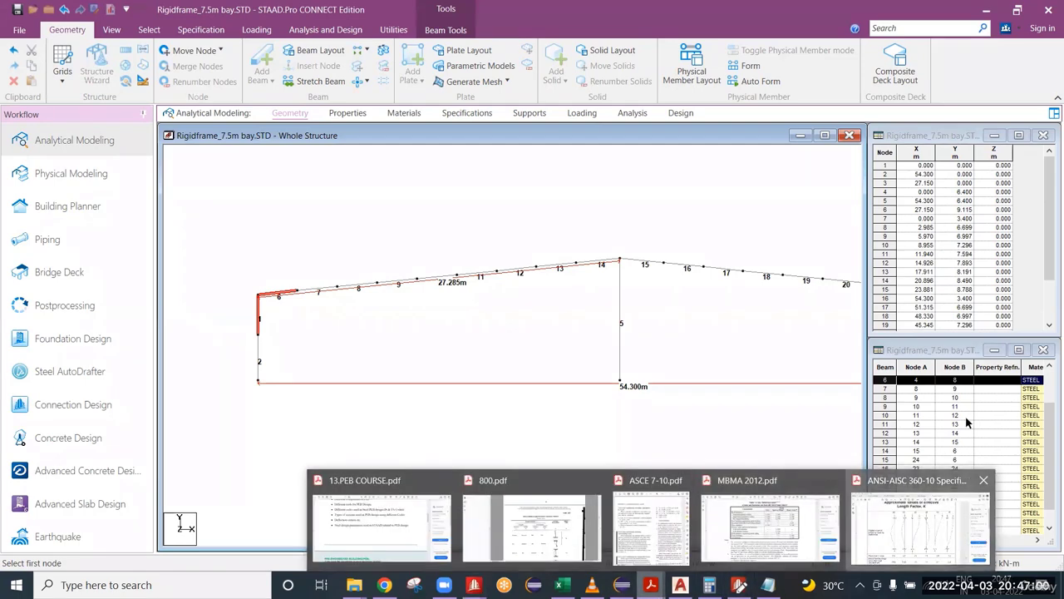
pyautogui.click(945, 515)
pyautogui.scroll(-2, 739, 311)
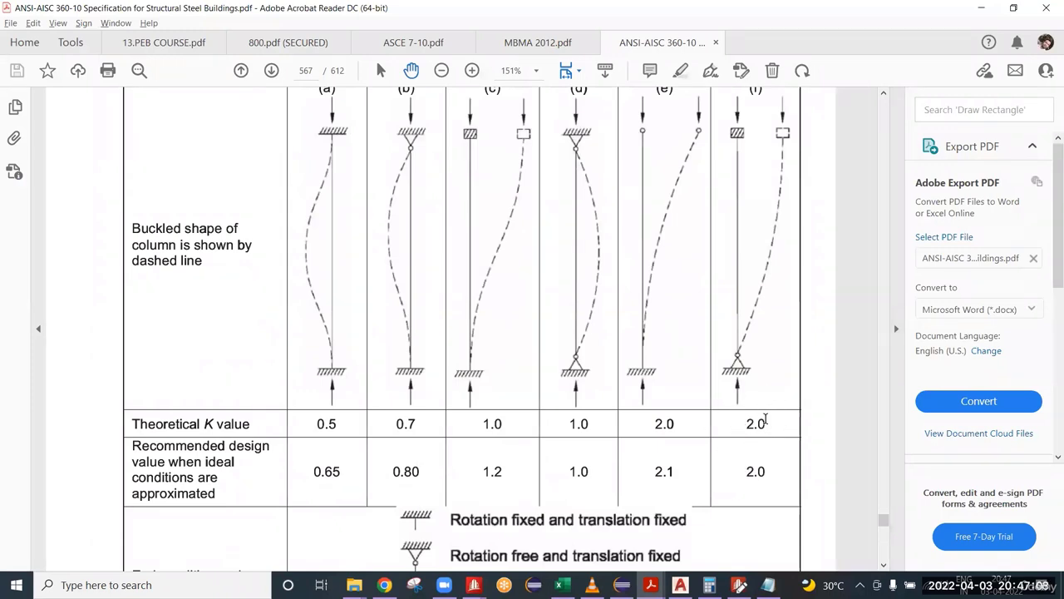
pyautogui.moveTo(746, 423); pyautogui.dragTo(765, 424)
pyautogui.moveTo(743, 472); pyautogui.dragTo(769, 470)
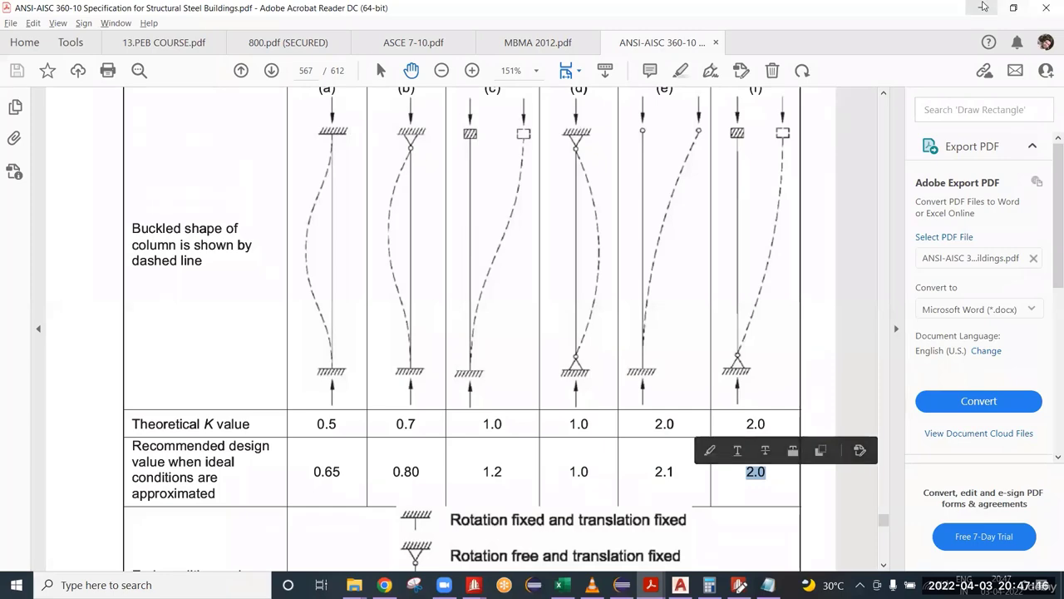
# Step: Switch back to STAAD.Pro with its editor and check the coordinates of node 4 at the frame's left eave corner
pyautogui.hotkey('alt', 'Tab')
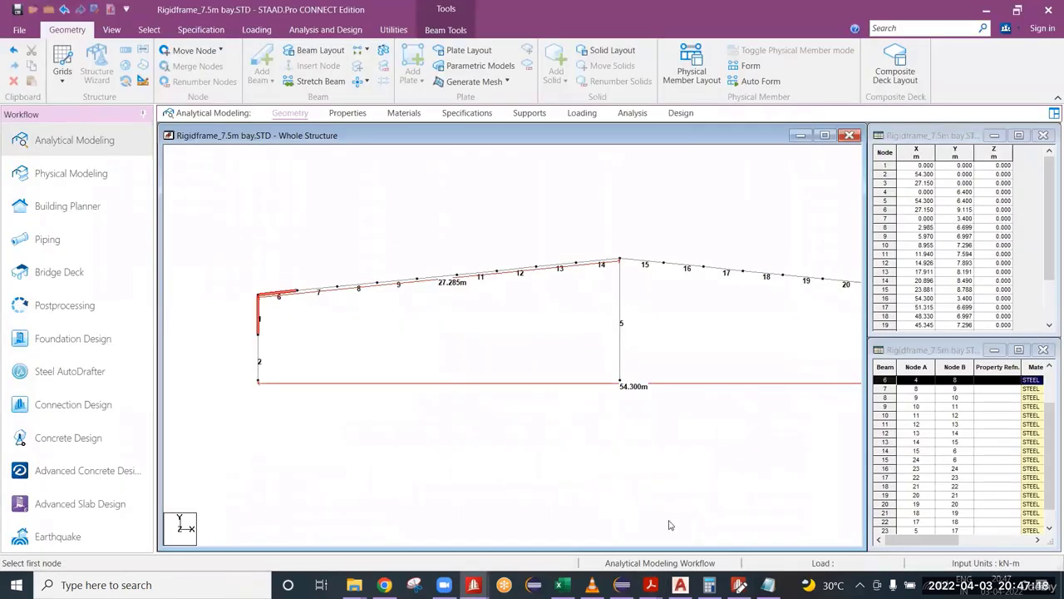
pyautogui.click(739, 585)
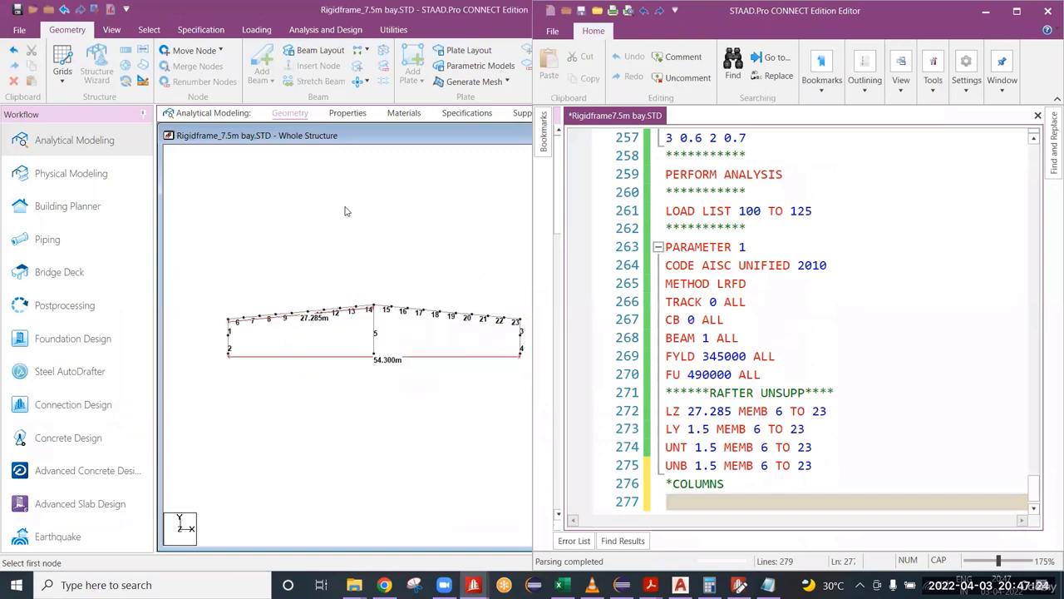
pyautogui.click(331, 179)
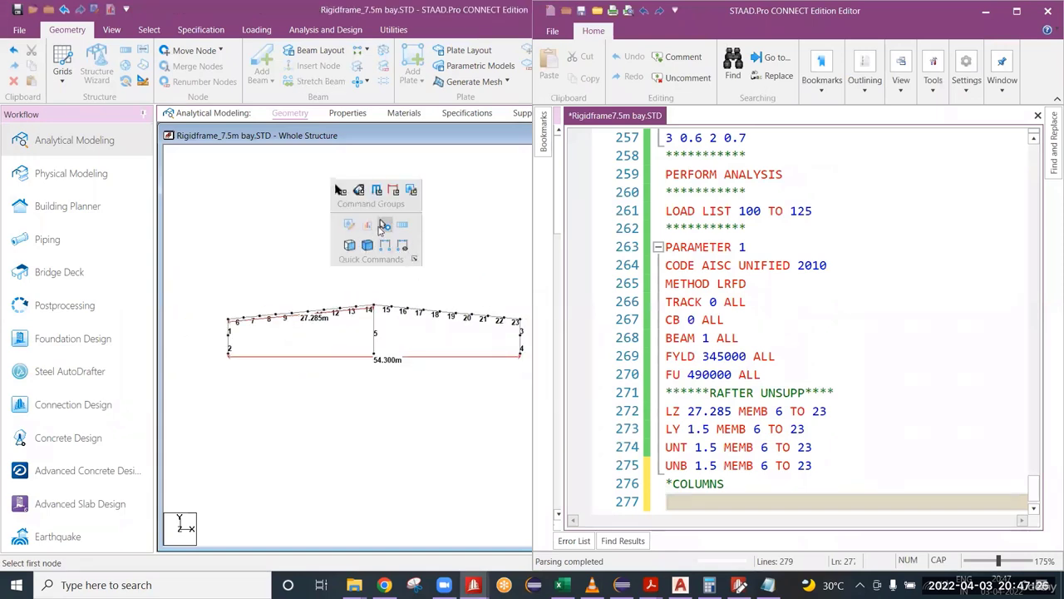
pyautogui.click(384, 225)
pyautogui.scroll(4, 212, 343)
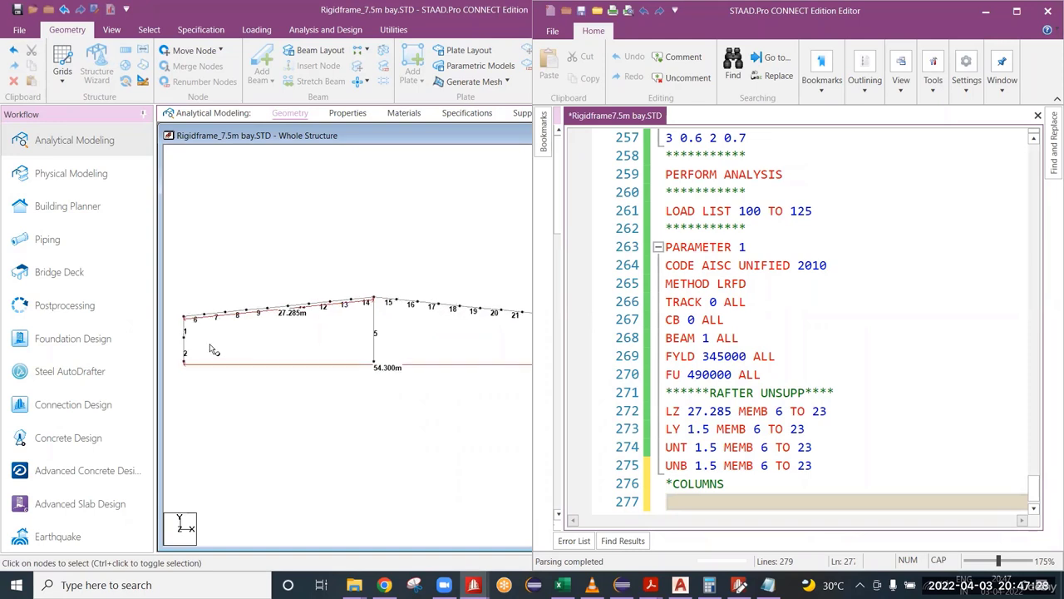
pyautogui.moveTo(212, 345); pyautogui.dragTo(382, 336, button='middle')
pyautogui.doubleClick(303, 307)
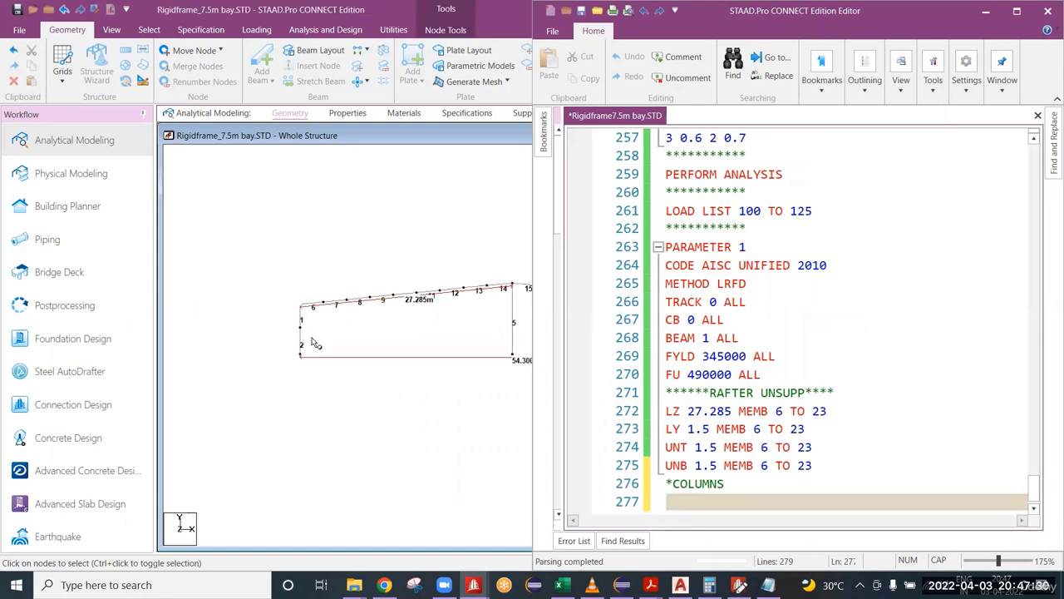
pyautogui.moveTo(450, 205); pyautogui.dragTo(148, 140)
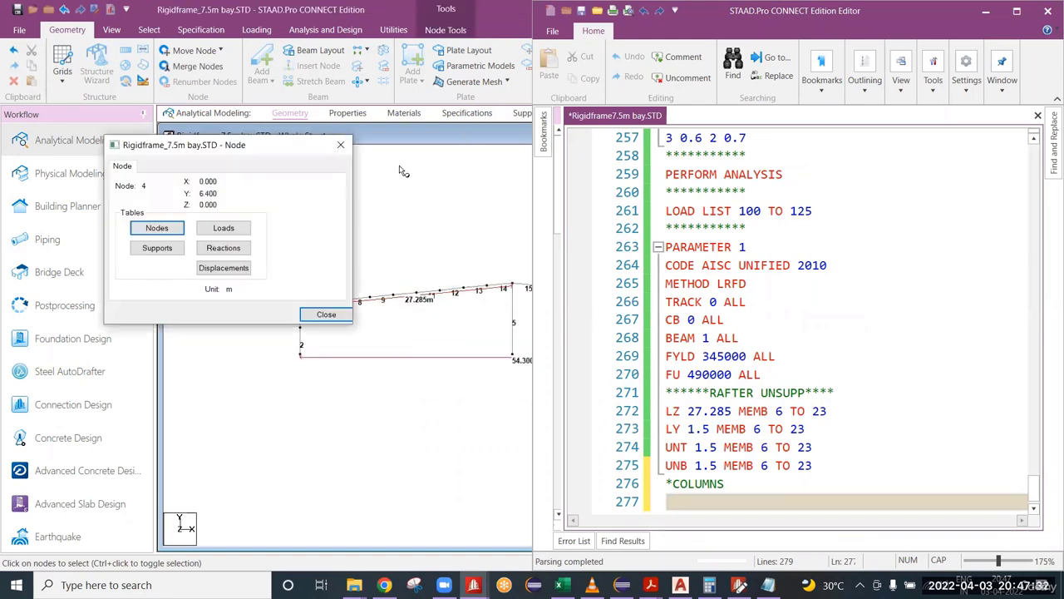
pyautogui.click(343, 147)
# Step: Measure the left column's height from its base node to the eave node
pyautogui.click(304, 311)
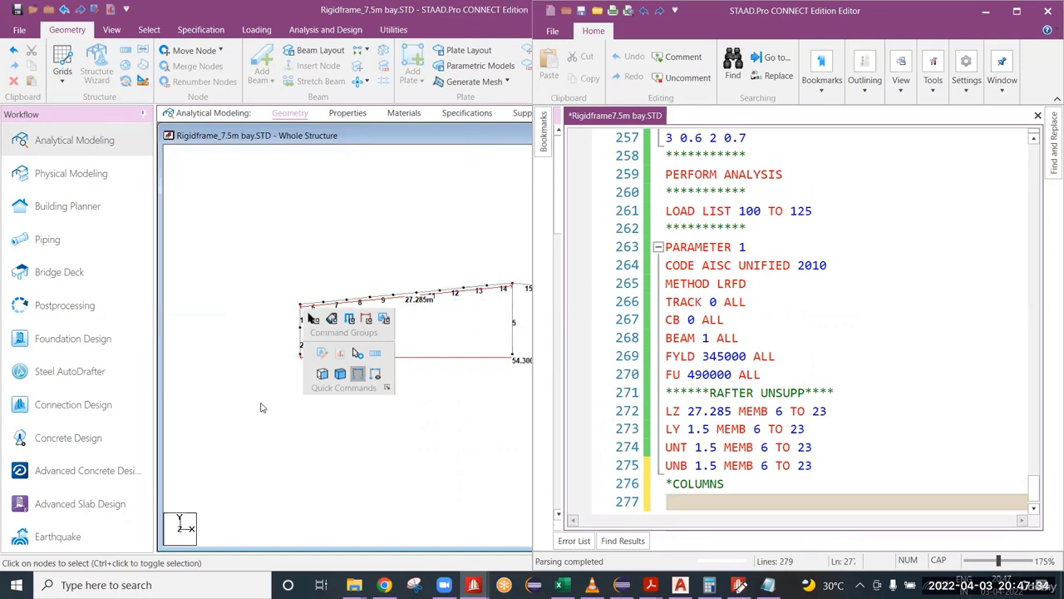
pyautogui.click(358, 374)
pyautogui.click(300, 357)
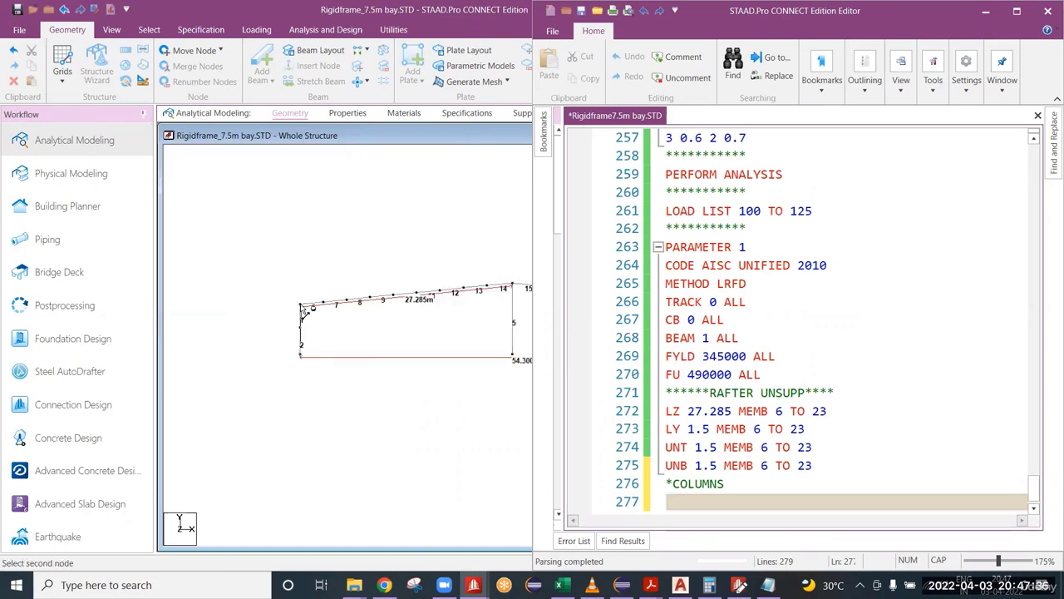
pyautogui.click(301, 306)
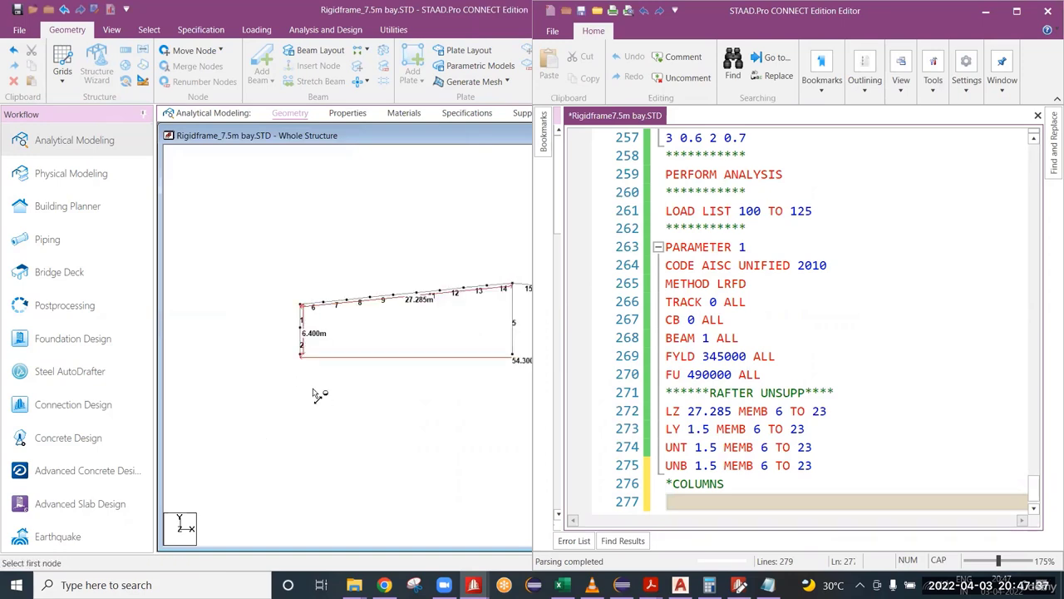
# Step: Add the parameter line "LZ 6.4 MEMB 1 TO 4" under the *COLUMNS comment in the STAAD editor
pyautogui.click(703, 505)
pyautogui.write('LZ ')
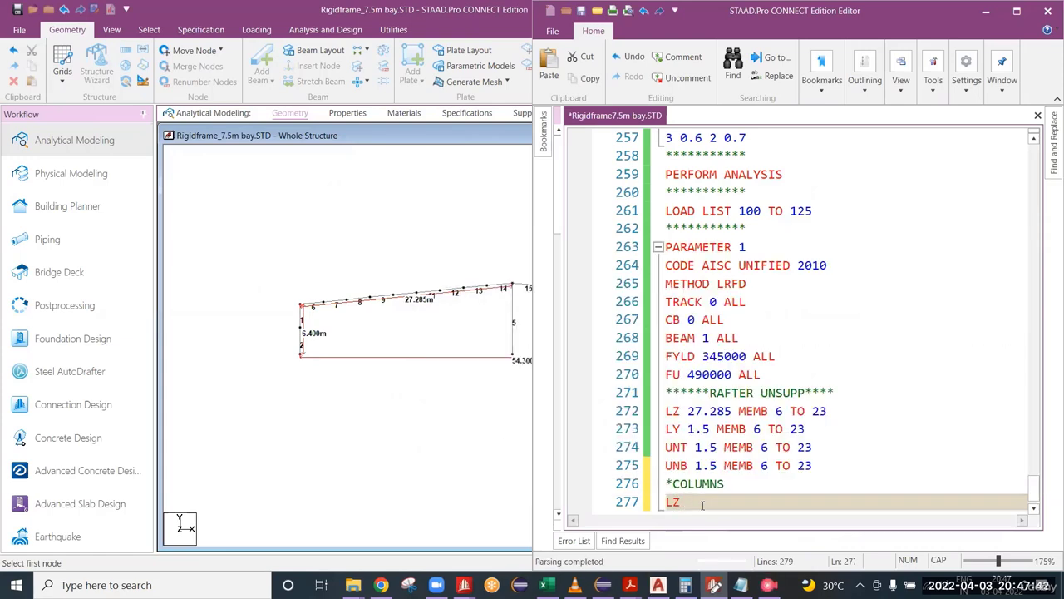
pyautogui.write('6.4 MEMB')
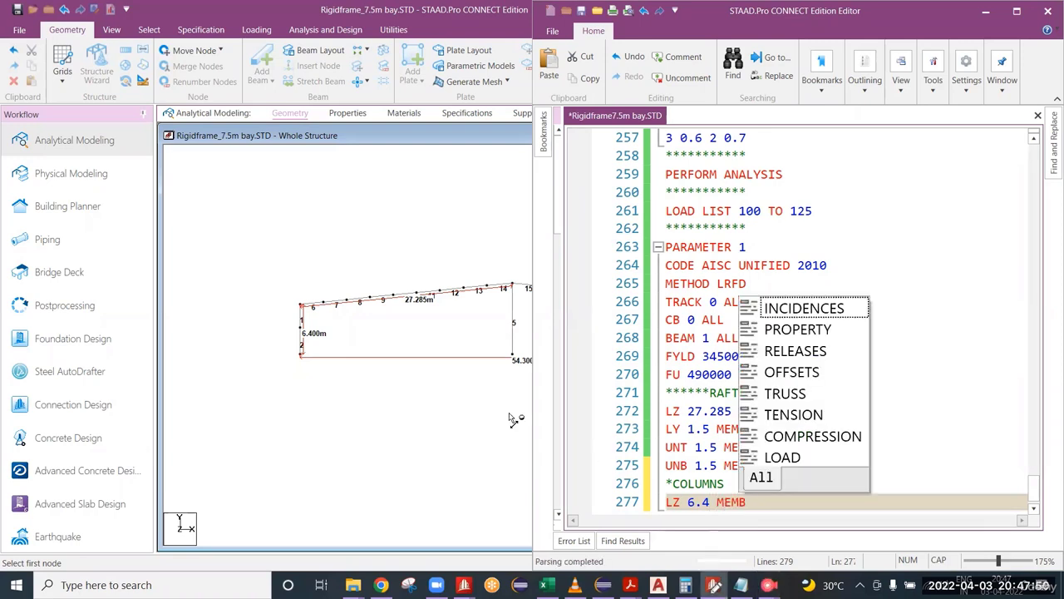
pyautogui.press('Escape')
pyautogui.moveTo(408, 375); pyautogui.dragTo(276, 365, button='middle')
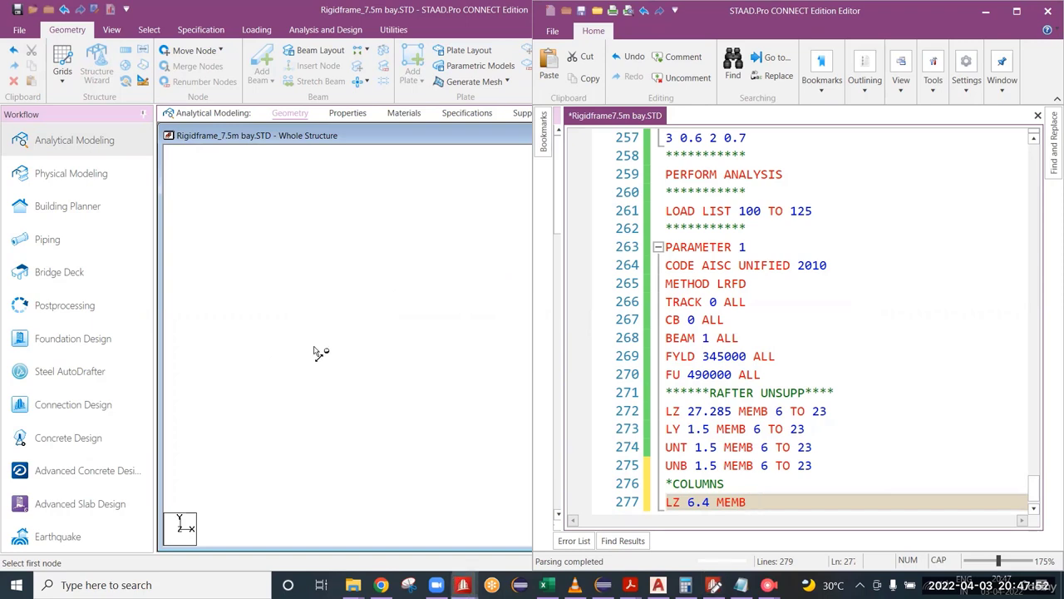
pyautogui.scroll(-2, 357, 339)
pyautogui.scroll(2, 495, 318)
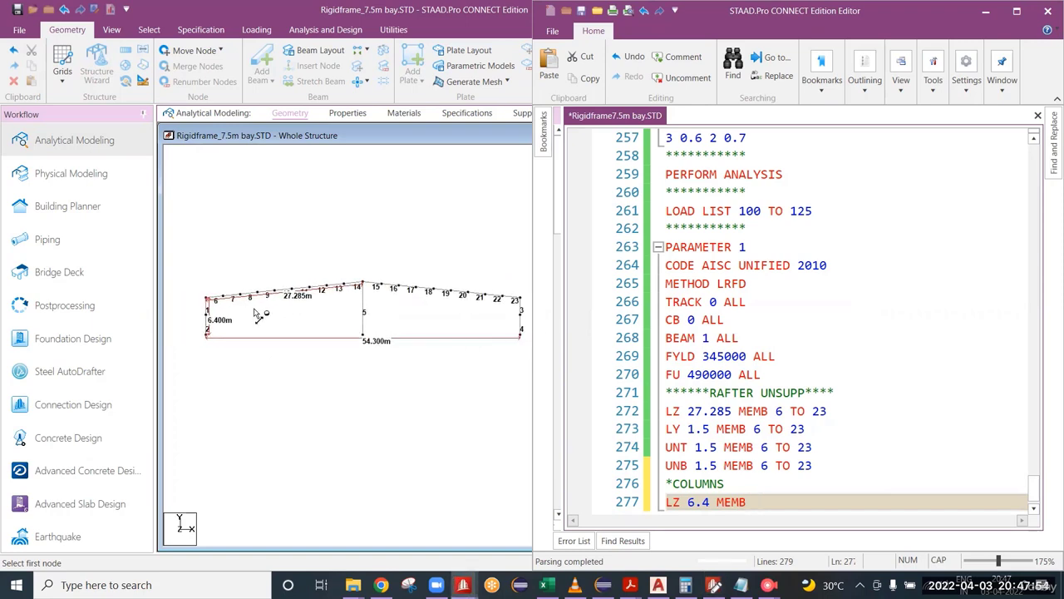
pyautogui.click(759, 504)
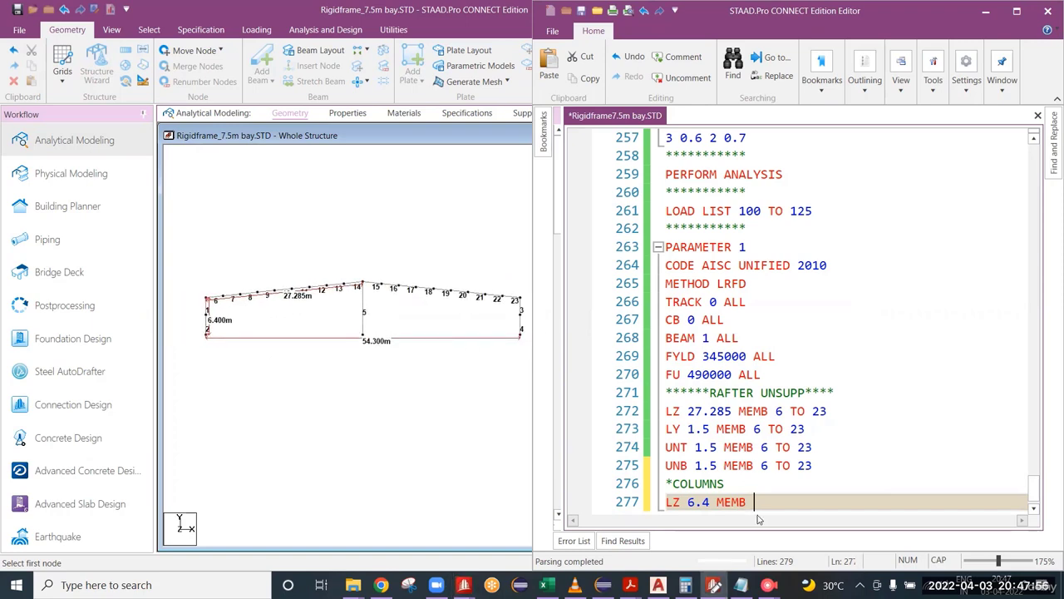
pyautogui.write('1TO 4')
pyautogui.press('Left')
pyautogui.press('Left')
pyautogui.press('Right')
pyautogui.press('Right')
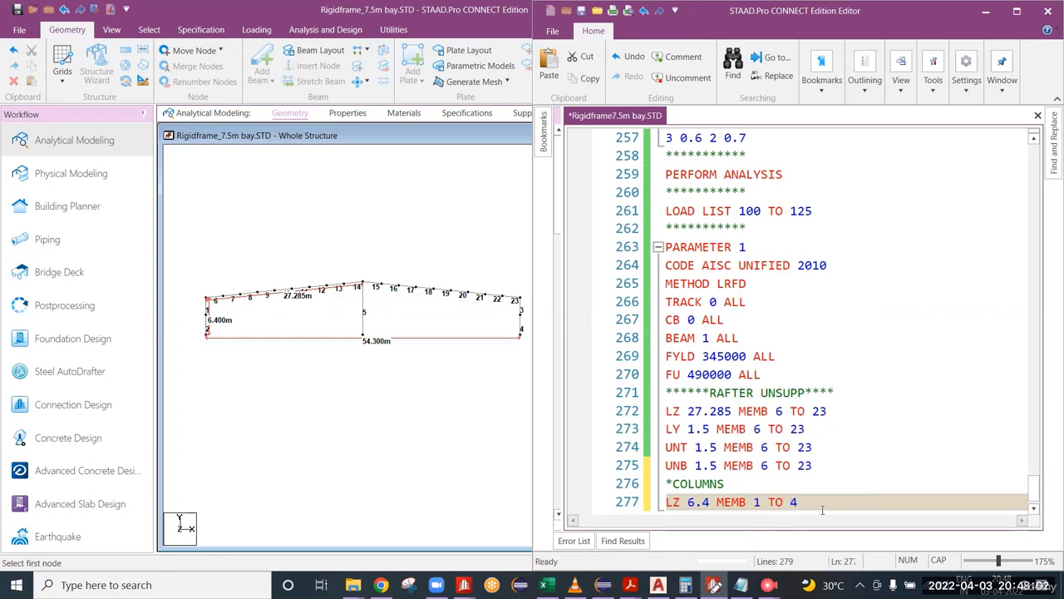
# Step: Review the LZ keyword, length value and member list in the column parameter line
pyautogui.moveTo(798, 502); pyautogui.dragTo(667, 495)
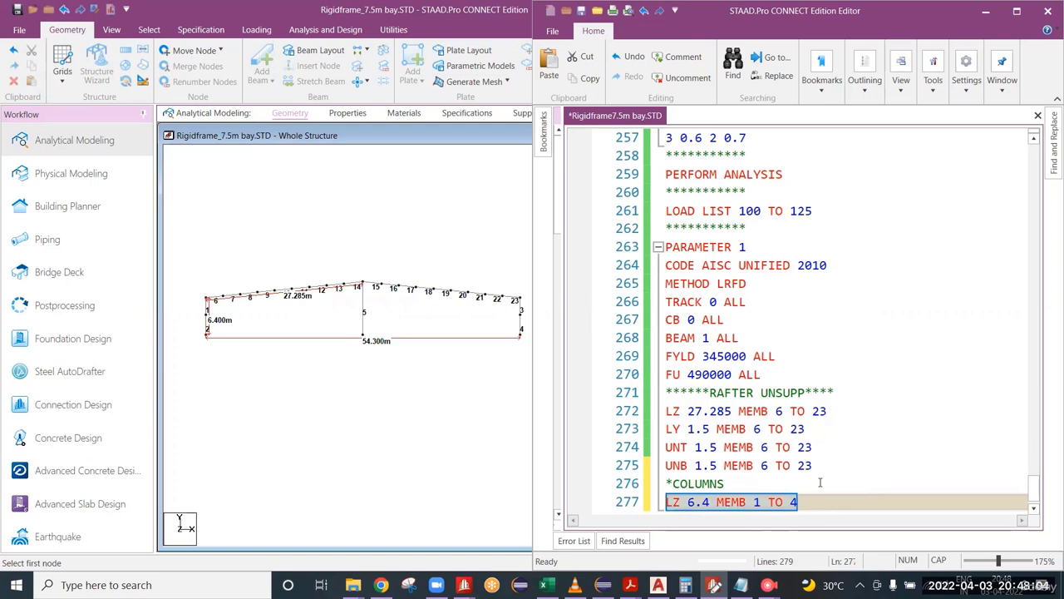
pyautogui.scroll(-1, 820, 482)
pyautogui.click(683, 467)
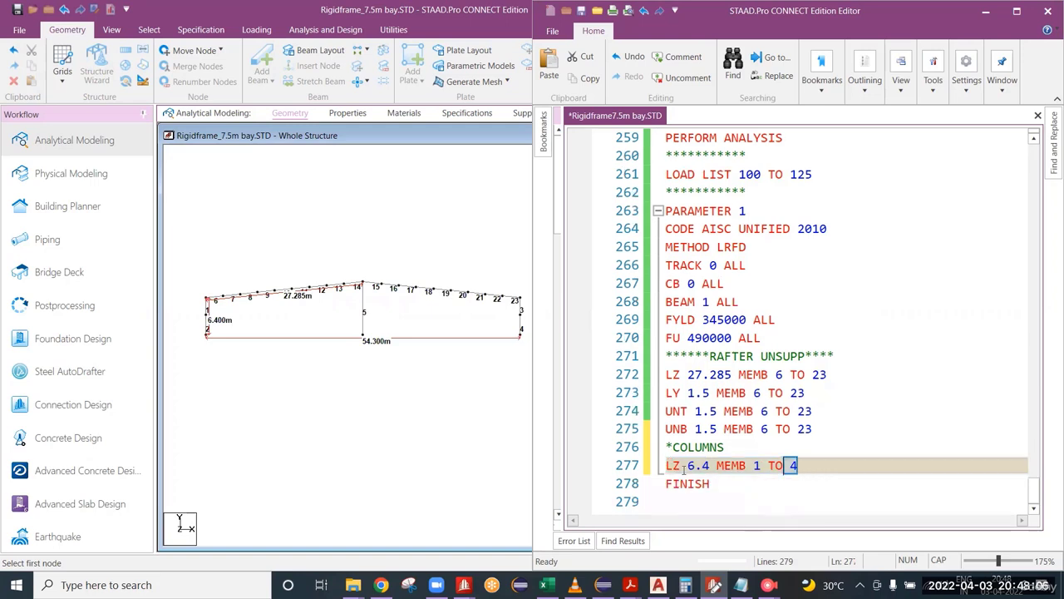
pyautogui.moveTo(747, 467)
pyautogui.mouseDown()
pyautogui.moveTo(668, 466)
pyautogui.moveTo(748, 466)
pyautogui.mouseUp()
pyautogui.click(754, 467)
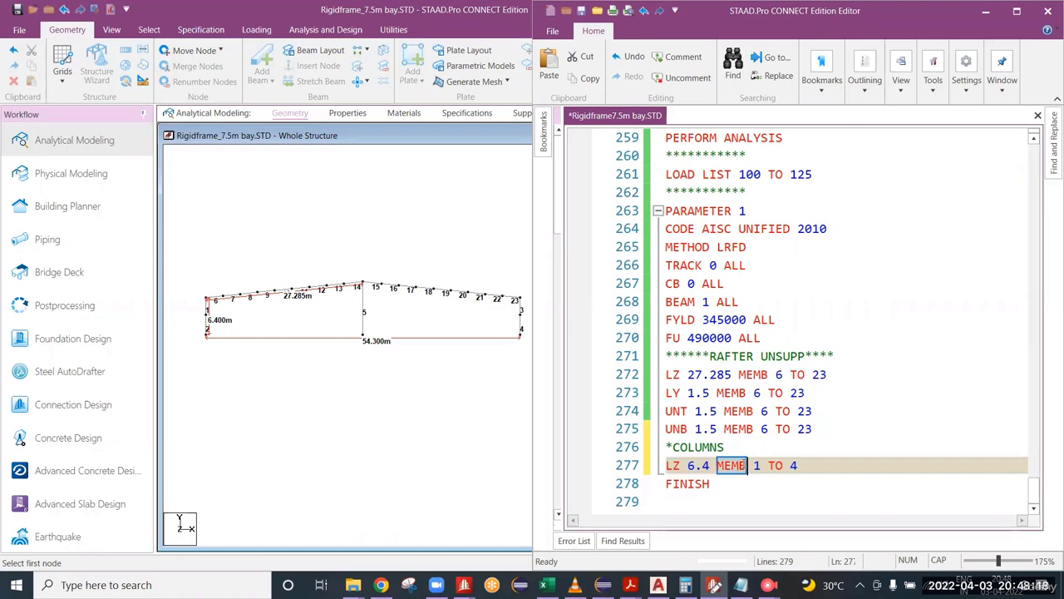
pyautogui.moveTo(687, 467); pyautogui.dragTo(665, 467)
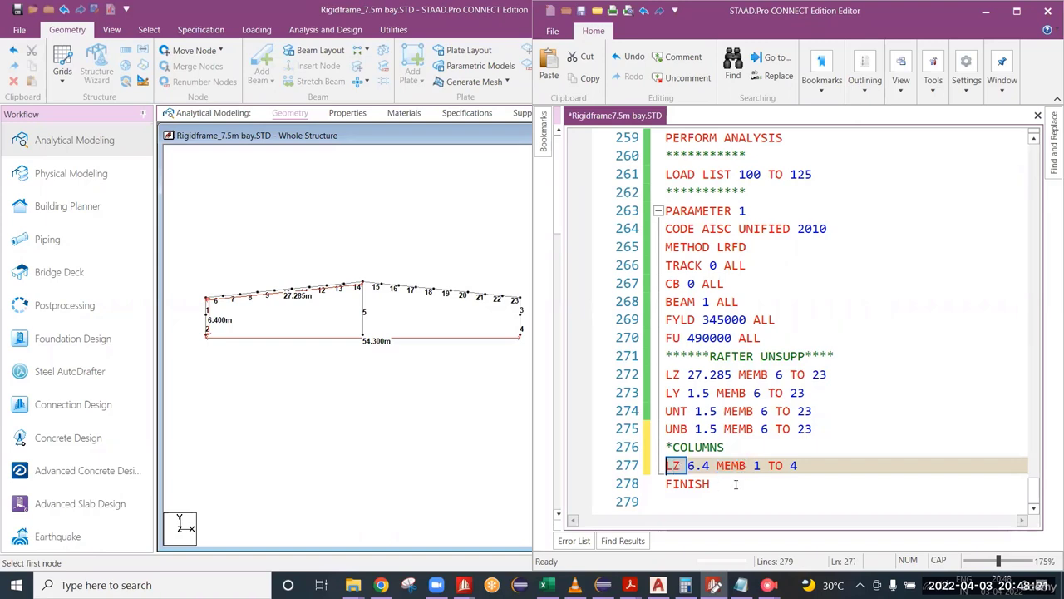
pyautogui.click(681, 467)
pyautogui.moveTo(680, 467); pyautogui.dragTo(665, 466)
pyautogui.moveTo(756, 465); pyautogui.dragTo(798, 471)
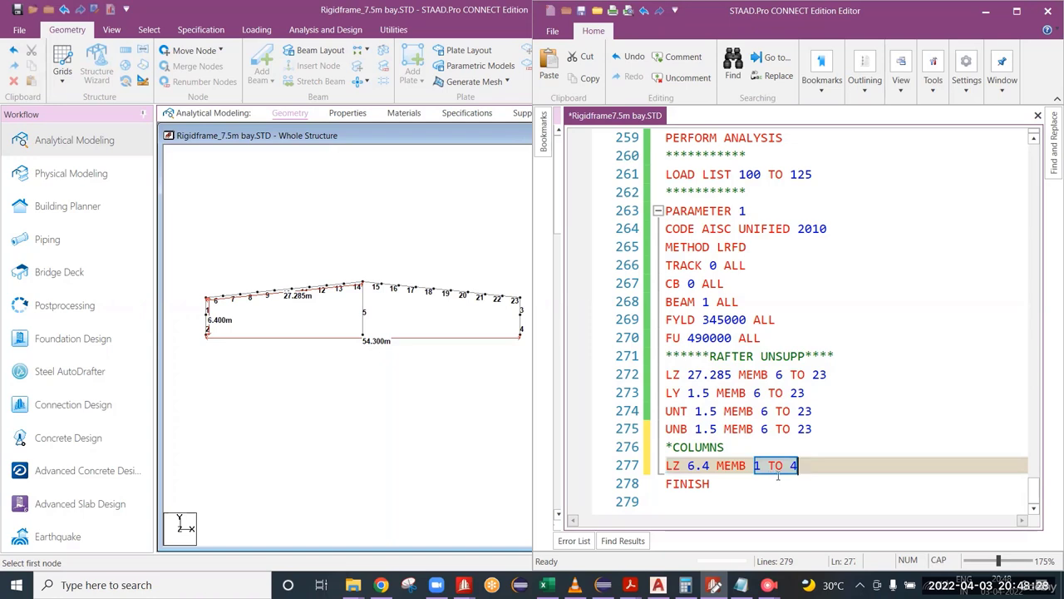
# Step: Add the line "KZ 2 MEMB 1 TO 4" below the column LZ parameter and save the input file
pyautogui.click(820, 470)
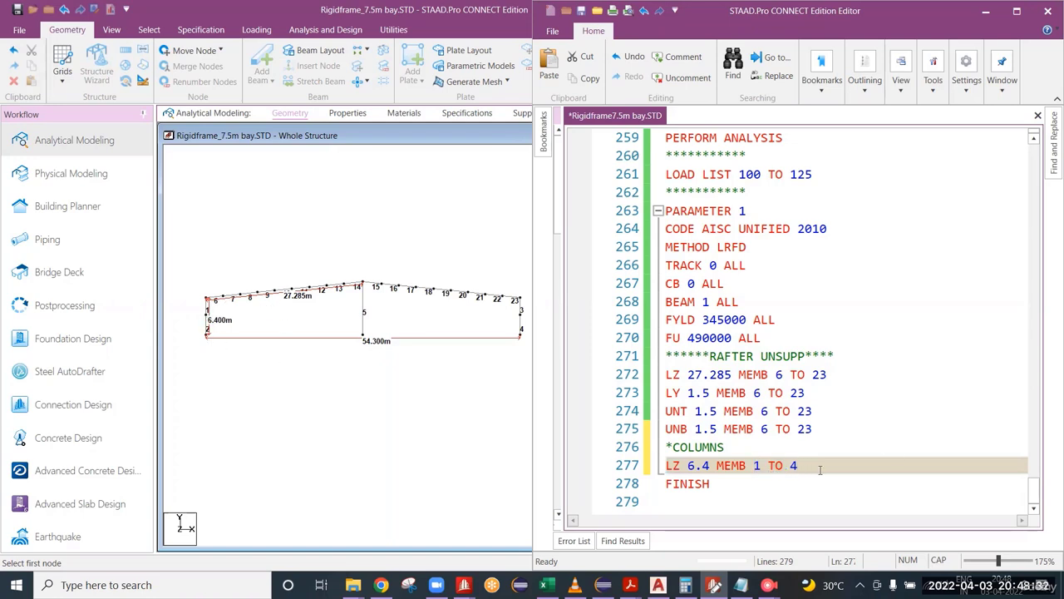
pyautogui.press('Return')
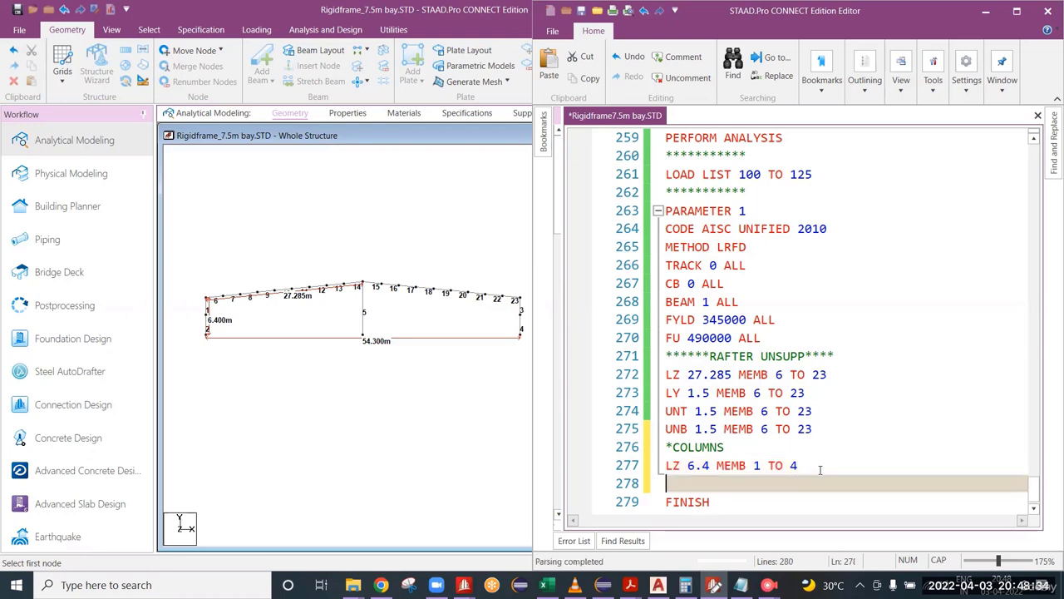
pyautogui.write('K')
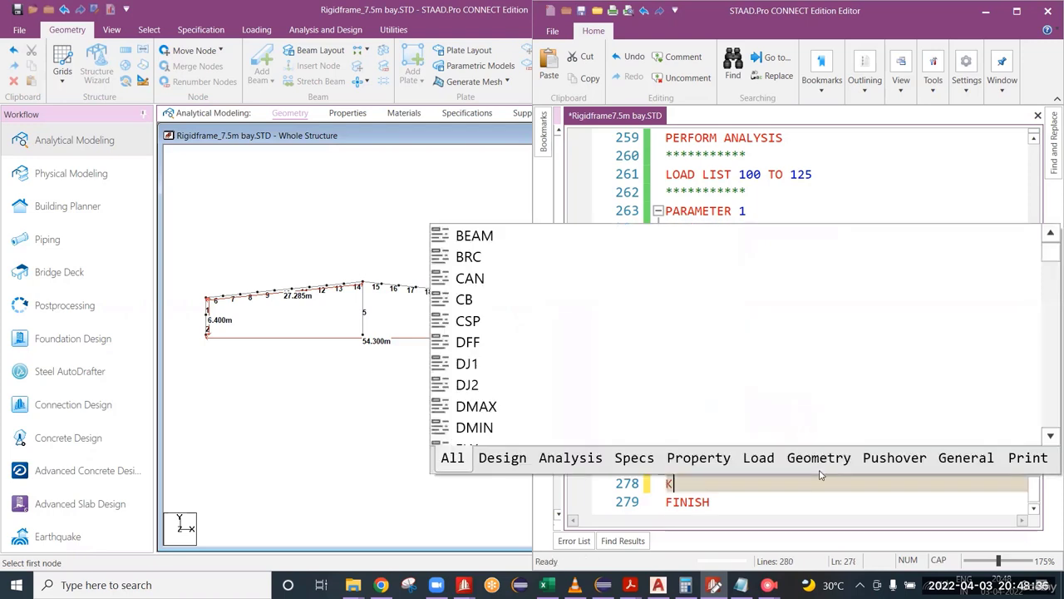
pyautogui.write('Z 2 ME')
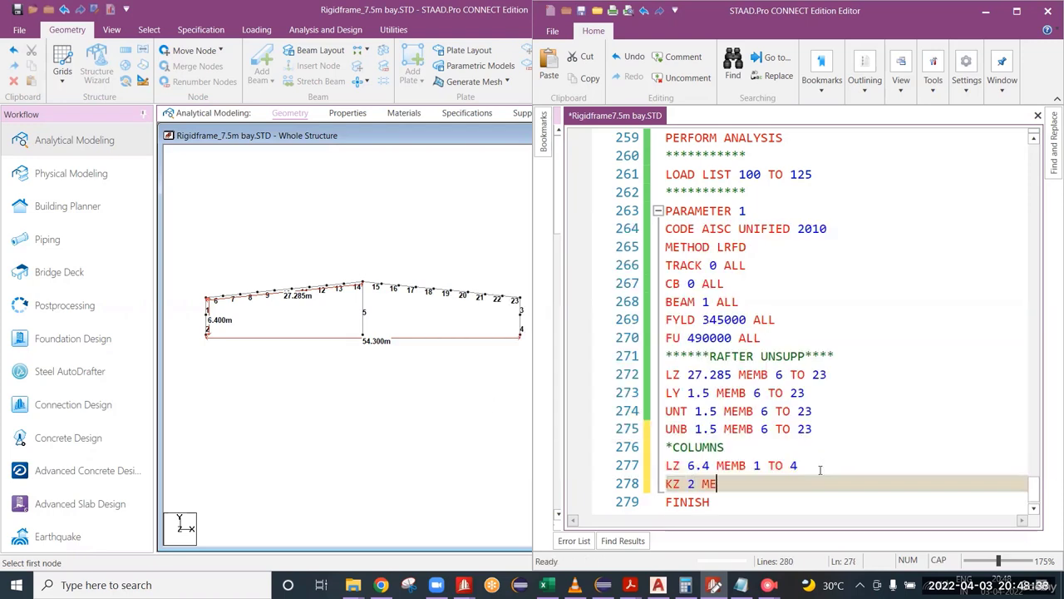
pyautogui.write('MB ')
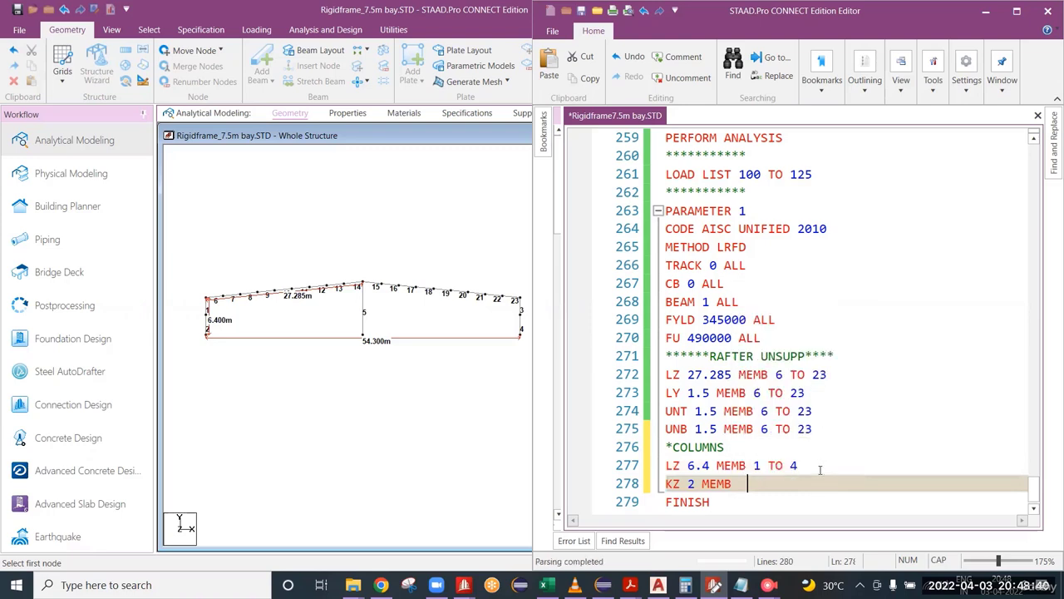
pyautogui.write('1 TO 4')
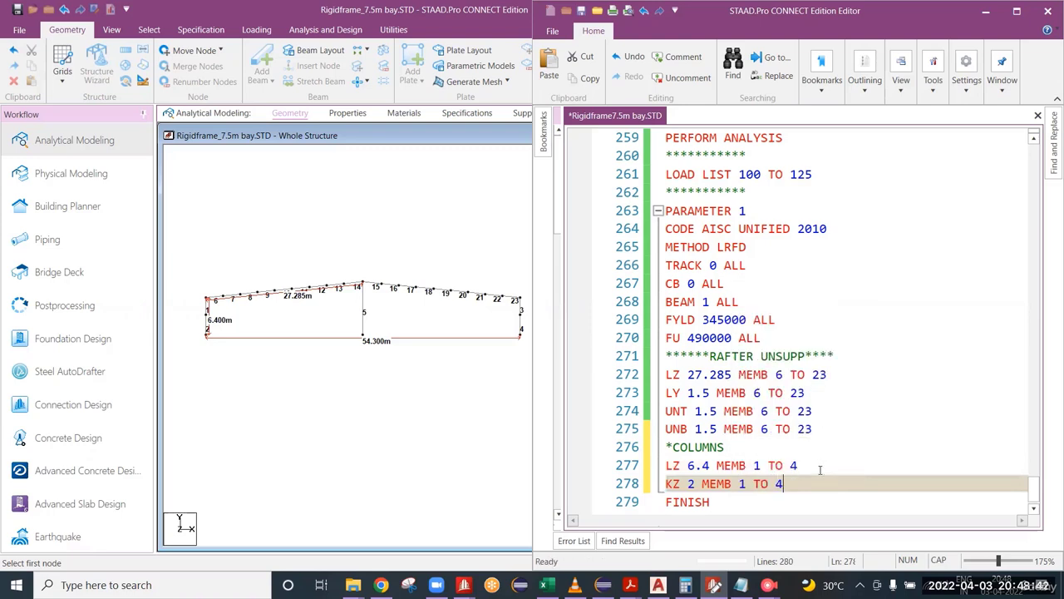
pyautogui.hotkey('ctrl', 's')
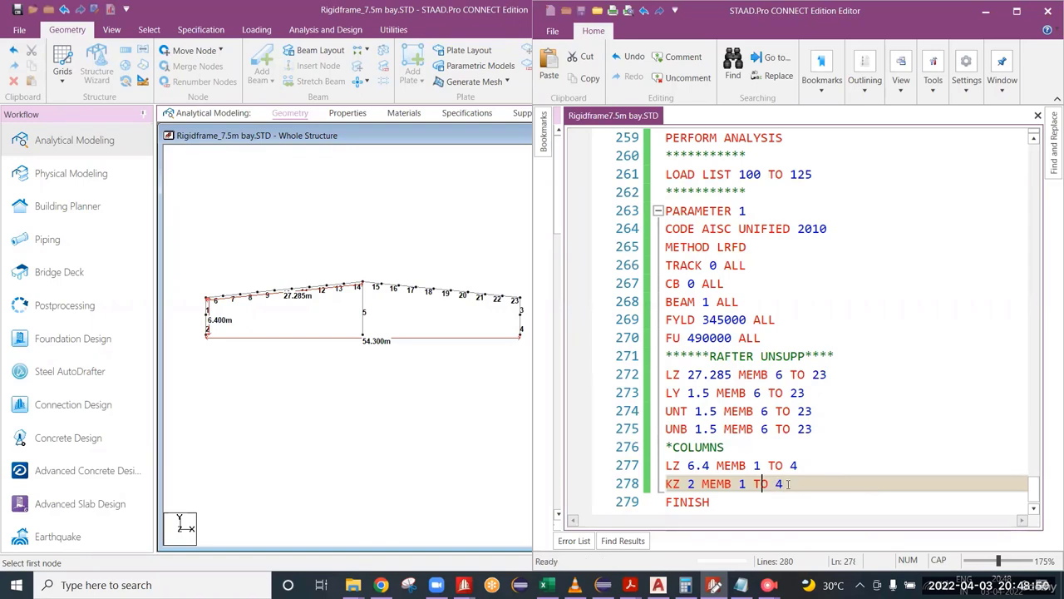
# Step: Comment out the column KZ line with an asterisk, set LZ for members 1 to 4 to 12.8, and save the input file
pyautogui.click(668, 486)
pyautogui.write('*')
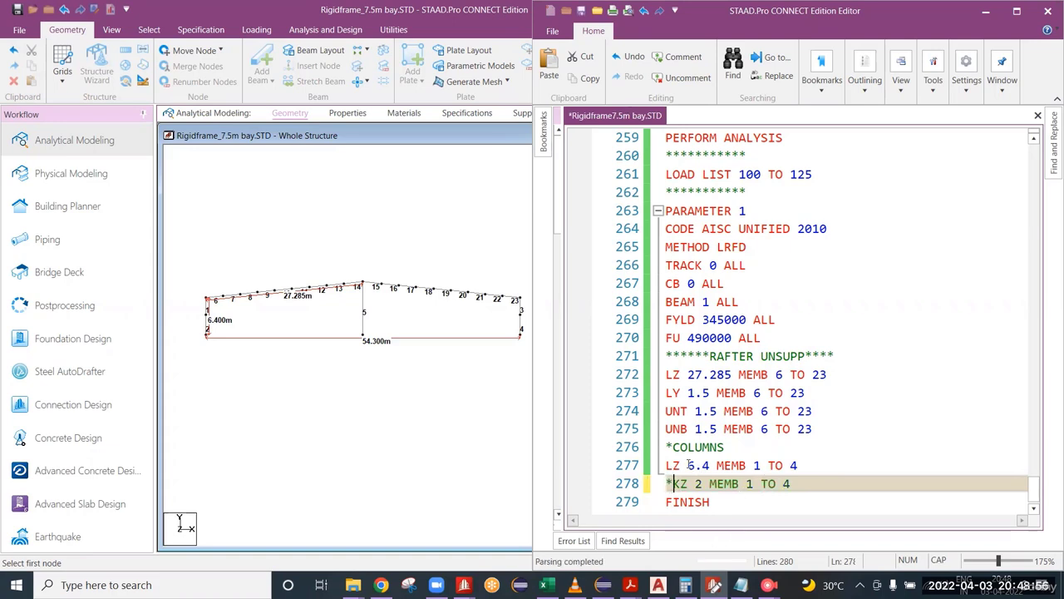
pyautogui.moveTo(686, 466); pyautogui.dragTo(711, 466)
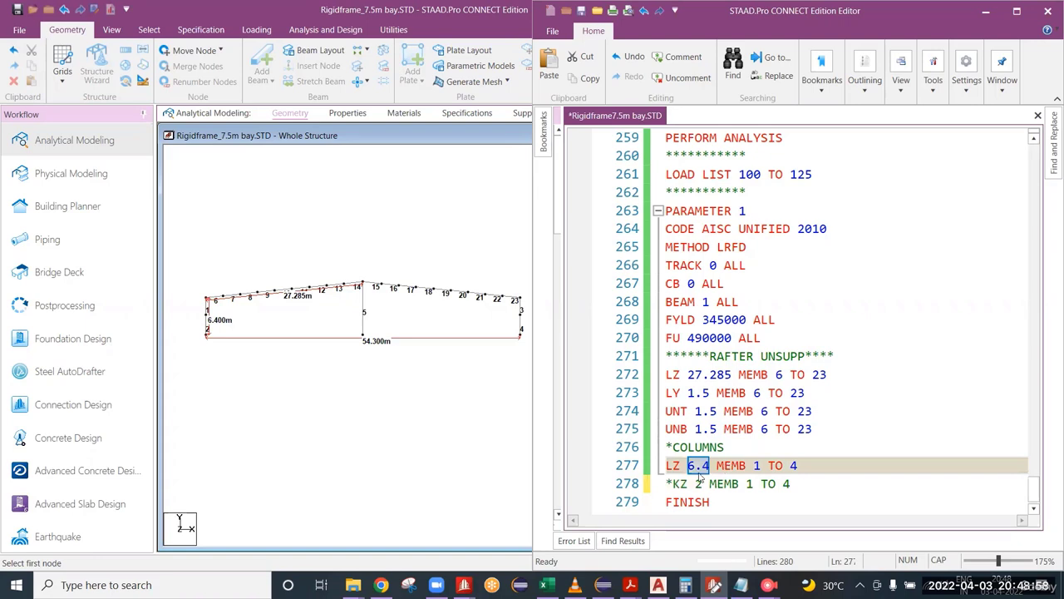
pyautogui.write('12.8')
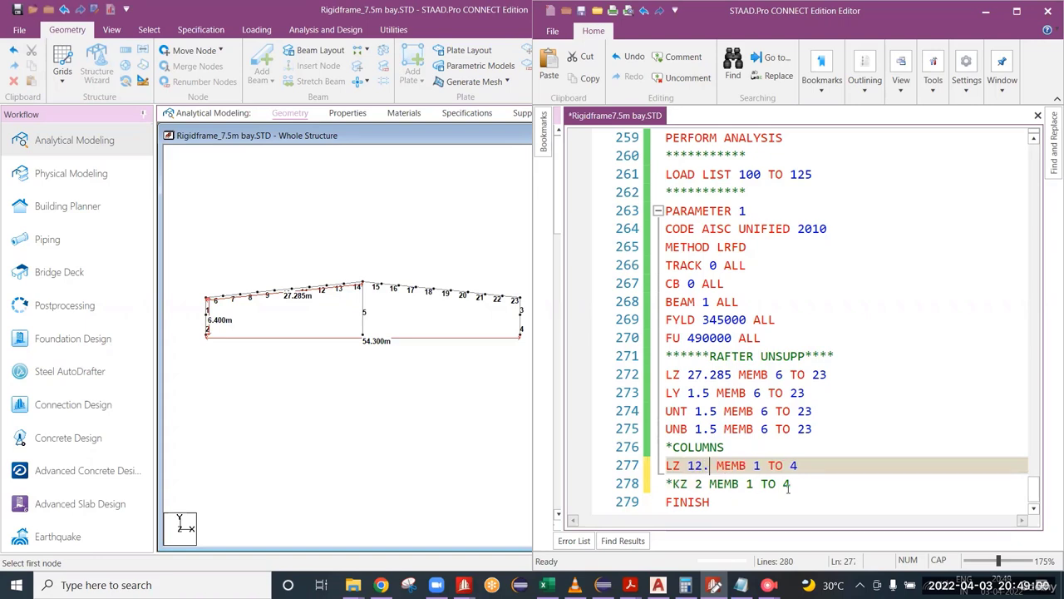
pyautogui.hotkey('ctrl', 's')
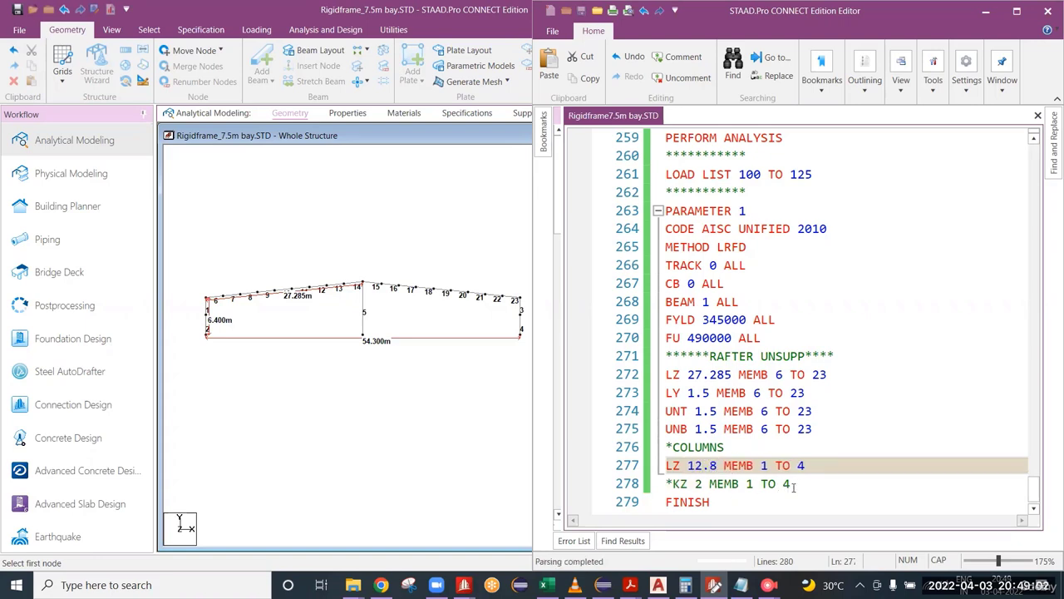
pyautogui.click(818, 484)
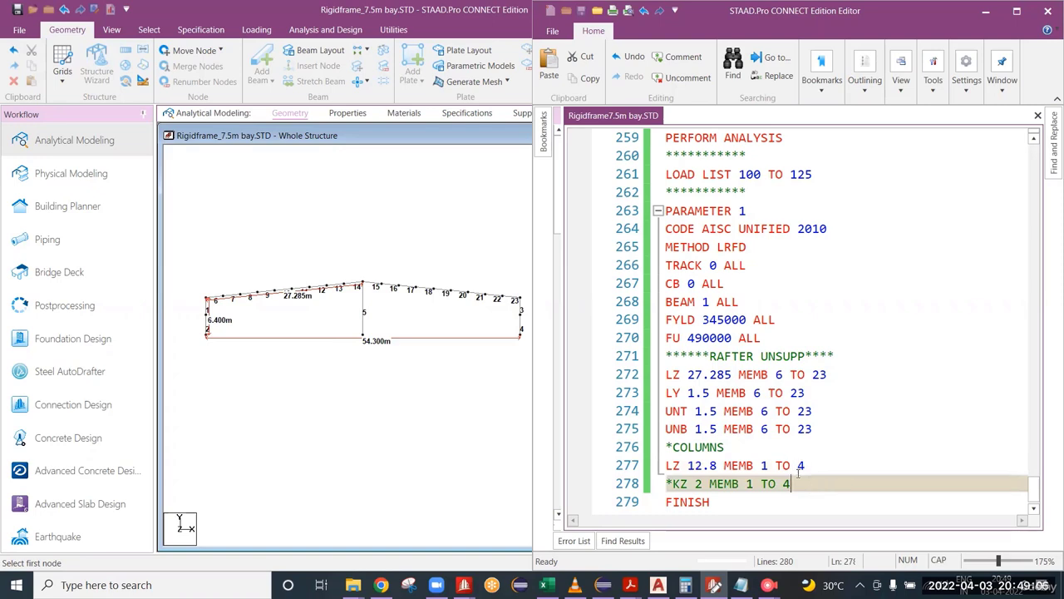
pyautogui.moveTo(717, 465); pyautogui.dragTo(686, 466)
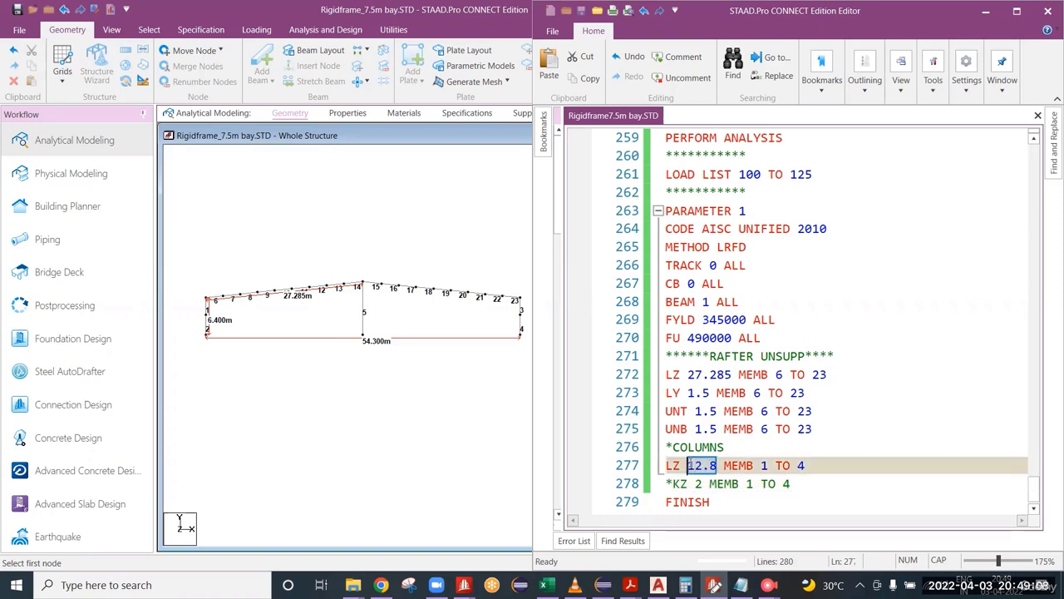
# Step: Set the column LZ value to 6.4 and uncomment the "KZ 2 MEMB 1 TO 4" line
pyautogui.write('6.4')
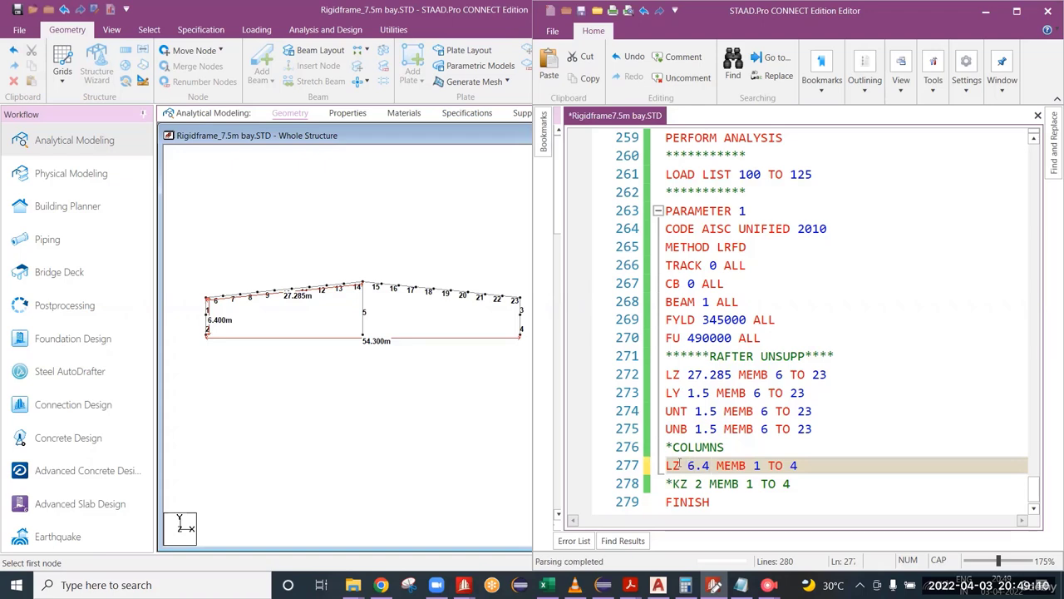
pyautogui.click(667, 484)
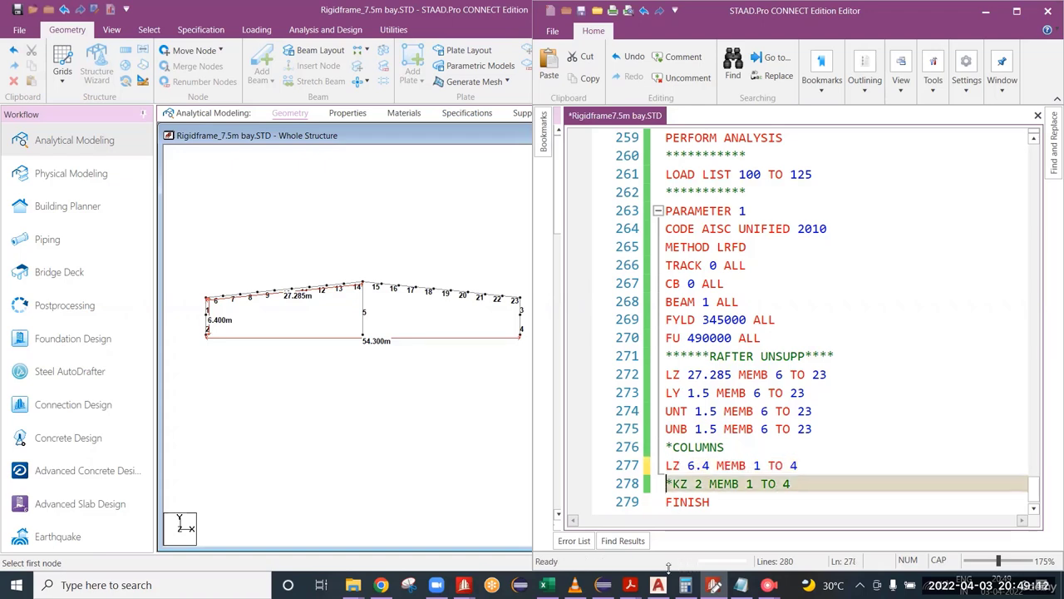
pyautogui.press('Delete')
pyautogui.click(715, 465)
pyautogui.click(748, 483)
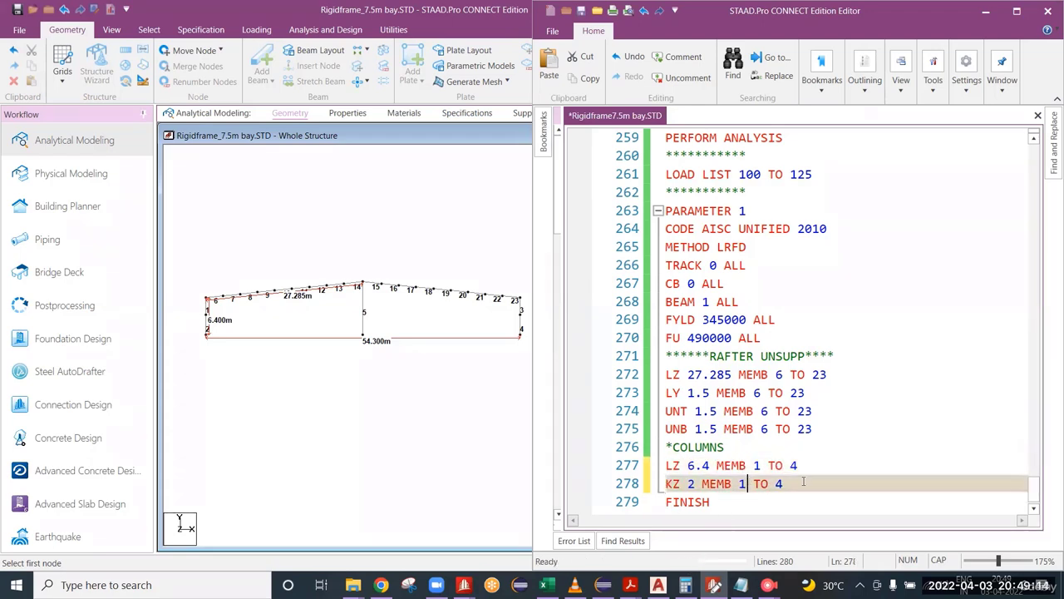
pyautogui.click(803, 465)
pyautogui.click(795, 485)
pyautogui.click(805, 466)
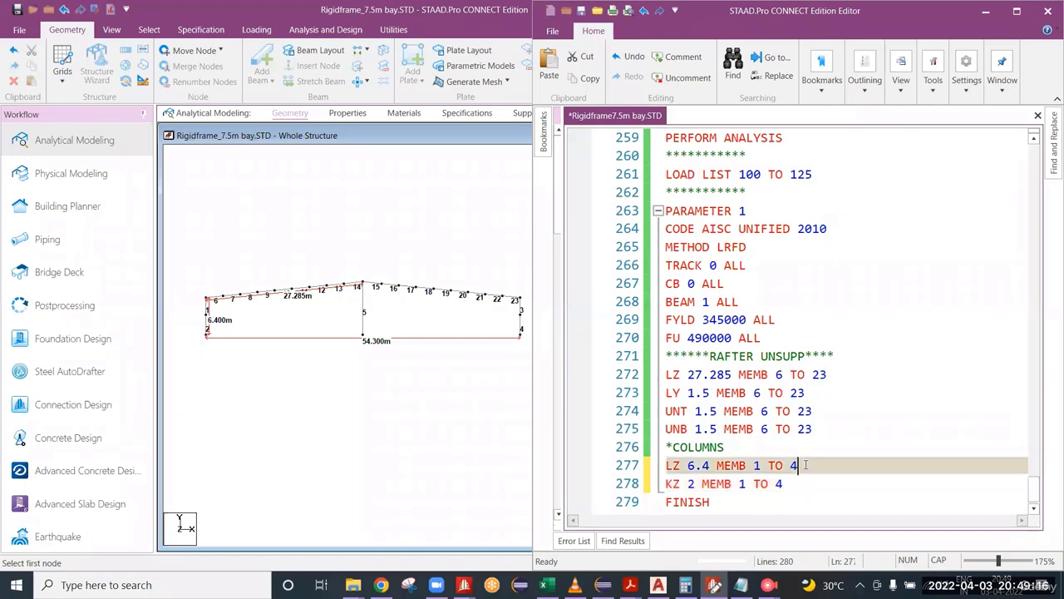
pyautogui.click(788, 484)
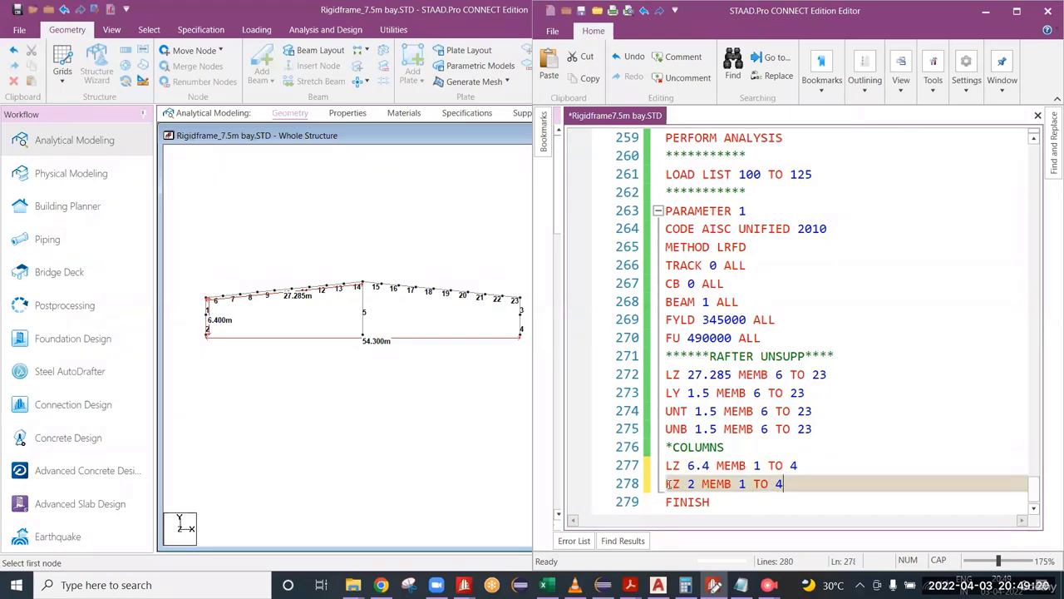
# Step: Comment out the column KZ line with an asterisk and set LZ for members 1 to 4 to 12.8
pyautogui.moveTo(670, 484); pyautogui.dragTo(784, 479)
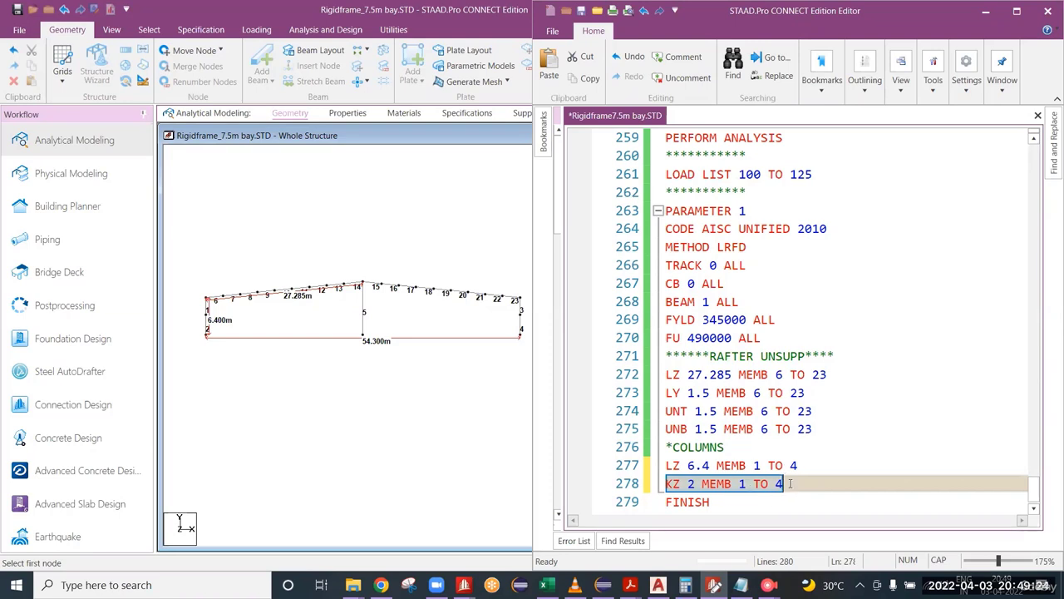
pyautogui.write('*')
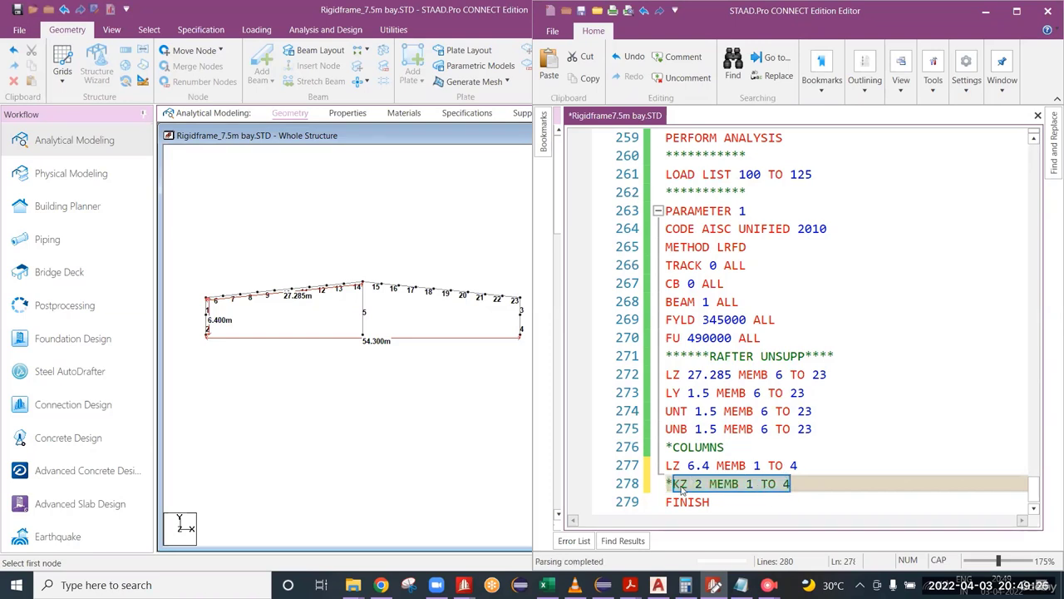
pyautogui.click(682, 491)
pyautogui.moveTo(794, 484); pyautogui.dragTo(666, 483)
pyautogui.click(674, 483)
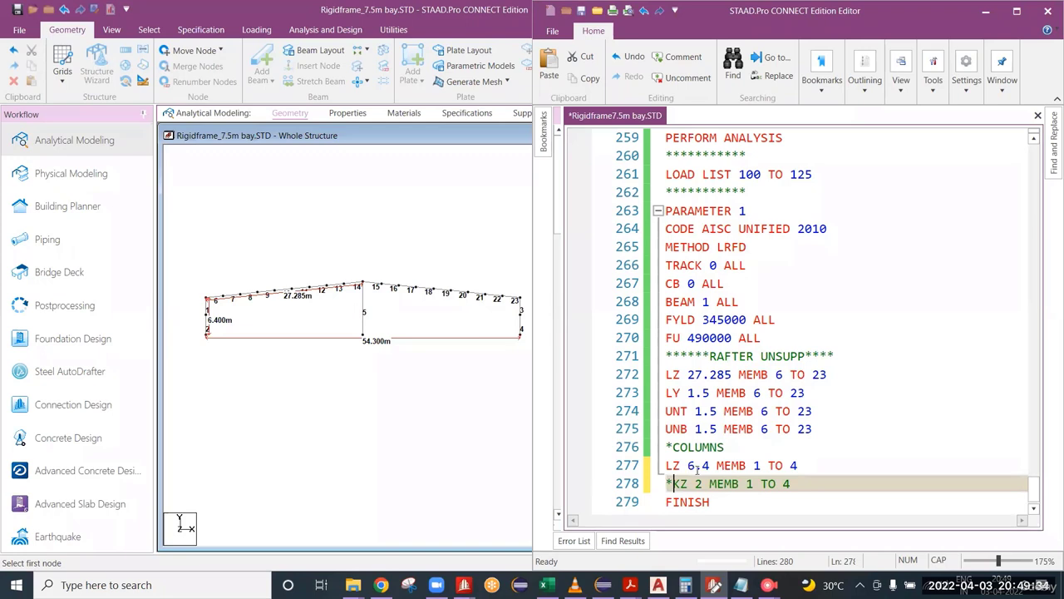
pyautogui.doubleClick(697, 467)
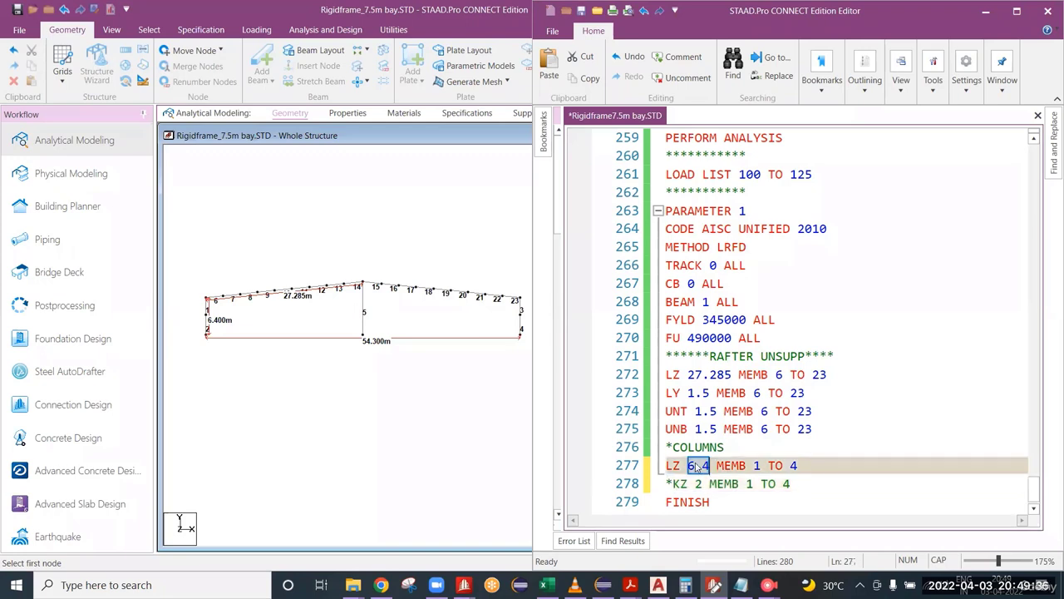
pyautogui.write('12')
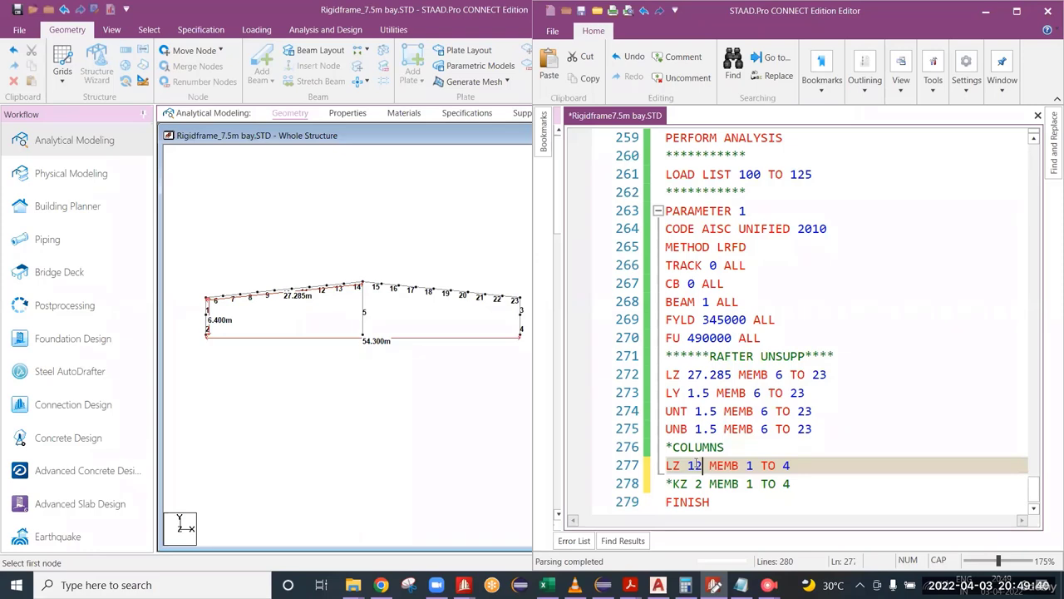
pyautogui.write('.8')
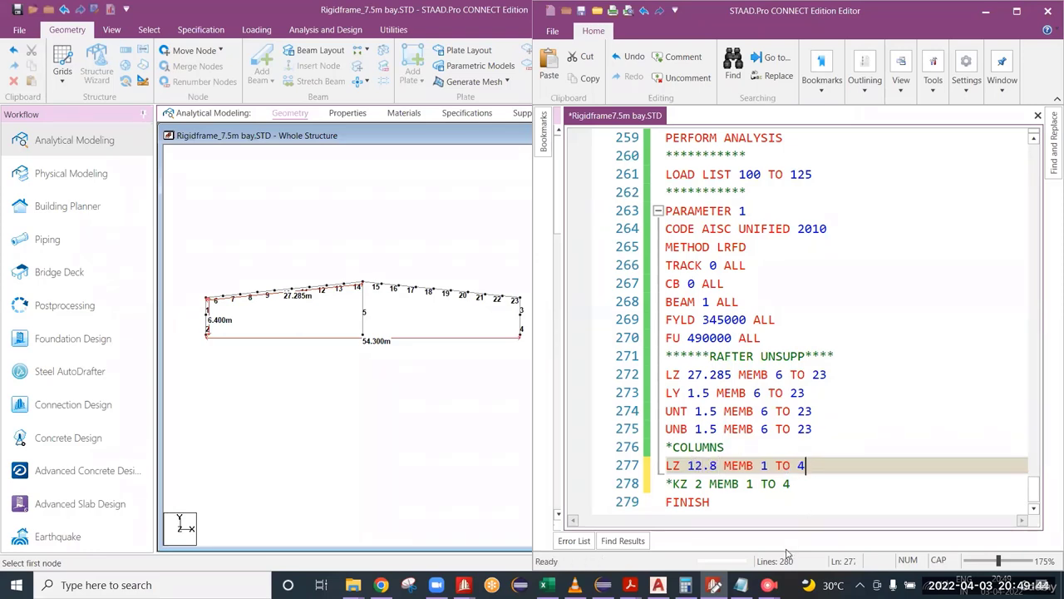
# Step: Check the column LZ length value against the commented KZ line and save the input file
pyautogui.click(791, 486)
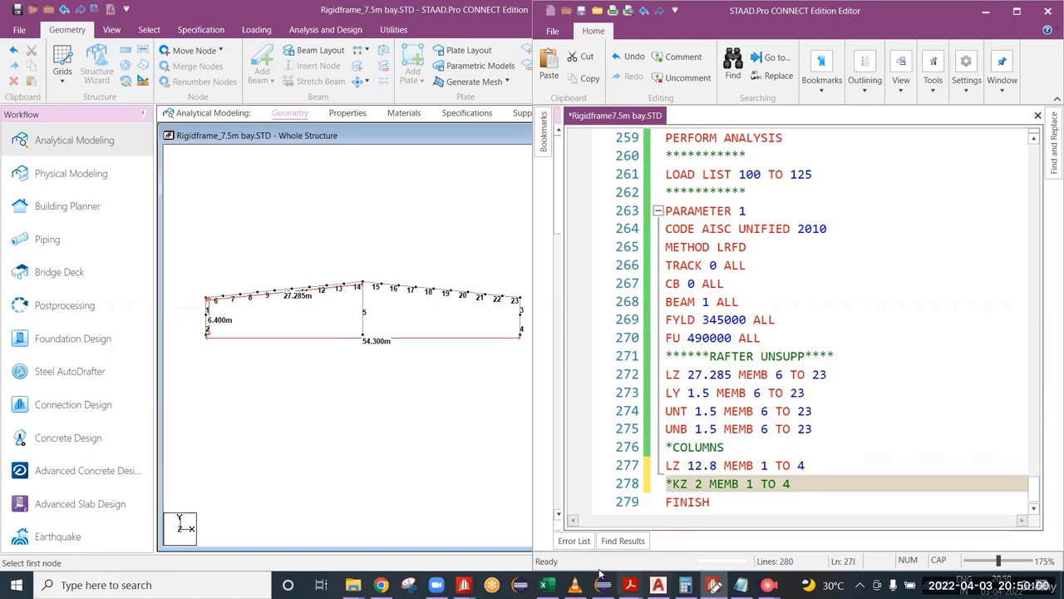
pyautogui.click(574, 541)
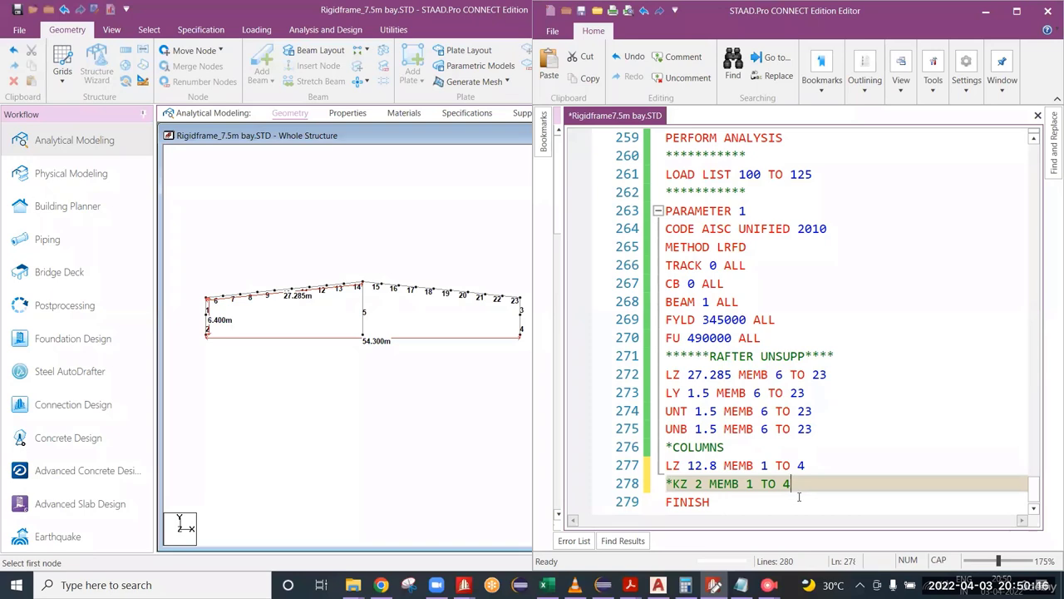
pyautogui.scroll(-1, 831, 462)
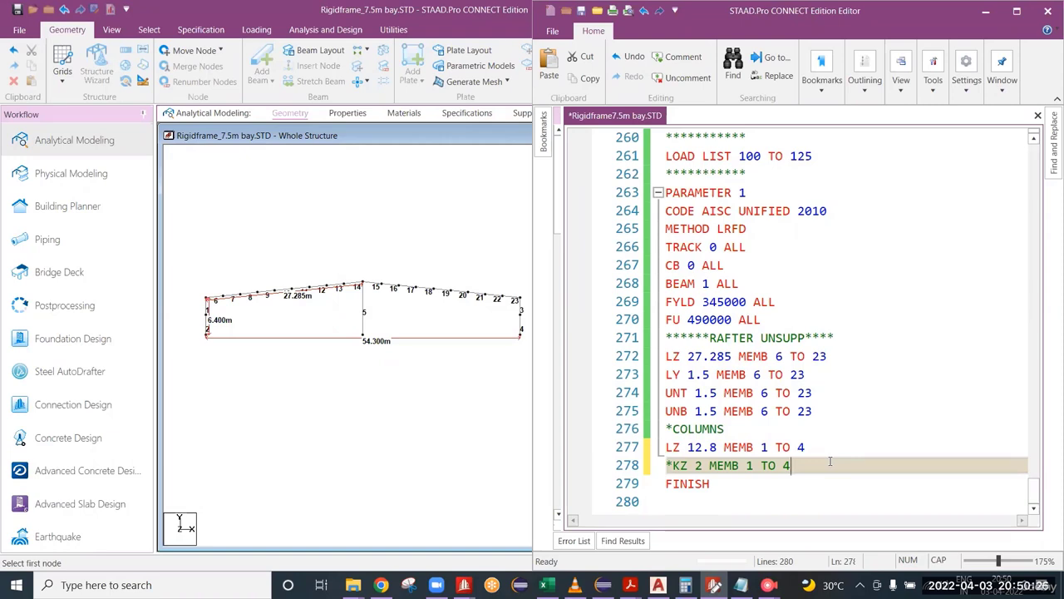
pyautogui.doubleClick(717, 447)
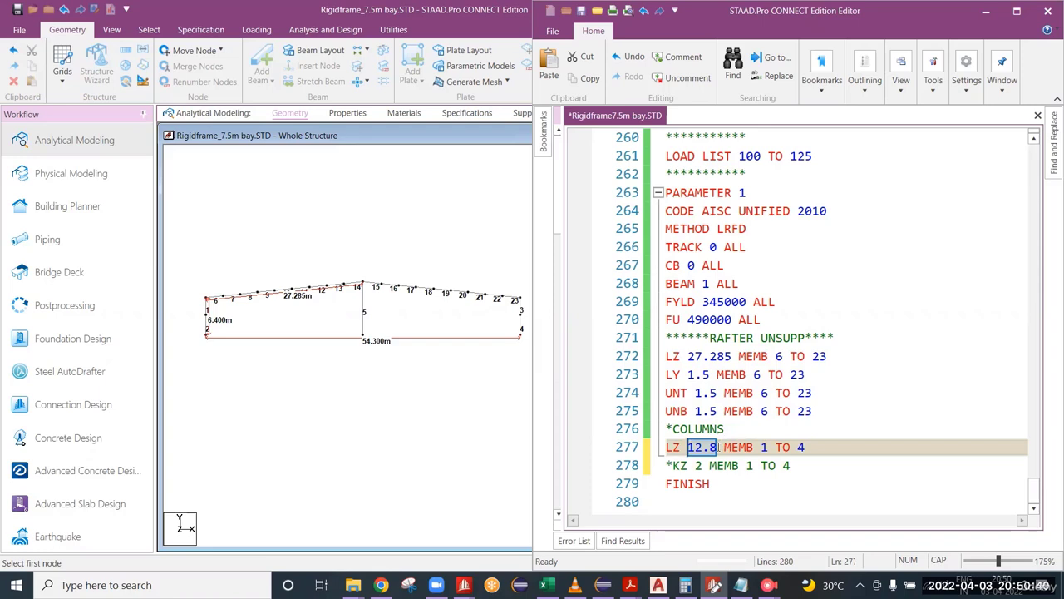
pyautogui.click(718, 446)
pyautogui.moveTo(718, 446); pyautogui.dragTo(686, 447)
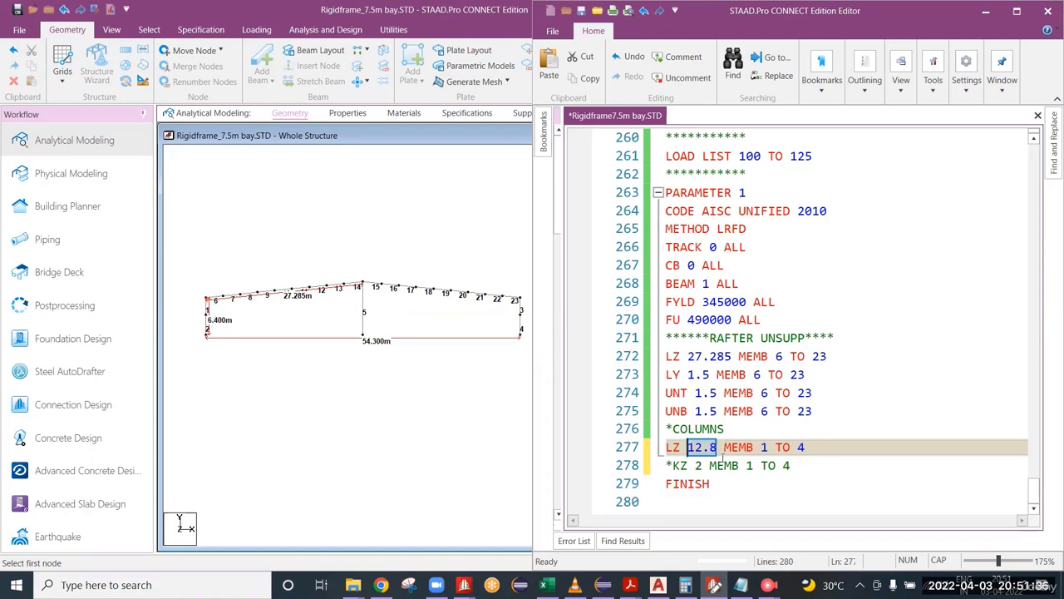
pyautogui.click(723, 449)
pyautogui.click(807, 458)
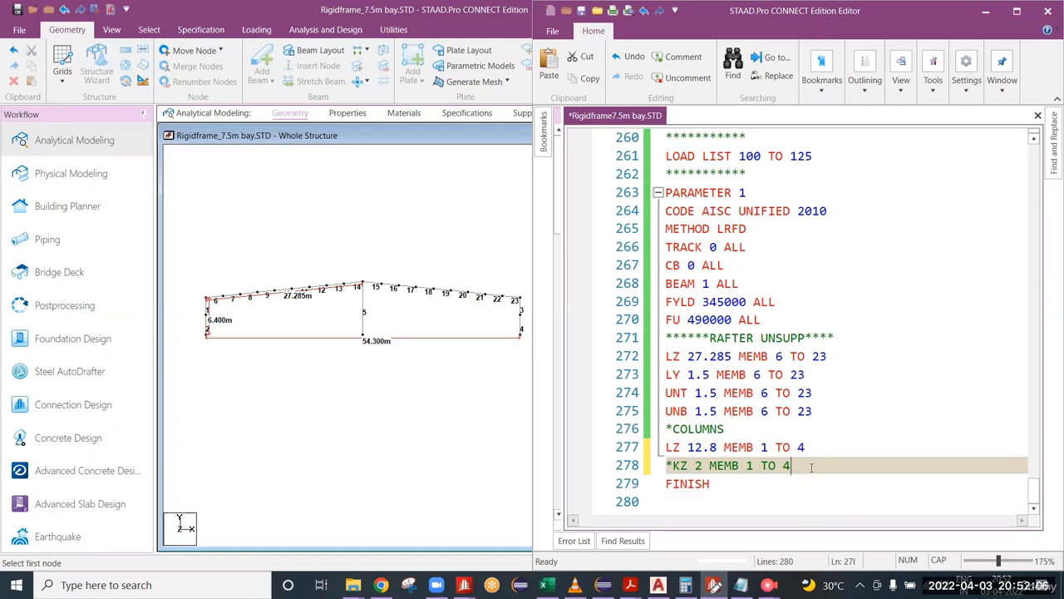
pyautogui.hotkey('ctrl', 's')
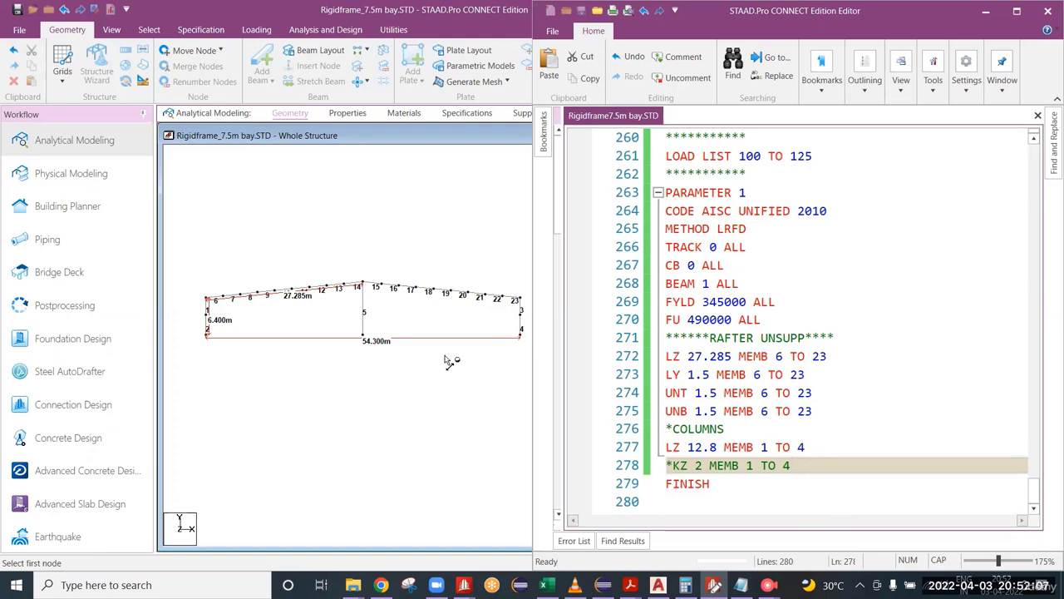
# Step: Minimize the STAAD editor, switch to the AutoCAD drawing REF.dwg, and look through its plans, cross section and side wall elevations
pyautogui.click(984, 15)
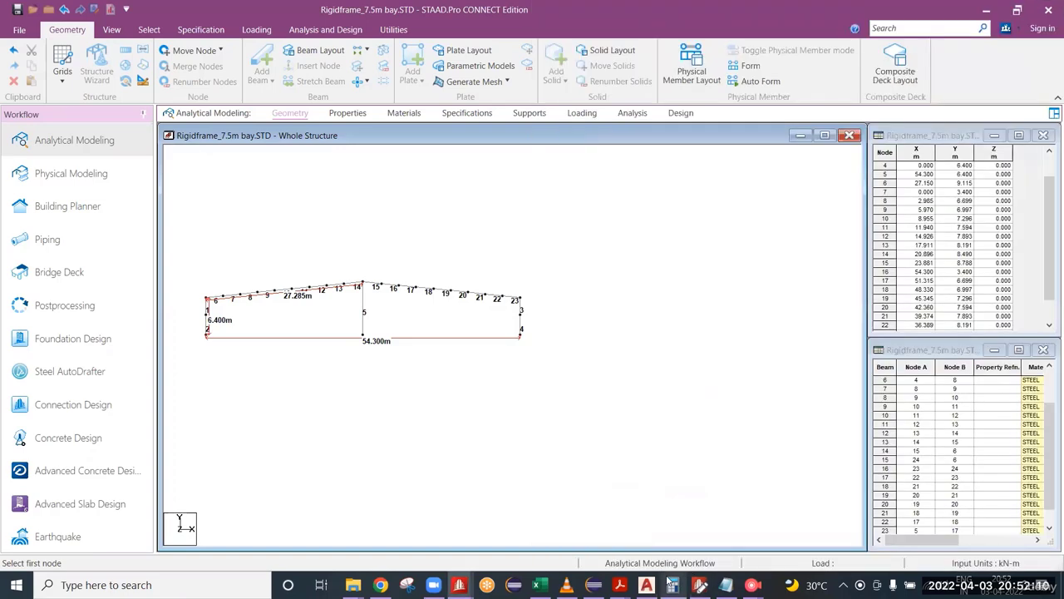
pyautogui.click(646, 585)
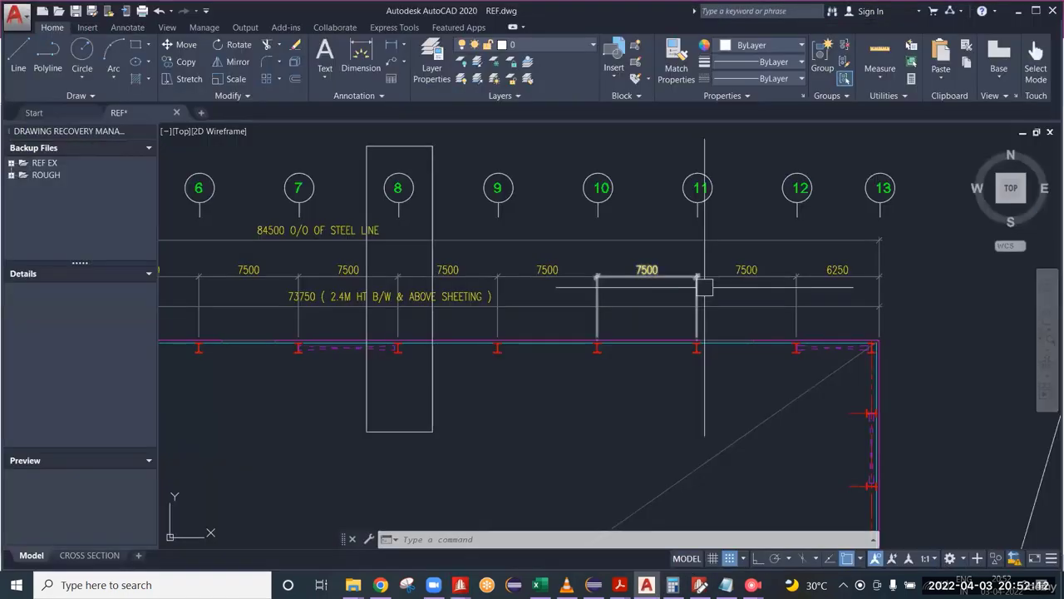
pyautogui.scroll(-12, 698, 307)
pyautogui.scroll(6, 873, 345)
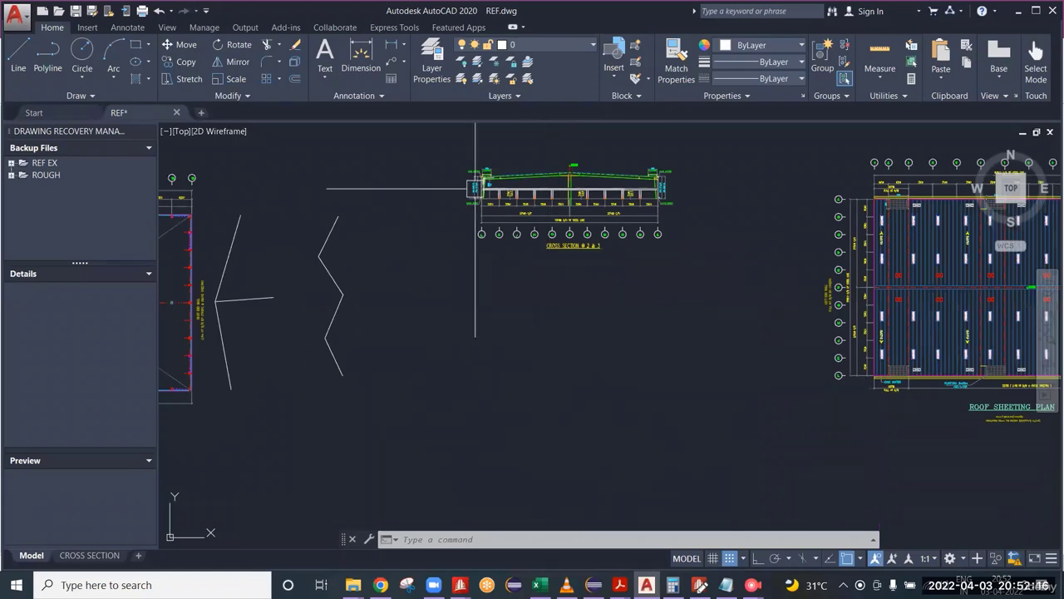
pyautogui.scroll(10, 511, 207)
pyautogui.scroll(-12, 574, 241)
pyautogui.moveTo(749, 311); pyautogui.dragTo(363, 313, button='middle')
pyautogui.scroll(2, 866, 336)
pyautogui.scroll(5, 866, 335)
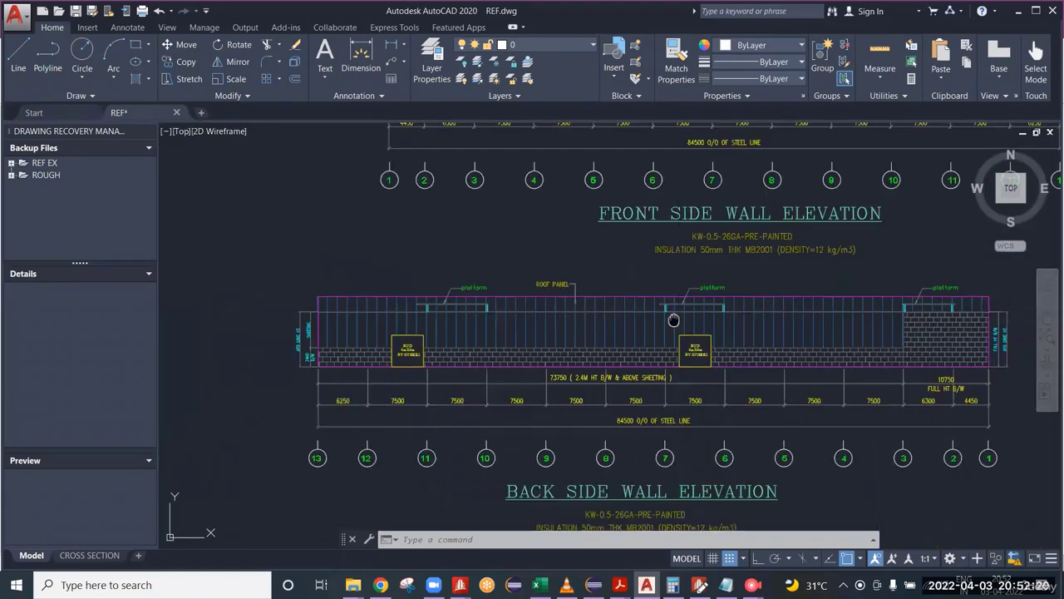
pyautogui.scroll(-5, 615, 361)
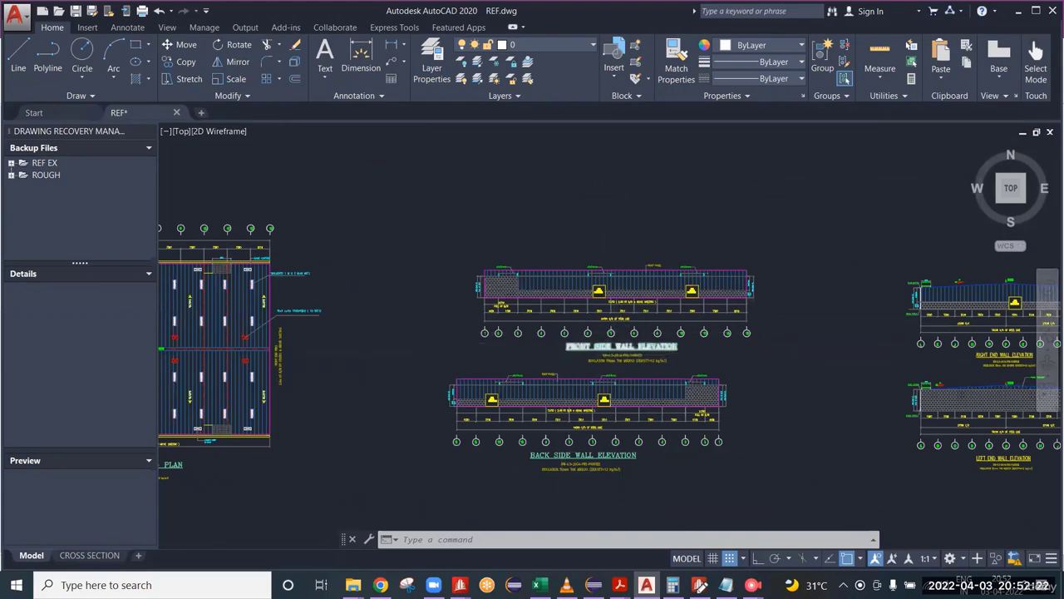
pyautogui.scroll(2, 615, 362)
pyautogui.scroll(-8, 615, 362)
pyautogui.scroll(9, 410, 335)
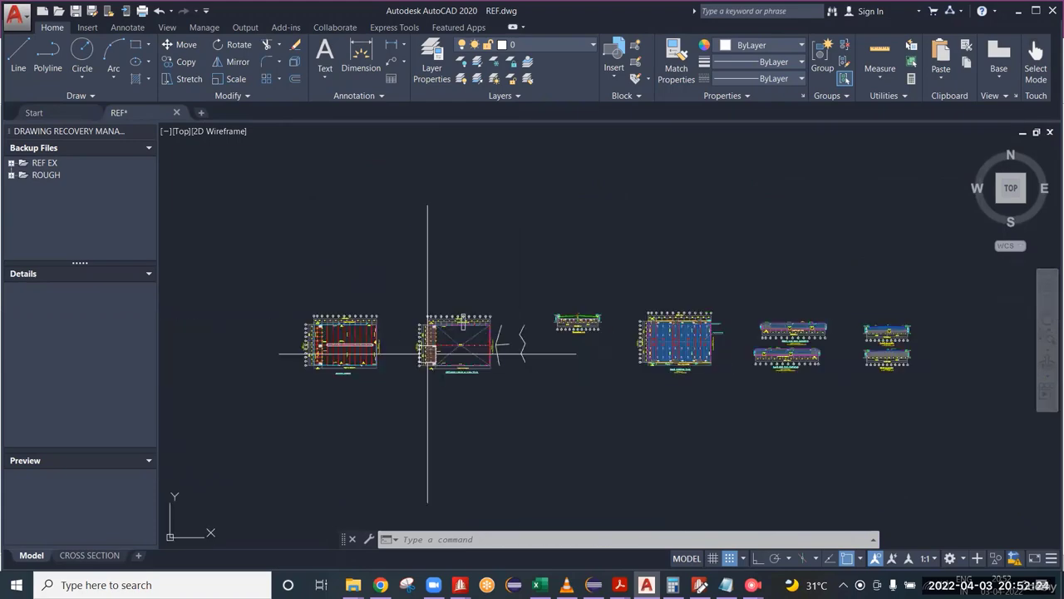
pyautogui.scroll(3, 565, 241)
pyautogui.scroll(-6, 566, 285)
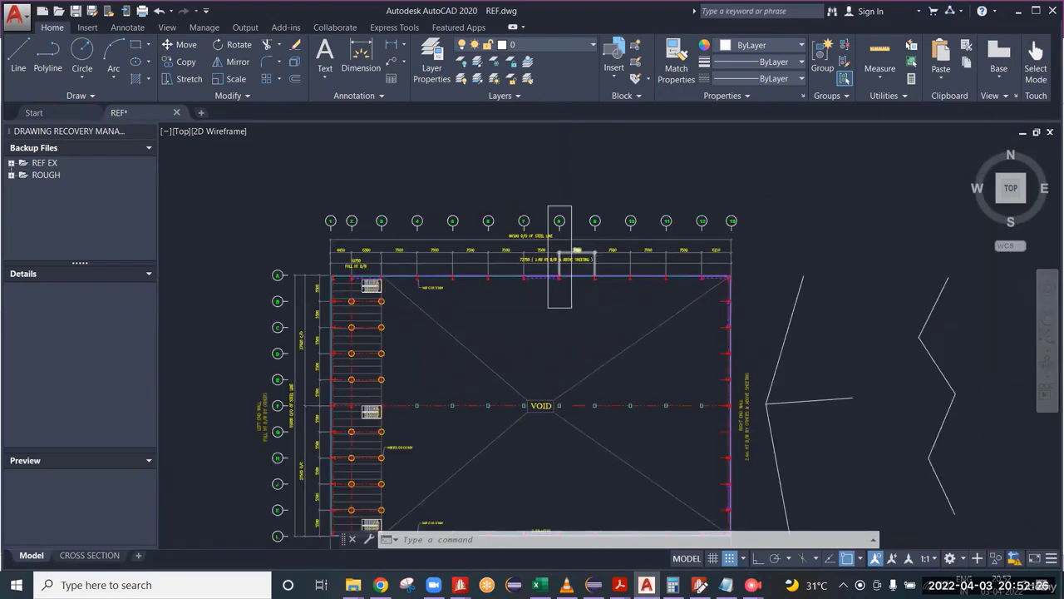
pyautogui.moveTo(735, 347); pyautogui.dragTo(241, 349, button='middle')
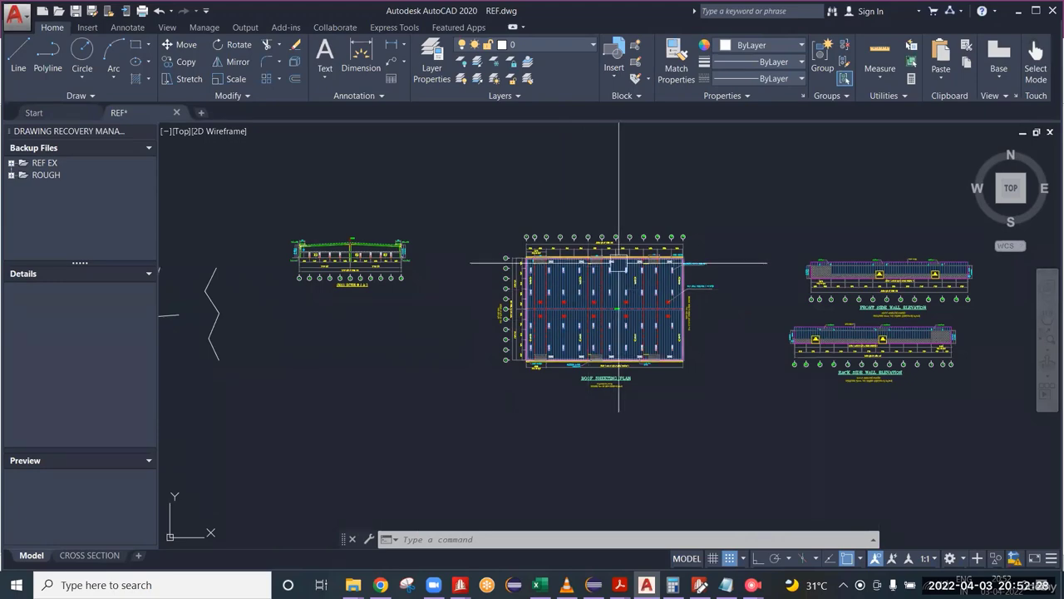
pyautogui.scroll(3, 613, 248)
pyautogui.scroll(2, 615, 249)
pyautogui.scroll(-4, 696, 306)
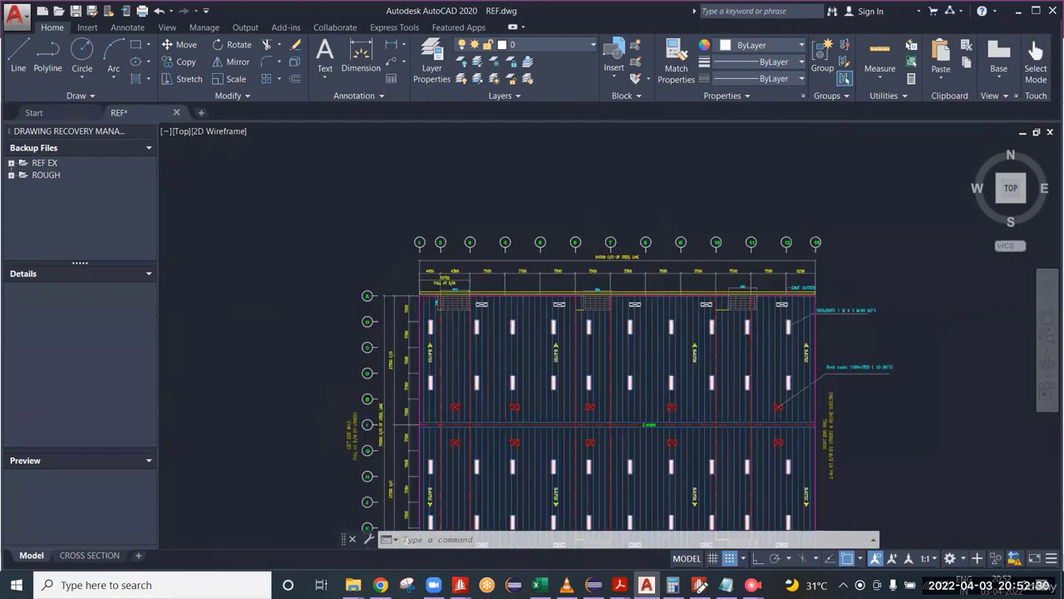
# Step: Examine the brick wall height and sheeting notes on the front and back side wall elevations
pyautogui.moveTo(787, 336); pyautogui.dragTo(350, 341, button='middle')
pyautogui.scroll(6, 735, 325)
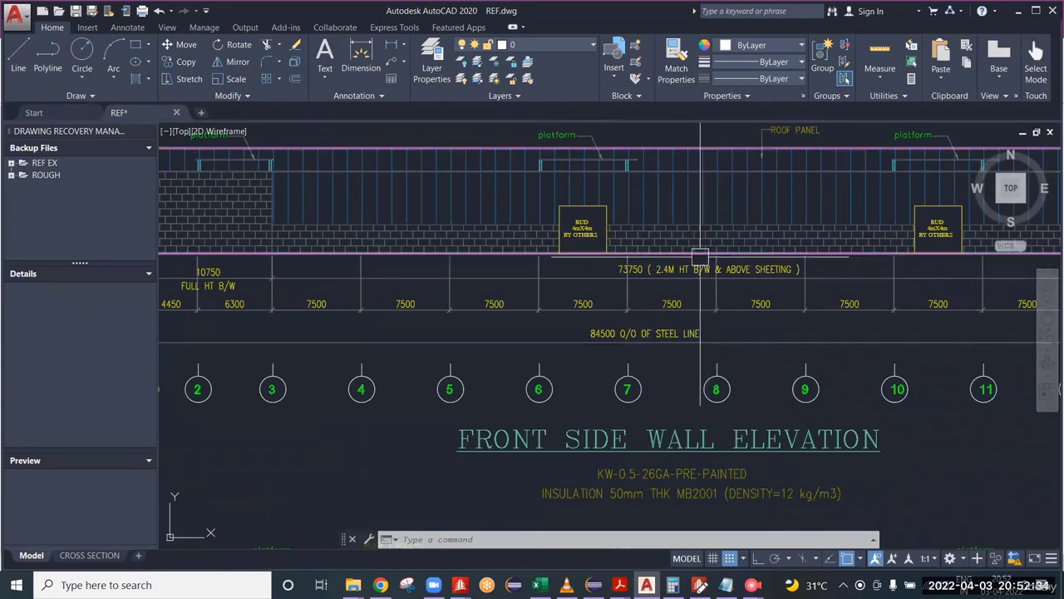
pyautogui.scroll(2, 715, 252)
pyautogui.scroll(-2, 731, 215)
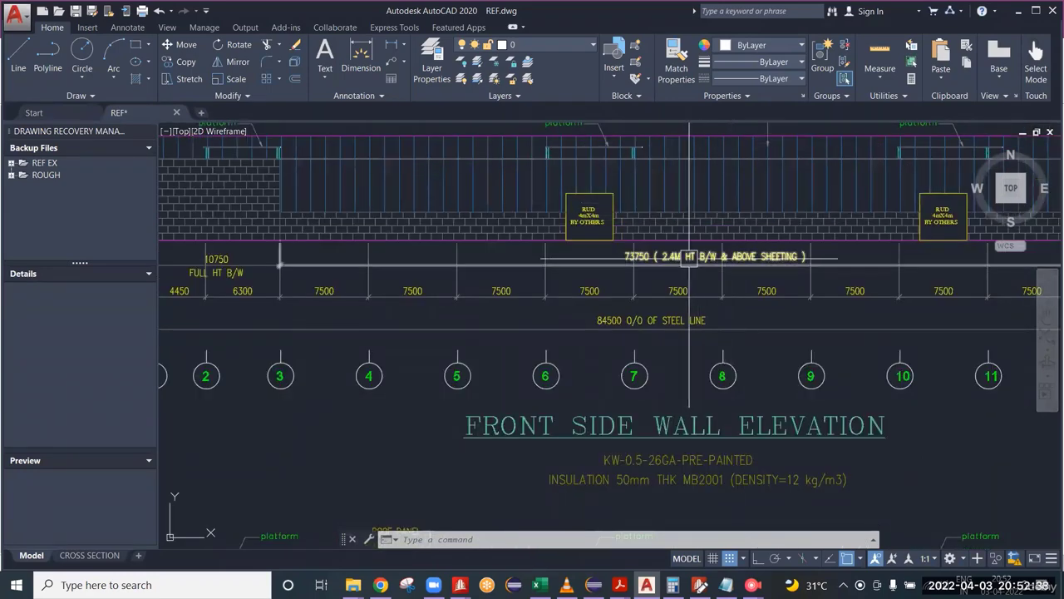
pyautogui.scroll(2, 690, 257)
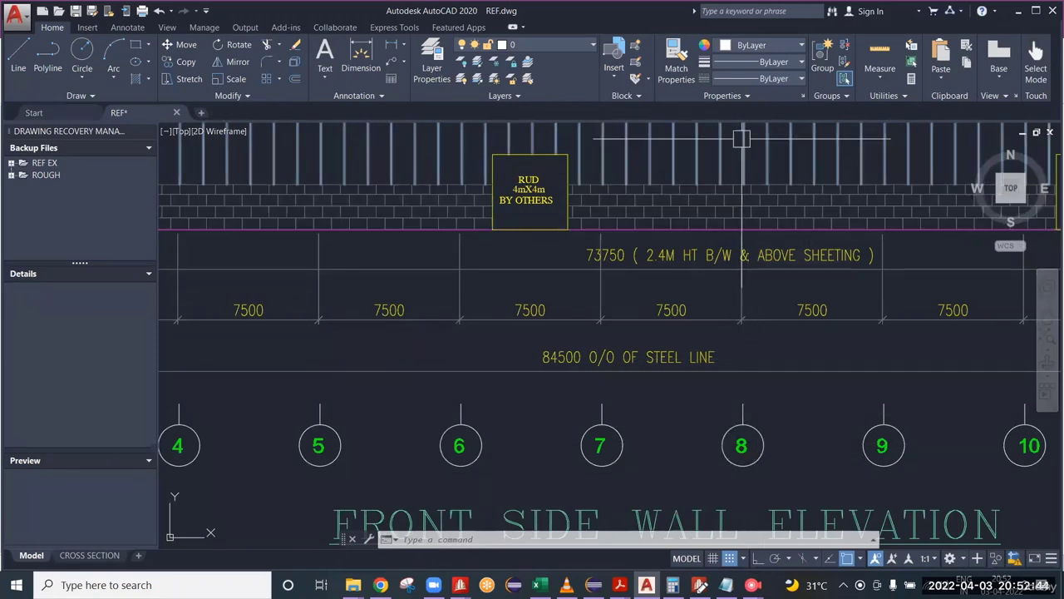
pyautogui.scroll(-4, 743, 167)
pyautogui.scroll(-2, 743, 167)
pyautogui.scroll(6, 690, 374)
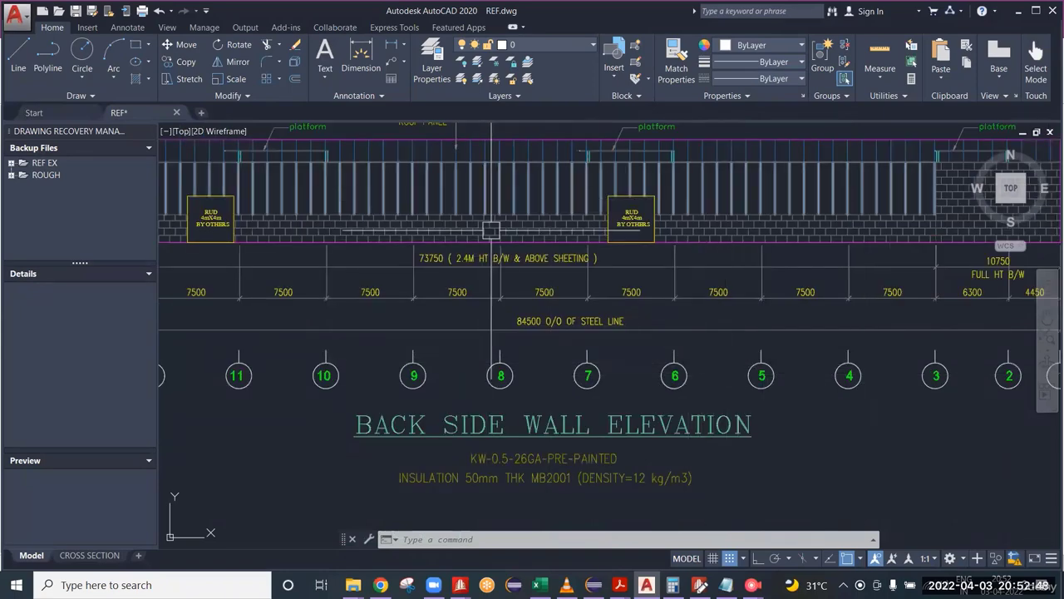
pyautogui.scroll(2, 491, 224)
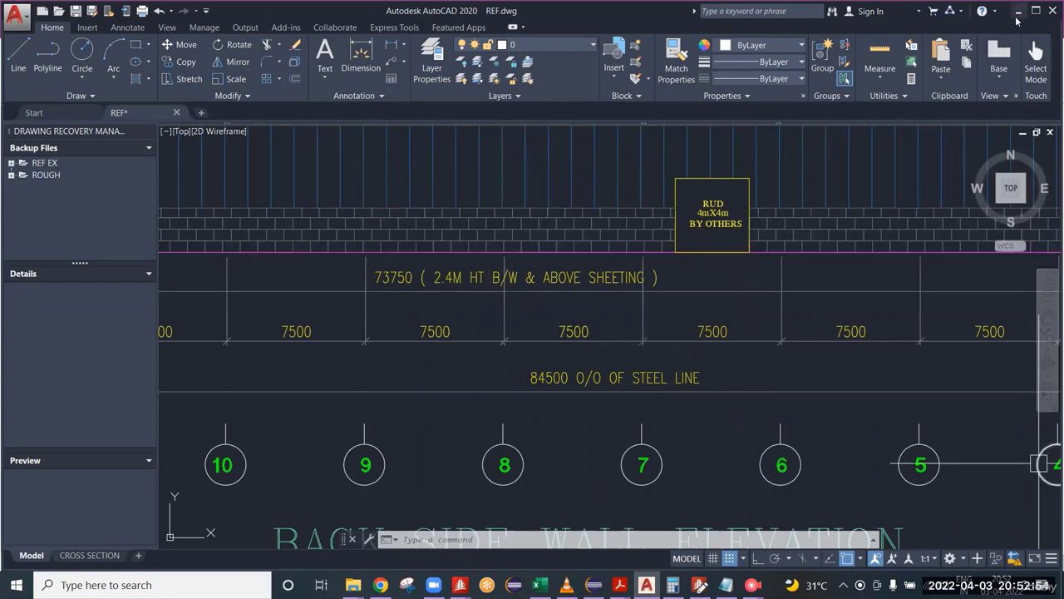
# Step: Switch back to the STAAD model and its input editor and examine the first column alongside the rafter LY, UNT and UNB values
pyautogui.hotkey('alt', 'Tab')
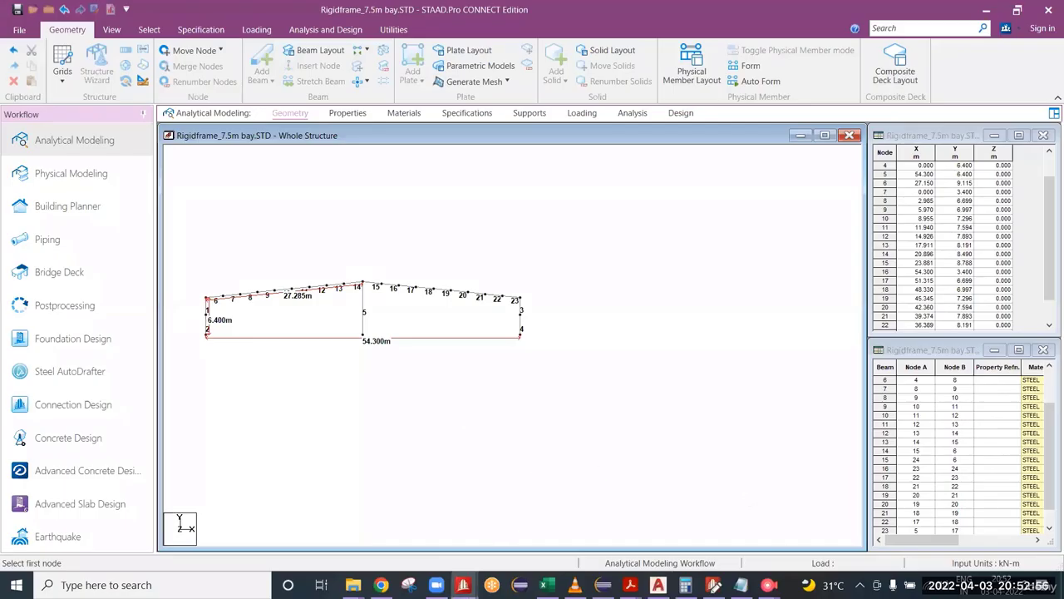
pyautogui.hotkey('alt', 'Tab')
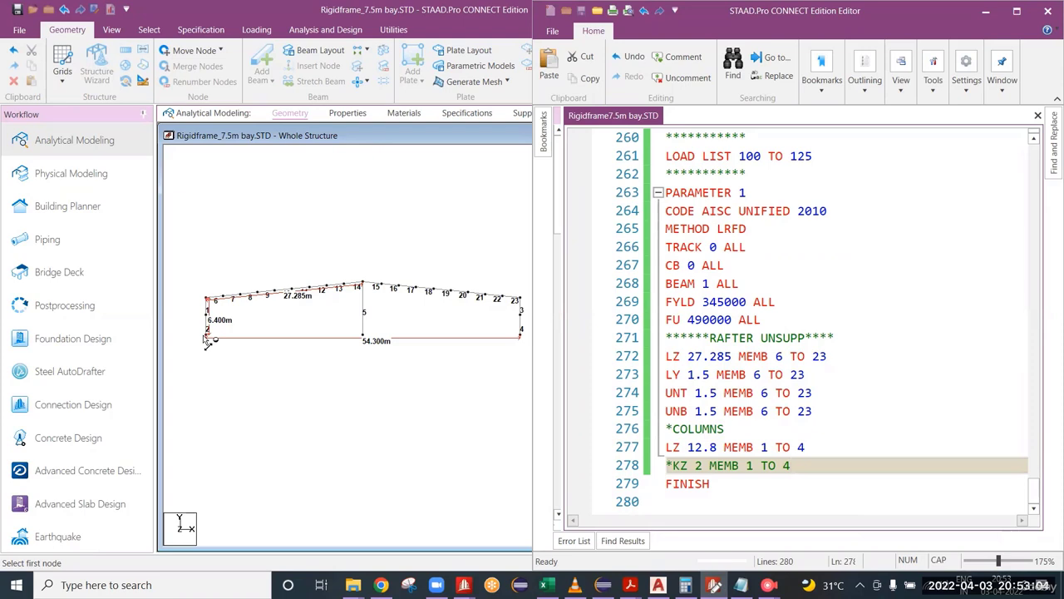
pyautogui.scroll(1, 200, 332)
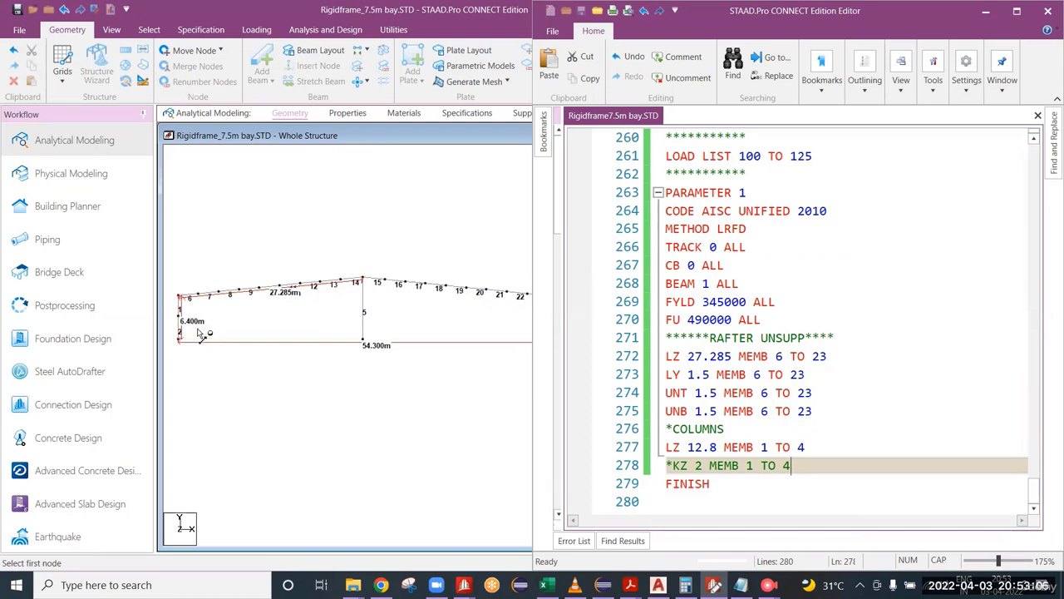
pyautogui.scroll(4, 200, 332)
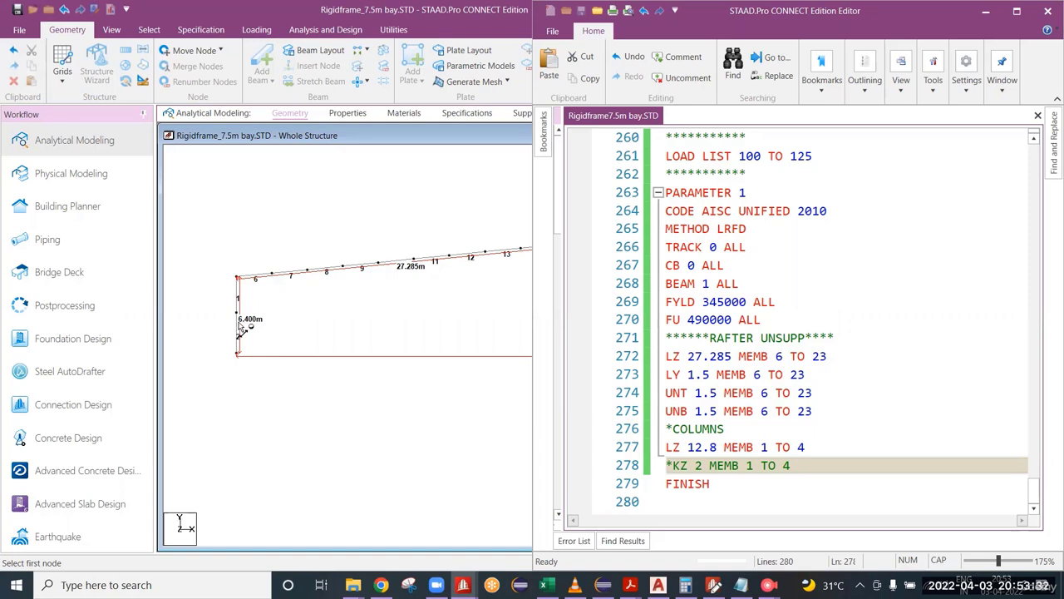
pyautogui.scroll(1, 214, 326)
pyautogui.scroll(2, 208, 323)
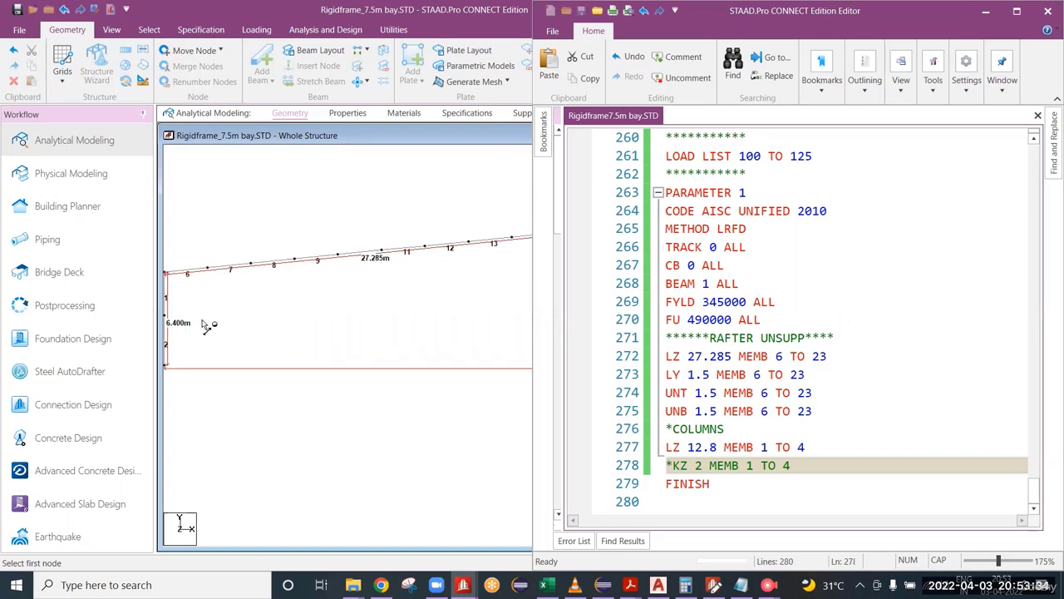
pyautogui.moveTo(200, 322); pyautogui.dragTo(339, 320, button='middle')
pyautogui.scroll(2, 280, 333)
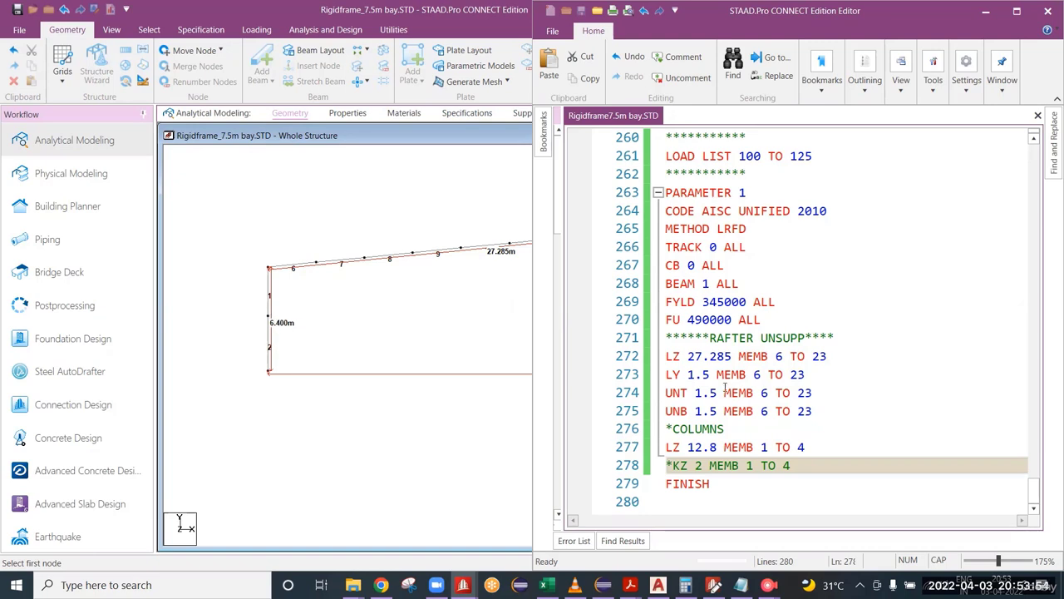
pyautogui.moveTo(711, 375); pyautogui.dragTo(695, 411)
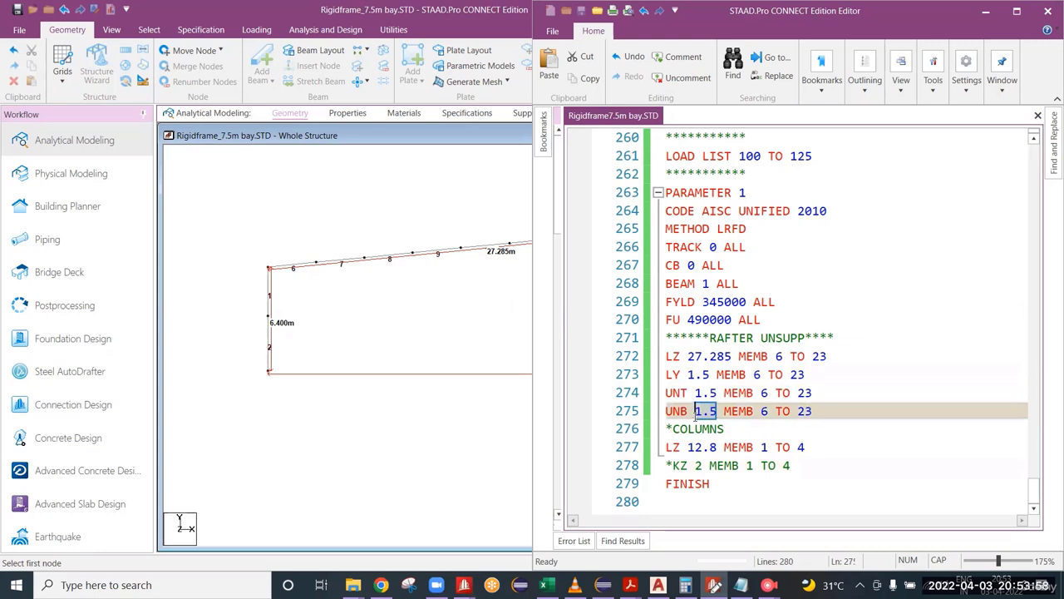
pyautogui.click(806, 466)
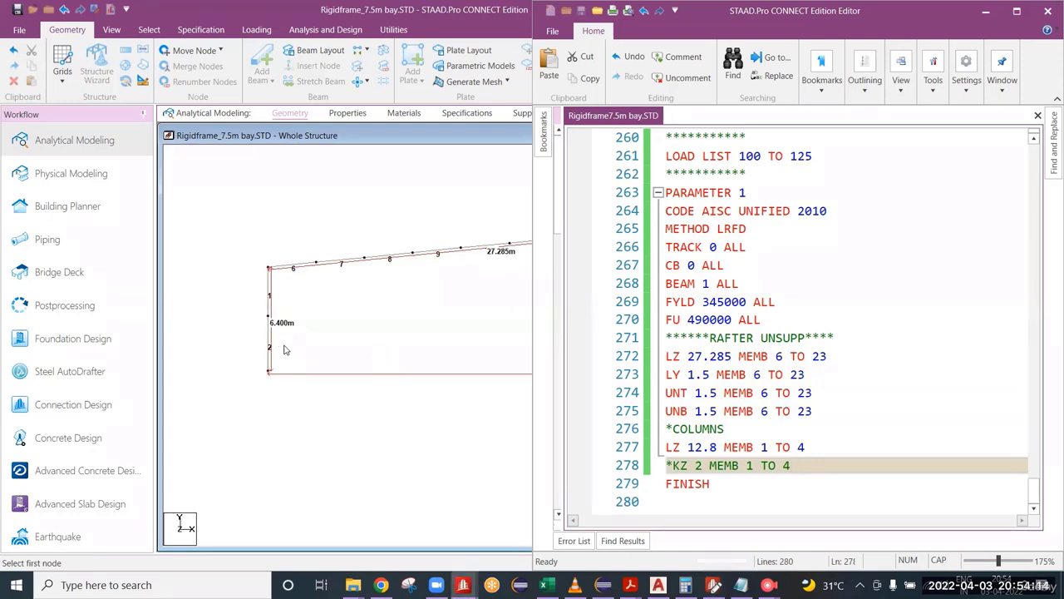
# Step: Check the length of beam 2, the lower segment of the first column, in its beam properties and deselect it
pyautogui.doubleClick(267, 343)
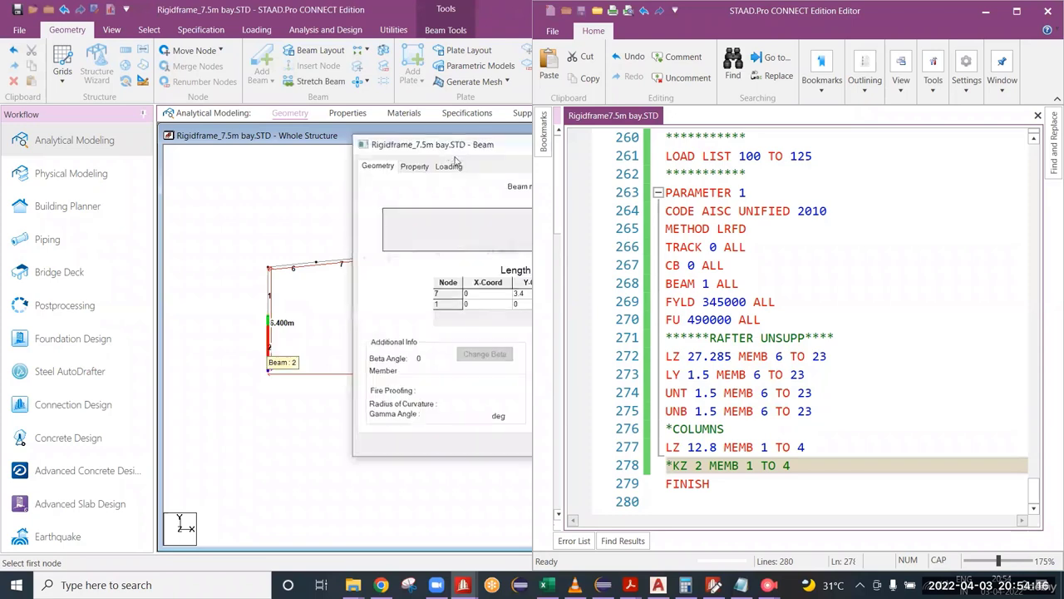
pyautogui.moveTo(449, 149); pyautogui.dragTo(134, 356)
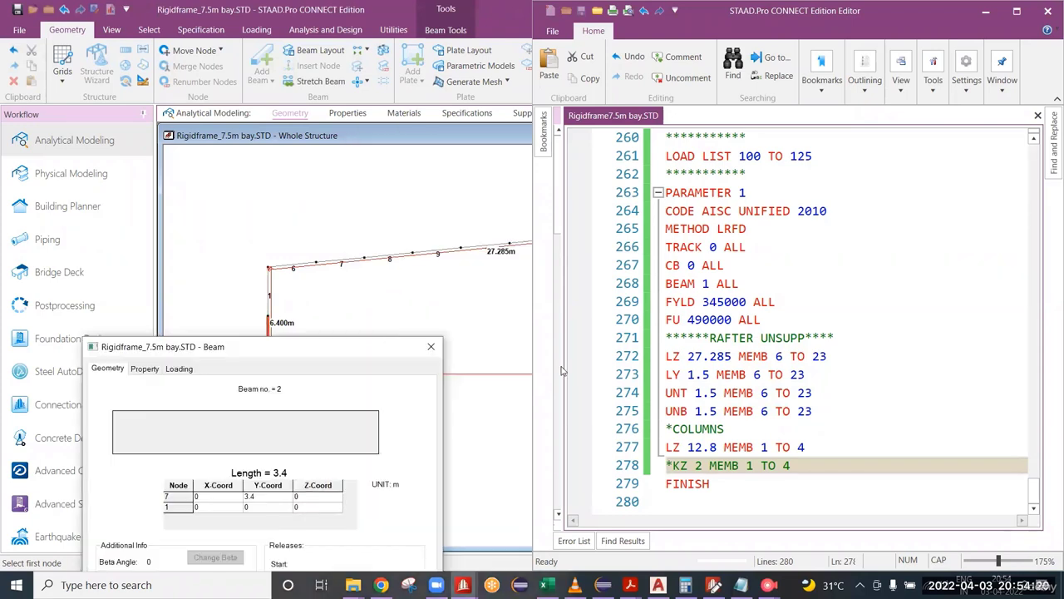
pyautogui.click(431, 348)
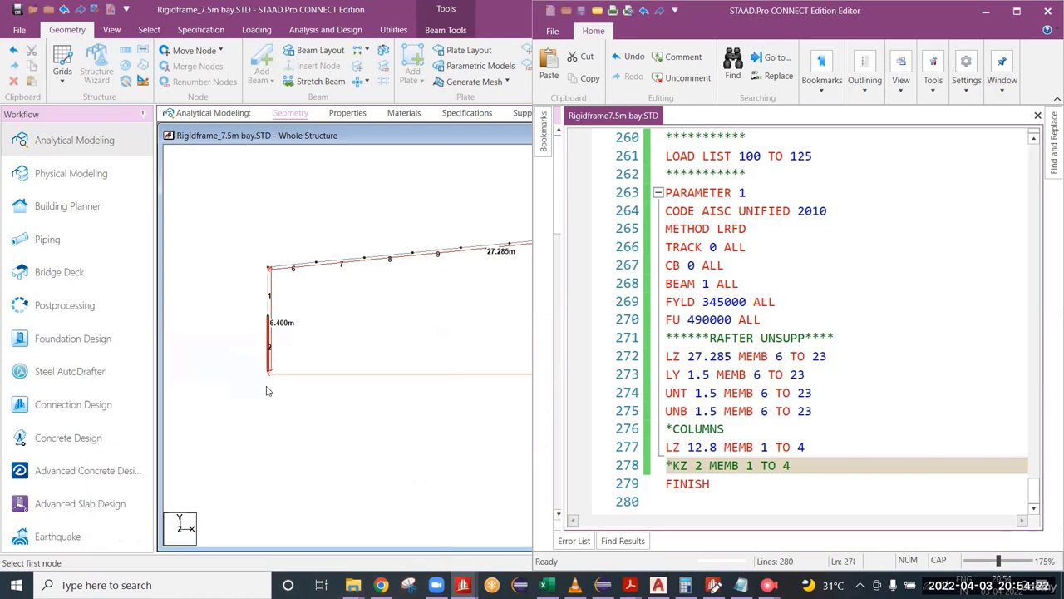
pyautogui.click(276, 383)
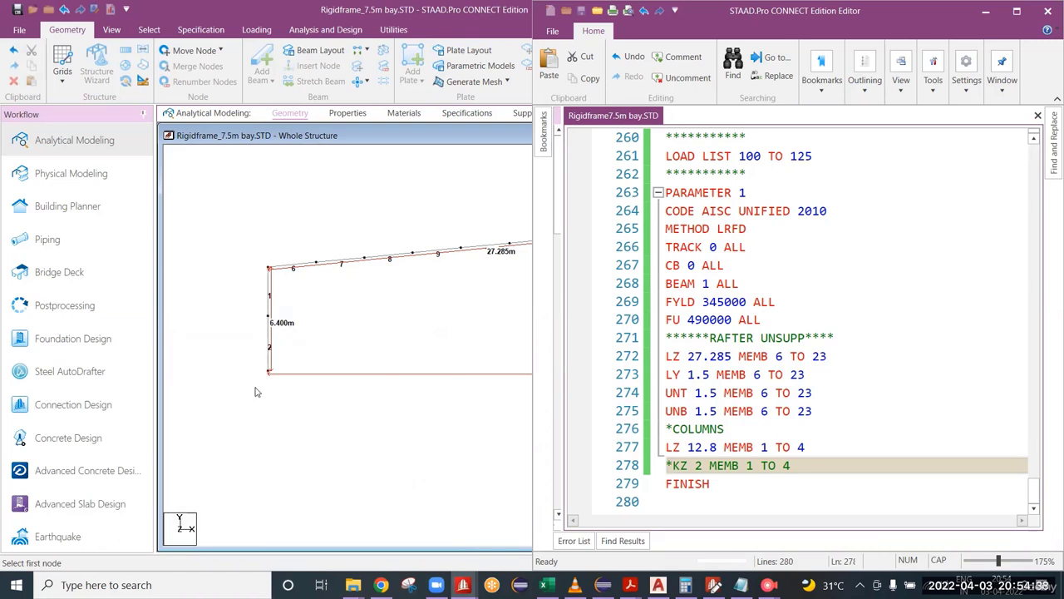
# Step: Add the parameter line LY 1.5 MEMB 1 3 for the upper column segments below the commented KZ line
pyautogui.click(813, 466)
pyautogui.press('Return')
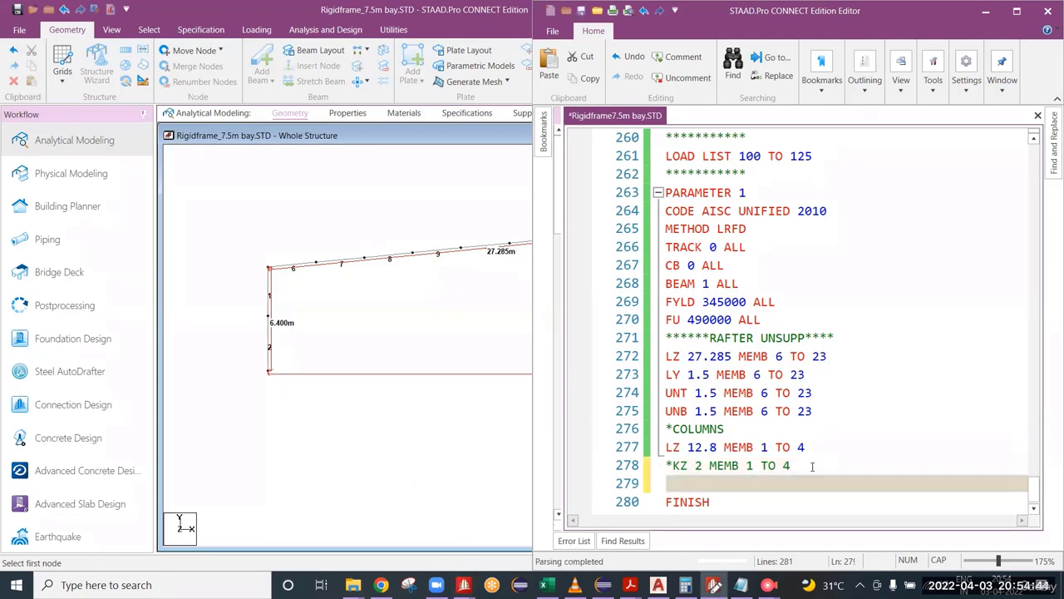
pyautogui.write('LY ')
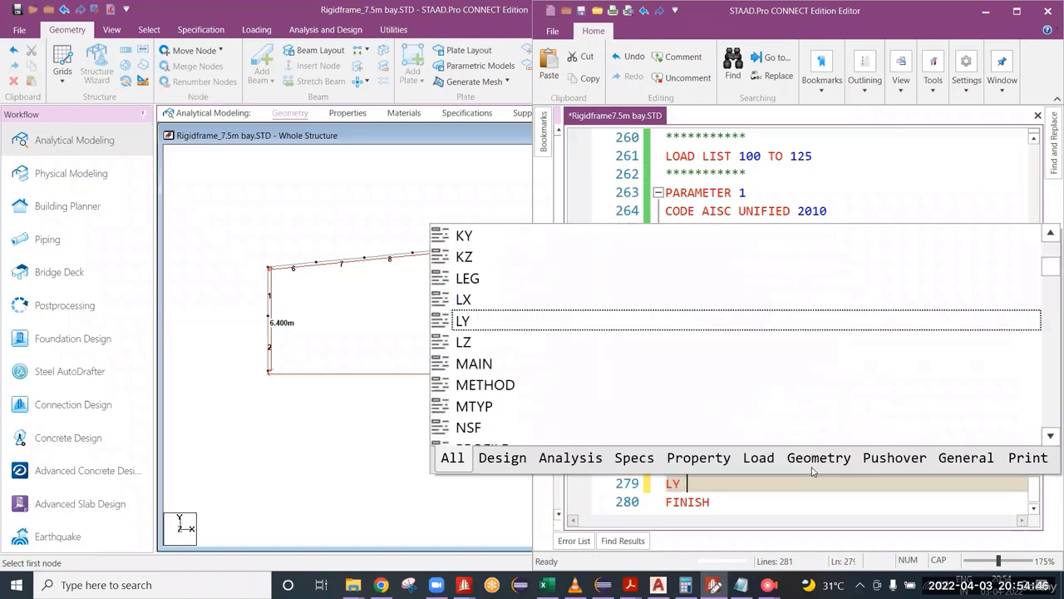
pyautogui.write('1.5 MEB')
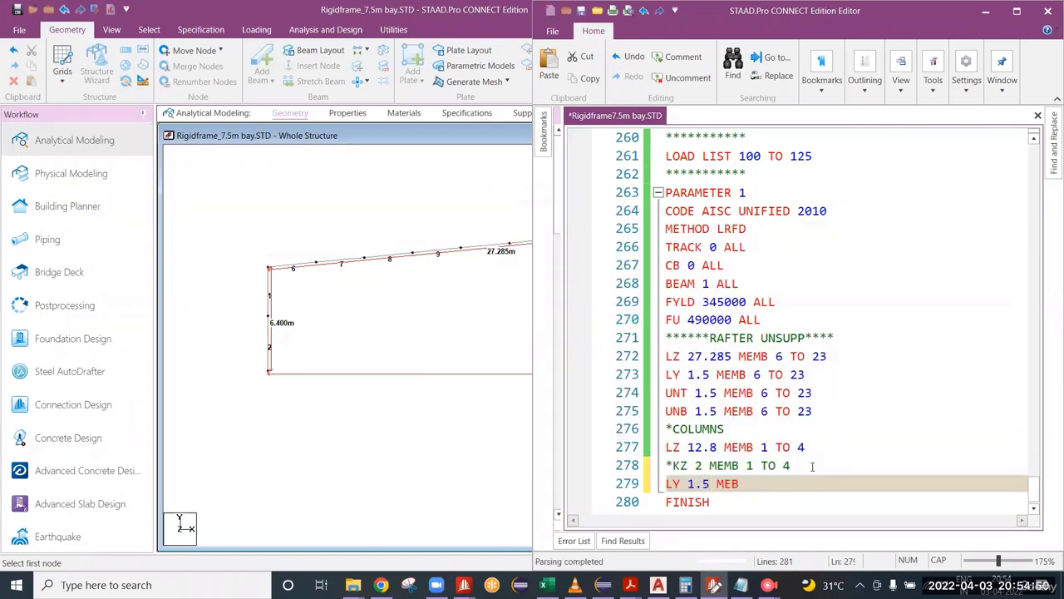
pyautogui.press('BackSpace')
pyautogui.write('MB')
pyautogui.moveTo(413, 299); pyautogui.dragTo(213, 295, button='middle')
pyautogui.scroll(-4, 392, 282)
pyautogui.scroll(-1, 419, 286)
pyautogui.moveTo(418, 287); pyautogui.dragTo(342, 315, button='middle')
pyautogui.click(776, 492)
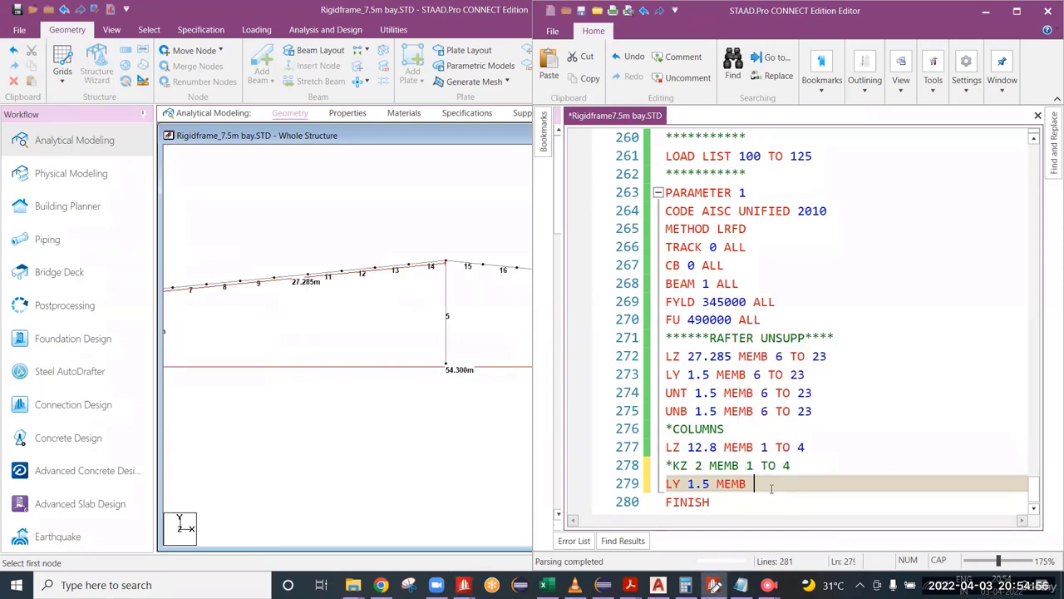
pyautogui.write('1 3')
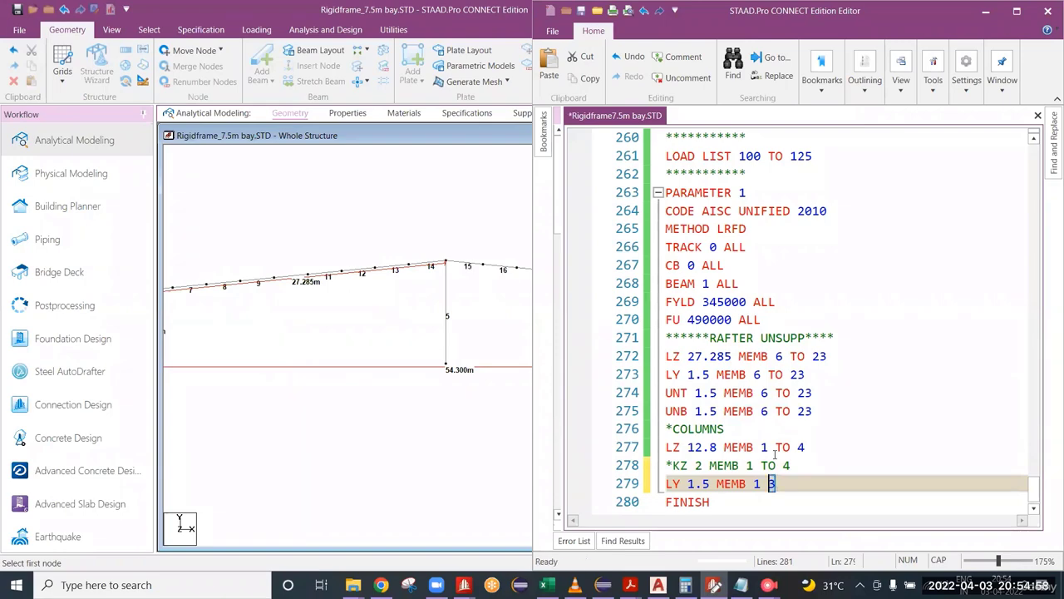
# Step: Reuse the upper columns' LY values to add the lines UNT 1.5 MEMB 1 3 and UNB 1.5 MEMB 1 3
pyautogui.hotkey('ctrl', 'shift', 'Left')
pyautogui.hotkey('ctrl', 'shift', 'Left')
pyautogui.hotkey('ctrl', 'shift', 'Left')
pyautogui.hotkey('ctrl', 'shift', 'Left')
pyautogui.hotkey('ctrl', 'c')
pyautogui.press('End')
pyautogui.press('Return')
pyautogui.write('UNT')
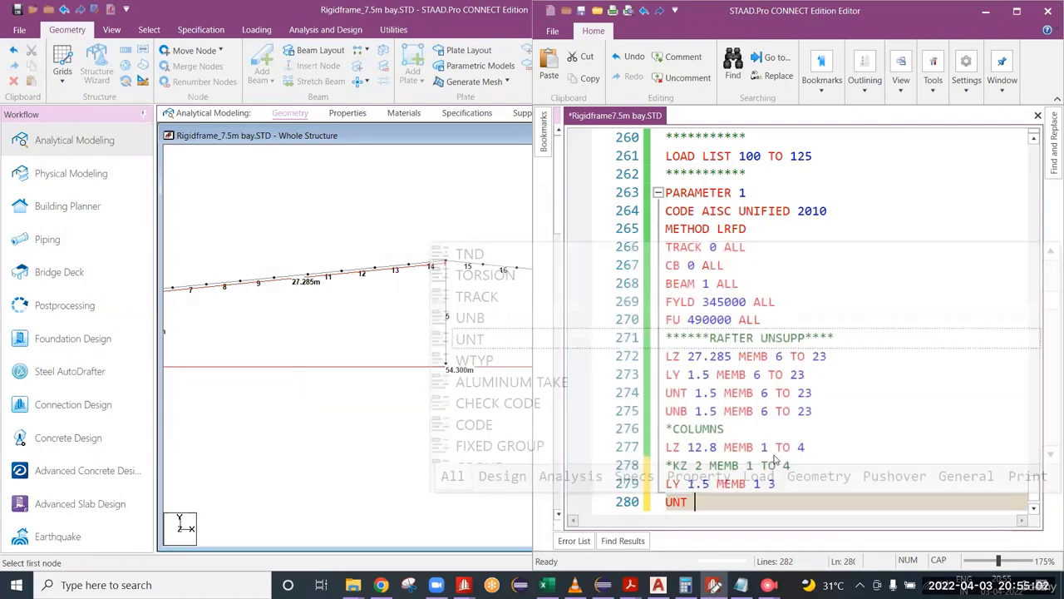
pyautogui.hotkey('ctrl', 'v')
pyautogui.press('Return')
pyautogui.write('UNB')
pyautogui.hotkey('ctrl', 'v')
pyautogui.click(775, 453)
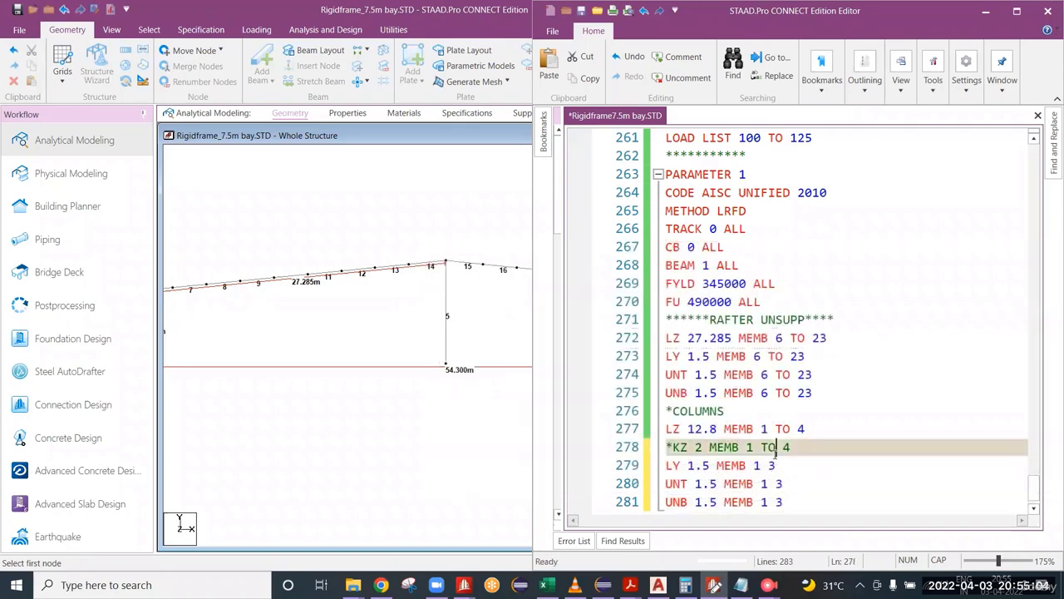
# Step: Add the parameter line LY 2.4 MEMB 2 4 for the lower column segments after the upper columns' UNB line
pyautogui.scroll(-1, 807, 466)
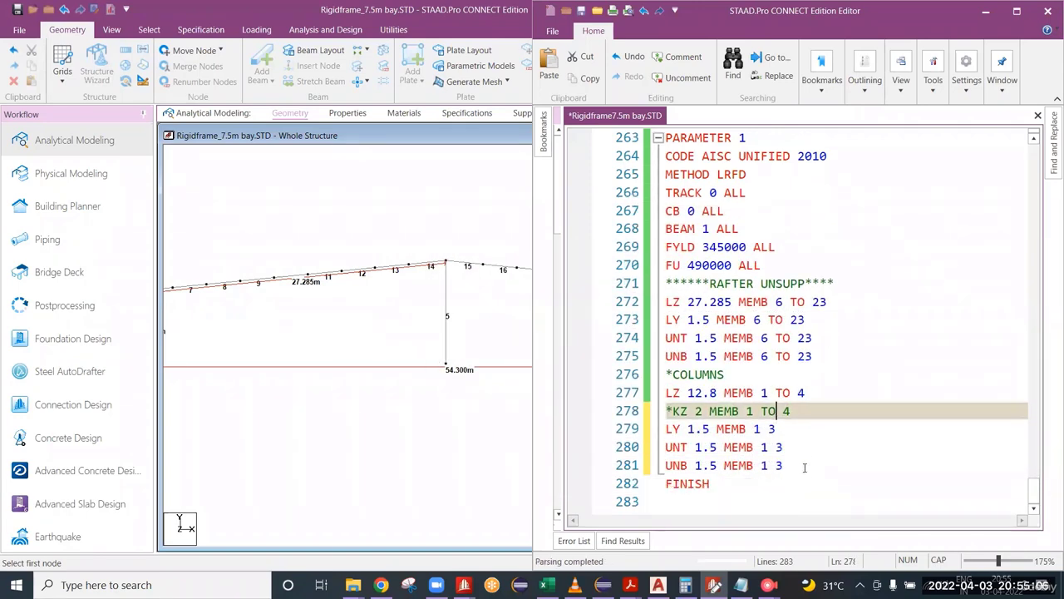
pyautogui.click(805, 467)
pyautogui.press('Return')
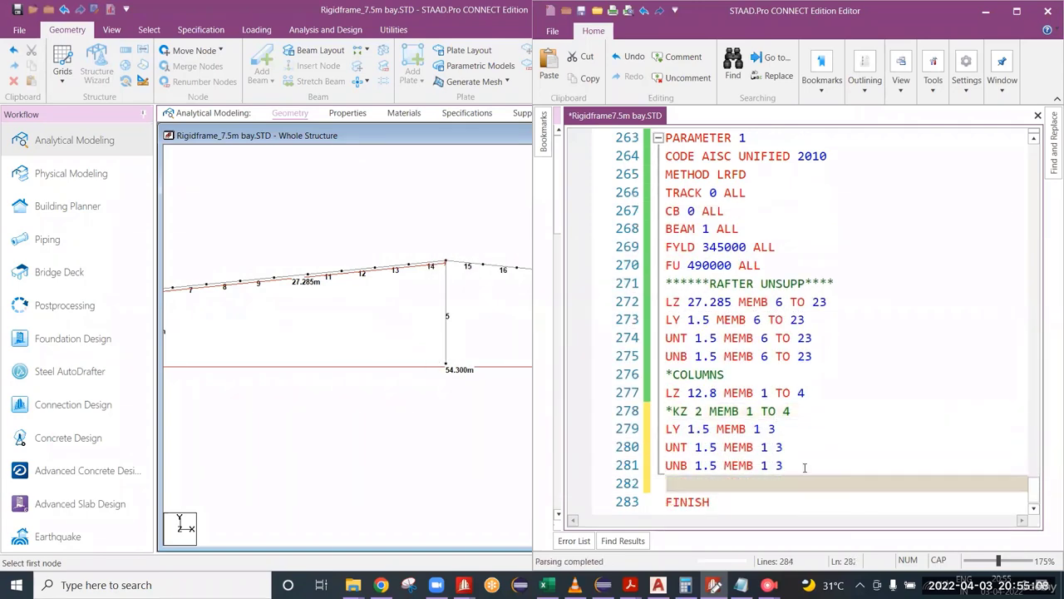
pyautogui.write('LY ')
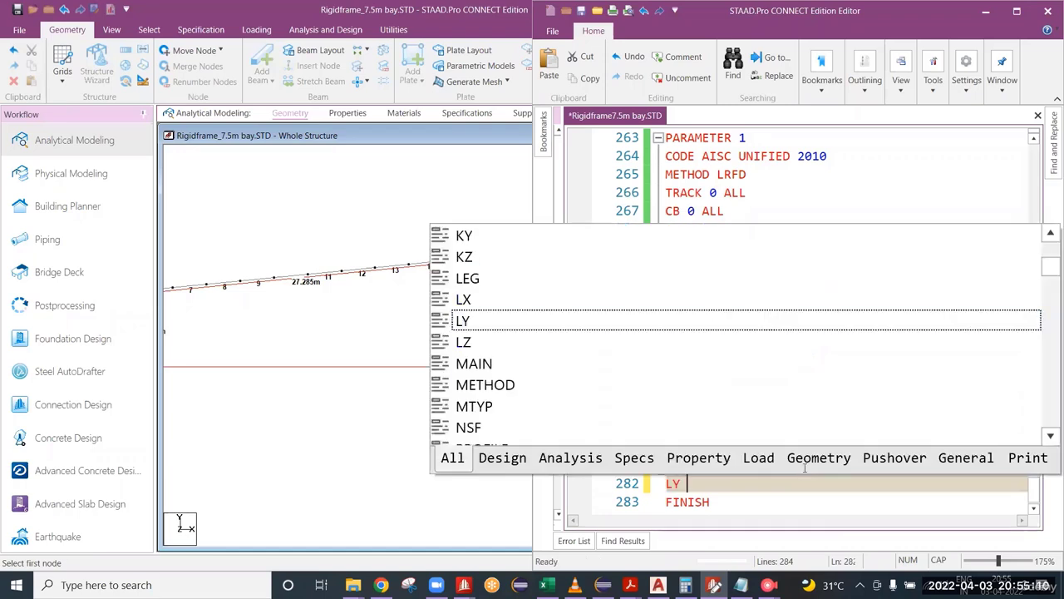
pyautogui.write('2.4 MEMB')
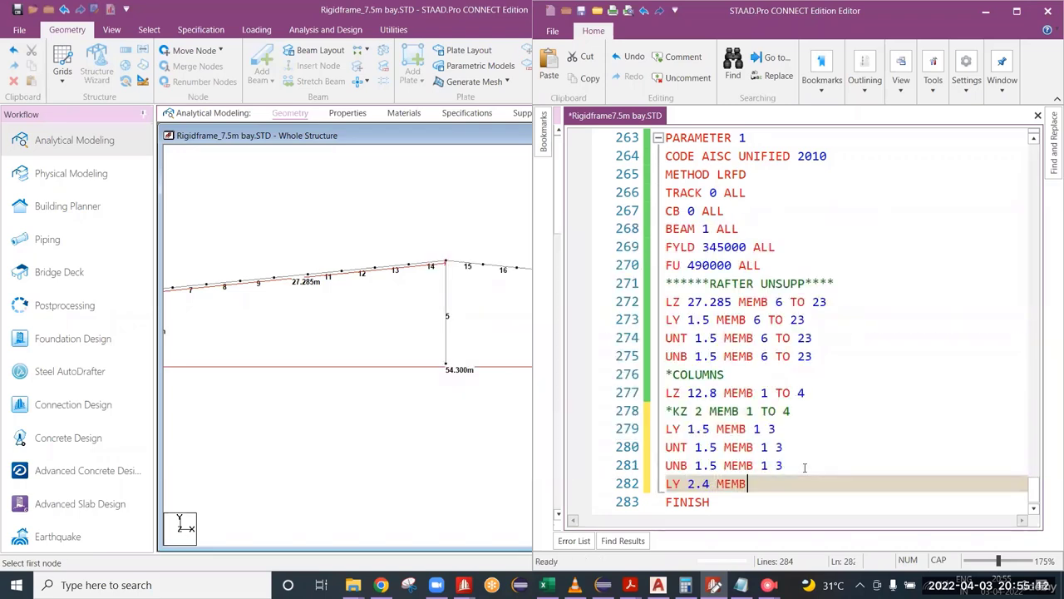
pyautogui.moveTo(355, 334)
pyautogui.mouseDown(button='middle')
pyautogui.moveTo(454, 323)
pyautogui.moveTo(158, 383)
pyautogui.moveTo(288, 399)
pyautogui.mouseUp(button='middle')
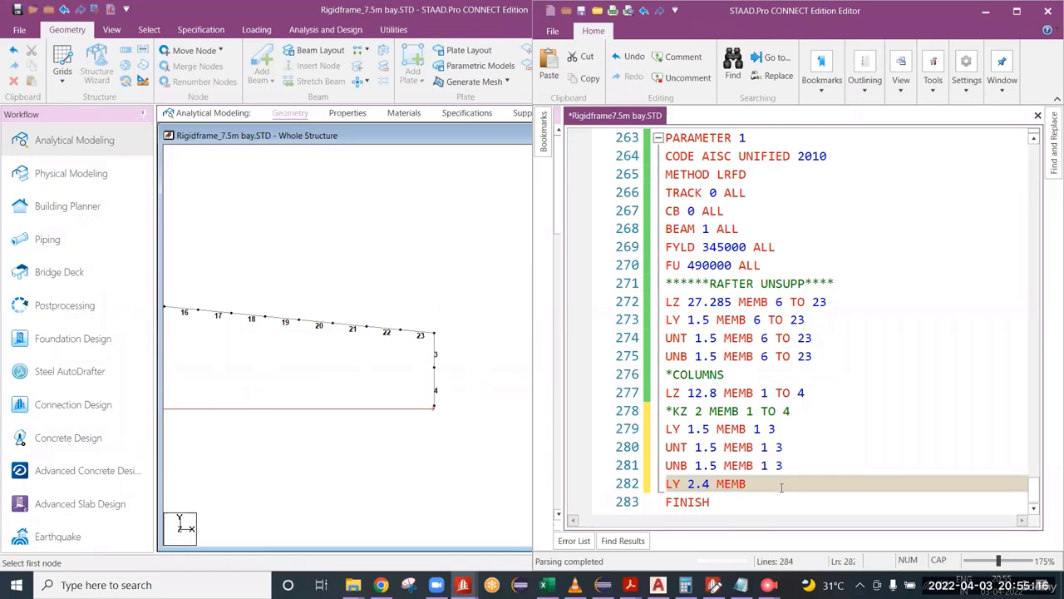
pyautogui.write('2 4')
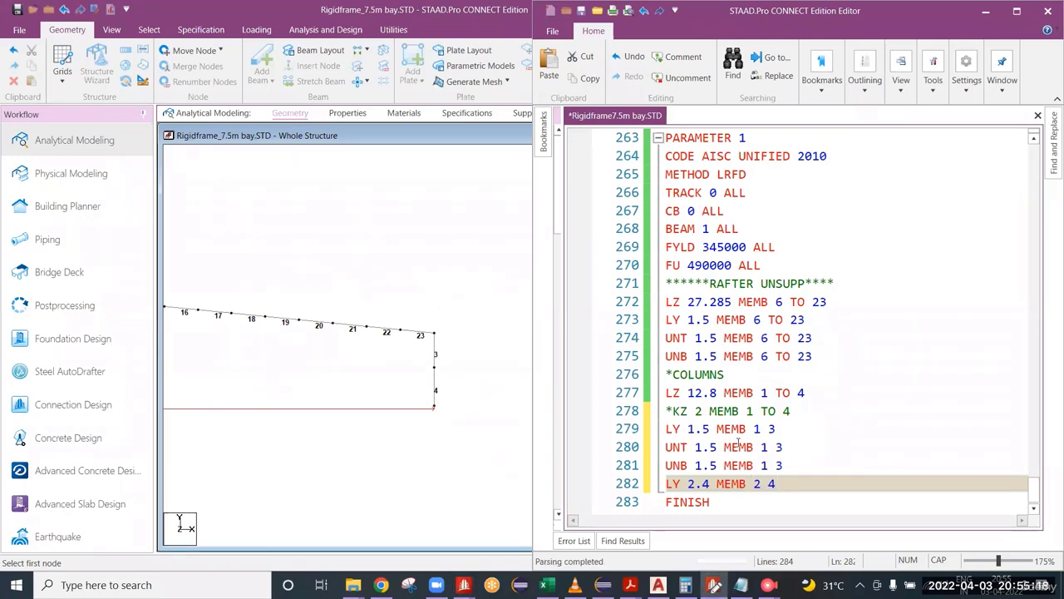
# Step: Reuse the lower columns' LY values to add the lines UNT 2.4 MEMB 2 4 and UNB 2.4 MEMB 2 4
pyautogui.hotkey('ctrl', 'shift', 'Left')
pyautogui.hotkey('ctrl', 'shift', 'Left')
pyautogui.hotkey('ctrl', 'shift', 'Left')
pyautogui.hotkey('ctrl', 'c')
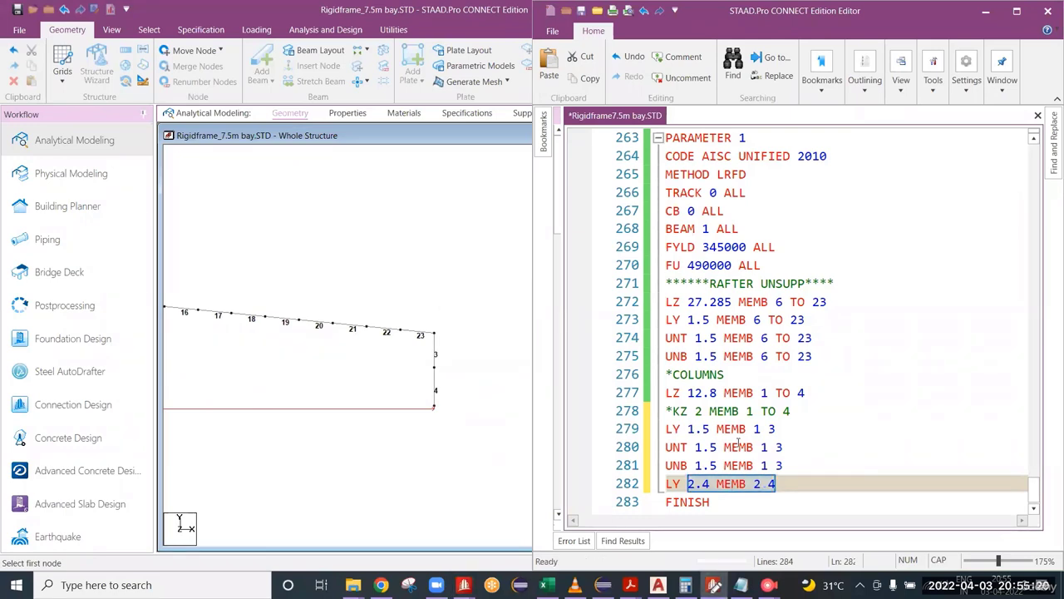
pyautogui.press('End')
pyautogui.press('Return')
pyautogui.write('UNT')
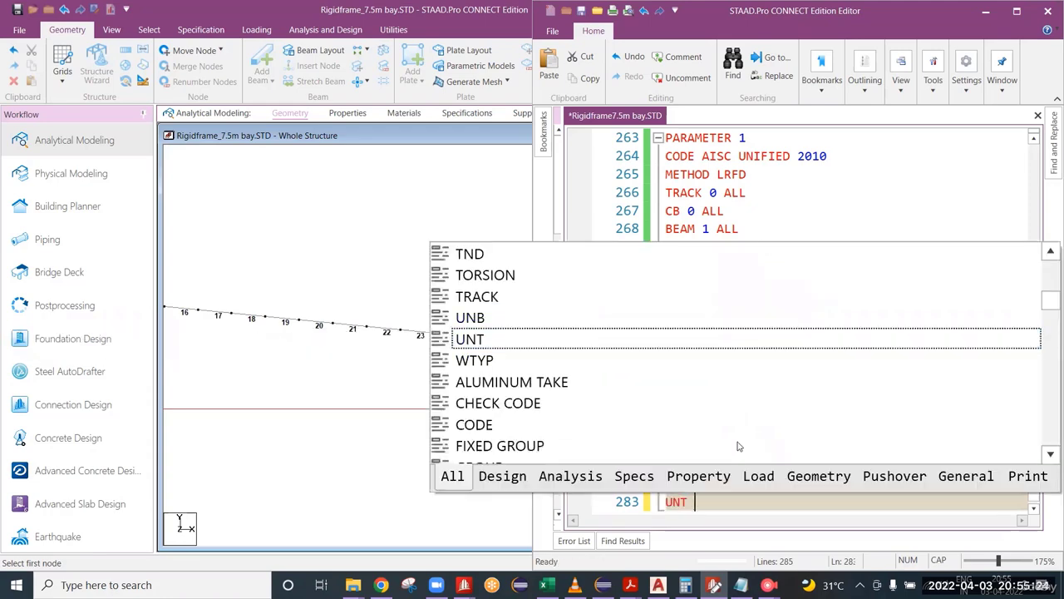
pyautogui.hotkey('ctrl', 'v')
pyautogui.press('Return')
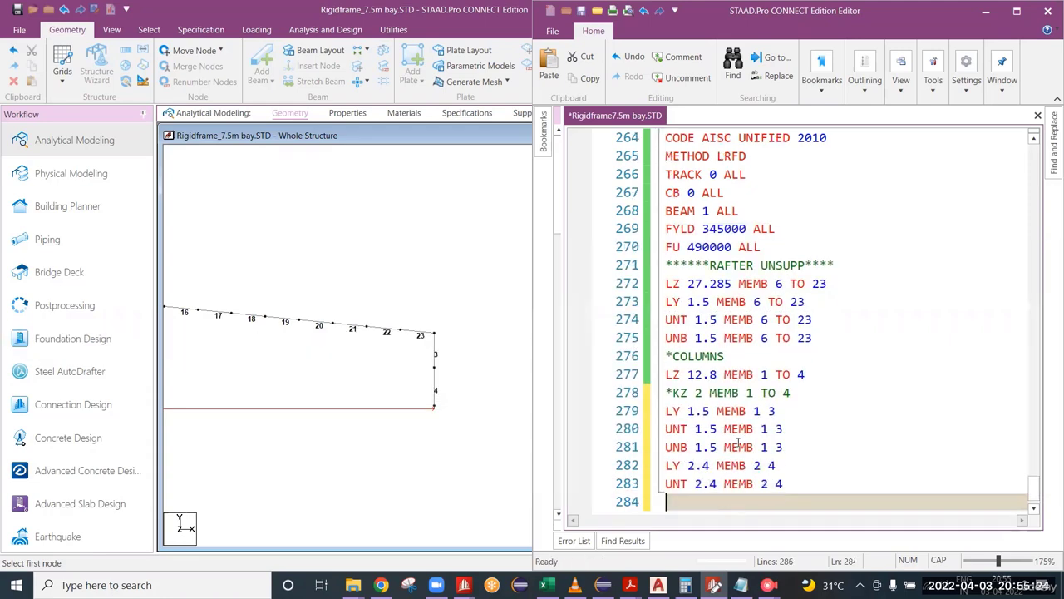
pyautogui.write('UNB')
pyautogui.hotkey('ctrl', 'v')
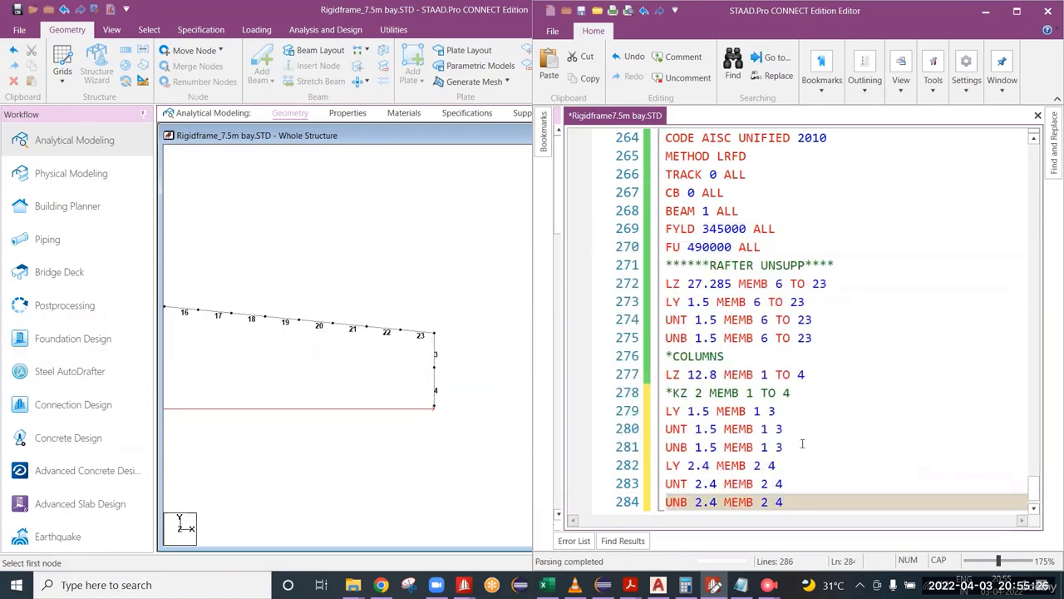
# Step: Review the whole frame against the column parameter lines, highlighting the LY, UNT and UNB lines for members 1 and 3
pyautogui.scroll(-1, 813, 443)
pyautogui.scroll(-3, 337, 359)
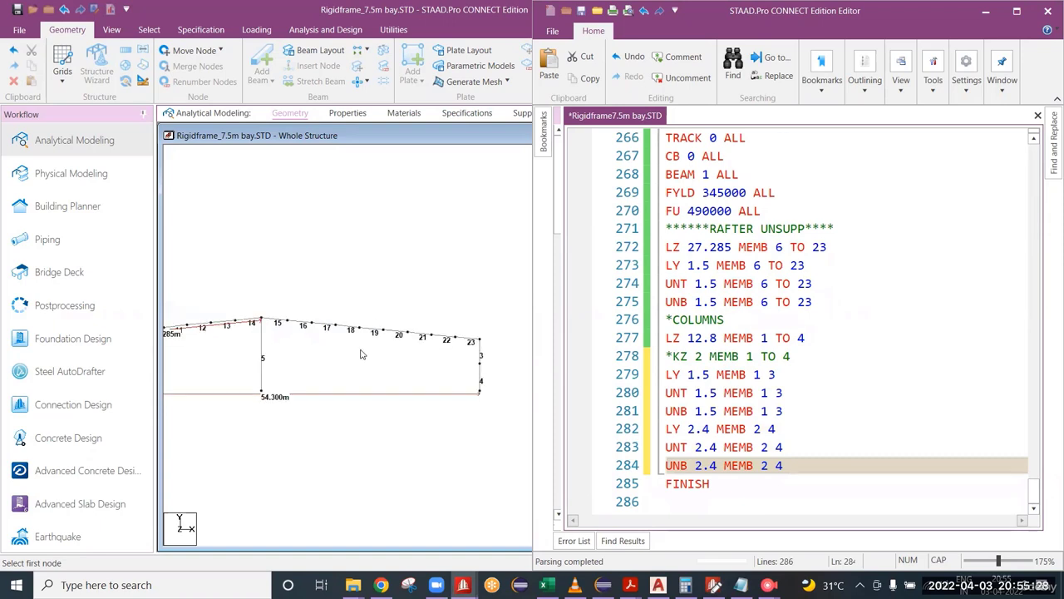
pyautogui.scroll(2, 254, 358)
pyautogui.moveTo(255, 358); pyautogui.dragTo(280, 356, button='middle')
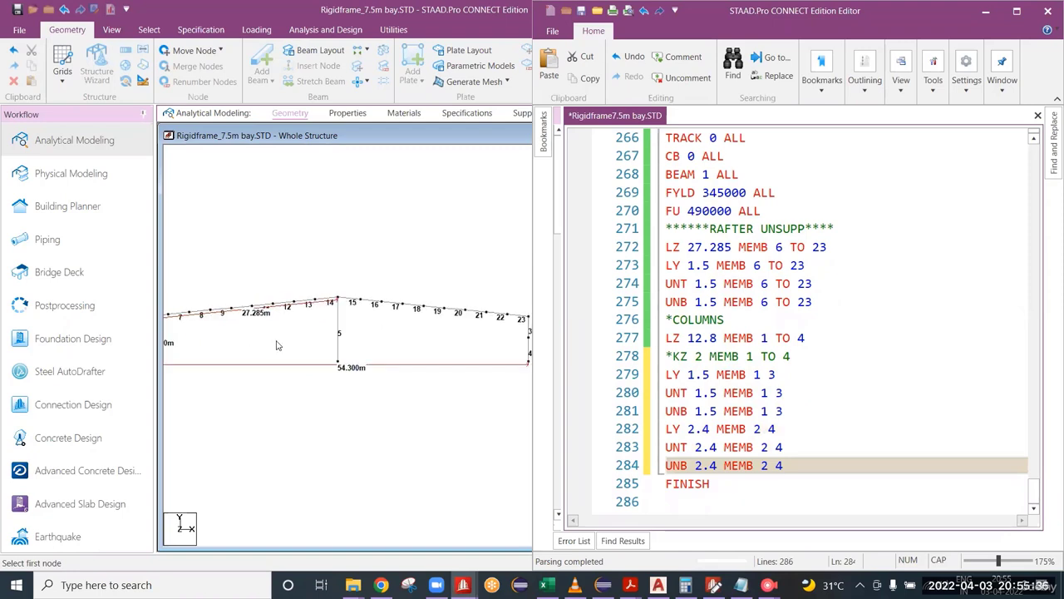
pyautogui.scroll(-1, 277, 345)
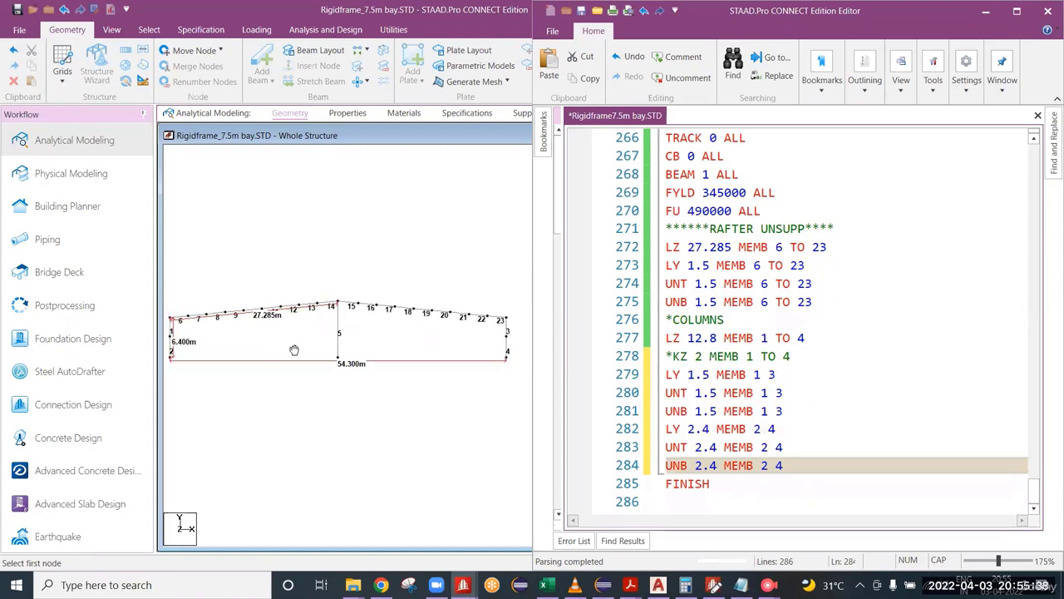
pyautogui.moveTo(294, 350); pyautogui.dragTo(291, 345, button='middle')
pyautogui.scroll(1, 275, 366)
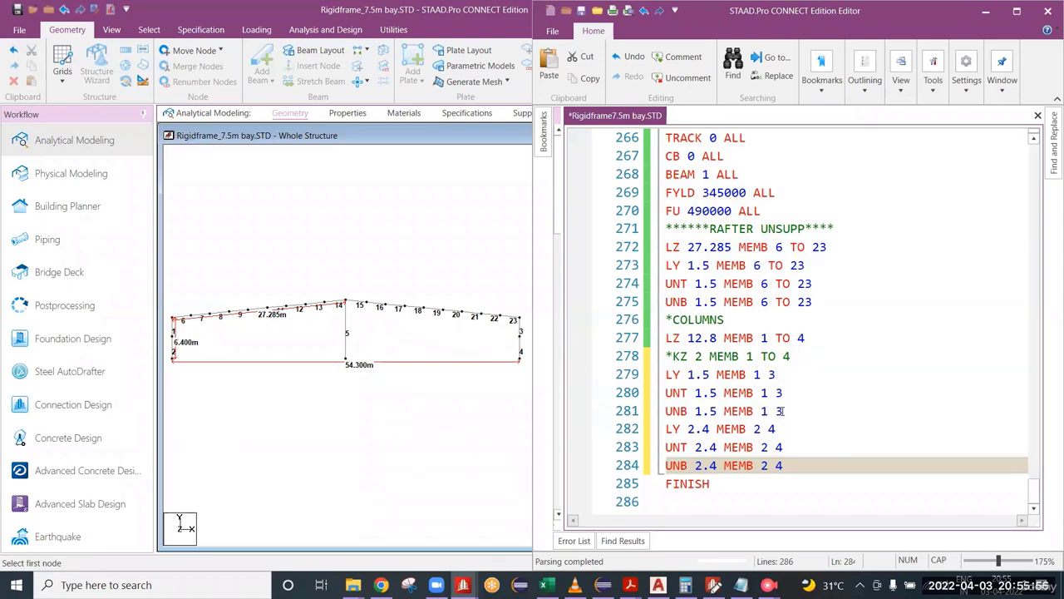
pyautogui.moveTo(781, 411); pyautogui.dragTo(659, 380)
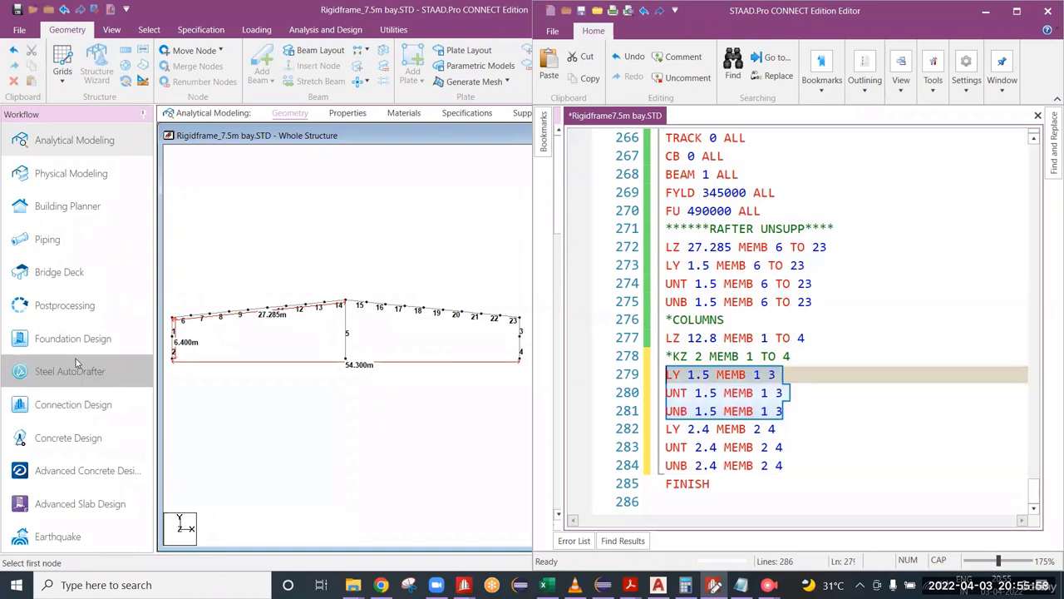
# Step: Check the length of the lower segment of the frame's left column, member 2, in its beam geometry data
pyautogui.scroll(1, 194, 366)
pyautogui.scroll(2, 186, 374)
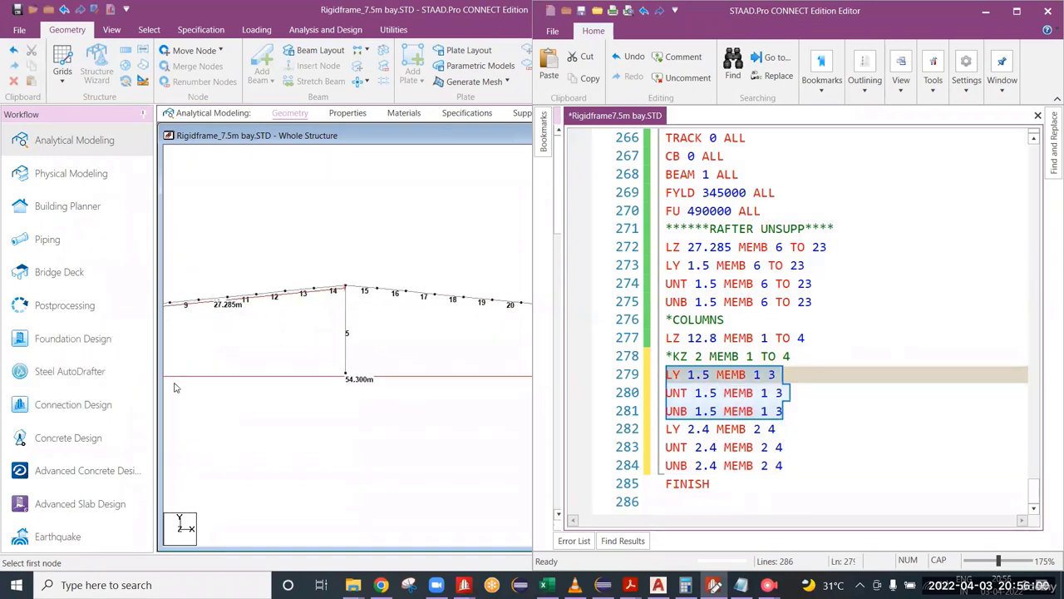
pyautogui.moveTo(174, 388); pyautogui.dragTo(406, 380, button='middle')
pyautogui.scroll(2, 374, 357)
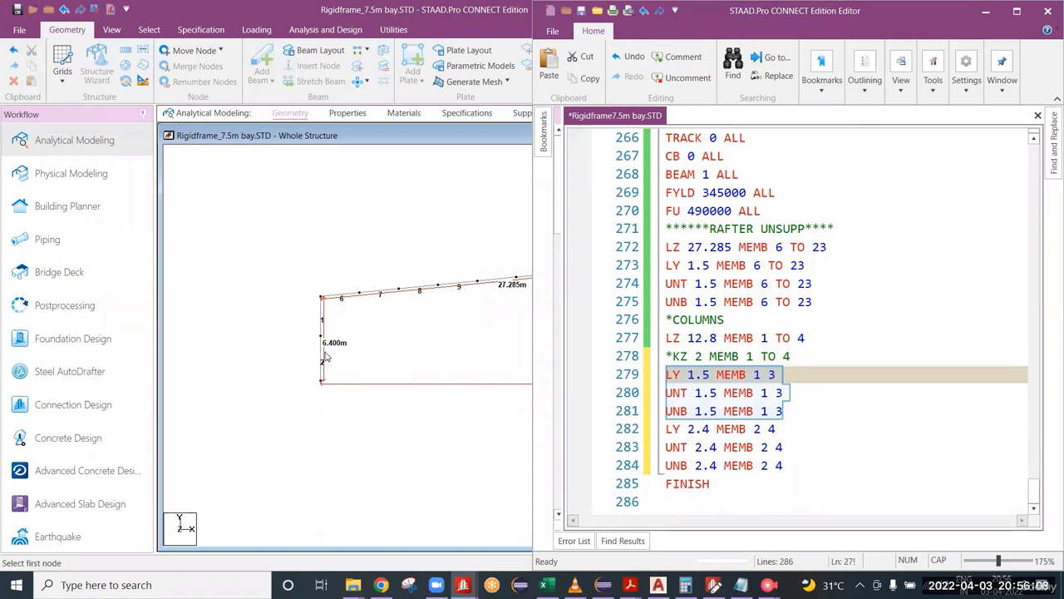
pyautogui.doubleClick(319, 360)
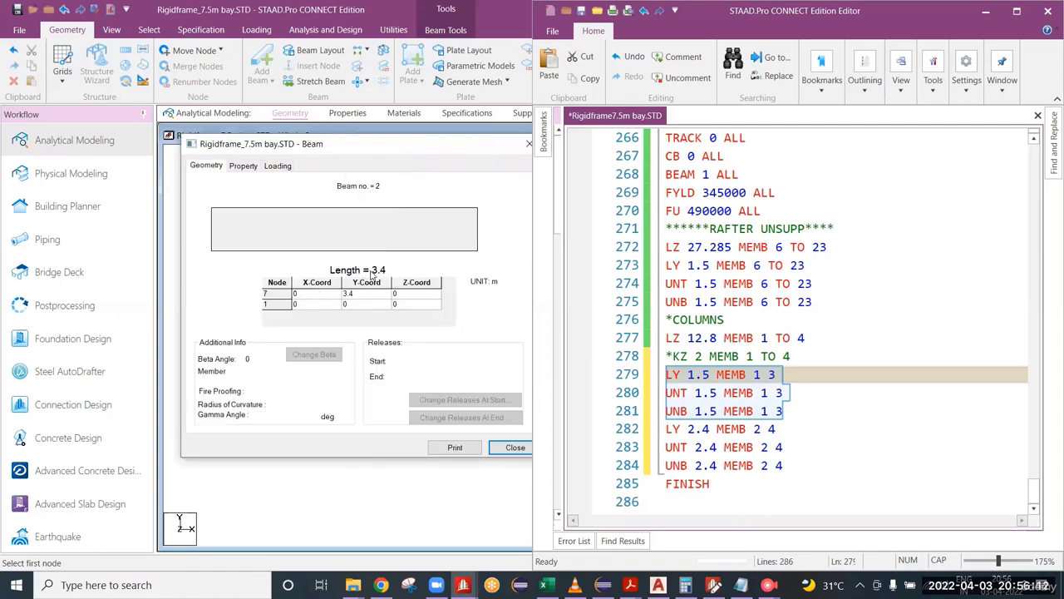
pyautogui.moveTo(500, 143); pyautogui.dragTo(443, 151)
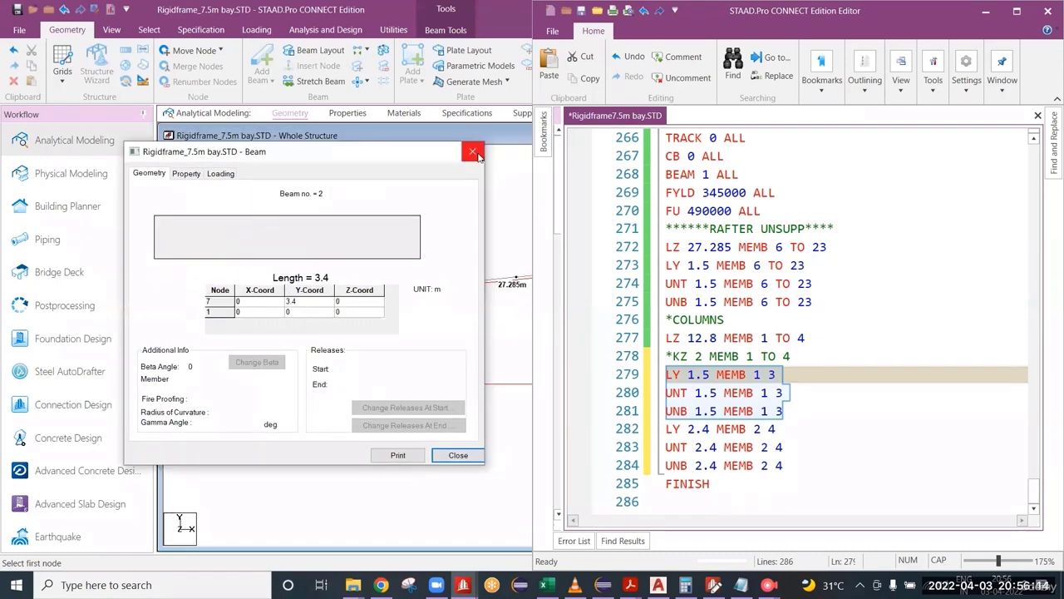
pyautogui.click(473, 151)
pyautogui.scroll(1, 281, 373)
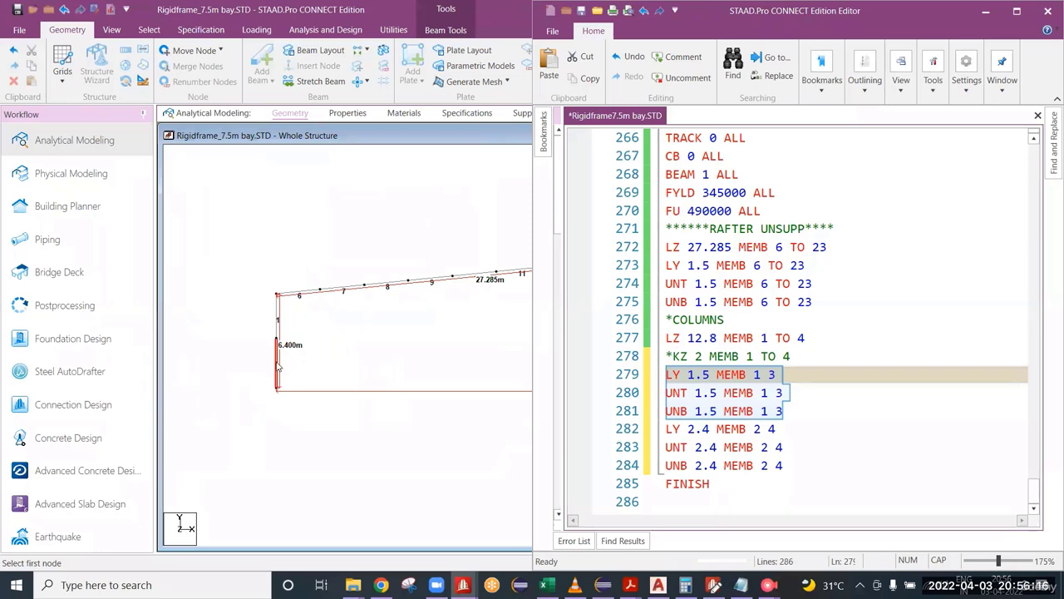
# Step: Review the LY, UNT and UNB values for members 2 and 4 against the lower column segment in the model
pyautogui.moveTo(264, 351); pyautogui.dragTo(306, 390)
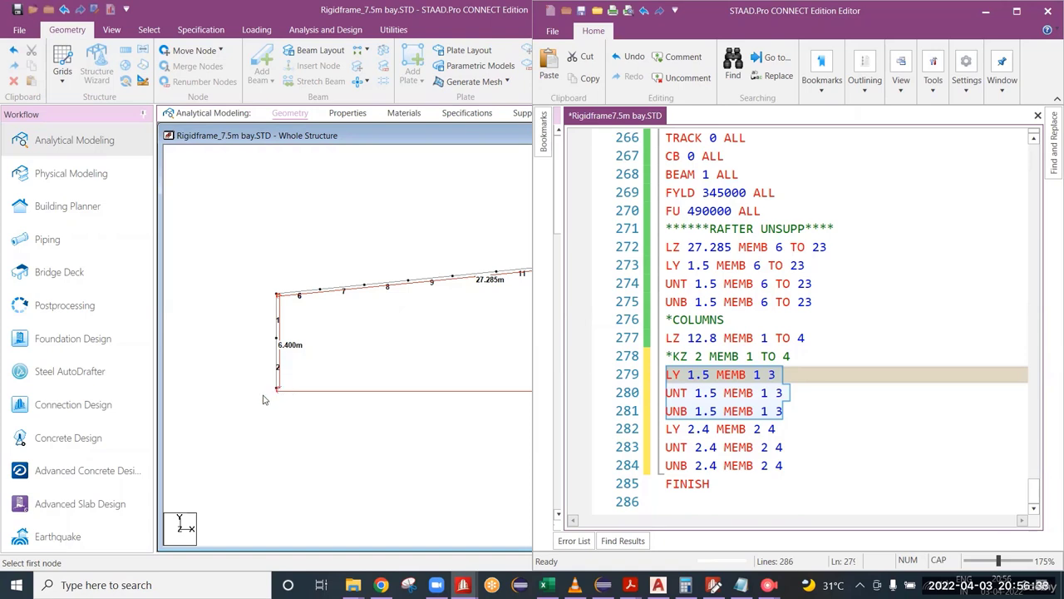
pyautogui.doubleClick(698, 428)
pyautogui.doubleClick(714, 447)
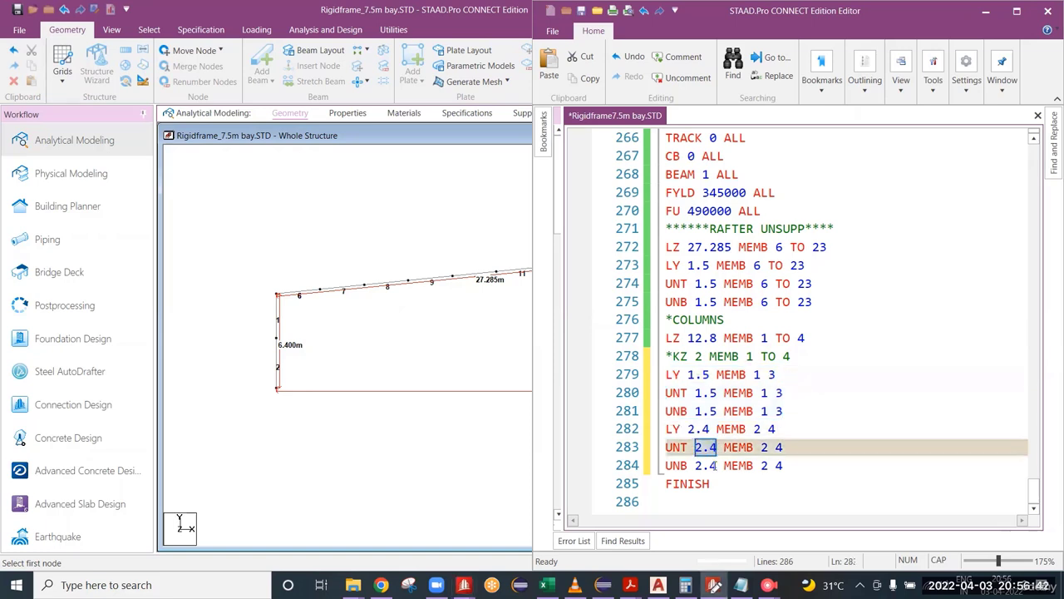
pyautogui.doubleClick(711, 465)
# Step: Add the comment line ***INT COLUMN for member 5 after the lower columns' UNB line
pyautogui.moveTo(373, 341); pyautogui.dragTo(306, 343, button='middle')
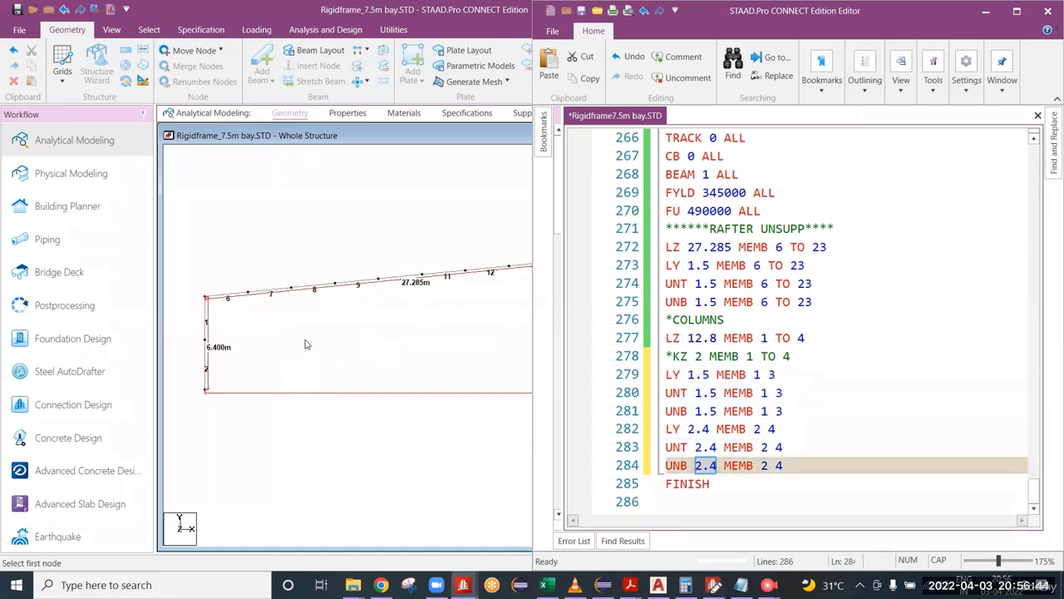
pyautogui.scroll(-3, 340, 344)
pyautogui.moveTo(371, 364); pyautogui.dragTo(303, 361, button='middle')
pyautogui.scroll(-5, 347, 353)
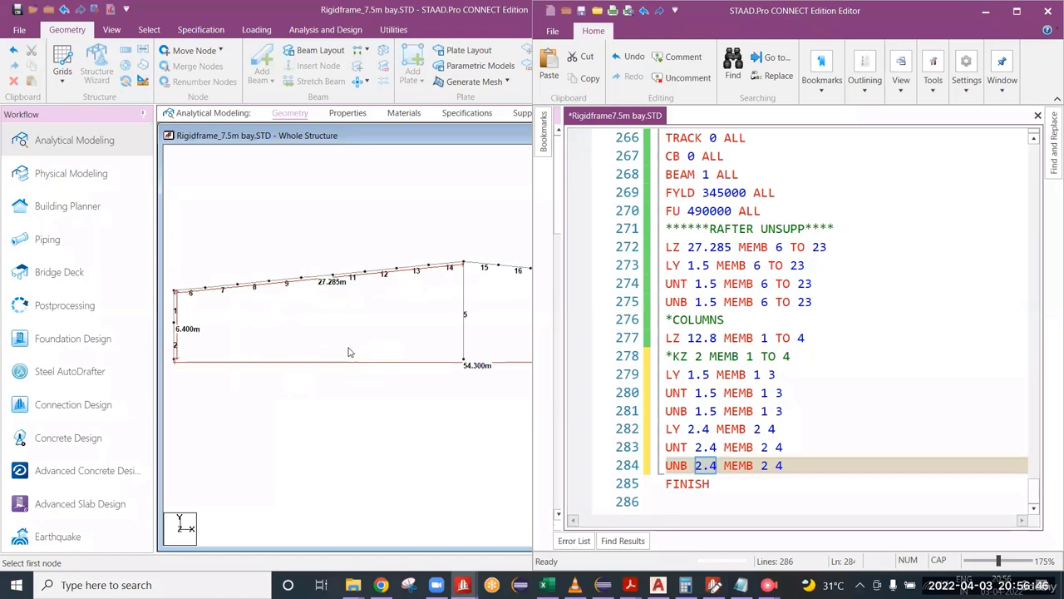
pyautogui.moveTo(397, 361); pyautogui.dragTo(269, 351, button='middle')
pyautogui.scroll(-5, 347, 333)
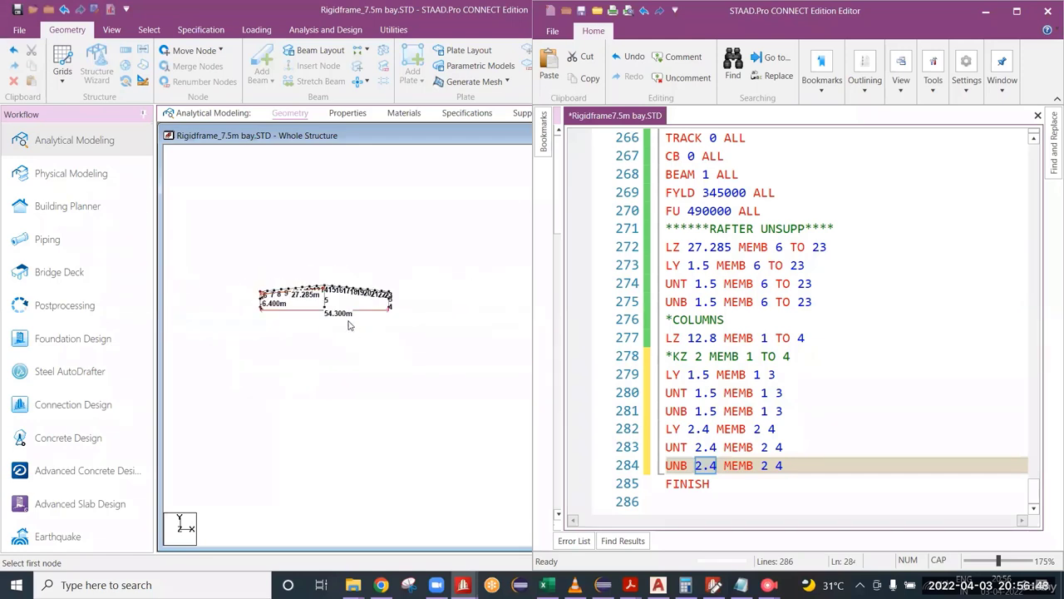
pyautogui.scroll(6, 339, 302)
pyautogui.scroll(3, 337, 305)
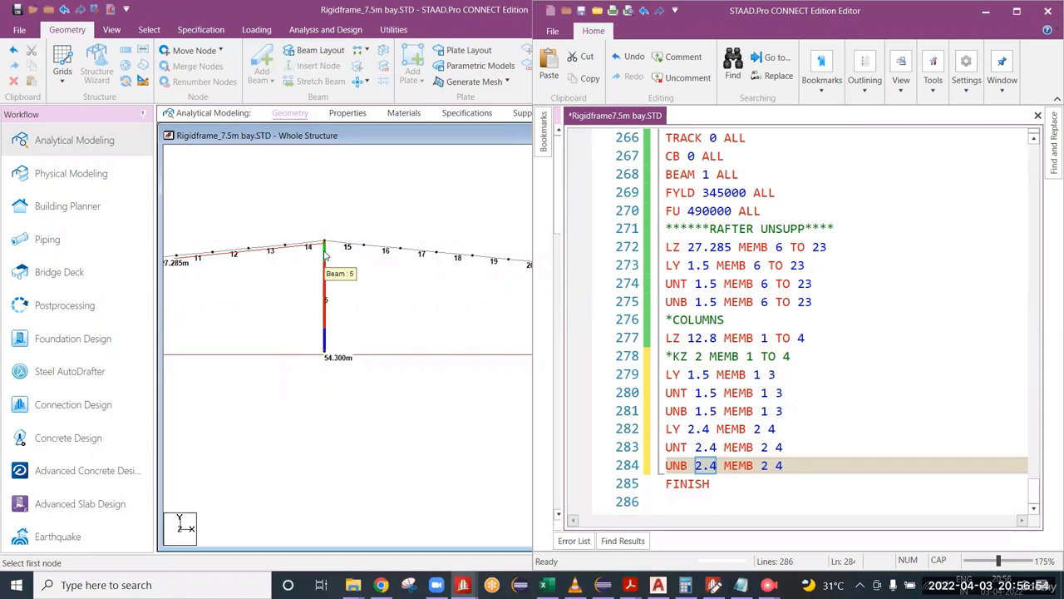
pyautogui.click(787, 466)
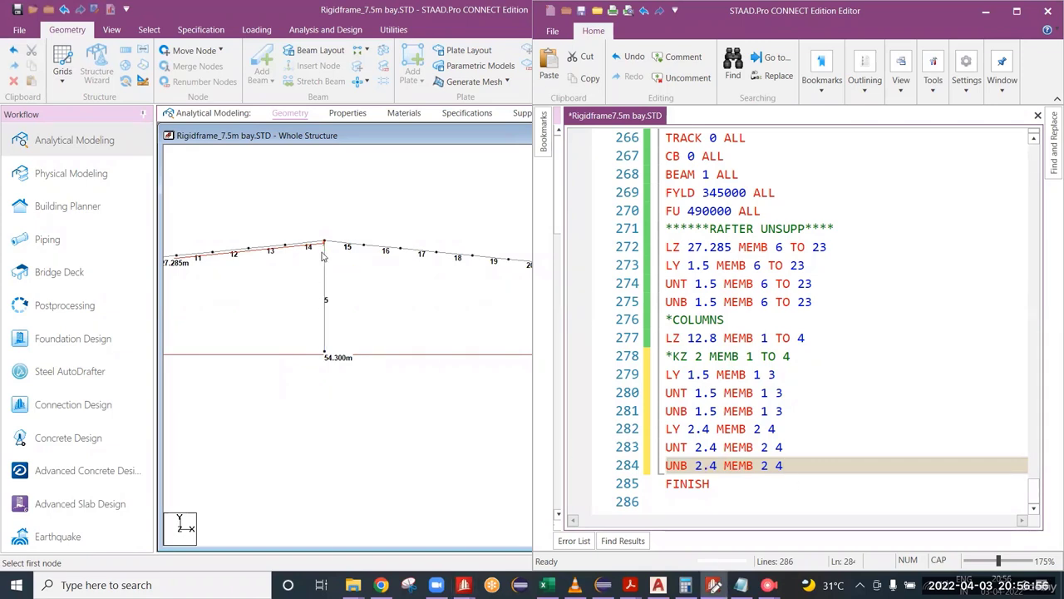
pyautogui.press('Return')
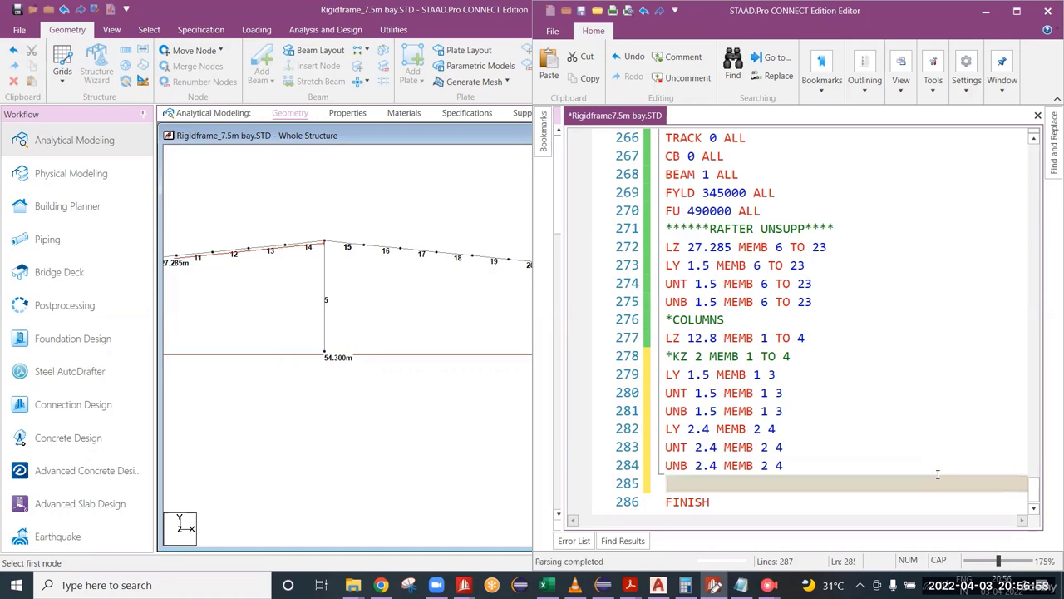
pyautogui.write('***INT ')
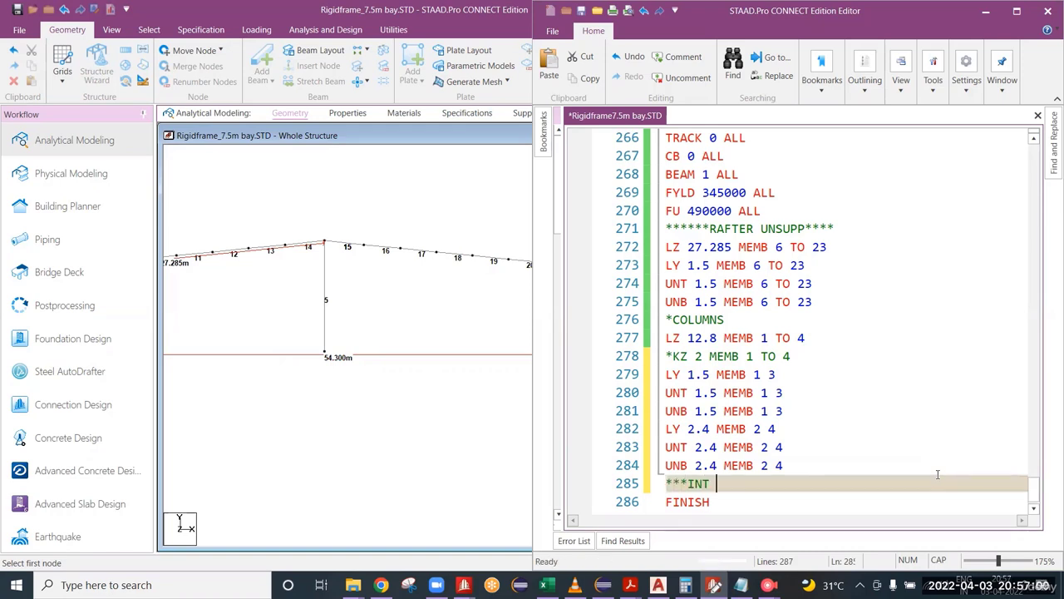
pyautogui.write('COLUMN')
pyautogui.press('Return')
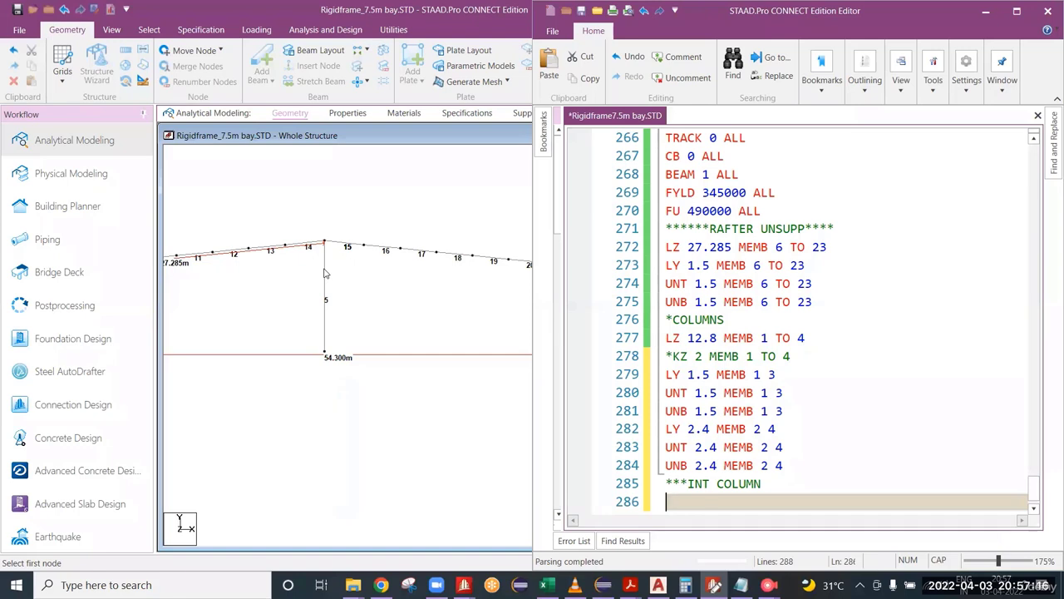
# Step: Compare the LZ values of the rafters and outer columns with the frame's right half and interior column
pyautogui.moveTo(369, 298); pyautogui.dragTo(194, 302, button='middle')
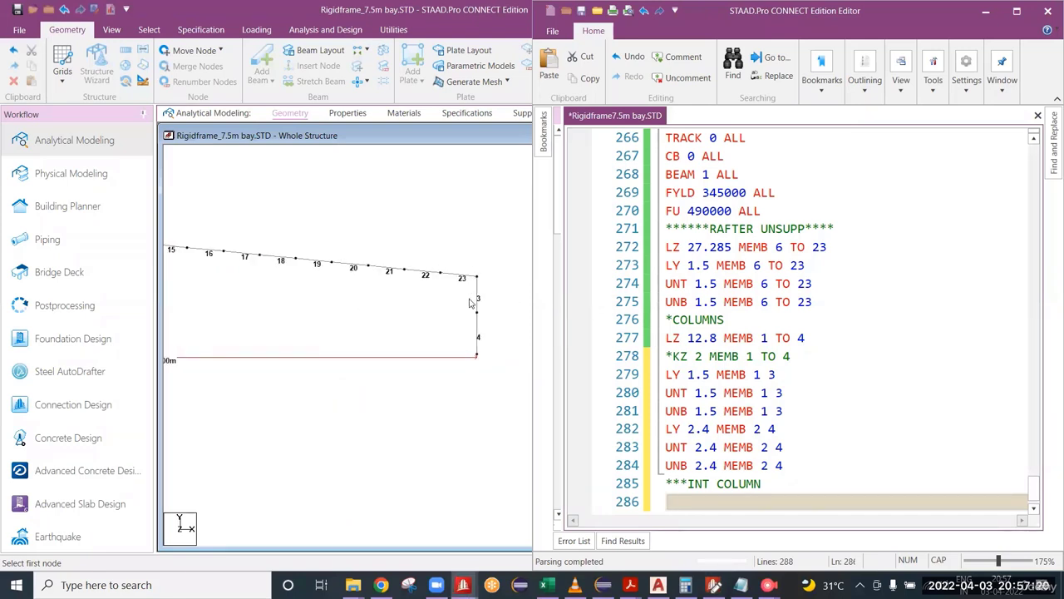
pyautogui.moveTo(291, 297); pyautogui.dragTo(316, 305, button='middle')
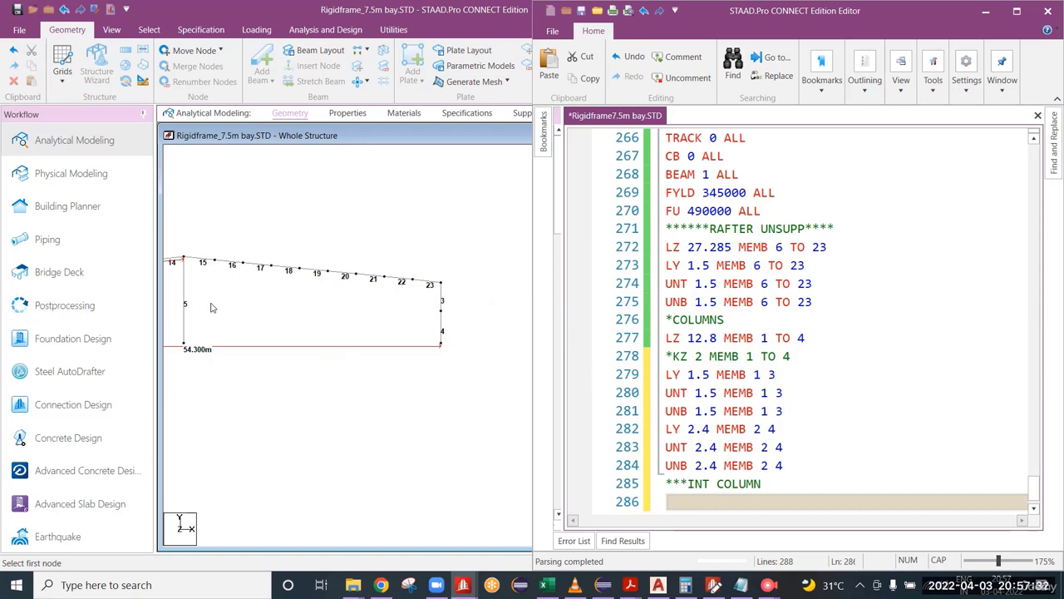
pyautogui.moveTo(211, 308); pyautogui.dragTo(226, 301, button='middle')
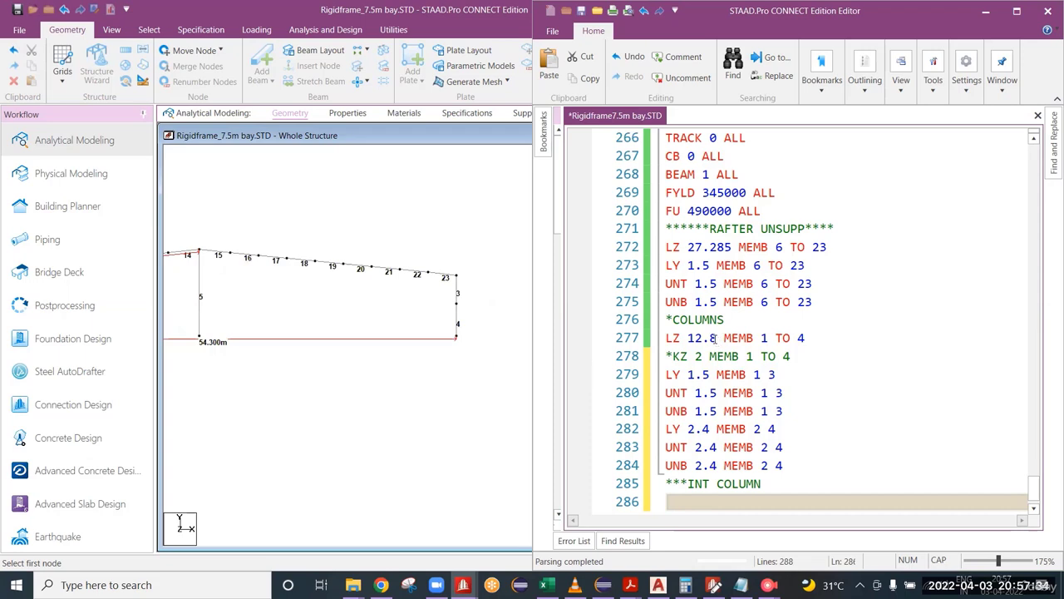
pyautogui.moveTo(716, 338); pyautogui.dragTo(675, 338)
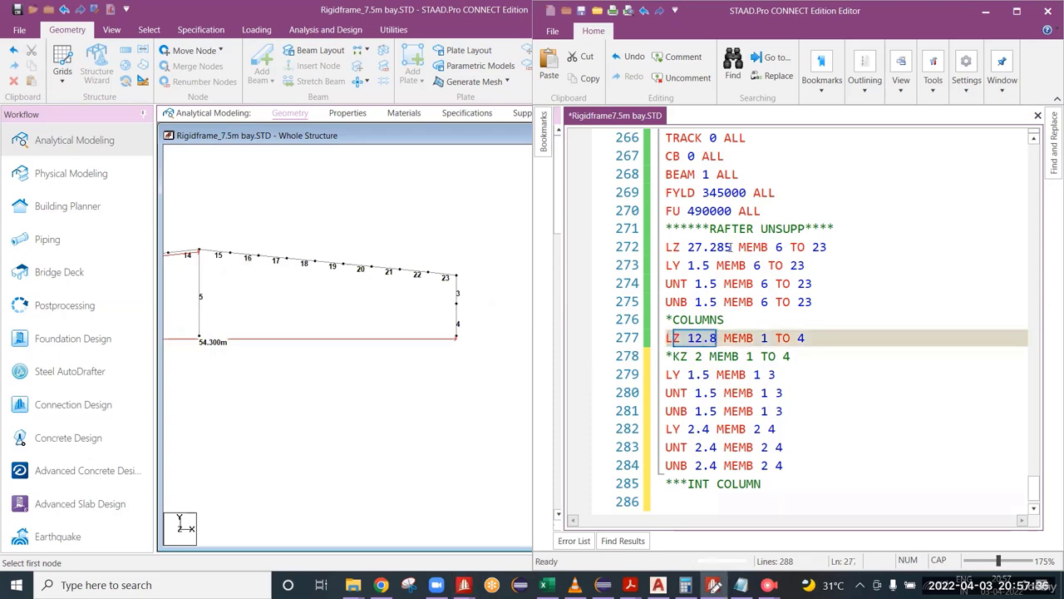
pyautogui.moveTo(731, 247); pyautogui.dragTo(673, 247)
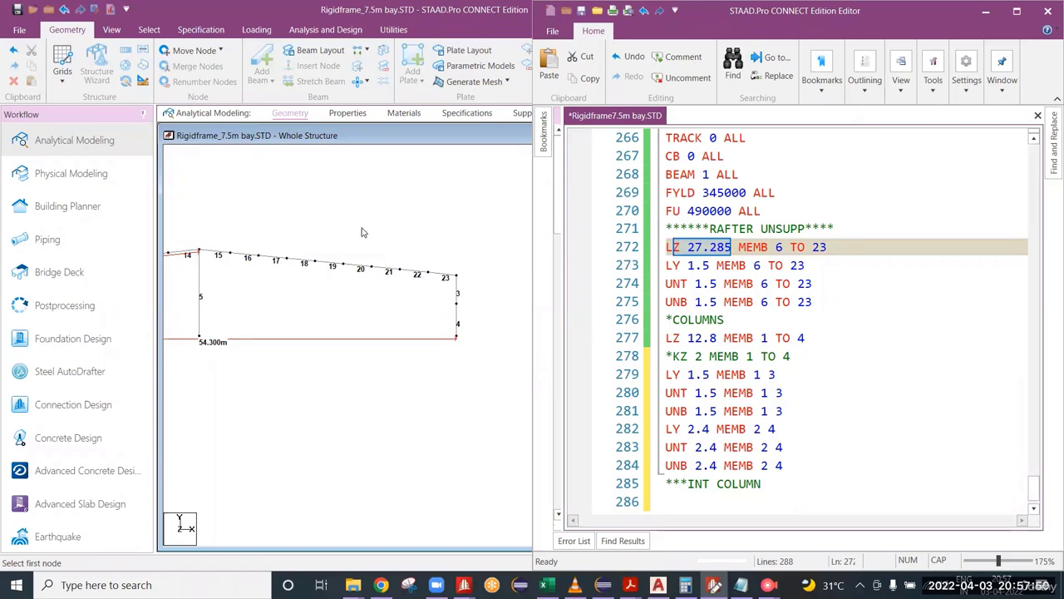
pyautogui.click(732, 247)
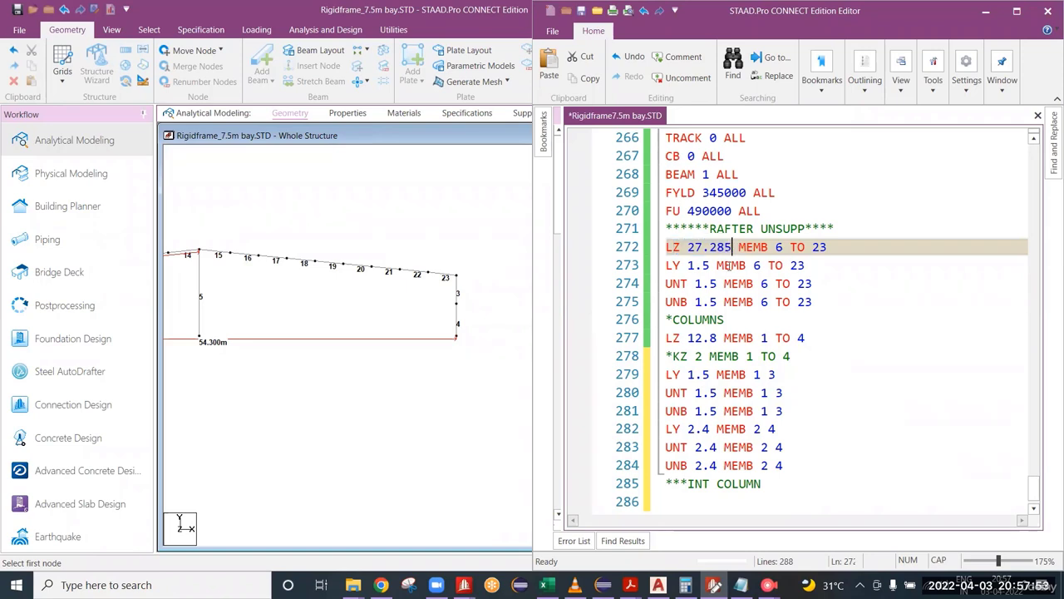
pyautogui.doubleClick(716, 338)
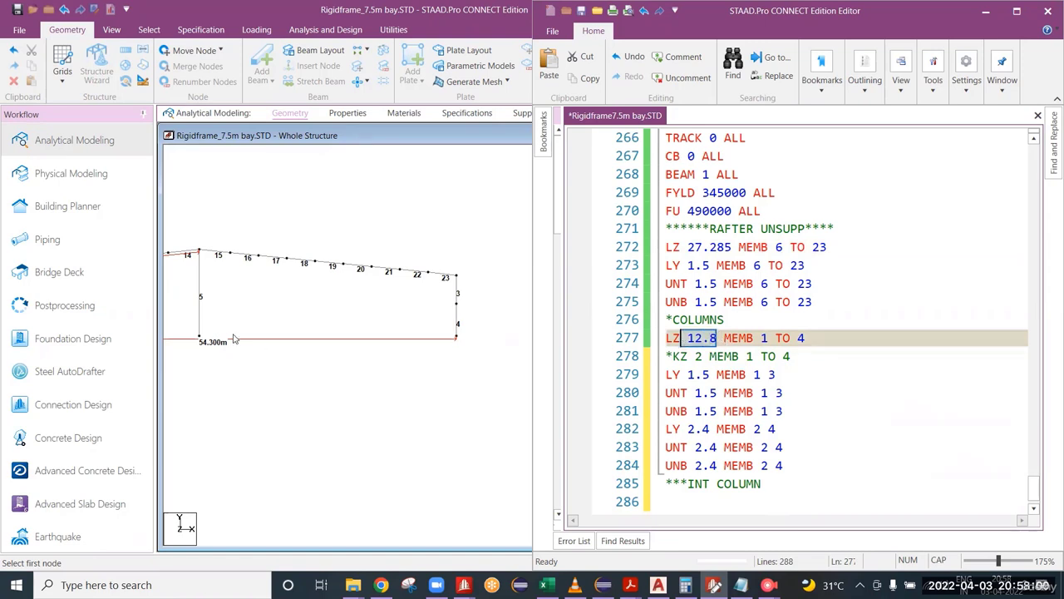
pyautogui.scroll(2, 187, 304)
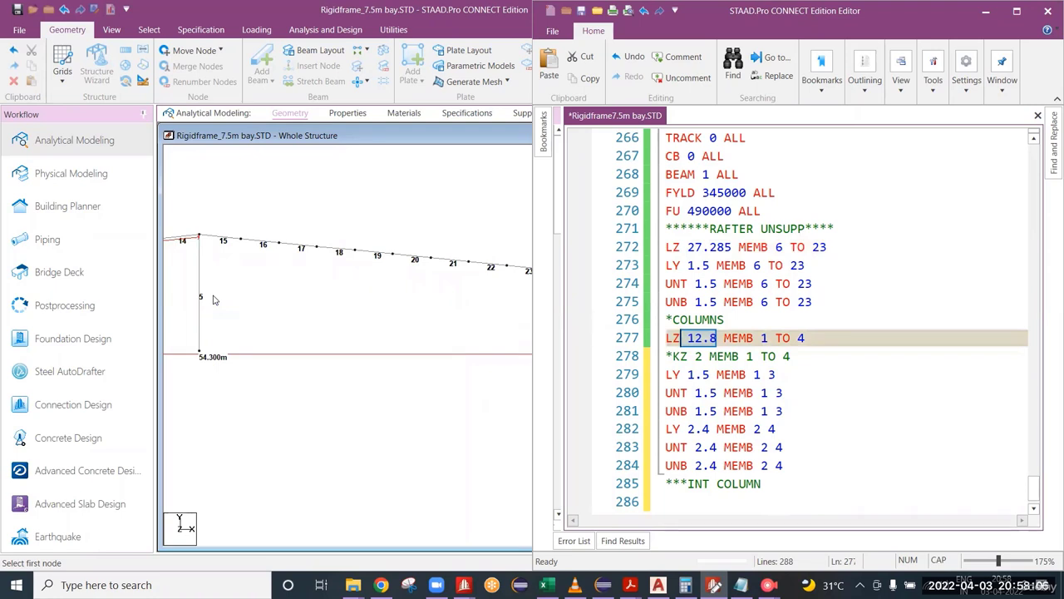
pyautogui.click(213, 296)
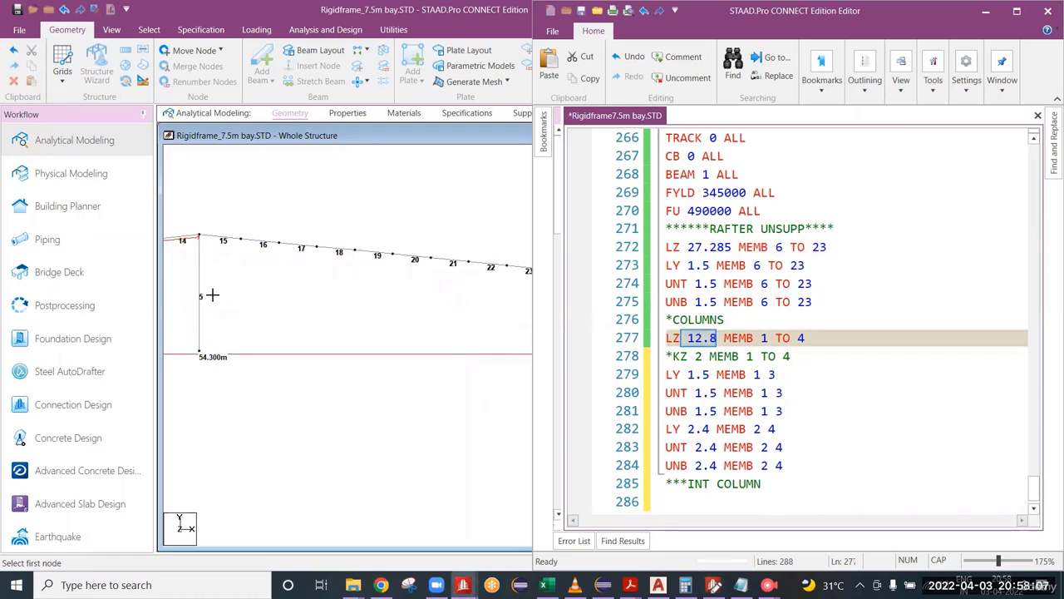
# Step: Add the line LZ 9.2 MEMB 5 below the INT COLUMN comment, based on the interior column's length, and save the file
pyautogui.click(680, 504)
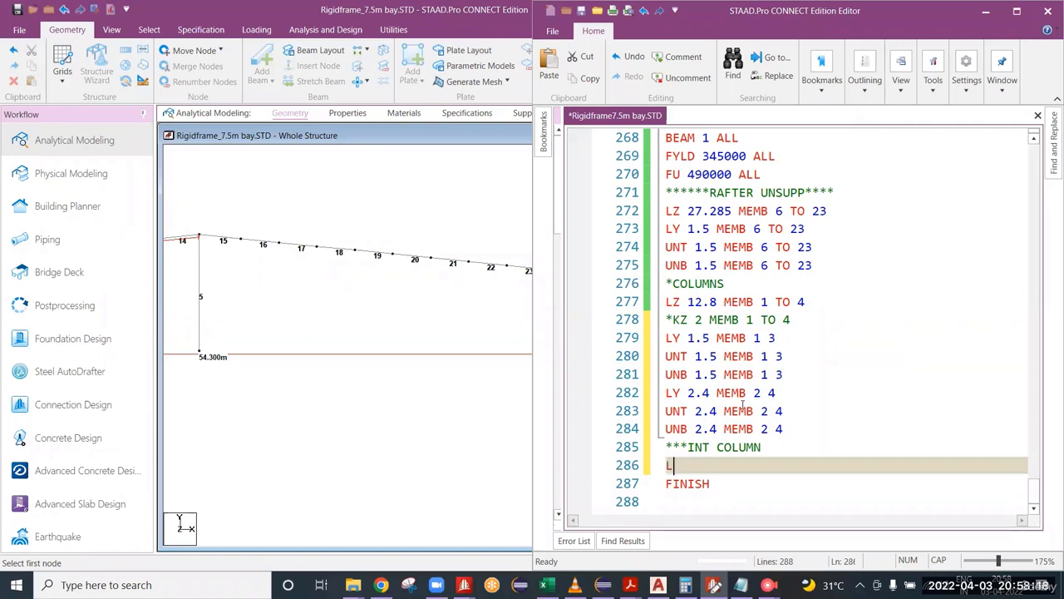
pyautogui.write('Z')
pyautogui.doubleClick(200, 285)
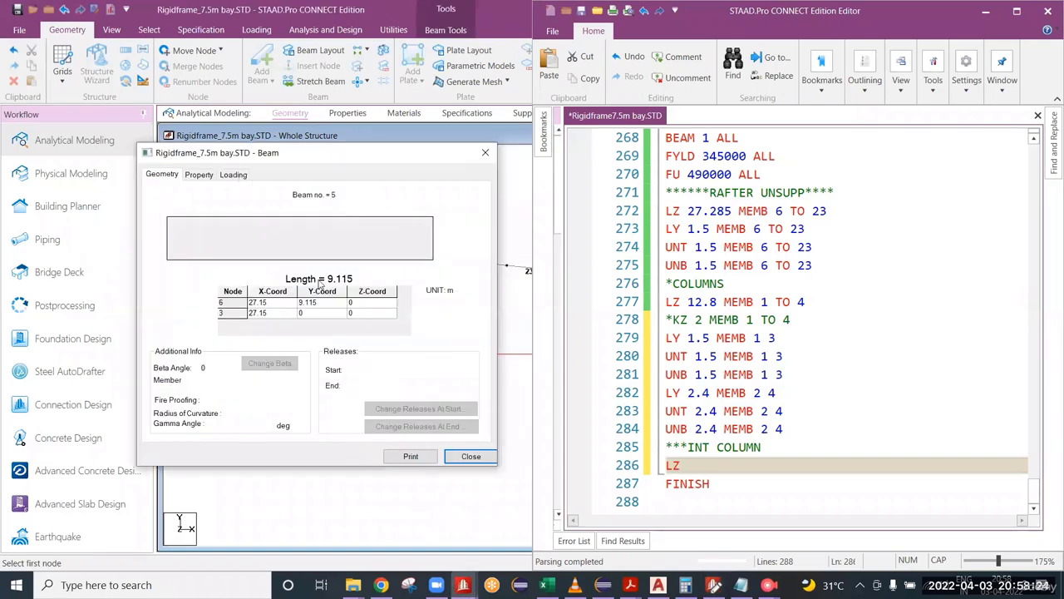
pyautogui.click(485, 152)
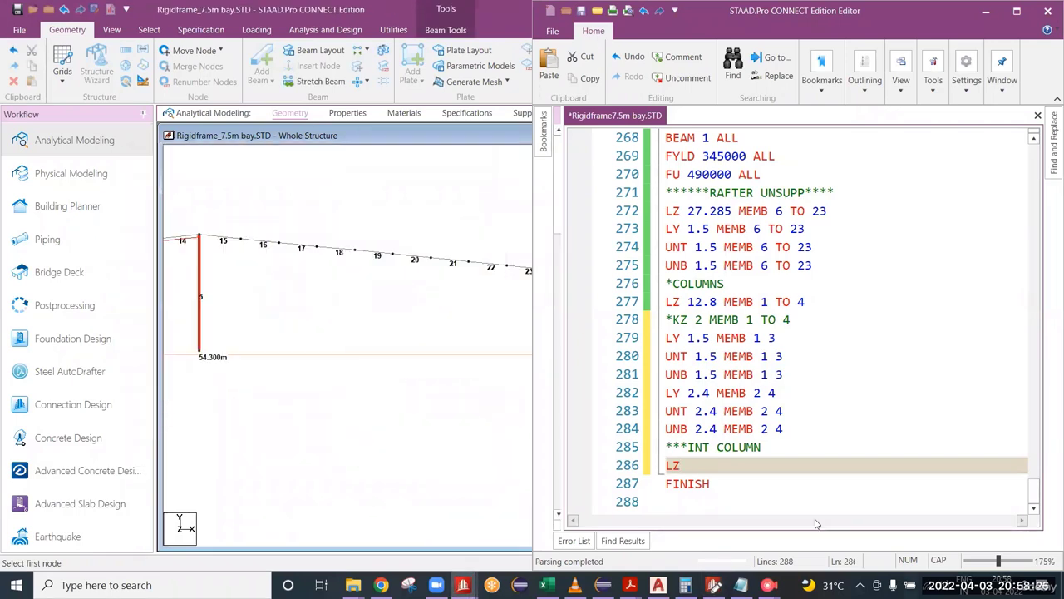
pyautogui.click(699, 464)
pyautogui.write('9')
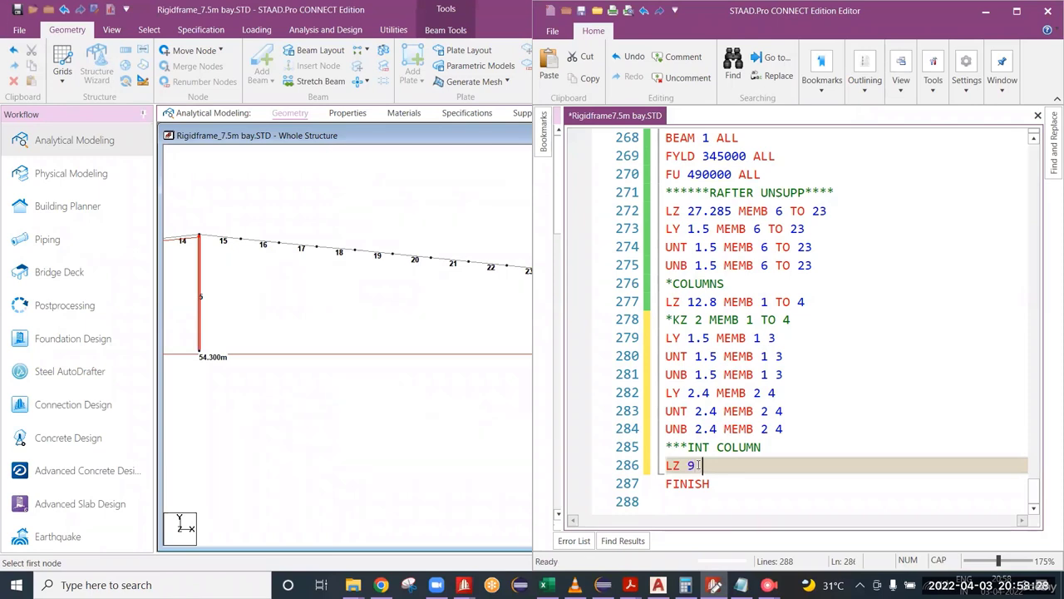
pyautogui.write('.2 MEMB')
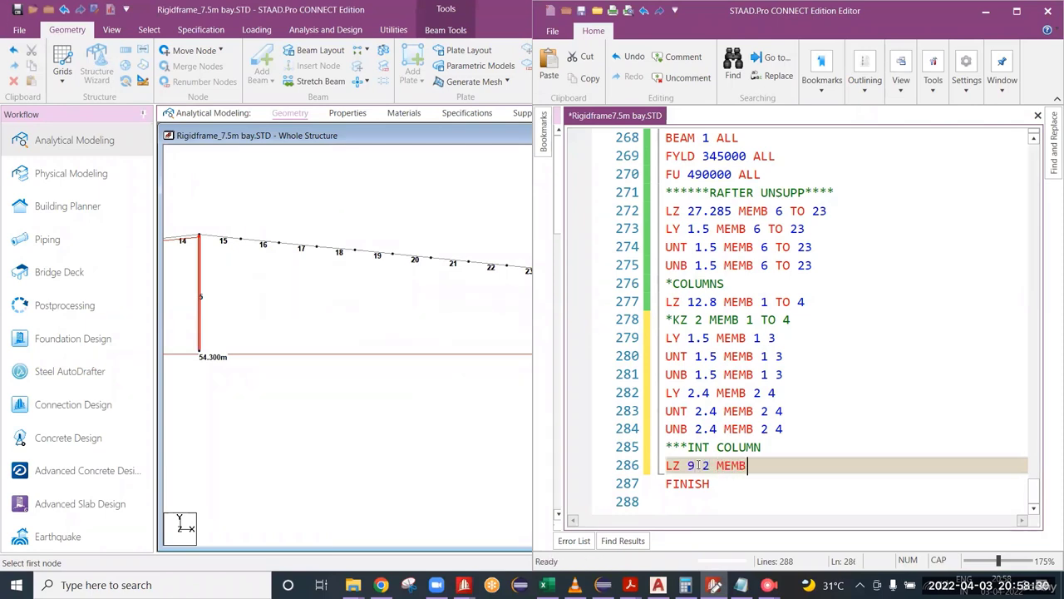
pyautogui.write(' 5')
pyautogui.hotkey('ctrl', 's')
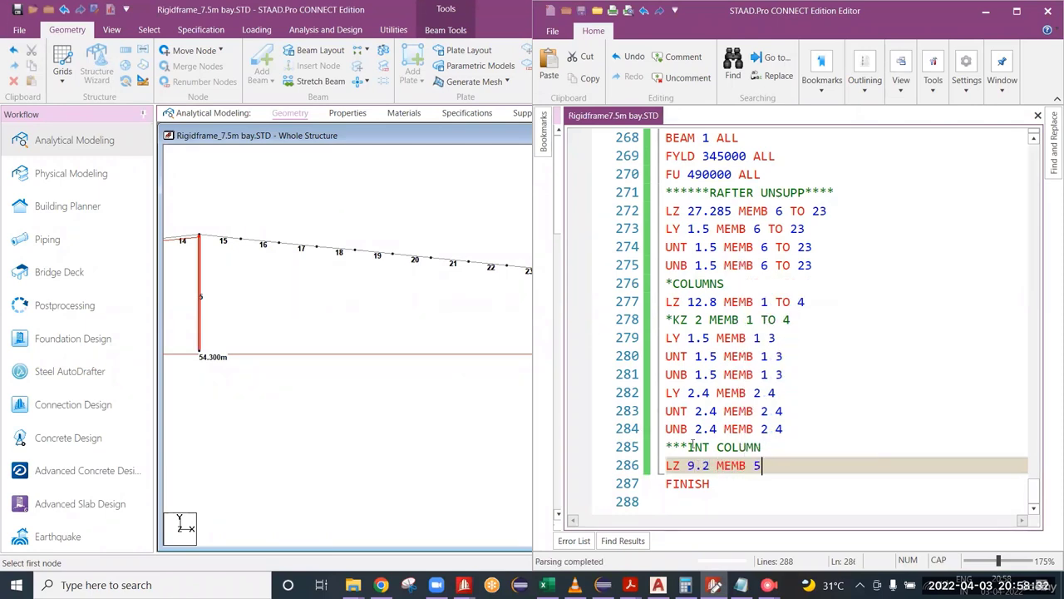
# Step: Add an asterisk comment line below LZ 9.2 MEMB 5 and check that LZ entry against the interior column in the model
pyautogui.press('Return')
pyautogui.write('*')
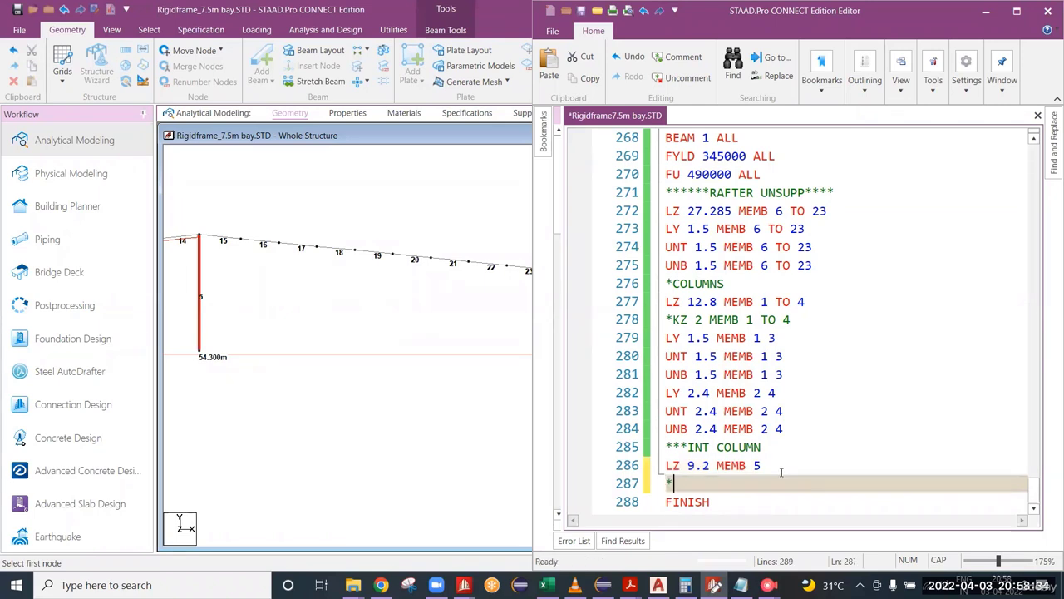
pyautogui.moveTo(762, 465); pyautogui.dragTo(647, 468)
pyautogui.scroll(1, 243, 264)
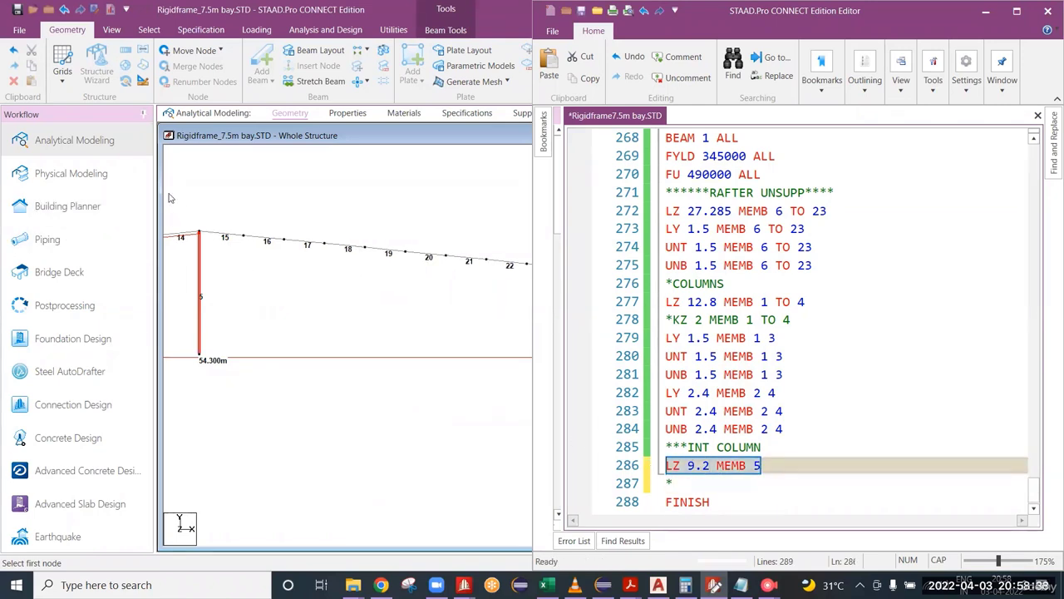
pyautogui.click(158, 199)
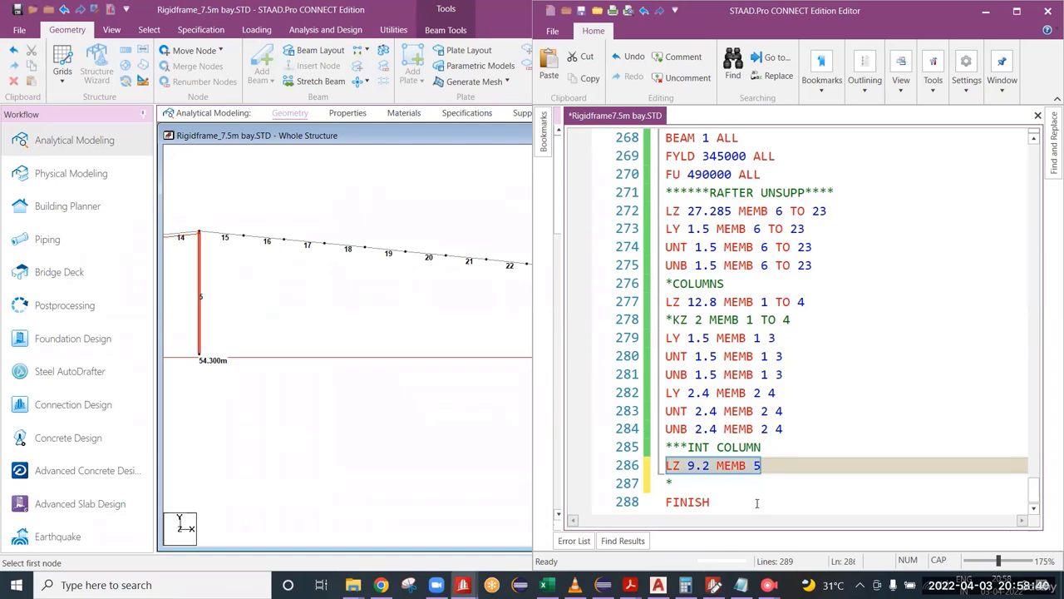
pyautogui.moveTo(240, 224); pyautogui.dragTo(375, 247, button='middle')
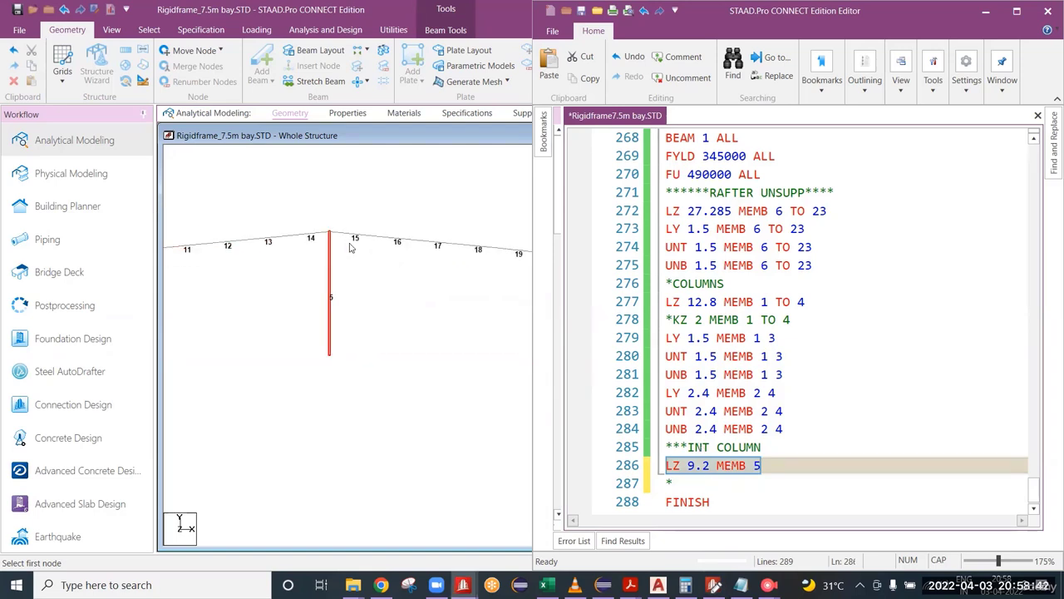
pyautogui.click(783, 467)
pyautogui.scroll(2, 340, 273)
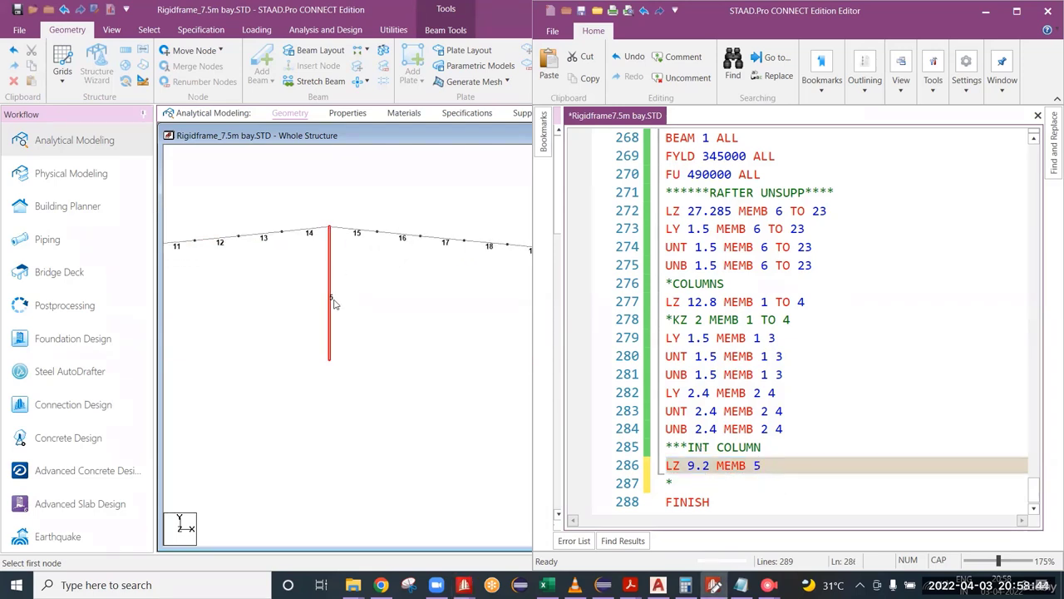
pyautogui.click(375, 300)
pyautogui.scroll(3, 375, 299)
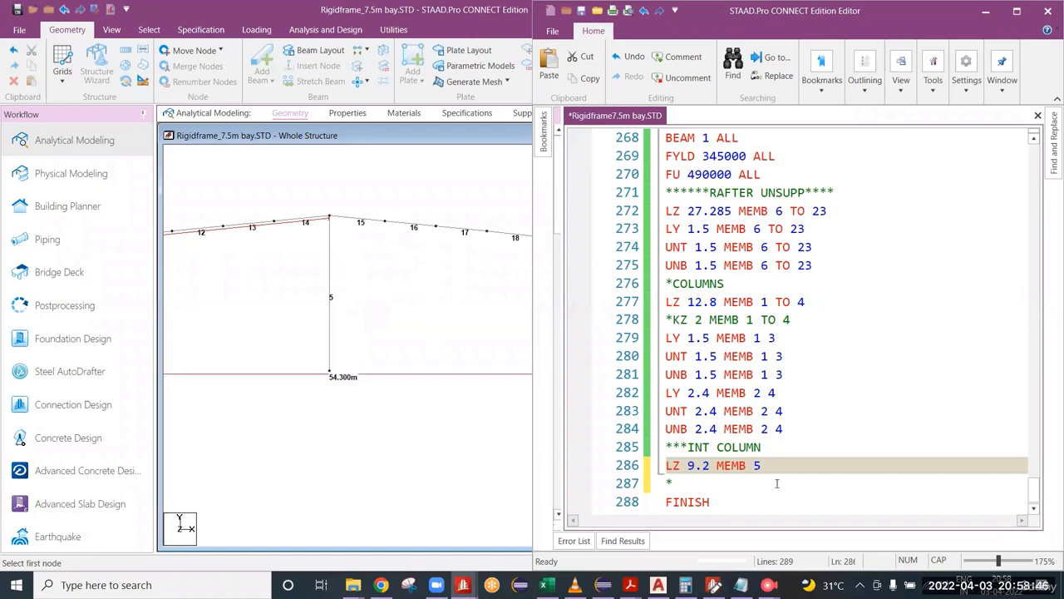
# Step: Comment out the LZ 9.2 MEMB 5 line and begin a KZ line directly below it
pyautogui.moveTo(766, 466); pyautogui.dragTo(672, 468)
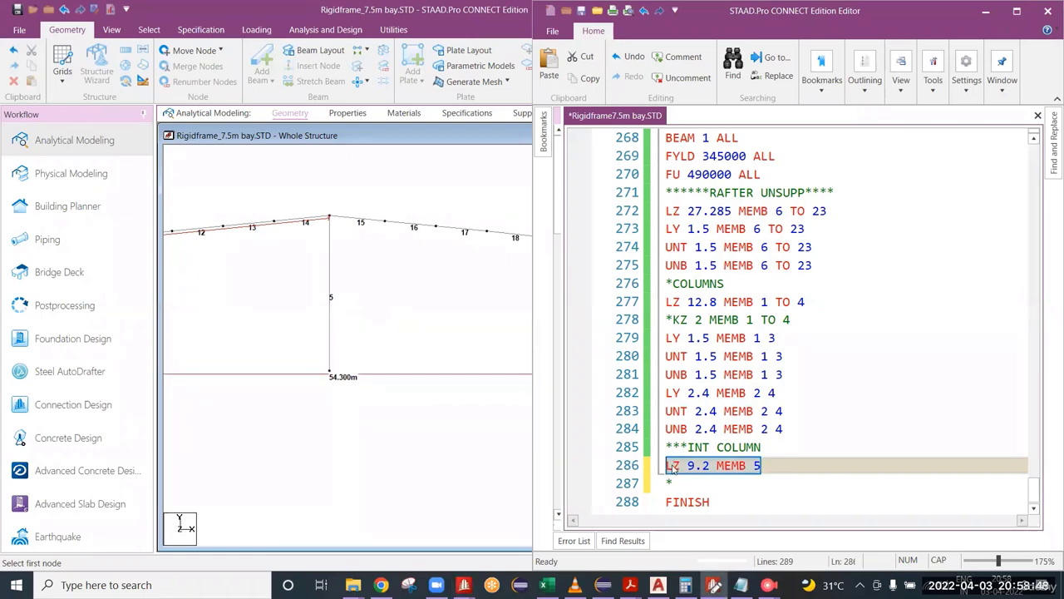
pyautogui.hotkey('ctrl', 'k')
pyautogui.hotkey('ctrl', 'c')
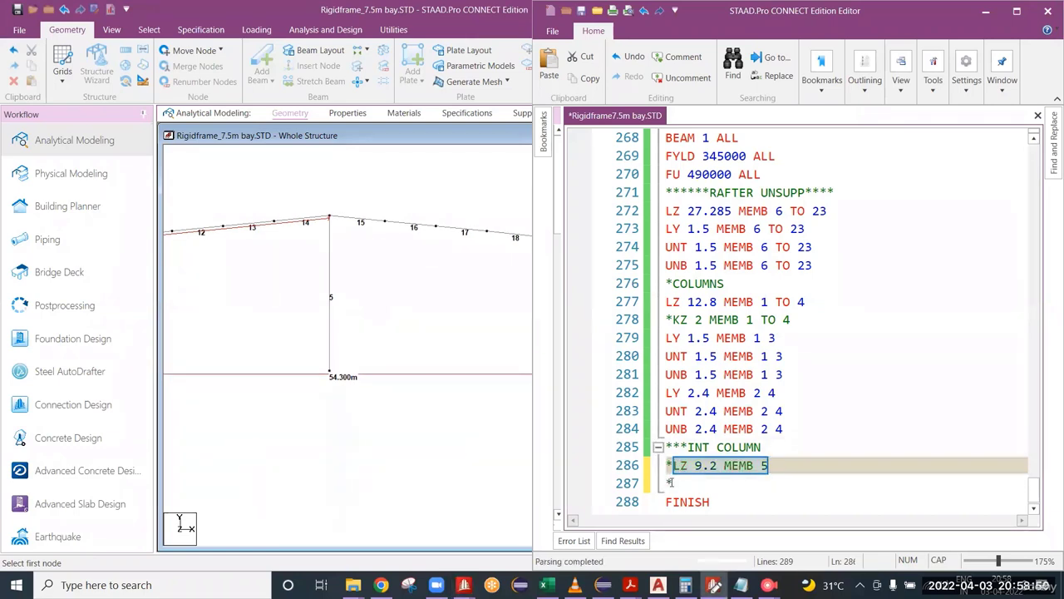
pyautogui.click(674, 467)
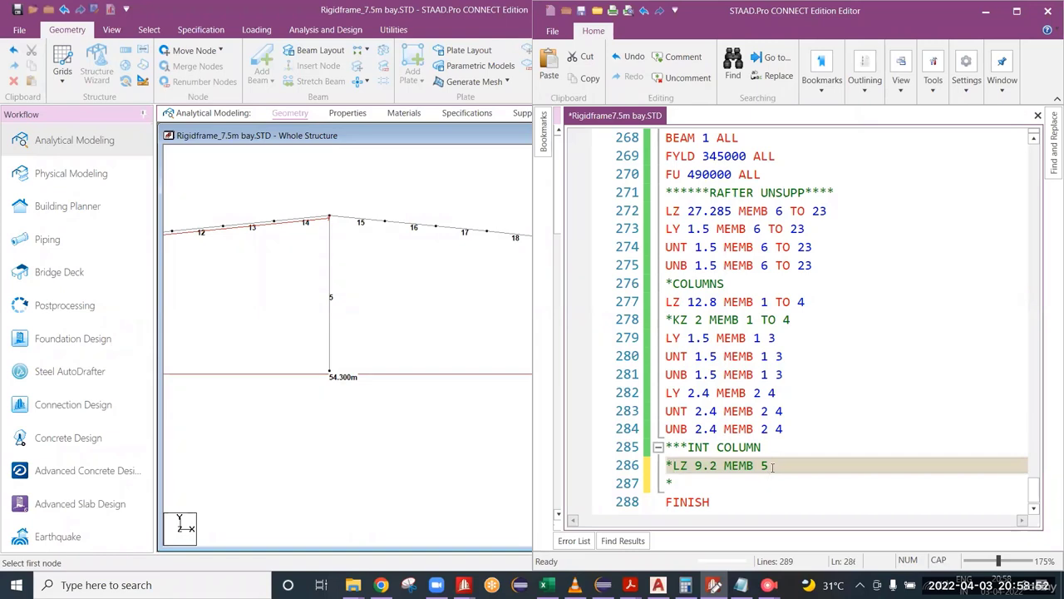
pyautogui.press('Return')
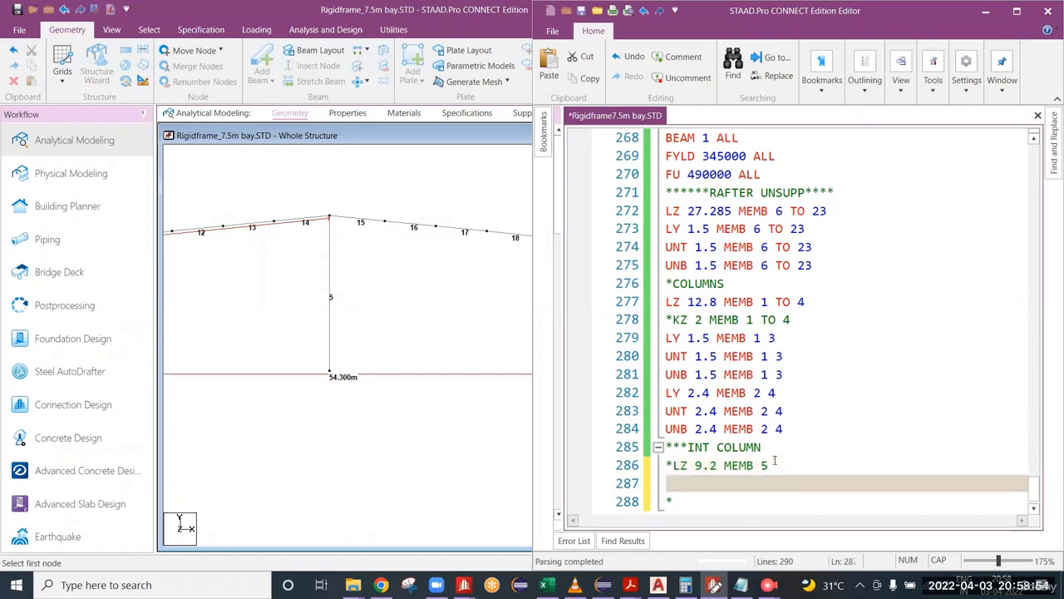
pyautogui.write('KZ')
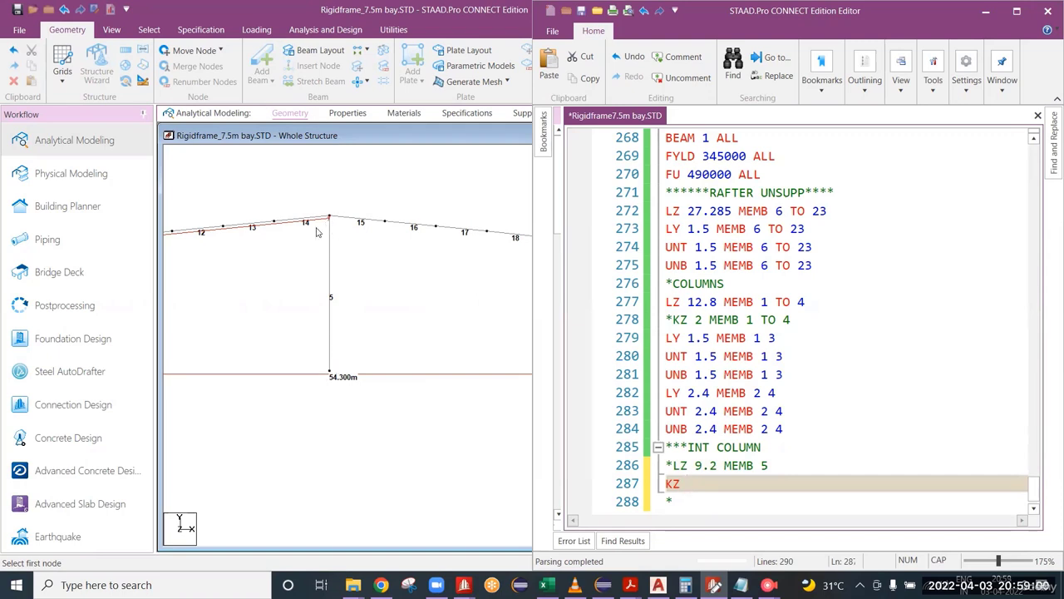
# Step: Examine the frame's left half from the interior column to the outer column for choosing member 5's KZ factor
pyautogui.moveTo(304, 246); pyautogui.dragTo(506, 252, button='middle')
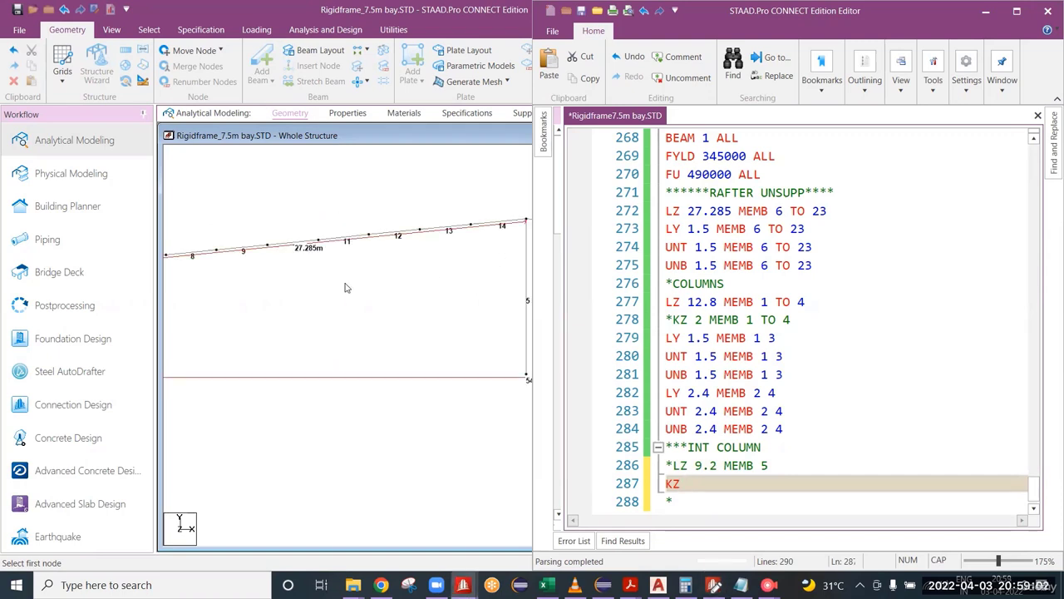
pyautogui.moveTo(349, 288)
pyautogui.mouseDown(button='middle')
pyautogui.moveTo(442, 294)
pyautogui.moveTo(366, 285)
pyautogui.mouseUp(button='middle')
pyautogui.scroll(-1, 425, 278)
pyautogui.scroll(-2, 455, 288)
pyautogui.scroll(-4, 366, 286)
pyautogui.moveTo(441, 301); pyautogui.dragTo(377, 305, button='middle')
pyautogui.scroll(-1, 274, 298)
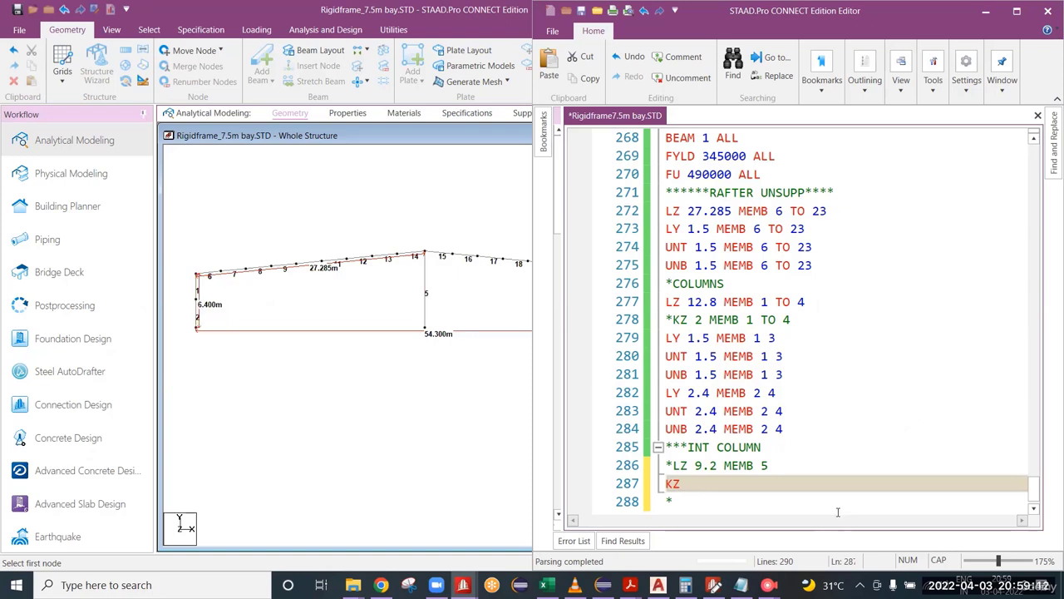
pyautogui.click(710, 483)
pyautogui.scroll(2, 426, 280)
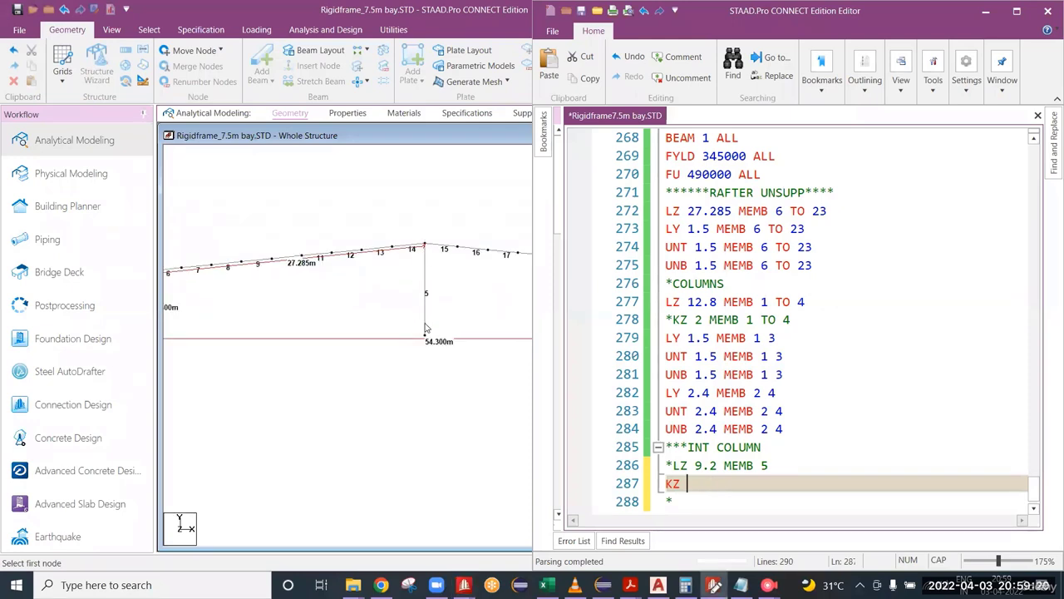
# Step: Compare the interior column's base and ridge connection with the adjoining rafters and the outer column
pyautogui.moveTo(324, 275); pyautogui.dragTo(459, 281, button='middle')
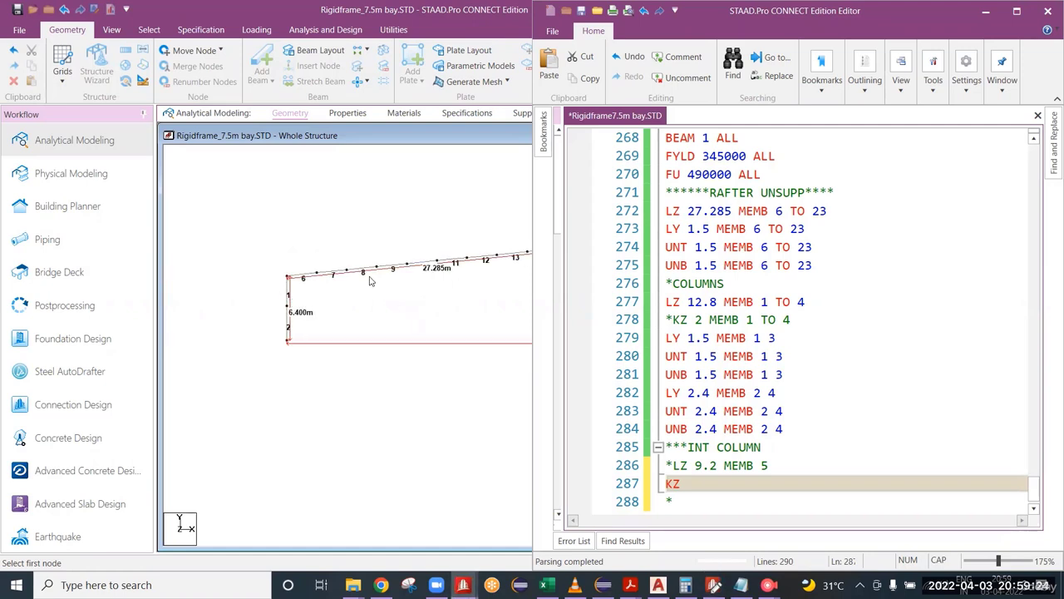
pyautogui.moveTo(390, 310); pyautogui.dragTo(238, 314, button='middle')
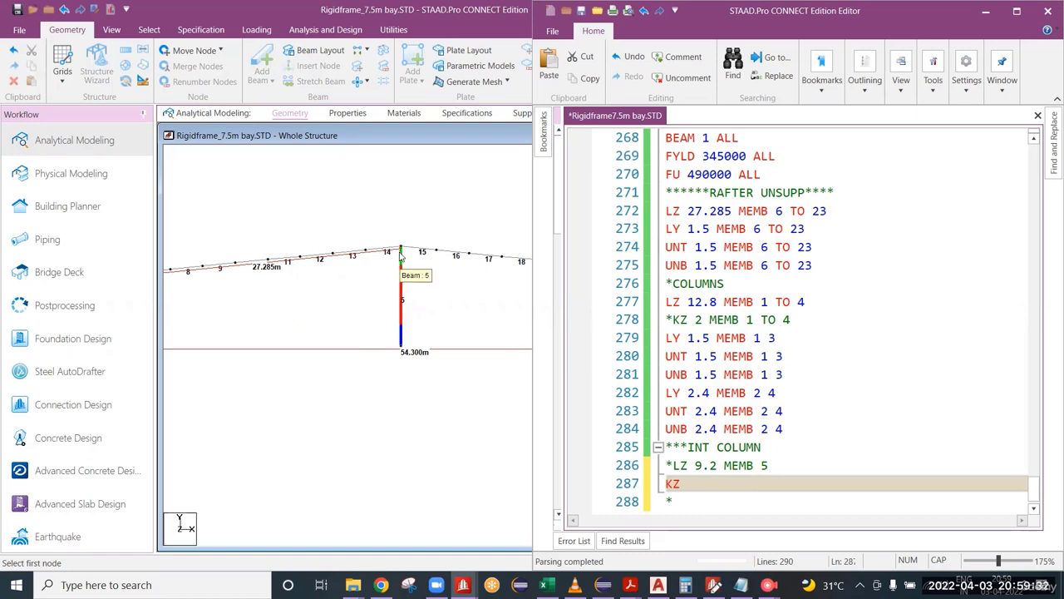
pyautogui.moveTo(314, 280)
pyautogui.mouseDown(button='middle')
pyautogui.moveTo(443, 283)
pyautogui.moveTo(366, 283)
pyautogui.mouseUp(button='middle')
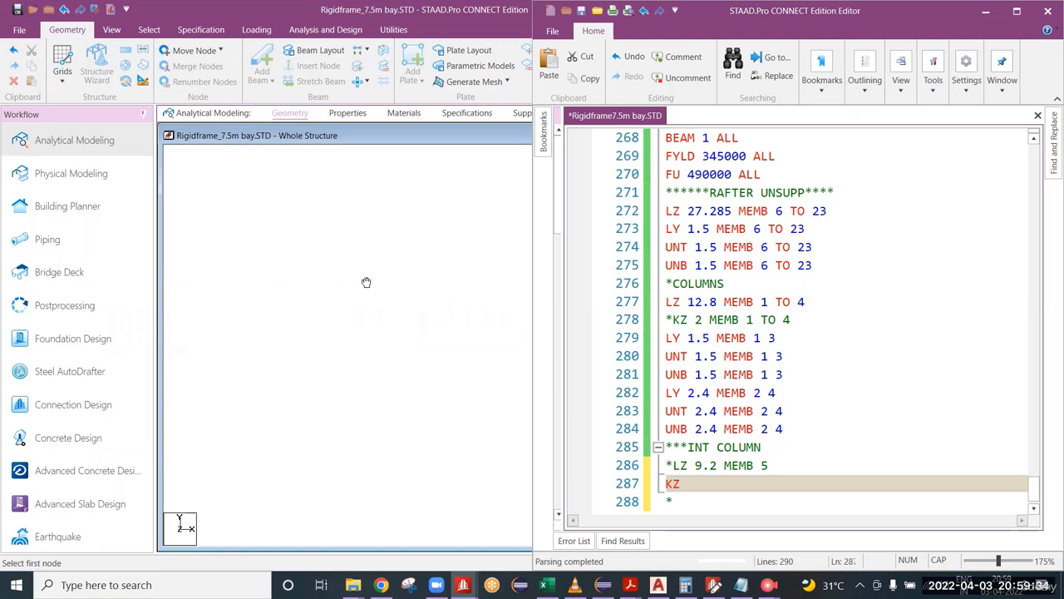
pyautogui.moveTo(366, 283); pyautogui.dragTo(280, 282)
pyautogui.scroll(5, 316, 288)
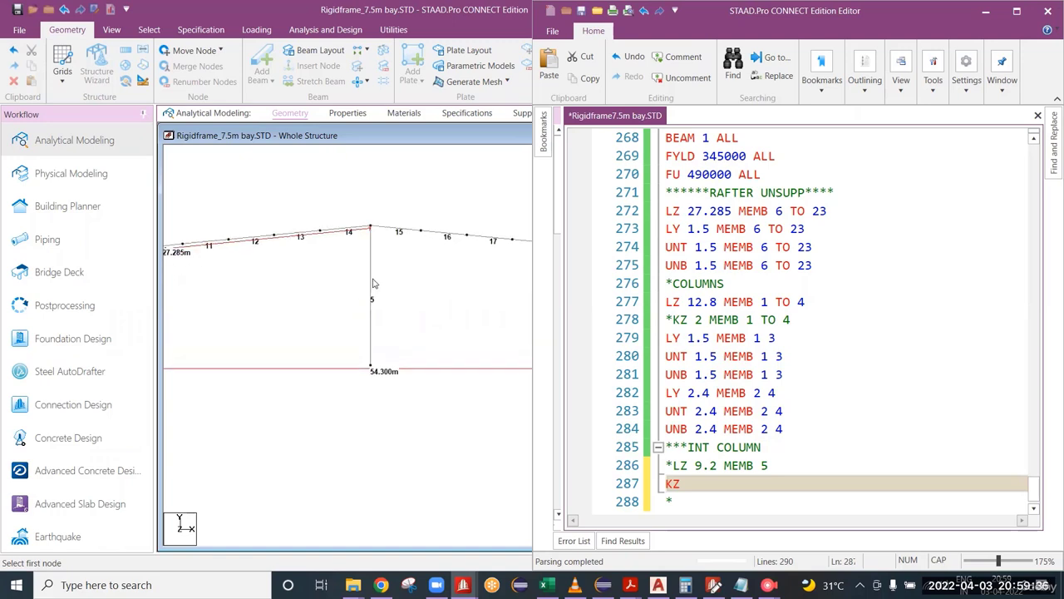
pyautogui.scroll(1, 372, 283)
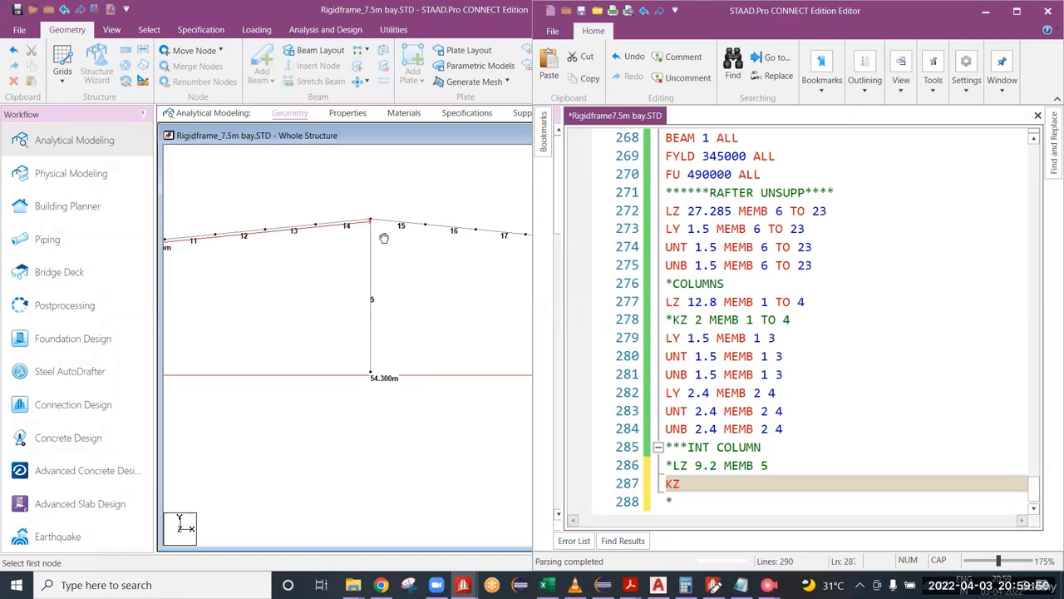
pyautogui.moveTo(384, 237); pyautogui.dragTo(488, 254, button='middle')
pyautogui.scroll(-2, 435, 266)
pyautogui.scroll(-4, 436, 273)
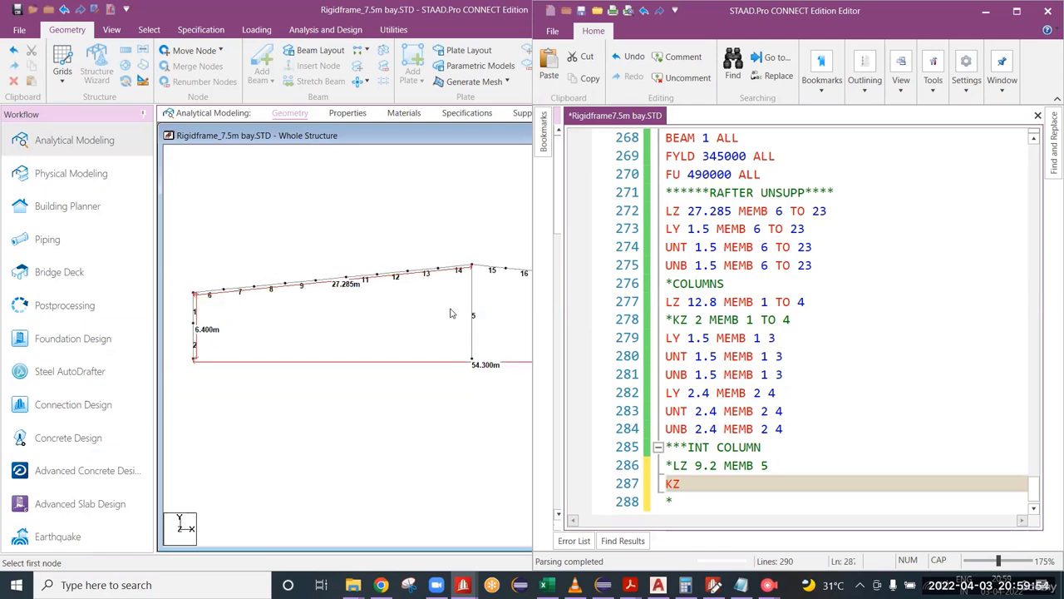
pyautogui.moveTo(473, 317); pyautogui.dragTo(283, 290, button='middle')
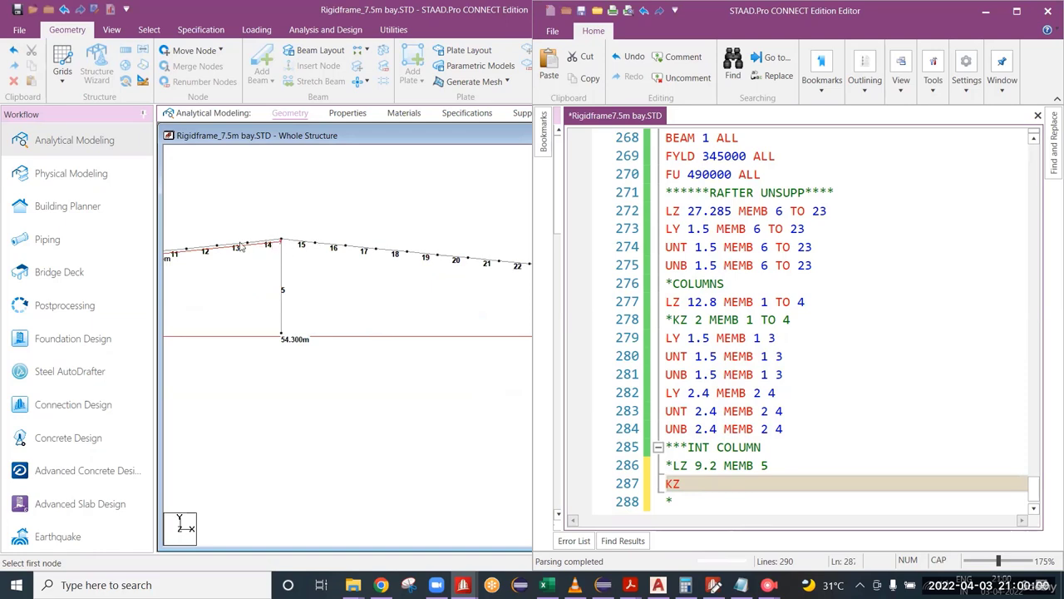
pyautogui.scroll(3, 279, 241)
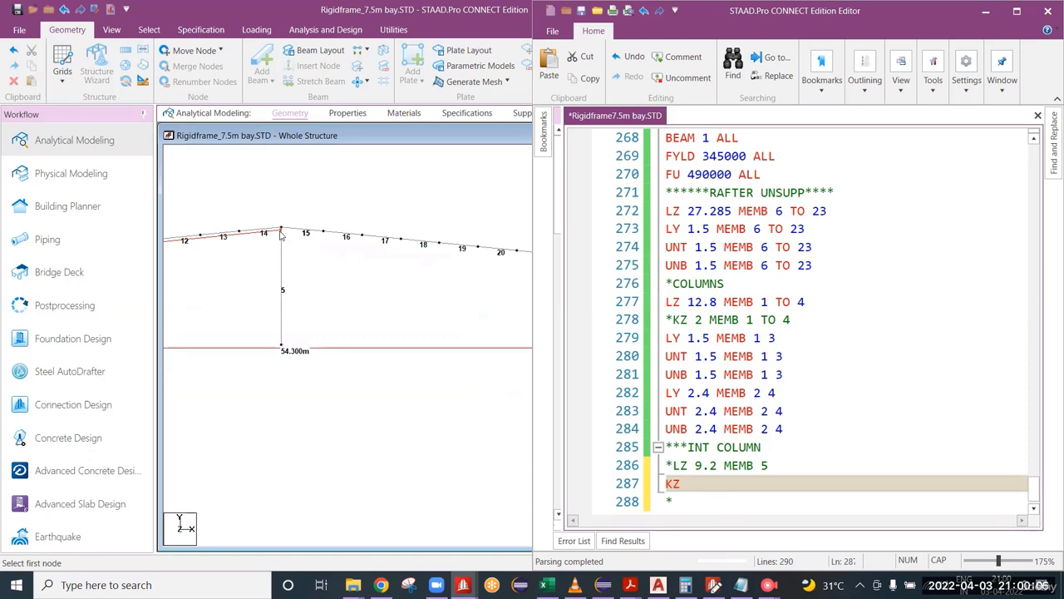
pyautogui.scroll(-3, 282, 281)
pyautogui.moveTo(281, 287); pyautogui.dragTo(482, 303, button='middle')
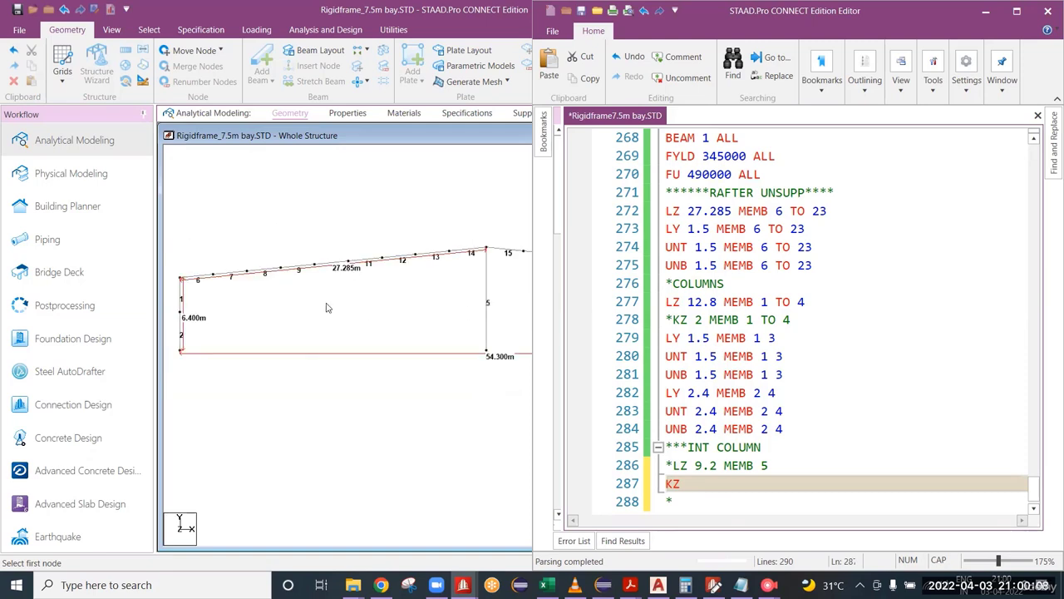
pyautogui.scroll(-1, 326, 308)
pyautogui.moveTo(380, 309); pyautogui.dragTo(280, 304, button='middle')
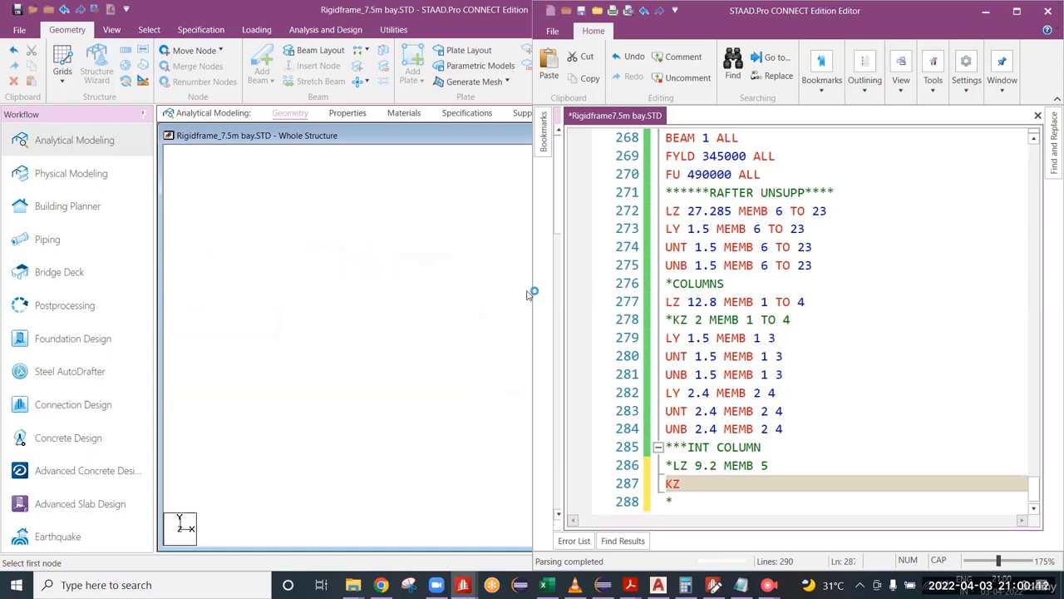
# Step: Delete the empty line after FINISH at the end of the input file and save the file
pyautogui.scroll(-1, 789, 336)
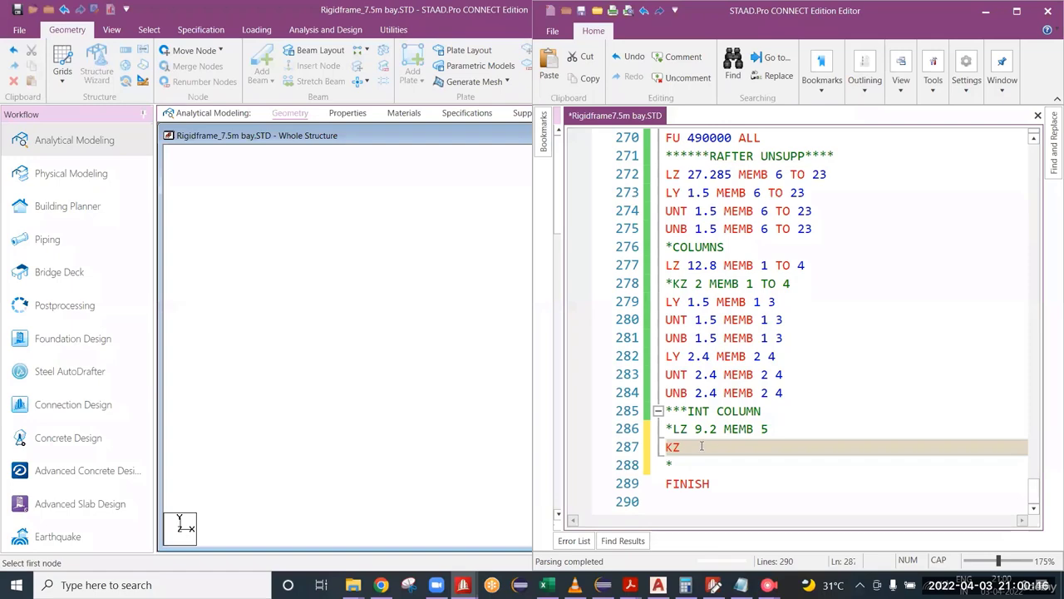
pyautogui.scroll(8, 871, 349)
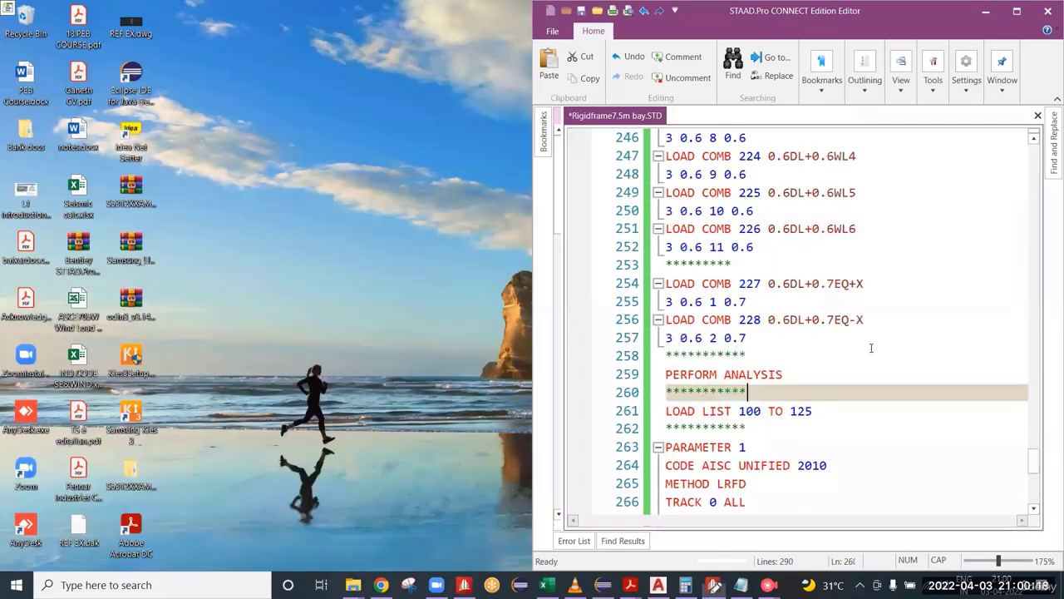
pyautogui.scroll(-8, 872, 348)
pyautogui.click(709, 480)
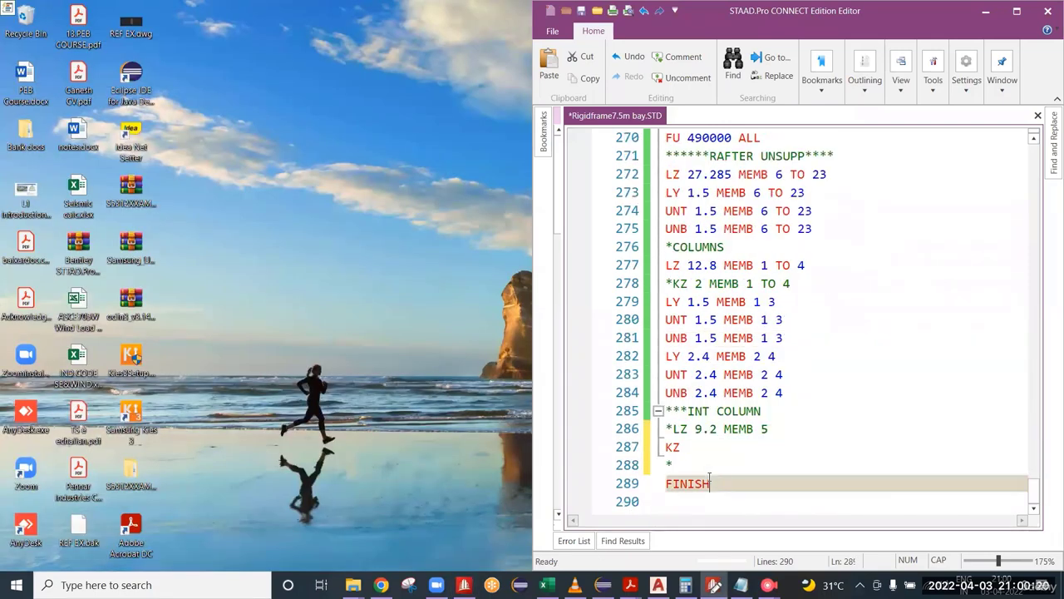
pyautogui.hotkey('ctrl', 'a')
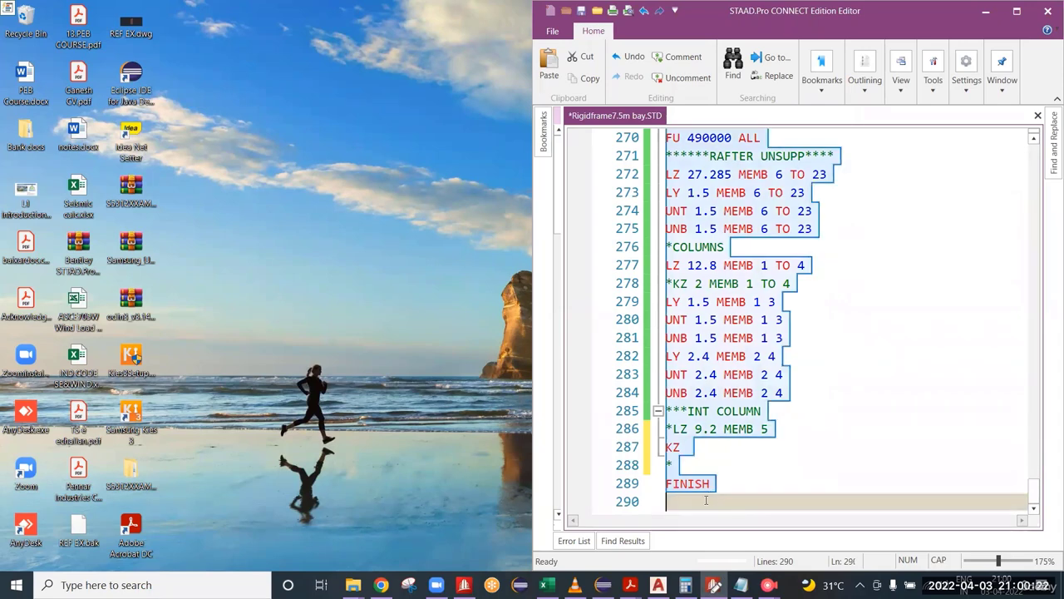
pyautogui.click(693, 500)
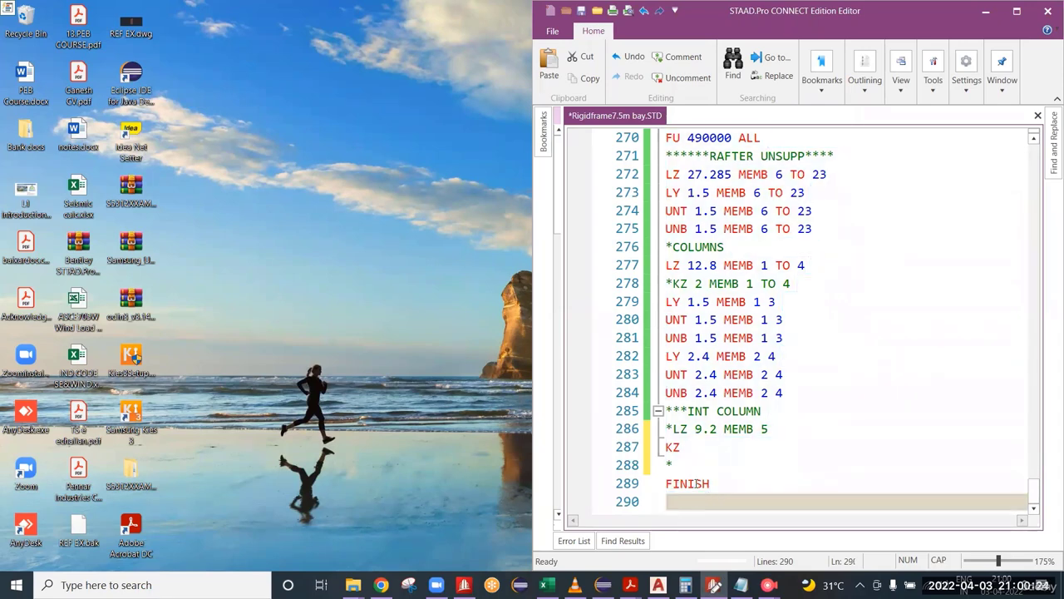
pyautogui.press('BackSpace')
pyautogui.hotkey('ctrl', 's')
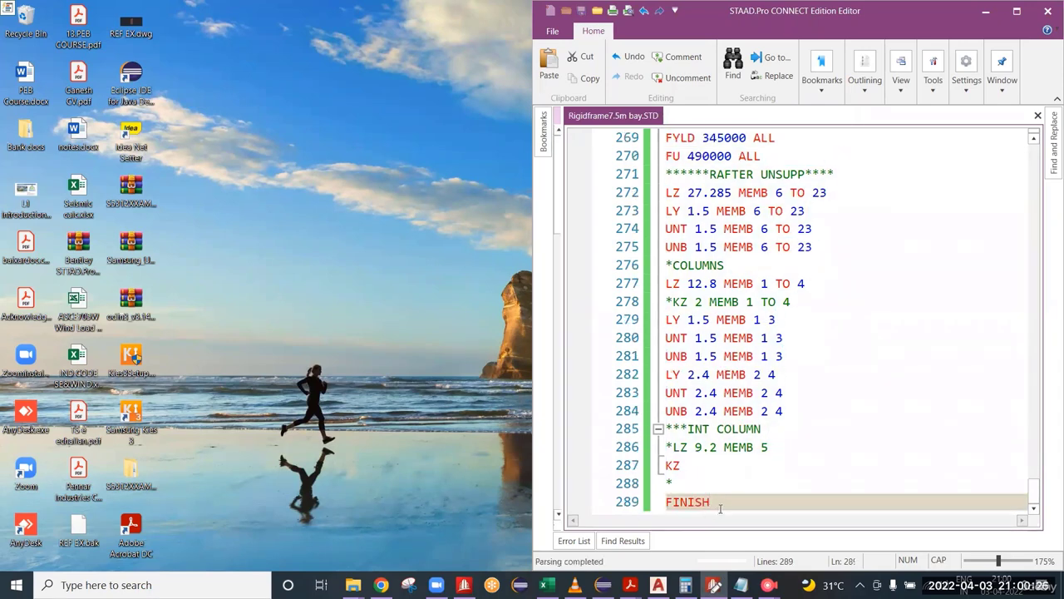
# Step: Copy the entire text of the STAAD input file
pyautogui.click(708, 466)
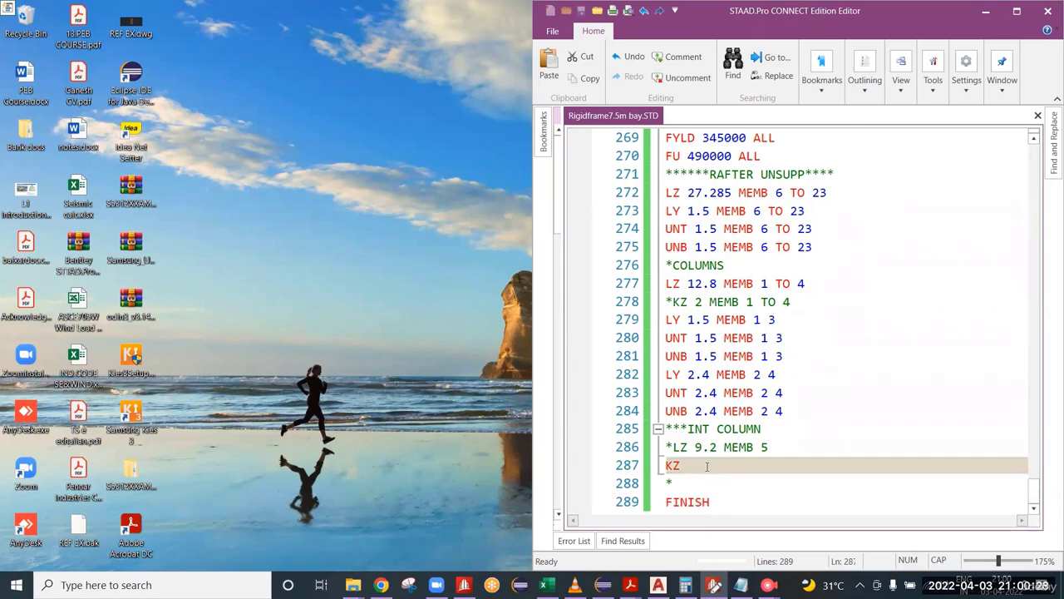
pyautogui.hotkey('ctrl', 'a')
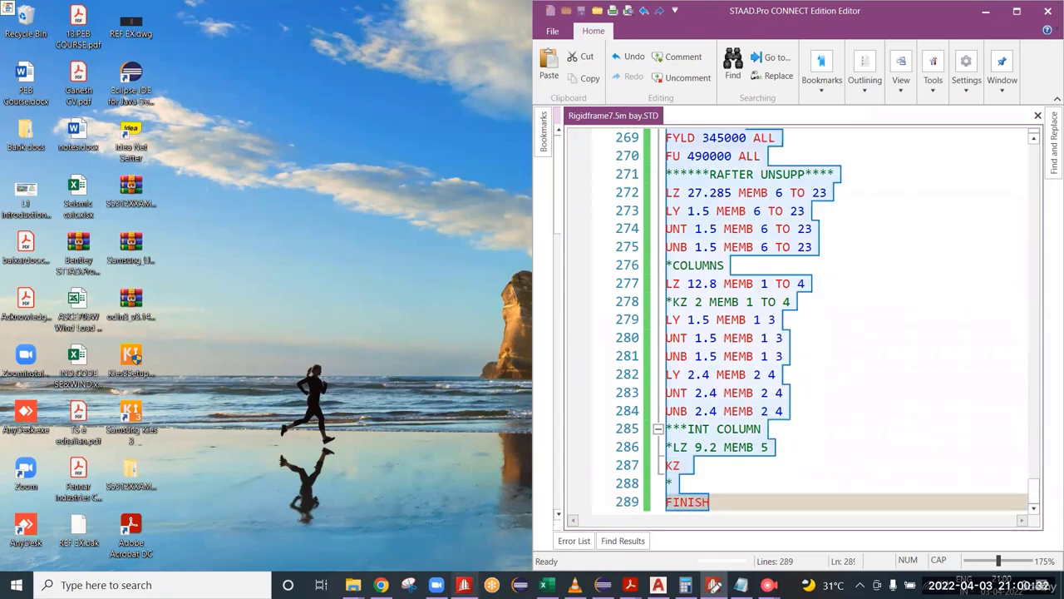
pyautogui.rightClick(707, 158)
pyautogui.click(753, 218)
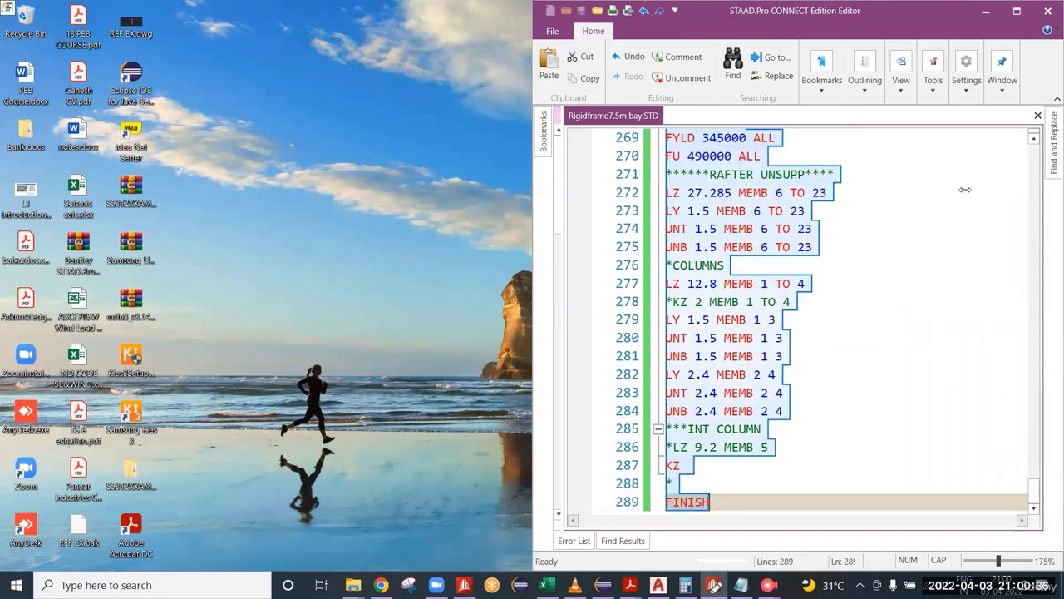
# Step: Close the input editor, reopen Rigidframe_7.5m bay.STD from the PRESENT folder, and accept editing its input file
pyautogui.click(1046, 12)
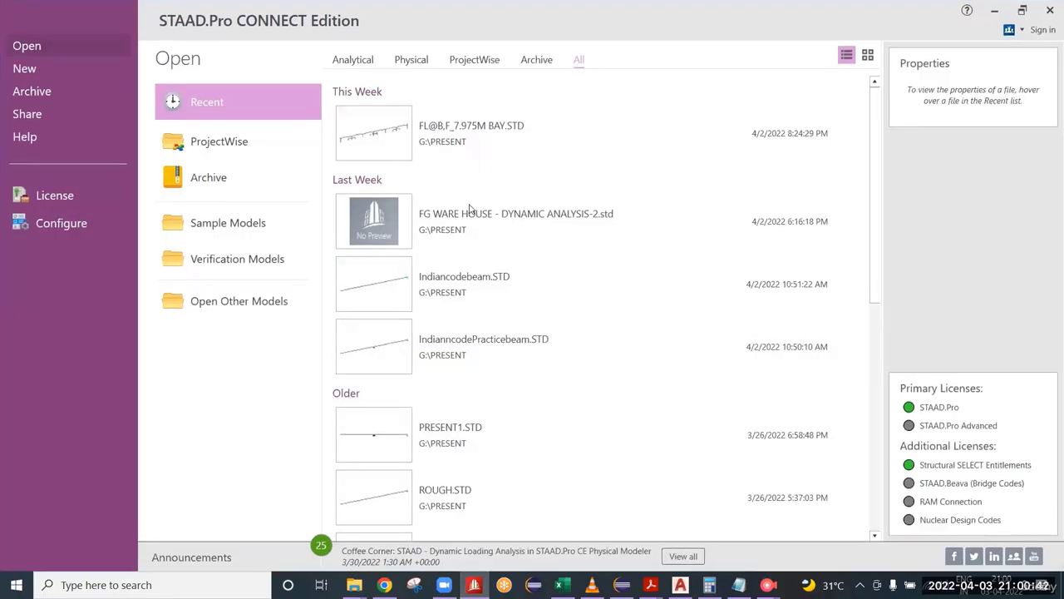
pyautogui.click(265, 317)
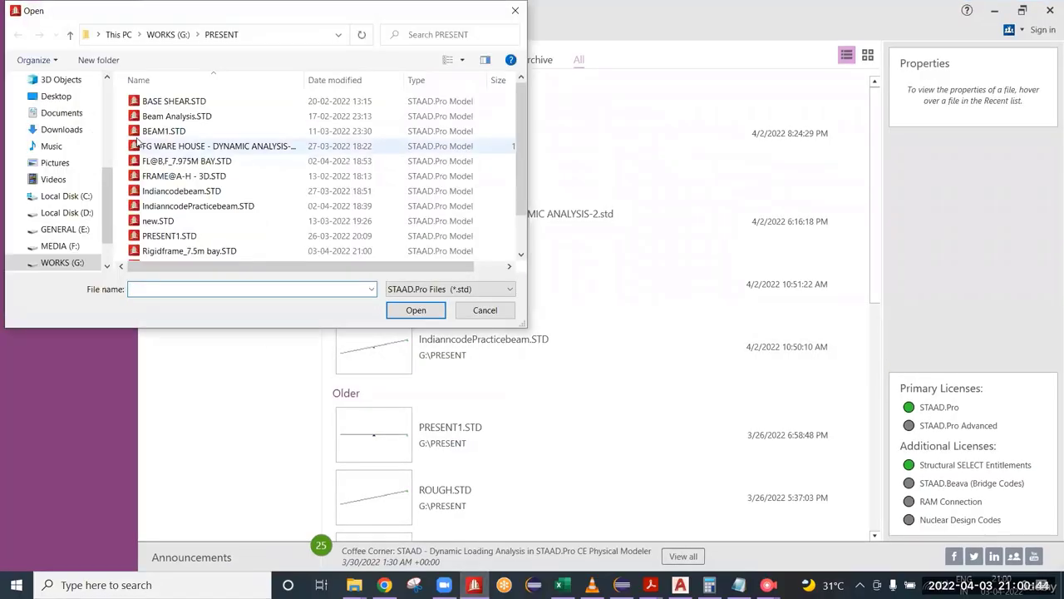
pyautogui.scroll(-2, 198, 225)
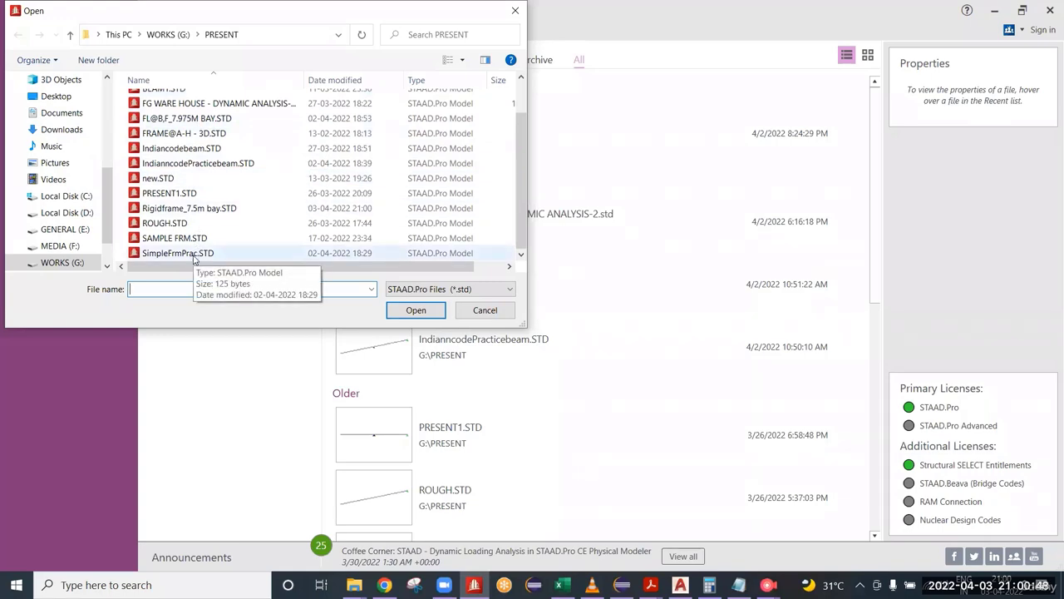
pyautogui.click(202, 208)
pyautogui.click(393, 309)
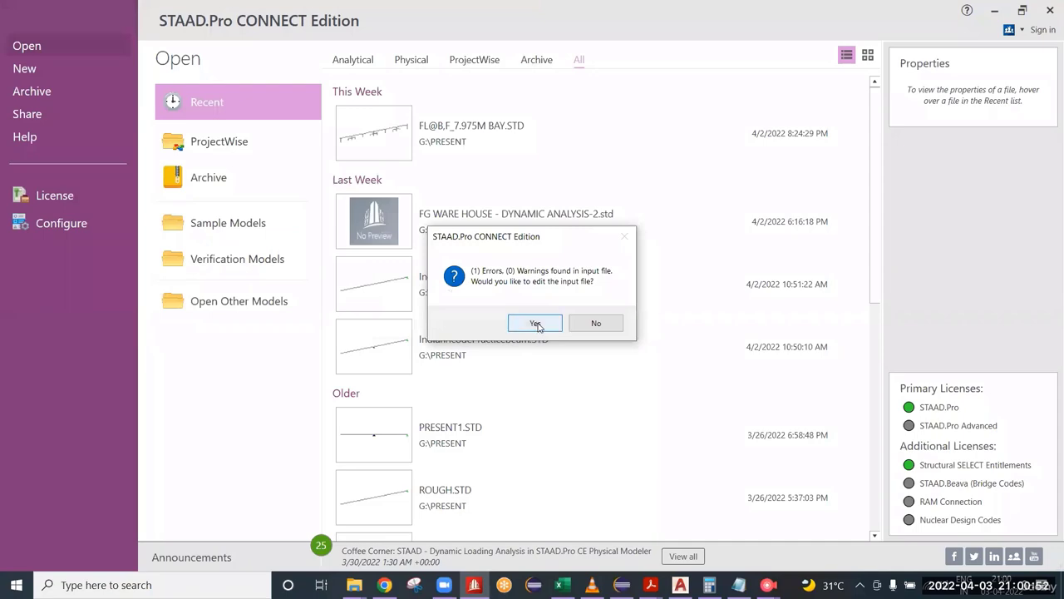
pyautogui.click(535, 323)
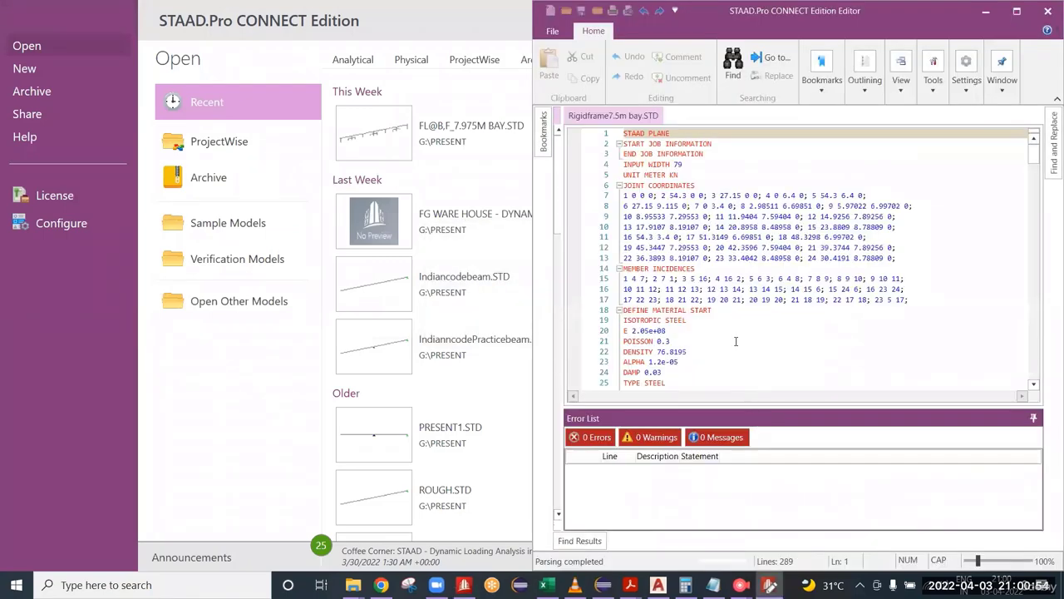
# Step: Locate the incomplete KZ command under the INT COLUMN comment at the end of the input file
pyautogui.scroll(-2, 724, 361)
pyautogui.click(734, 341)
pyautogui.scroll(-2, 740, 336)
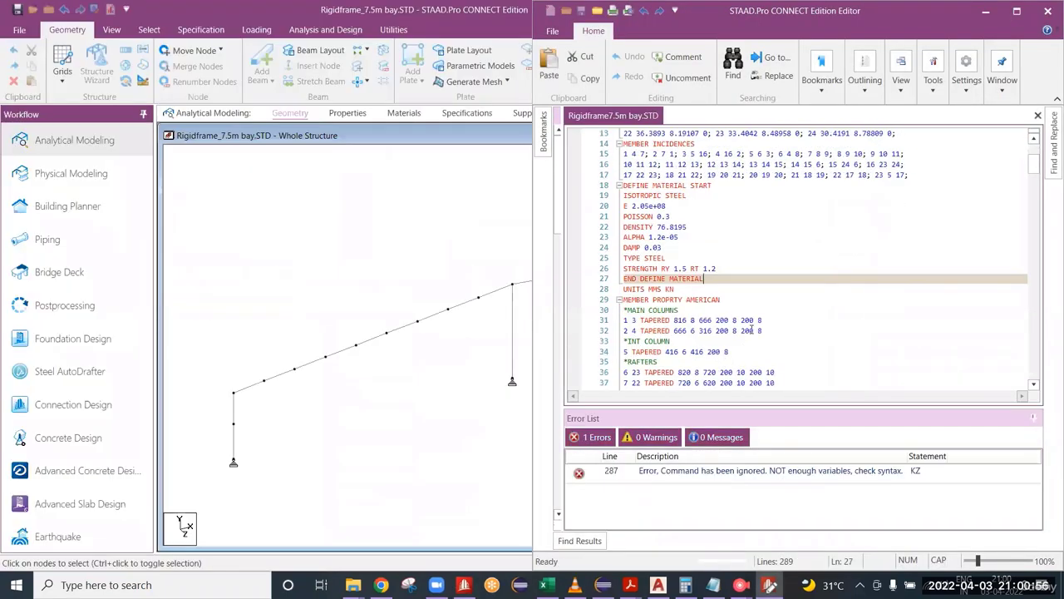
pyautogui.click(793, 303)
pyautogui.hotkey('ctrl', 'End')
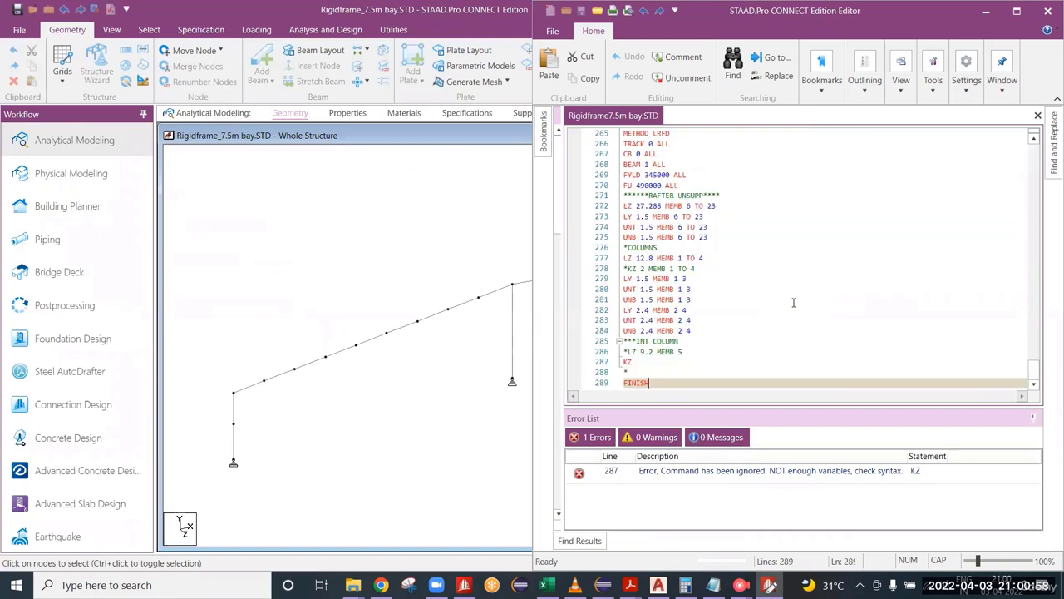
pyautogui.click(665, 360)
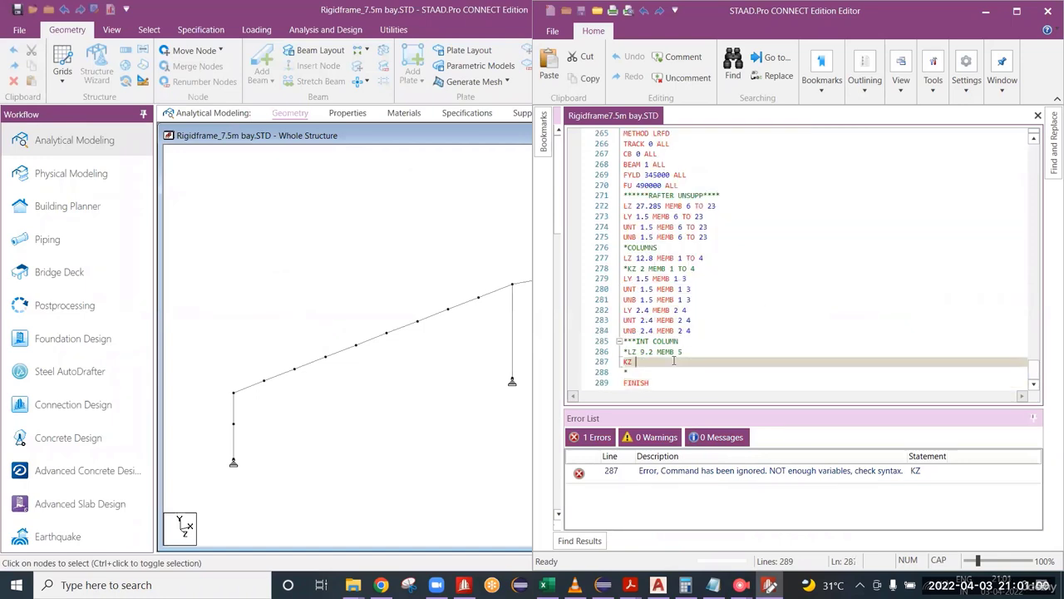
# Step: Examine the whole rigid frame, checking the interior column's end conditions against the unfinished KZ line
pyautogui.scroll(1, 525, 368)
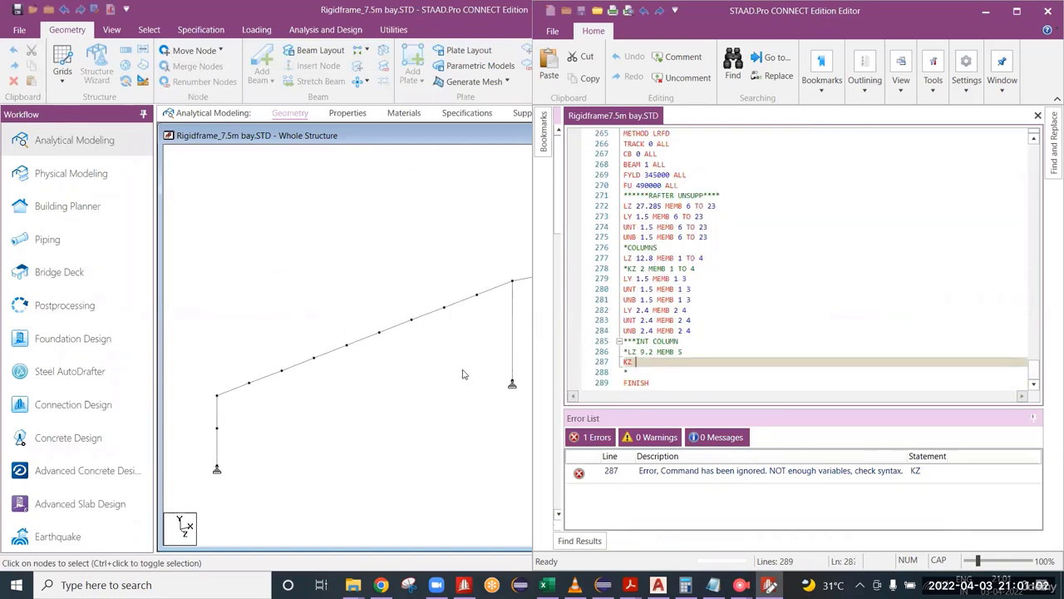
pyautogui.moveTo(464, 371); pyautogui.dragTo(444, 407, button='middle')
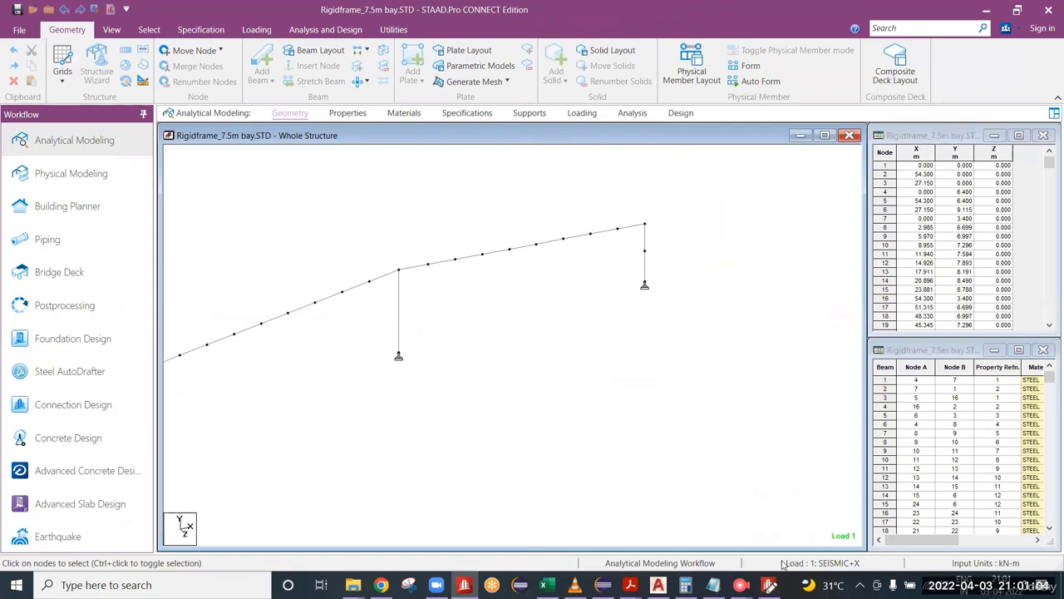
pyautogui.click(769, 585)
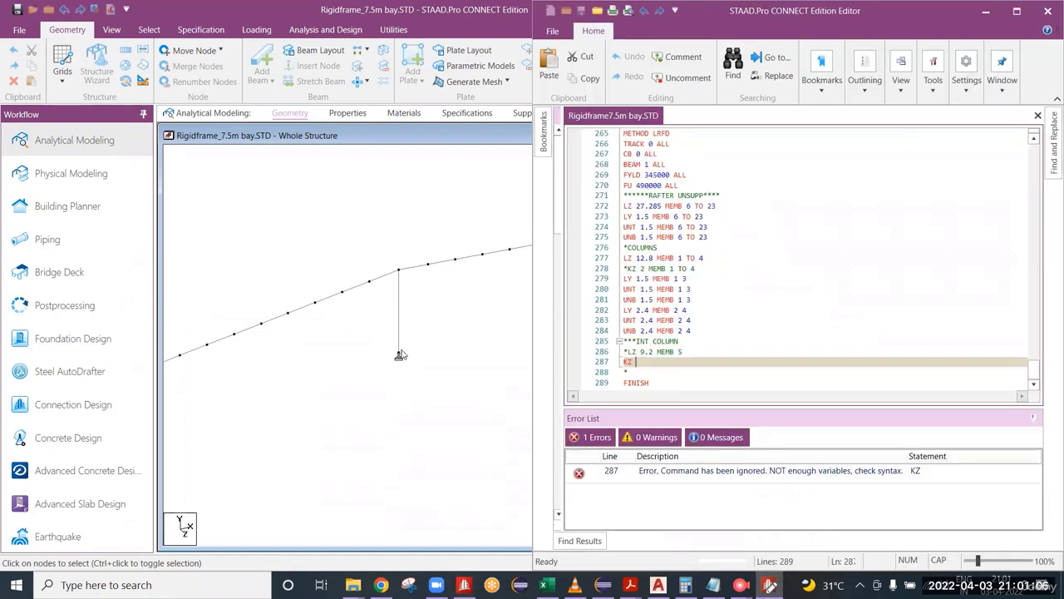
pyautogui.scroll(2, 408, 284)
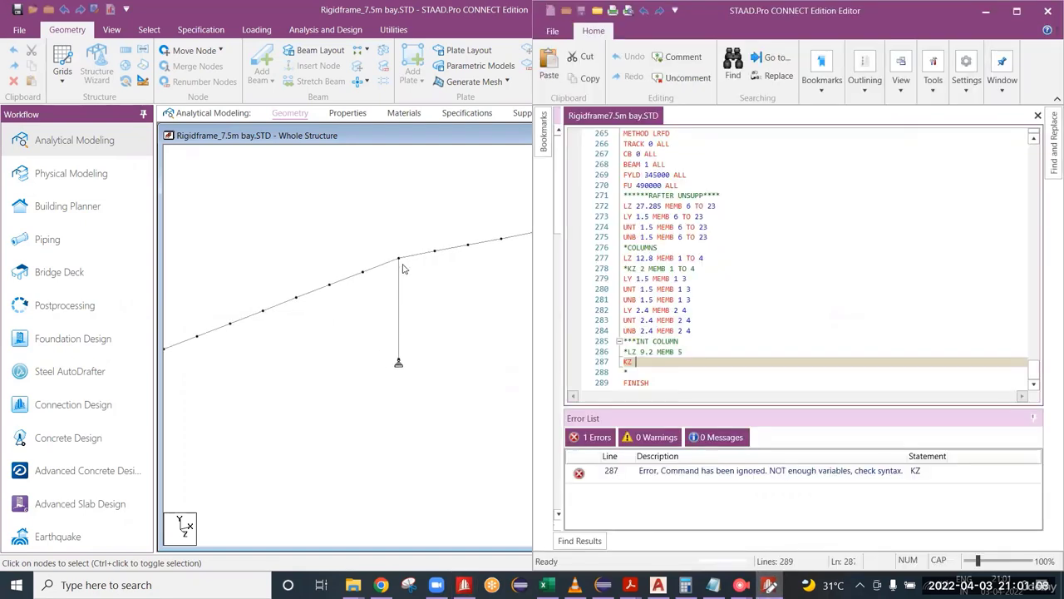
pyautogui.click(408, 321)
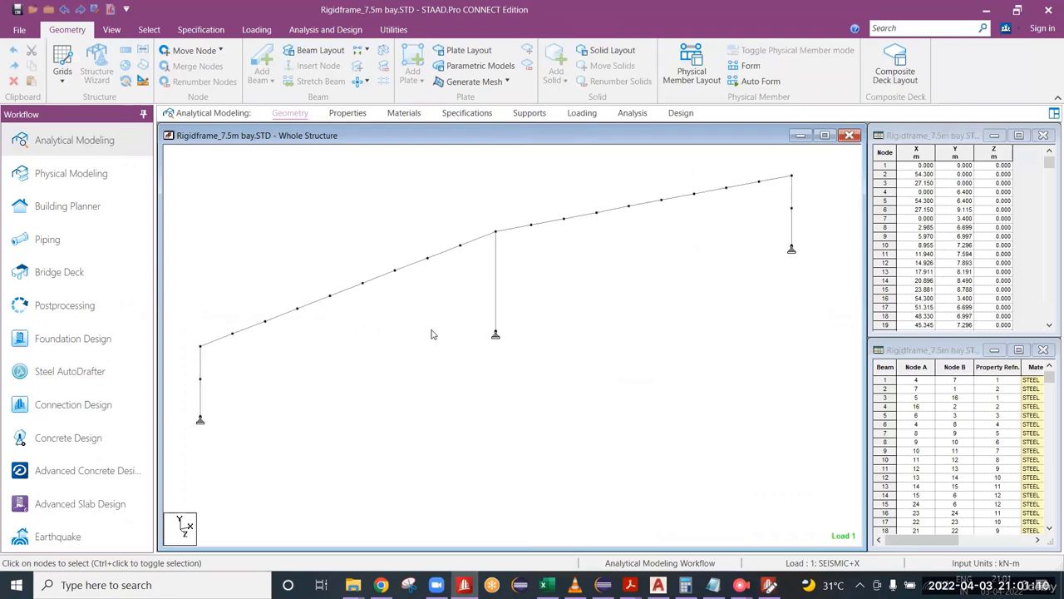
pyautogui.click(769, 586)
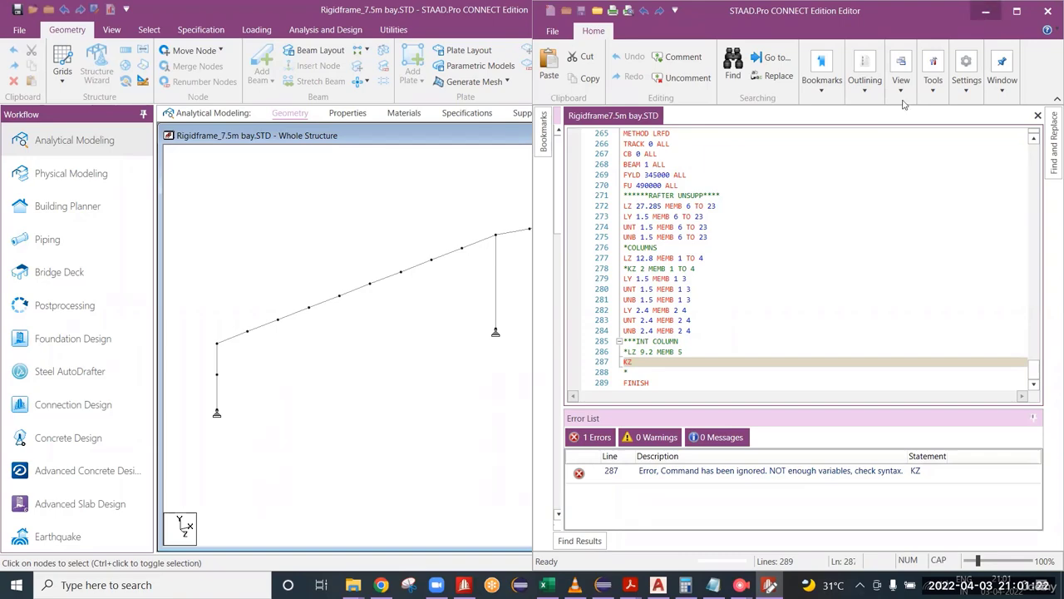
pyautogui.click(985, 11)
pyautogui.click(770, 586)
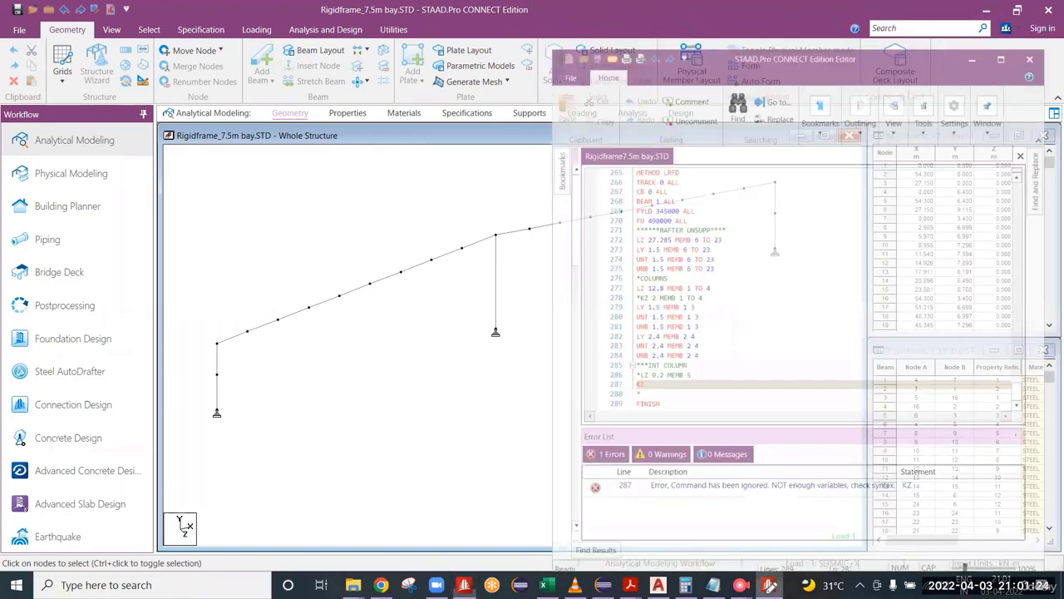
pyautogui.click(770, 586)
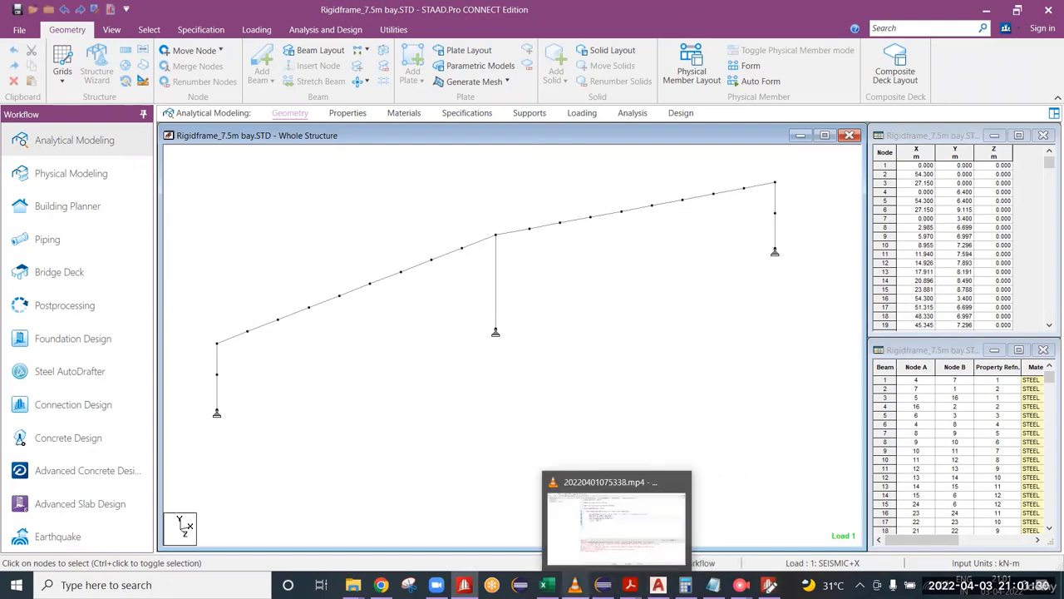
# Step: Switch to the ANSI-AISC 360-10 PDF in Adobe Acrobat Reader and compare the effective length factor table's buckled shapes (c) and (d)
pyautogui.moveTo(658, 587)
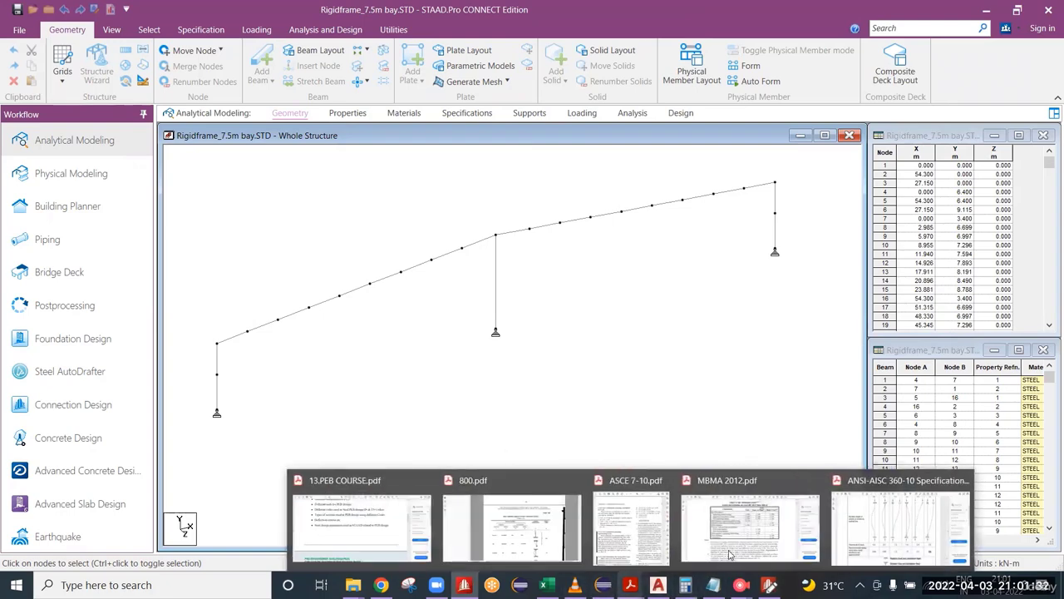
pyautogui.click(981, 509)
pyautogui.moveTo(598, 240); pyautogui.dragTo(595, 303)
pyautogui.moveTo(584, 223); pyautogui.dragTo(572, 338)
pyautogui.moveTo(599, 161); pyautogui.dragTo(608, 271)
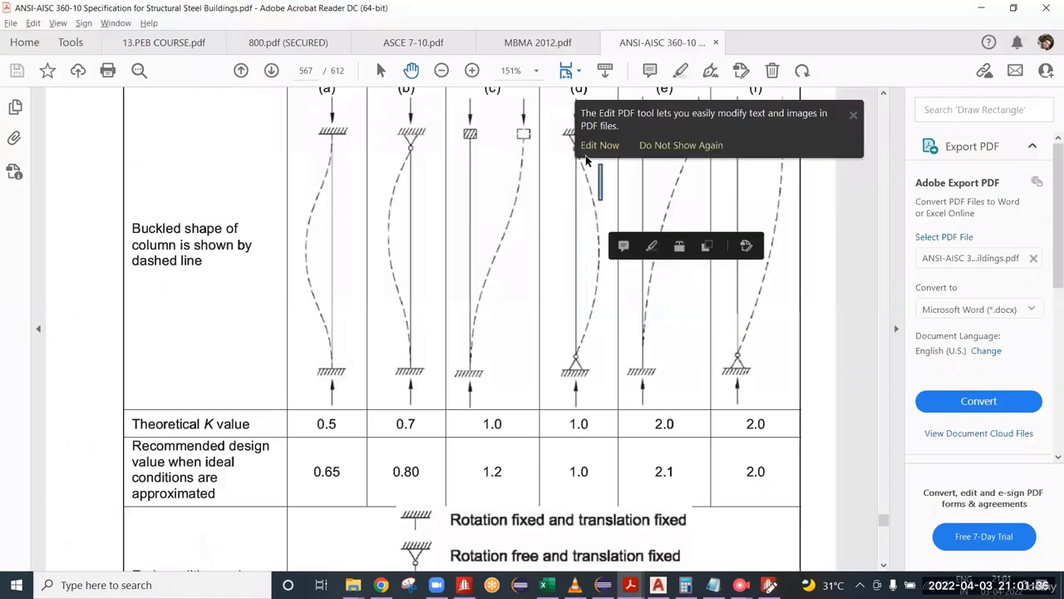
pyautogui.click(567, 171)
pyautogui.click(499, 178)
pyautogui.click(529, 228)
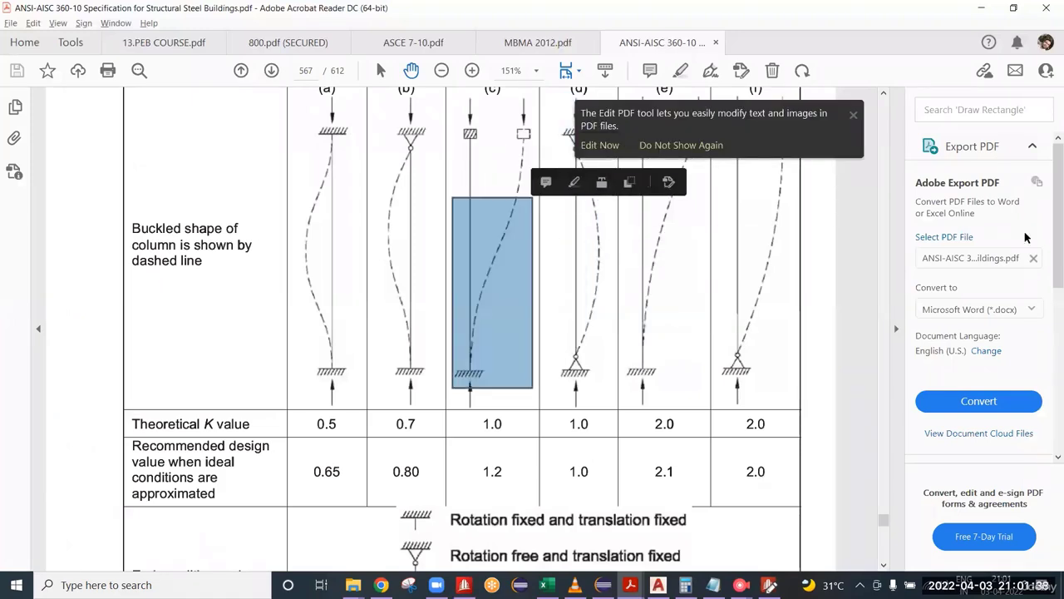
pyautogui.click(854, 117)
pyautogui.click(596, 238)
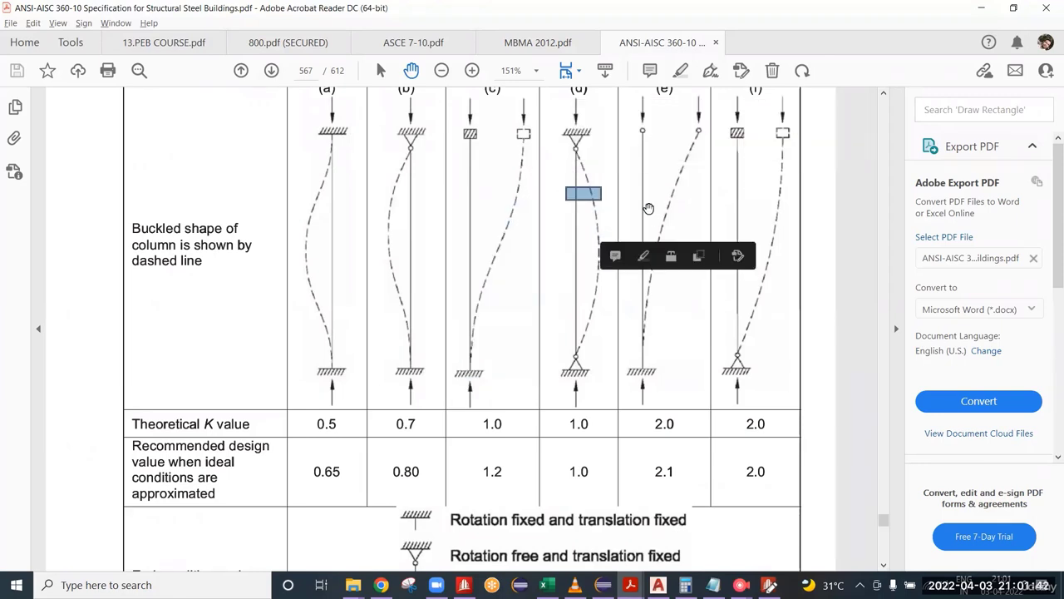
pyautogui.click(646, 209)
pyautogui.click(606, 199)
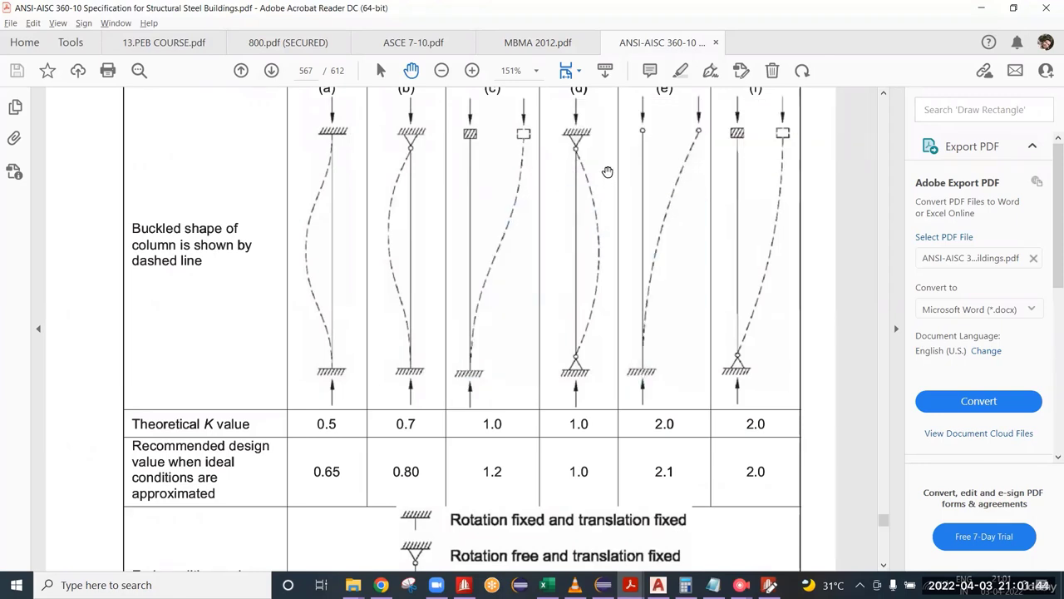
pyautogui.scroll(1, 613, 203)
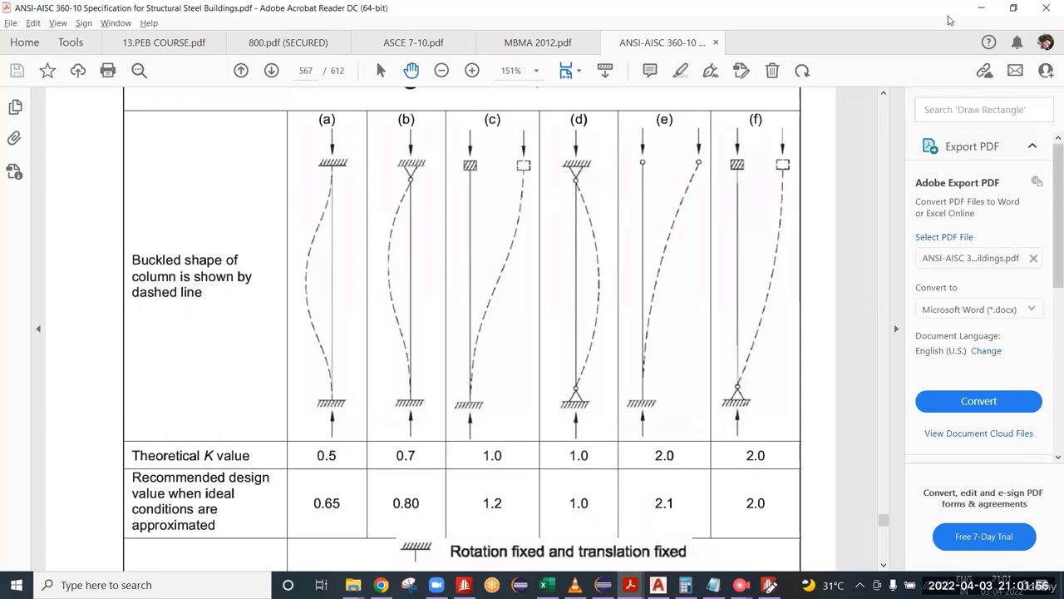
pyautogui.click(981, 8)
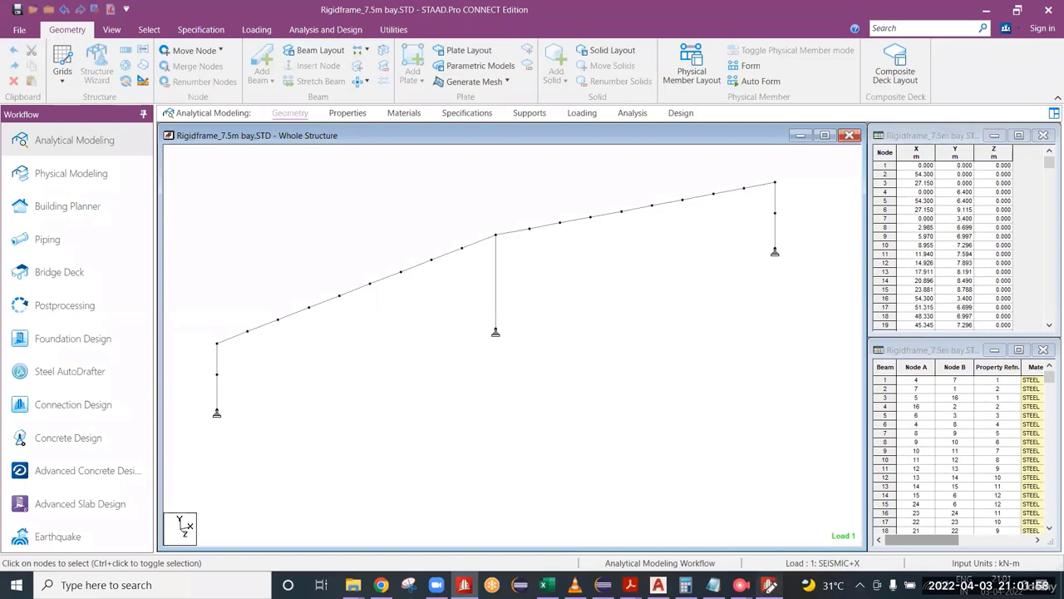
# Step: Complete the interior column line in the STAAD.Pro input file as KZ 1 MEMB 5, show the frame's beam numbers, and save the file
pyautogui.click(770, 585)
pyautogui.click(640, 366)
pyautogui.write('1')
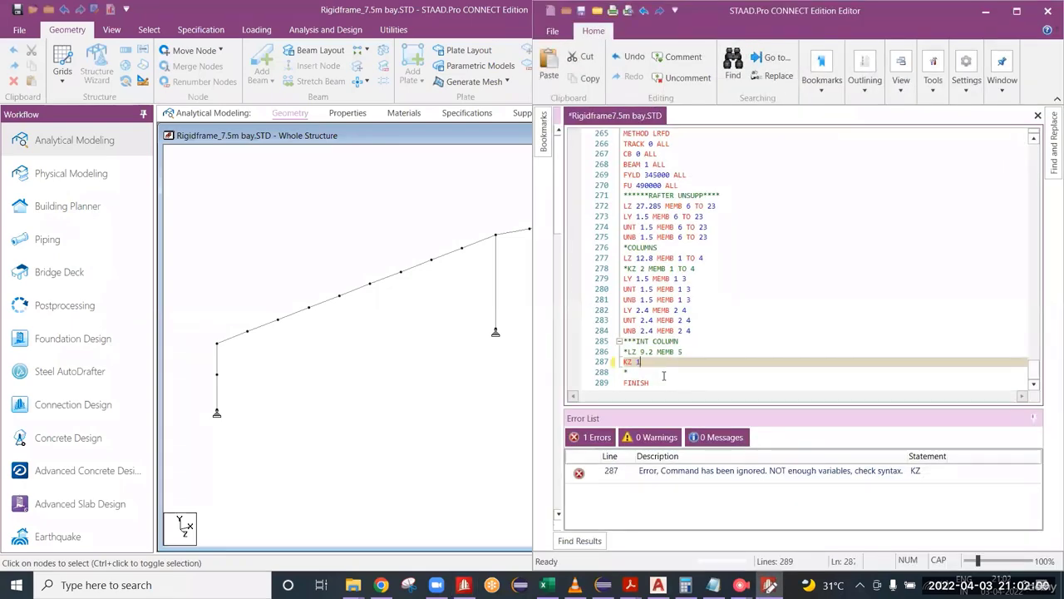
pyautogui.write(' MEMB')
pyautogui.click(345, 347)
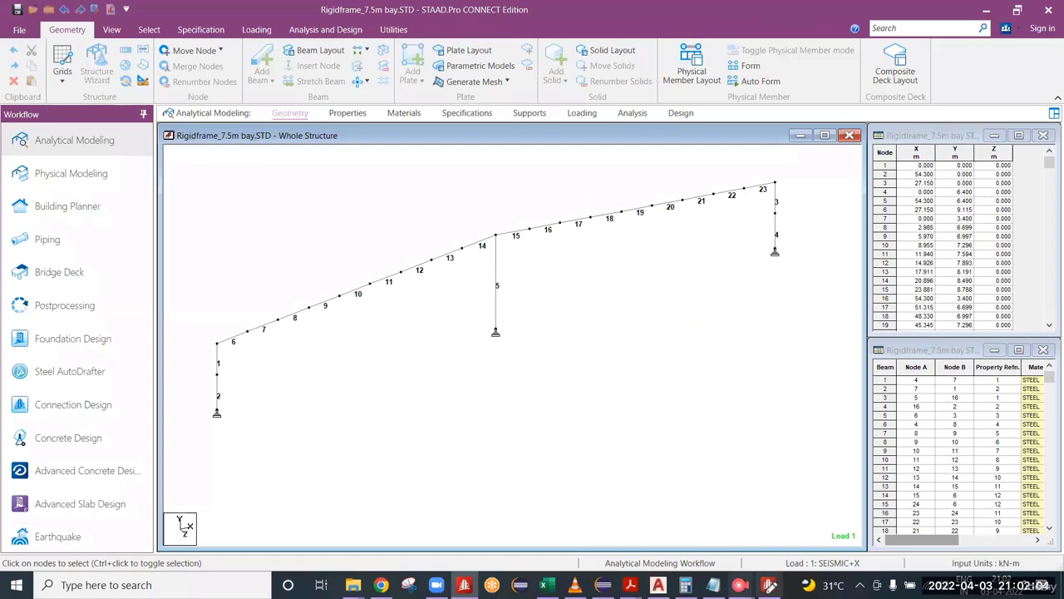
pyautogui.click(770, 585)
pyautogui.write('5')
pyautogui.hotkey('ctrl', 's')
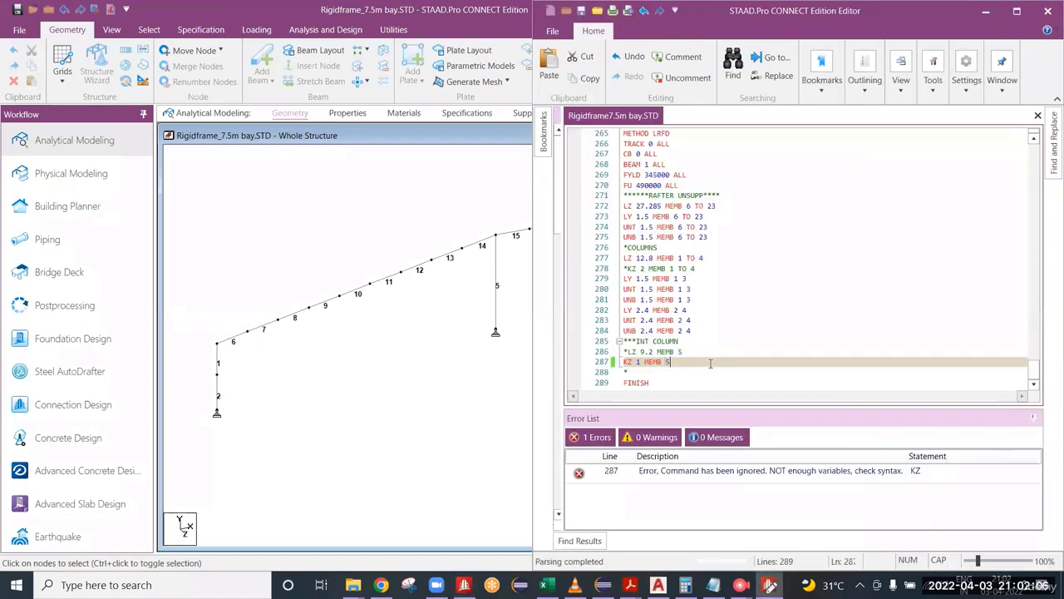
# Step: Comment out the KZ 1 MEMB 5 line in the input file and save the file
pyautogui.keyDown('ctrl'); pyautogui.scroll(2, 711, 363); pyautogui.keyUp('ctrl')
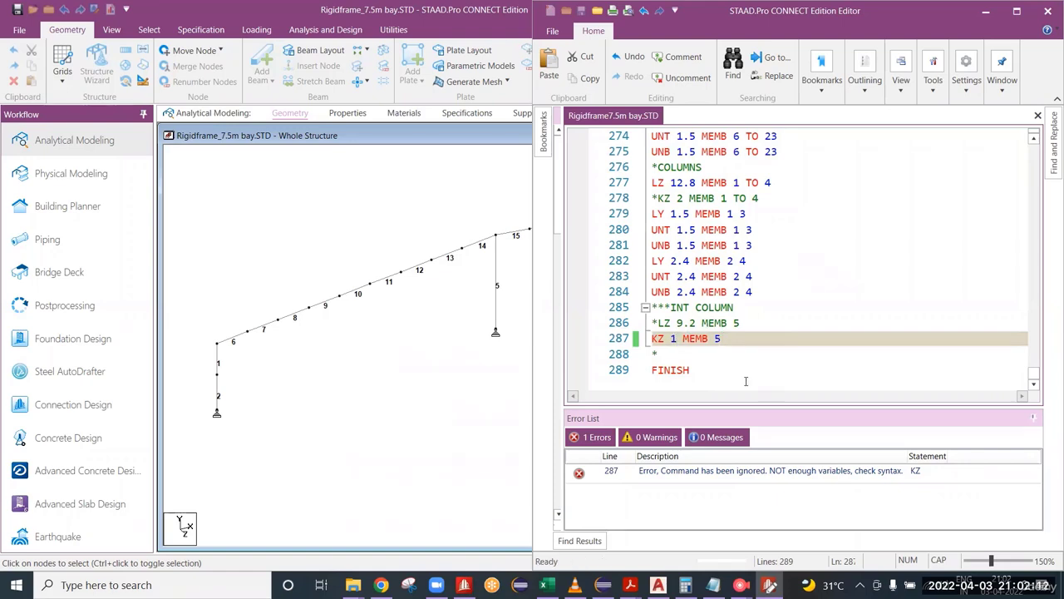
pyautogui.hotkey('ctrl', 'k')
pyautogui.hotkey('ctrl', 'c')
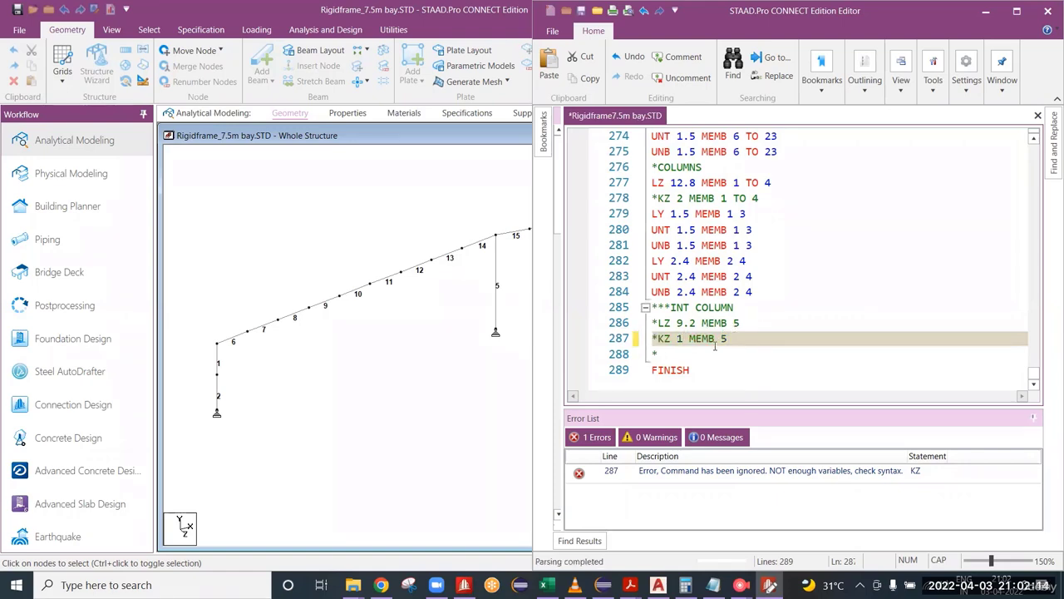
pyautogui.hotkey('ctrl', 's')
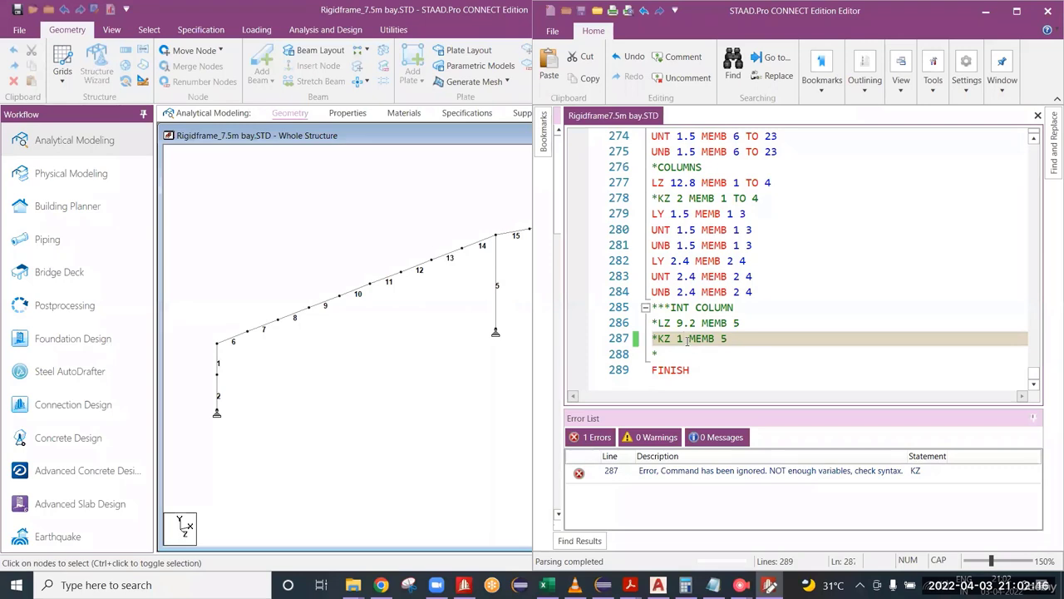
# Step: Review the commented-out LZ 9.2 and KZ 1 lines for member 5 against the interior column in the frame
pyautogui.doubleClick(681, 338)
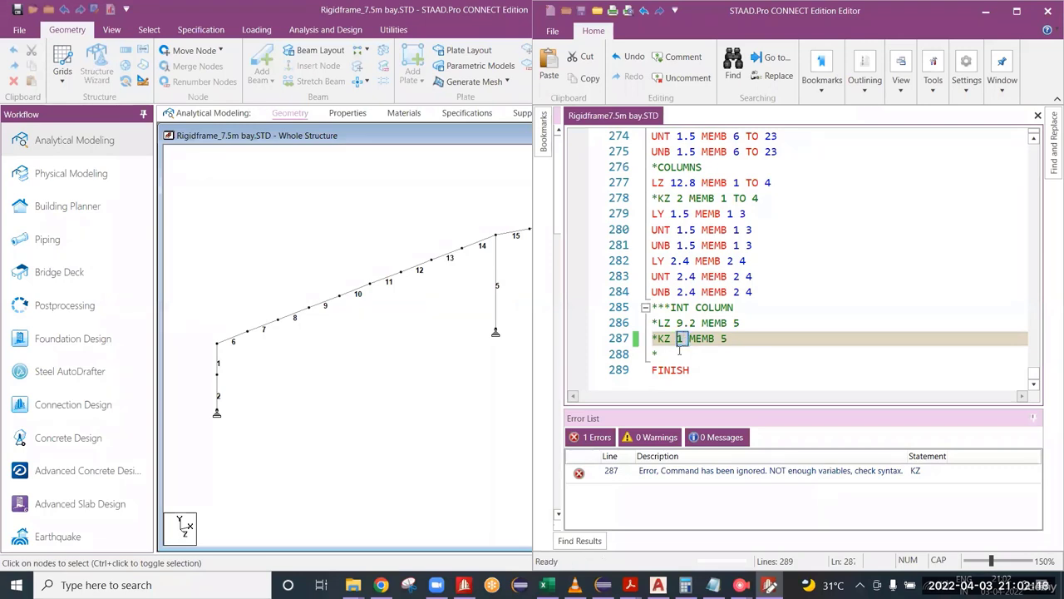
pyautogui.doubleClick(681, 339)
pyautogui.moveTo(732, 339); pyautogui.dragTo(663, 324)
pyautogui.click(696, 346)
pyautogui.click(690, 324)
pyautogui.click(691, 341)
pyautogui.click(700, 322)
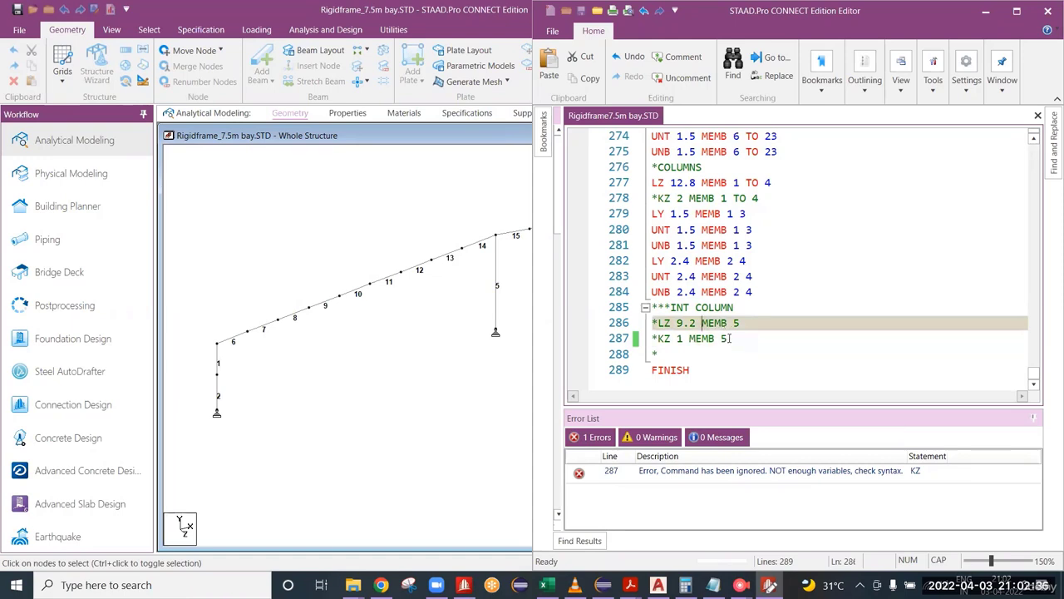
pyautogui.moveTo(730, 338); pyautogui.dragTo(653, 322)
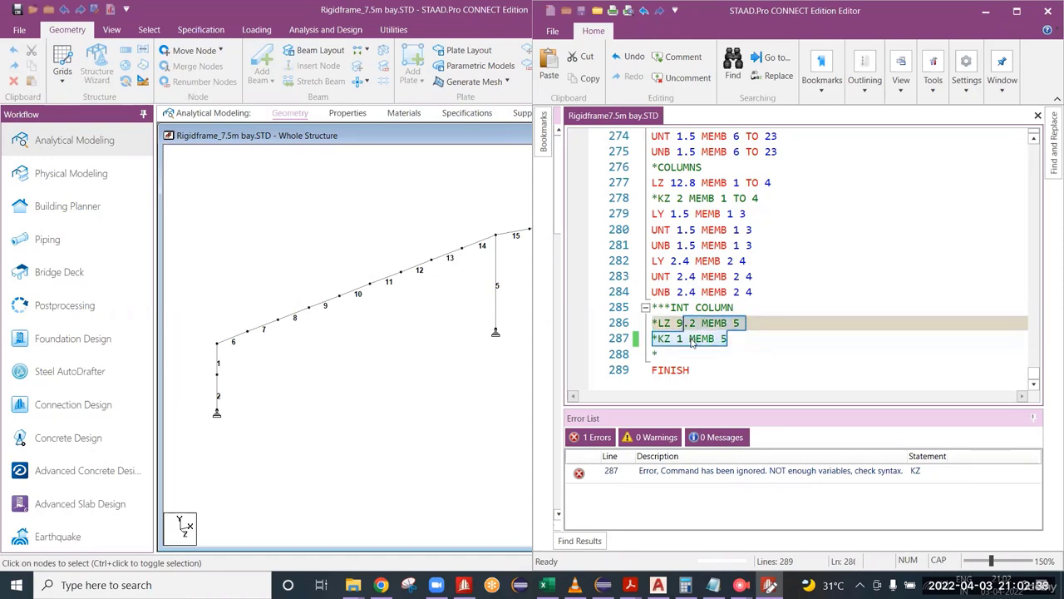
pyautogui.click(733, 338)
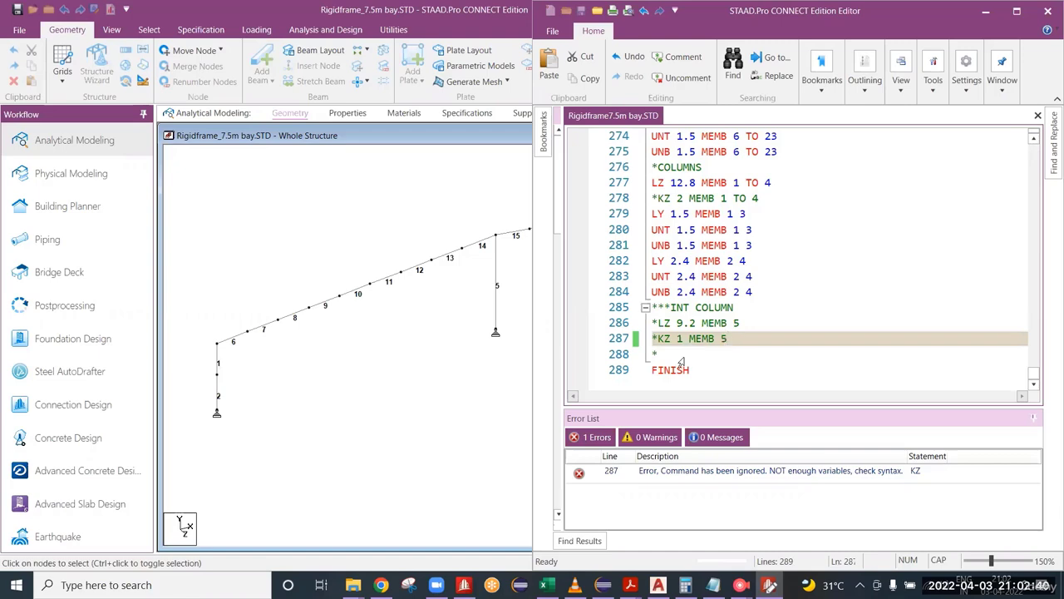
pyautogui.scroll(1, 510, 326)
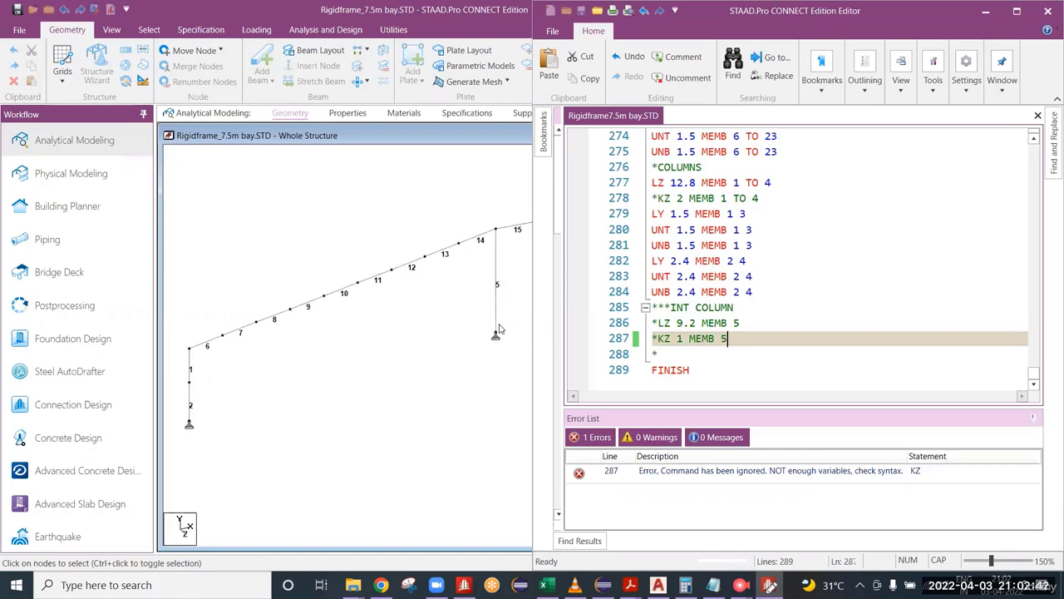
pyautogui.scroll(1, 510, 276)
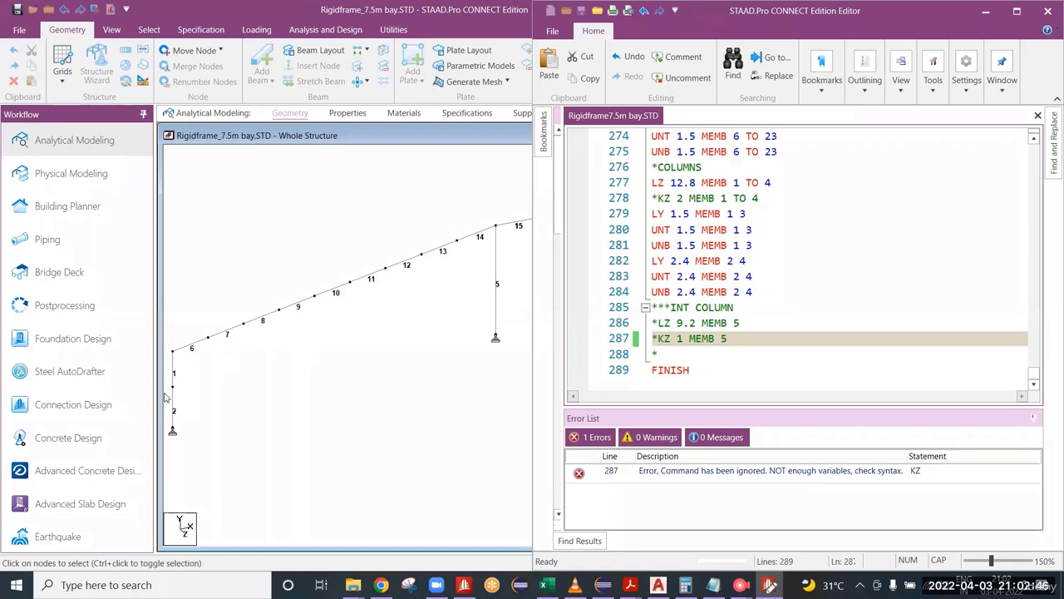
# Step: Switch to the rigid frame model and check the interior column's geometry details (member 5)
pyautogui.scroll(-2, 286, 363)
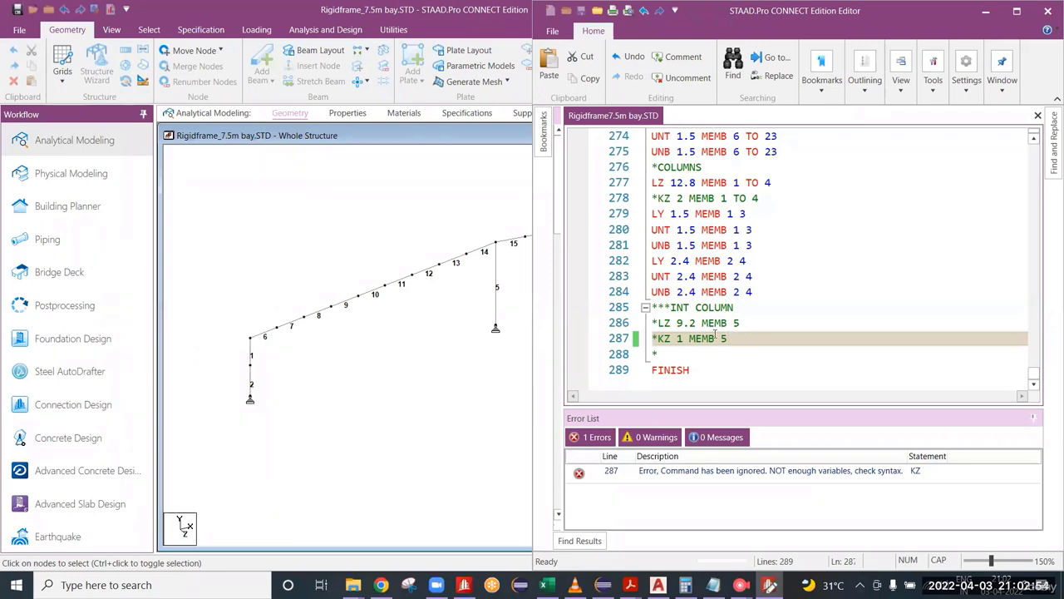
pyautogui.scroll(1, 509, 271)
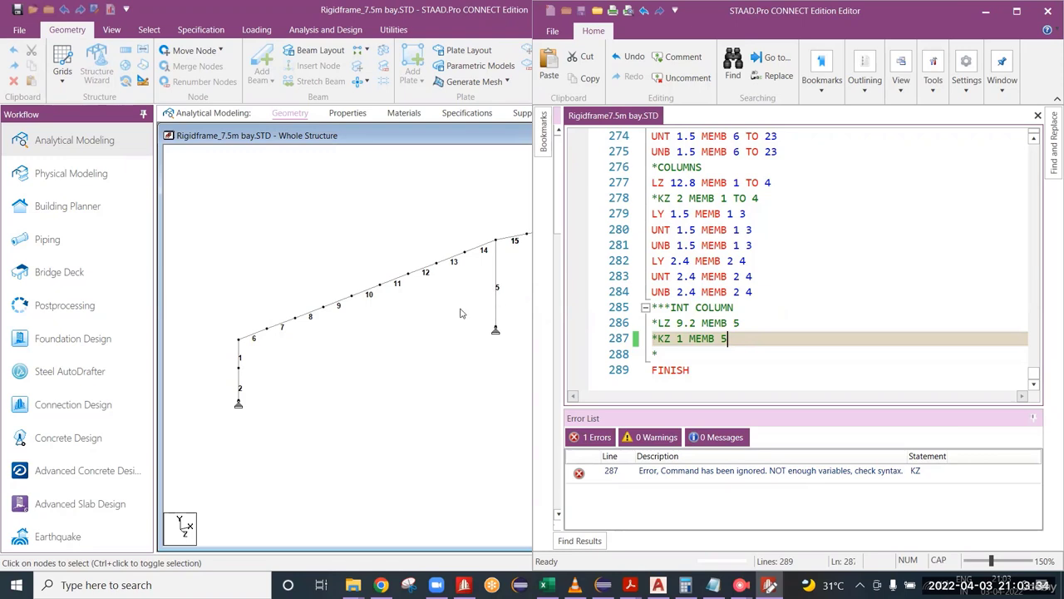
pyautogui.moveTo(462, 313); pyautogui.dragTo(558, 304, button='middle')
pyautogui.scroll(5, 275, 352)
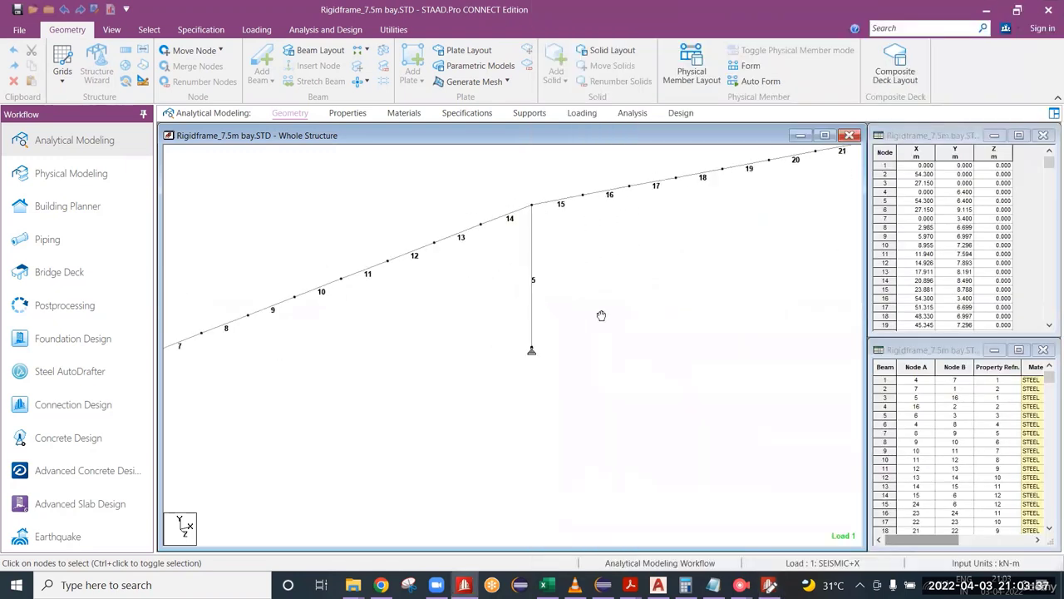
pyautogui.doubleClick(530, 293)
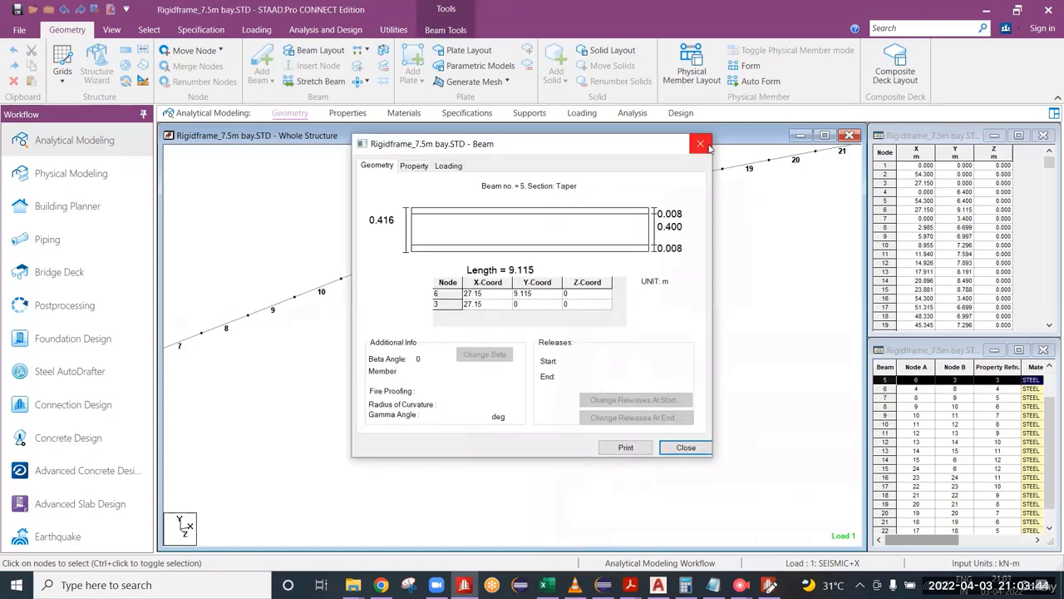
pyautogui.click(701, 145)
pyautogui.click(542, 301)
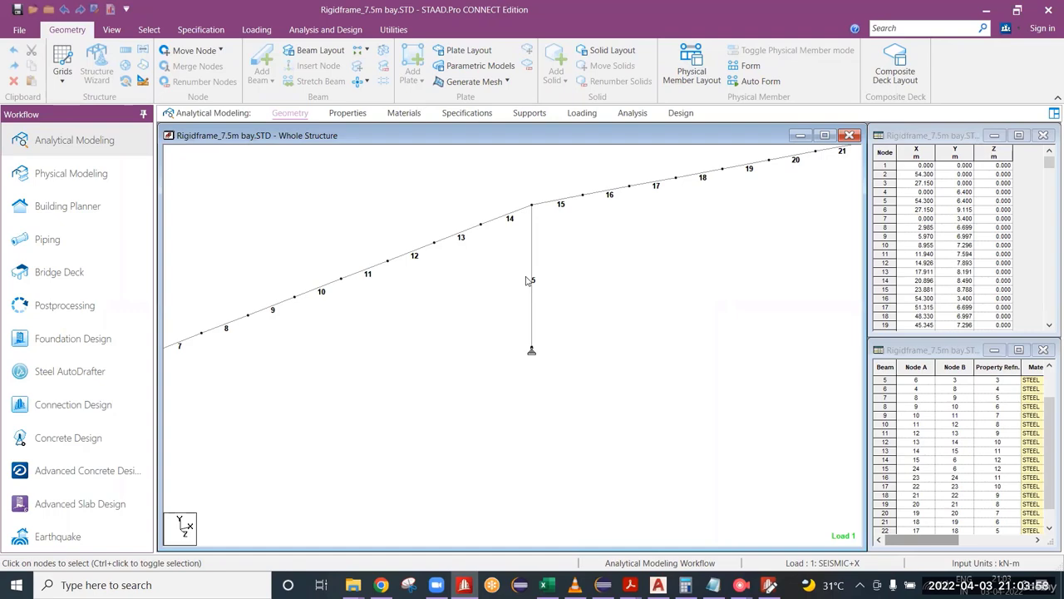
# Step: Add the line LY 9.2 MEMB 5 below the commented-out KZ line for the interior column in the input file
pyautogui.click(767, 583)
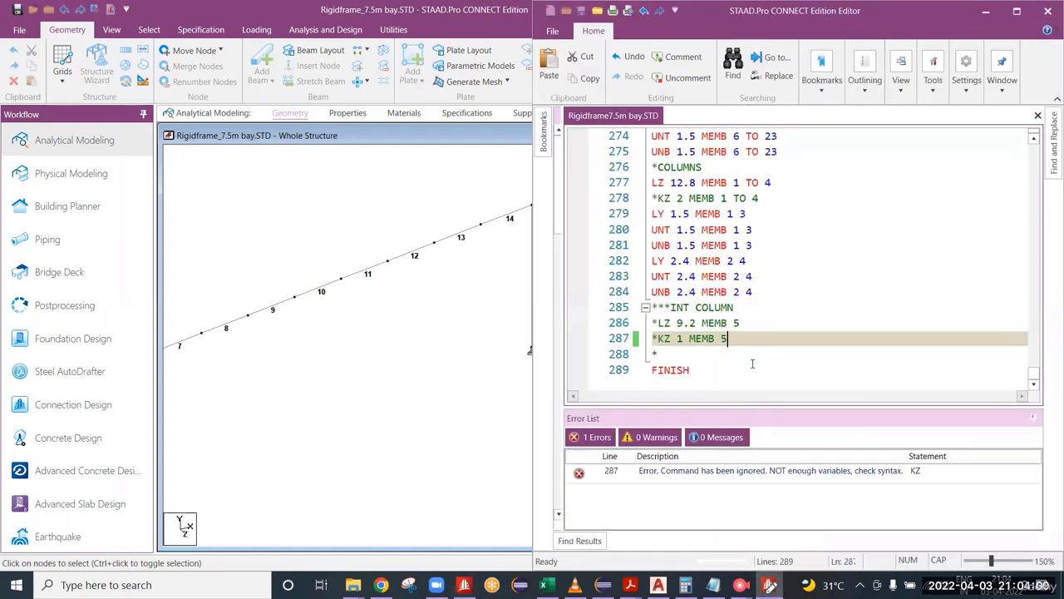
pyautogui.press('Return')
pyautogui.write('LY')
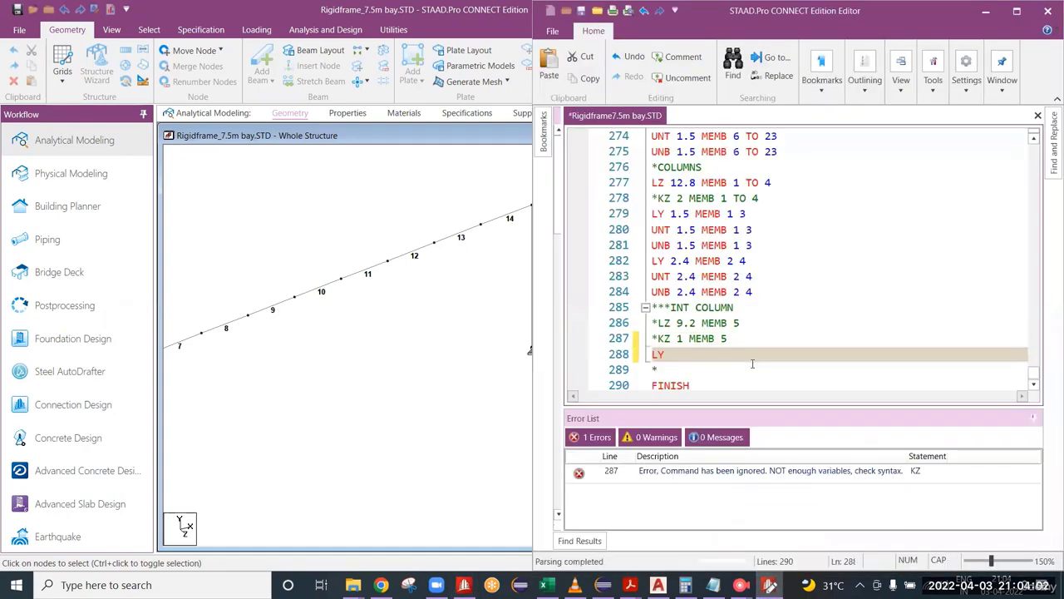
pyautogui.write(' 9.2 MEMB')
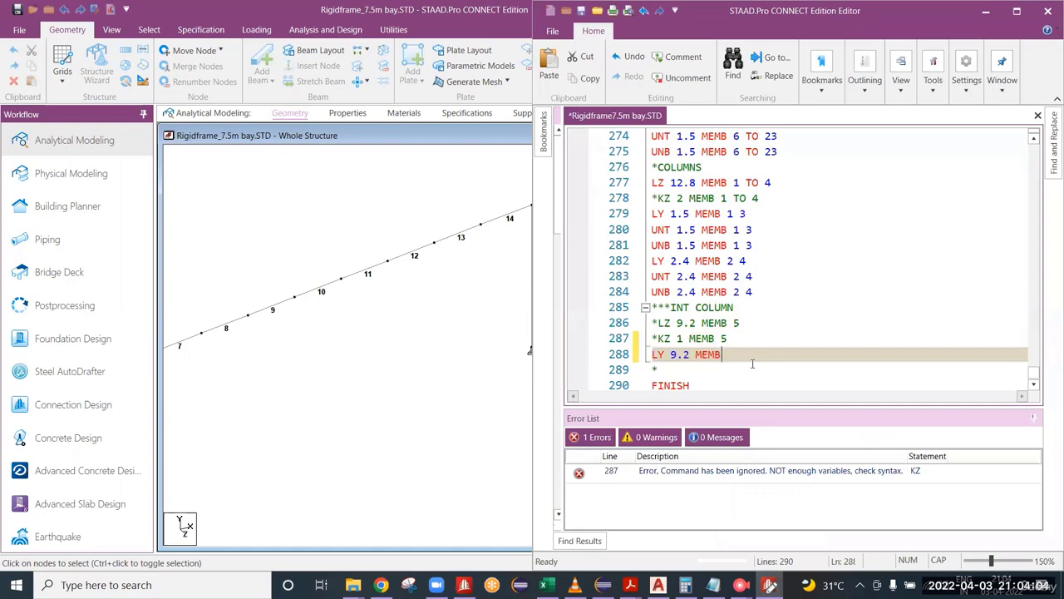
pyautogui.write(' 5')
pyautogui.moveTo(470, 314); pyautogui.dragTo(369, 334, button='middle')
pyautogui.click(769, 586)
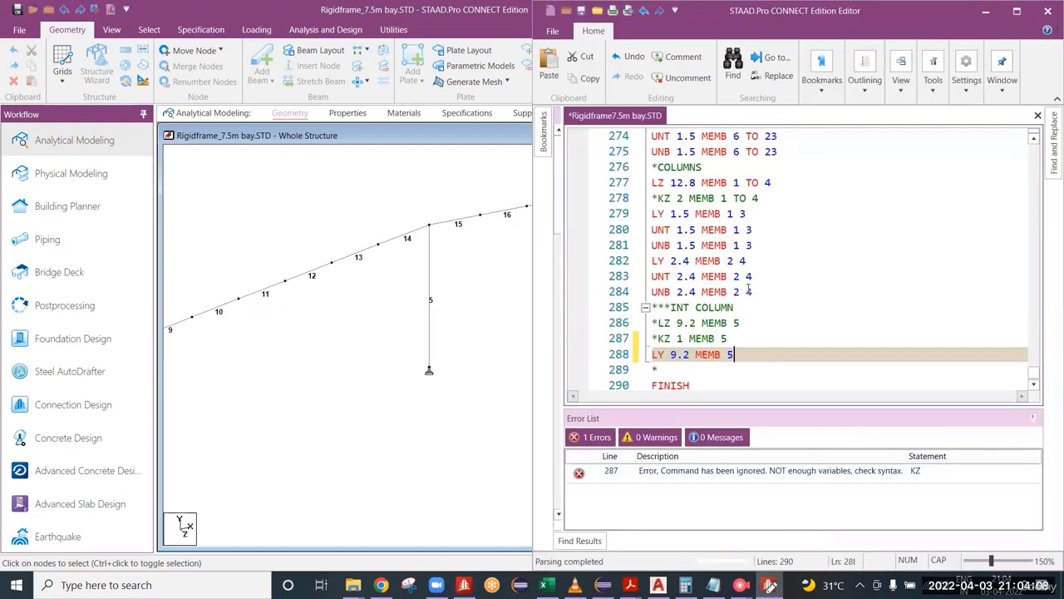
# Step: Change the interior column's LY value to 4.1 for member 5 and save the input file
pyautogui.moveTo(734, 354); pyautogui.dragTo(670, 354)
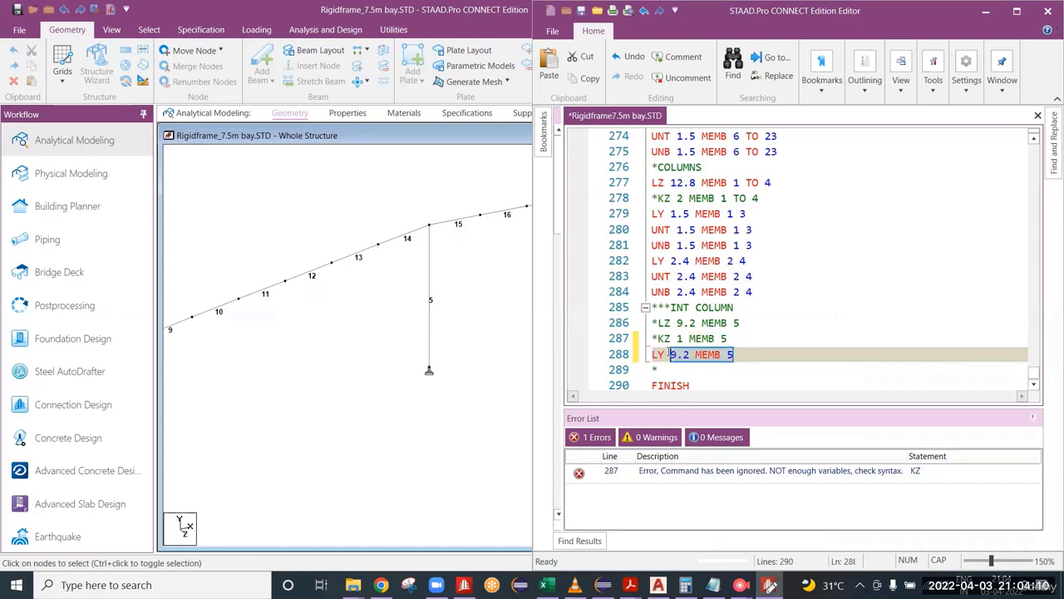
pyautogui.click(692, 357)
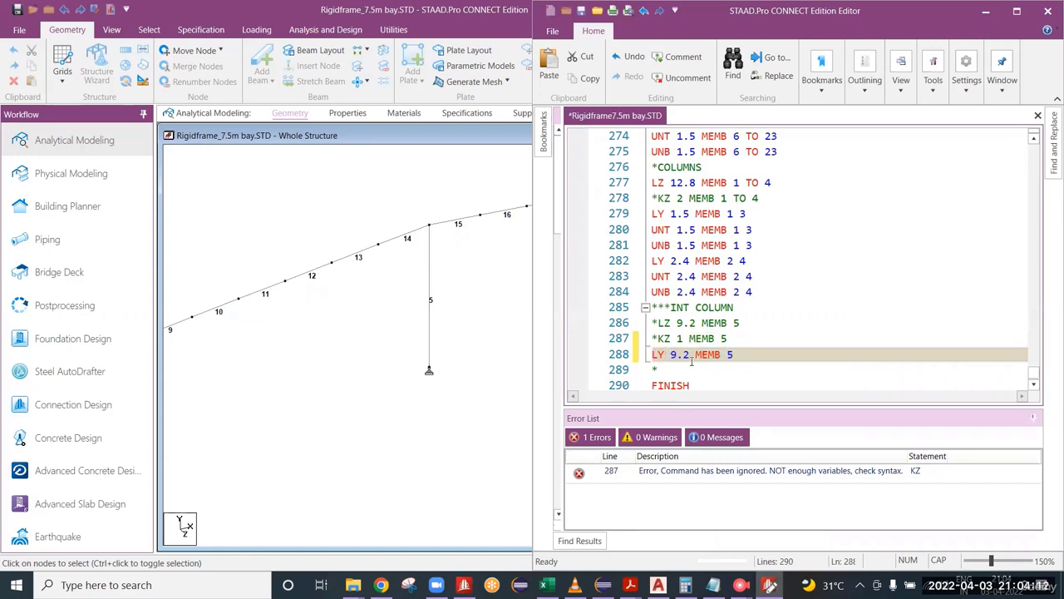
pyautogui.doubleClick(679, 354)
pyautogui.click(741, 354)
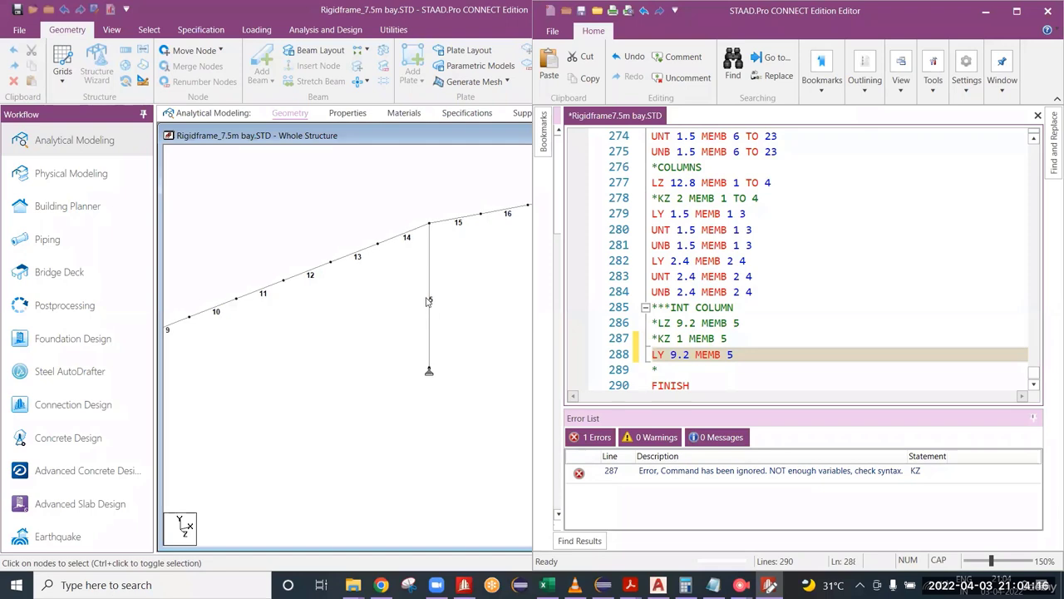
pyautogui.doubleClick(677, 354)
pyautogui.write('4.1')
pyautogui.moveTo(740, 354); pyautogui.dragTo(653, 356)
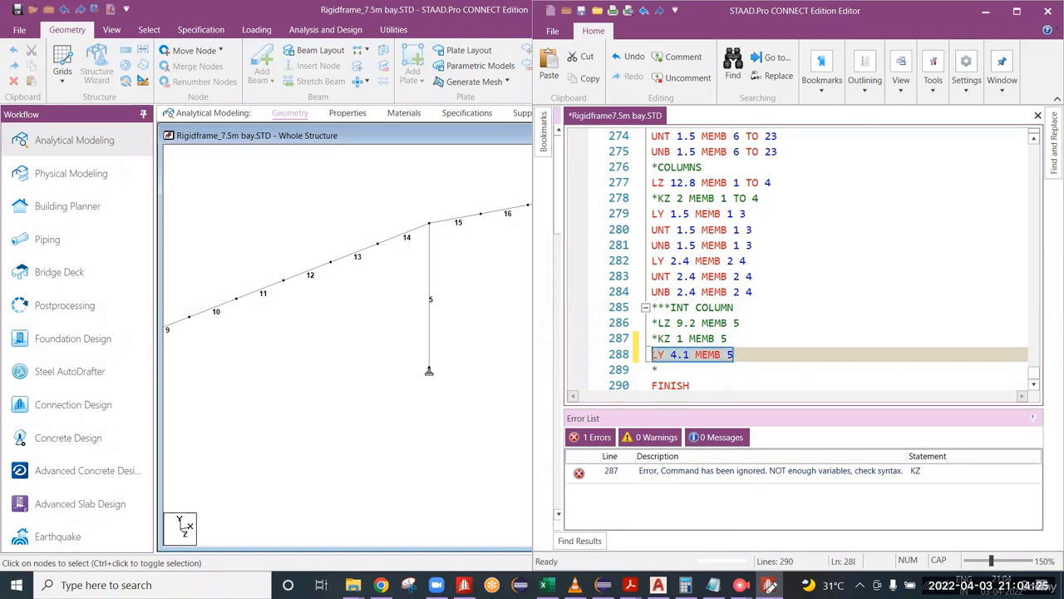
pyautogui.click(741, 350)
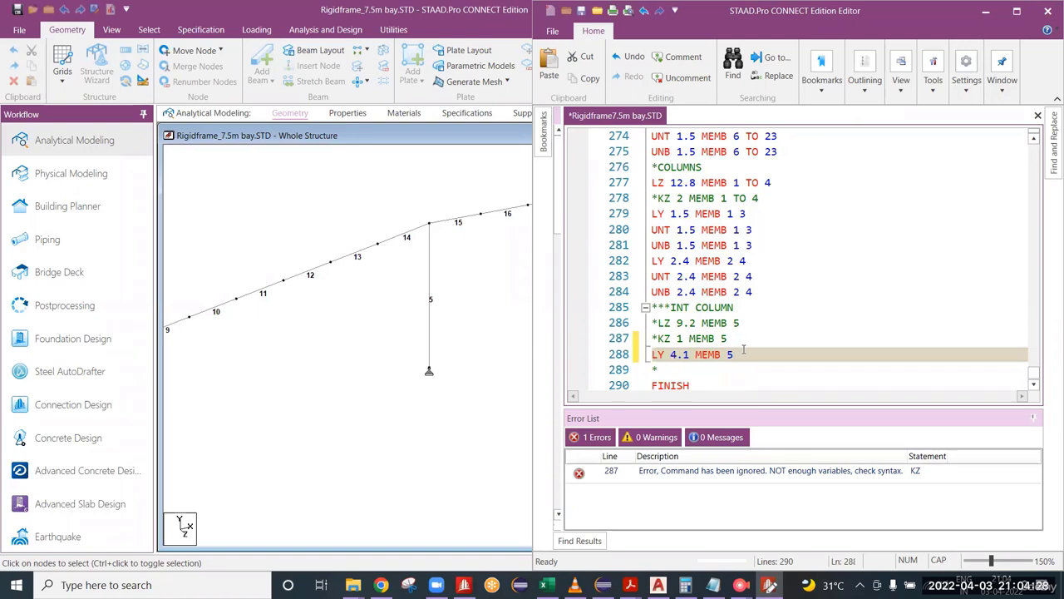
pyautogui.hotkey('ctrl', 's')
# Step: Delete the LY 4.1 MEMB 5 line from the interior column block and save the input file
pyautogui.moveTo(743, 352); pyautogui.dragTo(649, 358)
pyautogui.press('BackSpace')
pyautogui.press('BackSpace')
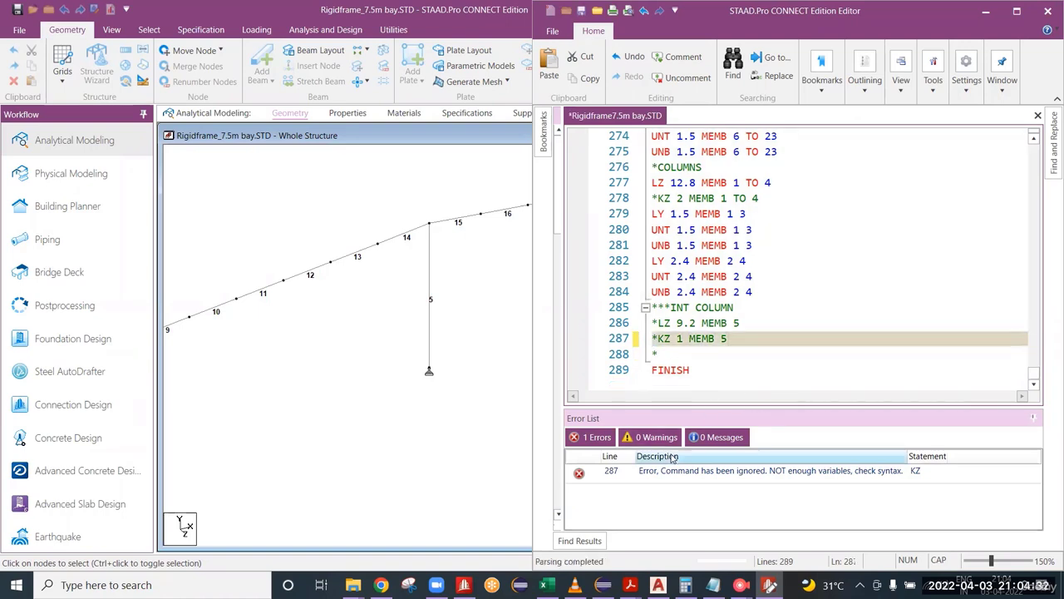
pyautogui.hotkey('ctrl', 's')
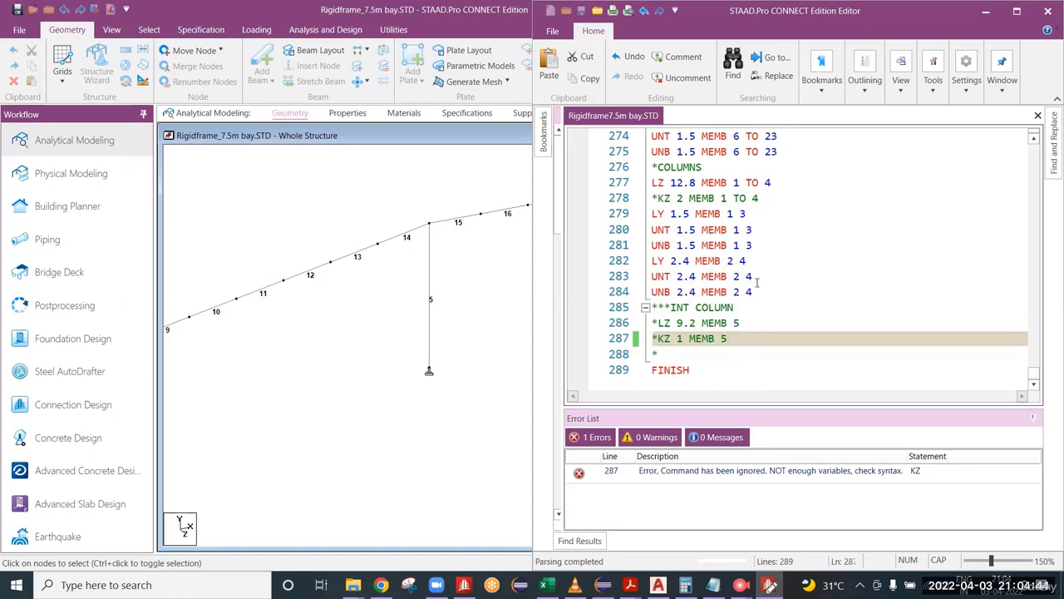
# Step: Switch to the frame model and inspect the section properties of rafter beam 12
pyautogui.scroll(2, 758, 287)
pyautogui.scroll(-2, 775, 320)
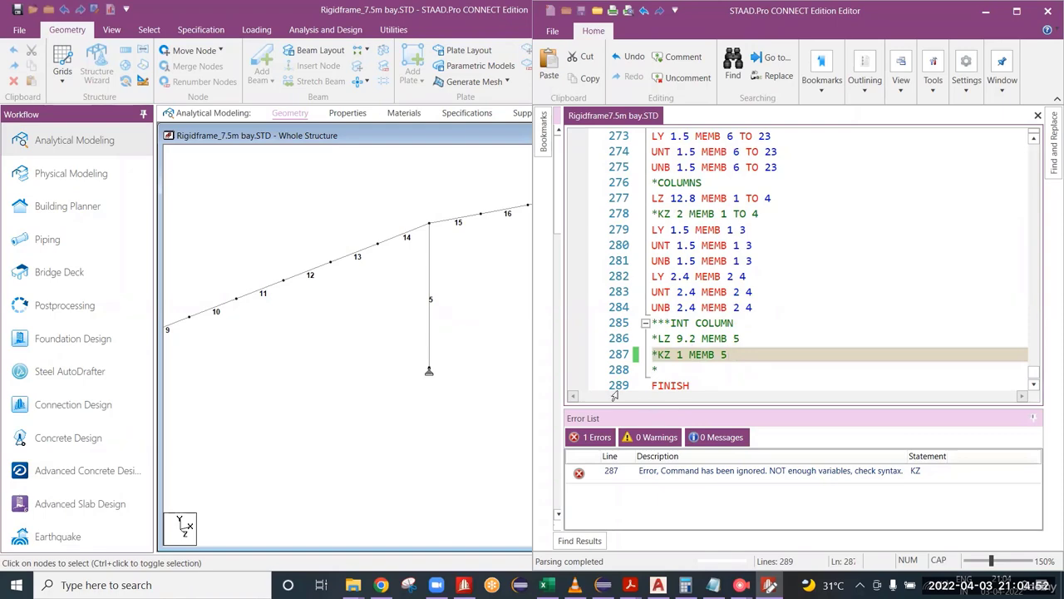
pyautogui.click(304, 281)
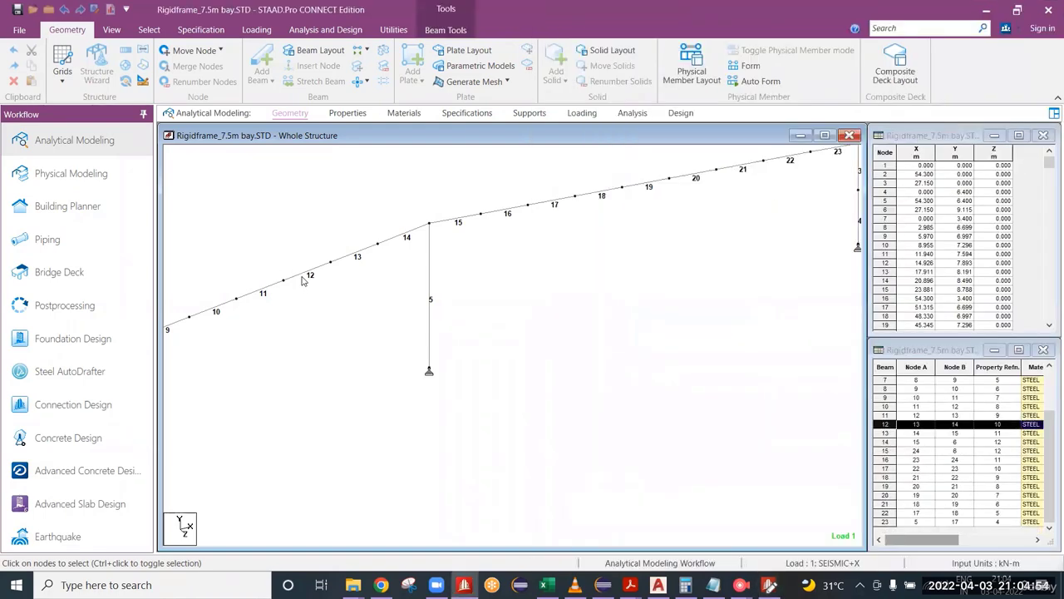
pyautogui.doubleClick(304, 281)
pyautogui.click(415, 166)
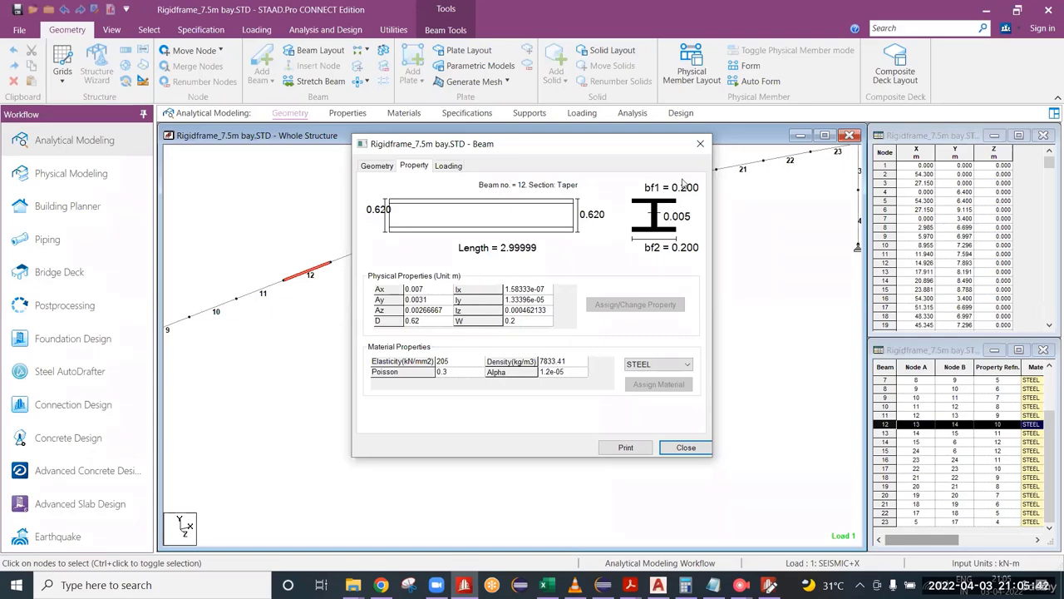
# Step: Close the beam 12 properties, return to the input file and set LY to 3 for column members 1 and 3
pyautogui.click(700, 143)
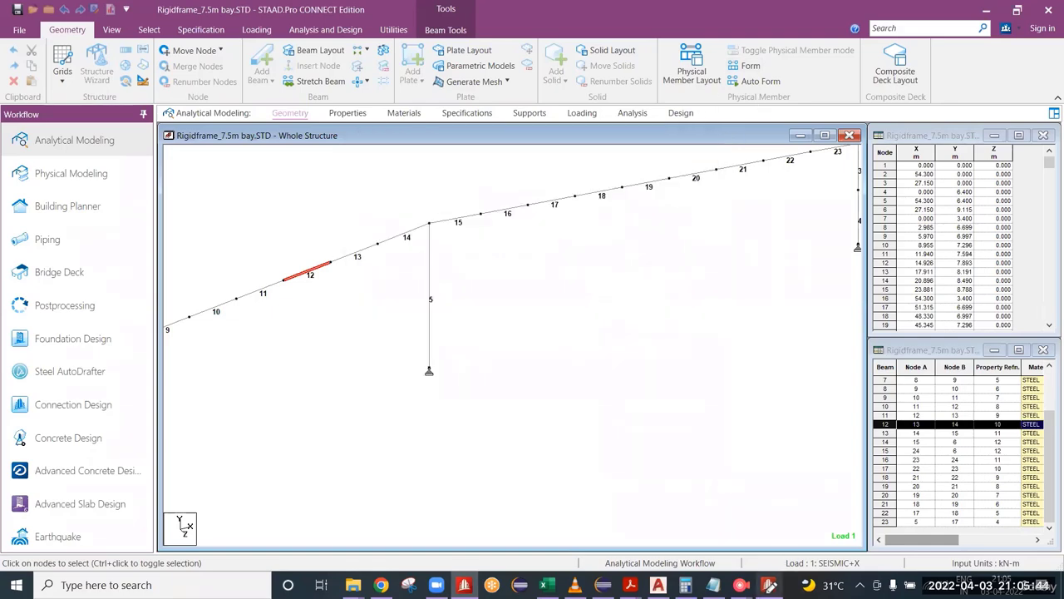
pyautogui.click(769, 585)
pyautogui.click(690, 234)
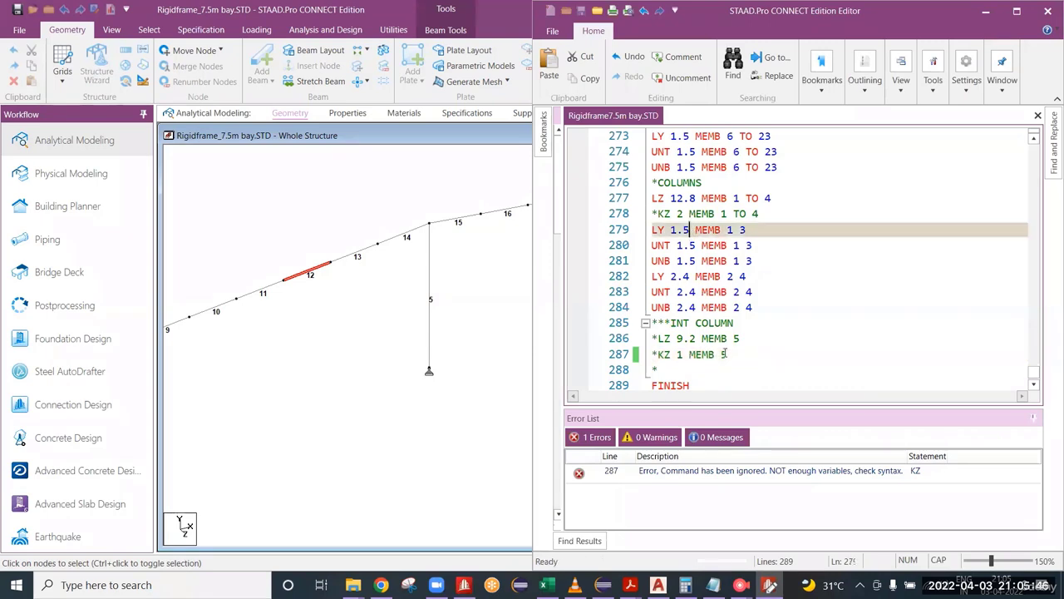
pyautogui.moveTo(696, 246); pyautogui.dragTo(678, 251)
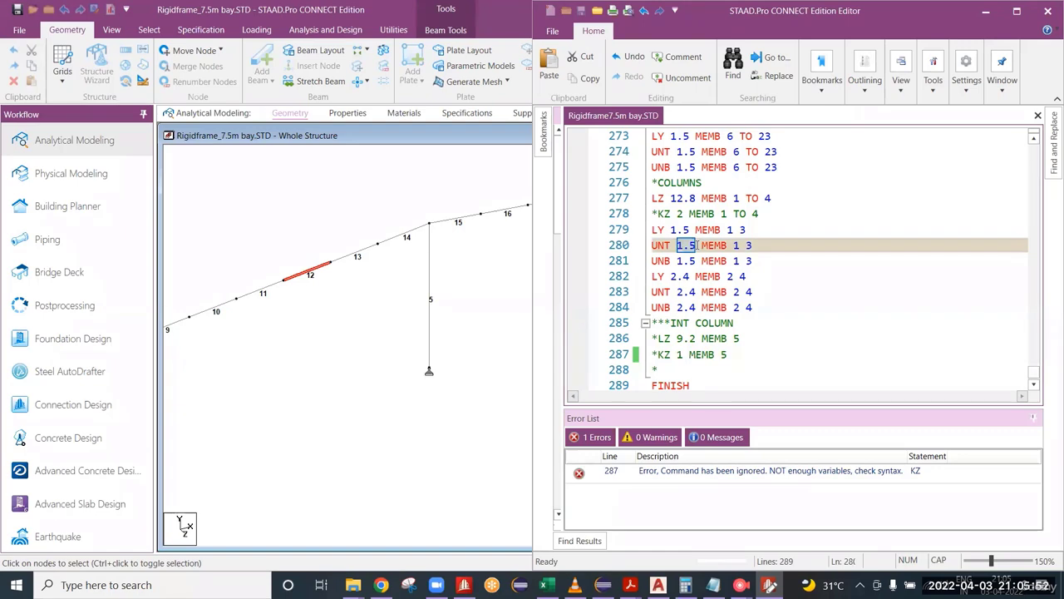
pyautogui.click(693, 229)
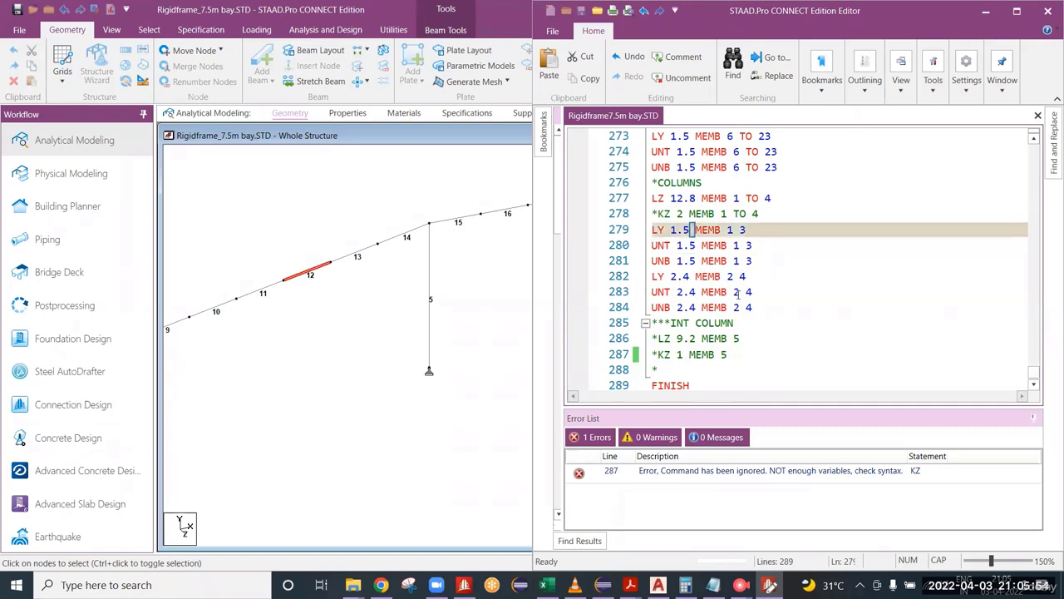
pyautogui.press('BackSpace')
pyautogui.press('BackSpace')
pyautogui.press('BackSpace')
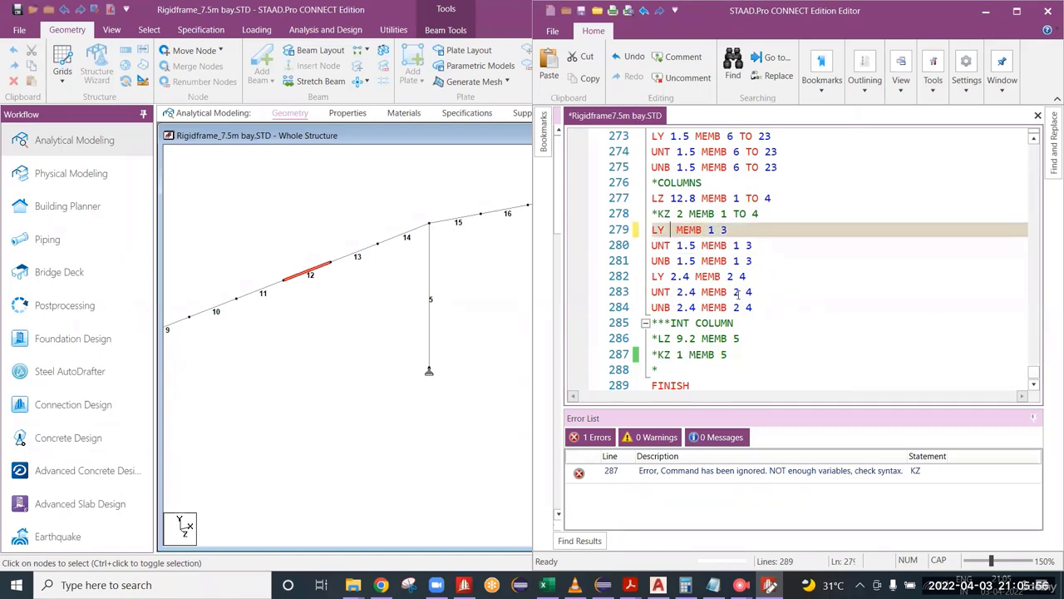
pyautogui.write('3')
# Step: Set UNB to 3 for column members 1 and 3 and save the input file
pyautogui.press('Down')
pyautogui.press('Right')
pyautogui.press('Right')
pyautogui.press('Down')
pyautogui.press('BackSpace')
pyautogui.press('BackSpace')
pyautogui.press('BackSpace')
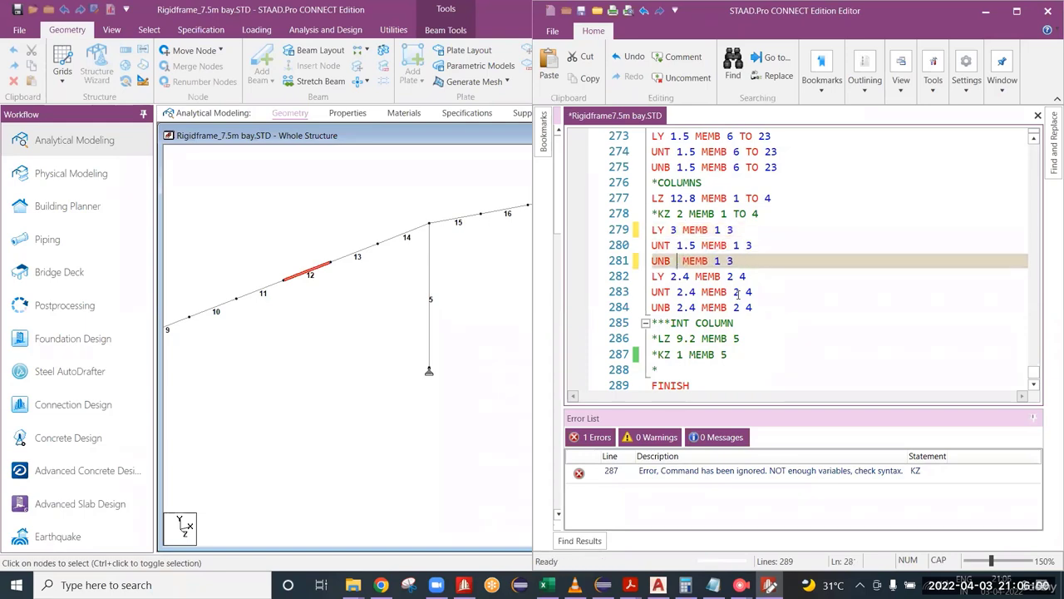
pyautogui.write('3')
pyautogui.hotkey('ctrl', 's')
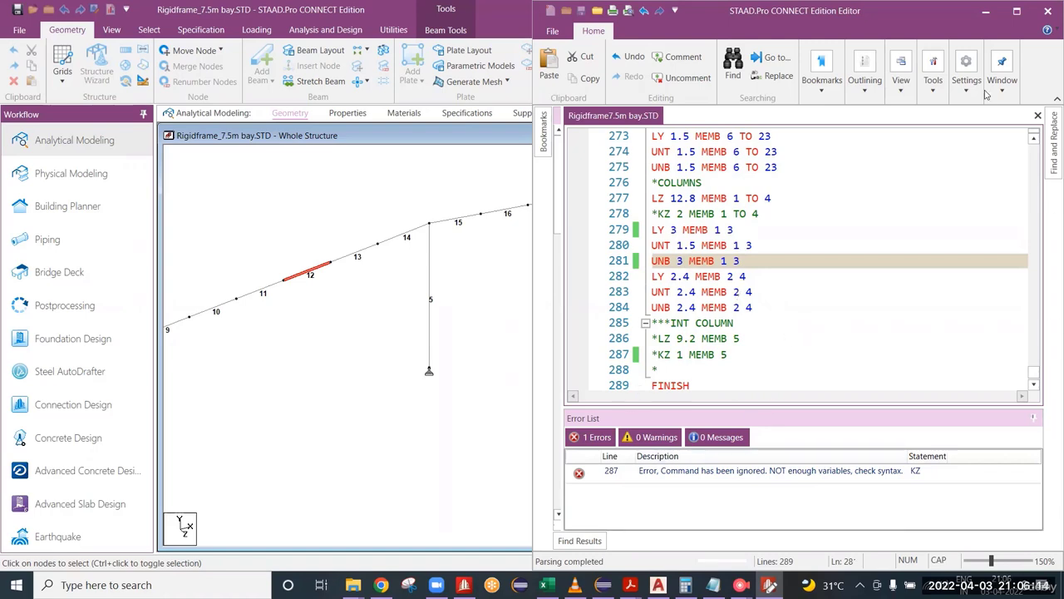
# Step: Switch to the frame model and annotate it with a freehand I-section, two long lines across it and a labelled diagonal brace
pyautogui.click(987, 17)
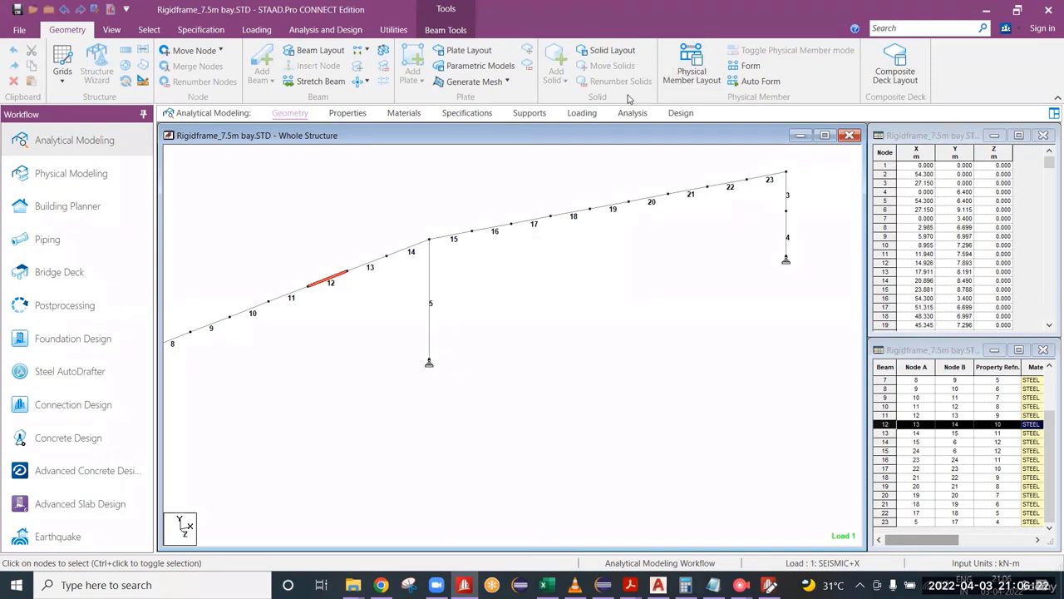
pyautogui.moveTo(645, 291); pyautogui.dragTo(665, 409)
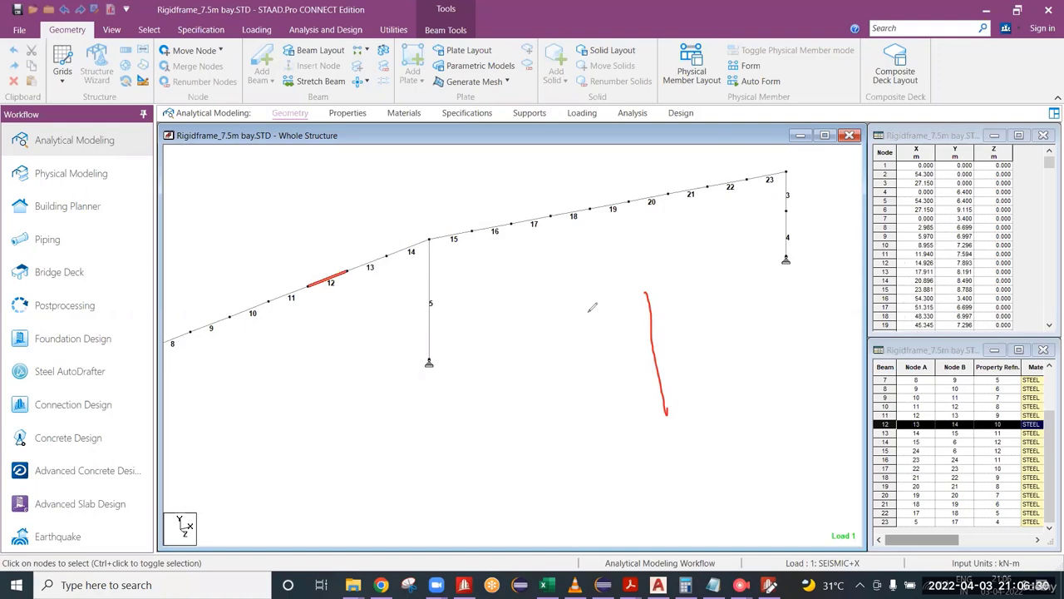
pyautogui.moveTo(583, 304); pyautogui.dragTo(697, 277)
pyautogui.moveTo(601, 434); pyautogui.dragTo(728, 400)
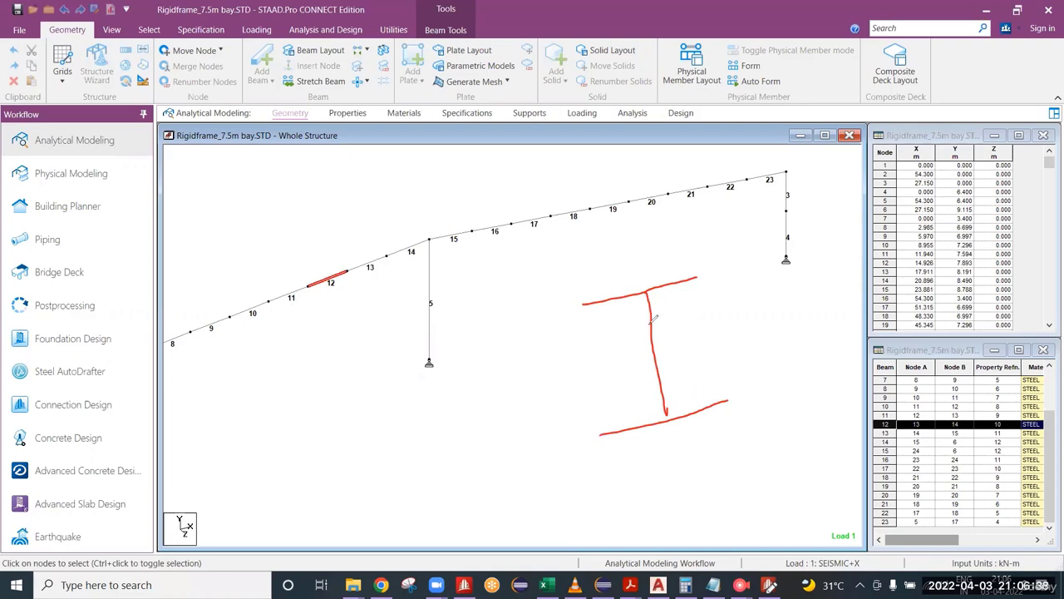
pyautogui.moveTo(449, 329)
pyautogui.mouseDown()
pyautogui.moveTo(715, 281)
pyautogui.moveTo(837, 236)
pyautogui.mouseUp()
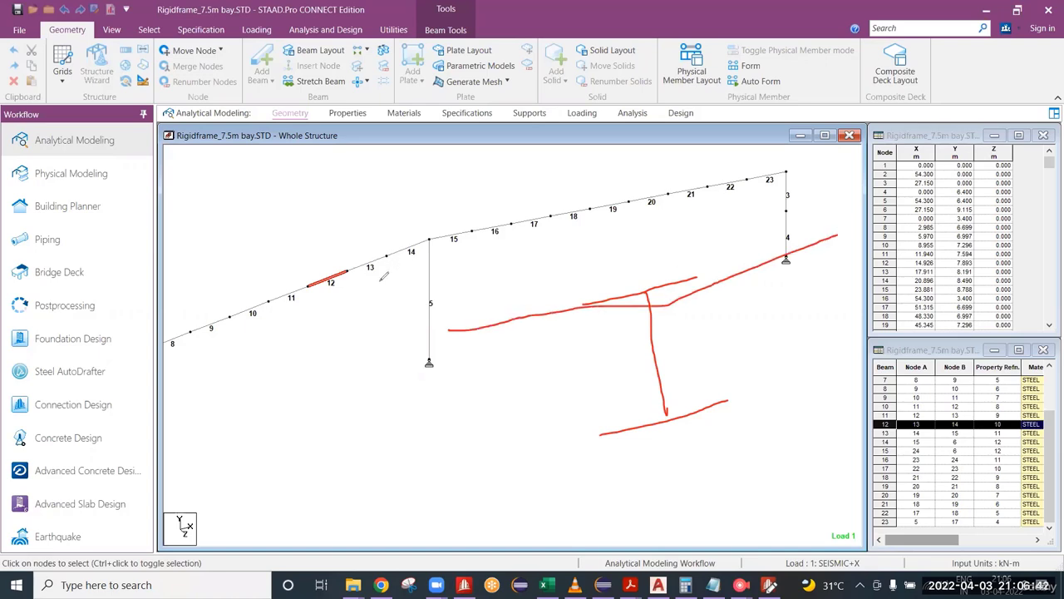
pyautogui.moveTo(401, 276)
pyautogui.mouseDown()
pyautogui.moveTo(703, 208)
pyautogui.moveTo(829, 166)
pyautogui.mouseUp()
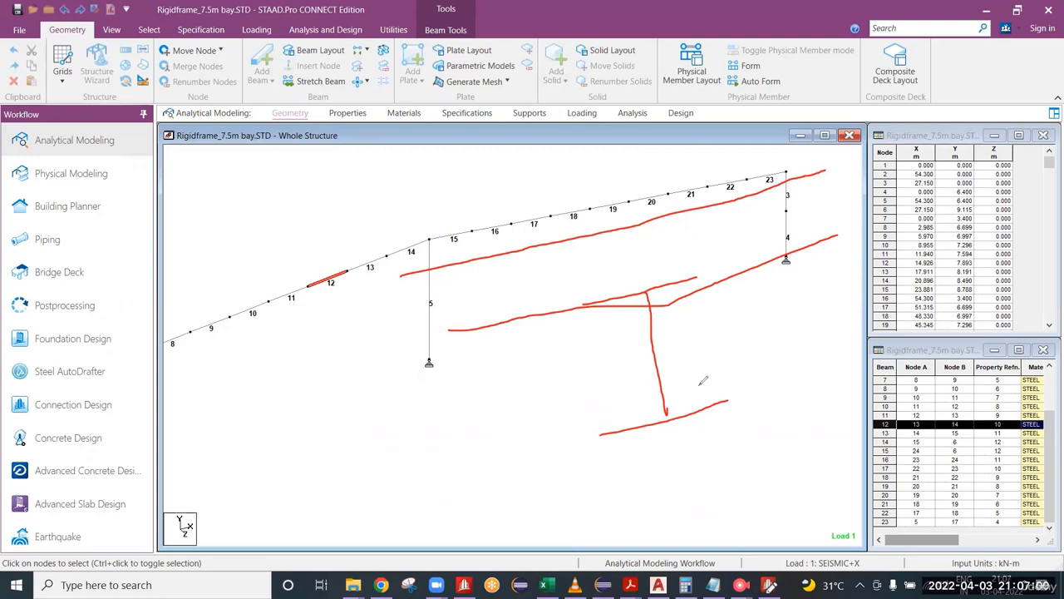
pyautogui.moveTo(764, 259); pyautogui.dragTo(669, 408)
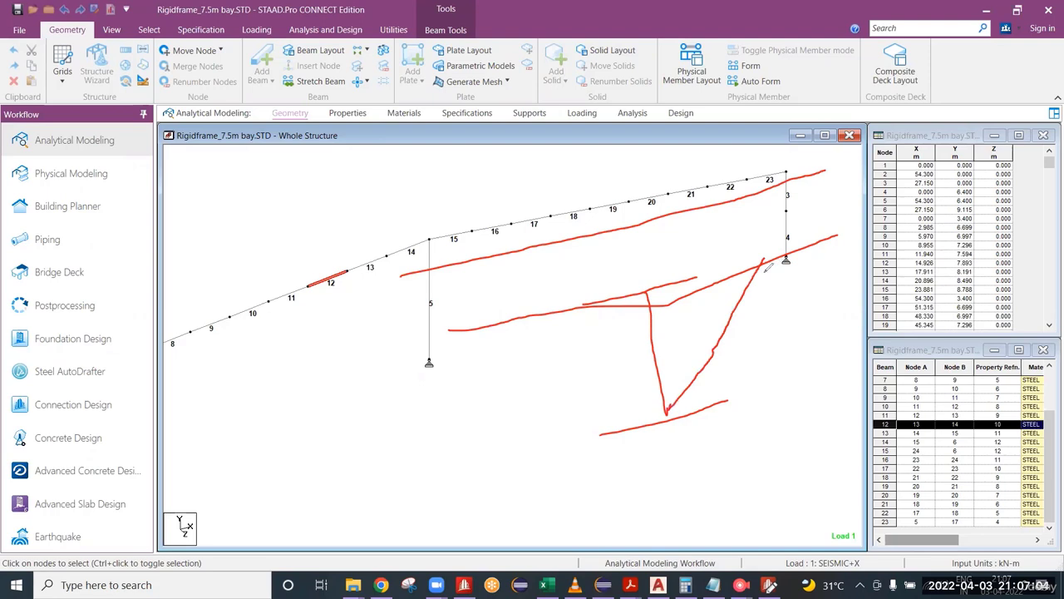
pyautogui.moveTo(773, 258)
pyautogui.mouseDown()
pyautogui.moveTo(742, 329)
pyautogui.moveTo(678, 412)
pyautogui.mouseUp()
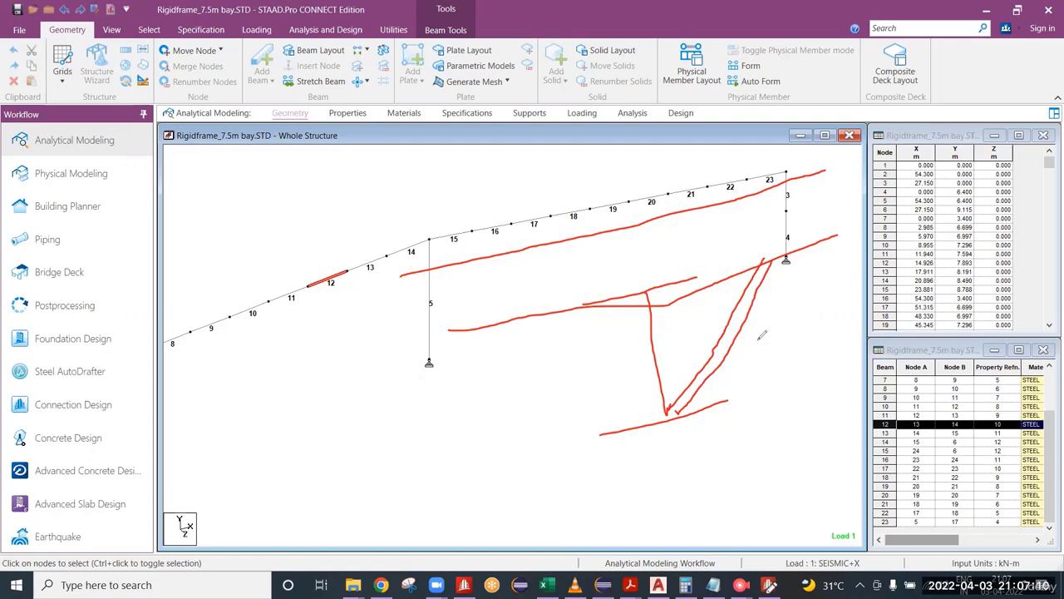
pyautogui.moveTo(728, 327)
pyautogui.mouseDown()
pyautogui.moveTo(763, 352)
pyautogui.moveTo(813, 340)
pyautogui.moveTo(827, 352)
pyautogui.moveTo(830, 324)
pyautogui.mouseUp()
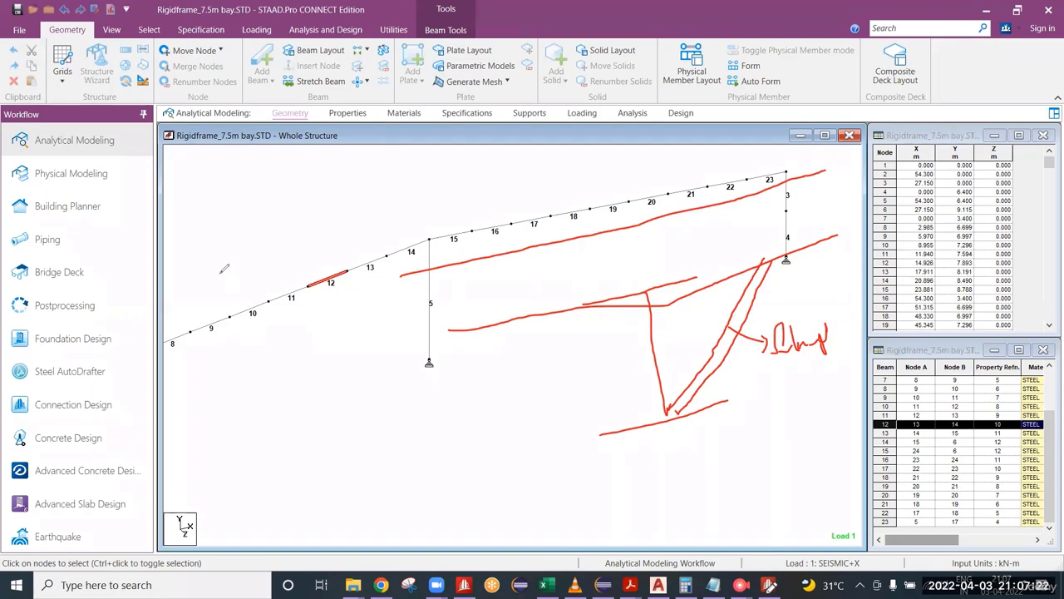
# Step: Mark points around rafter beams 11 and 12, circle the sketched bottom flange and brace label, and clear the annotations and beam selection
pyautogui.moveTo(277, 288)
pyautogui.mouseDown()
pyautogui.moveTo(275, 301)
pyautogui.moveTo(319, 272)
pyautogui.moveTo(308, 284)
pyautogui.mouseUp()
pyautogui.moveTo(352, 259); pyautogui.dragTo(343, 271)
pyautogui.moveTo(284, 293)
pyautogui.mouseDown()
pyautogui.moveTo(276, 288)
pyautogui.moveTo(289, 301)
pyautogui.mouseUp()
pyautogui.moveTo(289, 302); pyautogui.dragTo(293, 300)
pyautogui.moveTo(350, 261); pyautogui.dragTo(362, 280)
pyautogui.moveTo(658, 379)
pyautogui.mouseDown()
pyautogui.moveTo(720, 436)
pyautogui.moveTo(636, 379)
pyautogui.mouseUp()
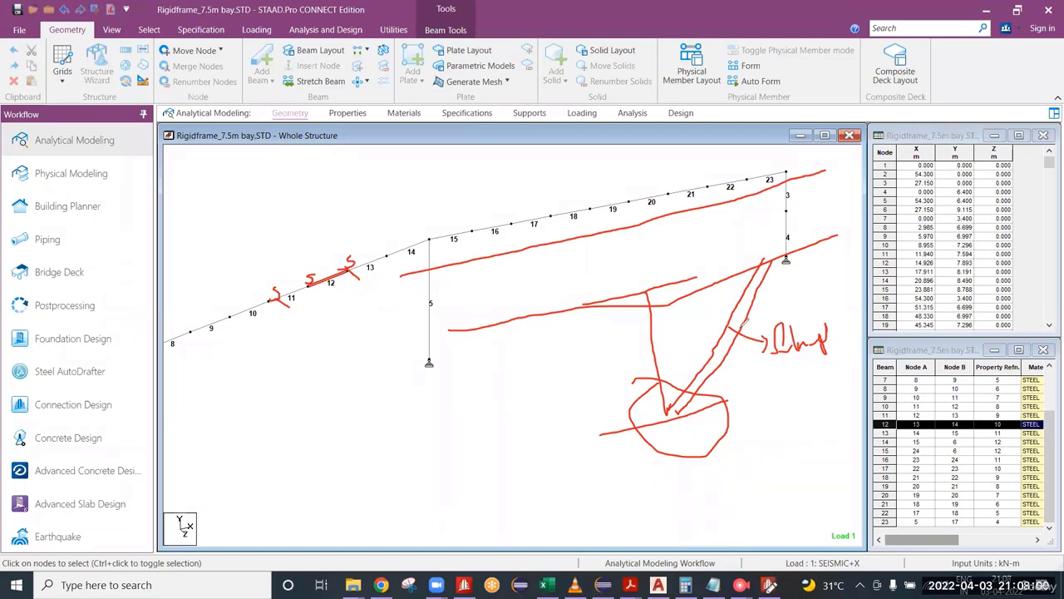
pyautogui.moveTo(725, 324)
pyautogui.mouseDown()
pyautogui.moveTo(749, 356)
pyautogui.moveTo(853, 334)
pyautogui.moveTo(737, 322)
pyautogui.moveTo(712, 353)
pyautogui.mouseUp()
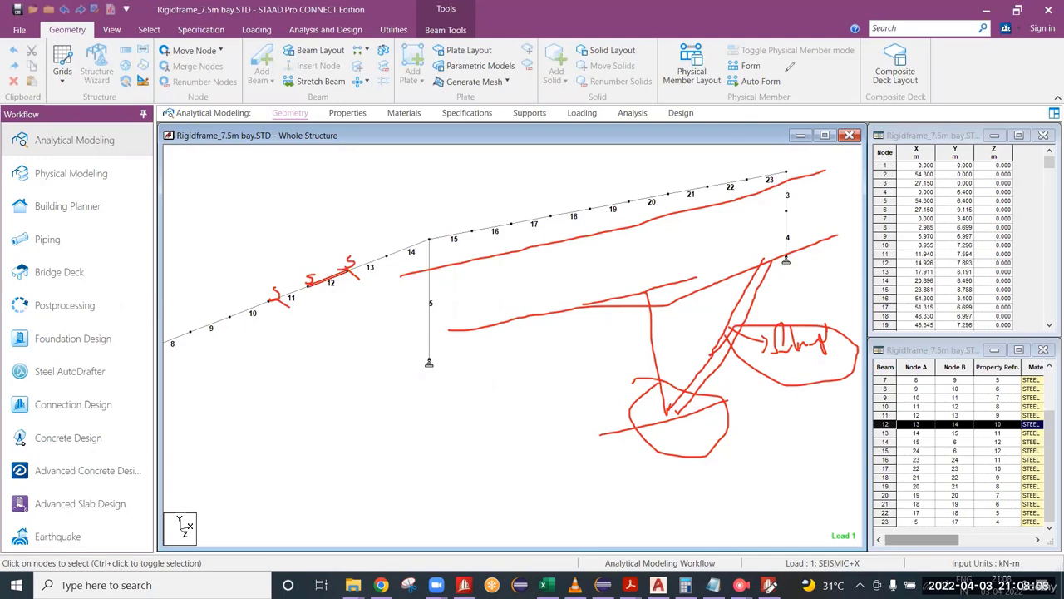
pyautogui.click(786, 72)
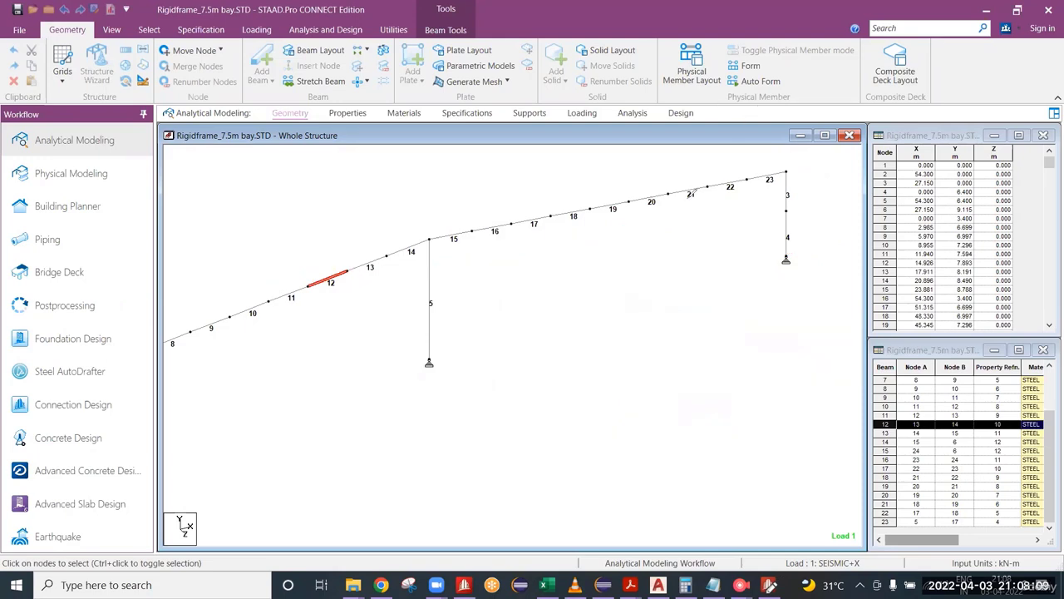
pyautogui.click(565, 200)
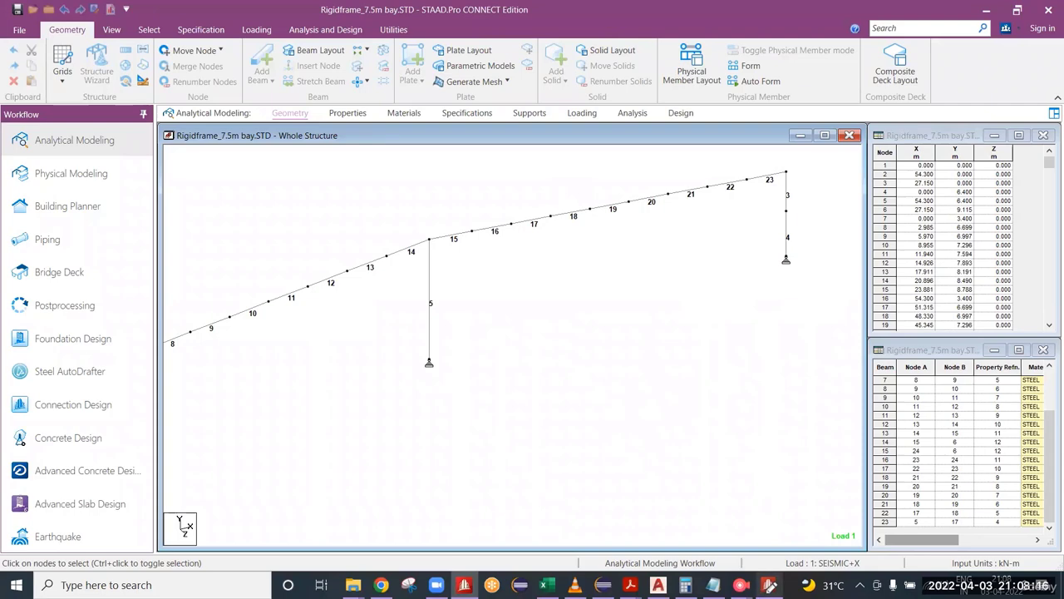
# Step: Return to the input file and compare the LY, UNT and UNB values of column members 1 and 3
pyautogui.click(763, 578)
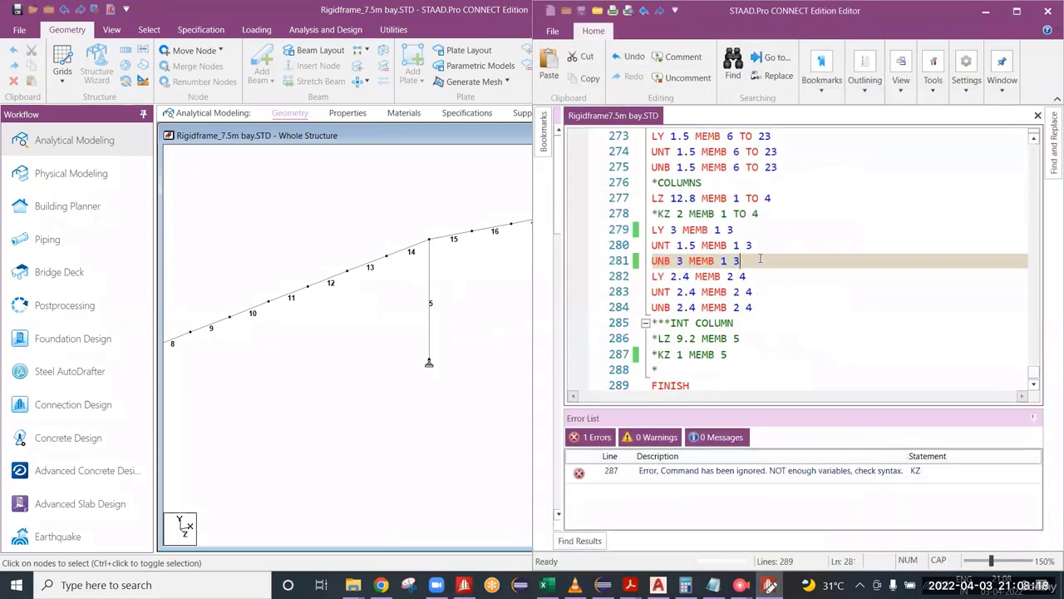
pyautogui.click(758, 245)
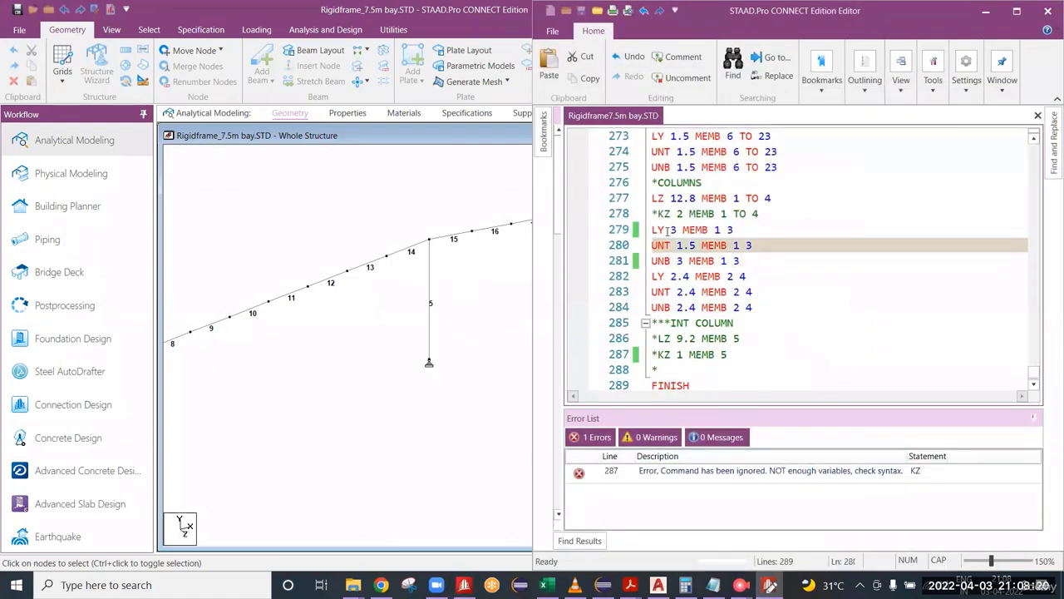
pyautogui.doubleClick(674, 230)
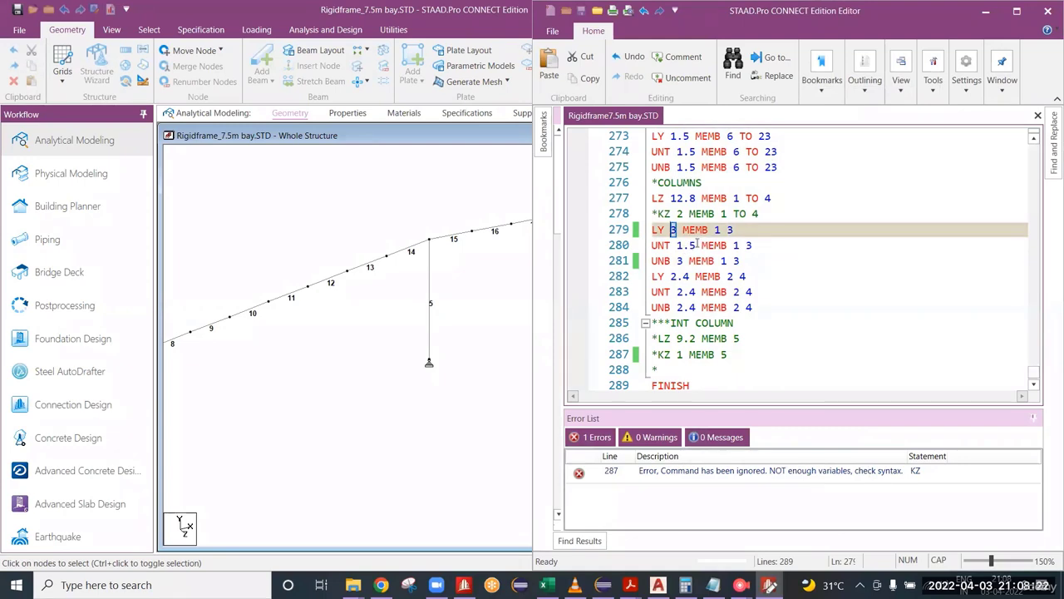
pyautogui.moveTo(682, 231); pyautogui.dragTo(665, 231)
pyautogui.doubleClick(686, 245)
pyautogui.doubleClick(679, 261)
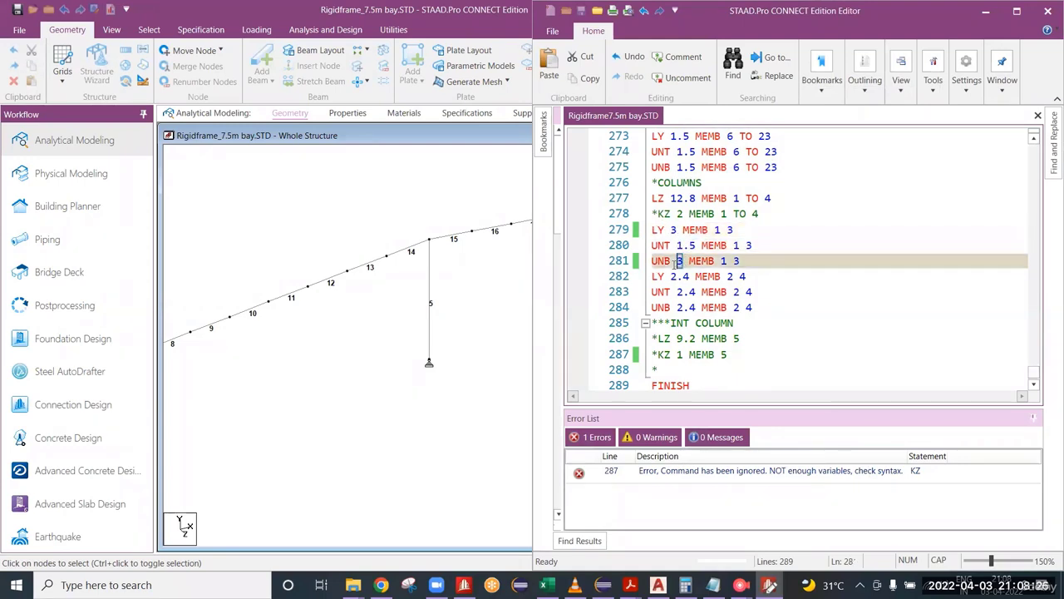
pyautogui.doubleClick(674, 229)
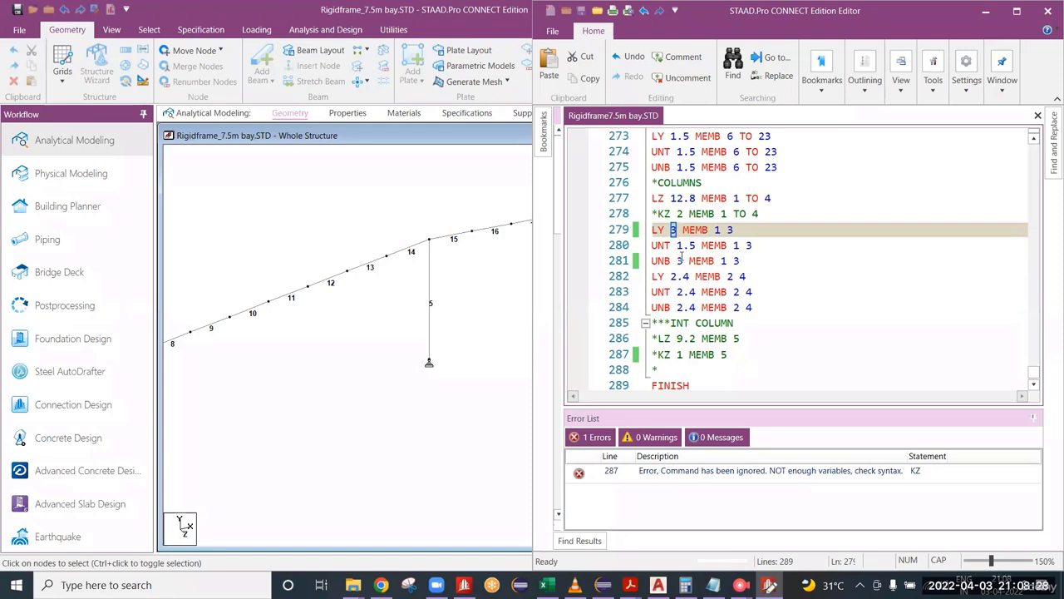
pyautogui.doubleClick(679, 261)
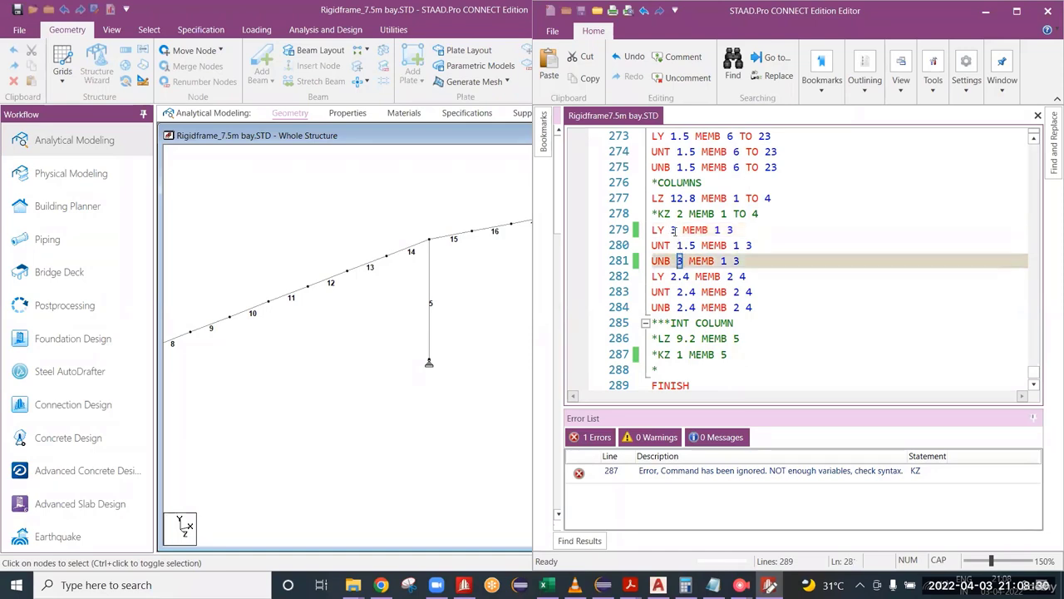
pyautogui.doubleClick(673, 230)
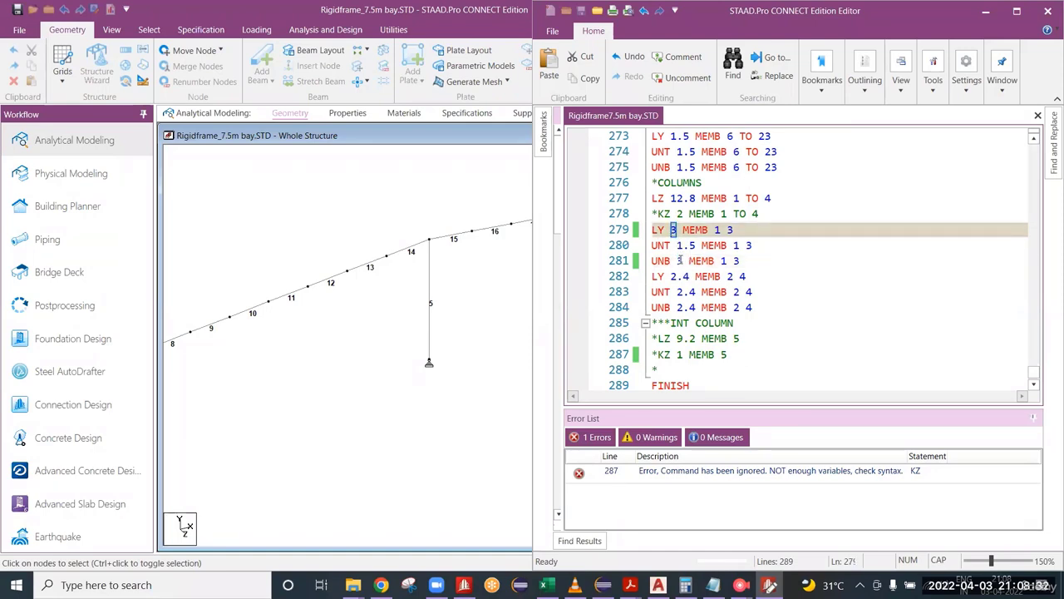
pyautogui.doubleClick(678, 261)
pyautogui.doubleClick(673, 231)
pyautogui.click(746, 261)
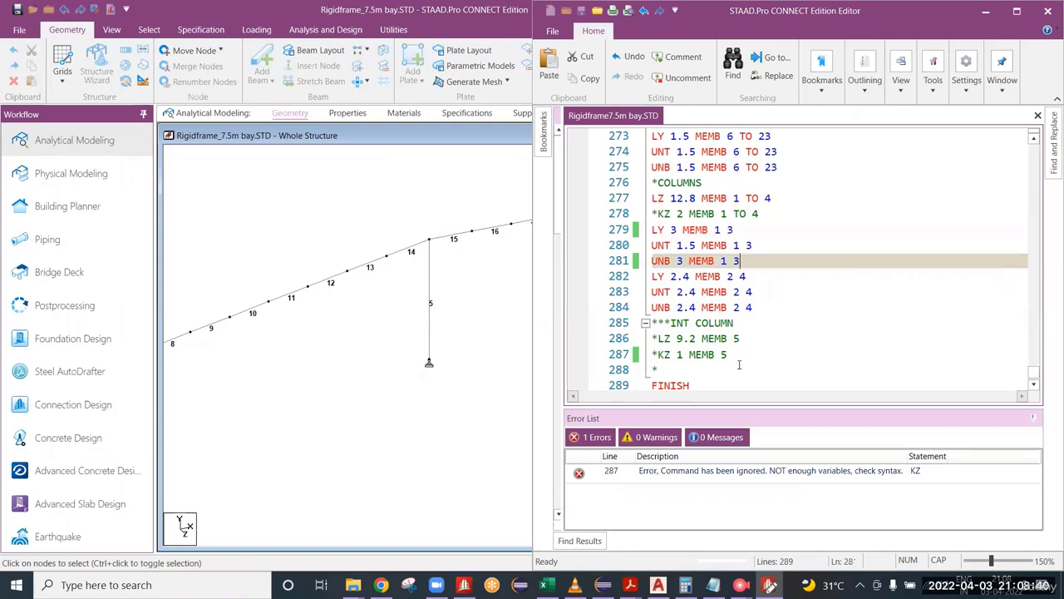
pyautogui.doubleClick(679, 262)
pyautogui.doubleClick(673, 230)
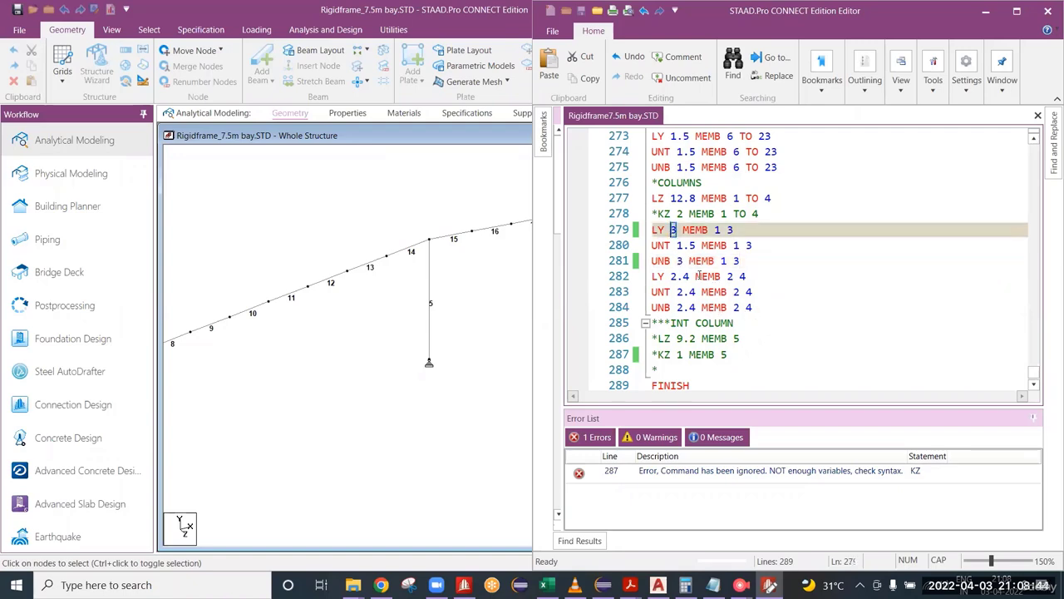
pyautogui.moveTo(689, 246); pyautogui.dragTo(682, 261)
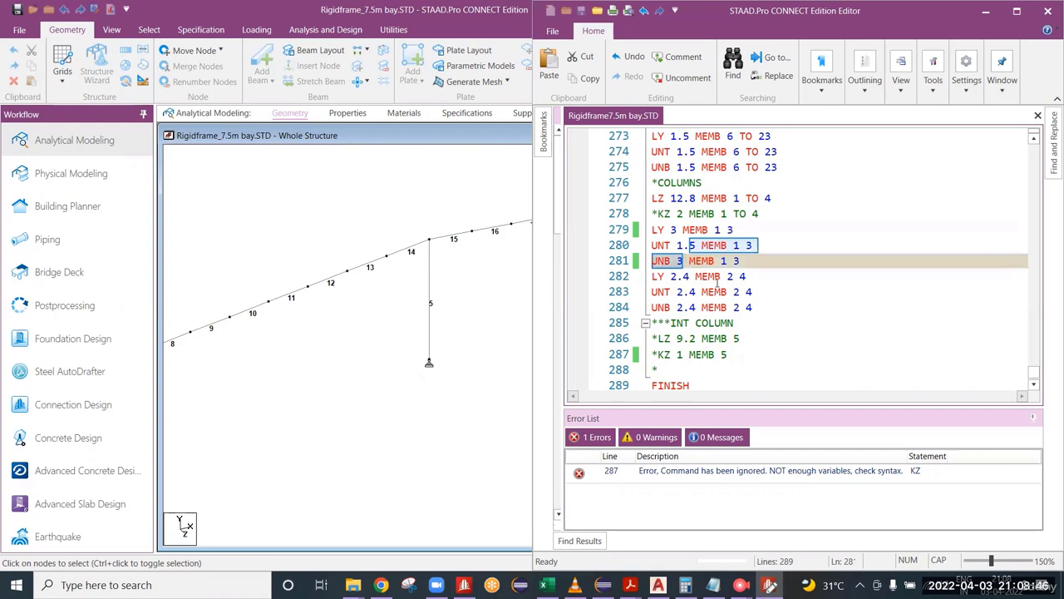
# Step: Review the rest of the design parameter block and close the input file editor to return to the whole frame model
pyautogui.click(753, 306)
pyautogui.scroll(-1, 748, 343)
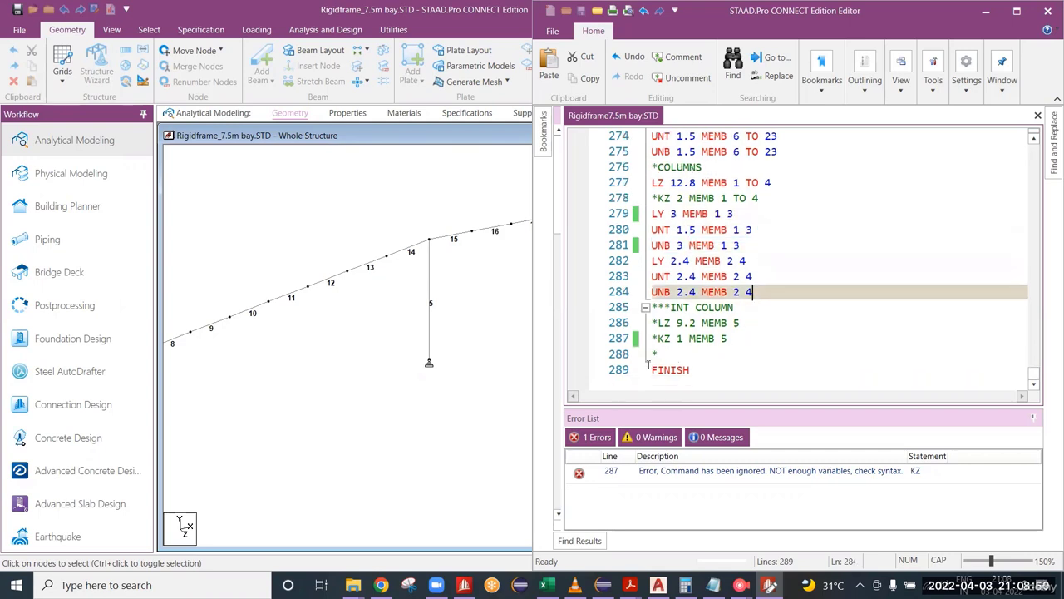
pyautogui.click(701, 356)
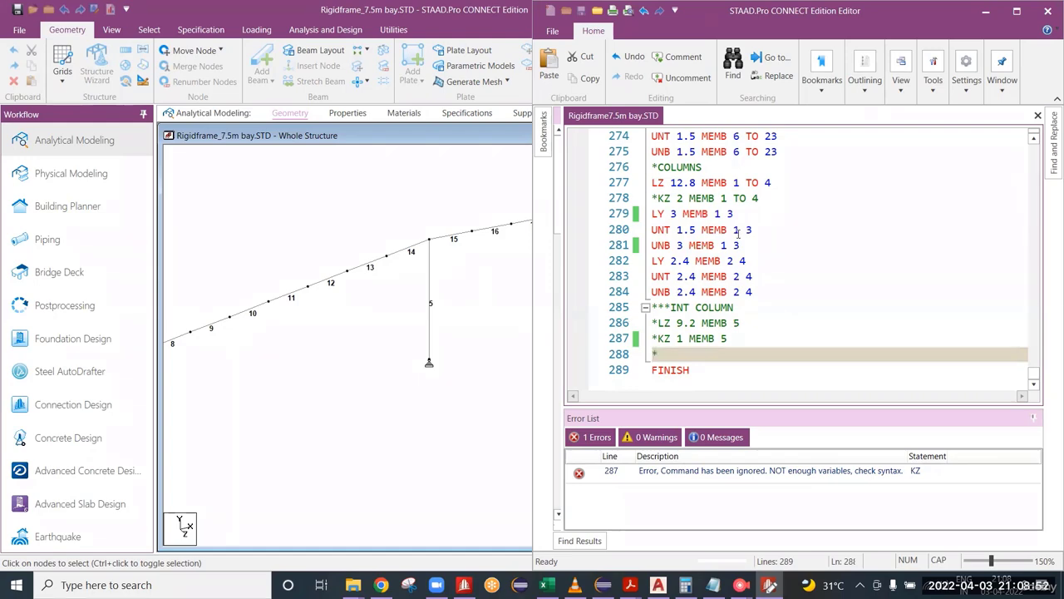
pyautogui.scroll(2, 751, 224)
pyautogui.scroll(4, 749, 246)
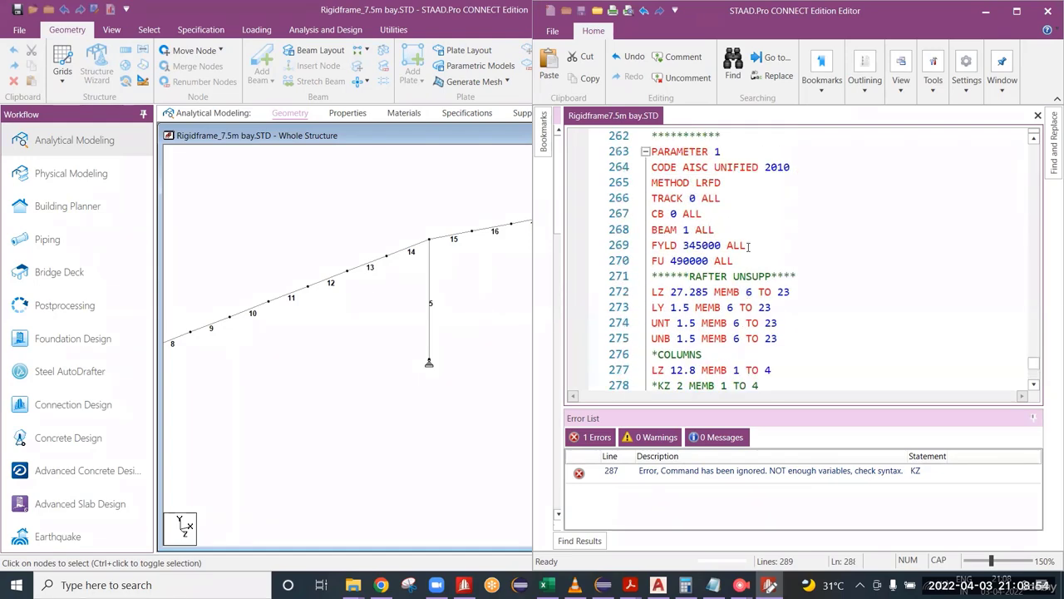
pyautogui.click(1047, 11)
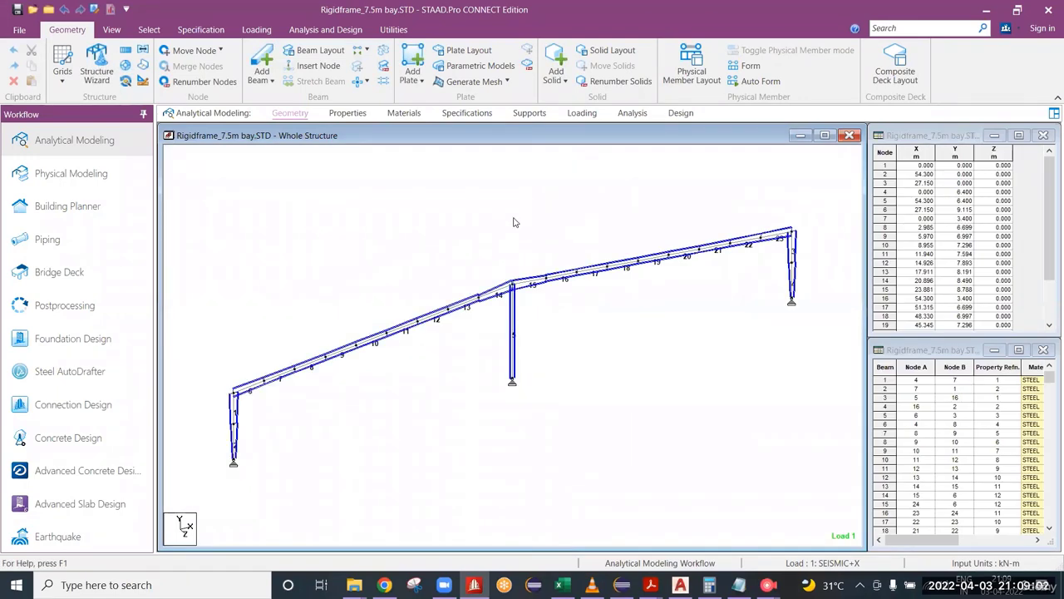
pyautogui.scroll(1, 406, 313)
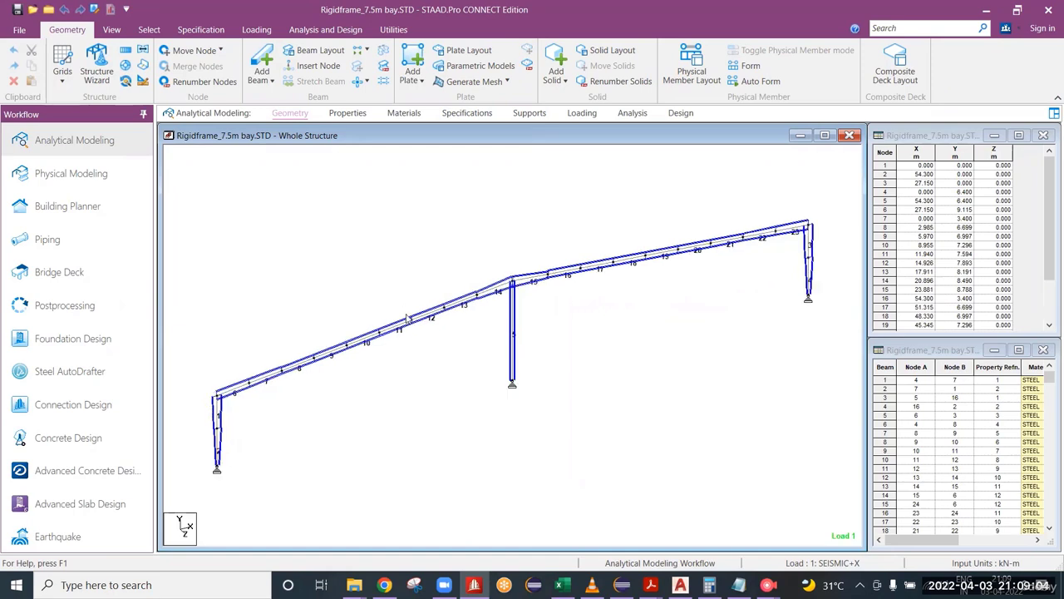
pyautogui.scroll(1, 406, 319)
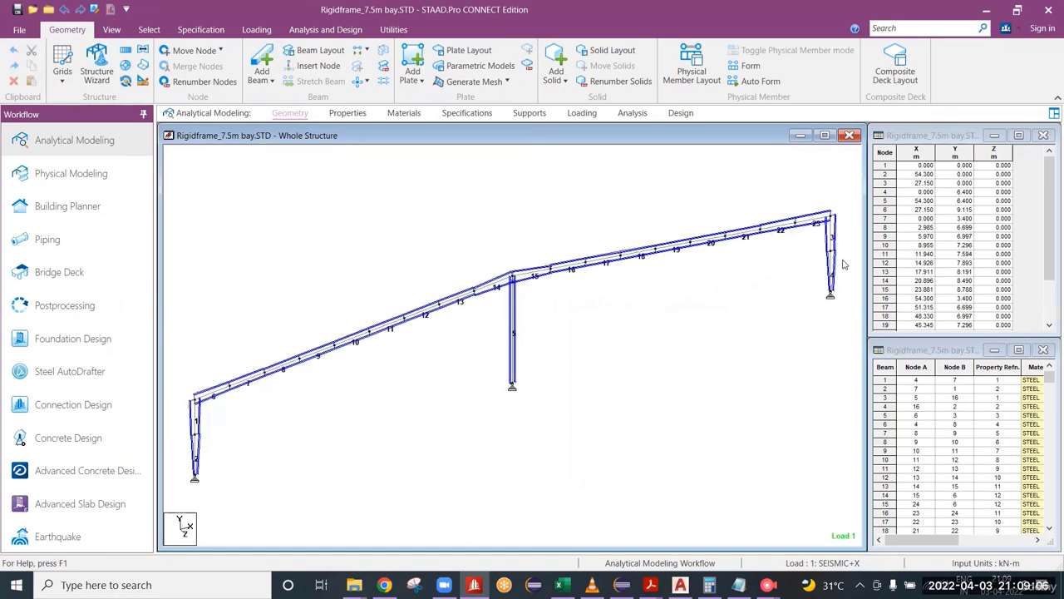
# Step: Display the whole frame's members as solid 3D sections and take a closer look at the ridge
pyautogui.click(514, 230)
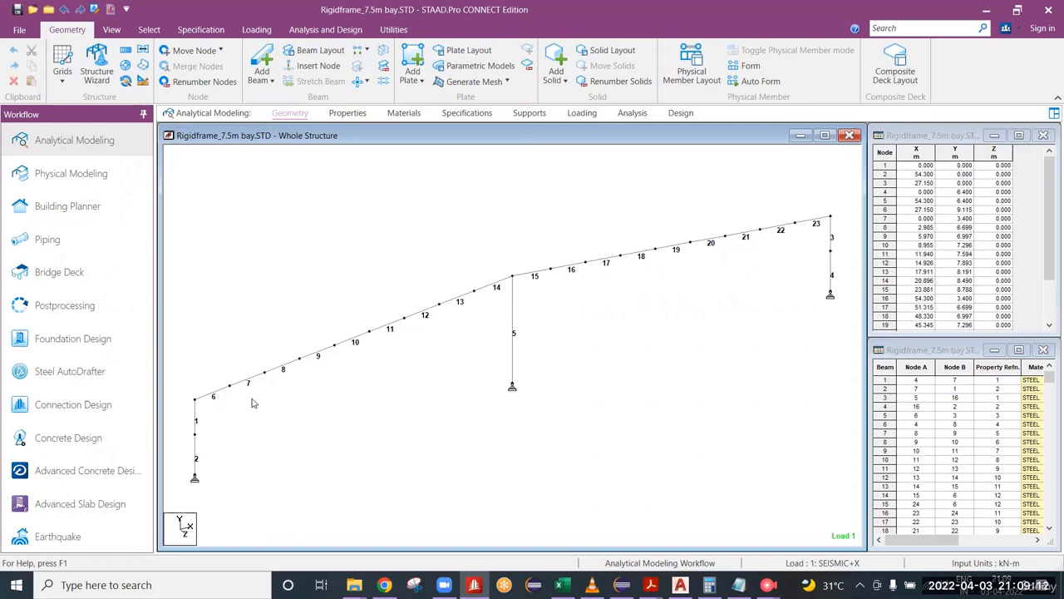
pyautogui.hotkey('ctrl', '3')
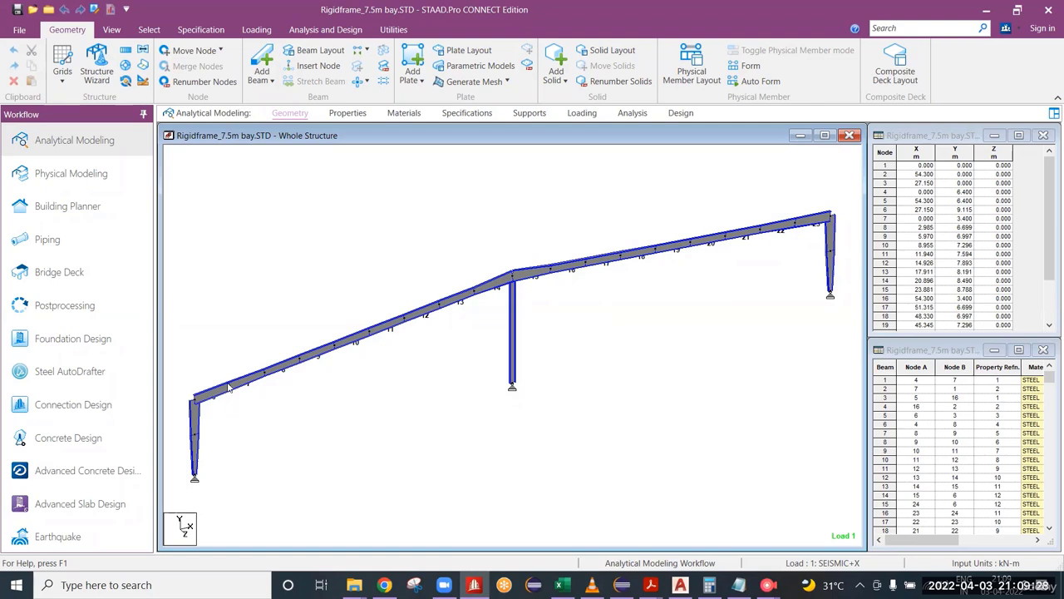
pyautogui.click(255, 333)
pyautogui.scroll(1, 505, 296)
pyautogui.scroll(2, 506, 296)
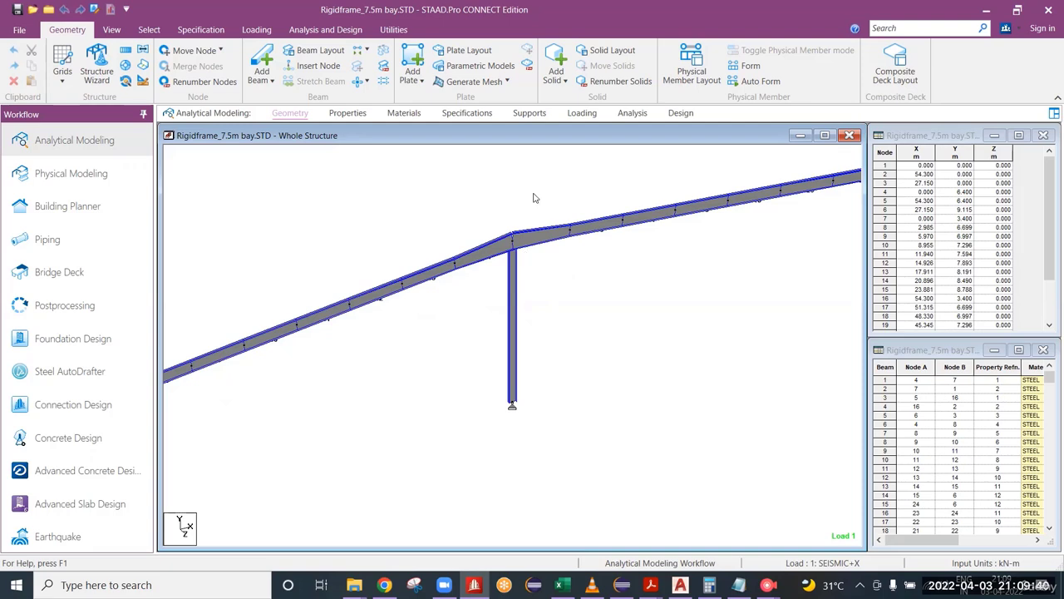
# Step: Examine the rendered tapered rafters and interior column in the frame's front elevation, from the ridge to the full frame
pyautogui.rightClick(546, 237)
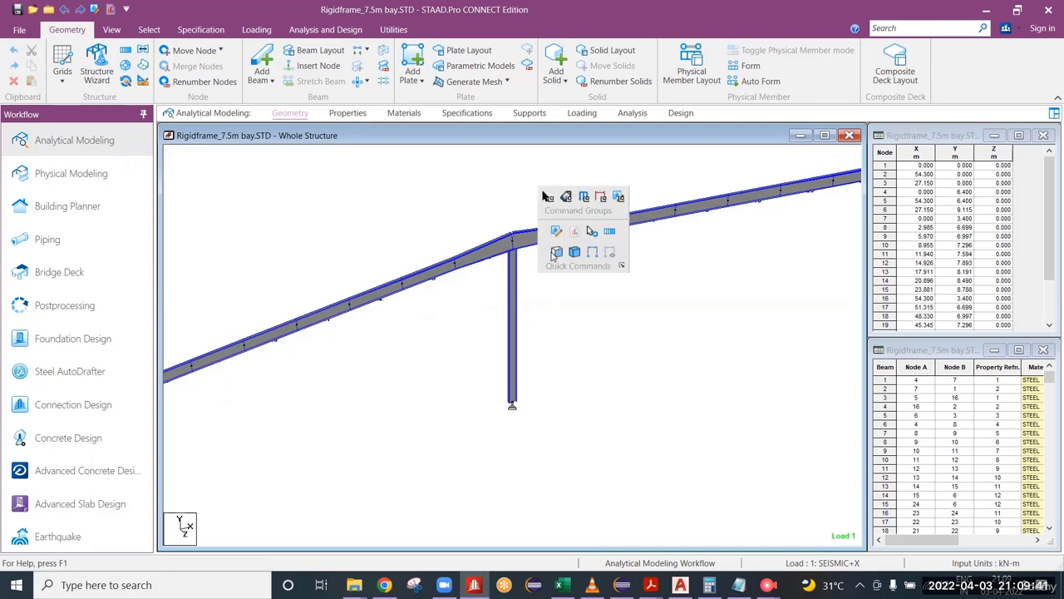
pyautogui.click(540, 306)
pyautogui.scroll(4, 520, 268)
pyautogui.scroll(2, 520, 267)
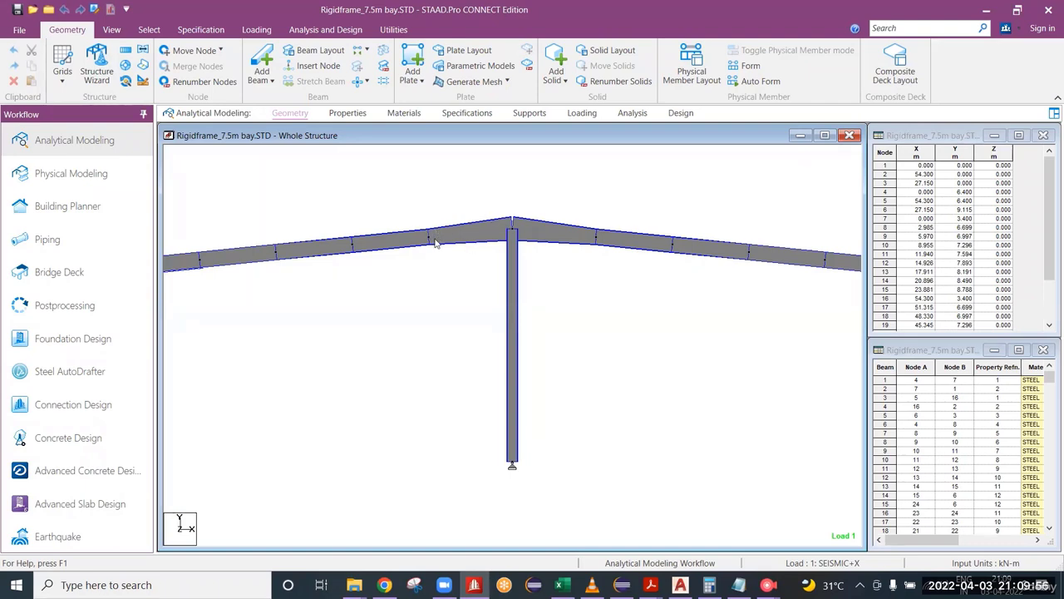
pyautogui.scroll(-1, 542, 301)
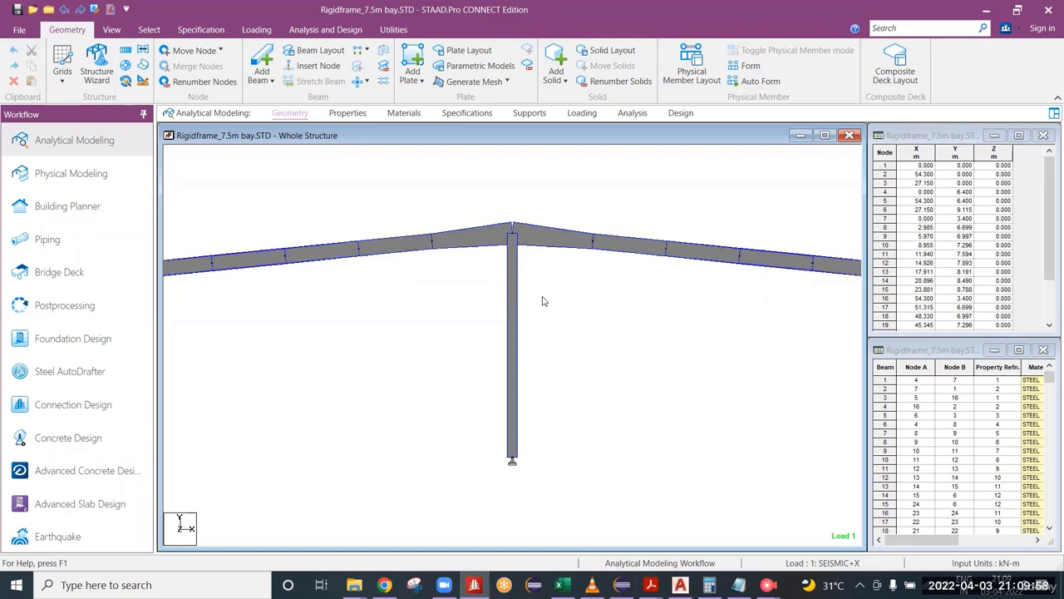
pyautogui.scroll(-8, 545, 301)
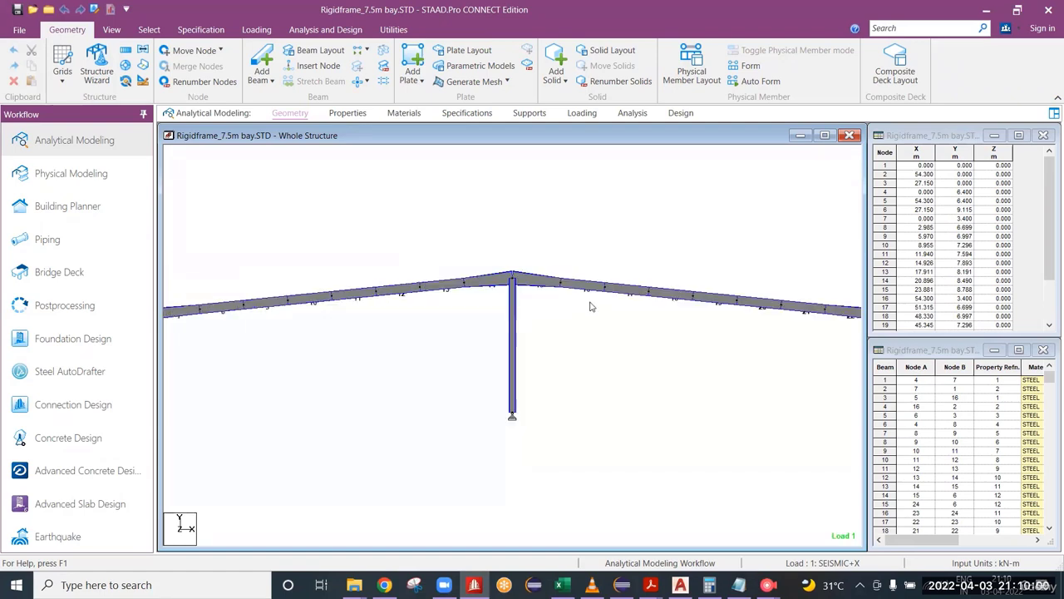
pyautogui.scroll(-4, 591, 307)
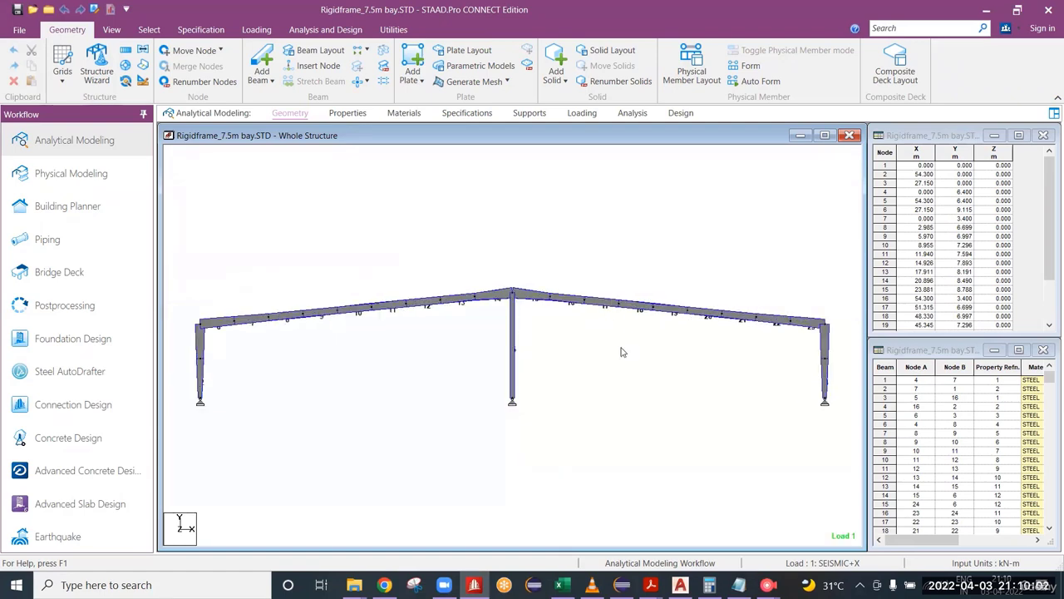
# Step: Return the members to single-line display and maximise the whole structure view
pyautogui.press('0')
pyautogui.scroll(2, 597, 295)
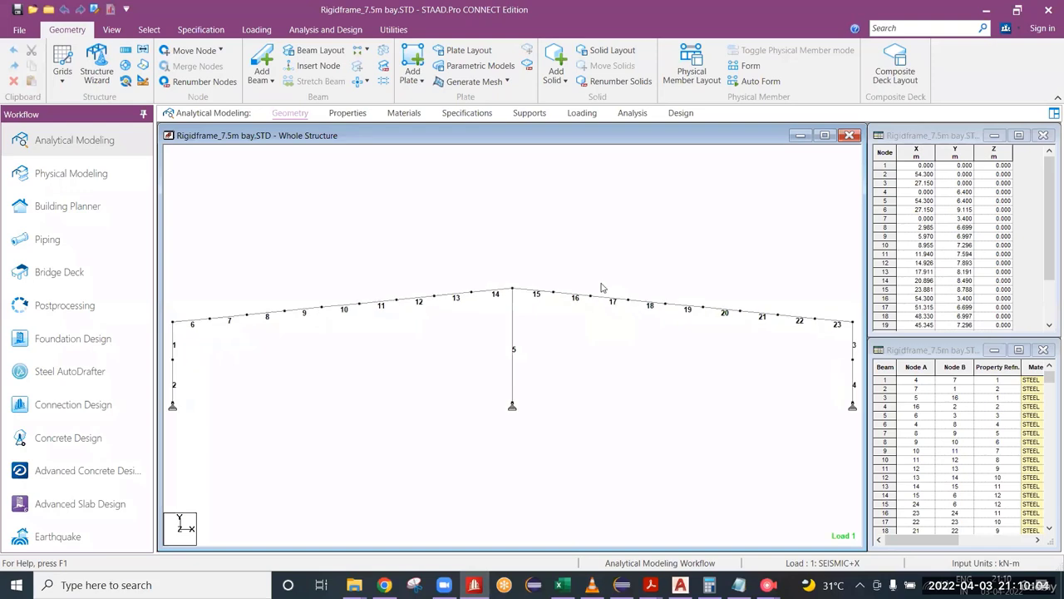
pyautogui.click(824, 135)
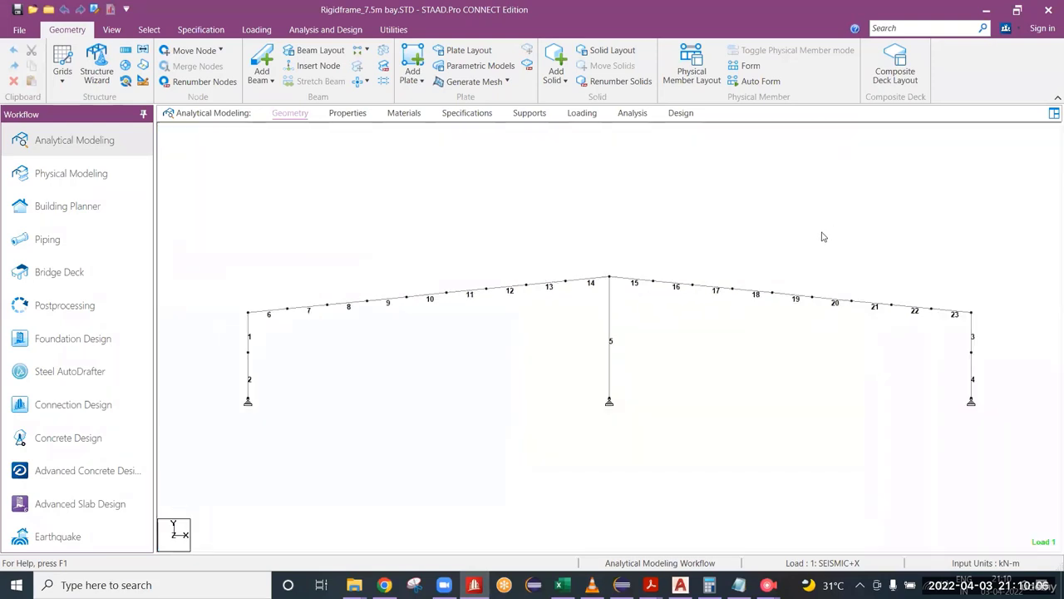
pyautogui.scroll(2, 822, 233)
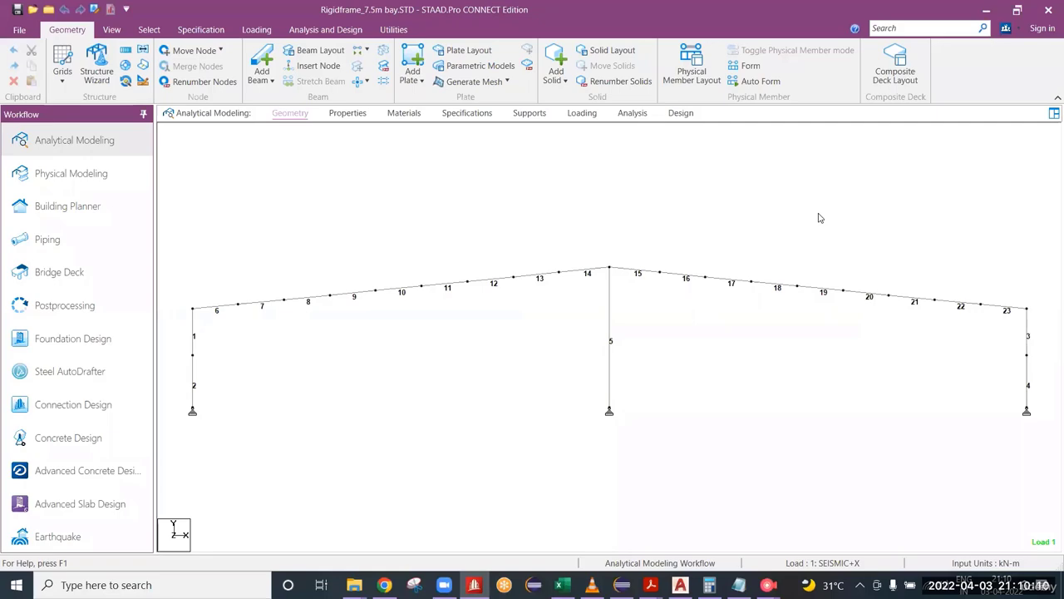
# Step: Open the input file in the editor and insert a blank line above FINISH, after the interior column parameters
pyautogui.rightClick(717, 204)
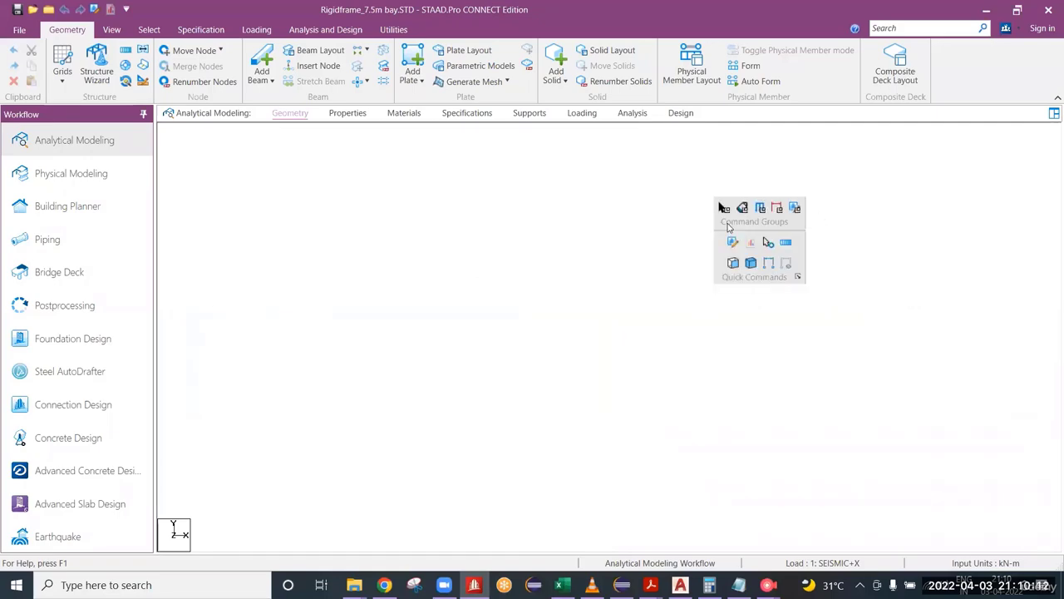
pyautogui.click(732, 242)
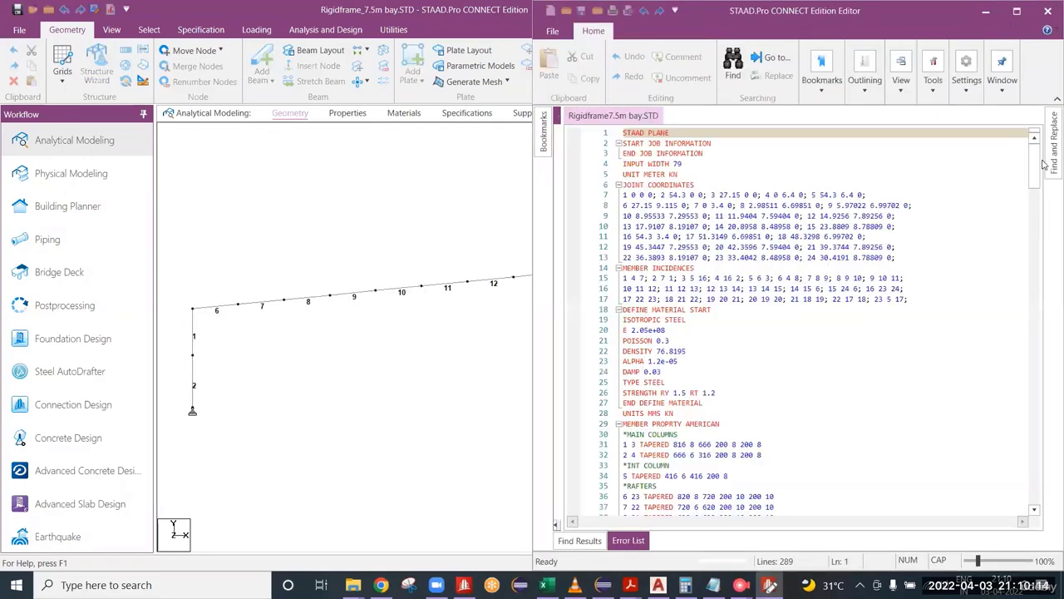
pyautogui.moveTo(1036, 167); pyautogui.dragTo(1036, 482)
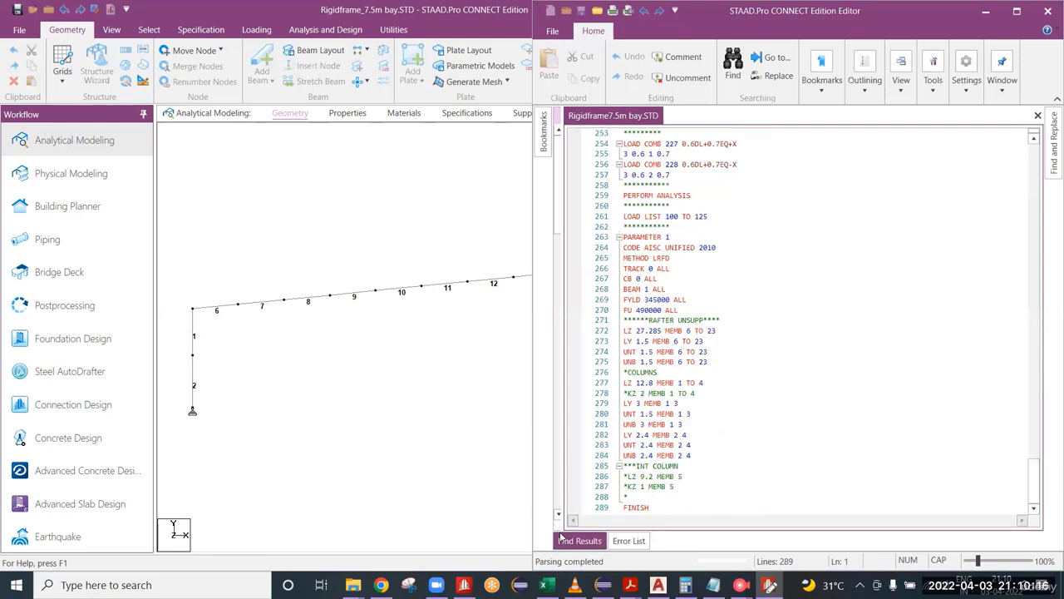
pyautogui.click(636, 496)
pyautogui.press('Return')
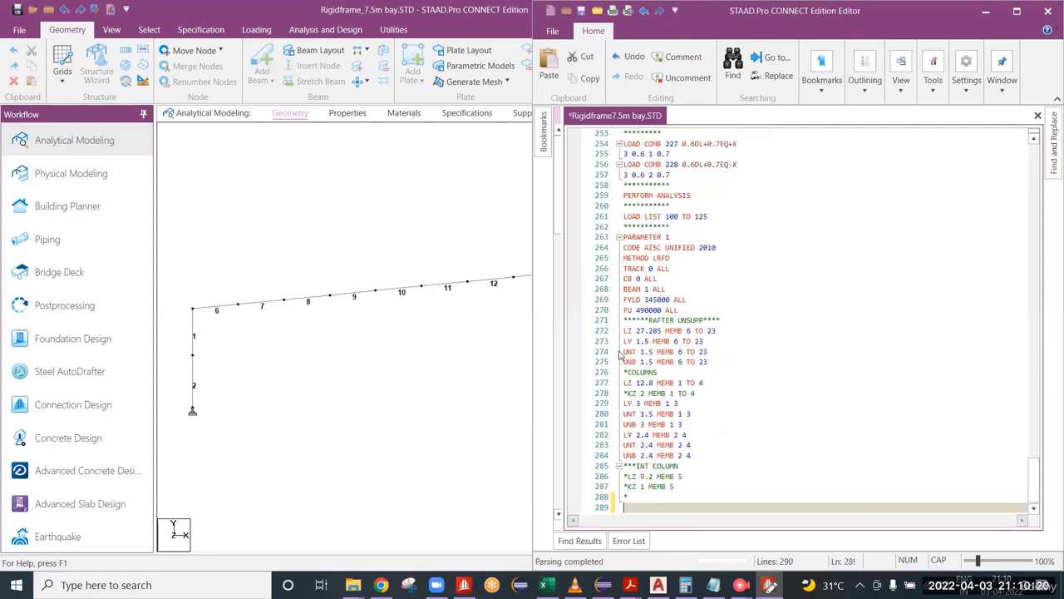
pyautogui.moveTo(717, 247); pyautogui.dragTo(627, 247)
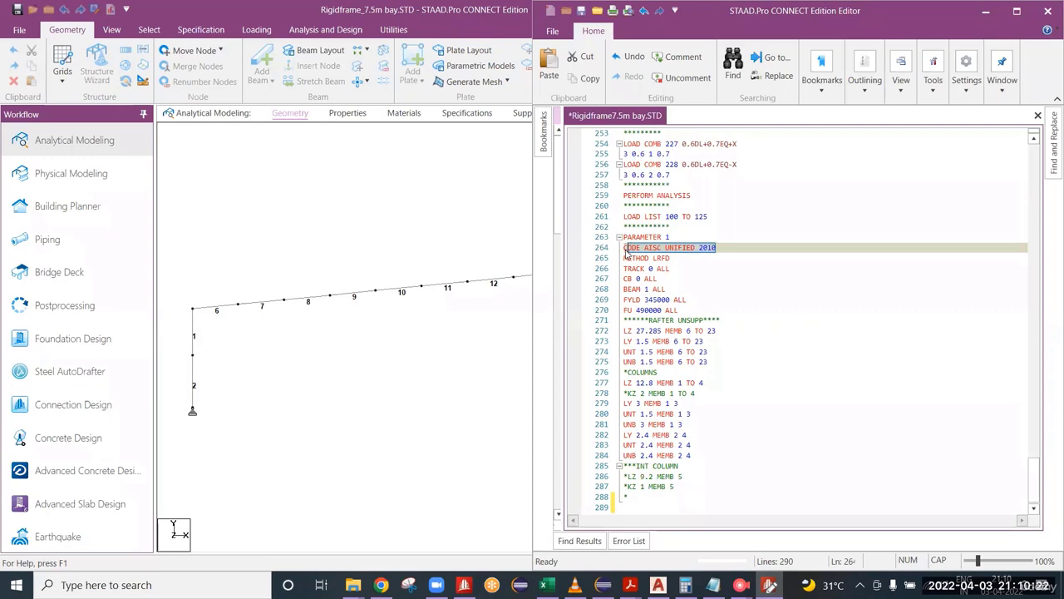
pyautogui.click(637, 506)
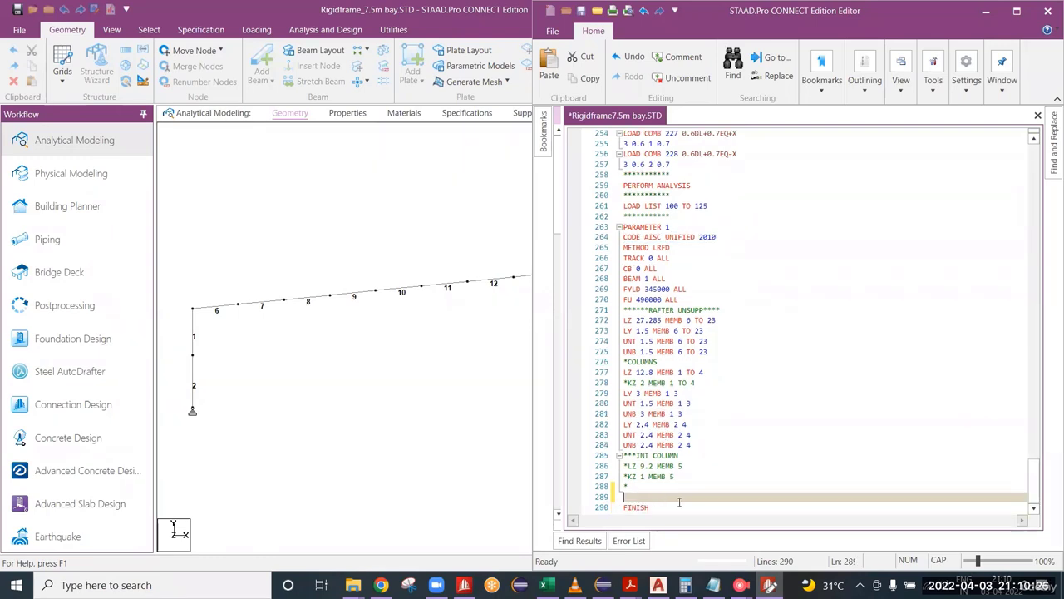
# Step: Add the command CHECK CODE ALL below the interior column parameters and start a new line
pyautogui.write('CHE')
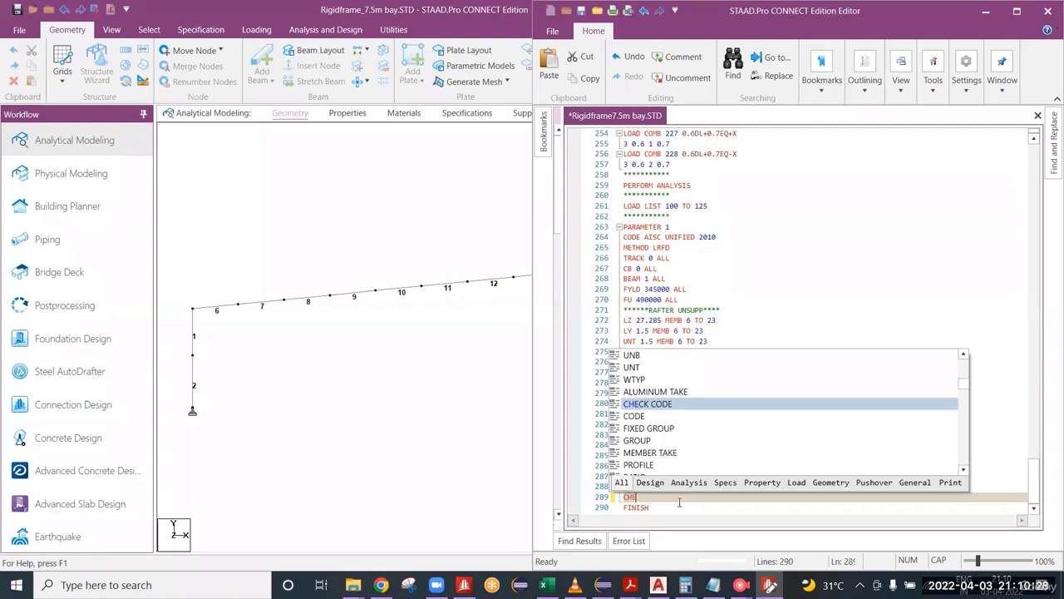
pyautogui.write('CK CODE')
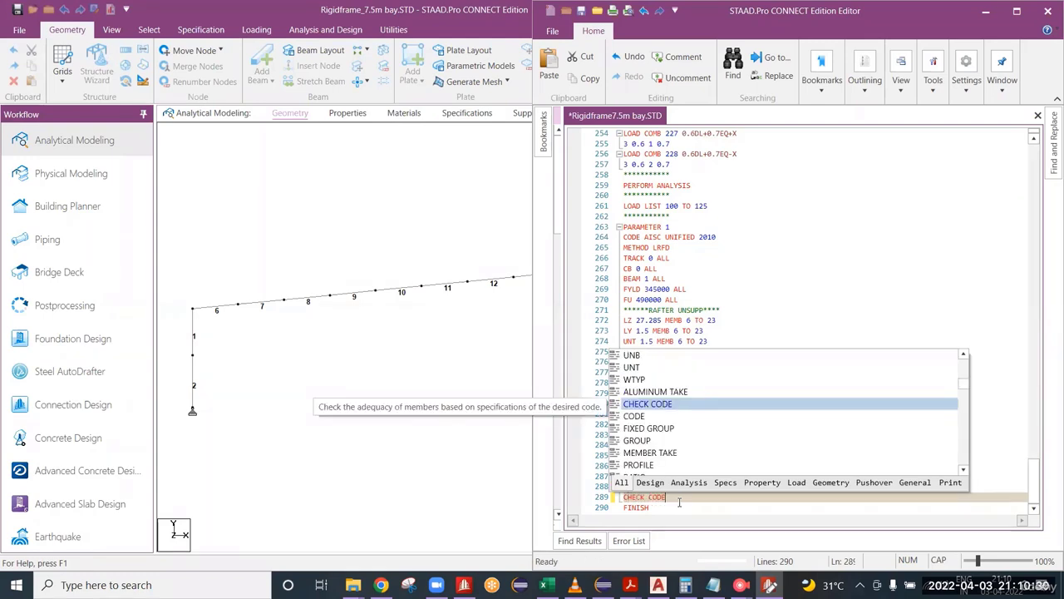
pyautogui.write(' A')
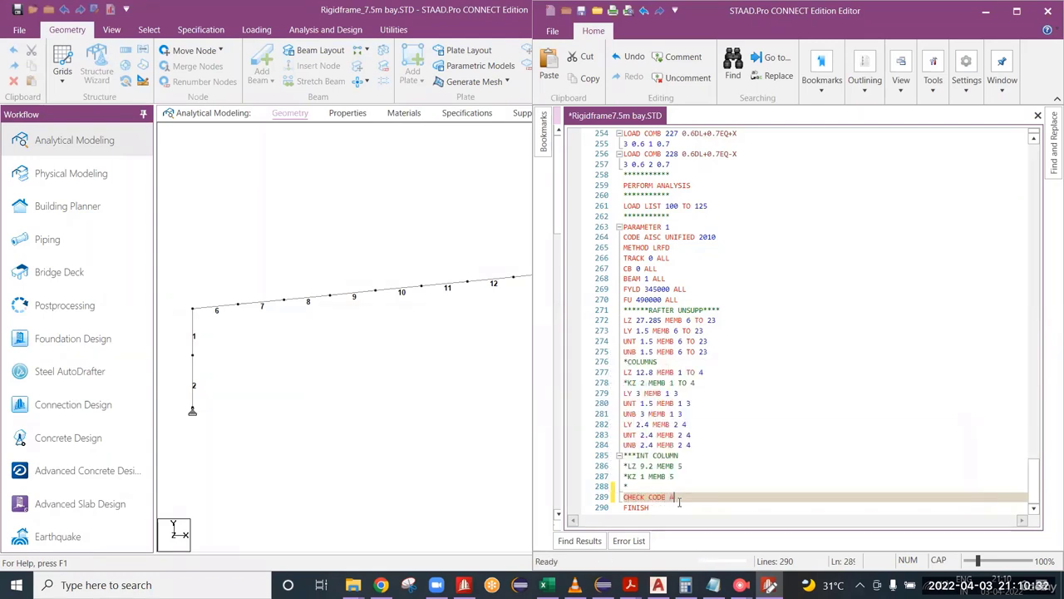
pyautogui.write('LL')
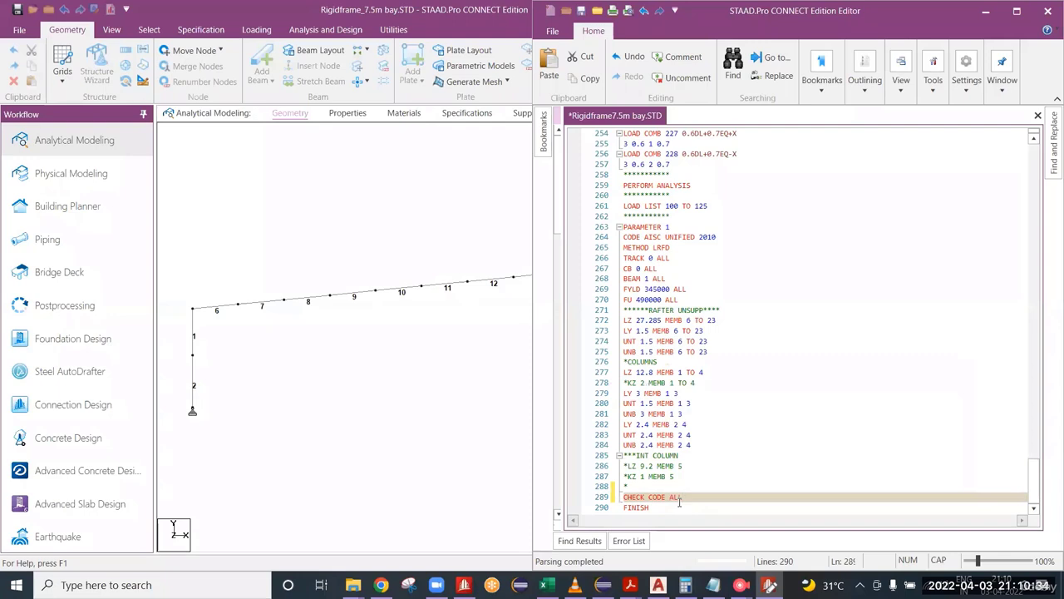
pyautogui.press('Return')
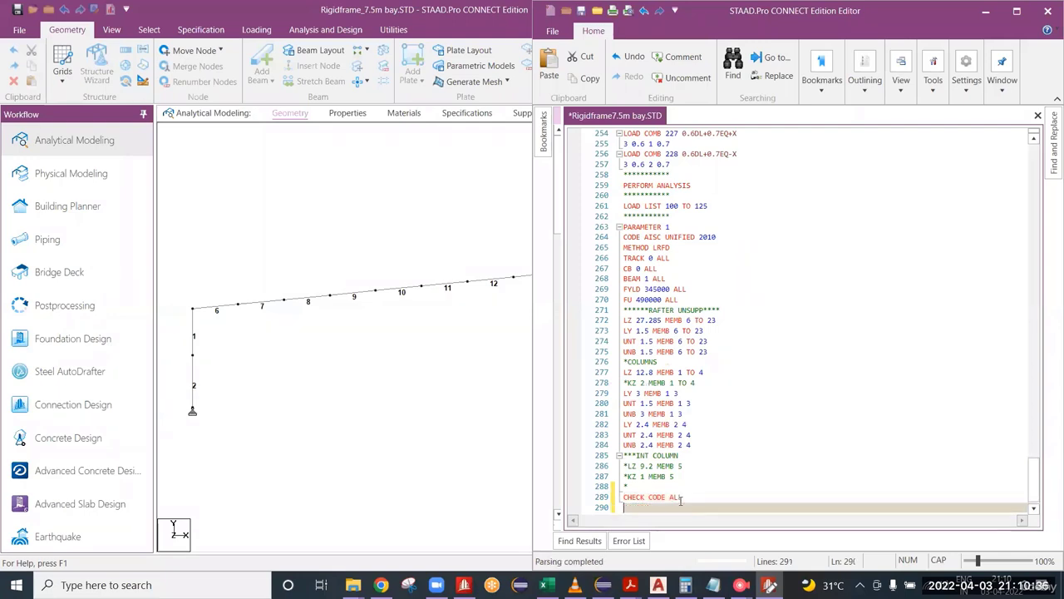
# Step: Review the code check command against the CB, BEAM, FYLD and FU settings and the rafter unsupported length parameters
pyautogui.moveTo(686, 499); pyautogui.dragTo(627, 504)
pyautogui.click(629, 499)
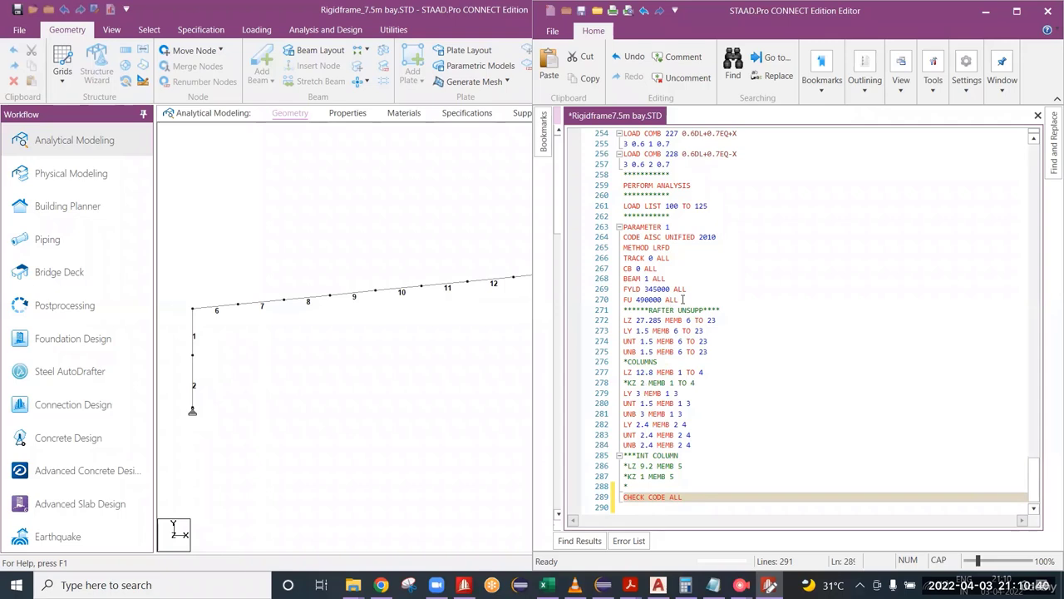
pyautogui.moveTo(680, 301); pyautogui.dragTo(627, 270)
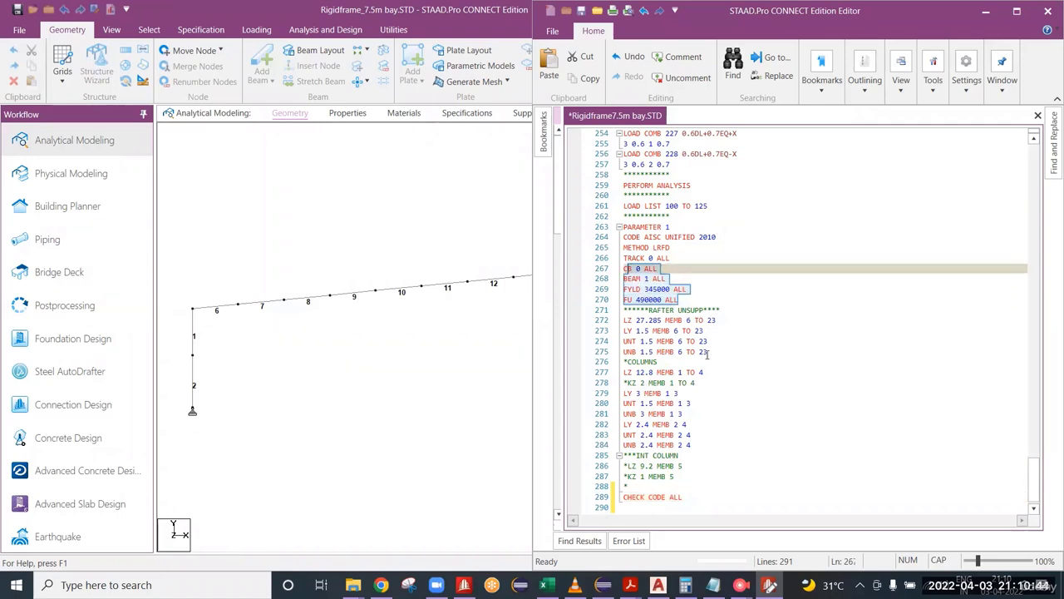
pyautogui.moveTo(708, 352); pyautogui.dragTo(624, 320)
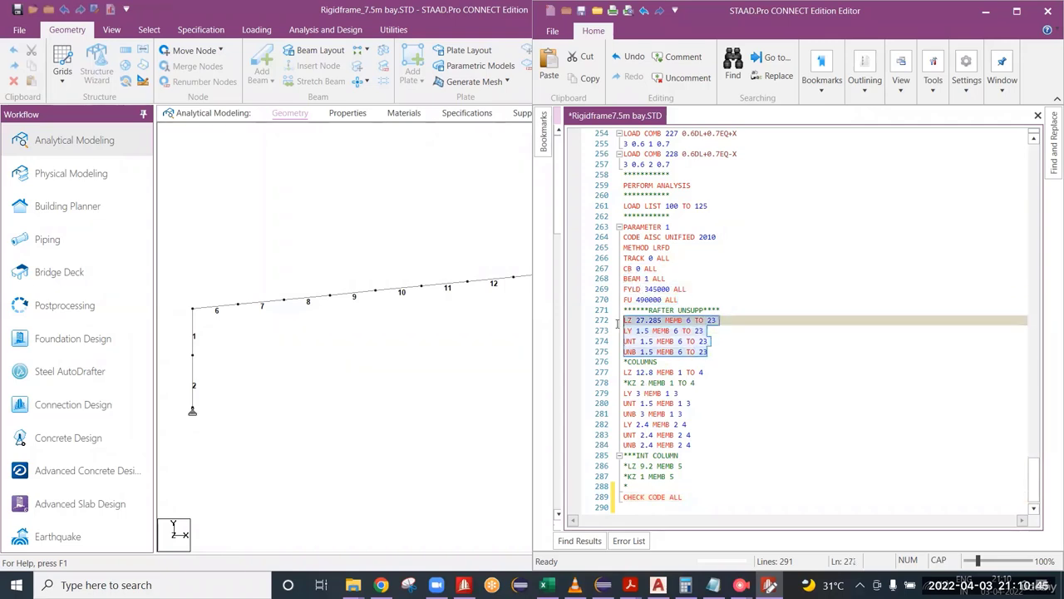
pyautogui.click(691, 501)
# Step: Add the line UNITS METER KG below the code check command
pyautogui.click(644, 494)
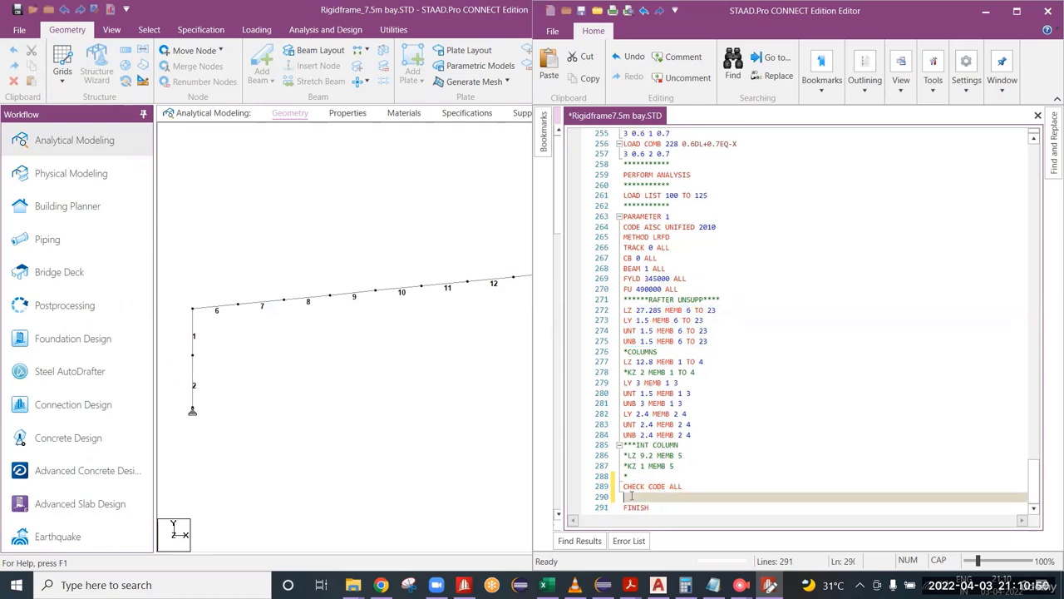
pyautogui.click(628, 541)
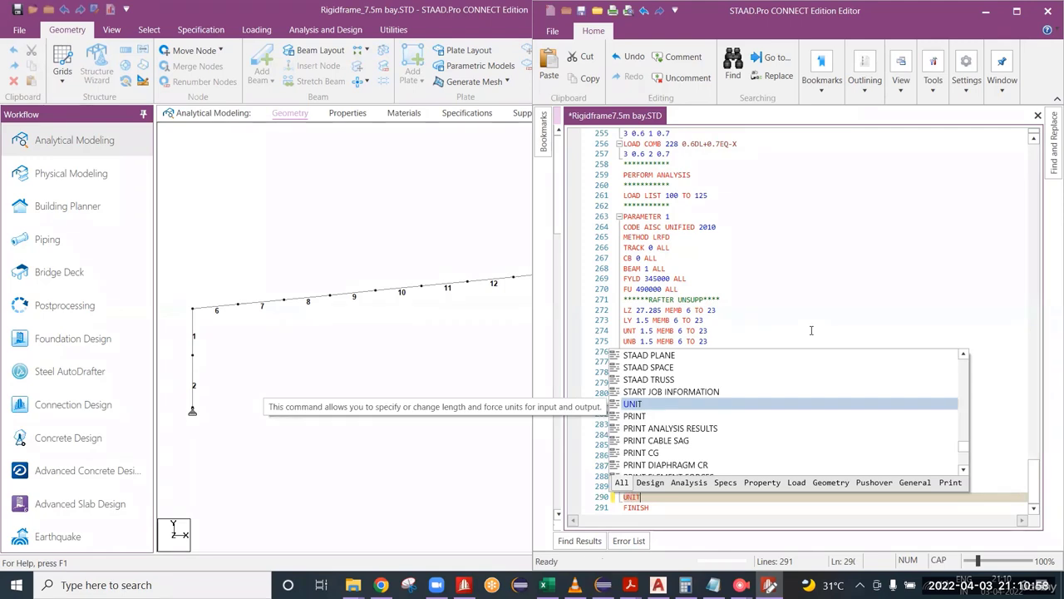
pyautogui.write('S METER KG')
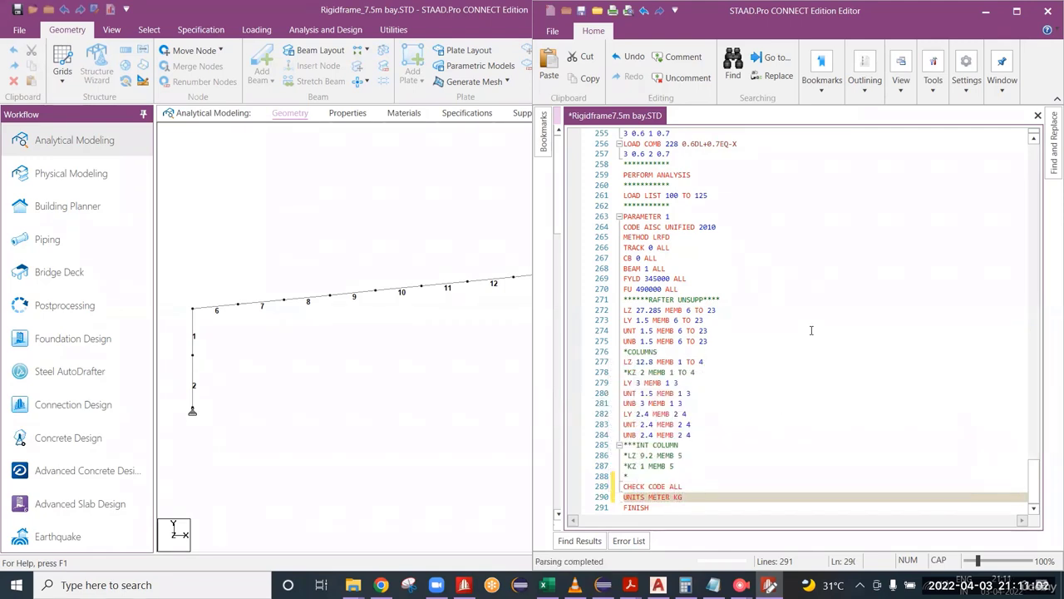
pyautogui.press('Return')
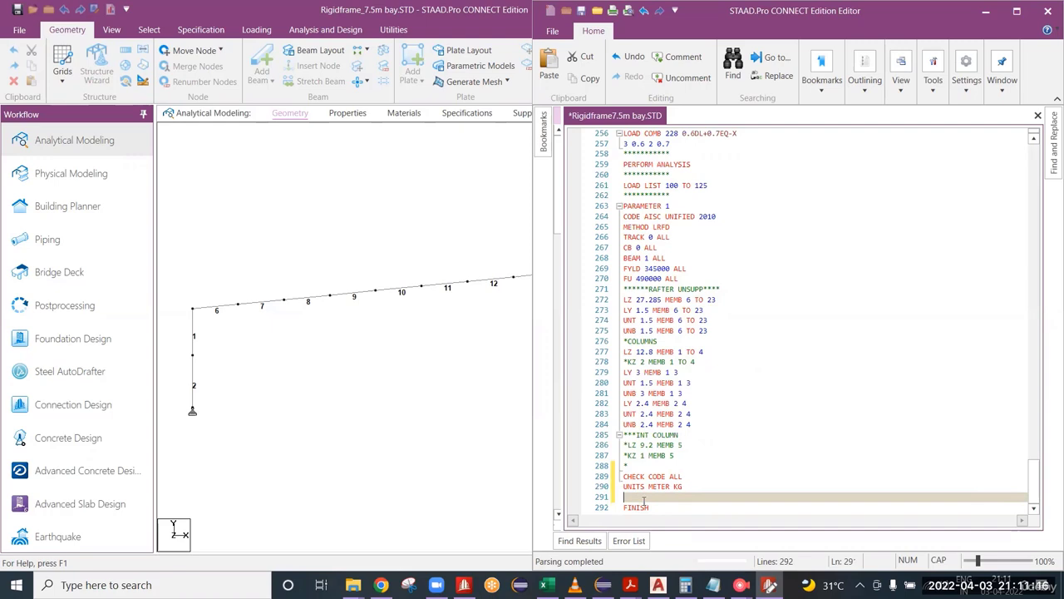
# Step: Add the command STEEL TAKE OFF ALL before FINISH and save the input file
pyautogui.write('SE')
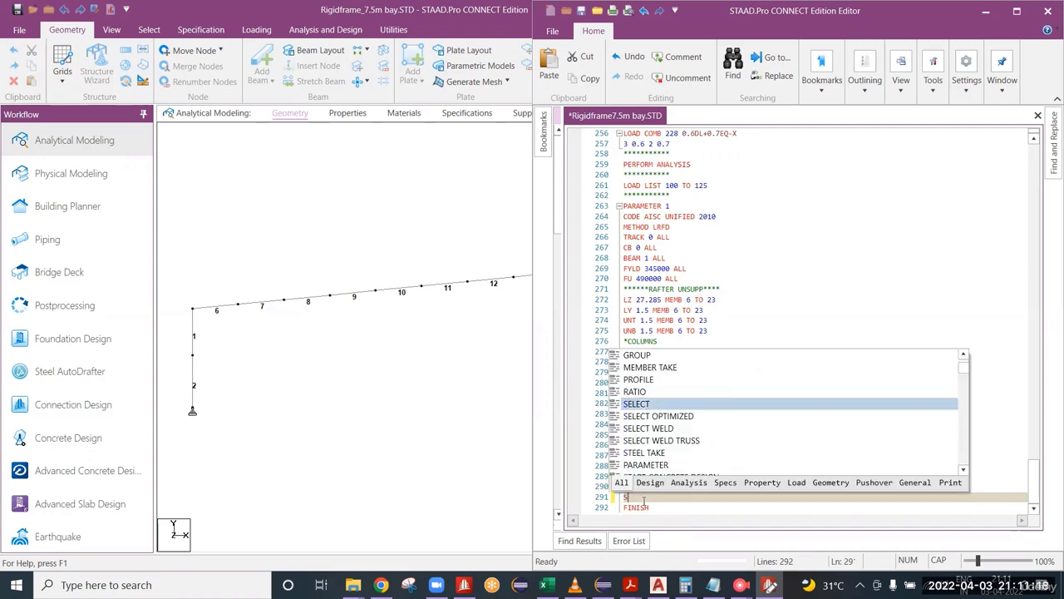
pyautogui.write('EEL TA')
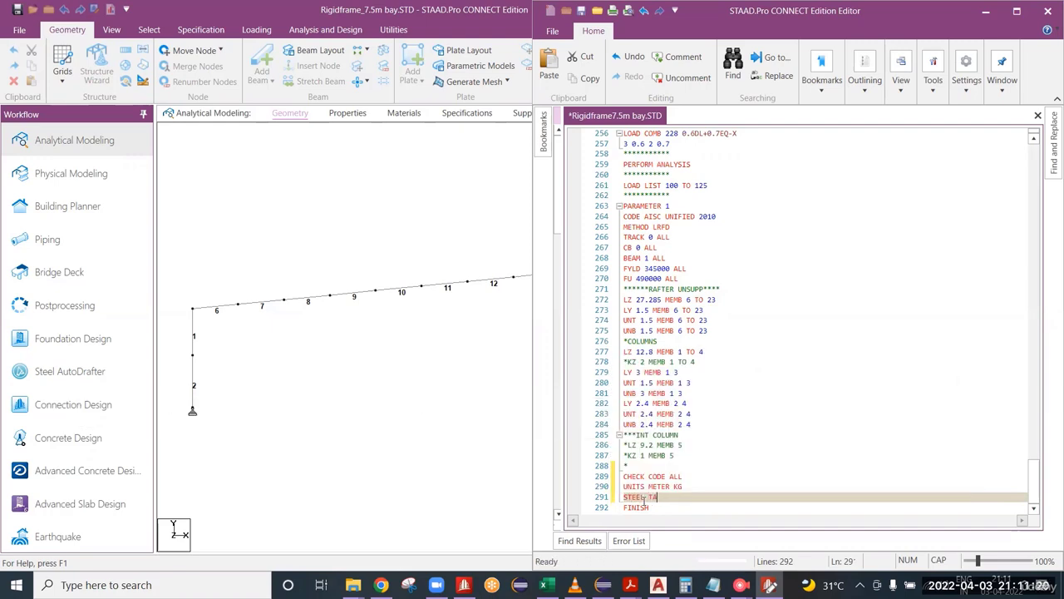
pyautogui.write('KE OFF ALL')
pyautogui.hotkey('ctrl', 's')
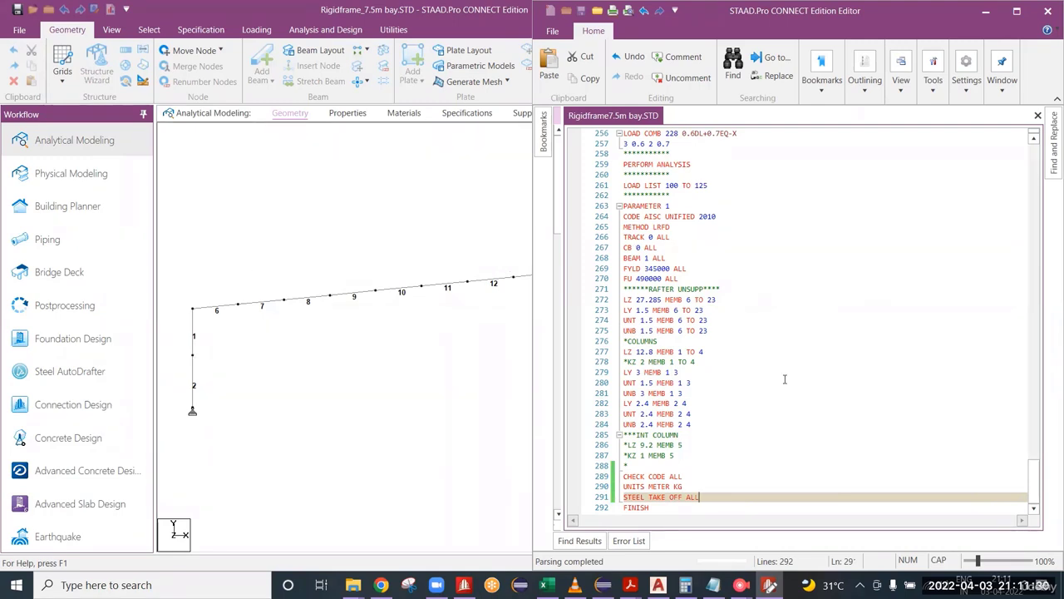
# Step: Highlight ALL in the steel take-off command, look over the frame's members in the model, and return to the input file
pyautogui.moveTo(699, 497); pyautogui.dragTo(683, 498)
pyautogui.click(698, 497)
pyautogui.moveTo(468, 388); pyautogui.dragTo(374, 399, button='middle')
pyautogui.scroll(-1, 390, 417)
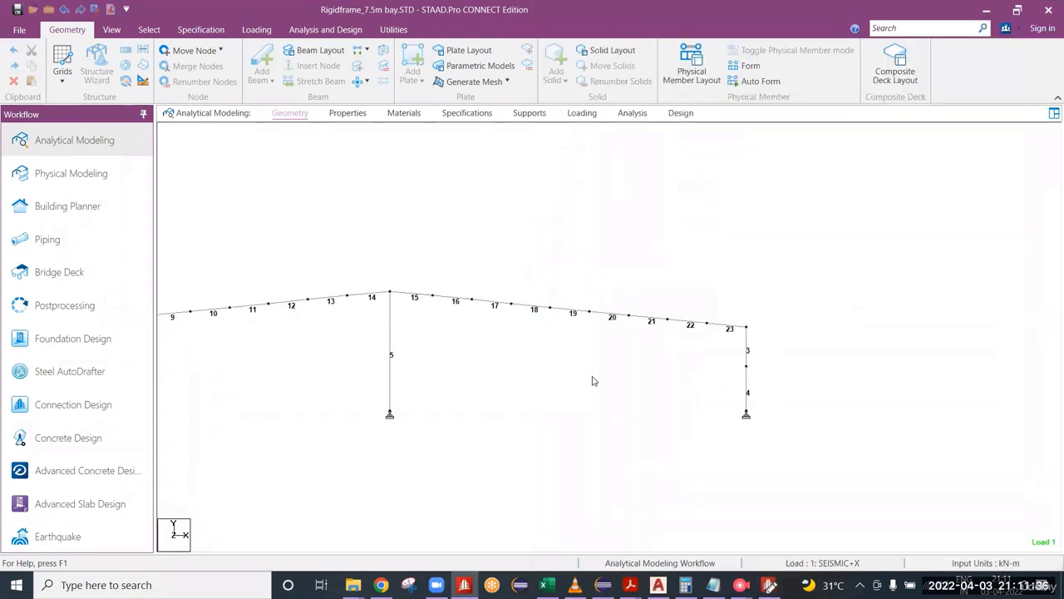
pyautogui.moveTo(675, 362); pyautogui.dragTo(548, 375, button='middle')
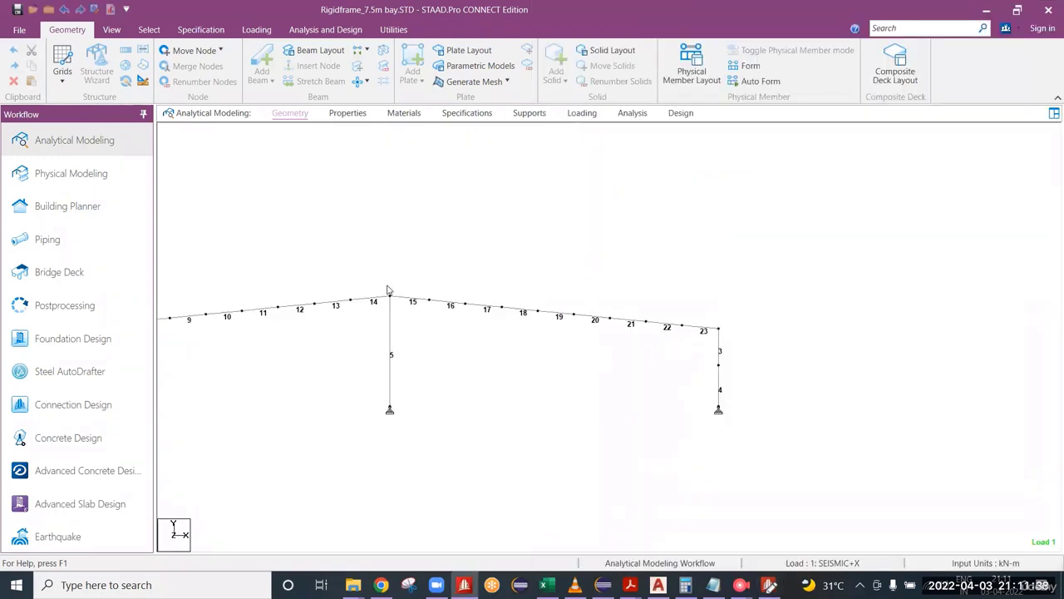
pyautogui.click(769, 585)
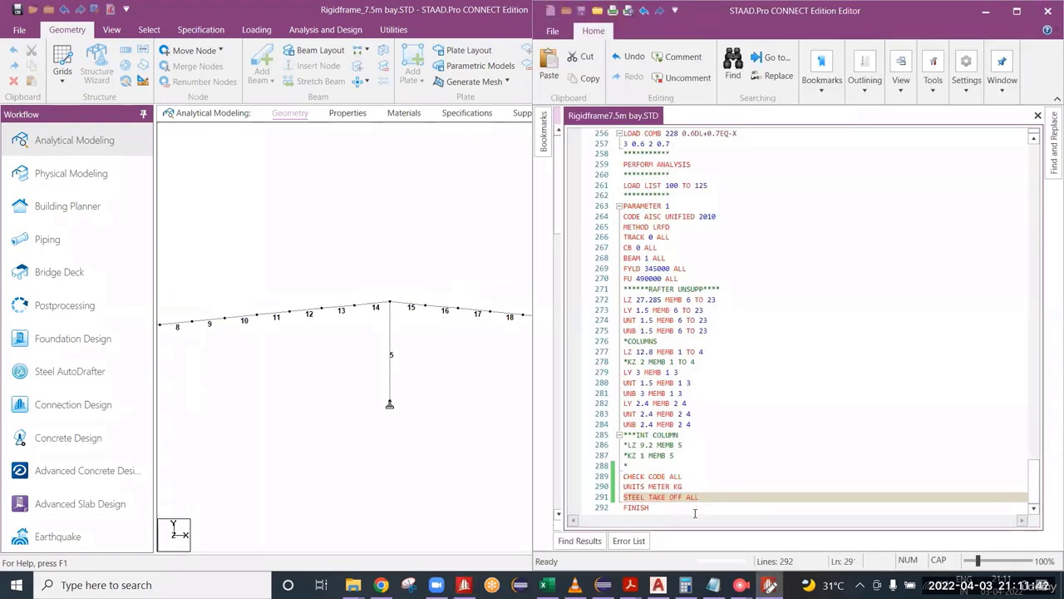
# Step: Close the input file editor and run the analysis and design with the empty load cases included, staying in modeling mode
pyautogui.click(1049, 11)
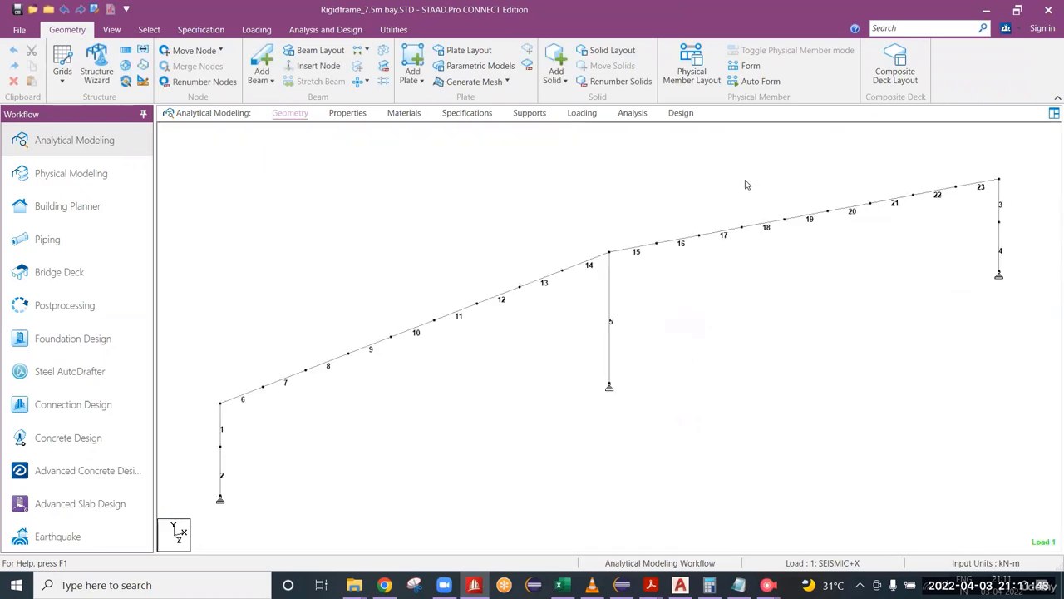
pyautogui.hotkey('ctrl', 'F5')
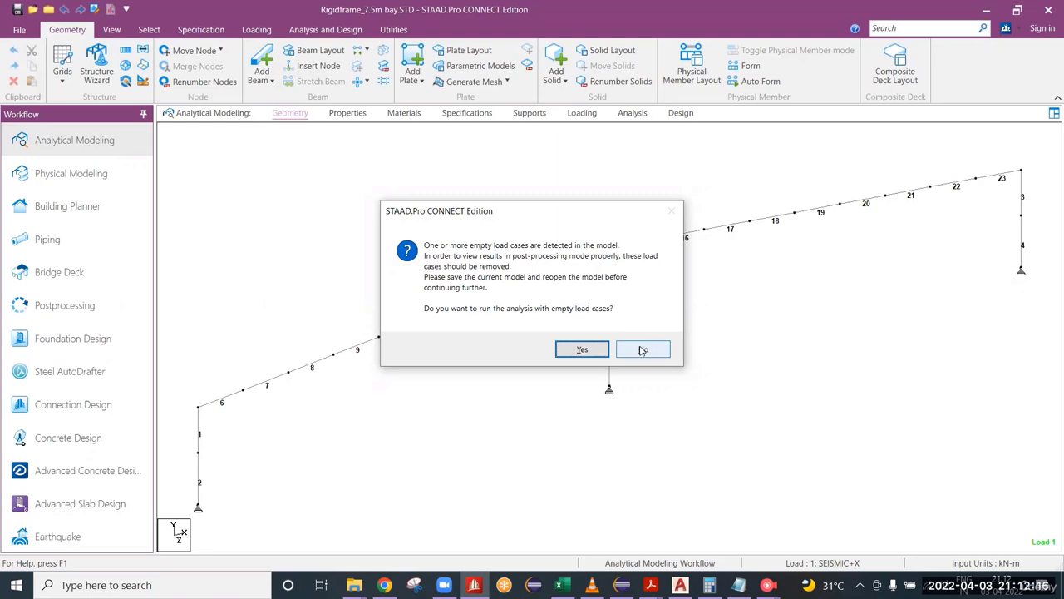
pyautogui.click(600, 351)
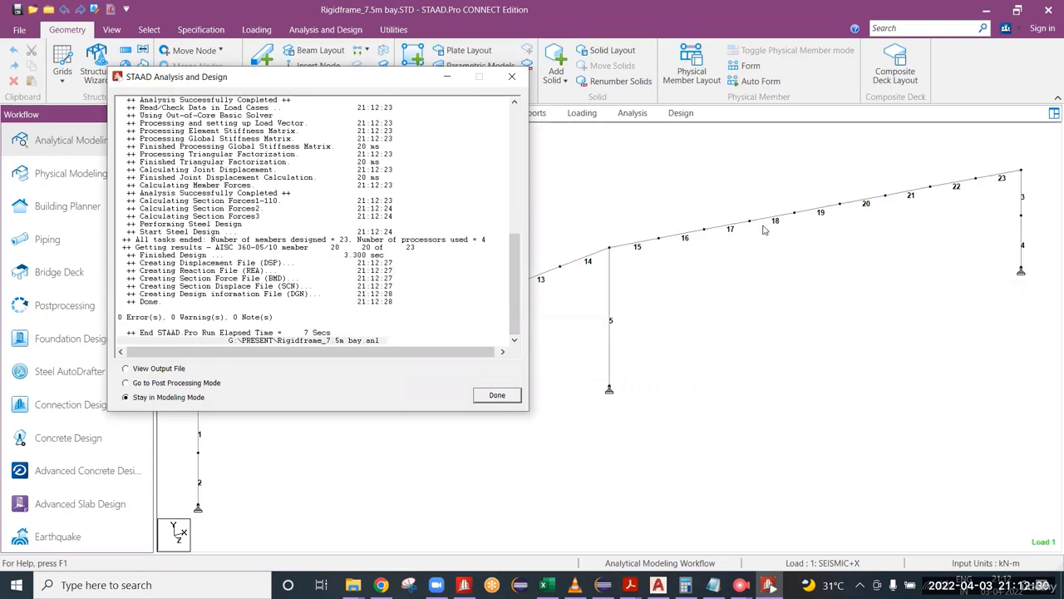
pyautogui.press('Return')
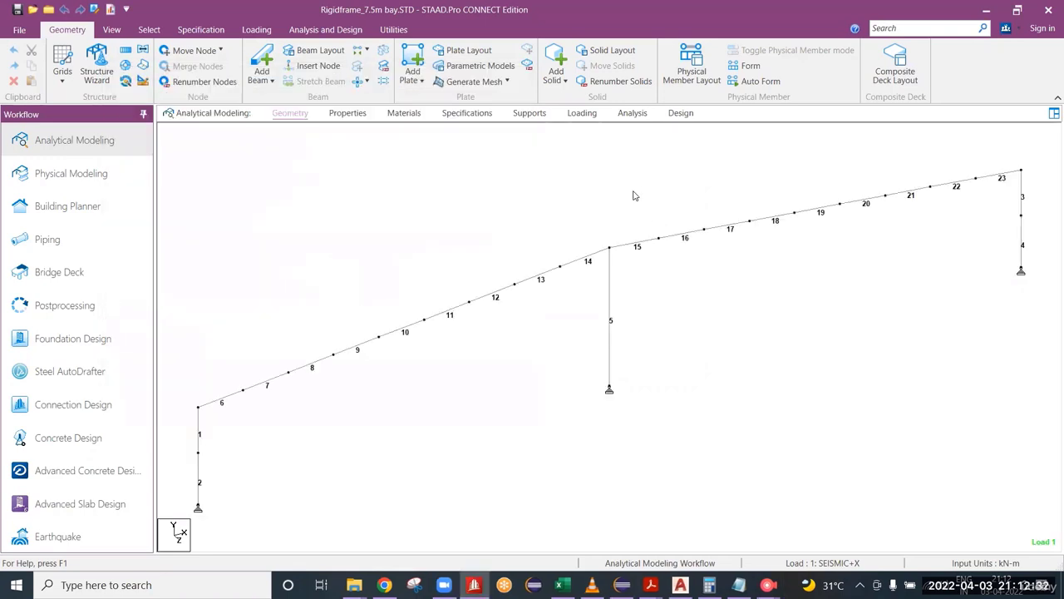
# Step: Turn off the beam number labels and show the design results diagram based on actual ratio on the frame
pyautogui.hotkey('shift', 'b')
pyautogui.rightClick(633, 195)
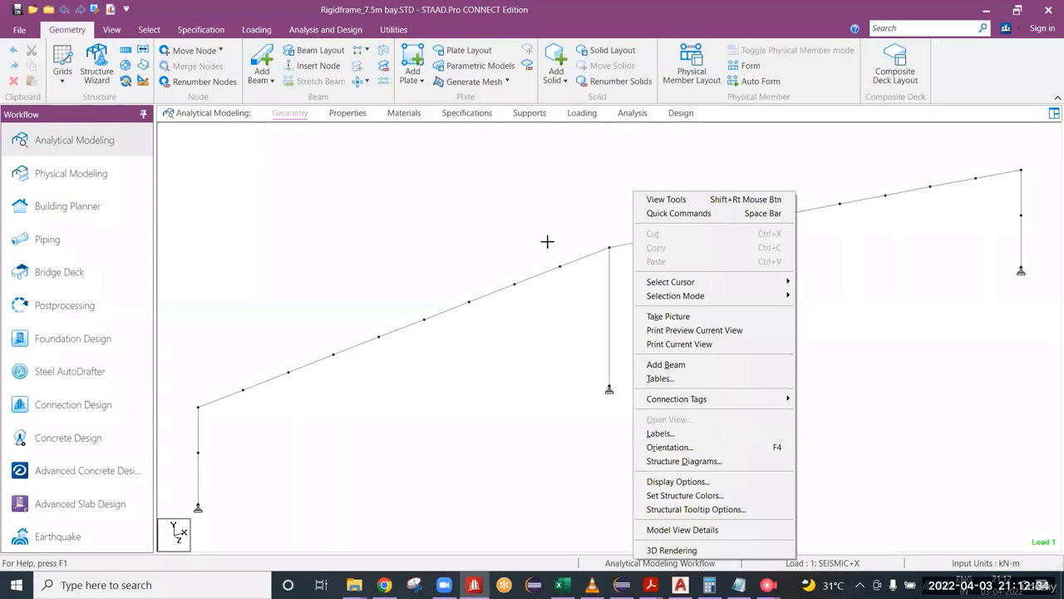
pyautogui.click(547, 298)
pyautogui.rightClick(605, 159)
pyautogui.click(709, 426)
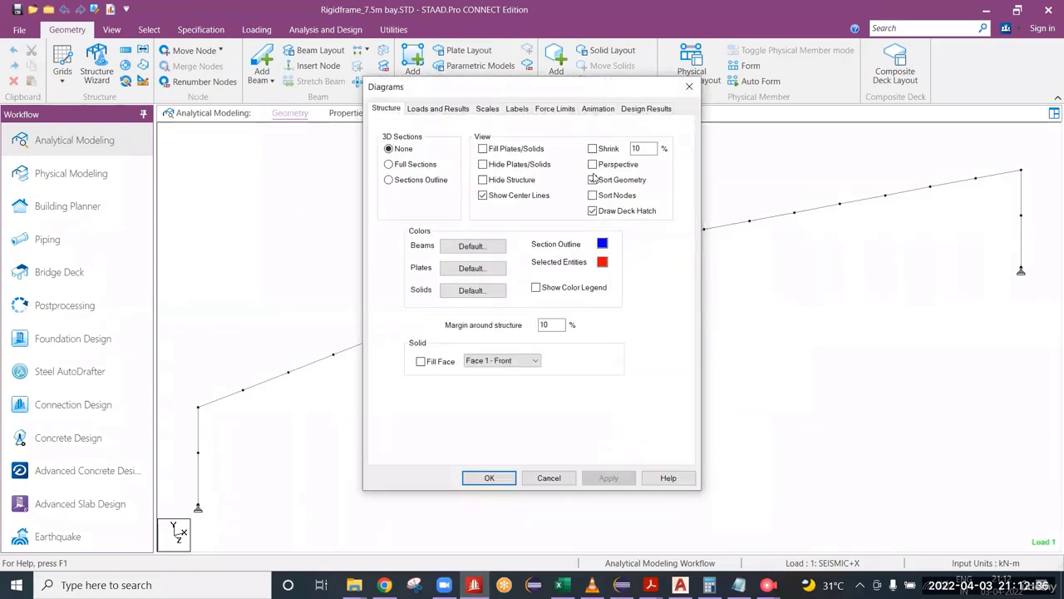
pyautogui.click(640, 109)
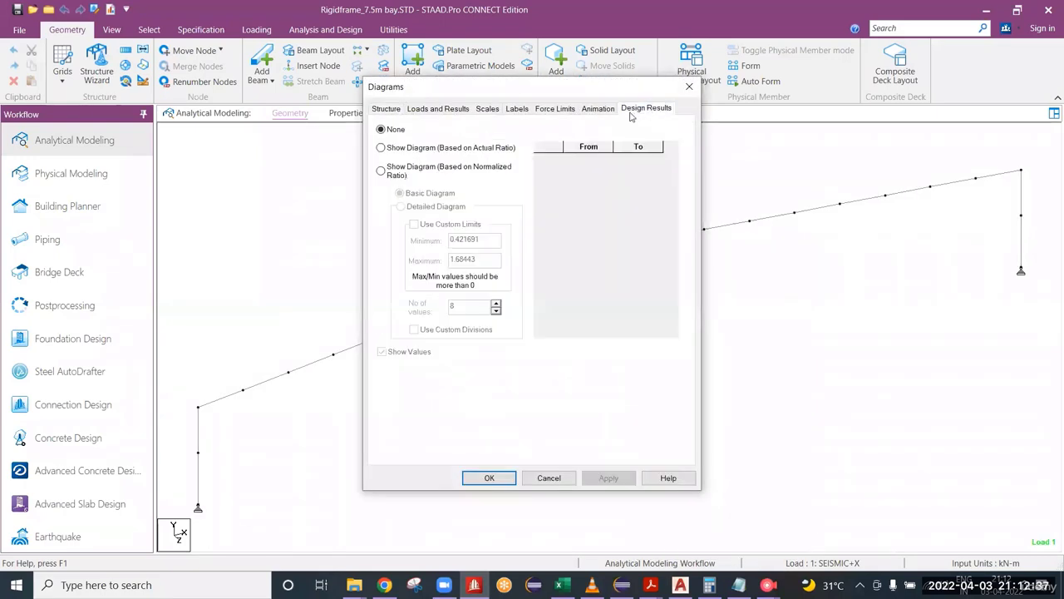
pyautogui.click(511, 148)
pyautogui.click(490, 477)
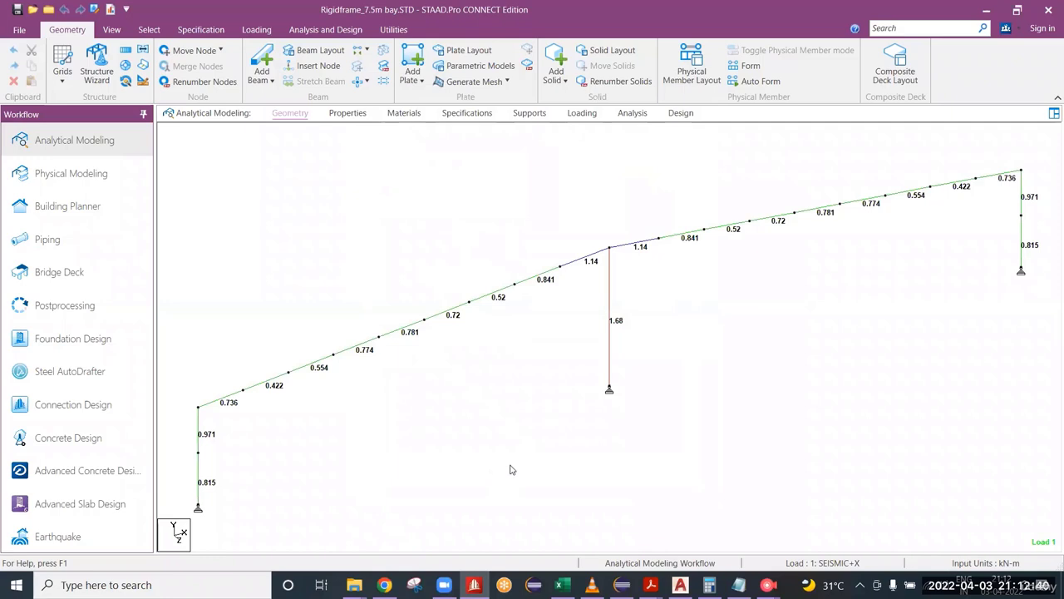